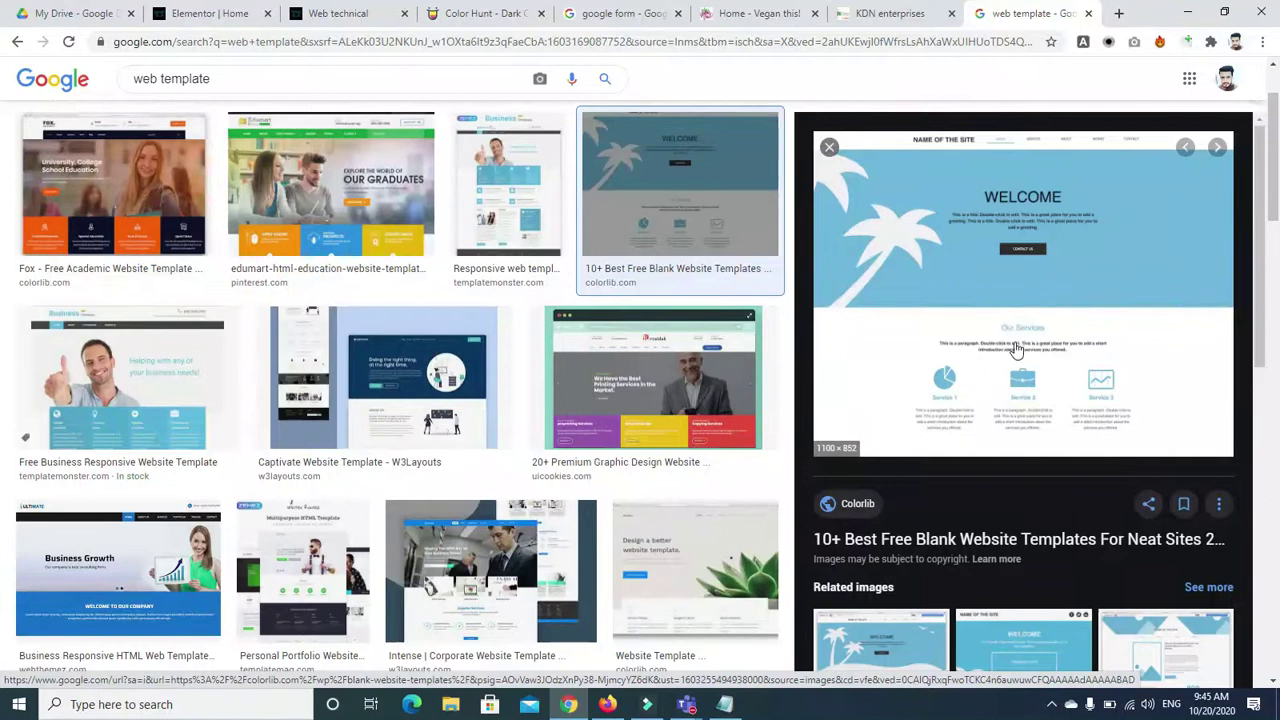
Step: Browse the web template image results and preview several designs, including the VictorThemes portfolio, Bootstrap 3 and Mobirise templates
{"action": "left_click", "coordinate": [830, 150]}
{"action": "left_click", "coordinate": [925, 375]}
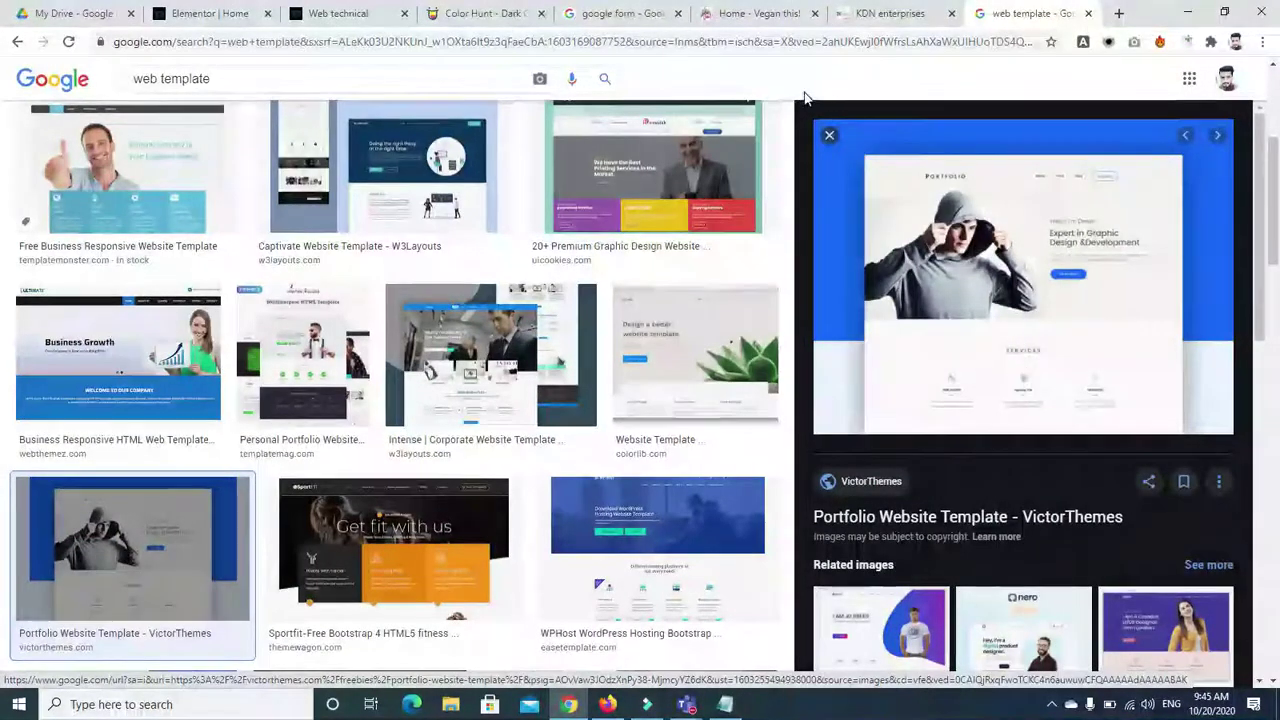
{"action": "left_click", "coordinate": [830, 140]}
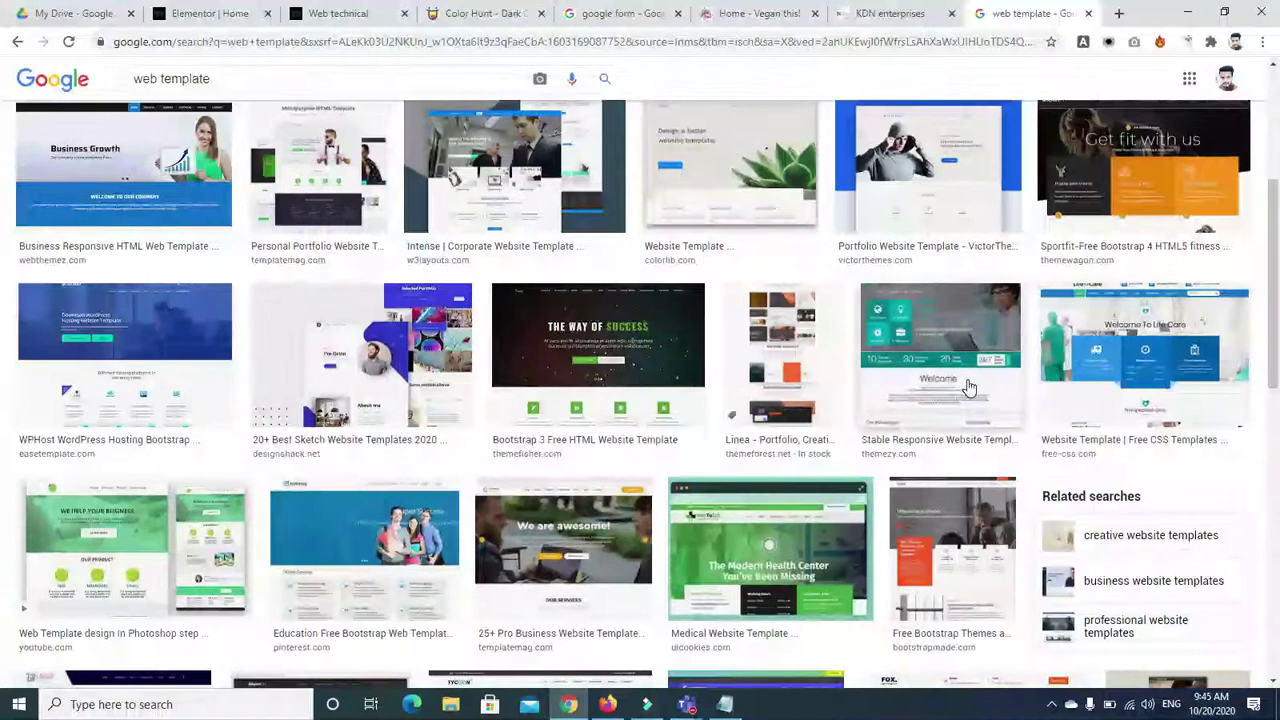
{"action": "left_click", "coordinate": [603, 390]}
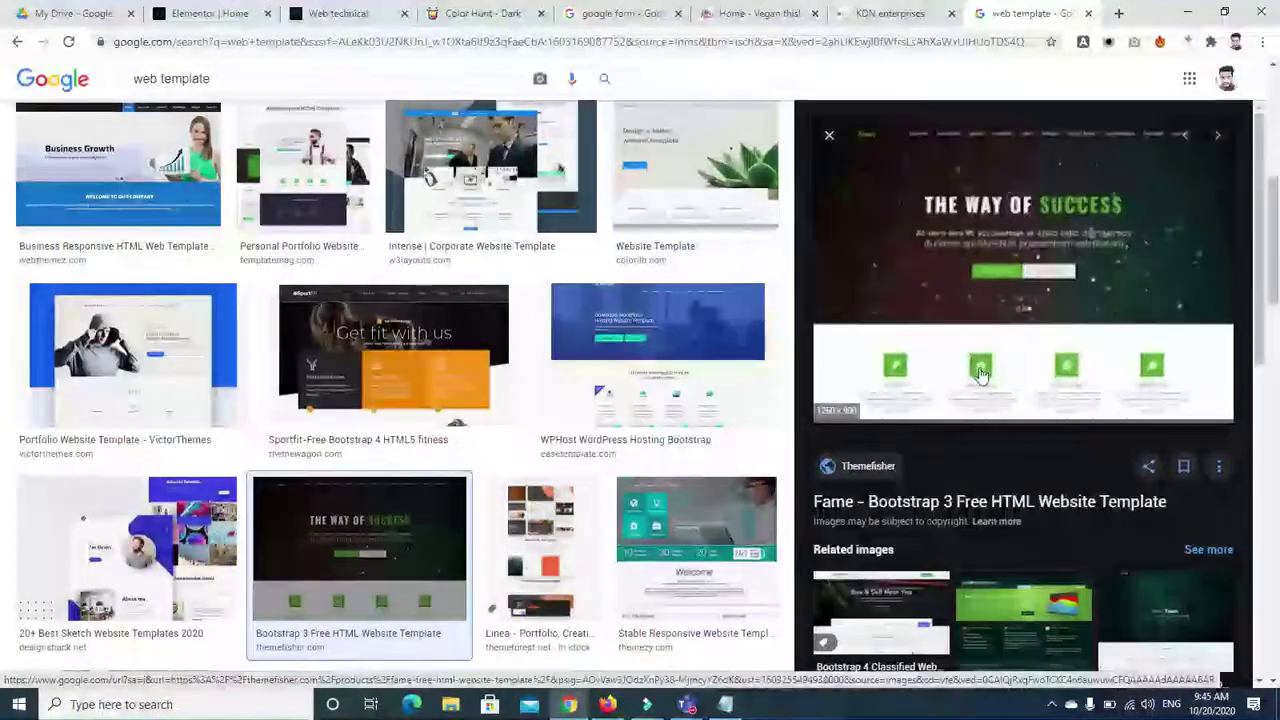
{"action": "left_click", "coordinate": [829, 134]}
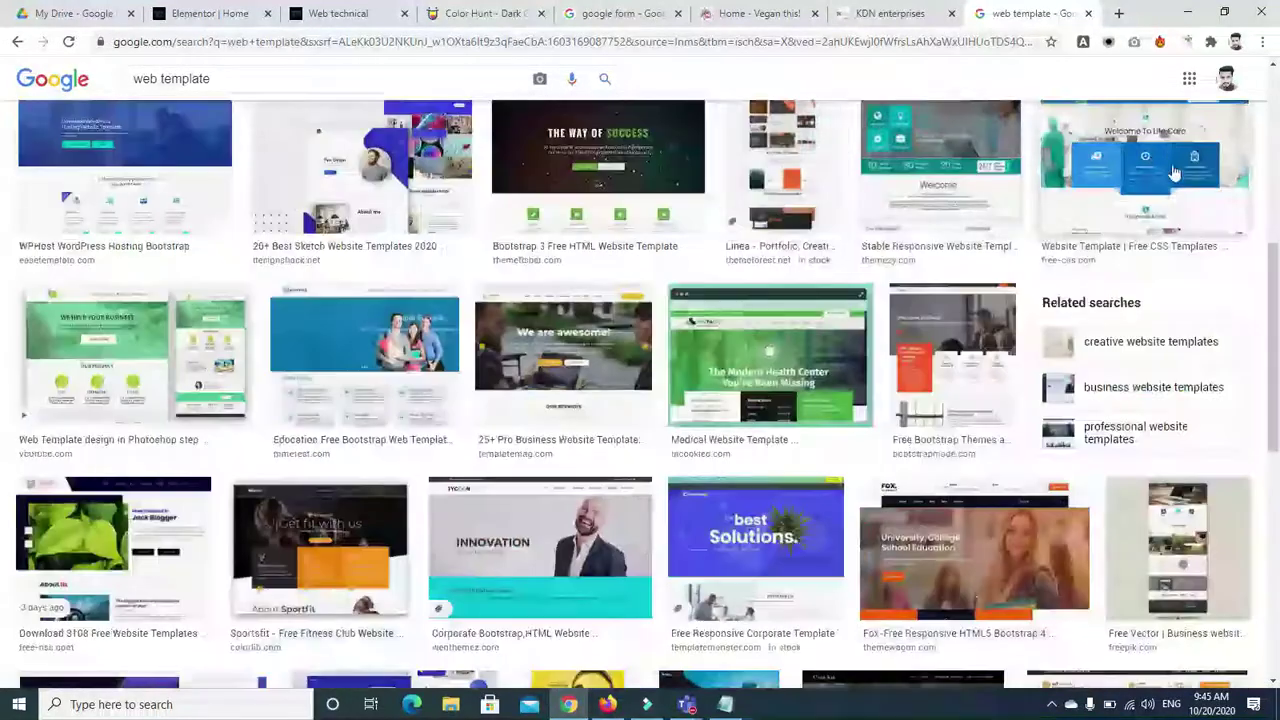
{"action": "scroll", "coordinate": [3, 330], "scroll_direction": "down", "scroll_amount": 5}
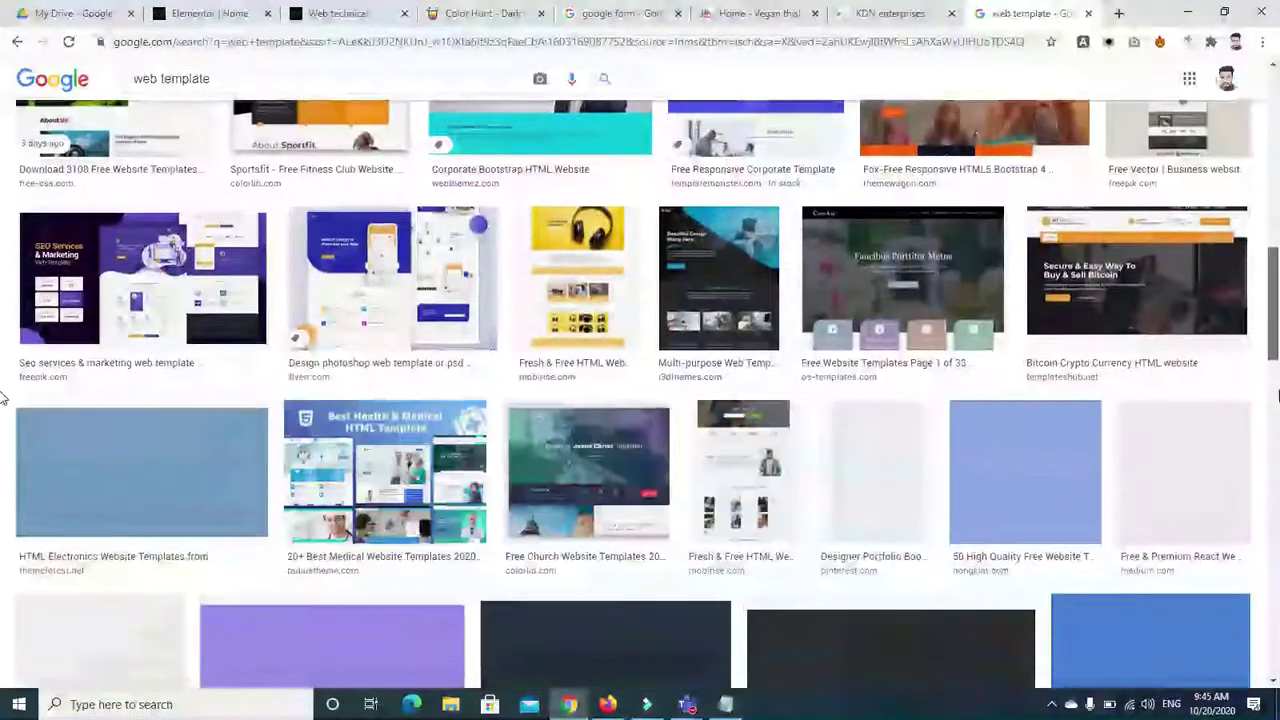
{"action": "scroll", "coordinate": [3, 398], "scroll_direction": "down", "scroll_amount": 1}
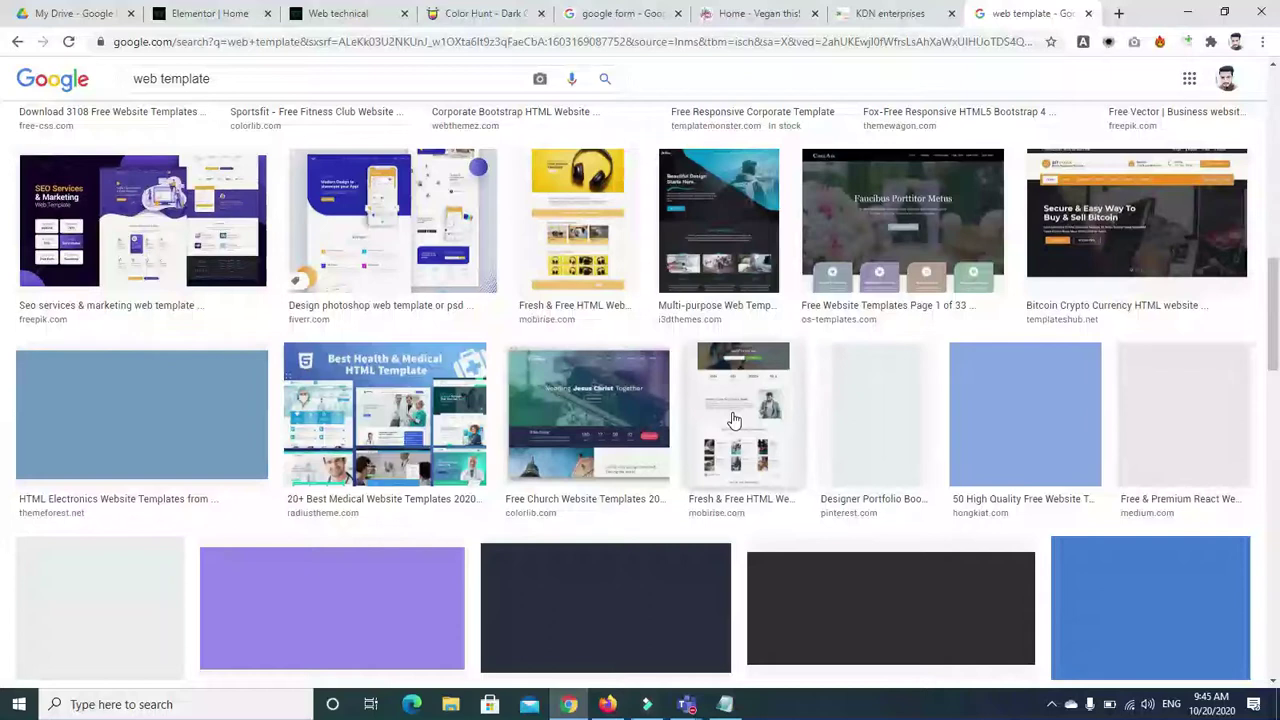
{"action": "left_click", "coordinate": [735, 420]}
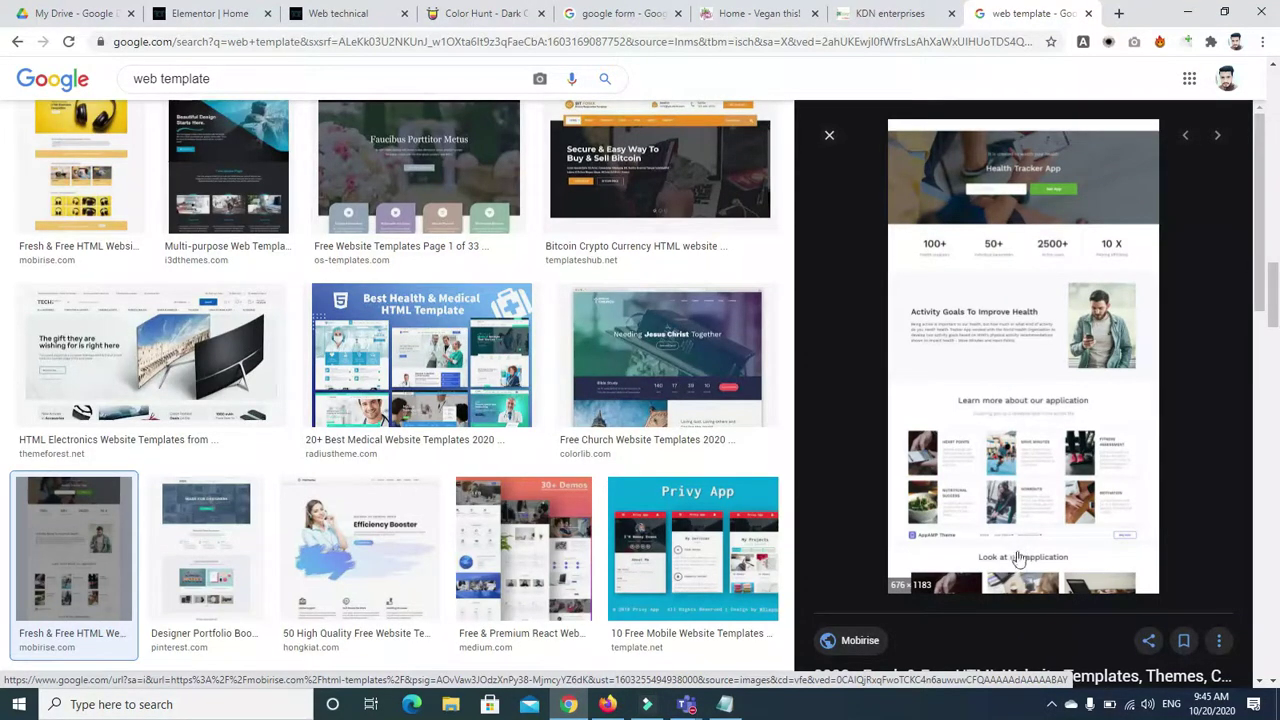
{"action": "left_click", "coordinate": [827, 136]}
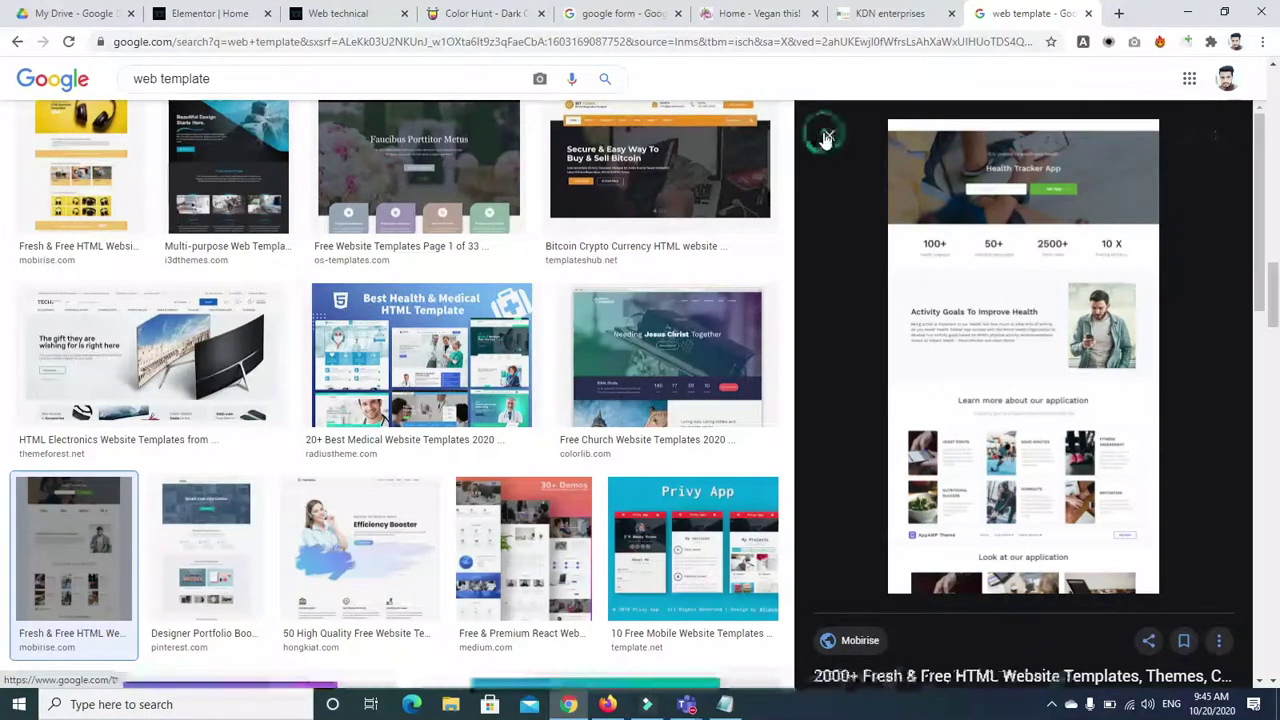
Step: Switch to the Elementor editor for the Home page and add a Spacer widget in the empty area below the hero image
{"action": "left_click", "coordinate": [233, 12]}
{"action": "left_click", "coordinate": [243, 82]}
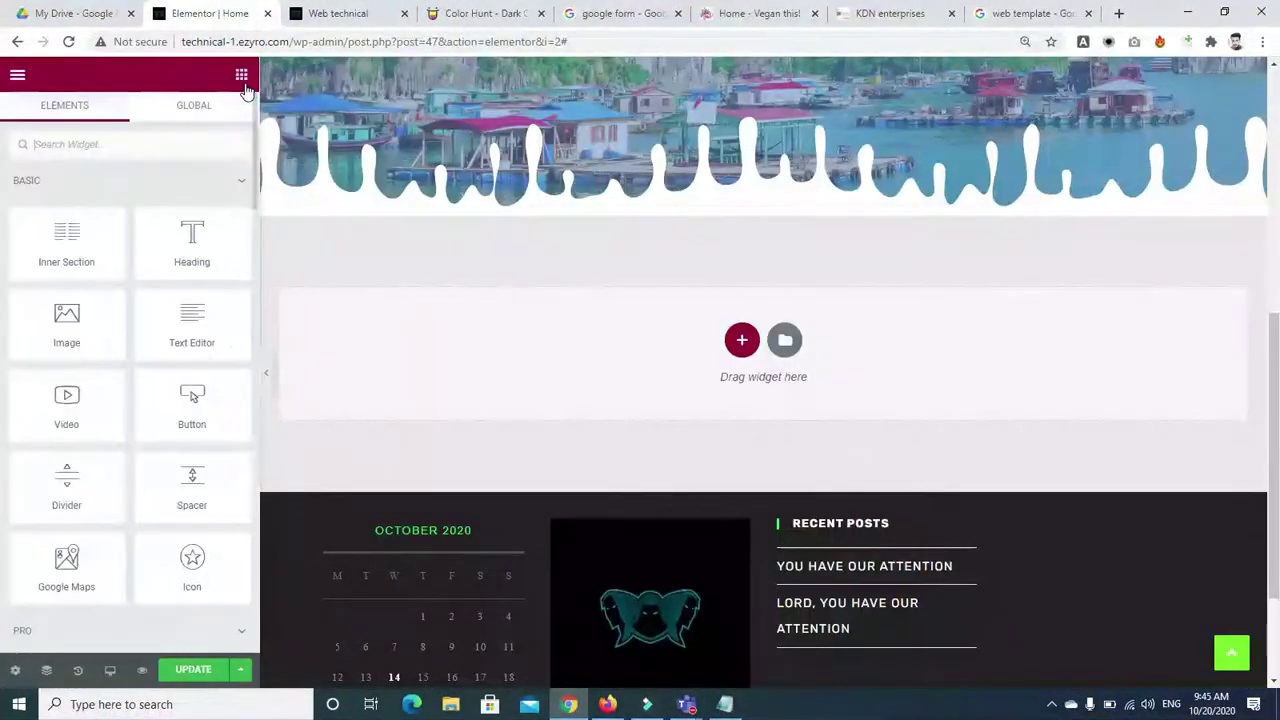
{"action": "left_click", "coordinate": [164, 156]}
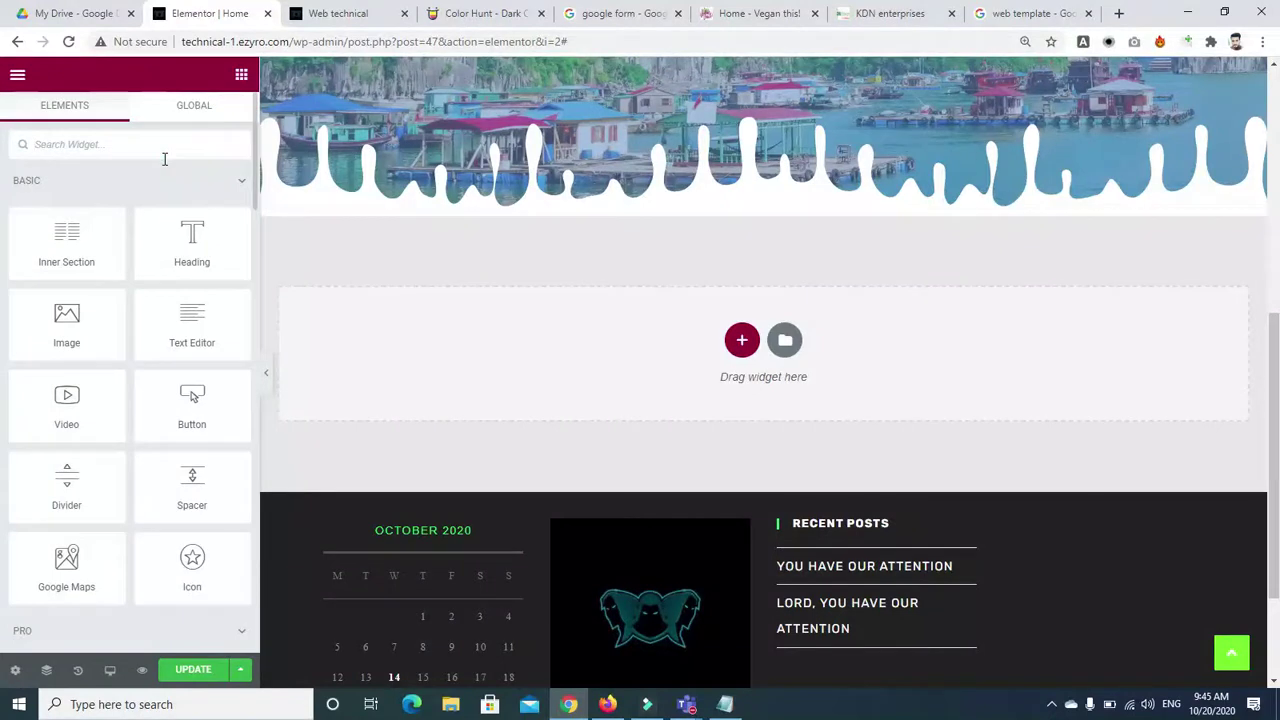
{"action": "type", "text": "spa"}
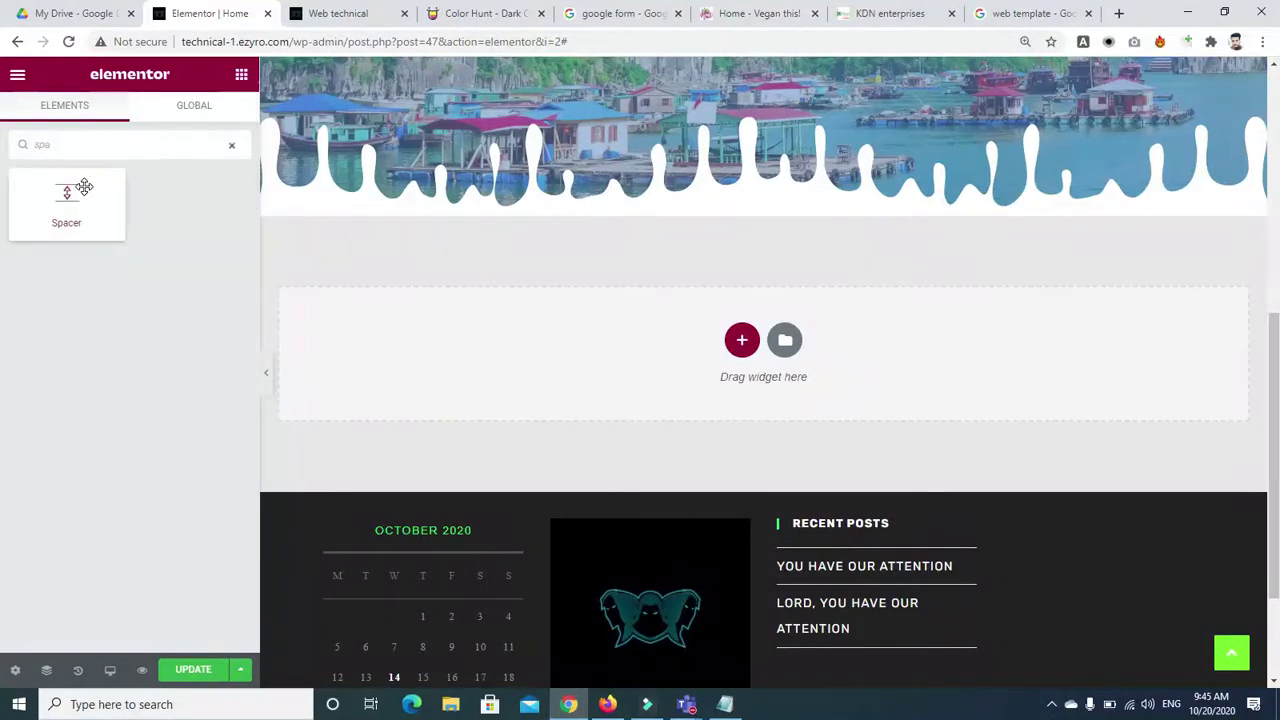
{"action": "left_click_drag", "start_coordinate": [50, 199], "coordinate": [743, 346]}
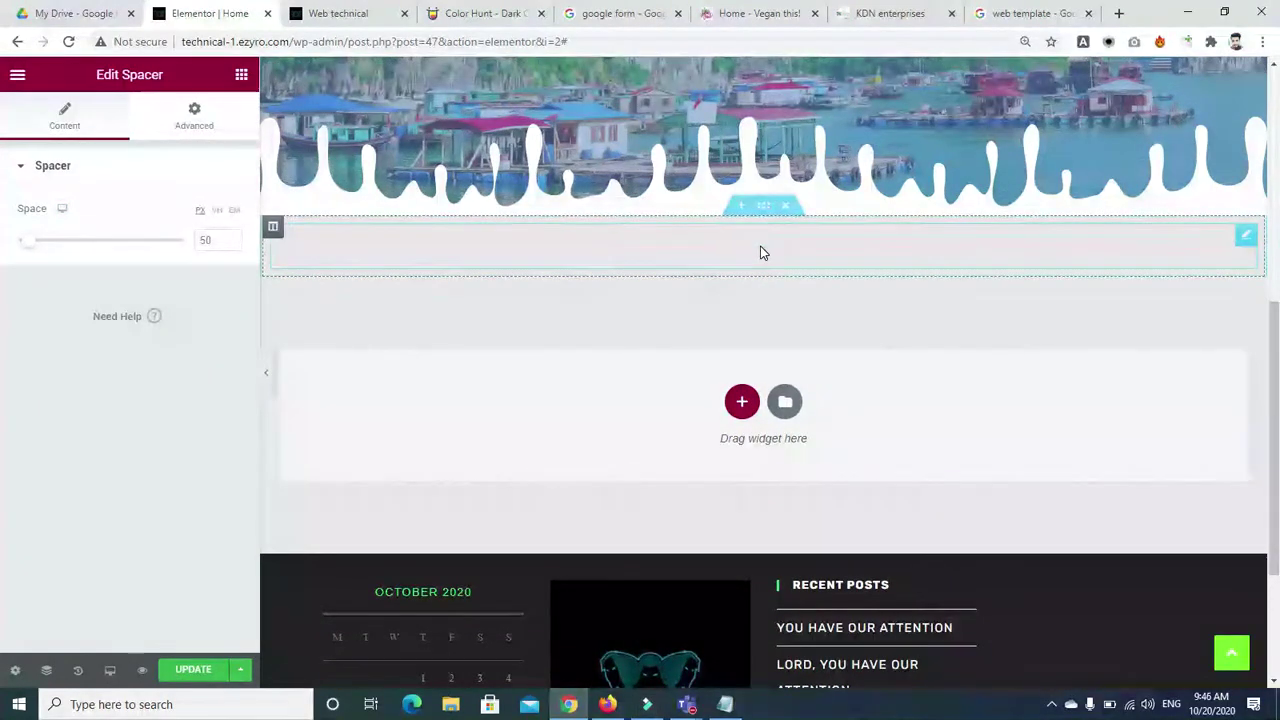
Step: Set the spacer's space to 80 px
{"action": "double_click", "coordinate": [209, 239]}
{"action": "key", "text": "BackSpace"}
{"action": "type", "text": "80"}
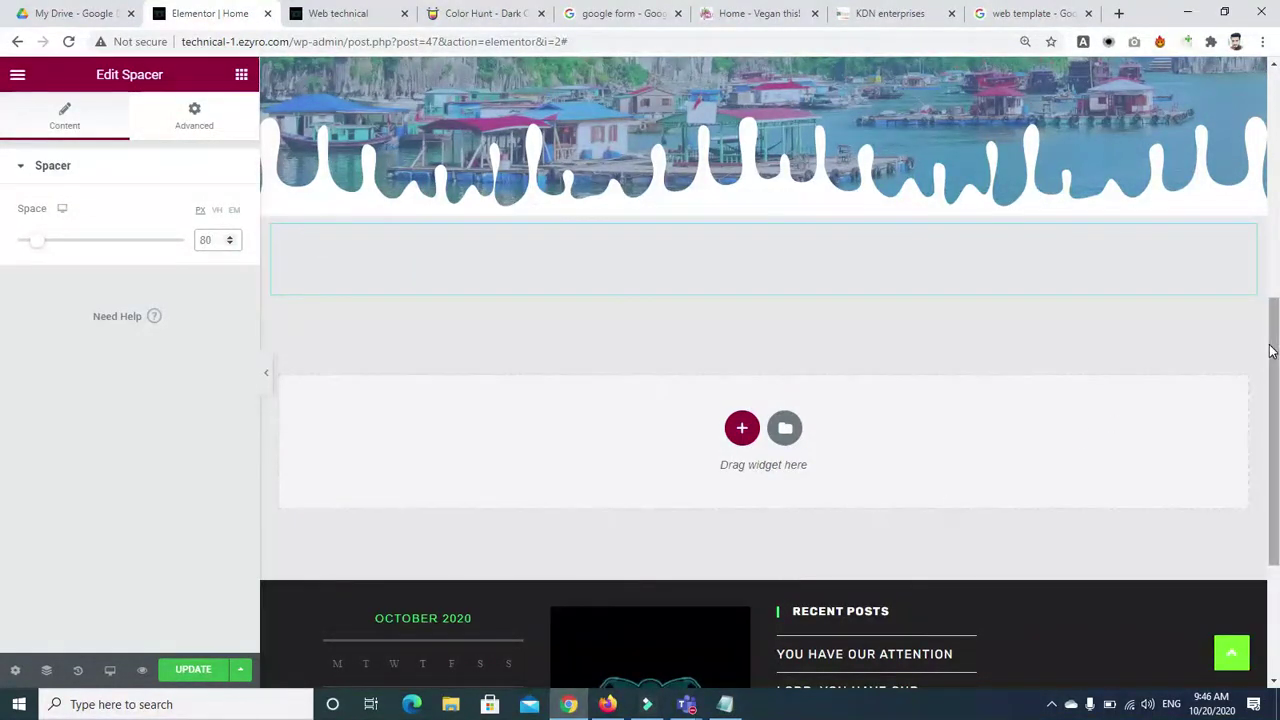
Step: Add a new section with two equal columns below the spacer
{"action": "mouse_move", "coordinate": [1276, 350]}
{"action": "left_mouse_down"}
{"action": "mouse_move", "coordinate": [1276, 200]}
{"action": "mouse_move", "coordinate": [1277, 345]}
{"action": "left_mouse_up"}
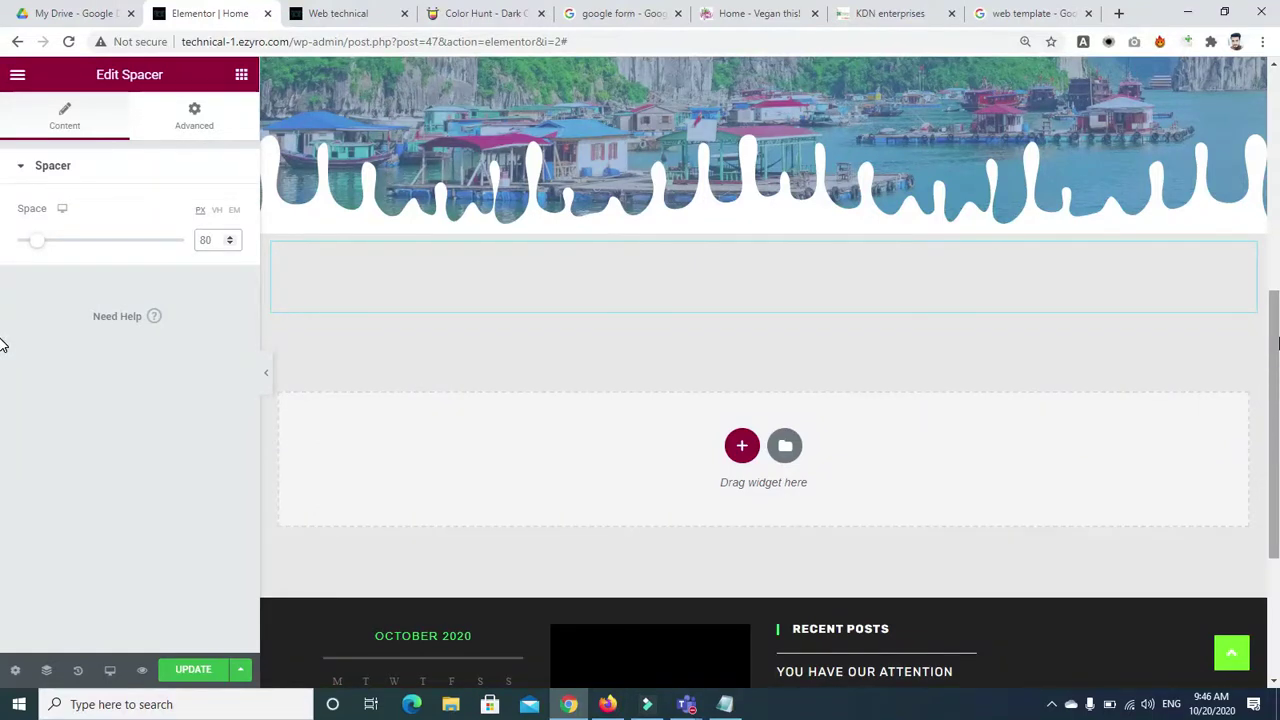
{"action": "left_click_drag", "start_coordinate": [1275, 352], "coordinate": [1277, 358]}
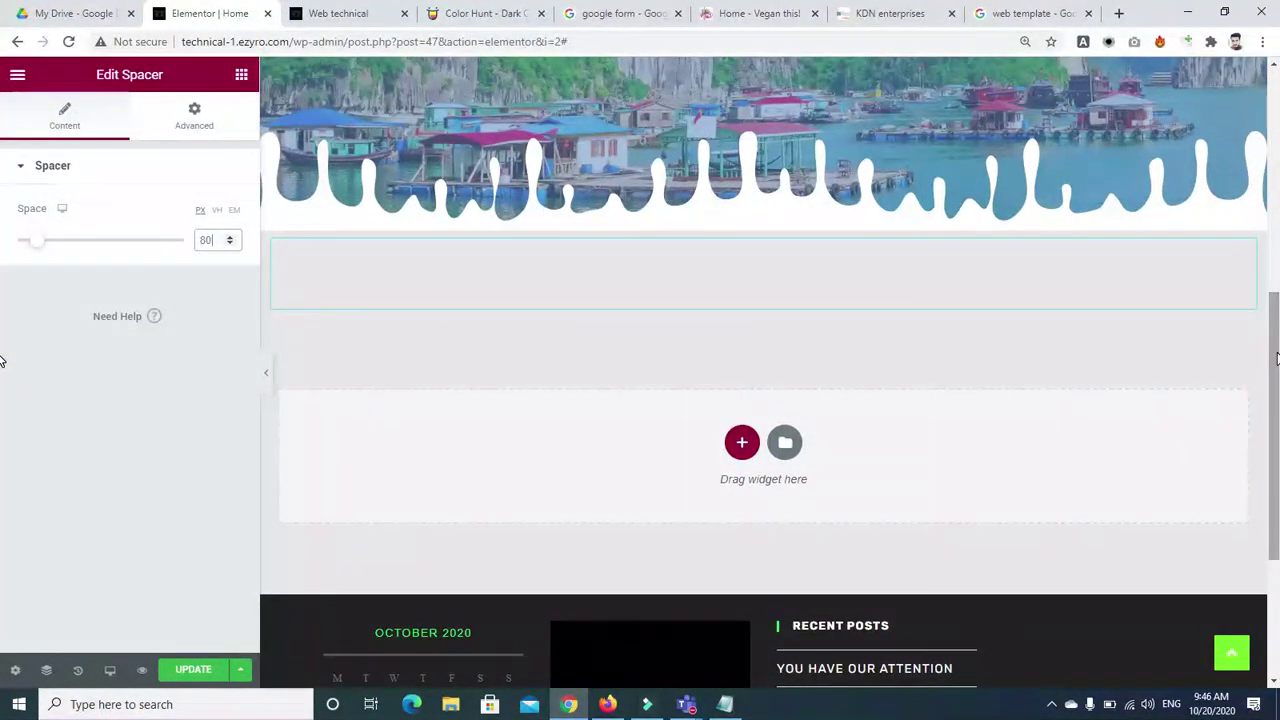
{"action": "left_click", "coordinate": [739, 439]}
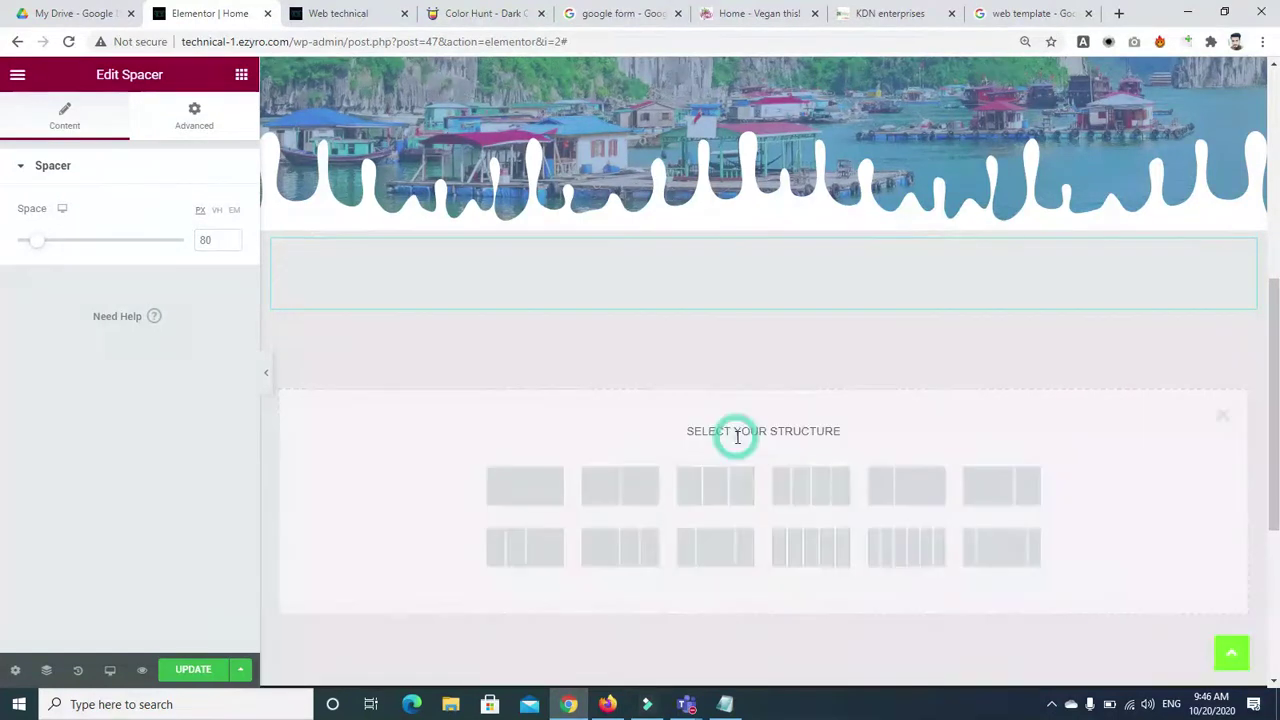
{"action": "left_click", "coordinate": [630, 491]}
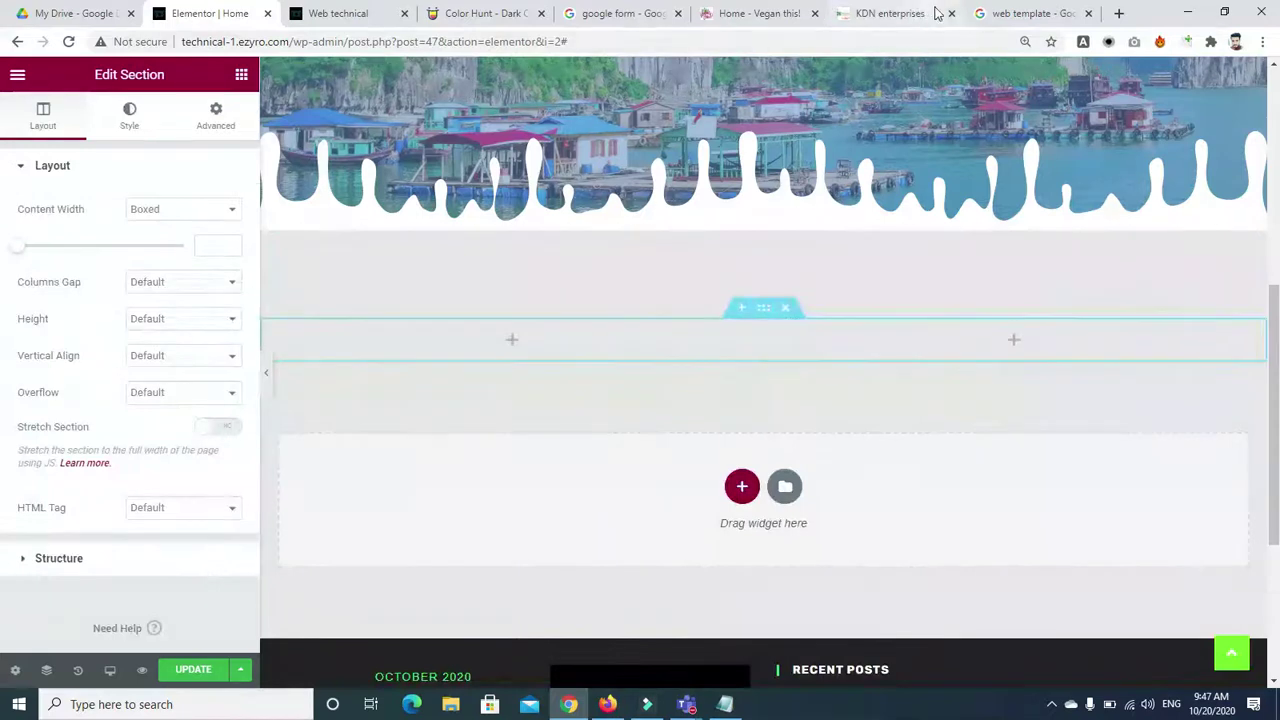
Step: Preview the Designer Portfolio template in the web template image results to study its layout
{"action": "left_click", "coordinate": [1005, 13]}
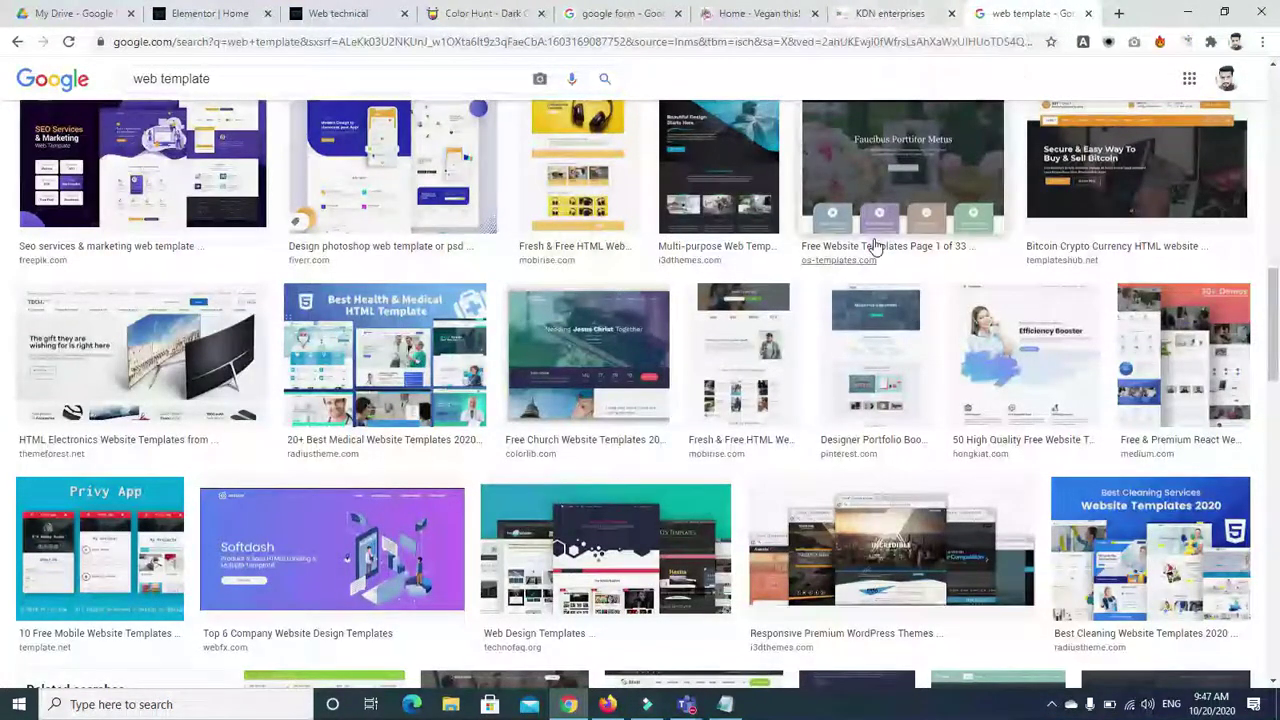
{"action": "left_click", "coordinate": [896, 372]}
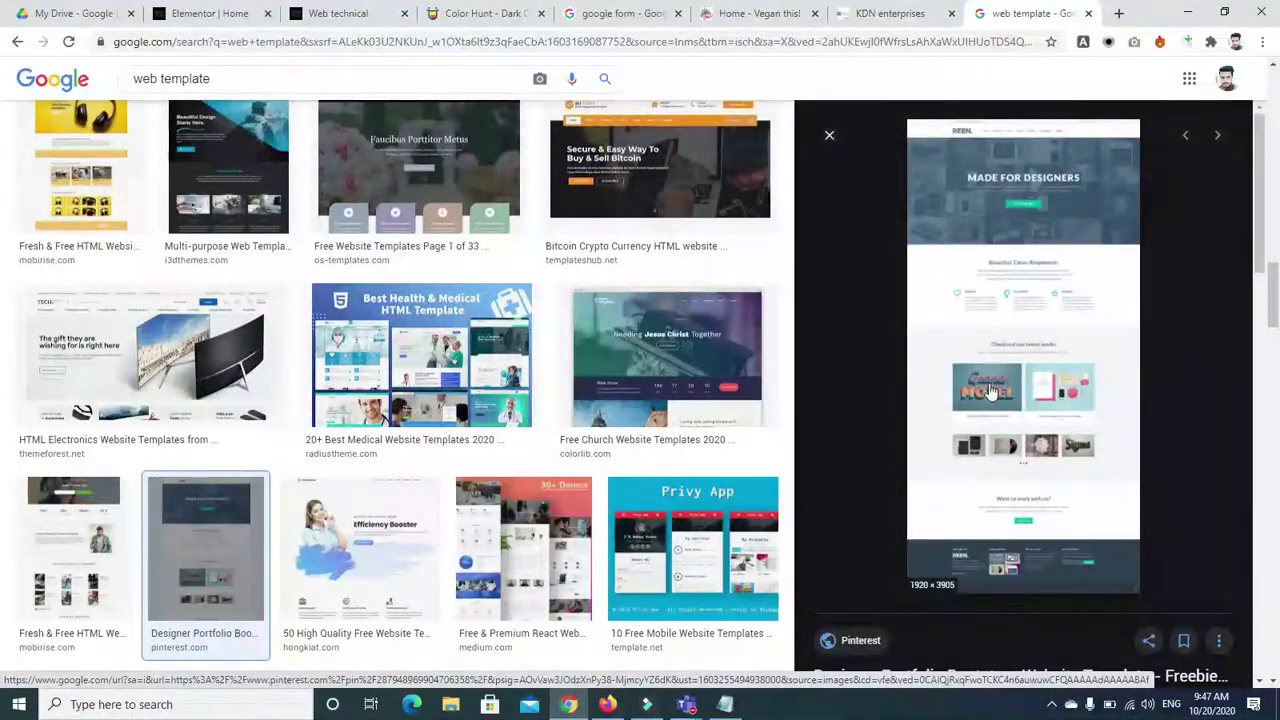
{"action": "left_click", "coordinate": [829, 134]}
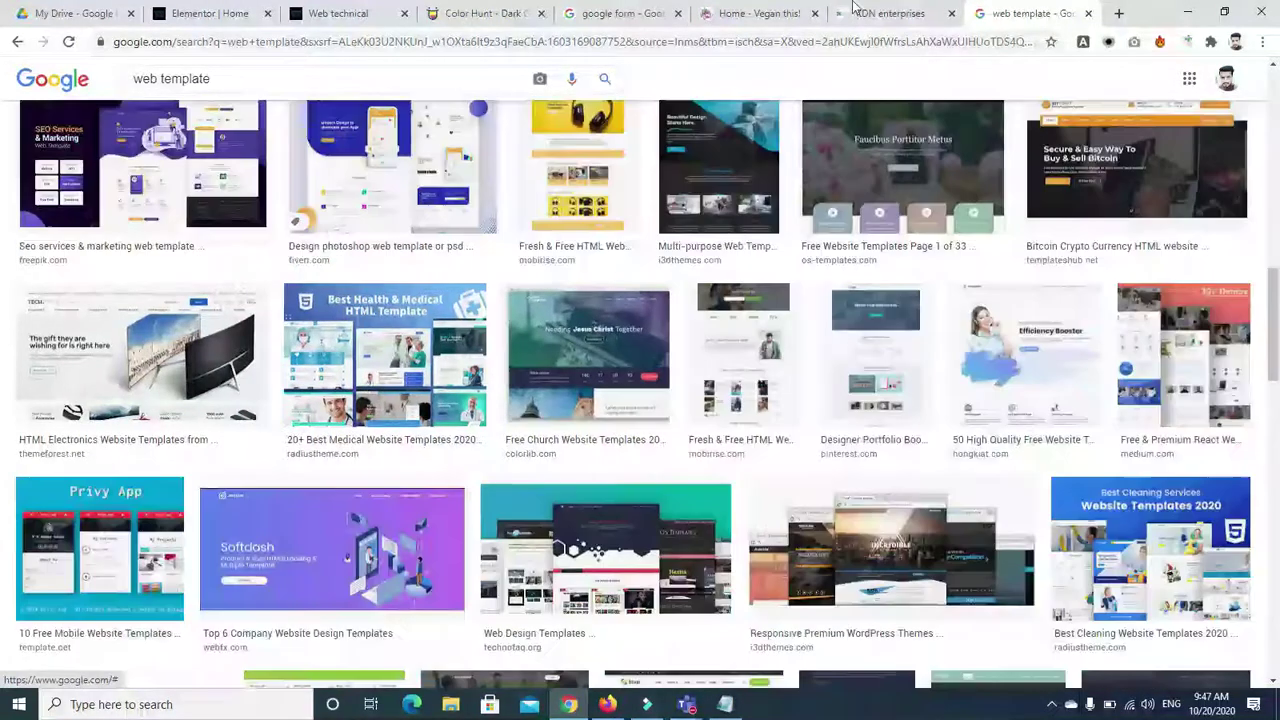
Step: Return to the Elementor editor and give the two-column section a classic background in light grey #C8C8C8
{"action": "mouse_move", "coordinate": [580, 12]}
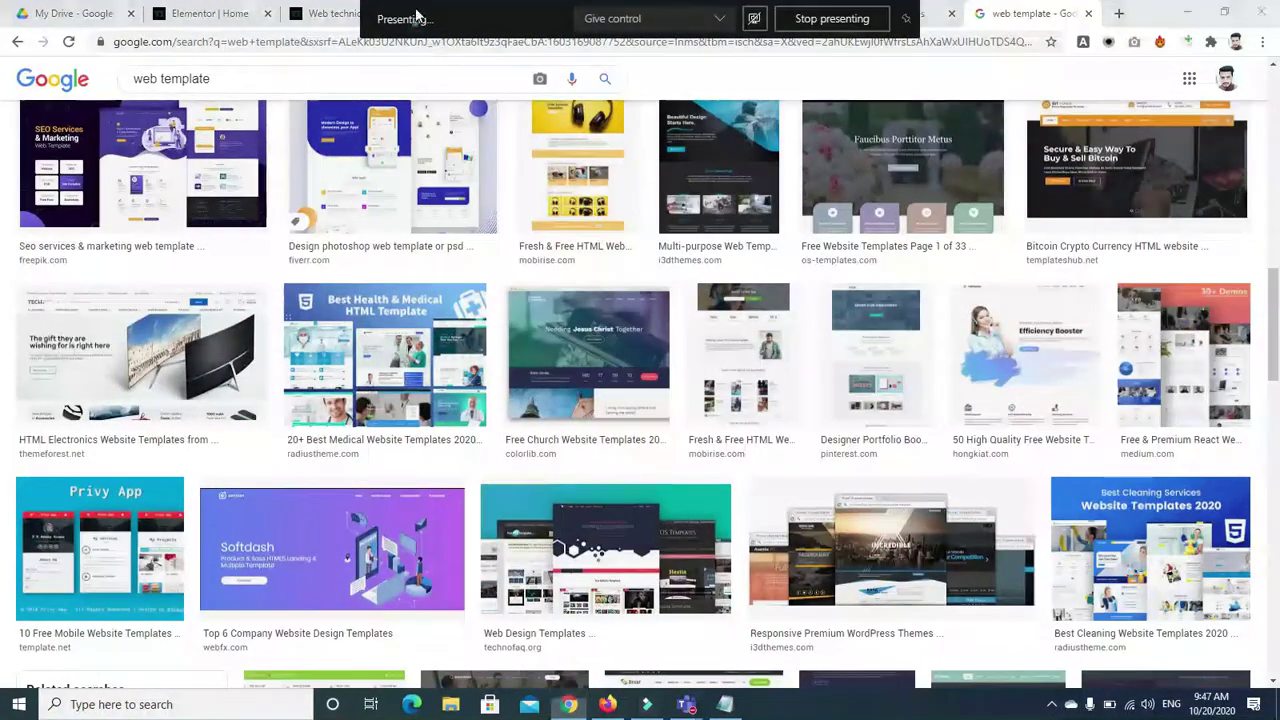
{"action": "left_click", "coordinate": [236, 14]}
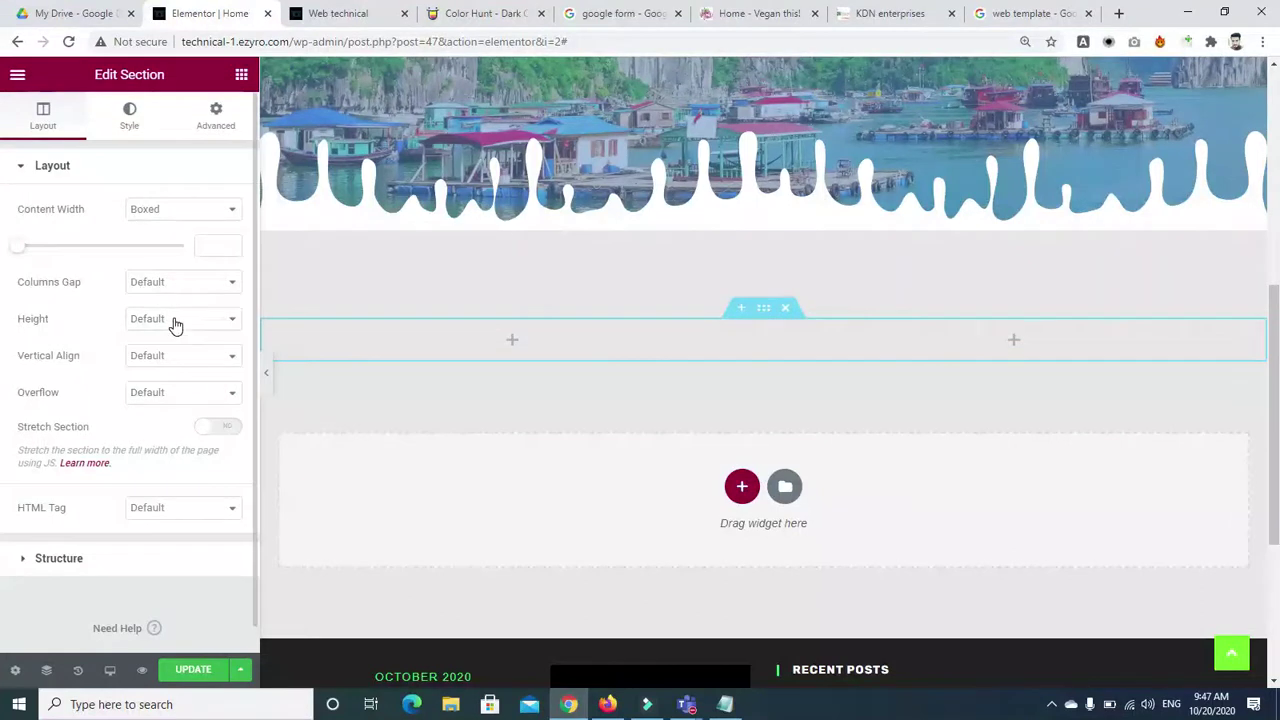
{"action": "left_click", "coordinate": [130, 120]}
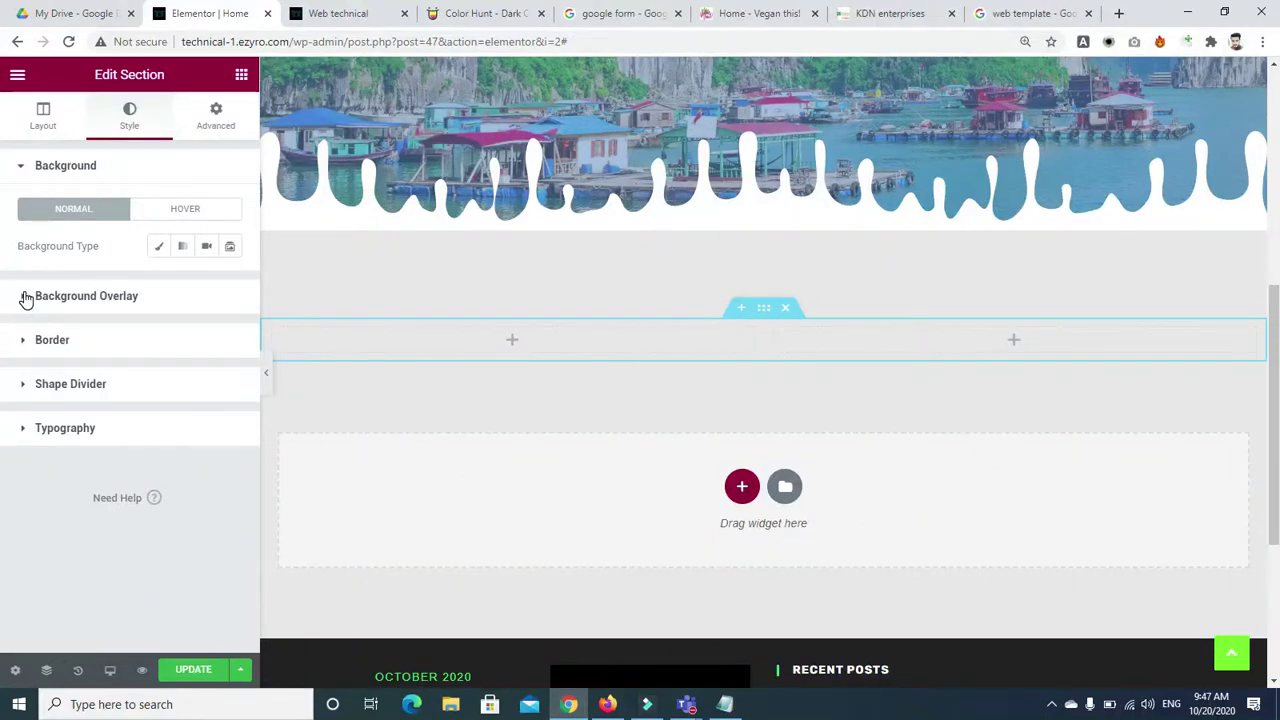
{"action": "left_click", "coordinate": [158, 248]}
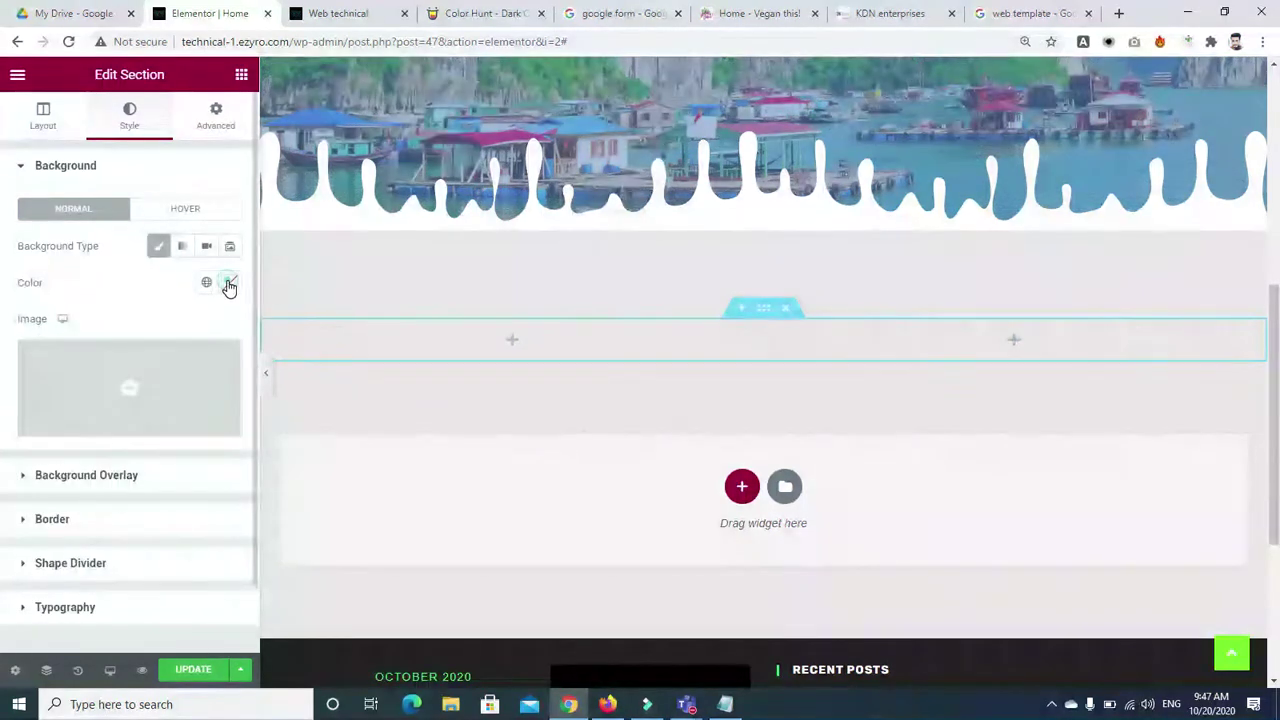
{"action": "left_click", "coordinate": [228, 284]}
{"action": "left_click", "coordinate": [172, 411]}
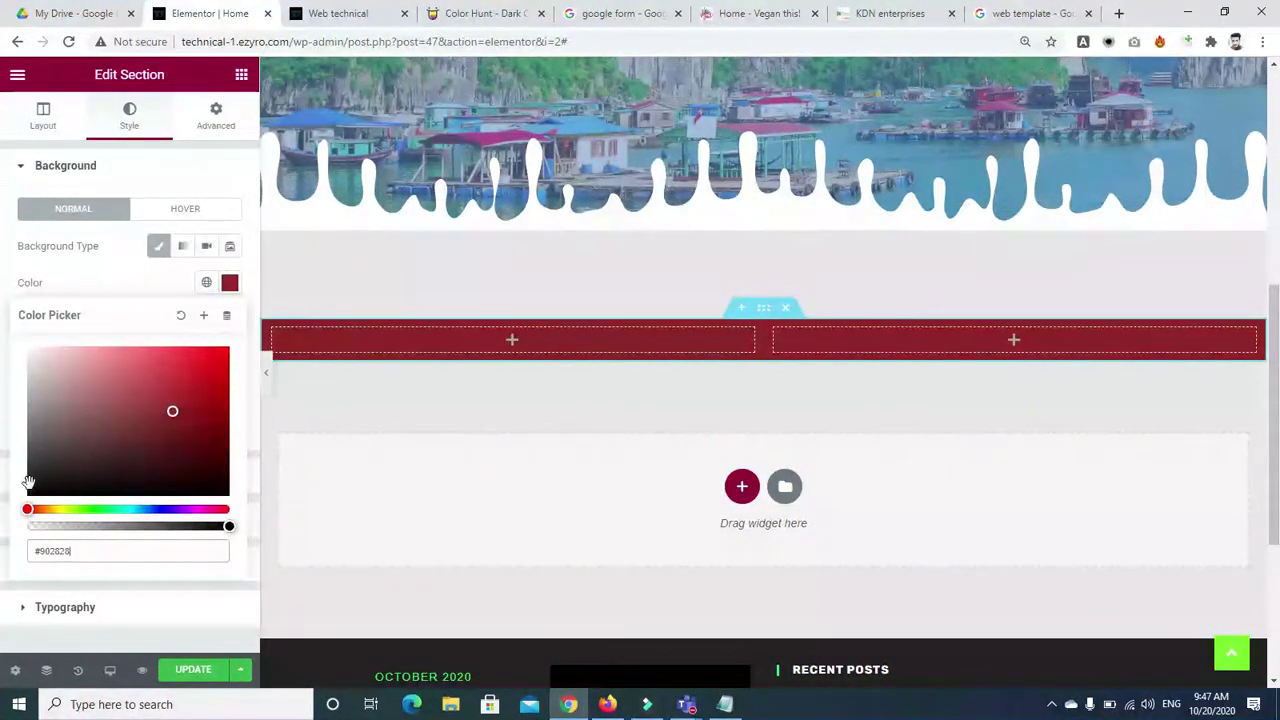
{"action": "mouse_move", "coordinate": [171, 413]}
{"action": "left_mouse_down"}
{"action": "mouse_move", "coordinate": [27, 401]}
{"action": "mouse_move", "coordinate": [26, 386]}
{"action": "left_mouse_up"}
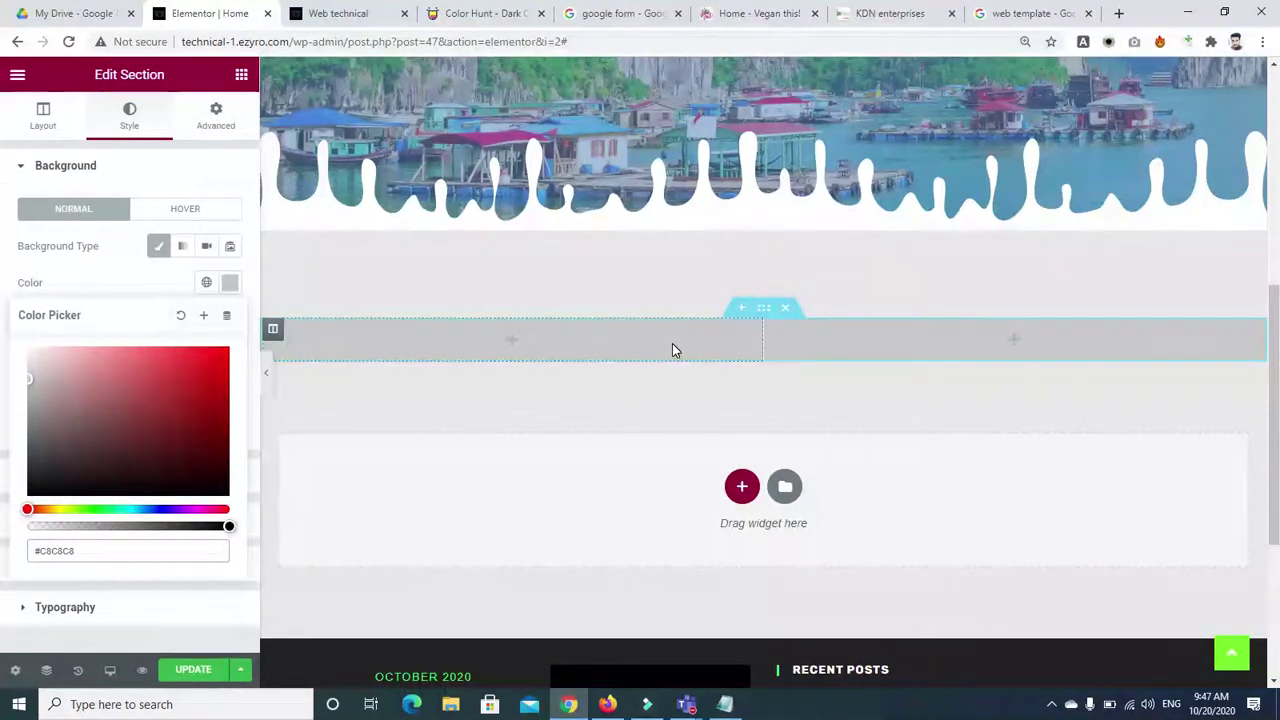
Step: Set the two-column section's height to Min Height with a minimum of 507 px
{"action": "left_click", "coordinate": [745, 310]}
{"action": "left_click", "coordinate": [506, 262]}
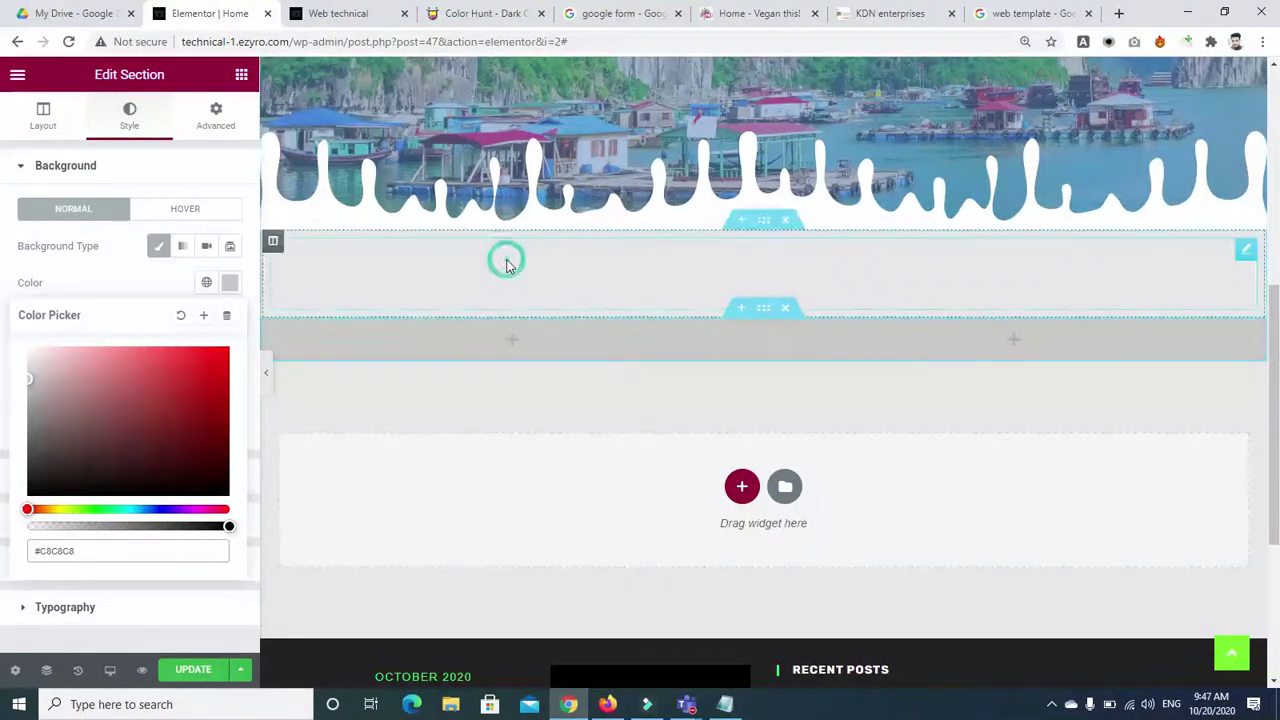
{"action": "left_click", "coordinate": [760, 313]}
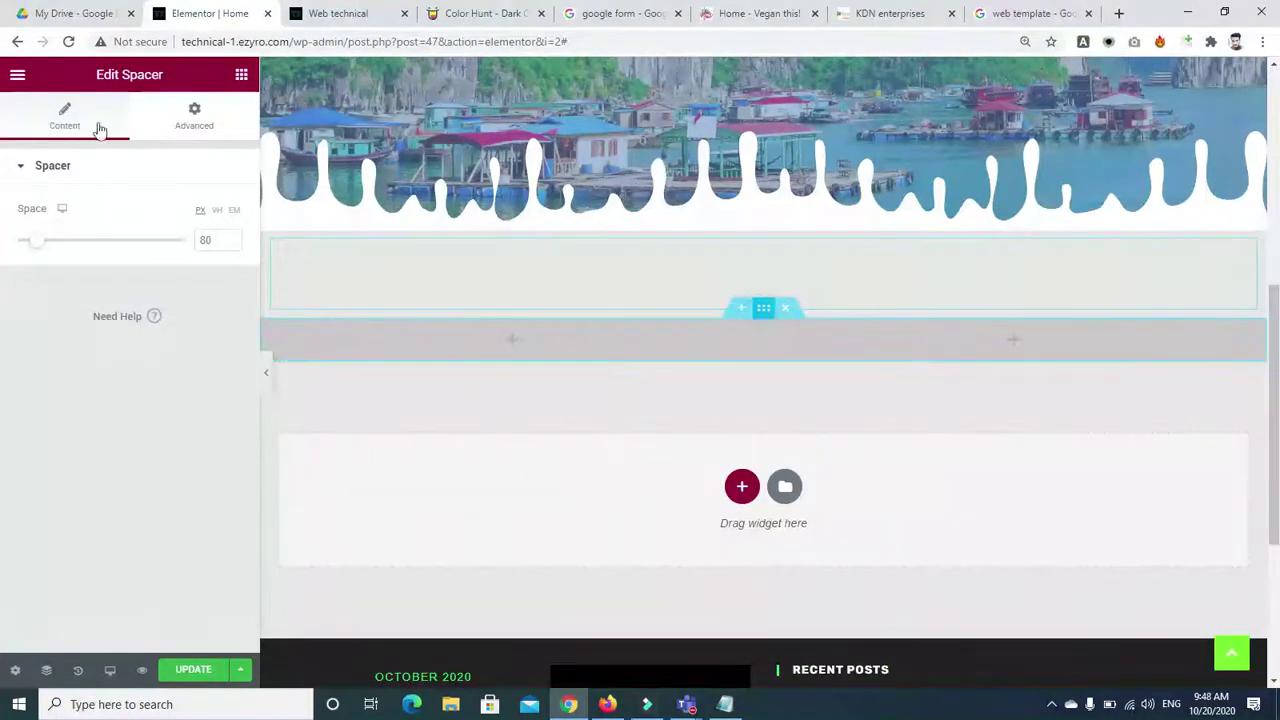
{"action": "left_click", "coordinate": [41, 122]}
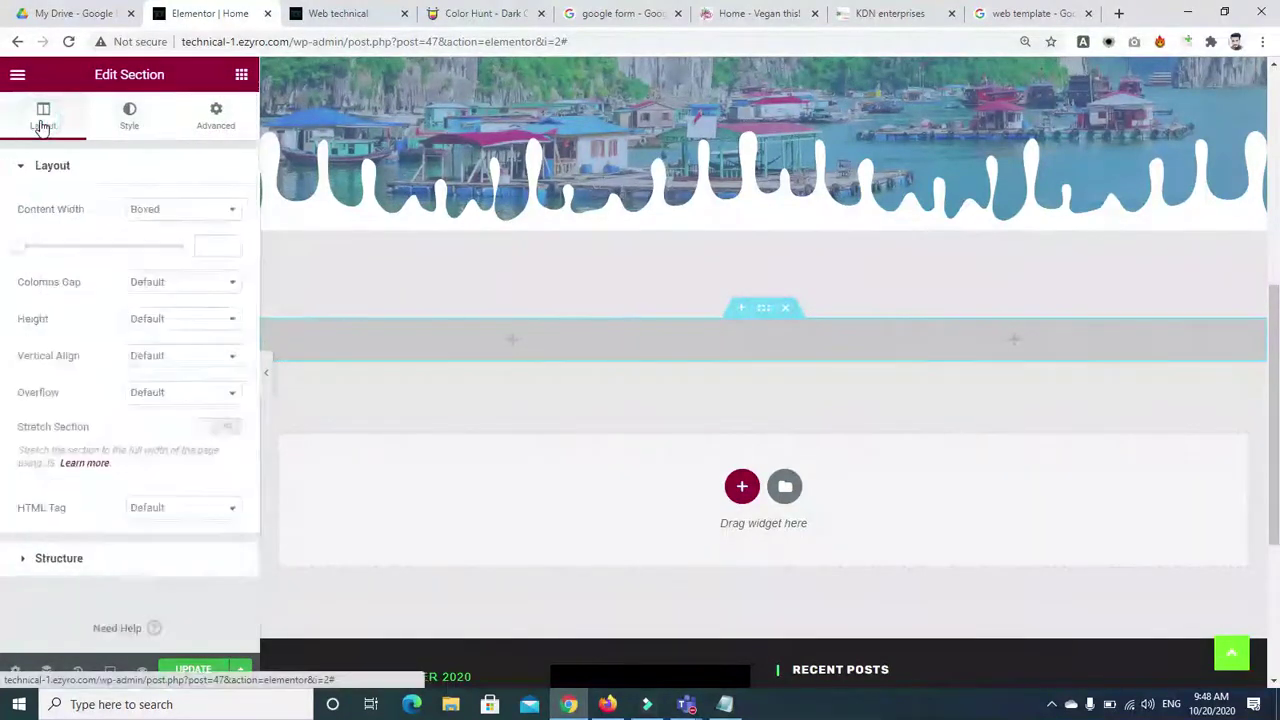
{"action": "left_click", "coordinate": [198, 320]}
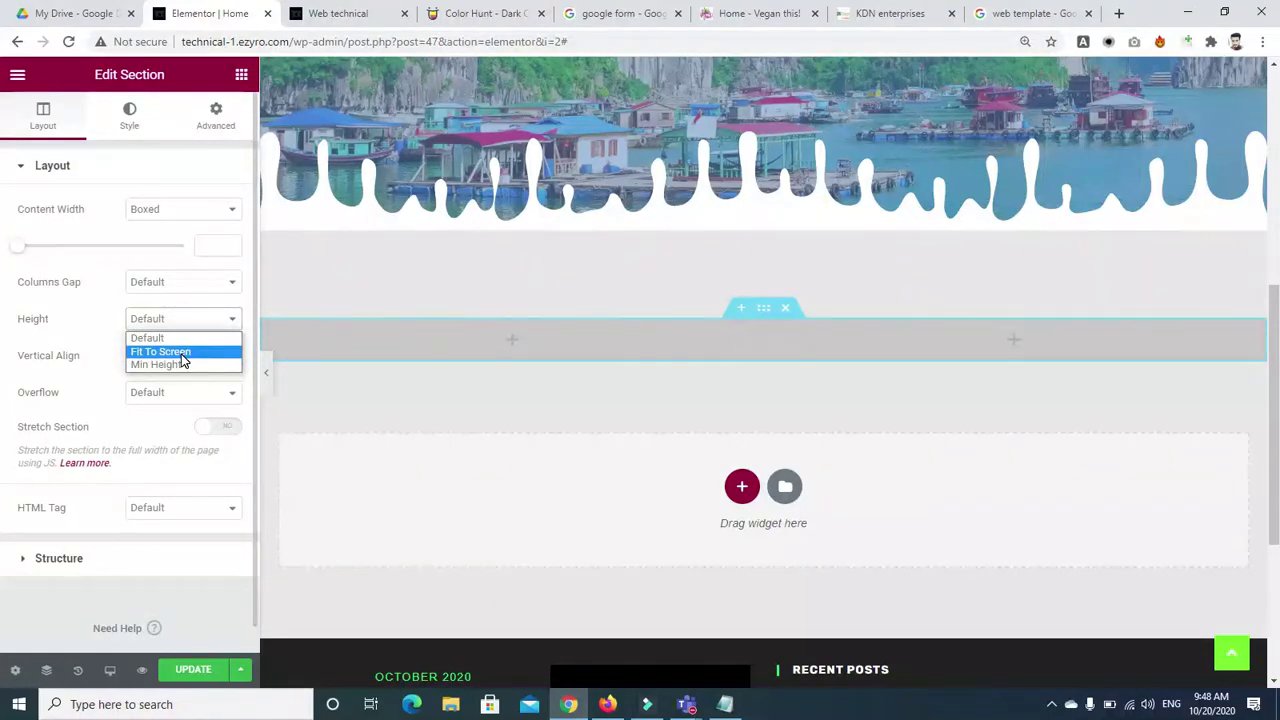
{"action": "left_click", "coordinate": [181, 366]}
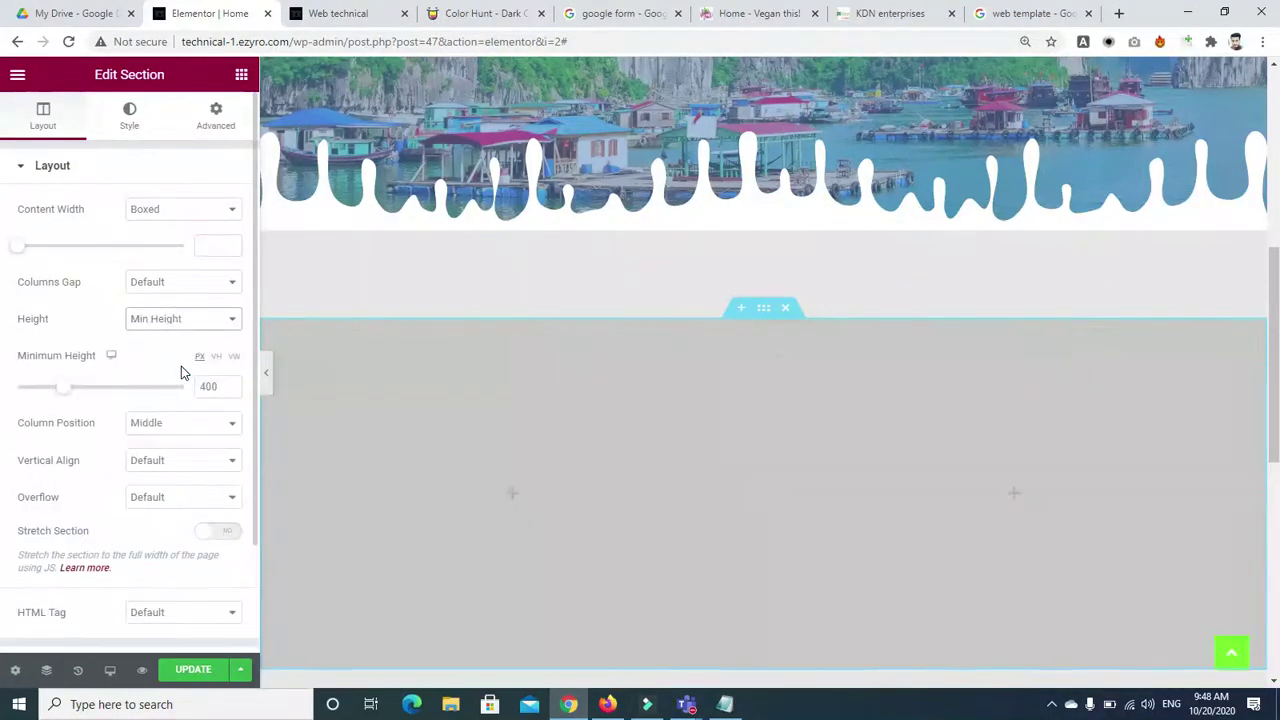
{"action": "mouse_move", "coordinate": [65, 393]}
{"action": "left_mouse_down"}
{"action": "mouse_move", "coordinate": [74, 386]}
{"action": "mouse_move", "coordinate": [49, 380]}
{"action": "mouse_move", "coordinate": [75, 386]}
{"action": "left_mouse_up"}
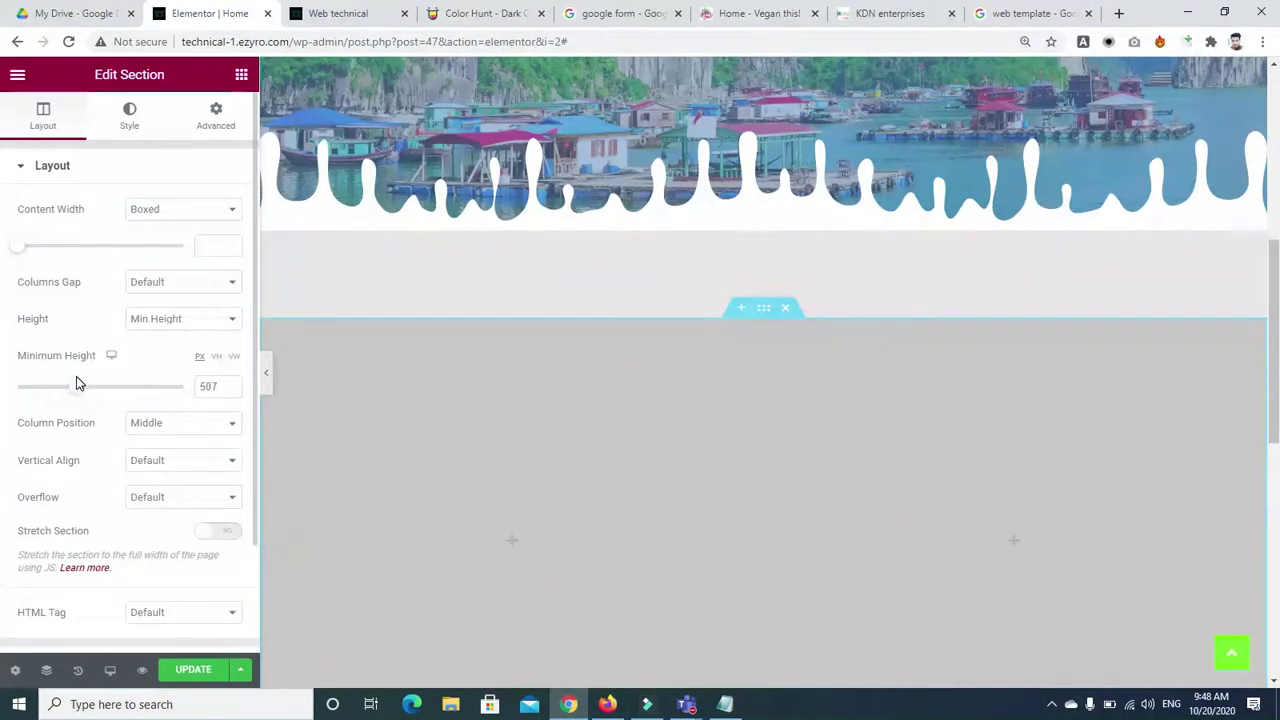
Step: Add a Heading widget to the left column of the grey section
{"action": "scroll", "coordinate": [1273, 360], "scroll_direction": "down", "scroll_amount": 1}
{"action": "scroll", "coordinate": [1277, 362], "scroll_direction": "down", "scroll_amount": 1}
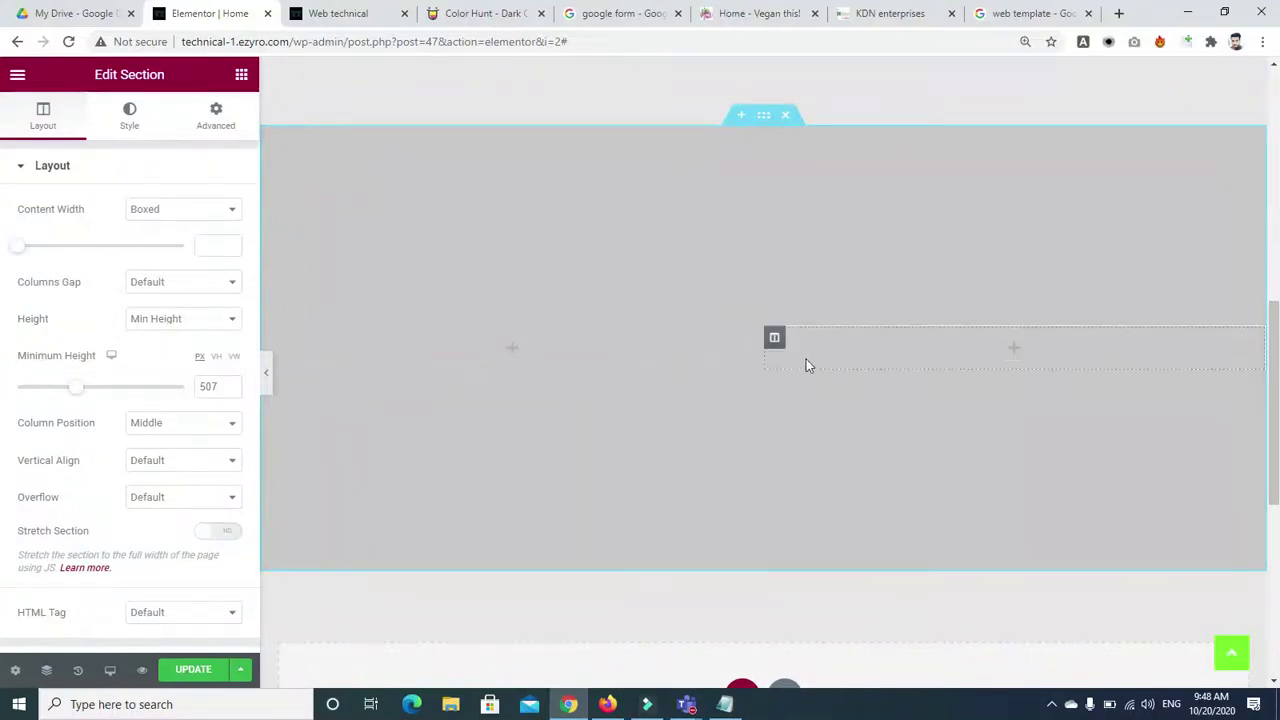
{"action": "left_click", "coordinate": [556, 350]}
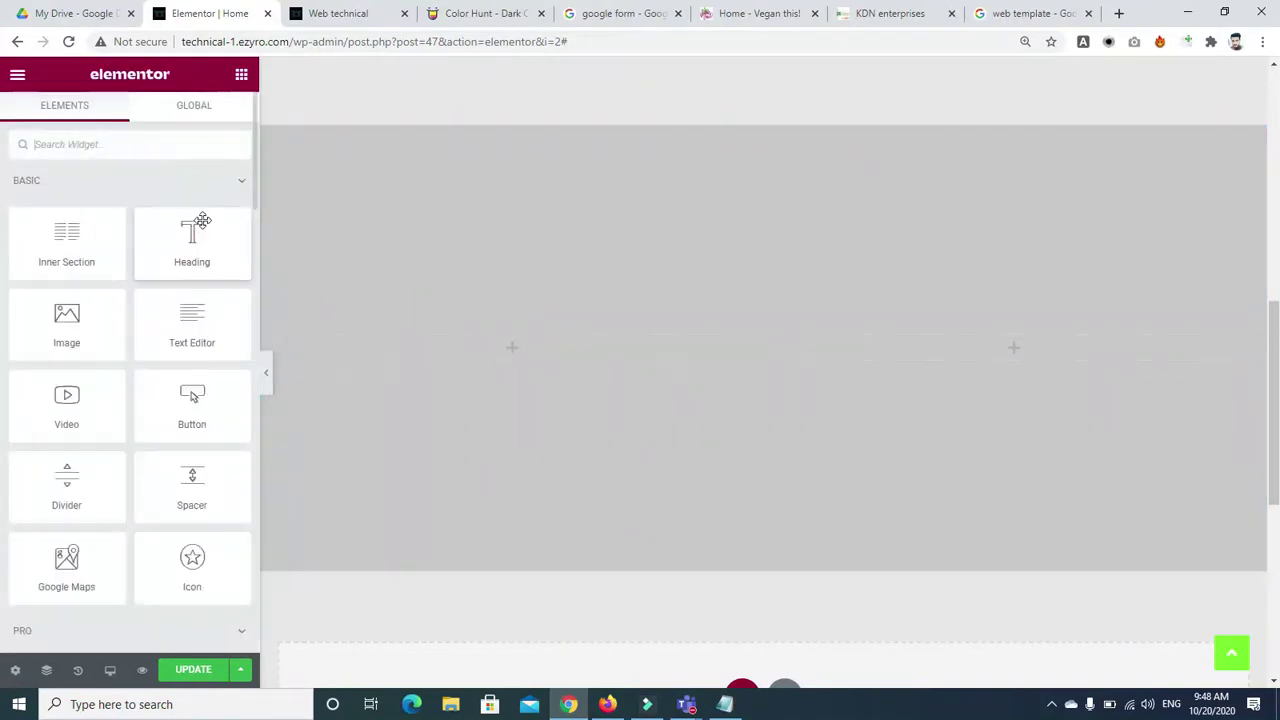
{"action": "left_click_drag", "start_coordinate": [190, 250], "coordinate": [490, 345]}
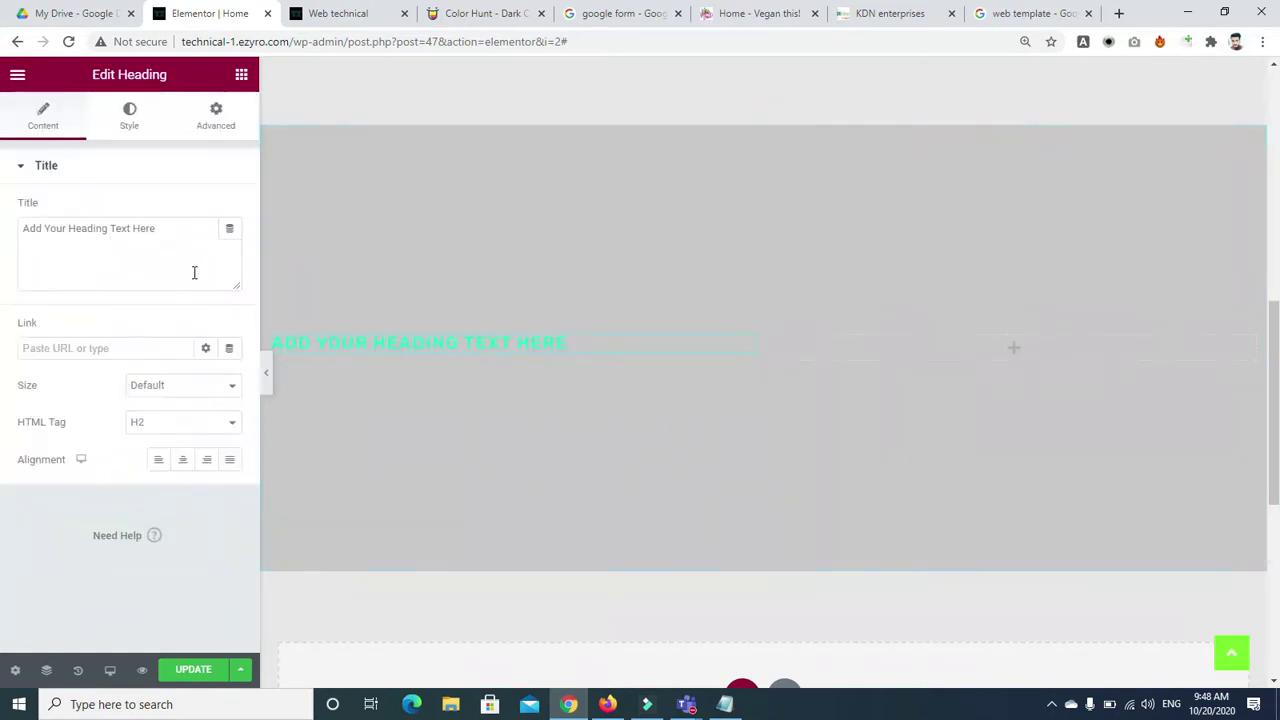
Step: Centre the heading in the grey section and set its text color to the global Text color #071E3D
{"action": "left_click", "coordinate": [122, 124]}
{"action": "left_click", "coordinate": [30, 122]}
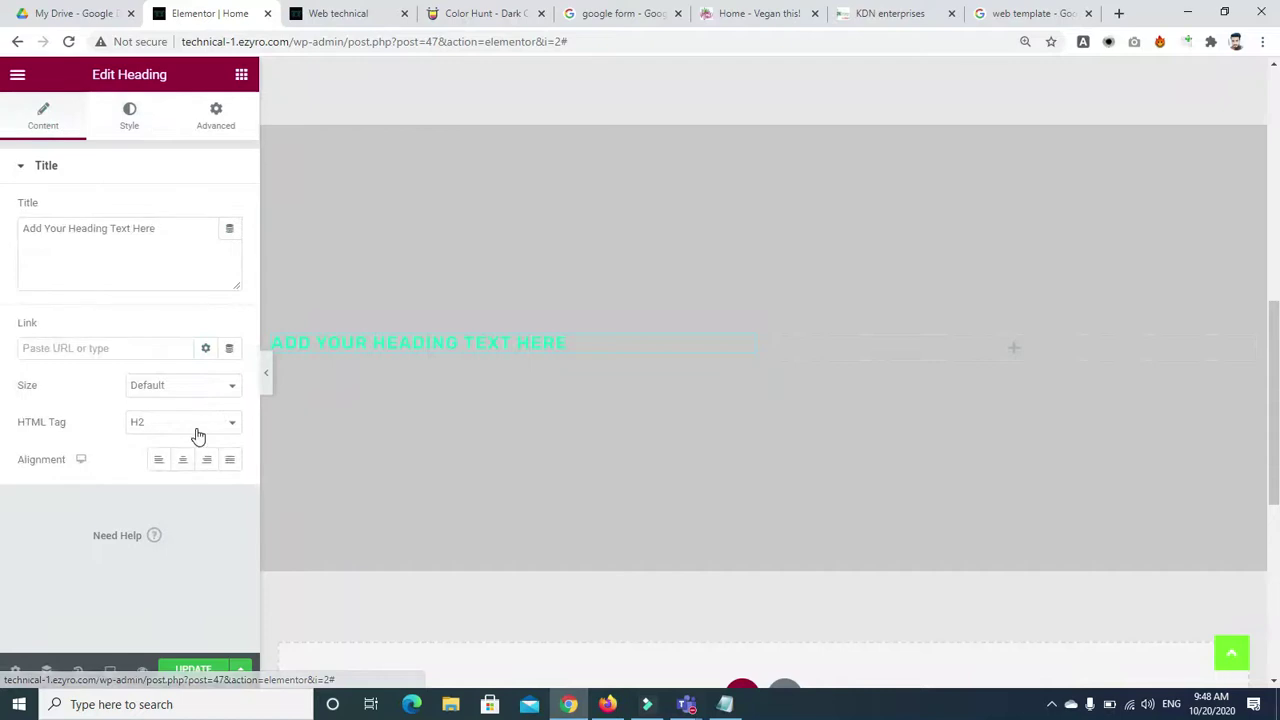
{"action": "left_click", "coordinate": [183, 459]}
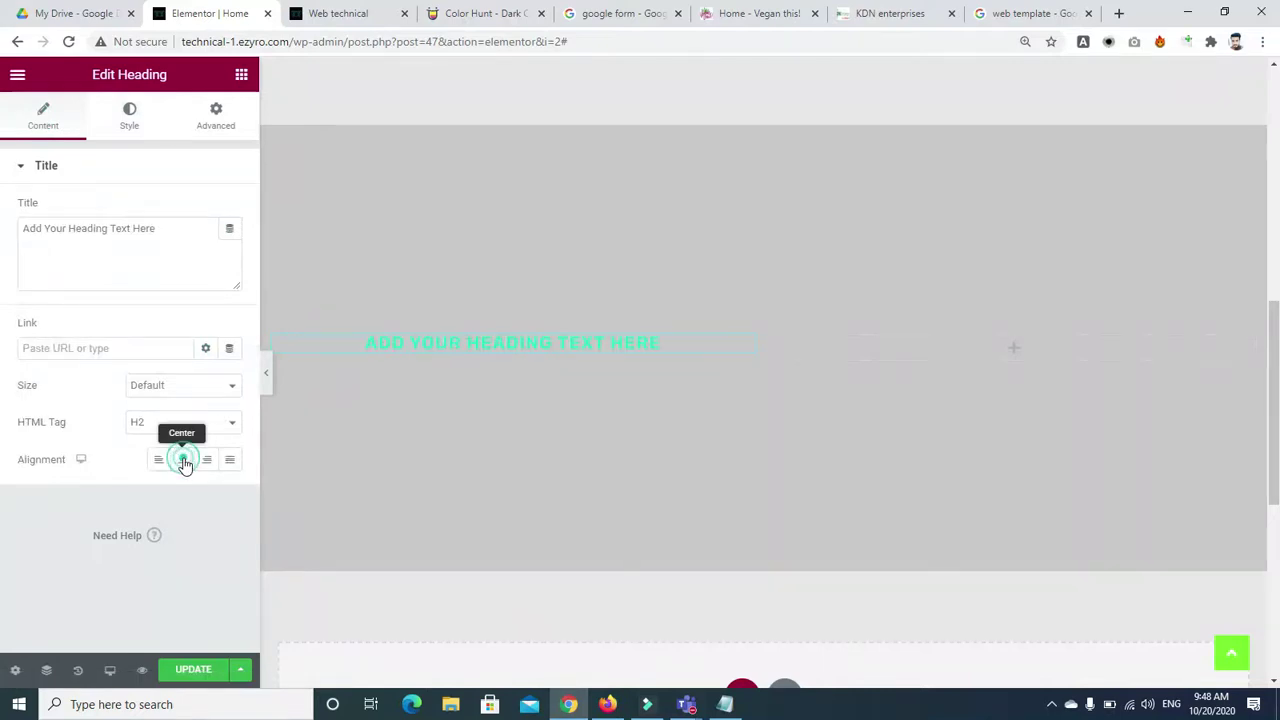
{"action": "left_click", "coordinate": [129, 125]}
{"action": "left_click", "coordinate": [202, 210]}
{"action": "left_click", "coordinate": [88, 351]}
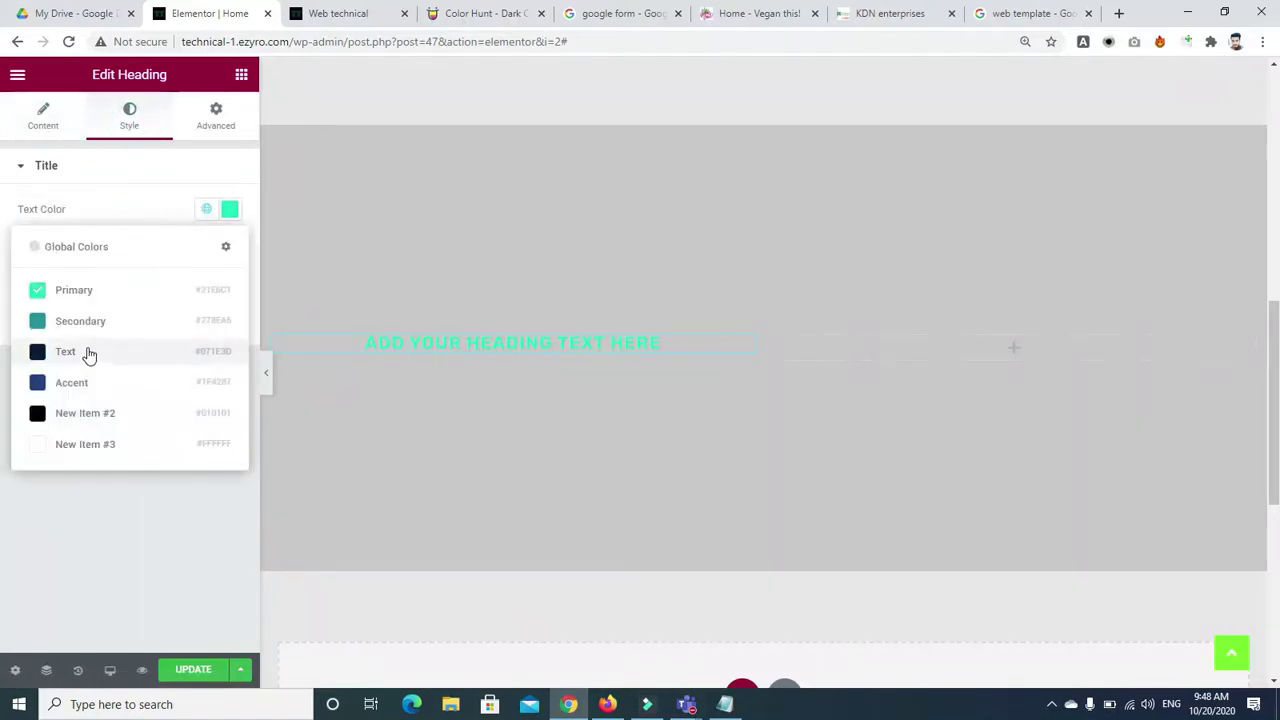
{"action": "left_click", "coordinate": [36, 124]}
{"action": "left_click", "coordinate": [216, 113]}
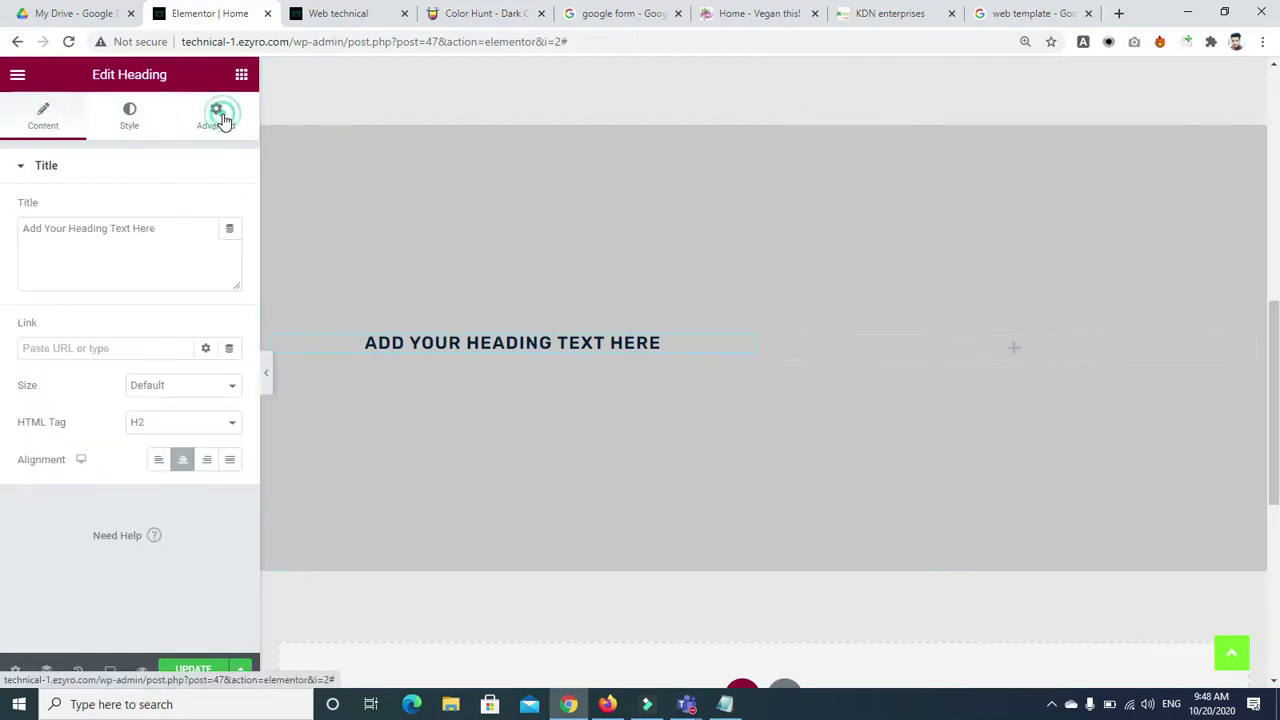
Step: Add a Text Editor widget below the heading in the grey section and centre its paragraph
{"action": "left_click", "coordinate": [240, 77]}
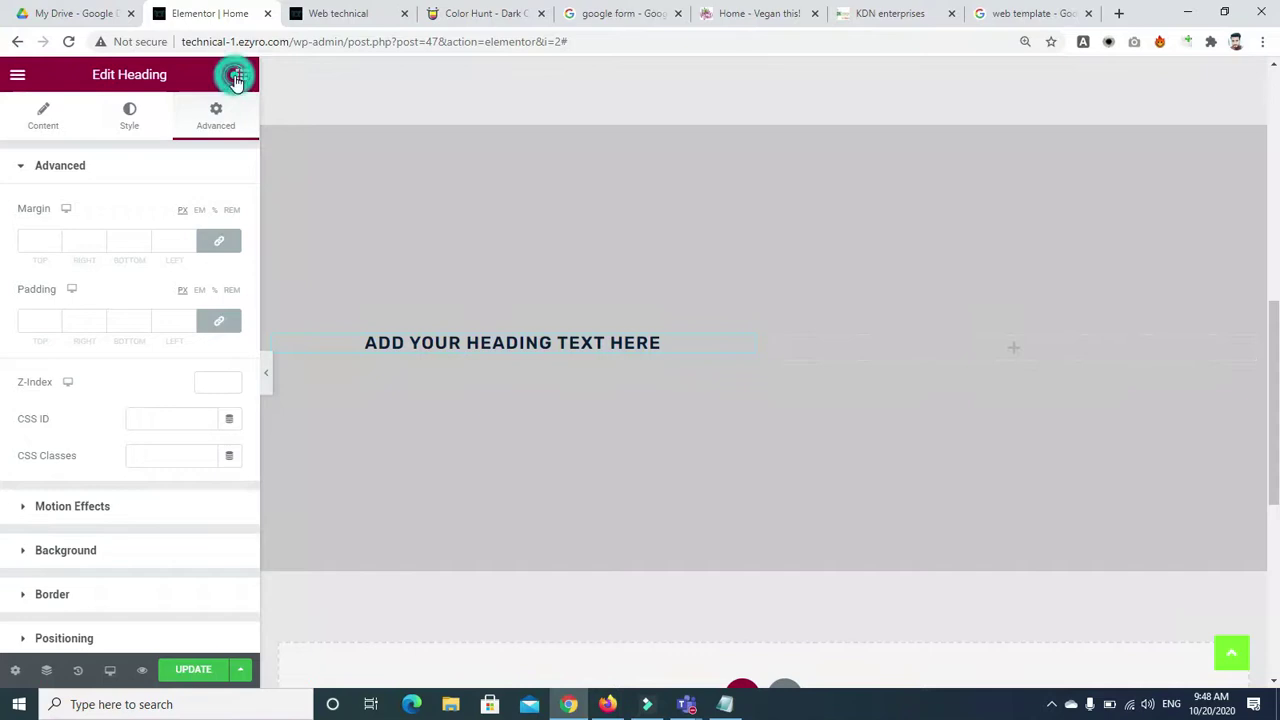
{"action": "left_click", "coordinate": [157, 146]}
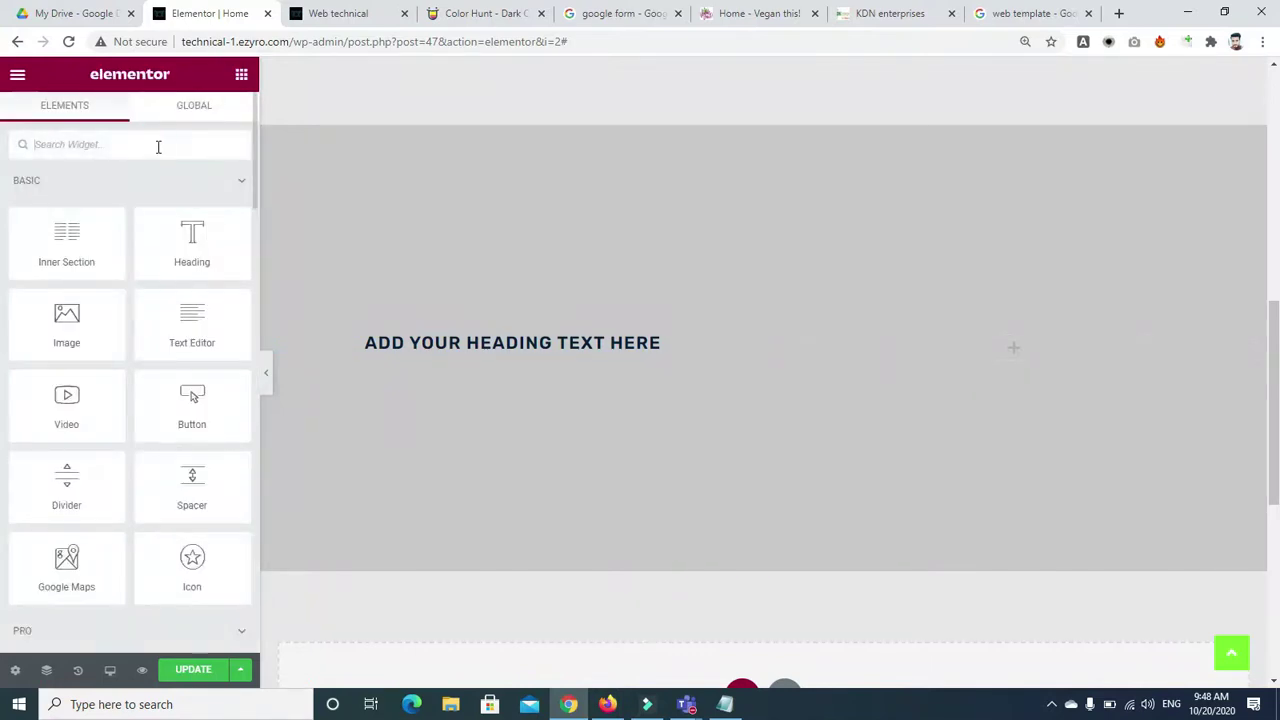
{"action": "type", "text": "pra"}
{"action": "key", "text": "BackSpace"}
{"action": "key", "text": "BackSpace"}
{"action": "key", "text": "BackSpace"}
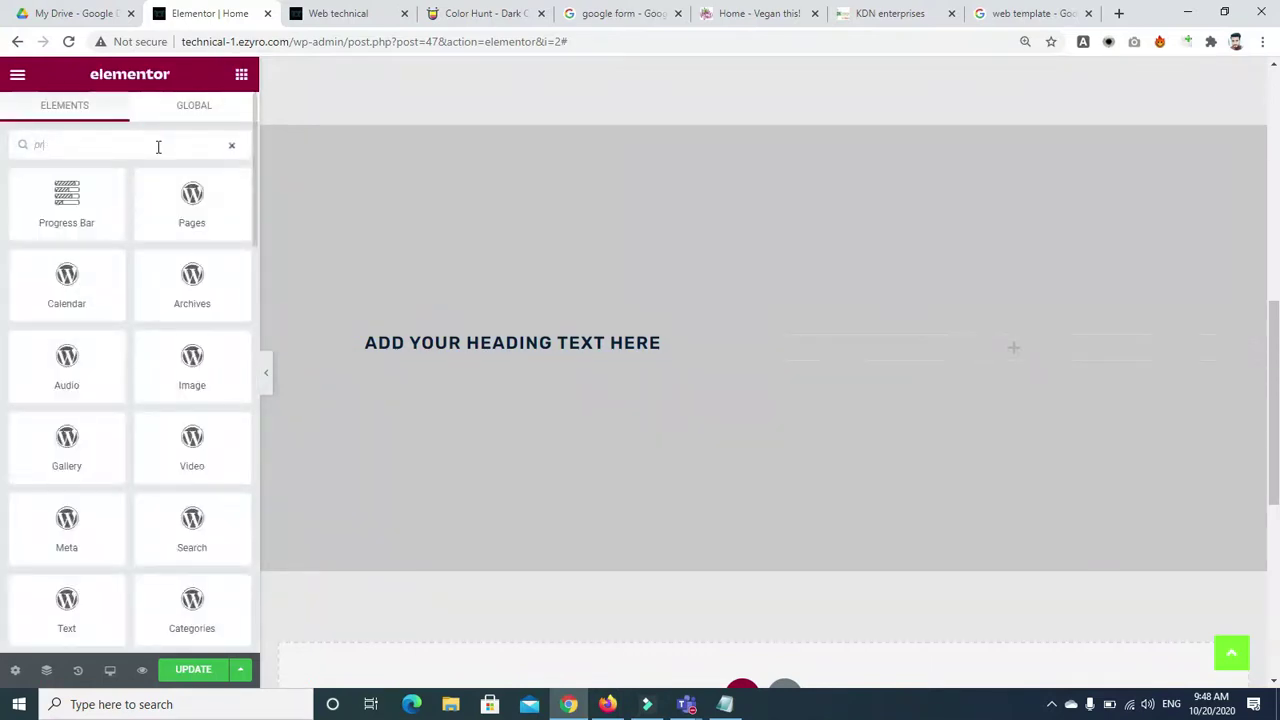
{"action": "type", "text": "text"}
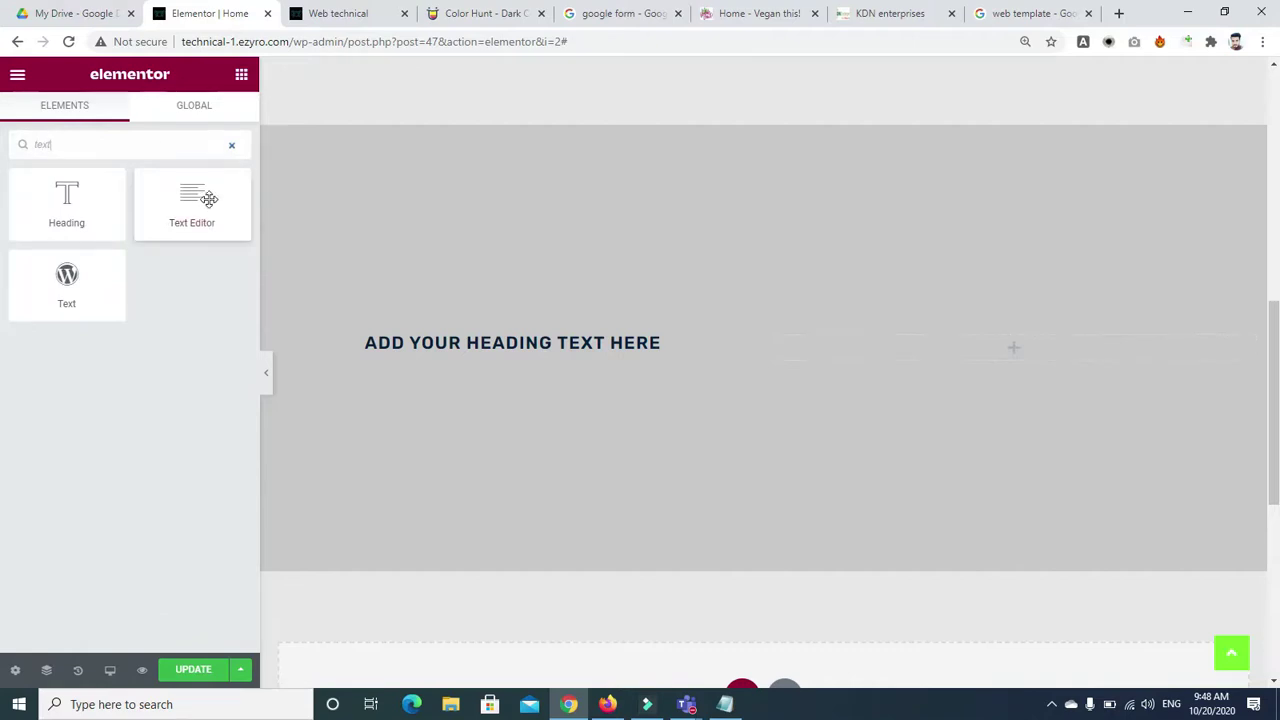
{"action": "left_click_drag", "start_coordinate": [194, 205], "coordinate": [478, 348]}
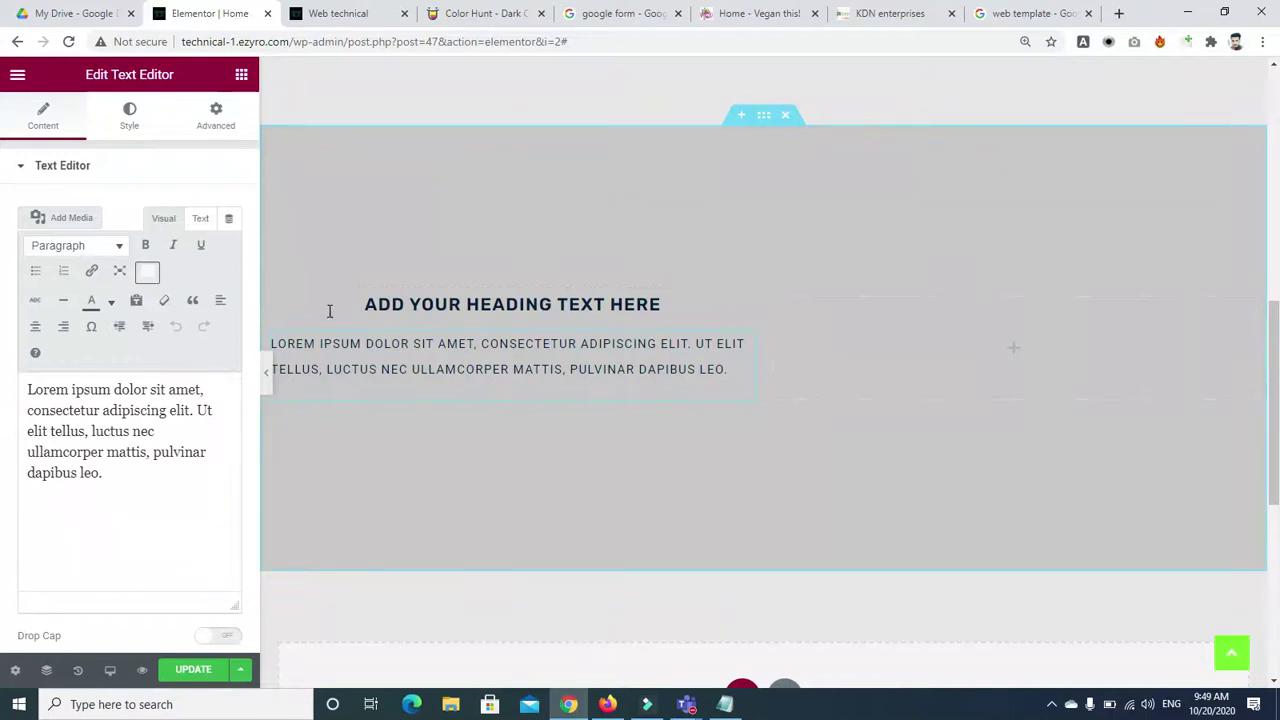
{"action": "left_click", "coordinate": [35, 328]}
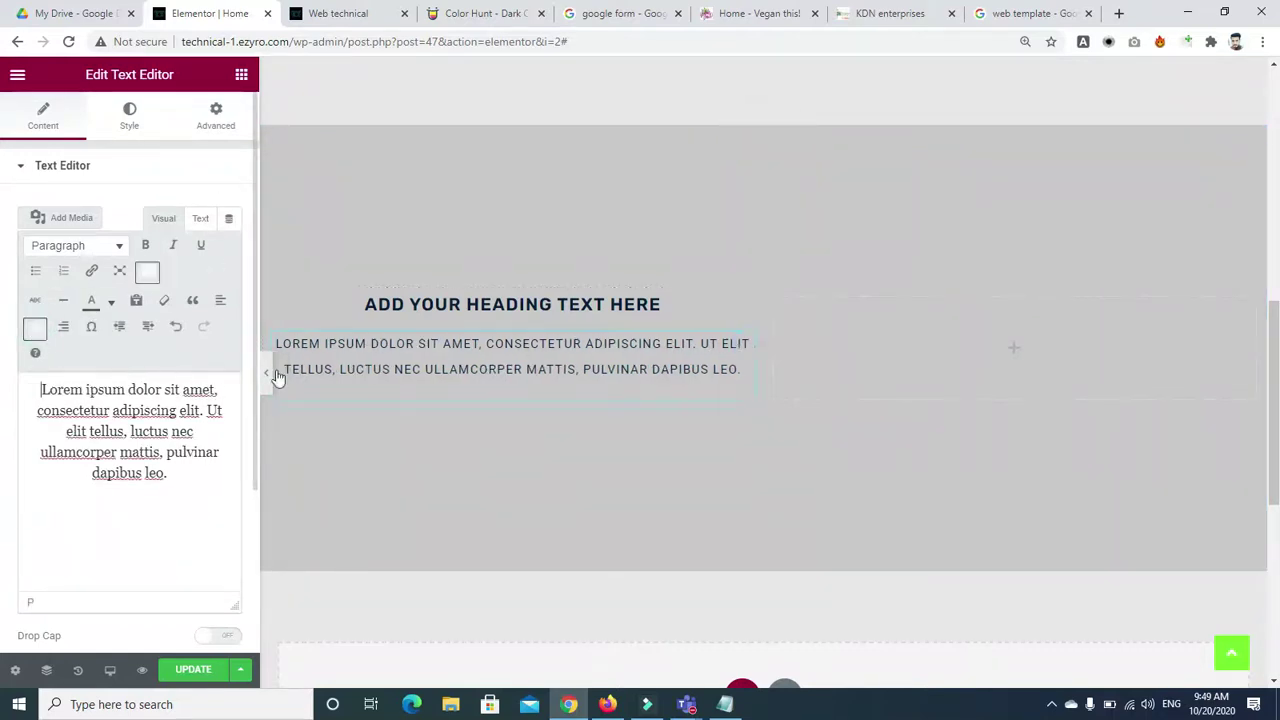
Step: Switch to the Vegan This! website and copy the introductory paragraph beginning "Hi! Thanks for stopping by my blog"
{"action": "left_click", "coordinate": [1003, 14]}
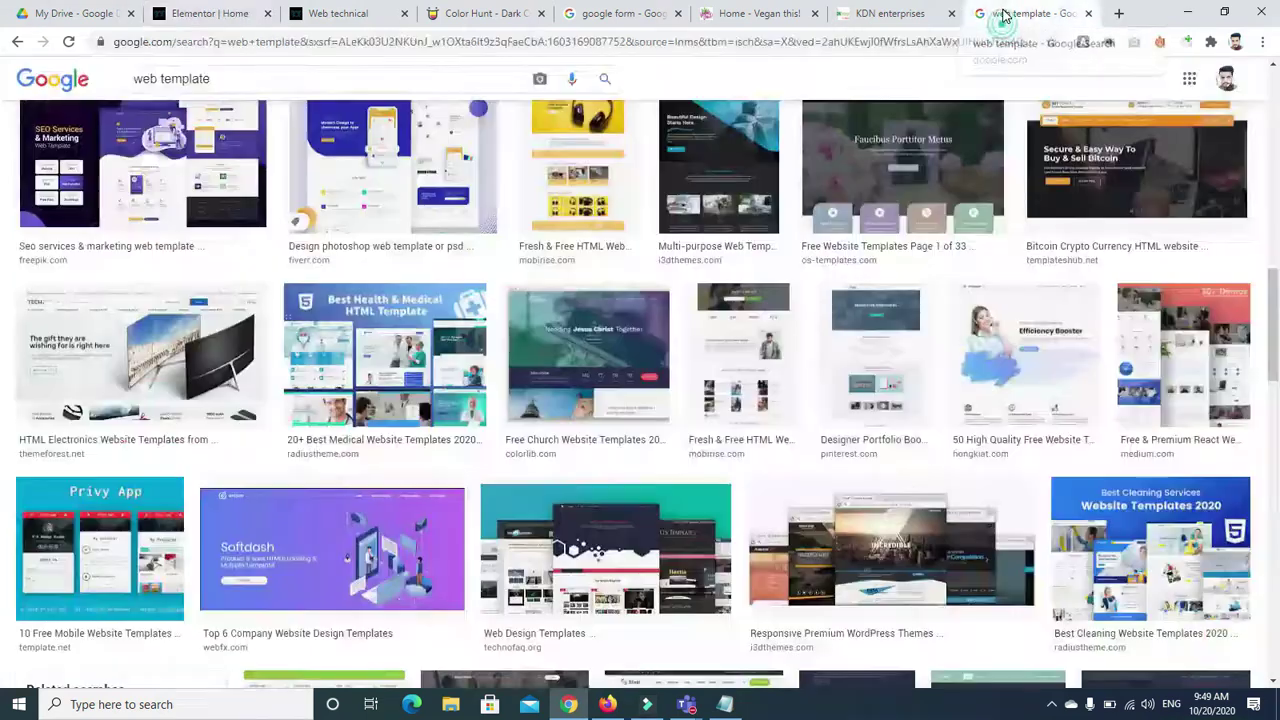
{"action": "left_click", "coordinate": [900, 13]}
{"action": "left_click", "coordinate": [736, 13]}
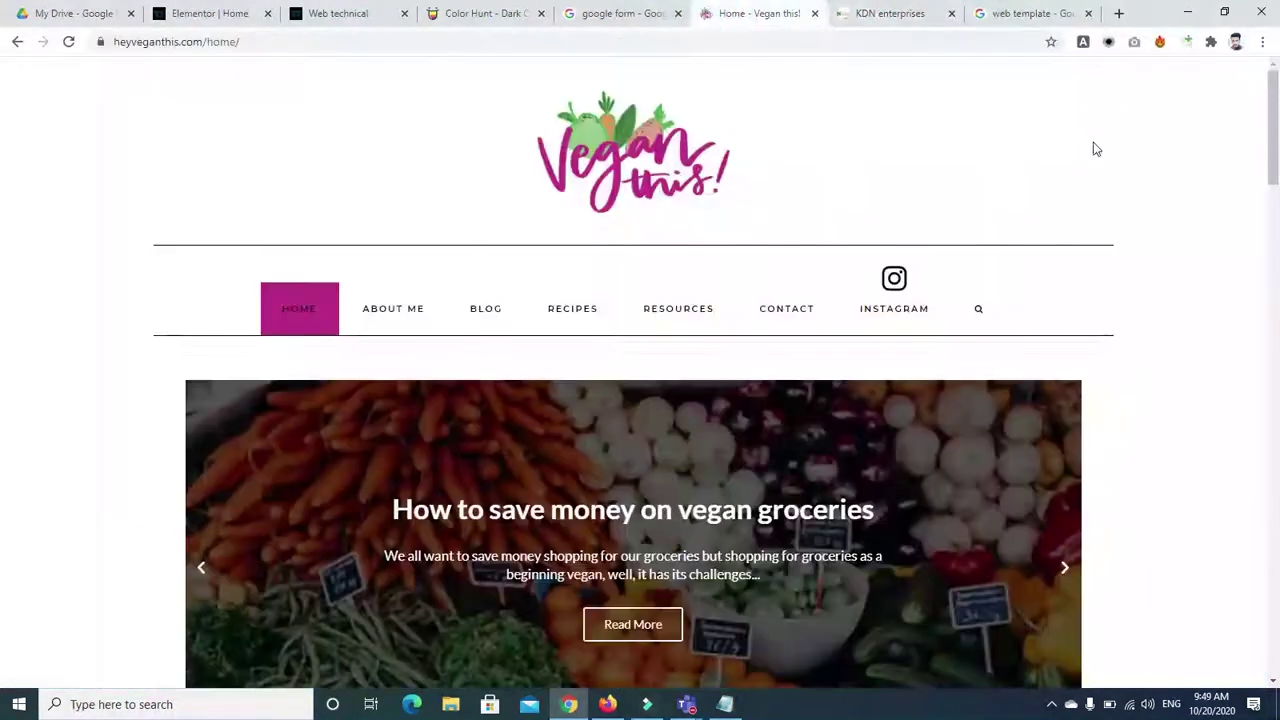
{"action": "scroll", "coordinate": [1260, 290], "scroll_direction": "down", "scroll_amount": 10}
{"action": "scroll", "coordinate": [1260, 290], "scroll_direction": "down", "scroll_amount": 6}
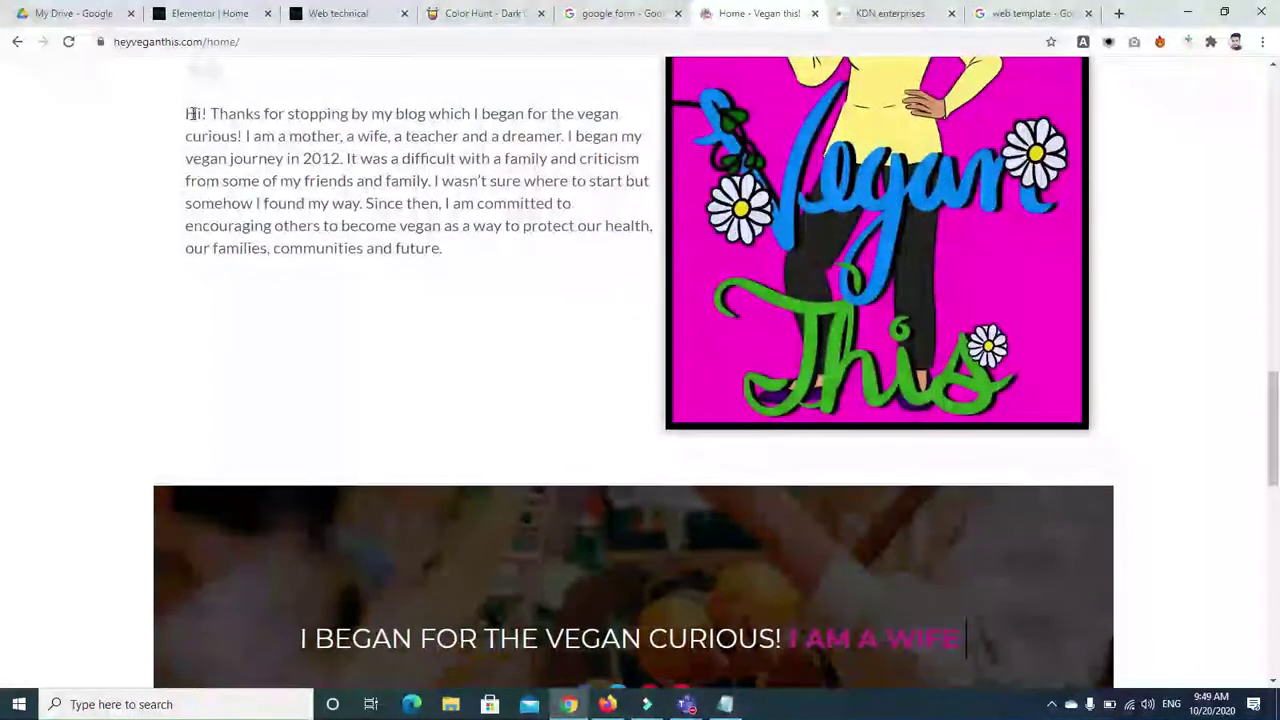
{"action": "left_click_drag", "start_coordinate": [186, 113], "coordinate": [479, 277]}
{"action": "key", "text": "ctrl+c"}
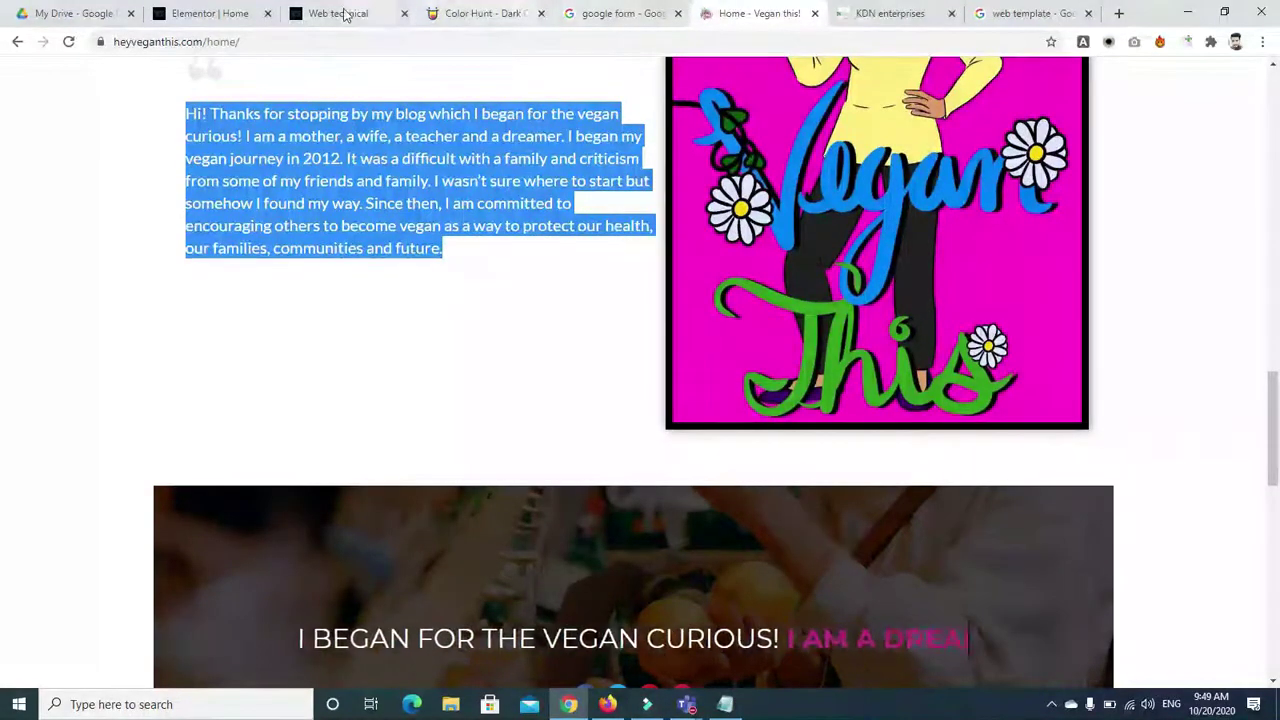
Step: Return to the Elementor editor and paste the copied paragraph after the Lorem ipsum text
{"action": "left_click", "coordinate": [226, 15]}
{"action": "left_click", "coordinate": [209, 476]}
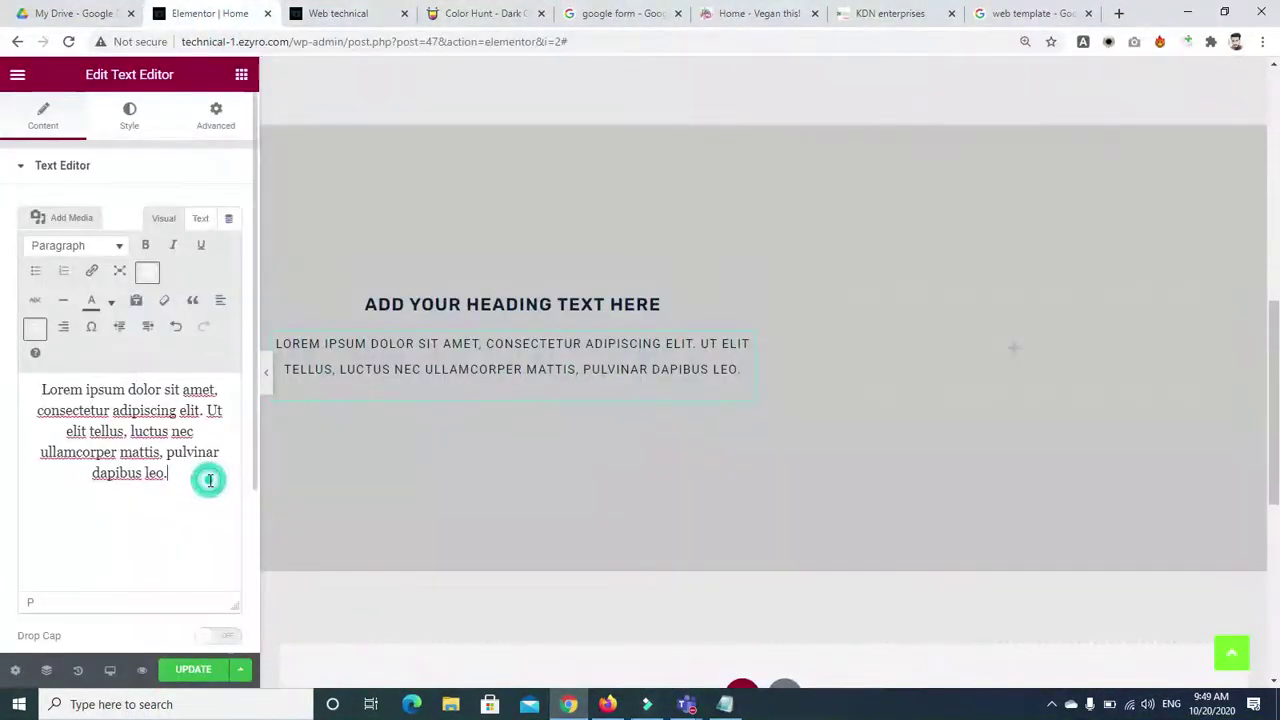
{"action": "key", "text": "ctrl+v"}
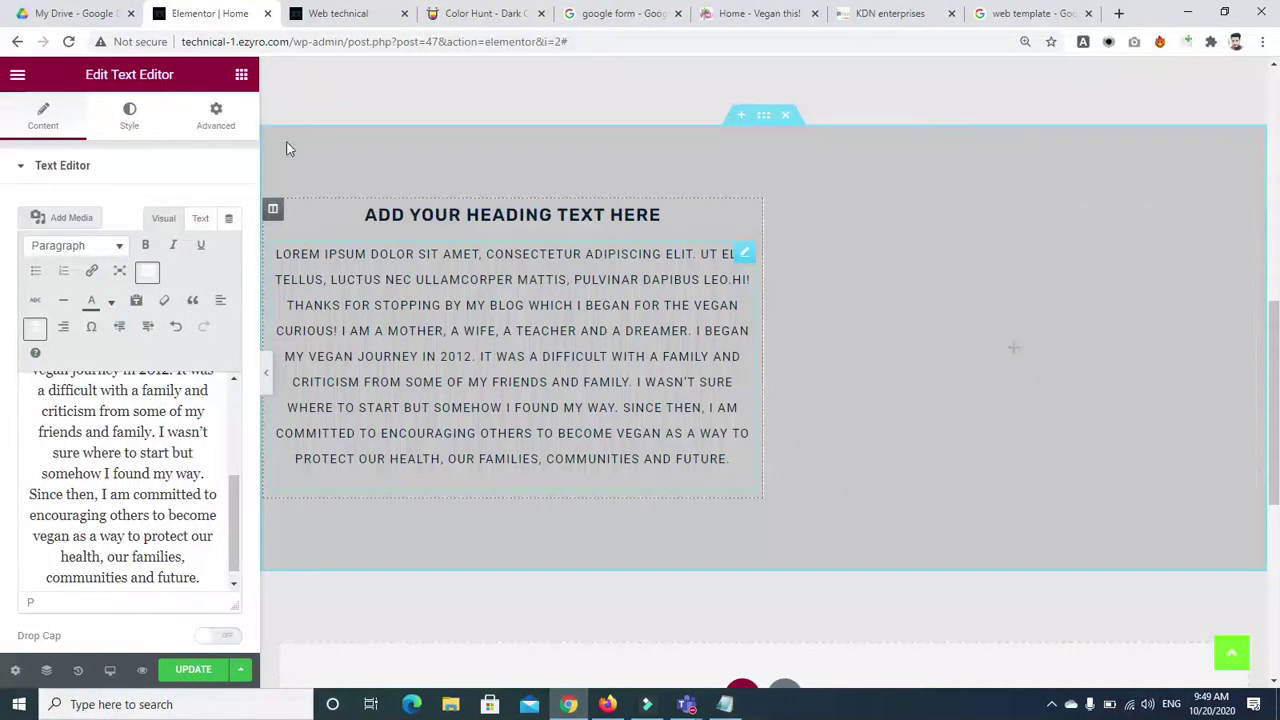
Step: Set the paragraph's font family to Montserrat in its typography settings
{"action": "left_click", "coordinate": [129, 110]}
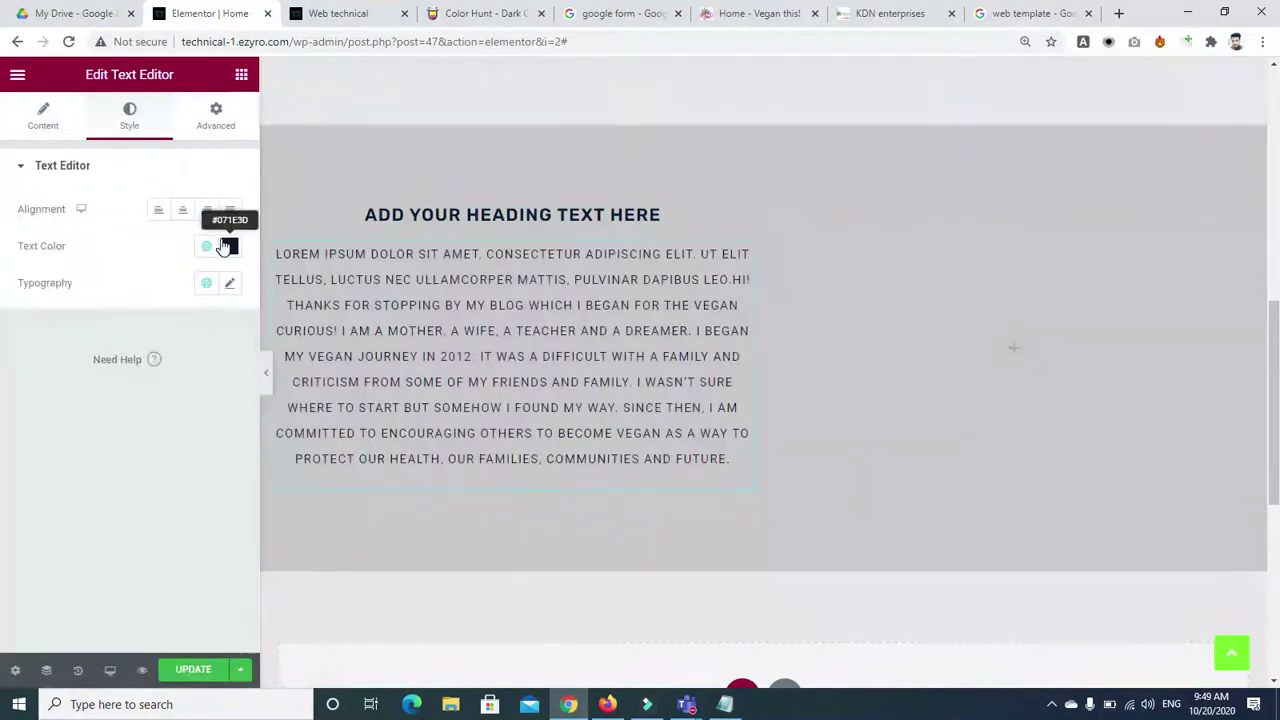
{"action": "left_click", "coordinate": [230, 284]}
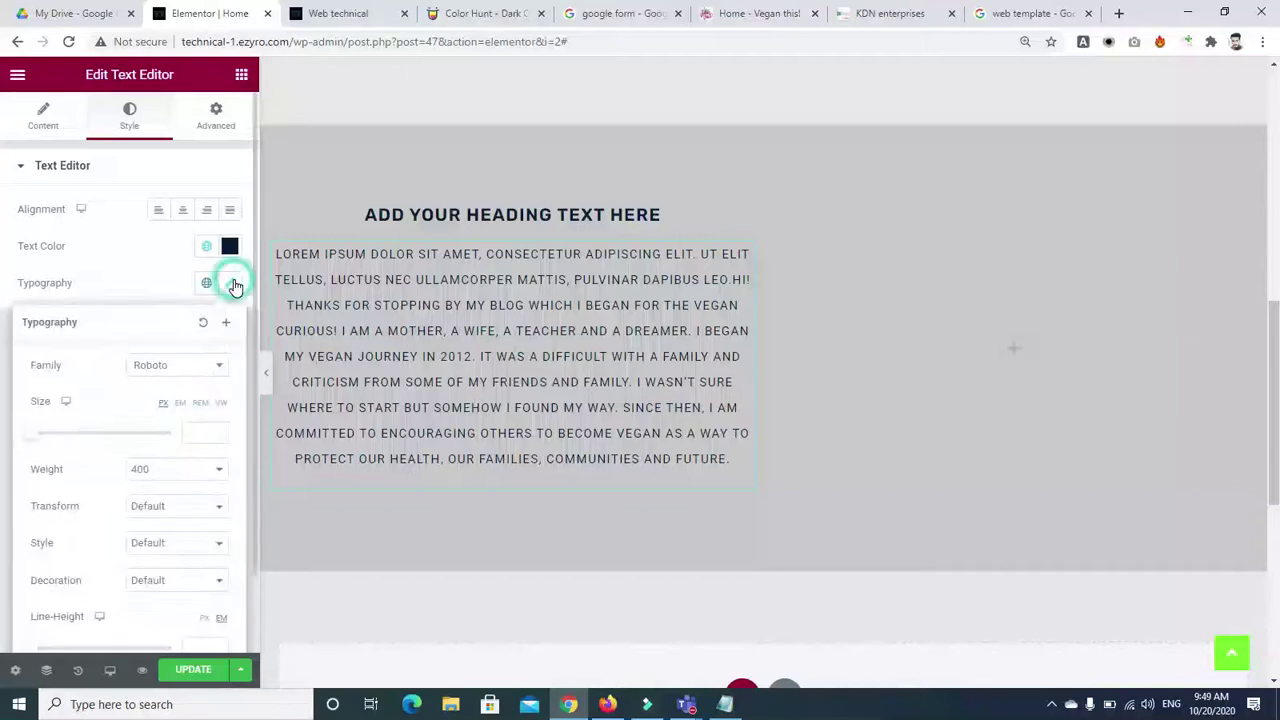
{"action": "left_click", "coordinate": [193, 373]}
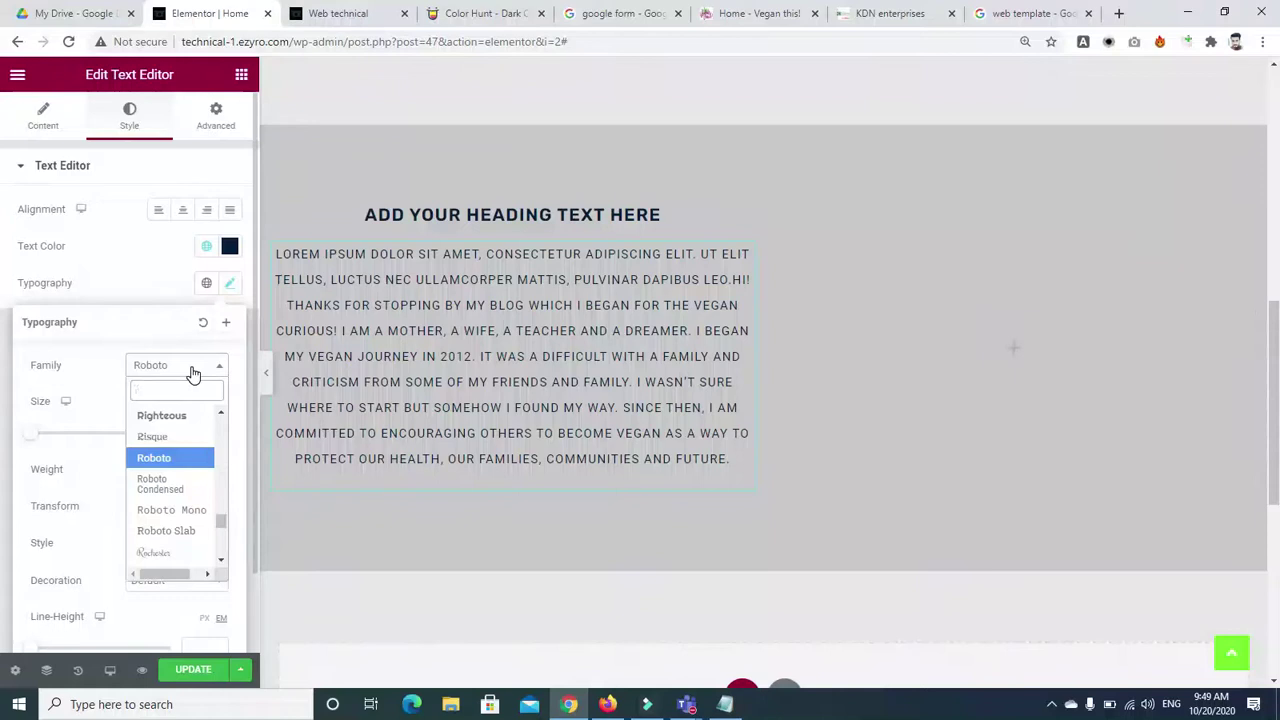
{"action": "type", "text": "mon"}
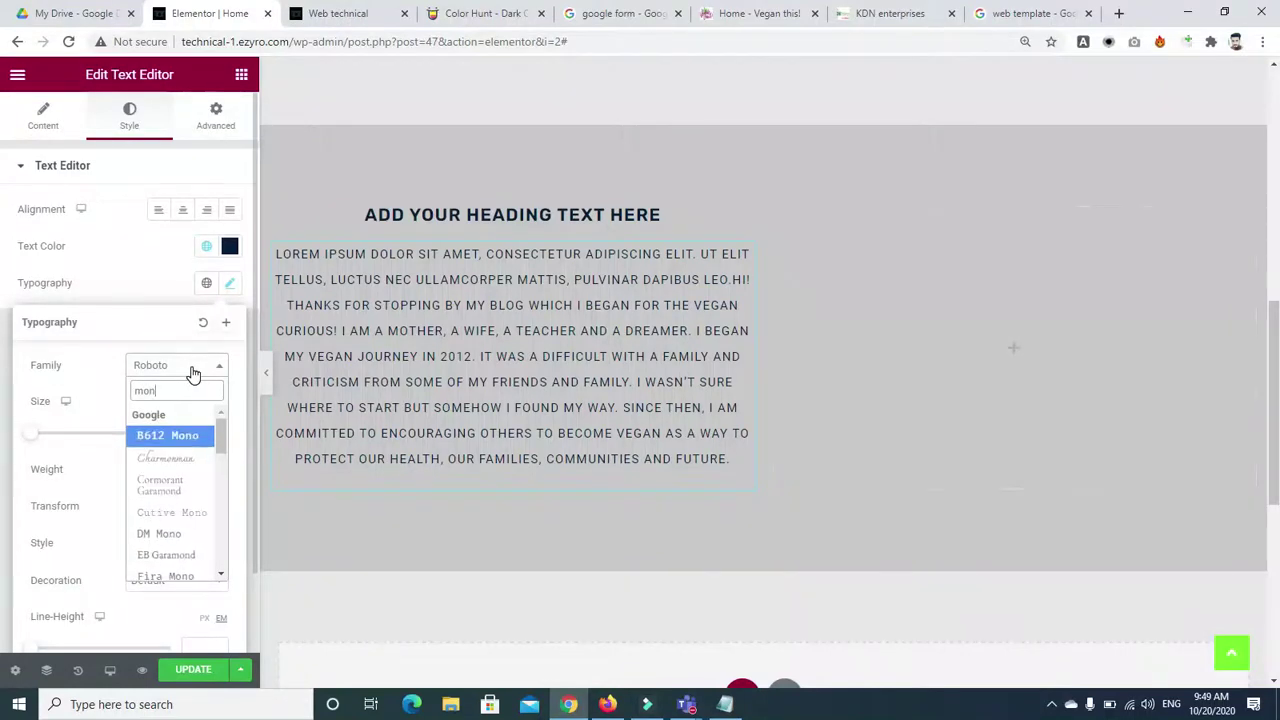
{"action": "type", "text": "t"}
{"action": "key", "text": "Down"}
{"action": "key", "text": "Down"}
{"action": "key", "text": "Return"}
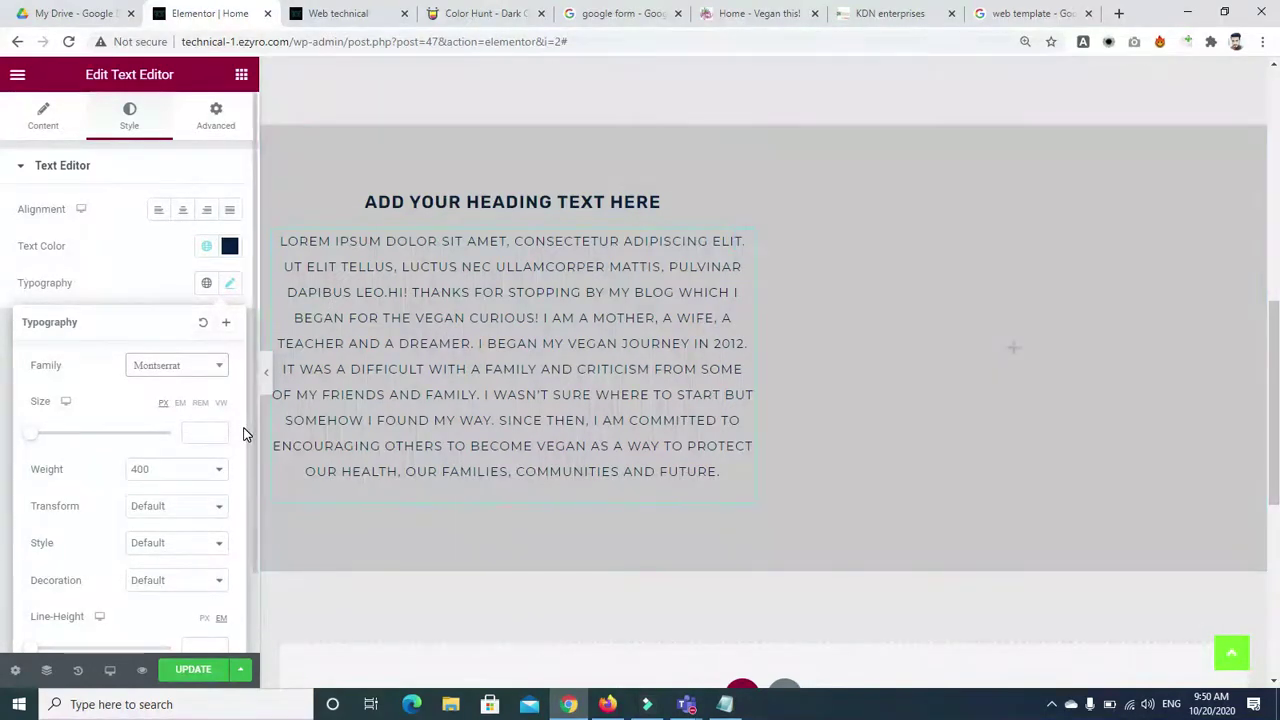
Step: Try the Lowercase text transform on the paragraph and put it back to Default
{"action": "left_click", "coordinate": [207, 508]}
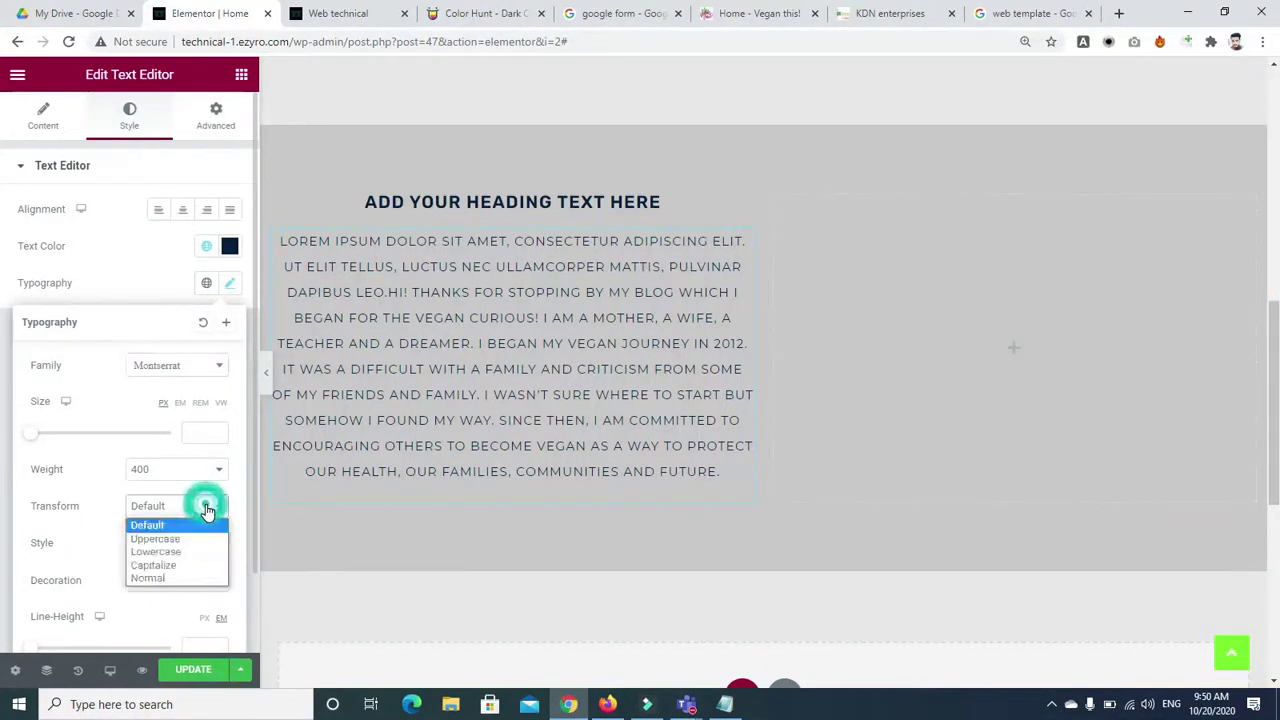
{"action": "left_click", "coordinate": [176, 551]}
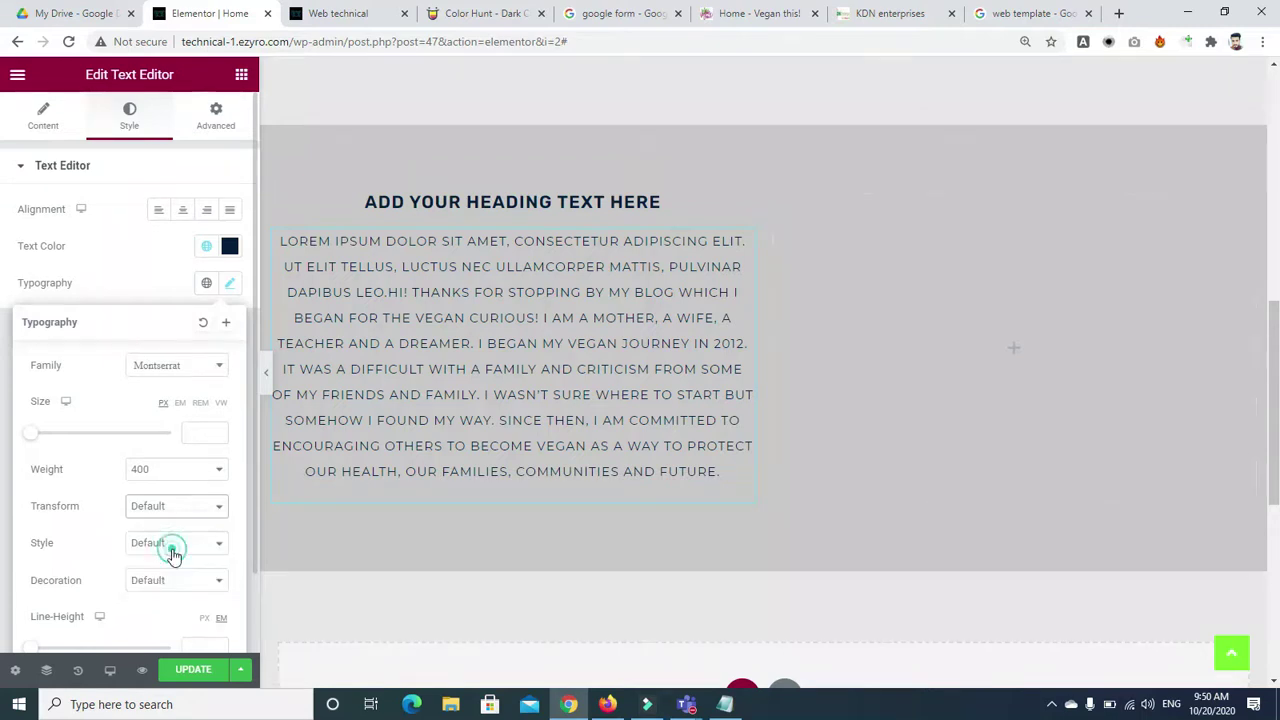
{"action": "left_click", "coordinate": [190, 510]}
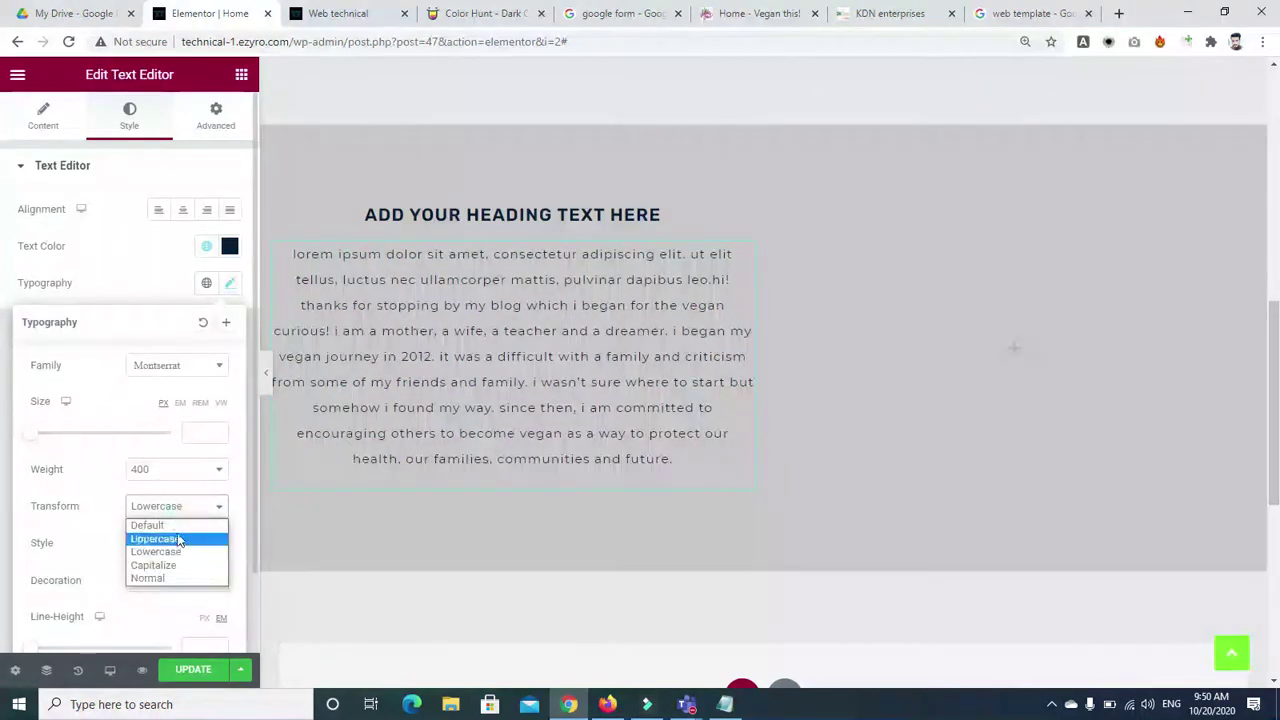
{"action": "left_click", "coordinate": [172, 523]}
Step: Set the paragraph's font size to 12 px
{"action": "left_click", "coordinate": [206, 426]}
{"action": "type", "text": "14"}
{"action": "key", "text": "BackSpace"}
{"action": "type", "text": "3"}
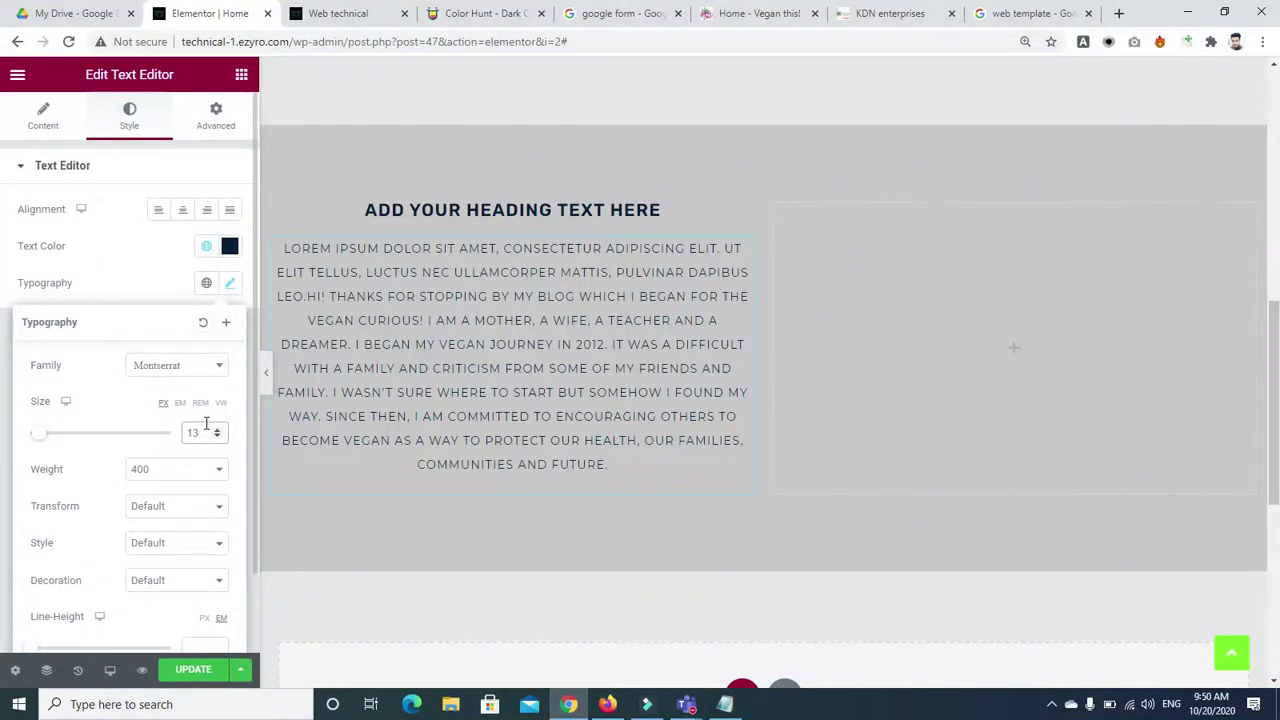
{"action": "key", "text": "BackSpace"}
{"action": "type", "text": "2"}
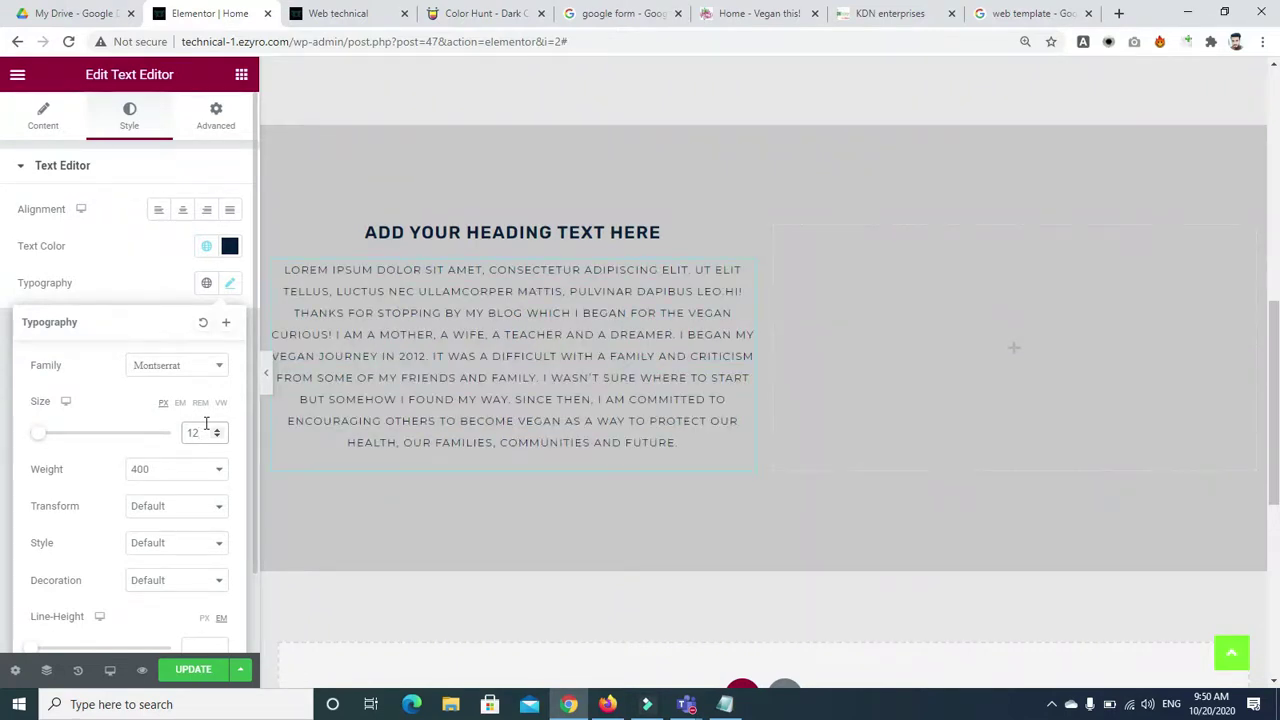
Step: Set the font size of the heading above the paragraph to 30 px
{"action": "left_click", "coordinate": [503, 234]}
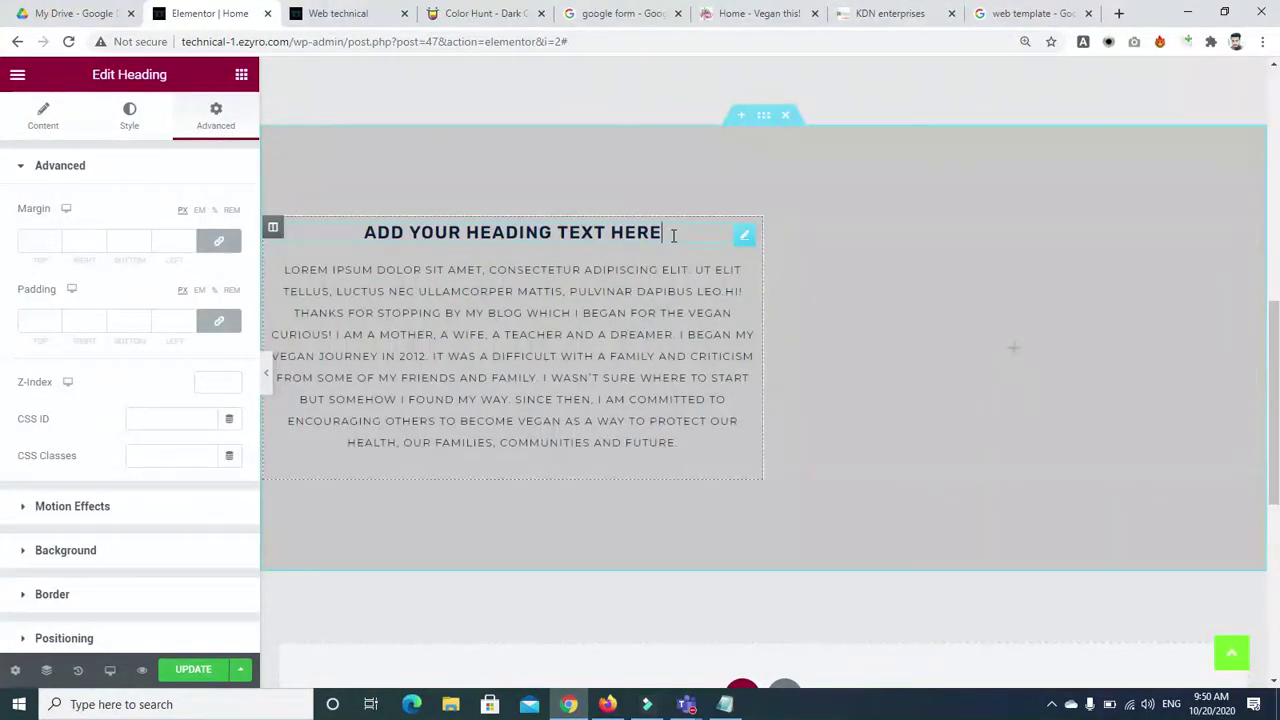
{"action": "left_click", "coordinate": [127, 127]}
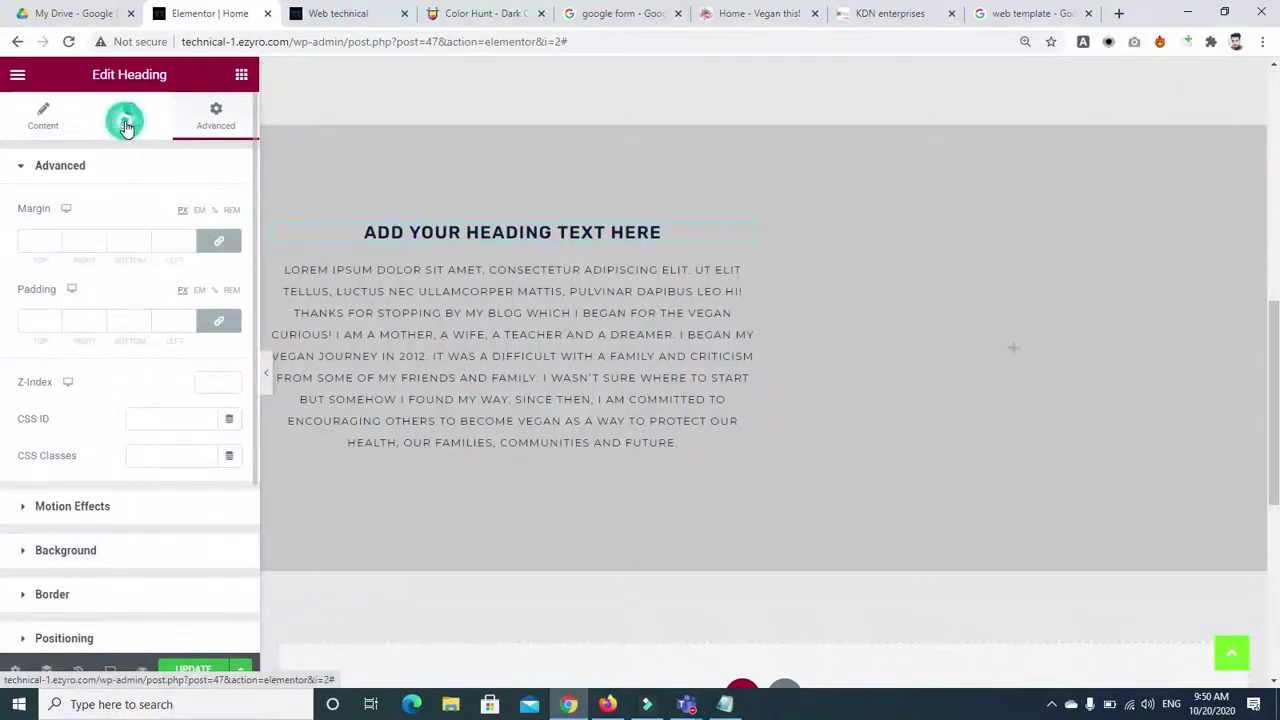
{"action": "left_click", "coordinate": [227, 247]}
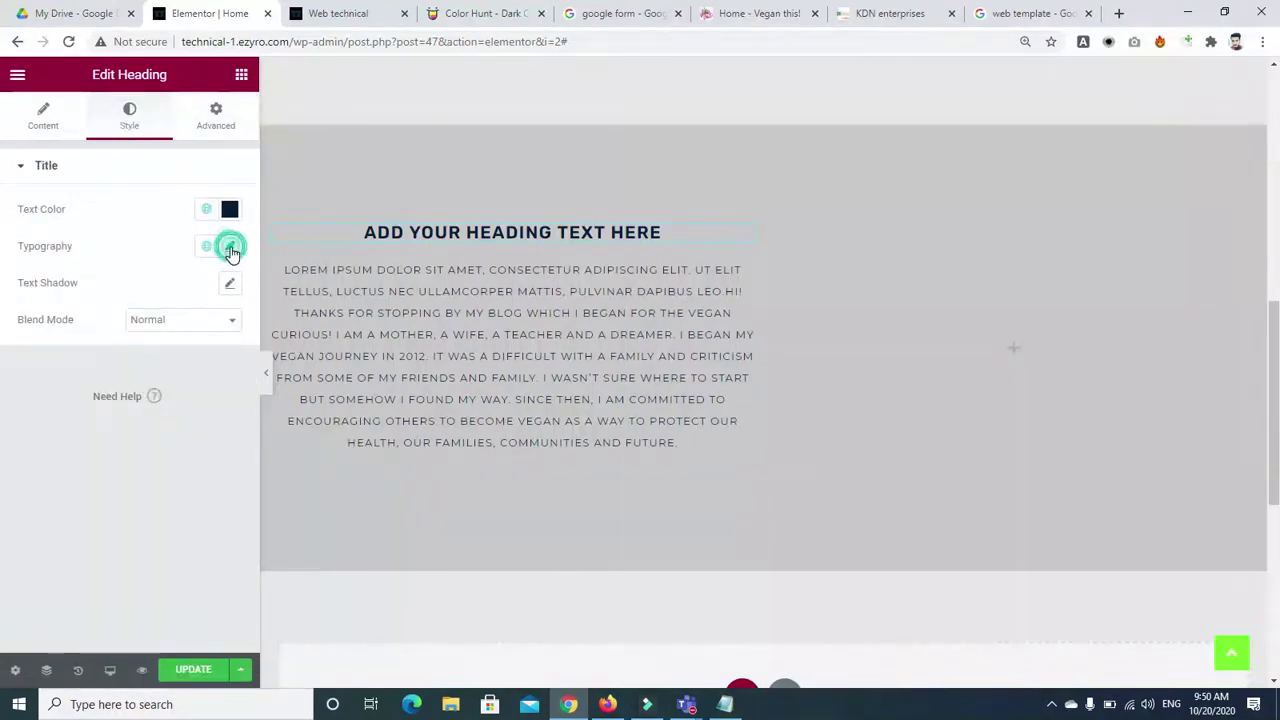
{"action": "left_click", "coordinate": [195, 395]}
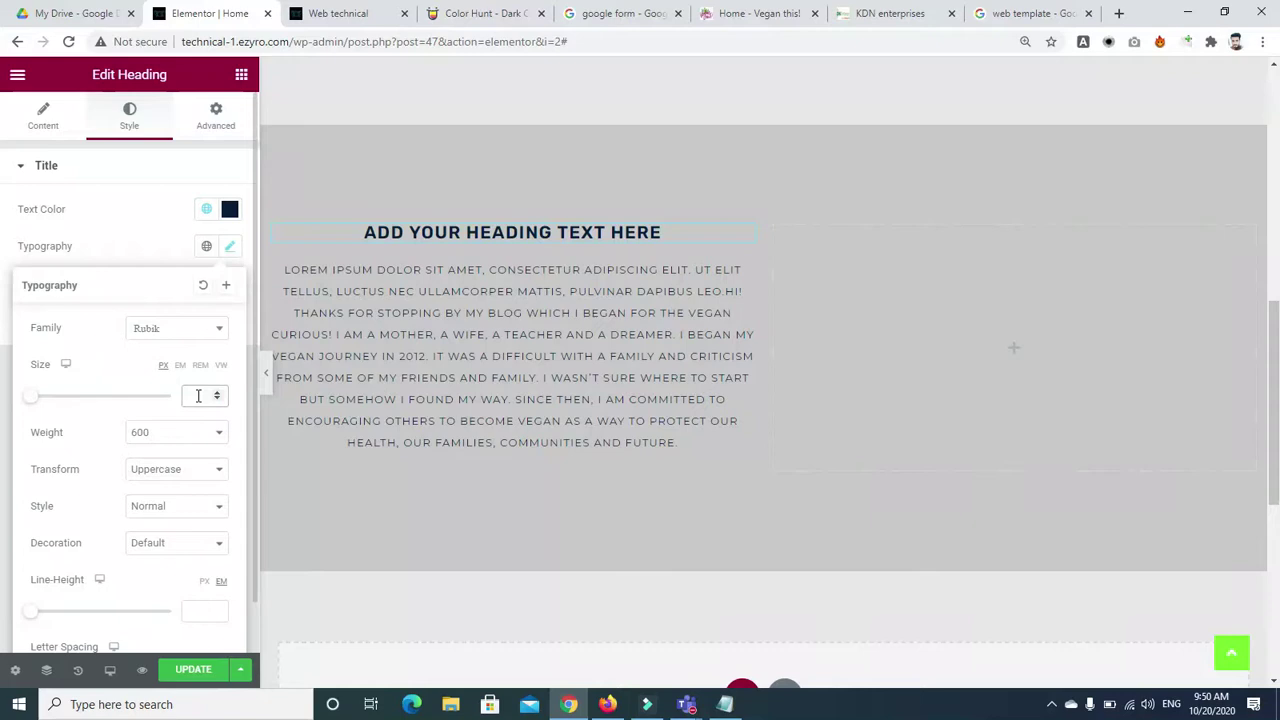
{"action": "type", "text": "30"}
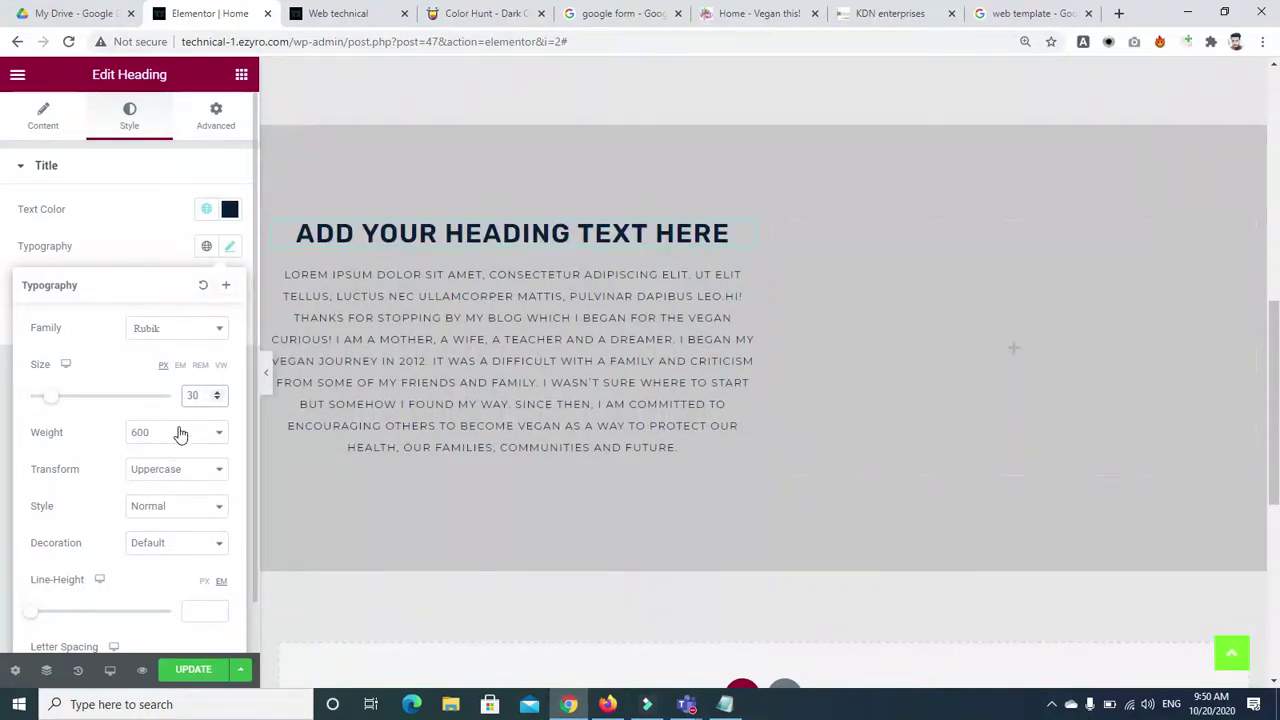
Step: Set the heading's font weight to 700 and its line height to 0.9 em
{"action": "left_click", "coordinate": [180, 432]}
{"action": "left_click", "coordinate": [163, 527]}
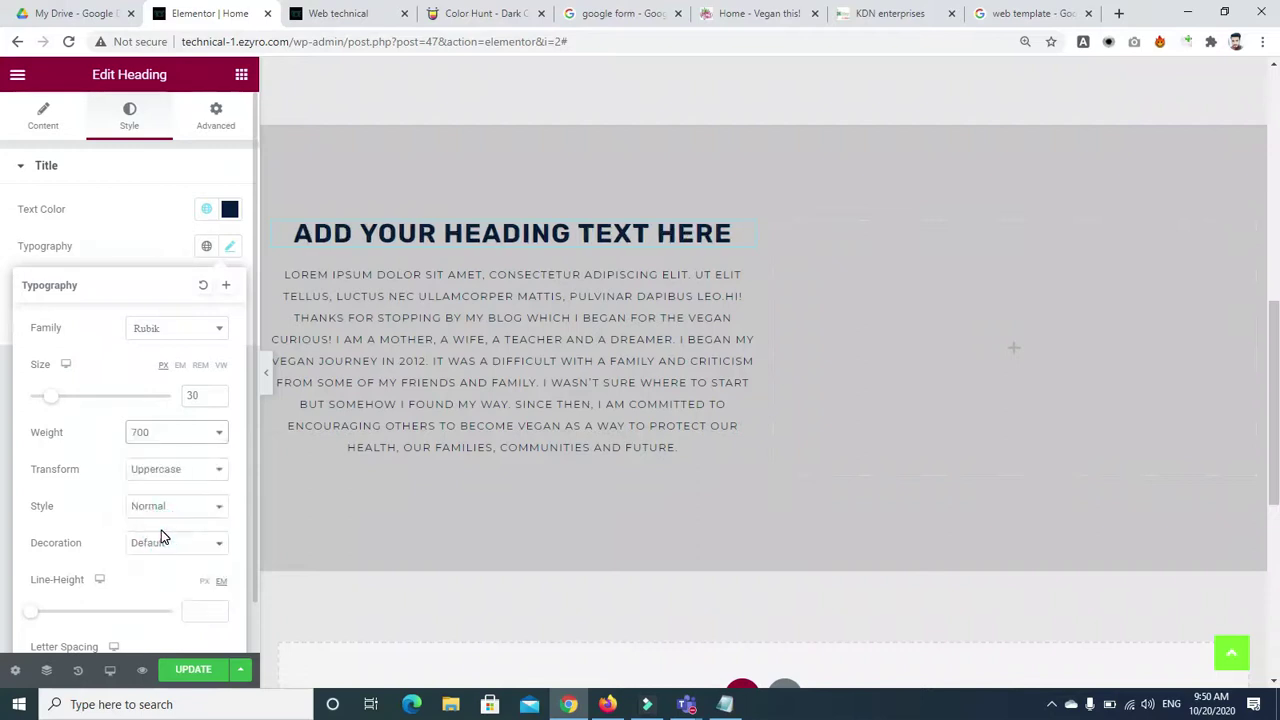
{"action": "left_click_drag", "start_coordinate": [30, 615], "coordinate": [40, 620]}
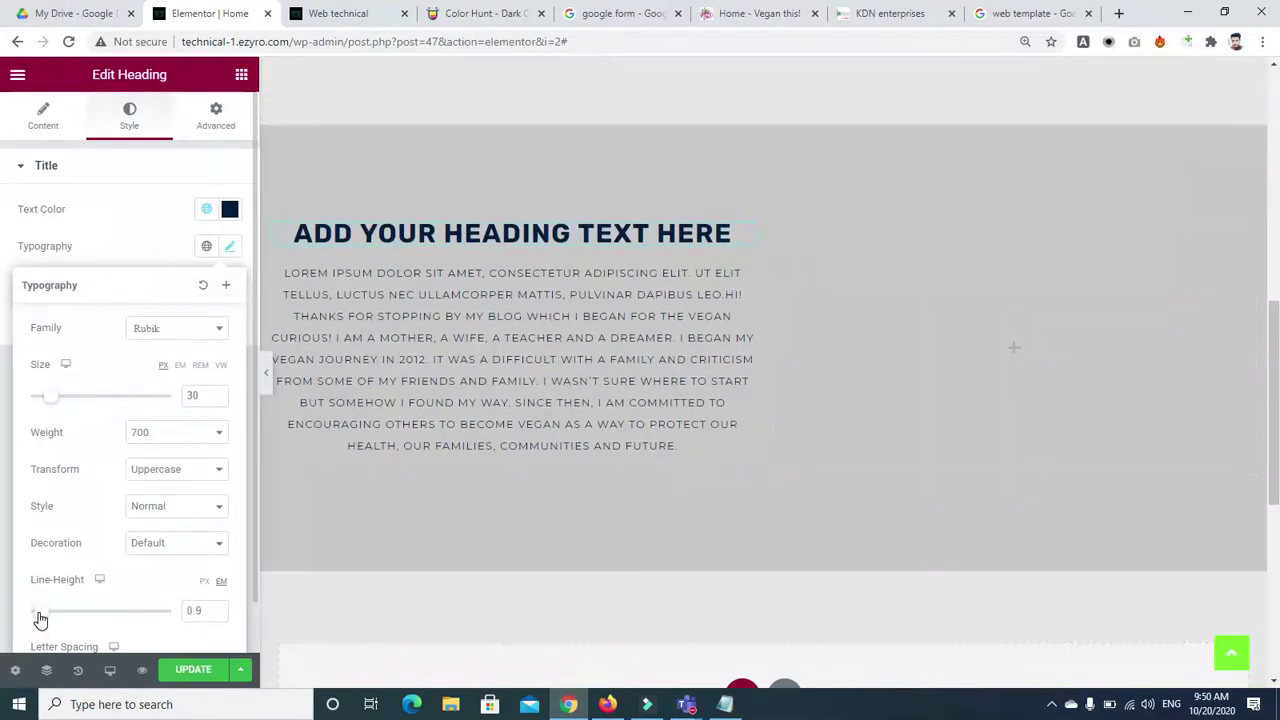
{"action": "left_click", "coordinate": [250, 445]}
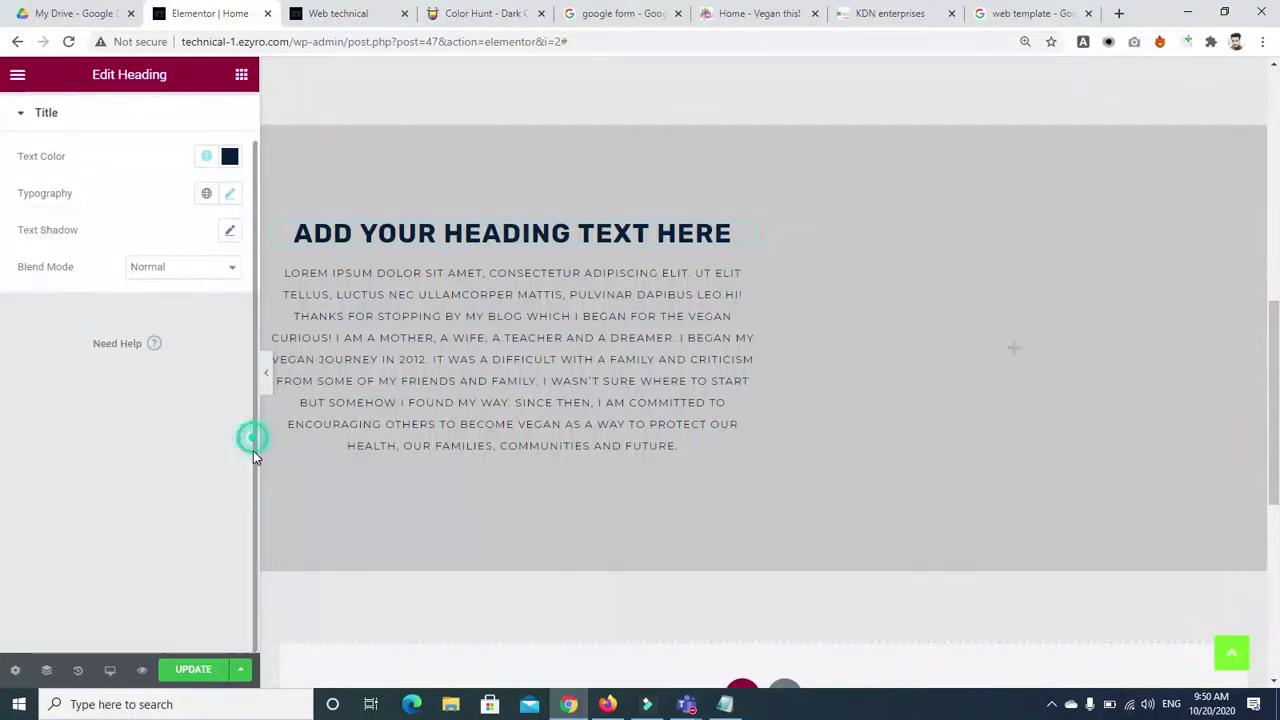
{"action": "left_click", "coordinate": [224, 337]}
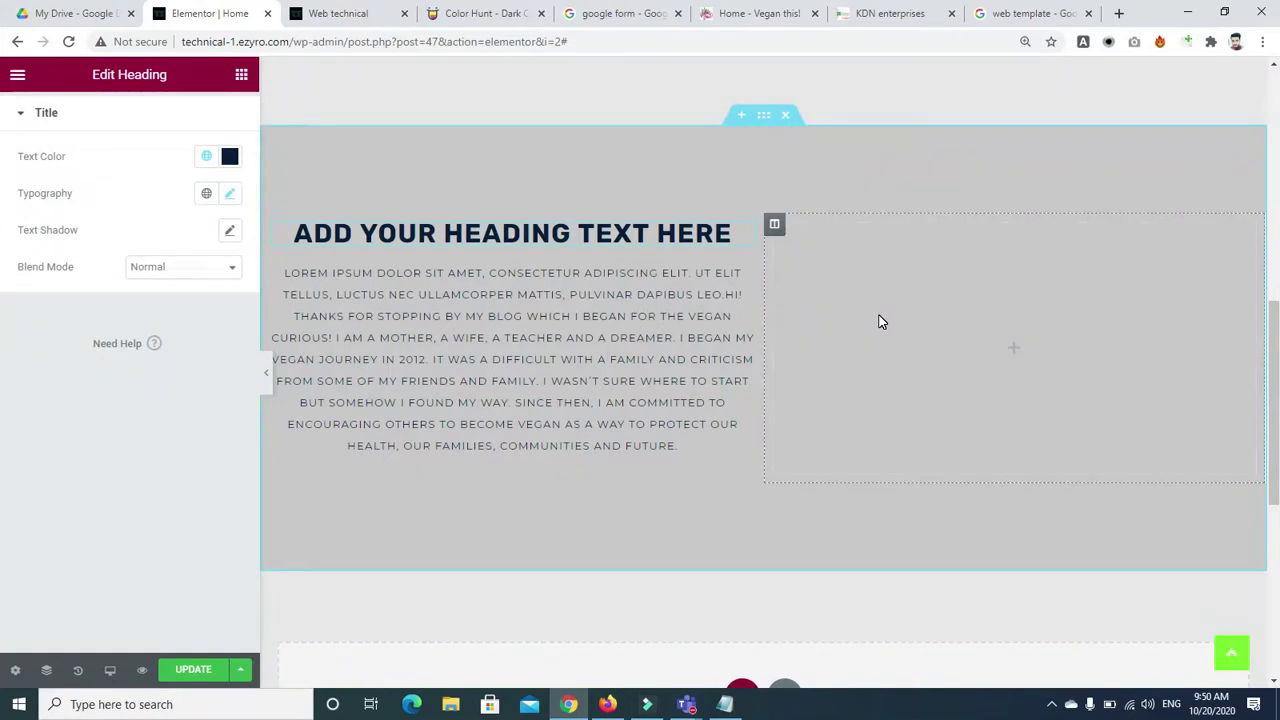
Step: Give the empty column beside the text a Classic background using the cliffs-and-bay photo HERO_SEAsia_Natural_Wonders from the media library
{"action": "left_click", "coordinate": [775, 225]}
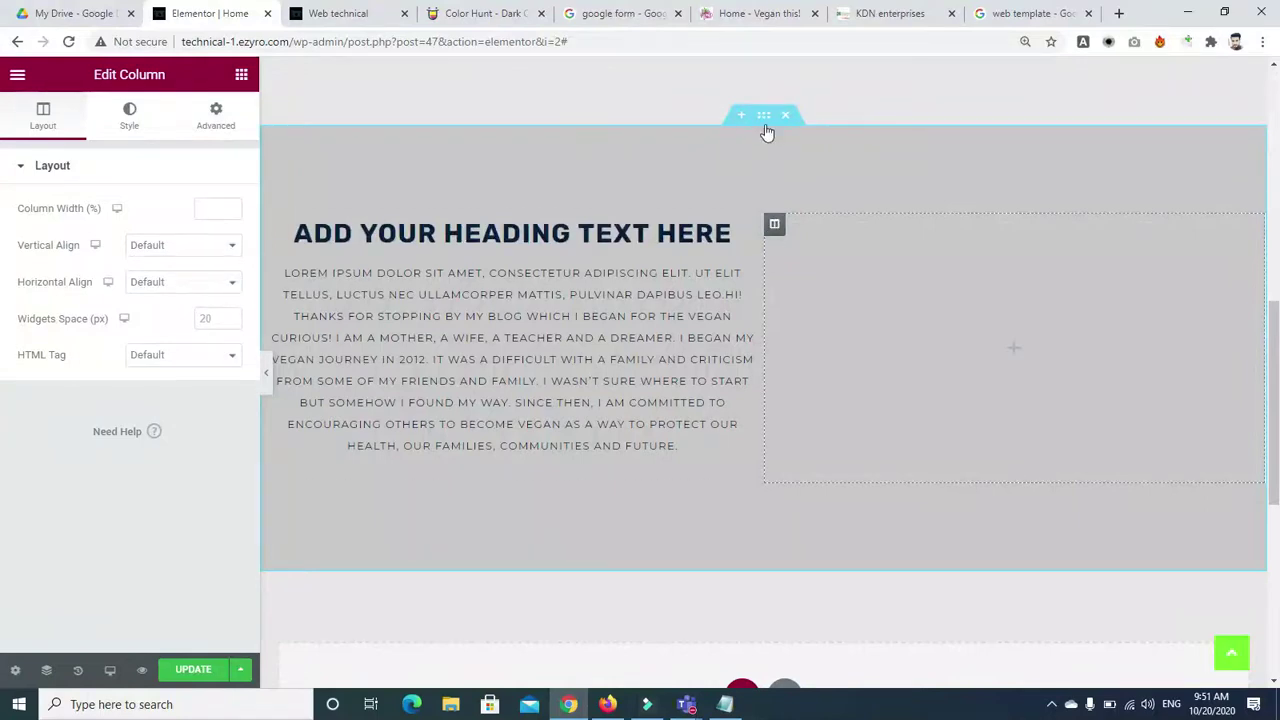
{"action": "left_click", "coordinate": [775, 226]}
{"action": "left_click", "coordinate": [775, 226]}
{"action": "left_click", "coordinate": [137, 124]}
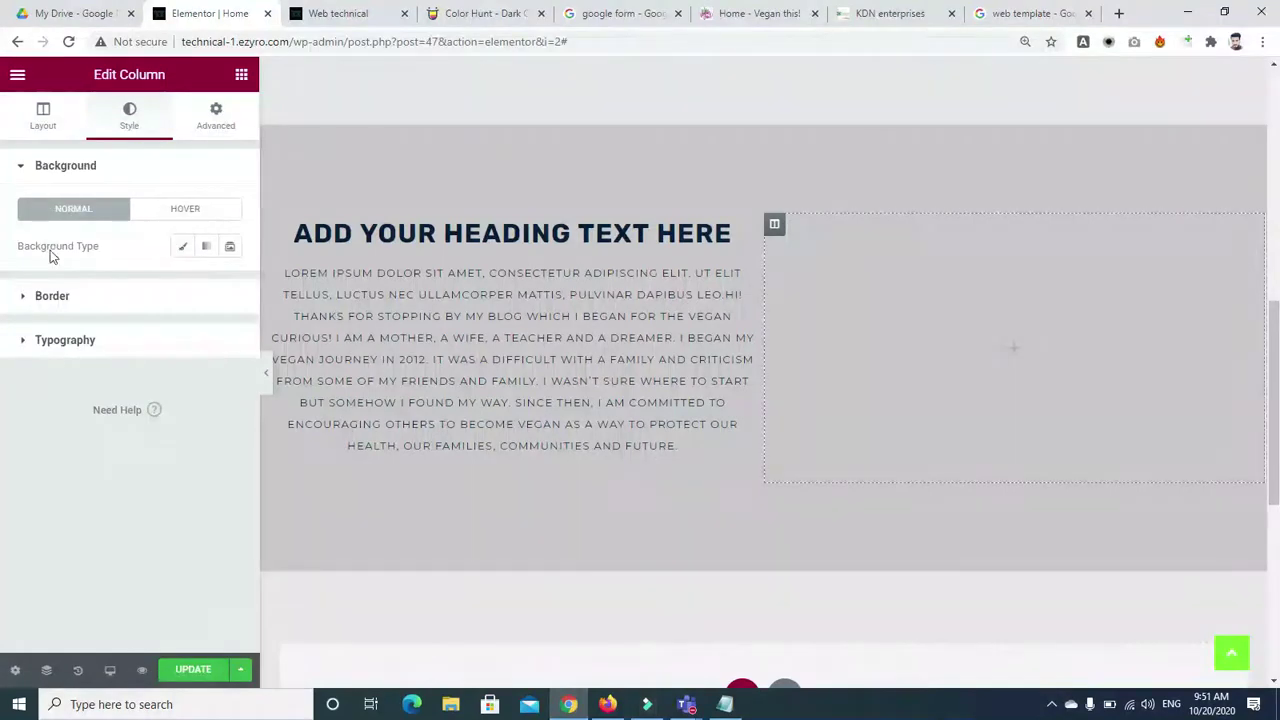
{"action": "left_click", "coordinate": [183, 249]}
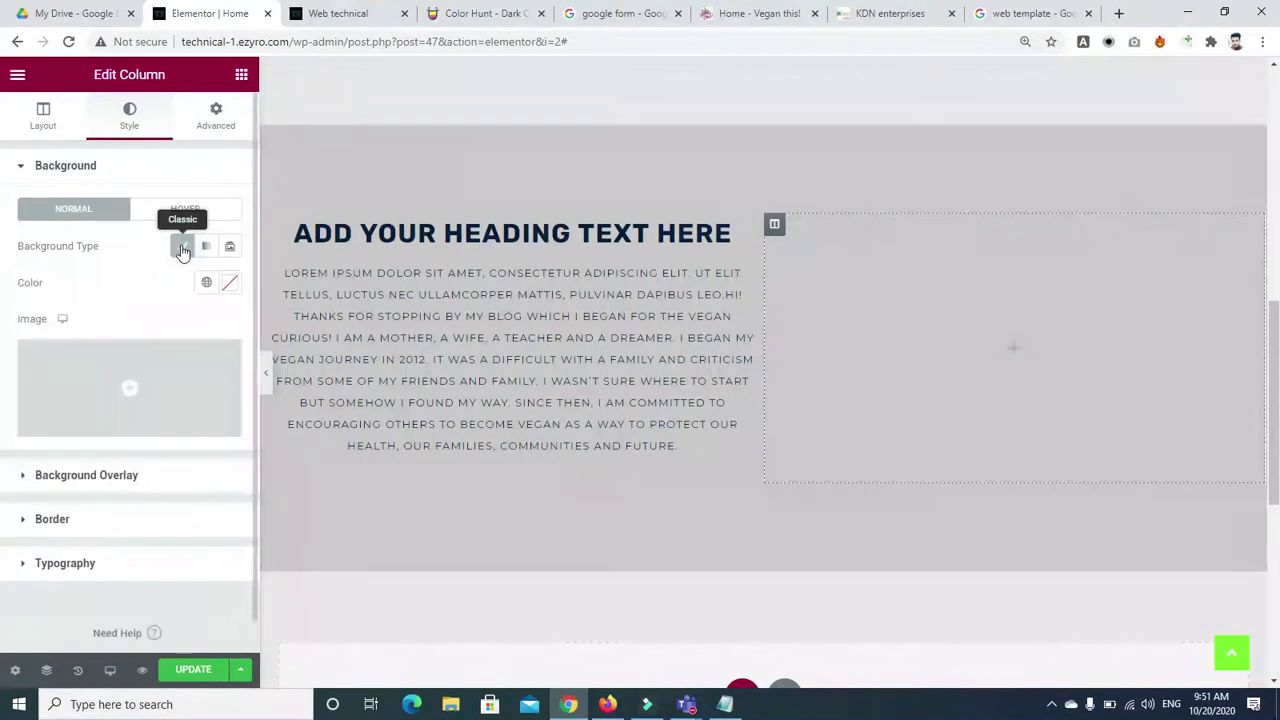
{"action": "left_click", "coordinate": [136, 386]}
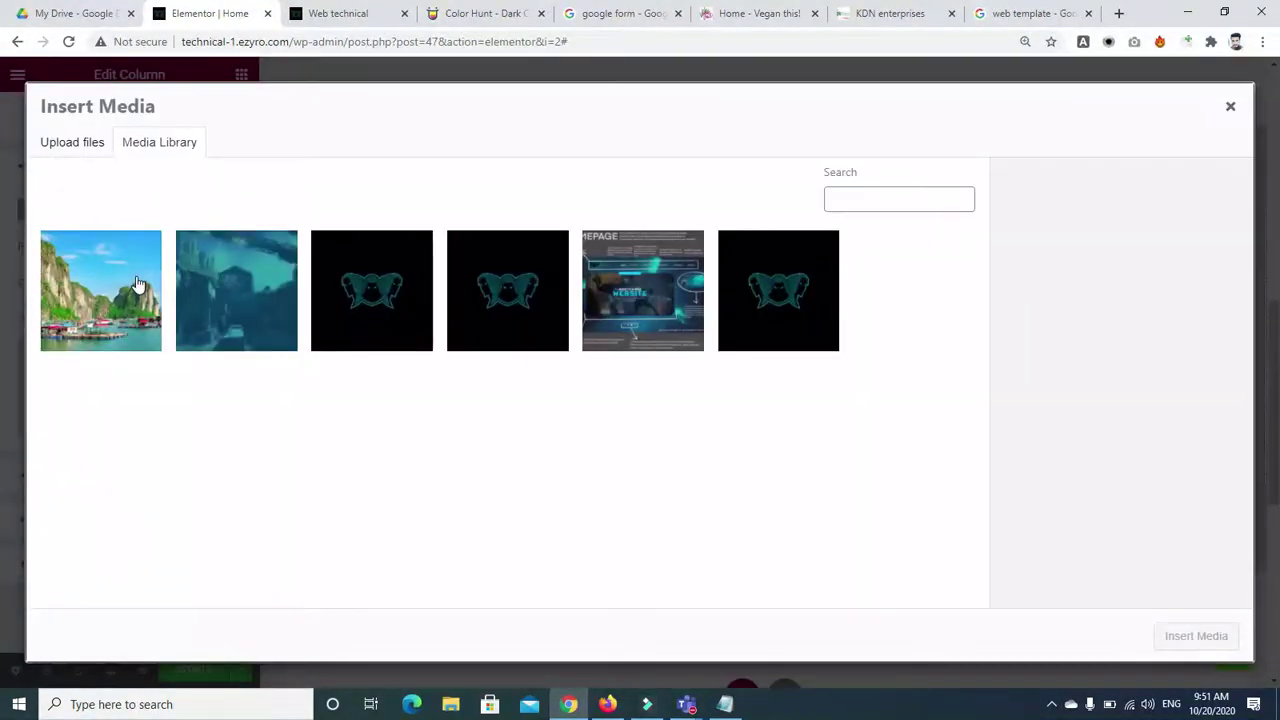
{"action": "left_click", "coordinate": [211, 286]}
{"action": "left_click", "coordinate": [112, 294]}
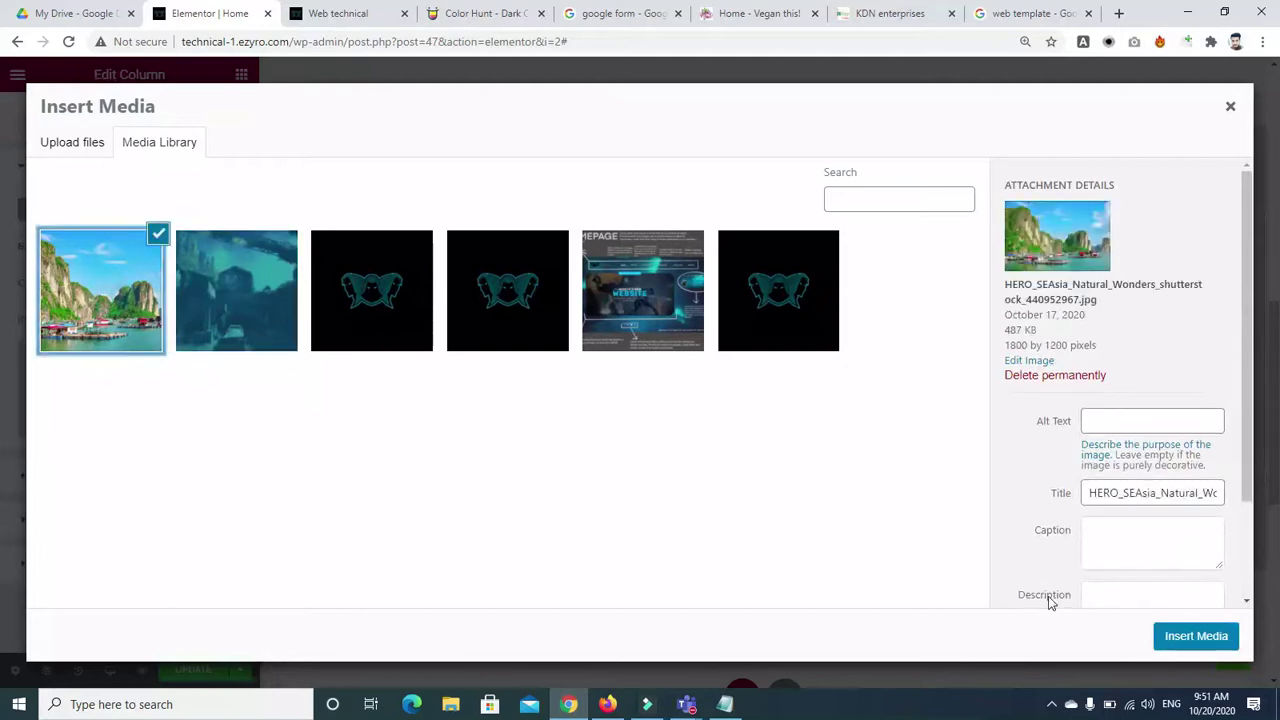
{"action": "left_click", "coordinate": [1183, 649]}
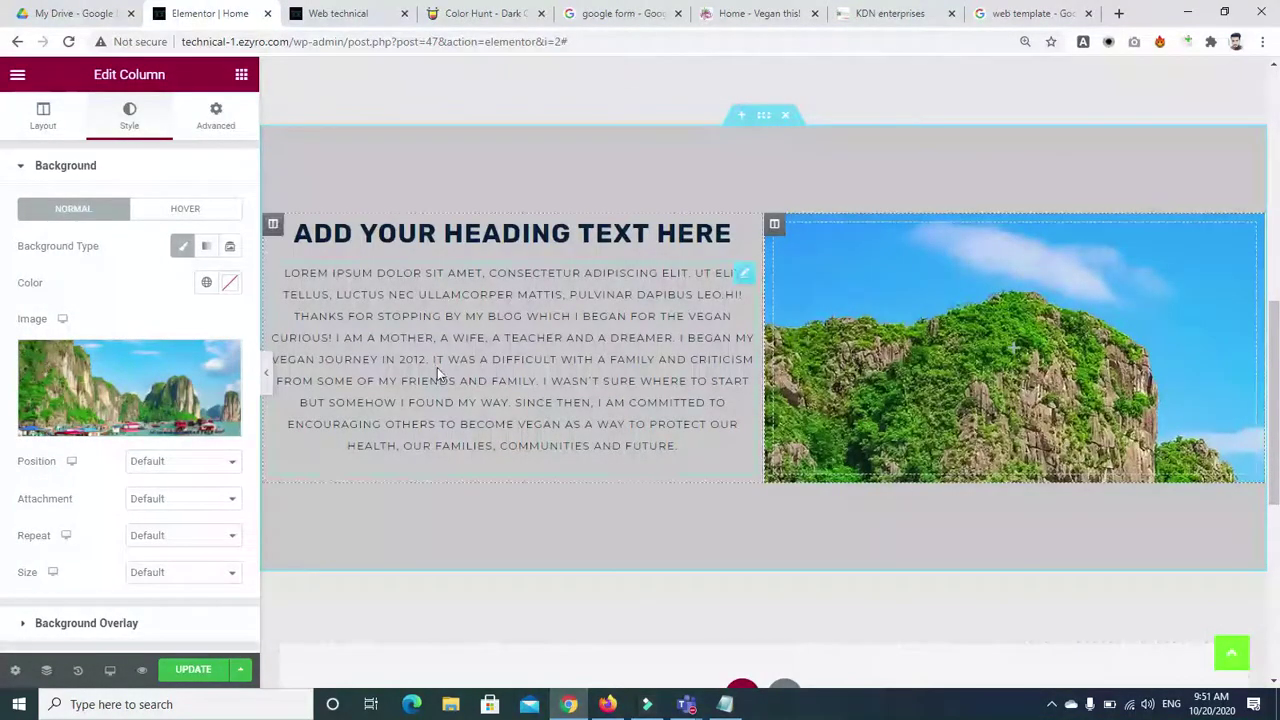
Step: Set the column background image's position to Center Center and try the Scroll attachment by scrolling the page
{"action": "left_click", "coordinate": [193, 462]}
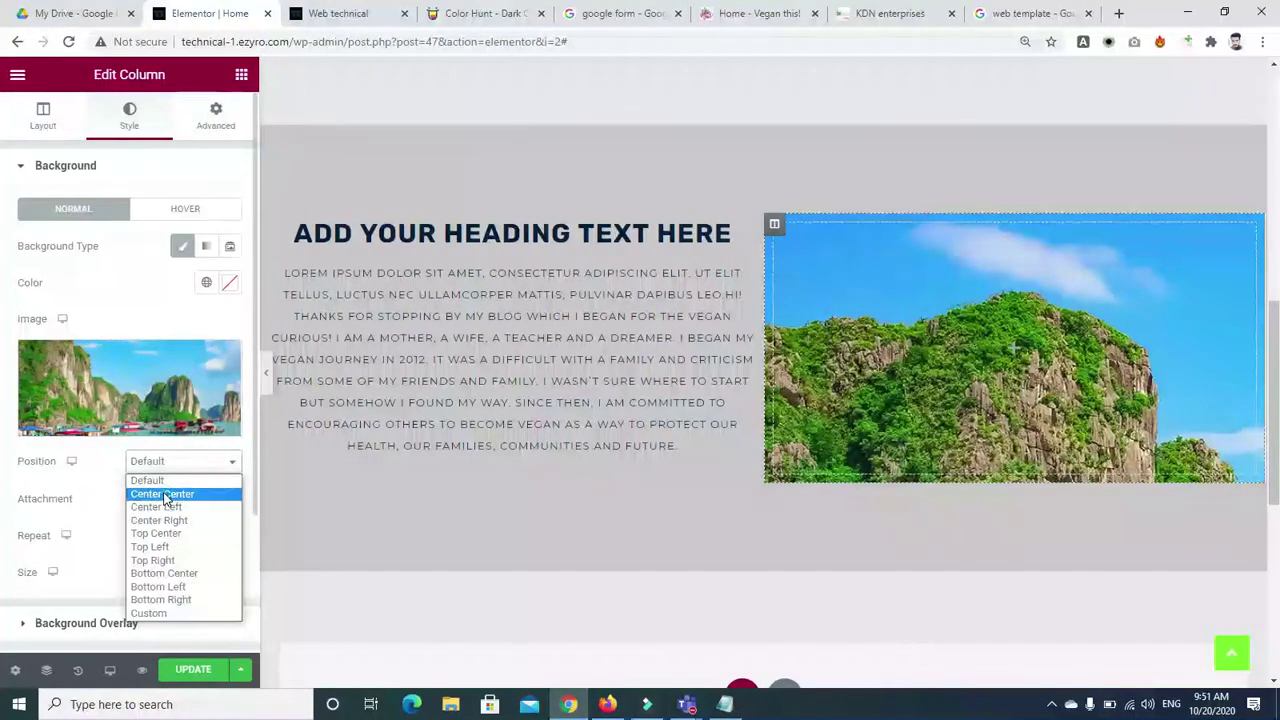
{"action": "left_click", "coordinate": [165, 497]}
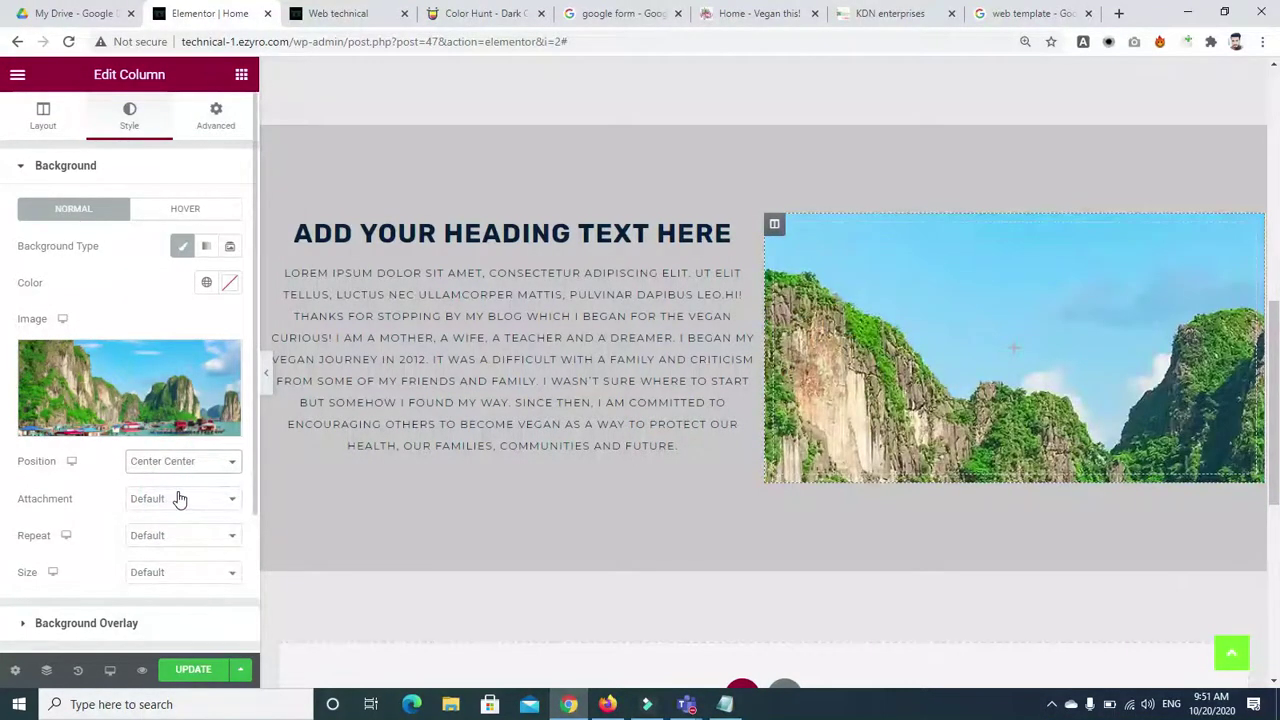
{"action": "left_click", "coordinate": [178, 498]}
{"action": "left_click", "coordinate": [176, 529]}
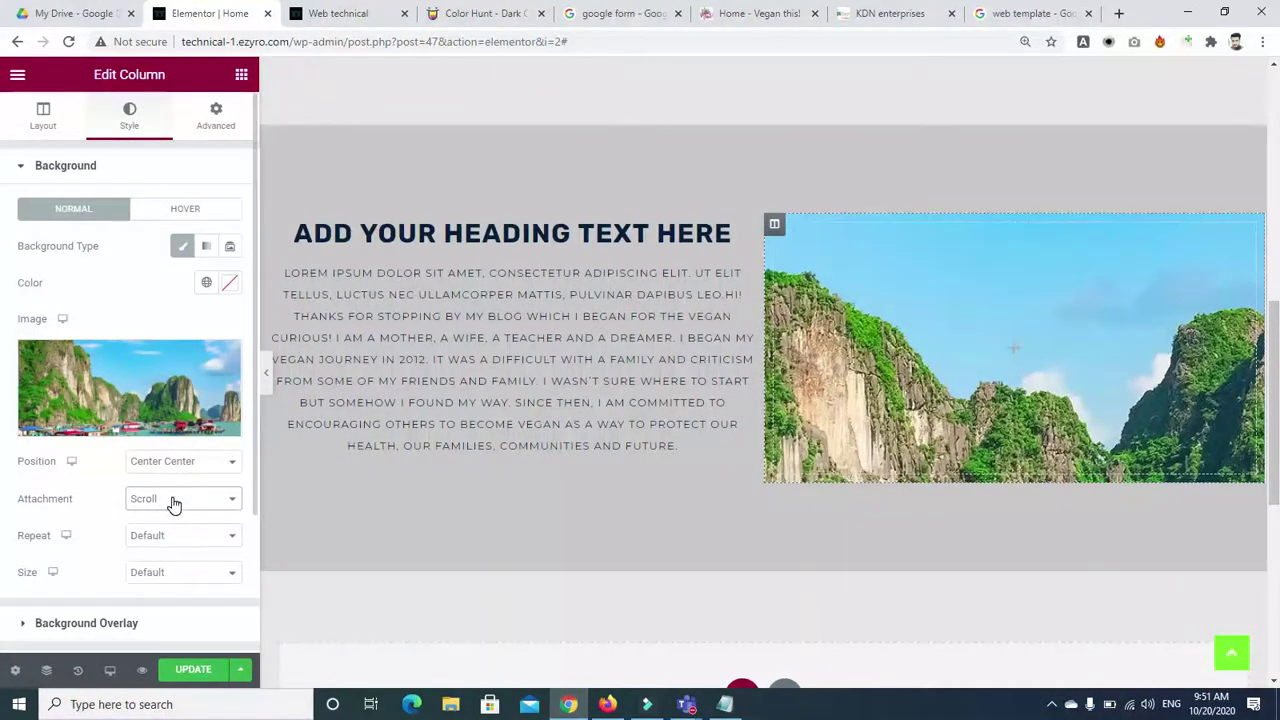
{"action": "scroll", "coordinate": [1275, 413], "scroll_direction": "down", "scroll_amount": 4}
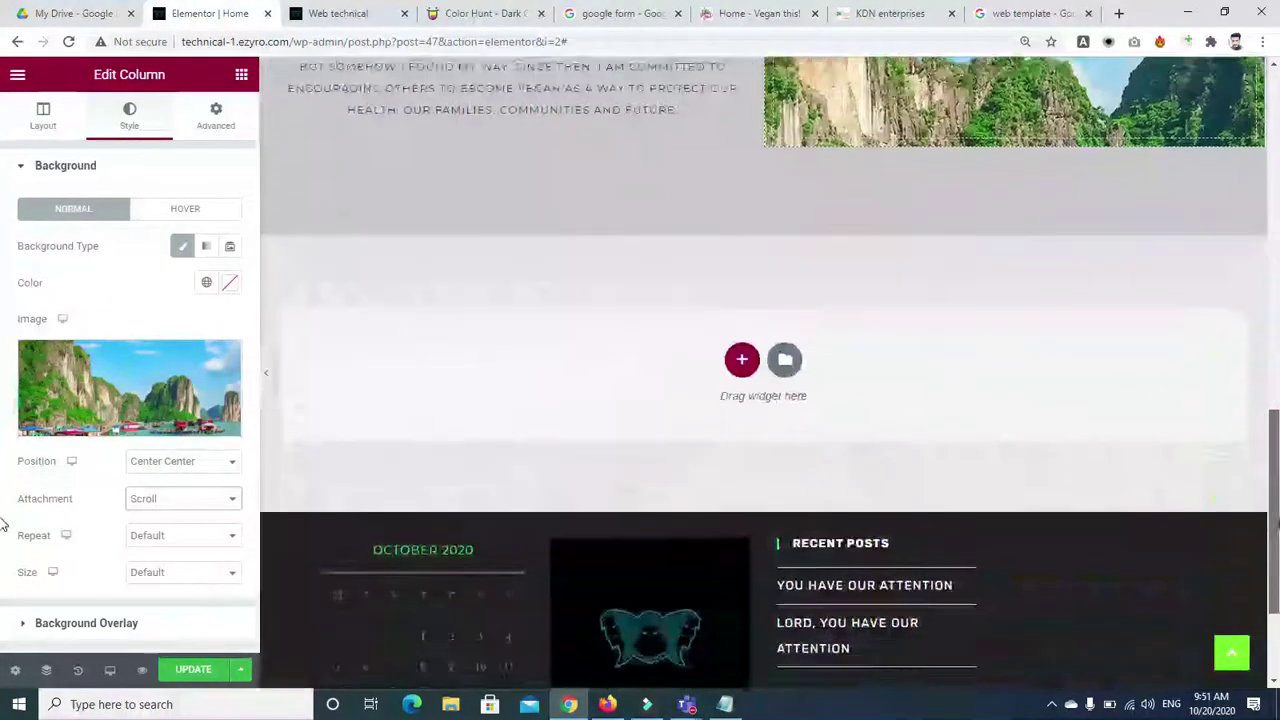
{"action": "scroll", "coordinate": [1275, 413], "scroll_direction": "up", "scroll_amount": 4}
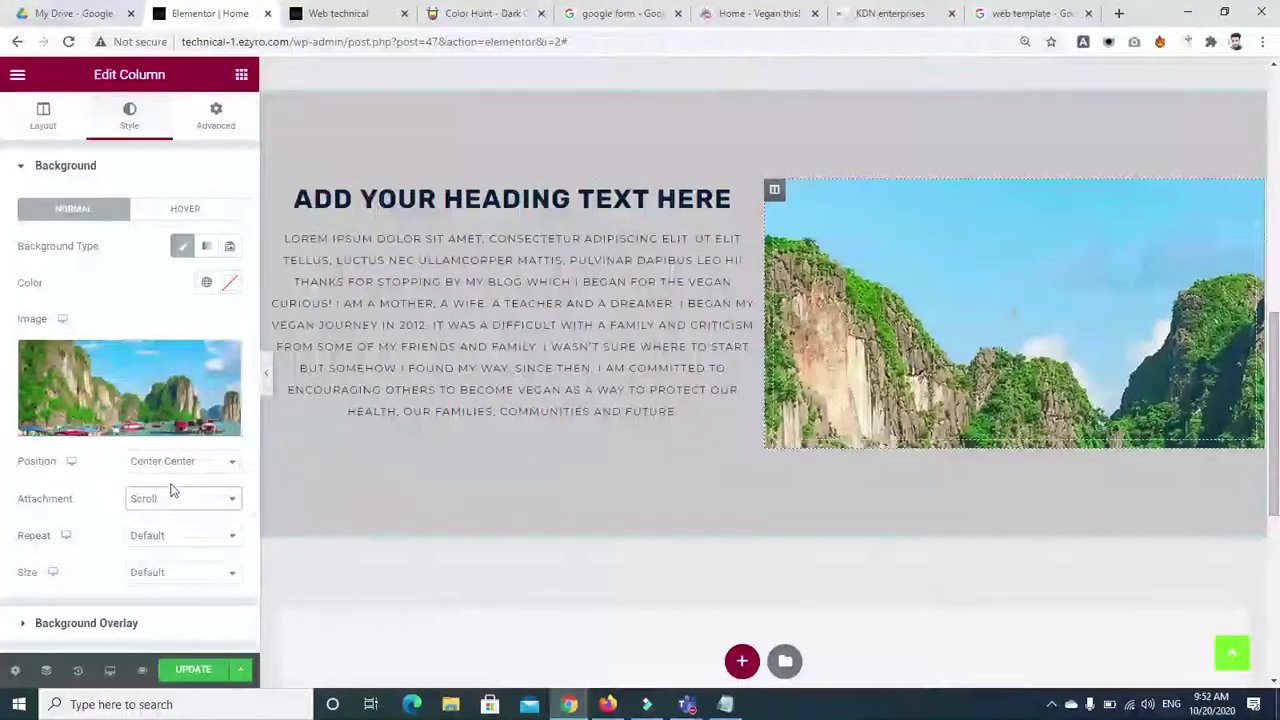
Step: Set the column background image's attachment to Fixed and check the effect while scrolling the page
{"action": "left_click", "coordinate": [170, 499]}
{"action": "left_click", "coordinate": [157, 541]}
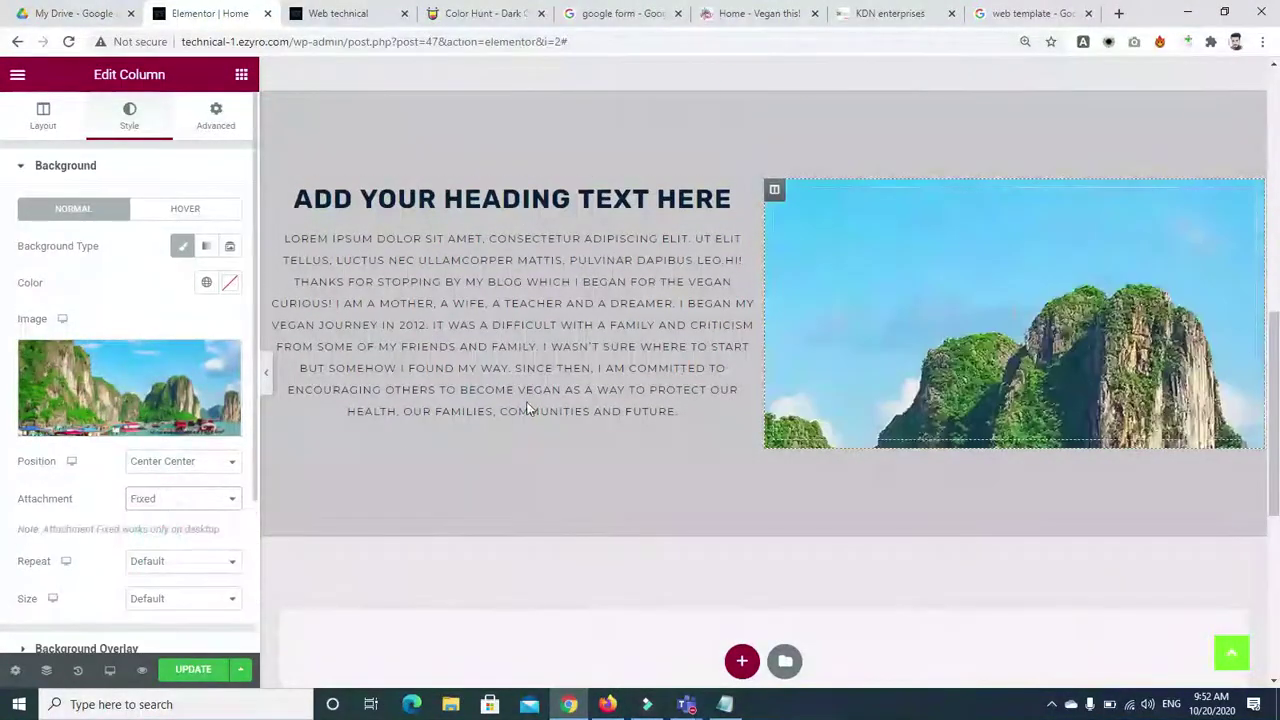
{"action": "mouse_move", "coordinate": [1275, 333]}
{"action": "left_mouse_down"}
{"action": "mouse_move", "coordinate": [1275, 413]}
{"action": "mouse_move", "coordinate": [1275, 178]}
{"action": "mouse_move", "coordinate": [1276, 480]}
{"action": "mouse_move", "coordinate": [1276, 169]}
{"action": "mouse_move", "coordinate": [1276, 336]}
{"action": "left_mouse_up"}
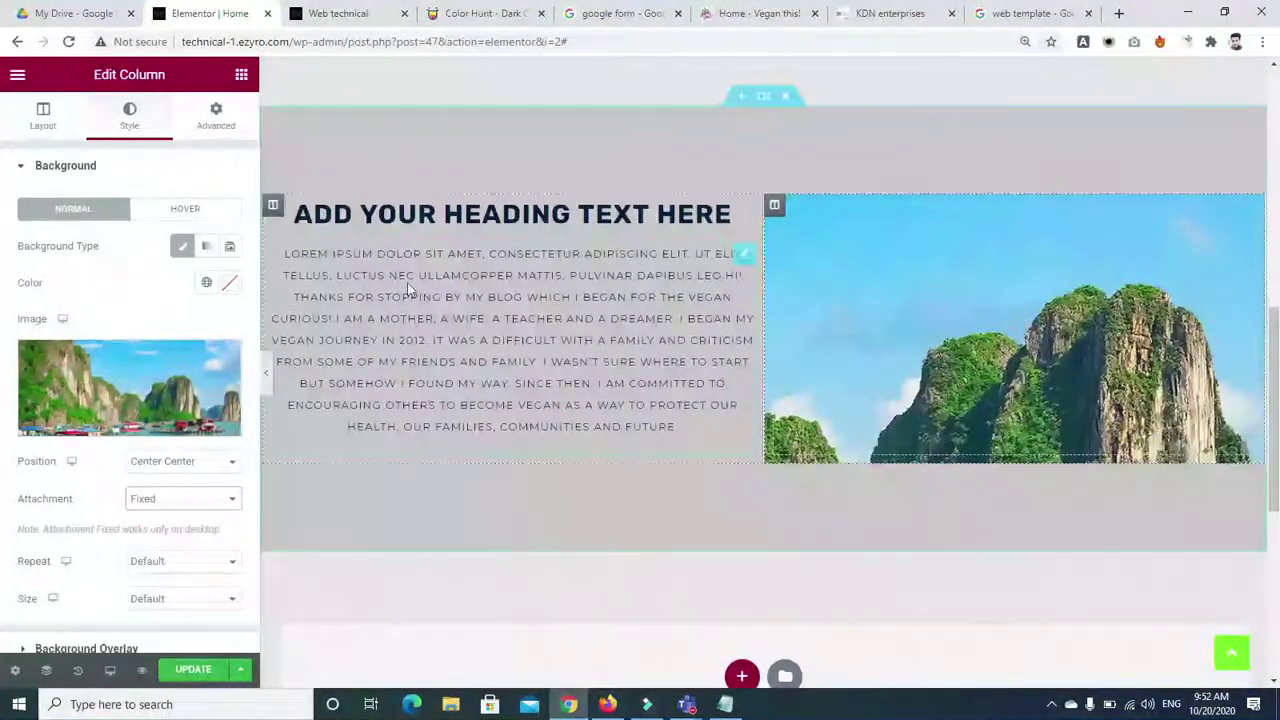
Step: Set the column background image's repeat to No-repeat and its size to Cover
{"action": "left_click", "coordinate": [197, 558]}
{"action": "left_click", "coordinate": [171, 598]}
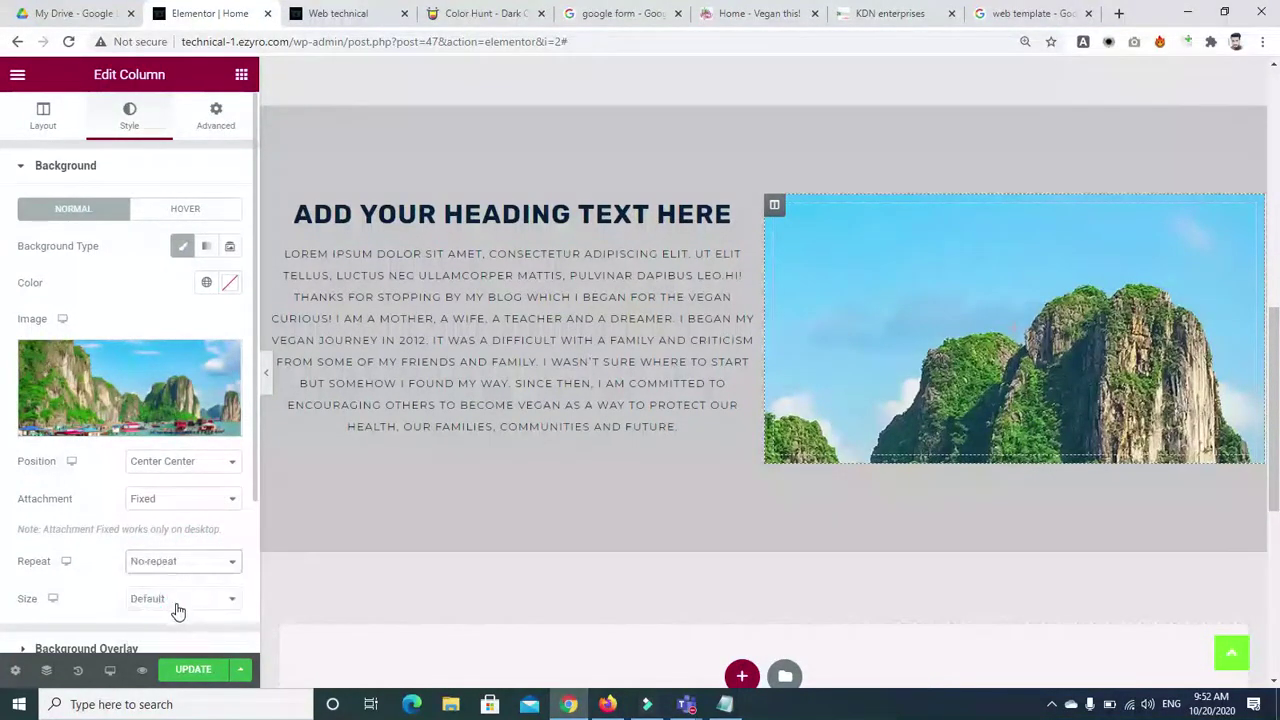
{"action": "left_click", "coordinate": [176, 601]}
{"action": "left_click", "coordinate": [157, 643]}
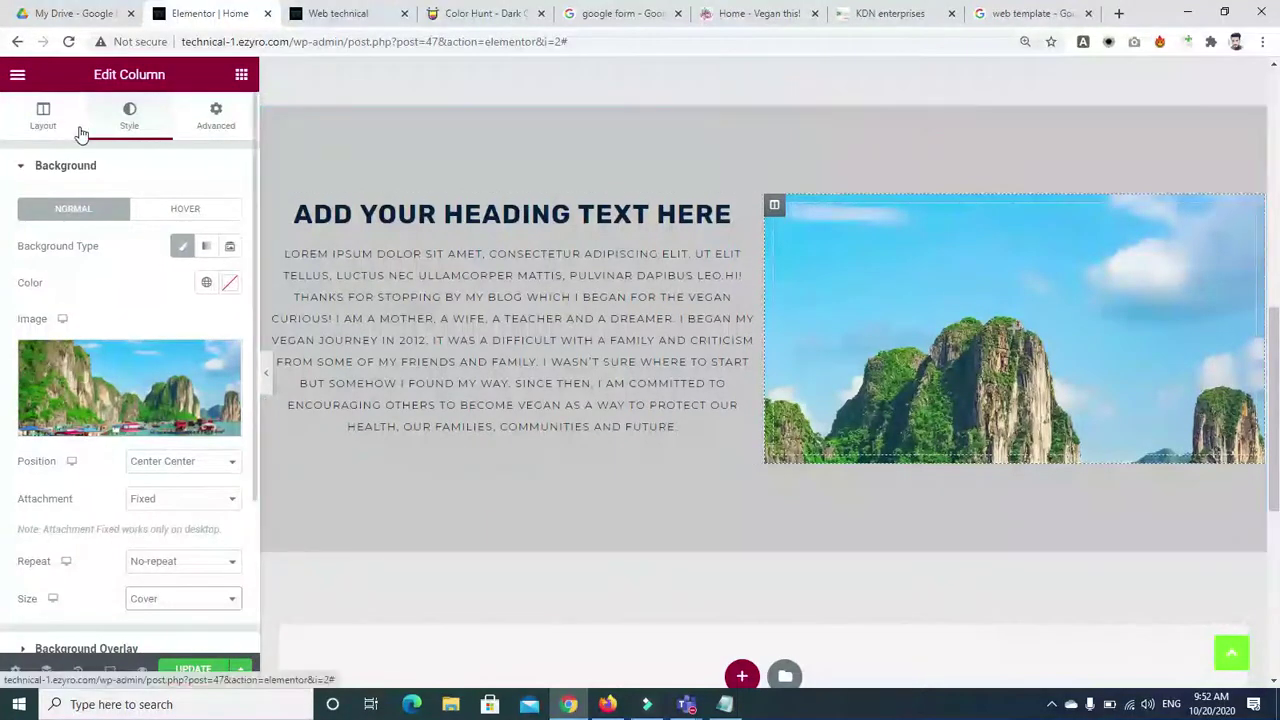
Step: Set the image column's horizontal alignment to Center and its vertical alignment to Middle
{"action": "left_click", "coordinate": [44, 118]}
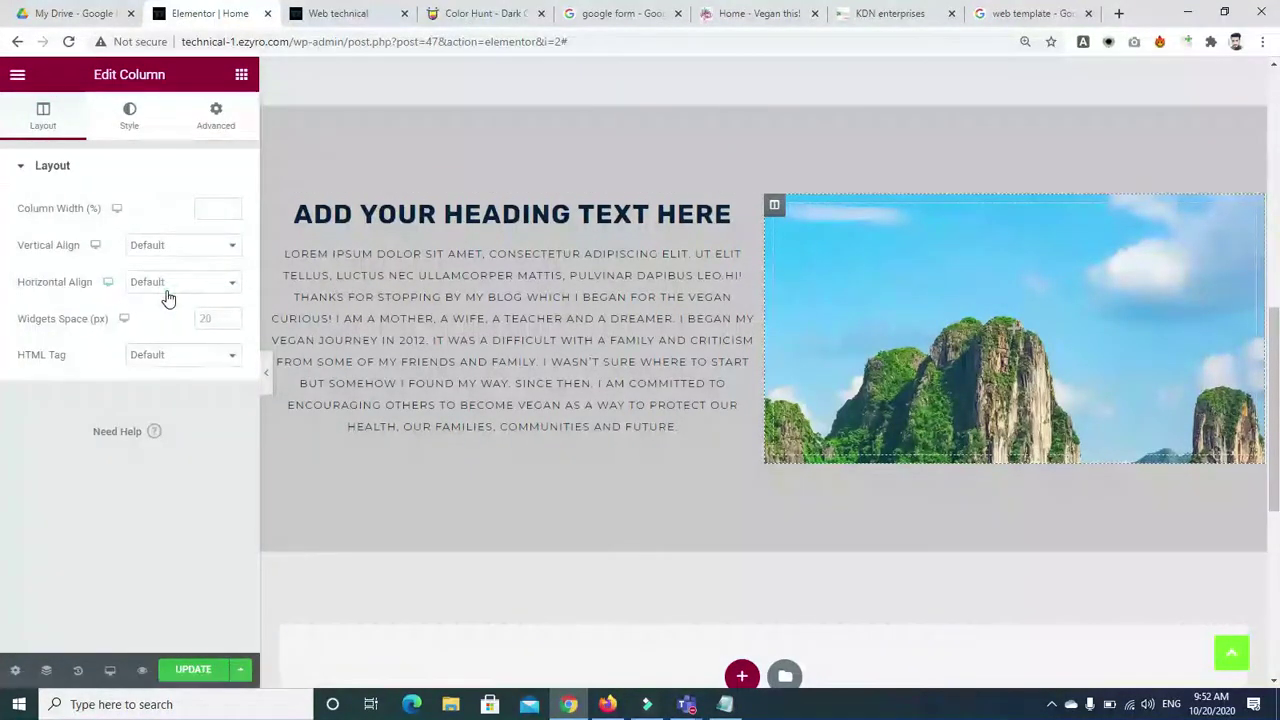
{"action": "left_click", "coordinate": [166, 286]}
{"action": "left_click", "coordinate": [166, 327]}
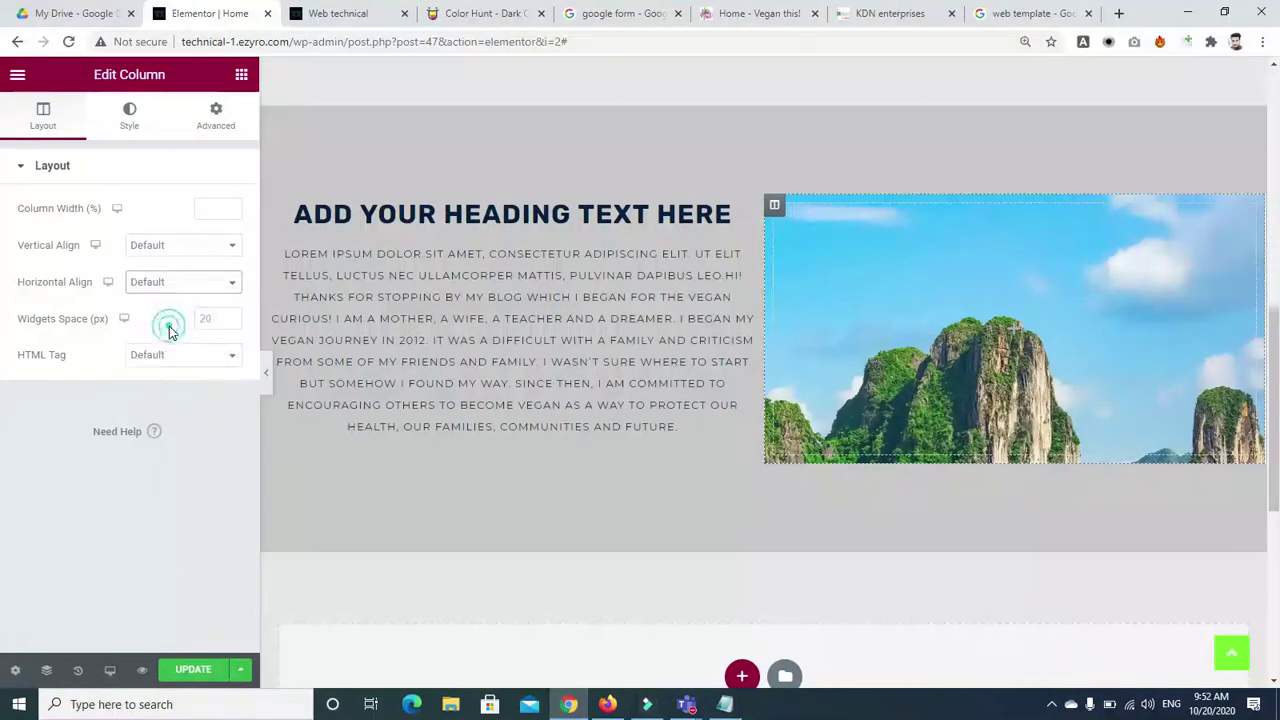
{"action": "left_click", "coordinate": [166, 247]}
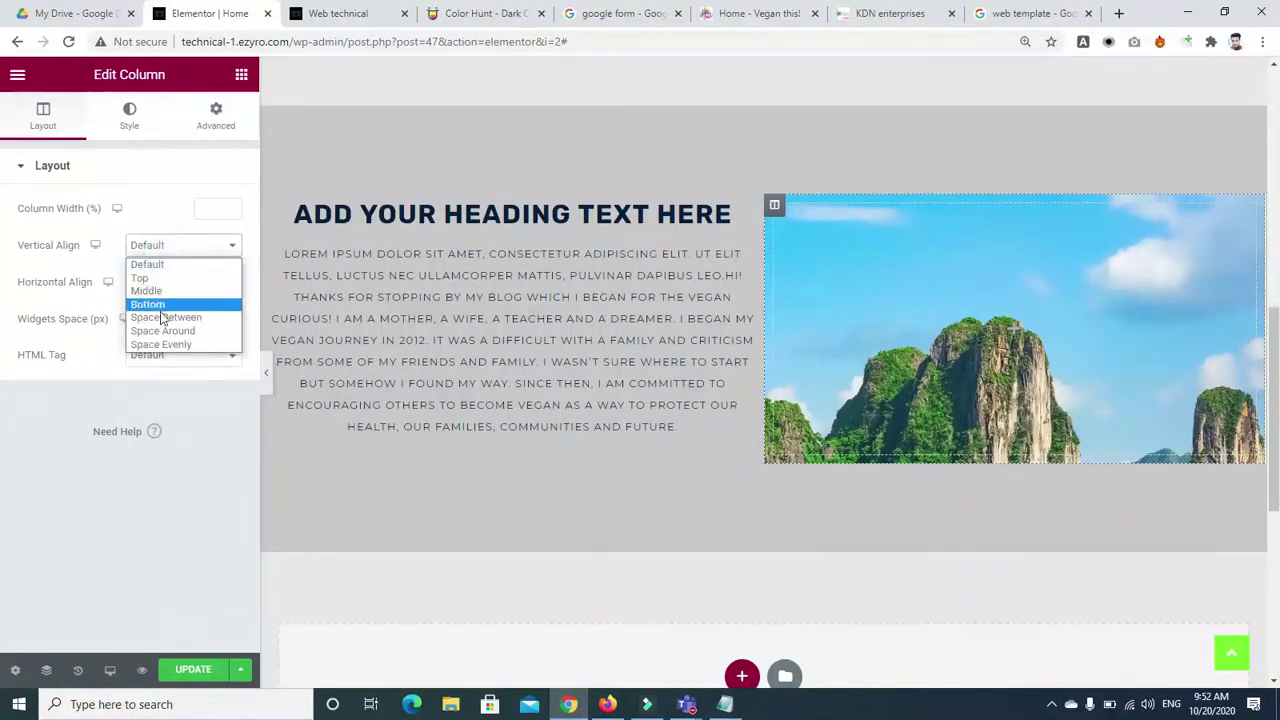
{"action": "left_click", "coordinate": [146, 290]}
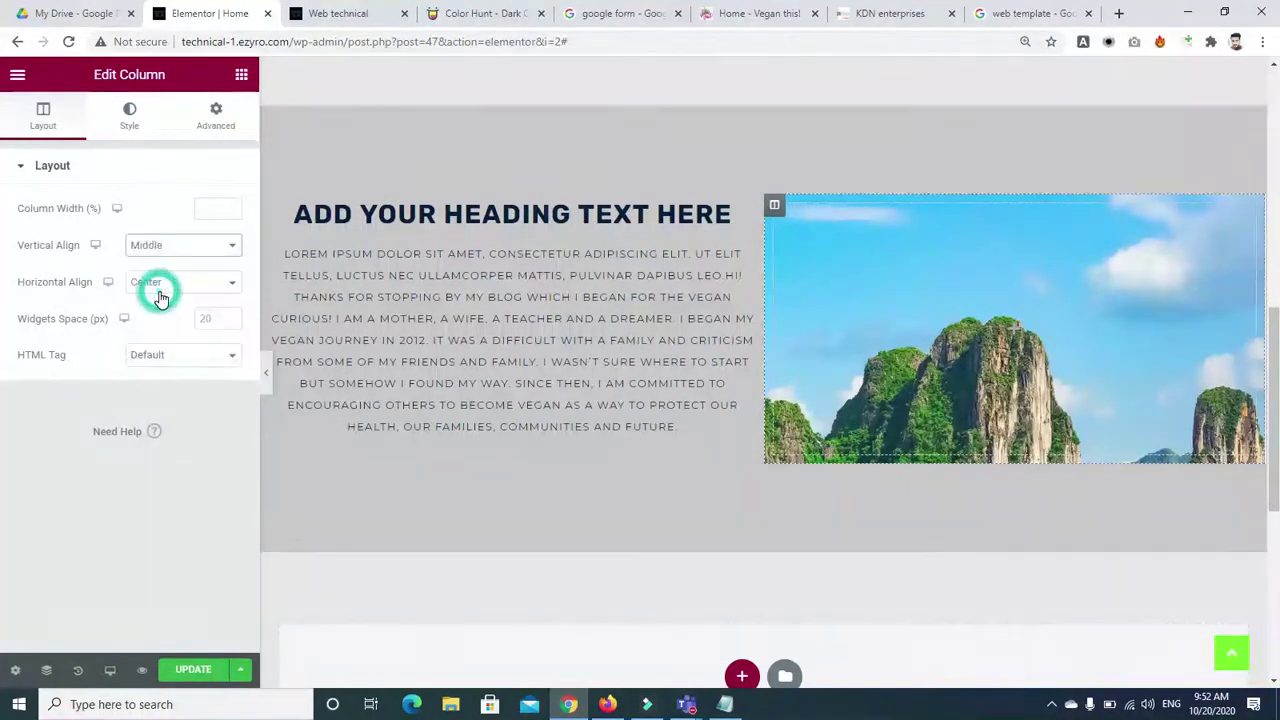
Step: Set the width of the column with the background photo to 55%
{"action": "left_click", "coordinate": [210, 208]}
{"action": "left_click", "coordinate": [231, 205]}
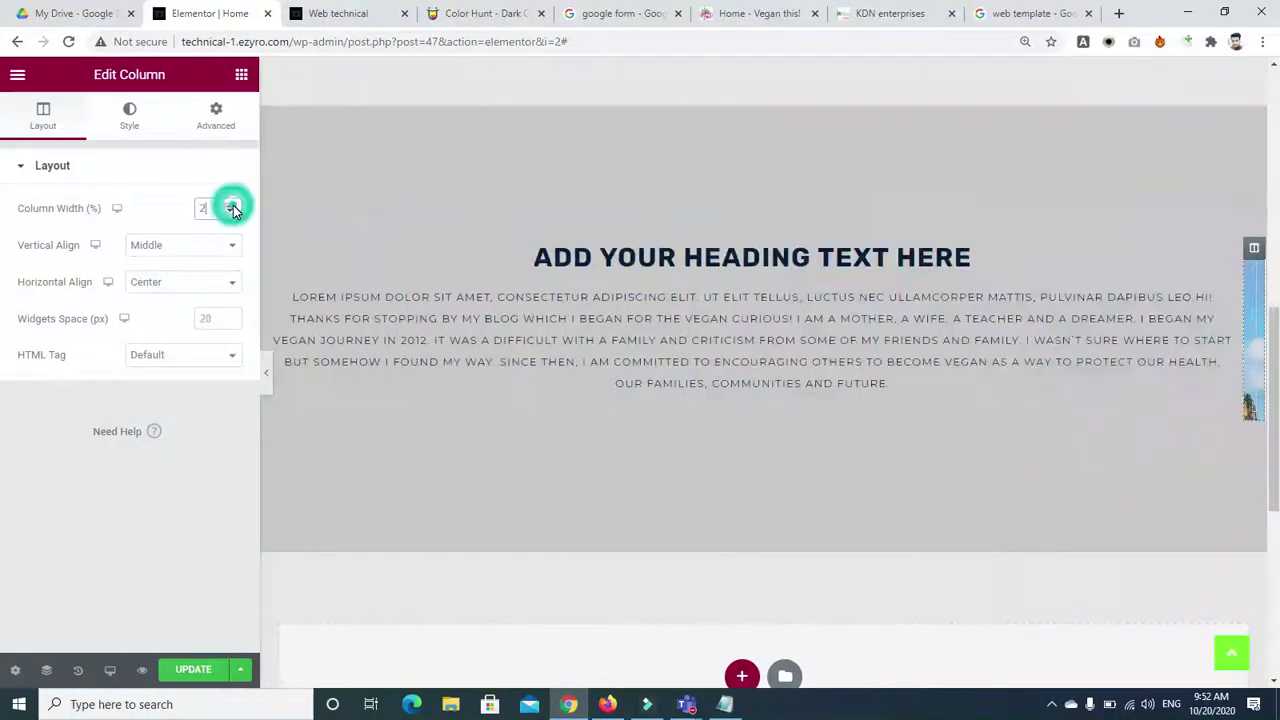
{"action": "left_click", "coordinate": [231, 205]}
{"action": "left_click_drag", "start_coordinate": [233, 207], "coordinate": [233, 208]}
{"action": "left_click", "coordinate": [232, 206]}
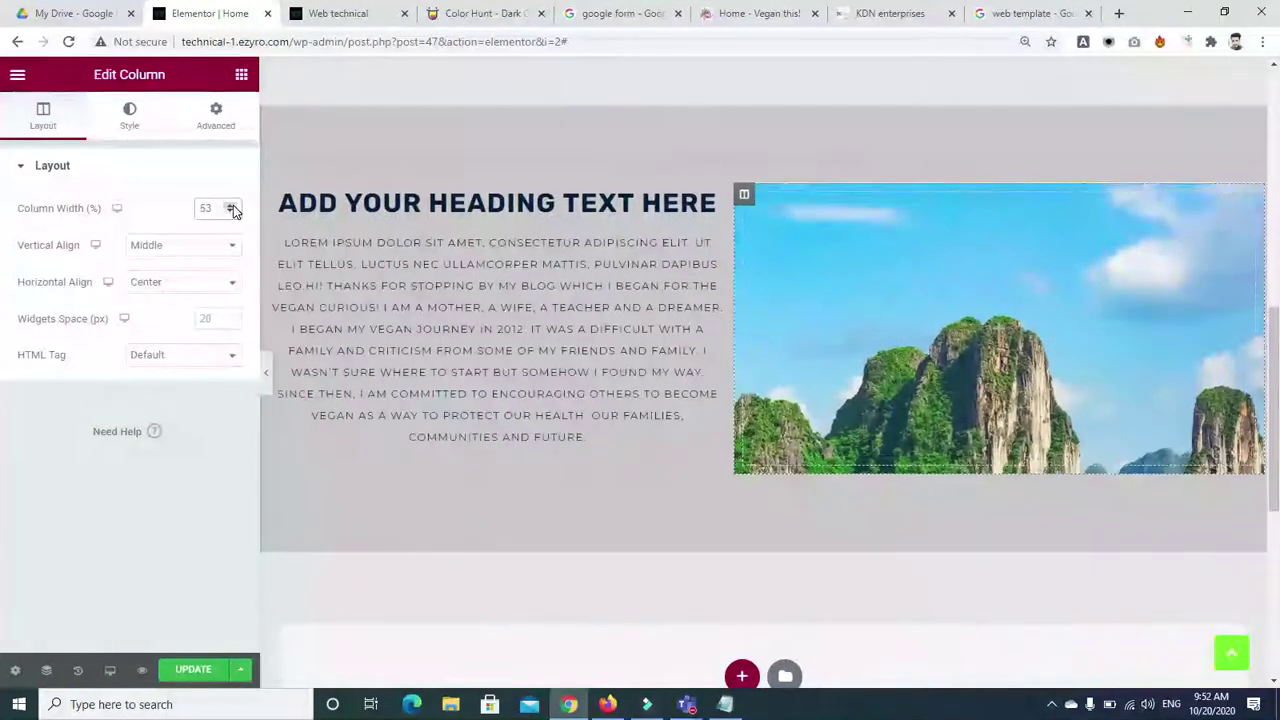
{"action": "left_click", "coordinate": [232, 206]}
{"action": "left_click", "coordinate": [232, 207]}
{"action": "left_click", "coordinate": [234, 212]}
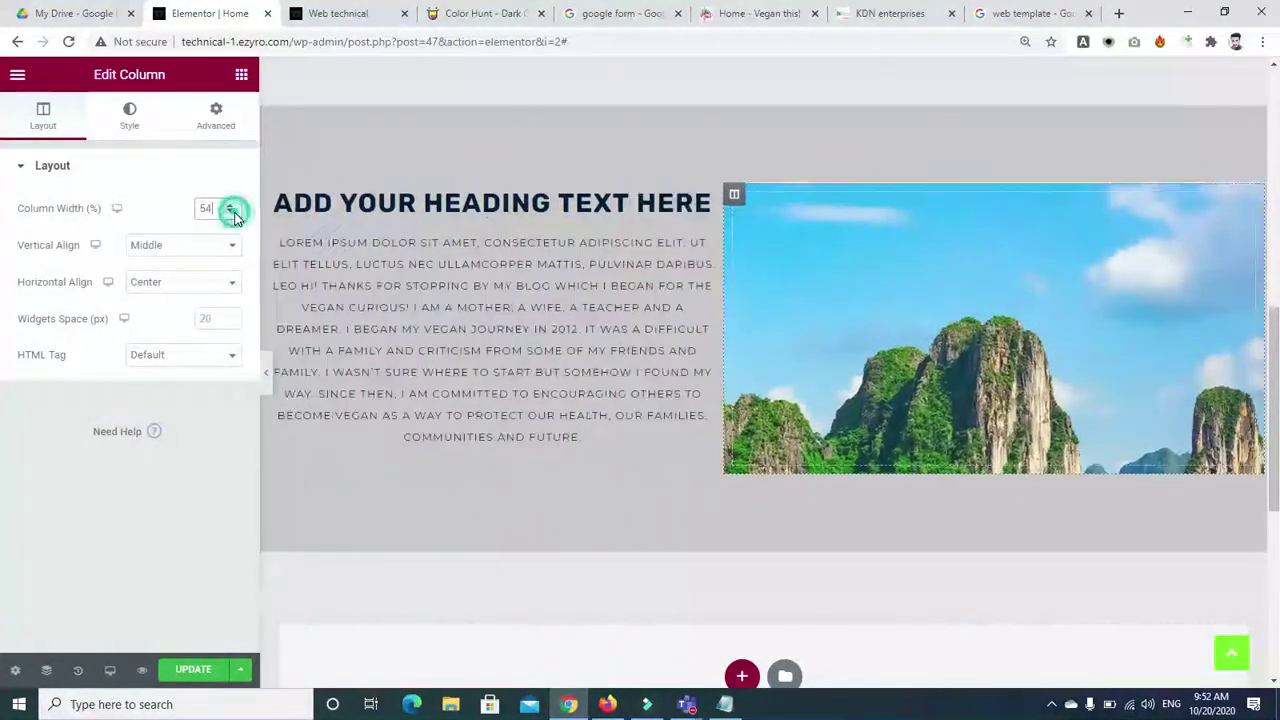
{"action": "left_click", "coordinate": [233, 205]}
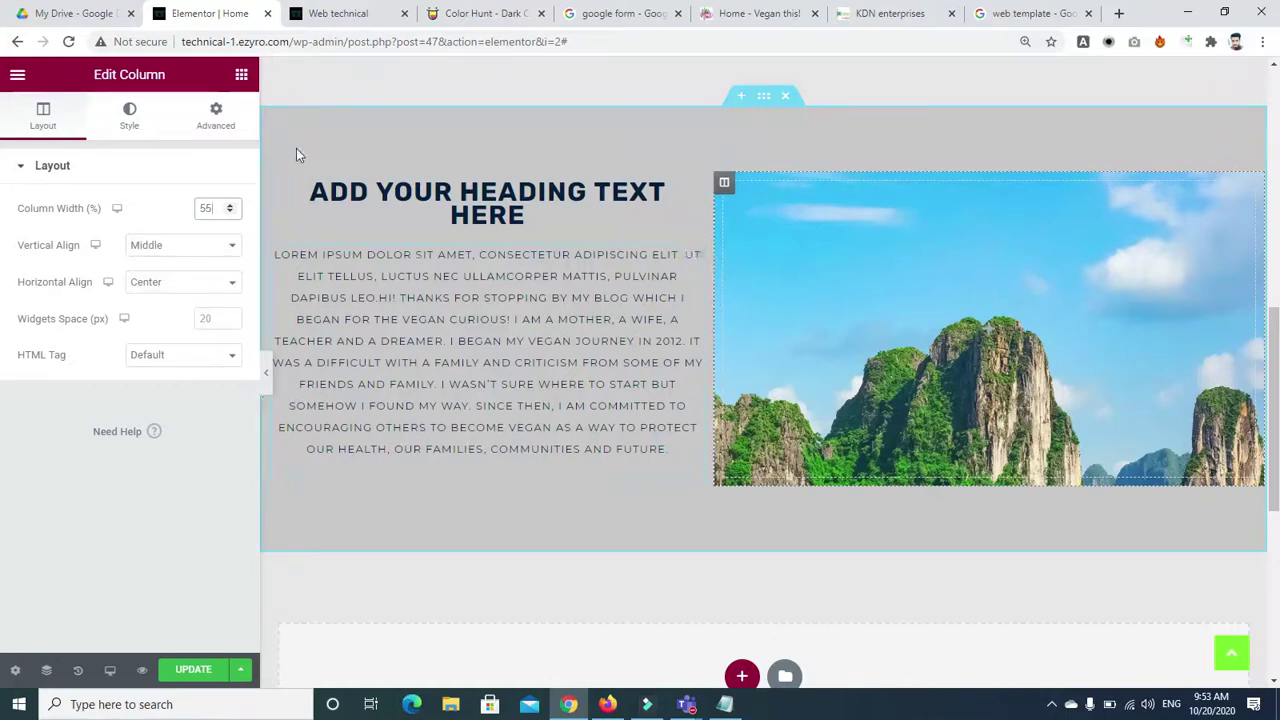
{"action": "left_click", "coordinate": [128, 117]}
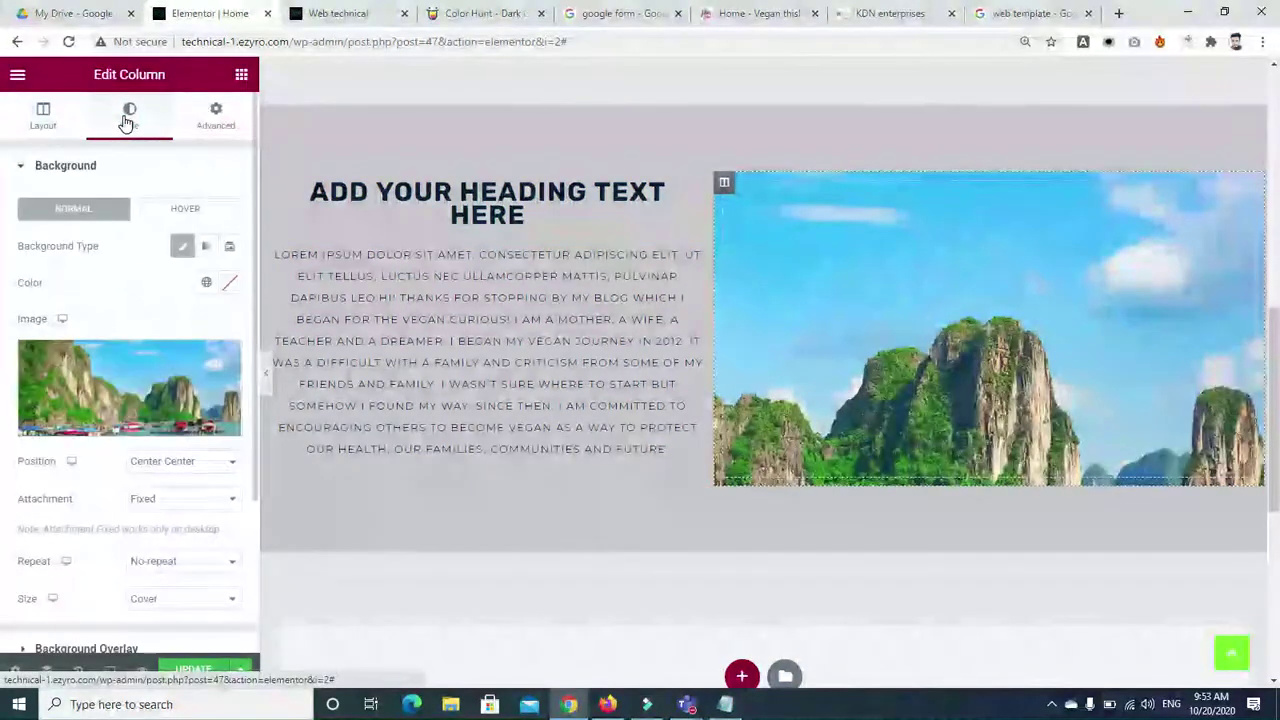
{"action": "left_click_drag", "start_coordinate": [254, 323], "coordinate": [254, 488]}
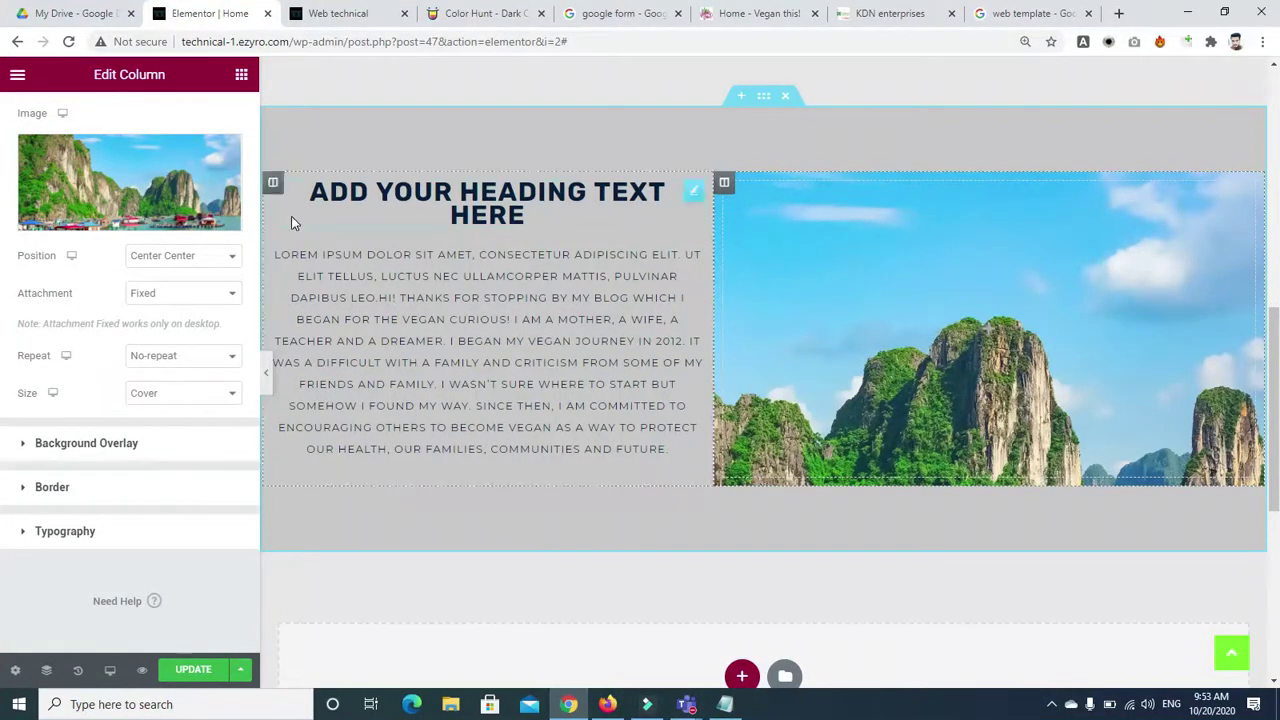
Step: Search the widgets for "ima" and add an Image widget to the column with the photo background
{"action": "left_click", "coordinate": [240, 77]}
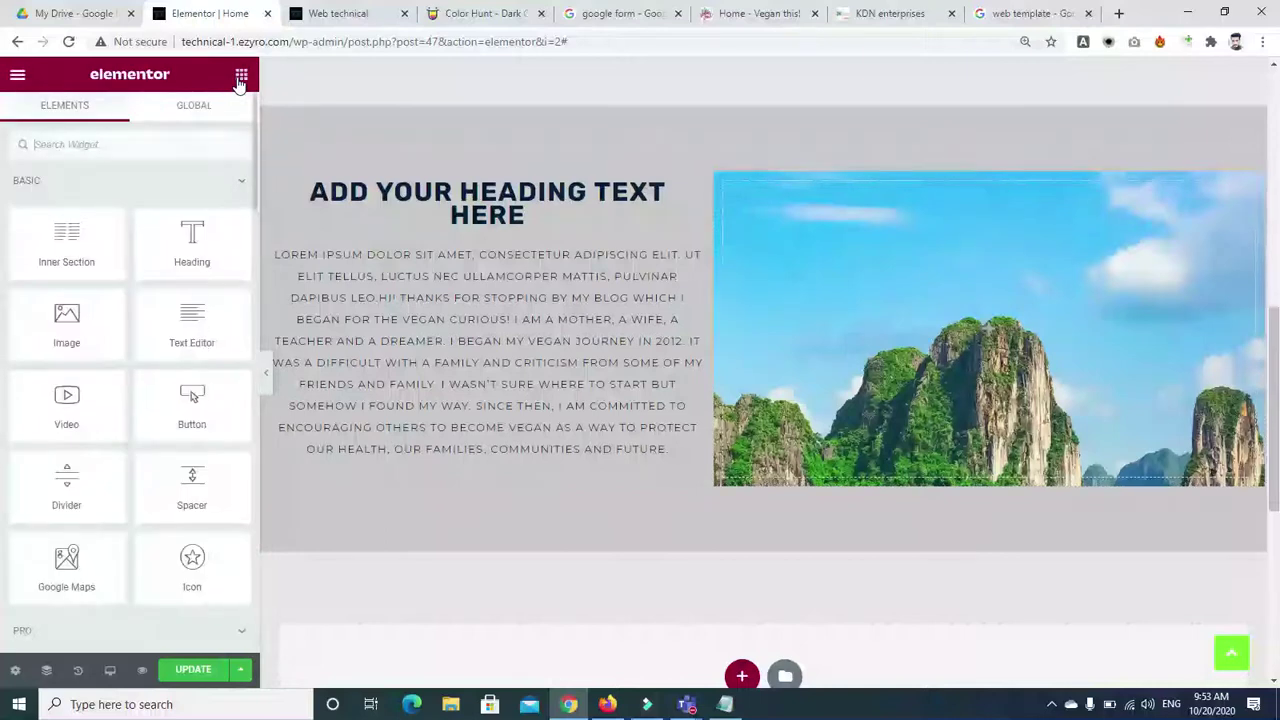
{"action": "left_click", "coordinate": [120, 143]}
{"action": "type", "text": "ima"}
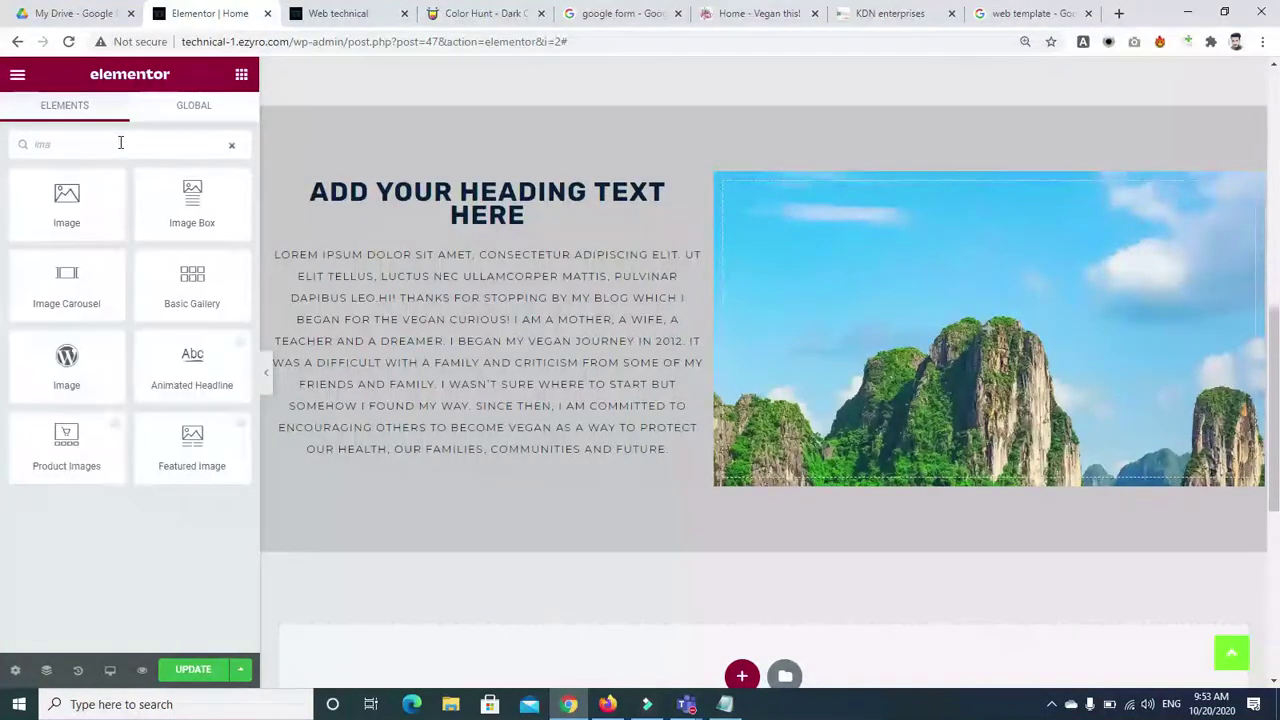
{"action": "left_click_drag", "start_coordinate": [66, 205], "coordinate": [1010, 332]}
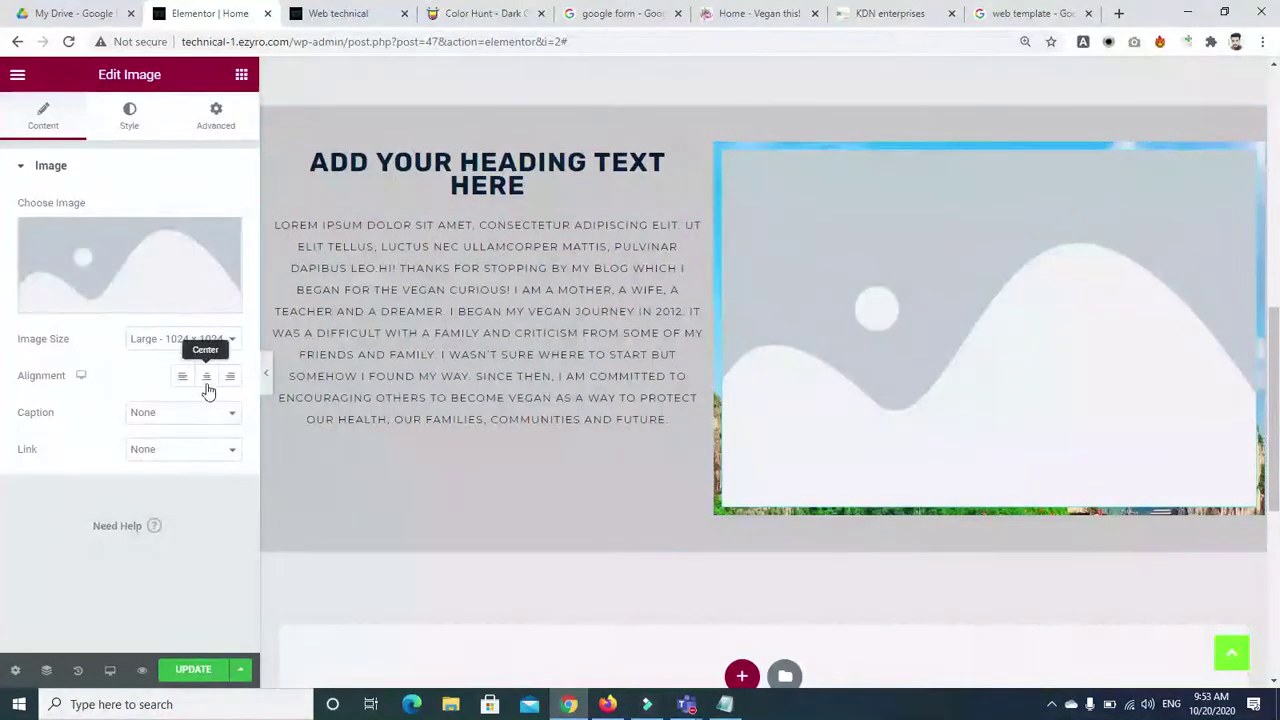
Step: Insert the black image with the teal three-hooded-figures logo into the Image widget and align it to the center
{"action": "left_click", "coordinate": [137, 286]}
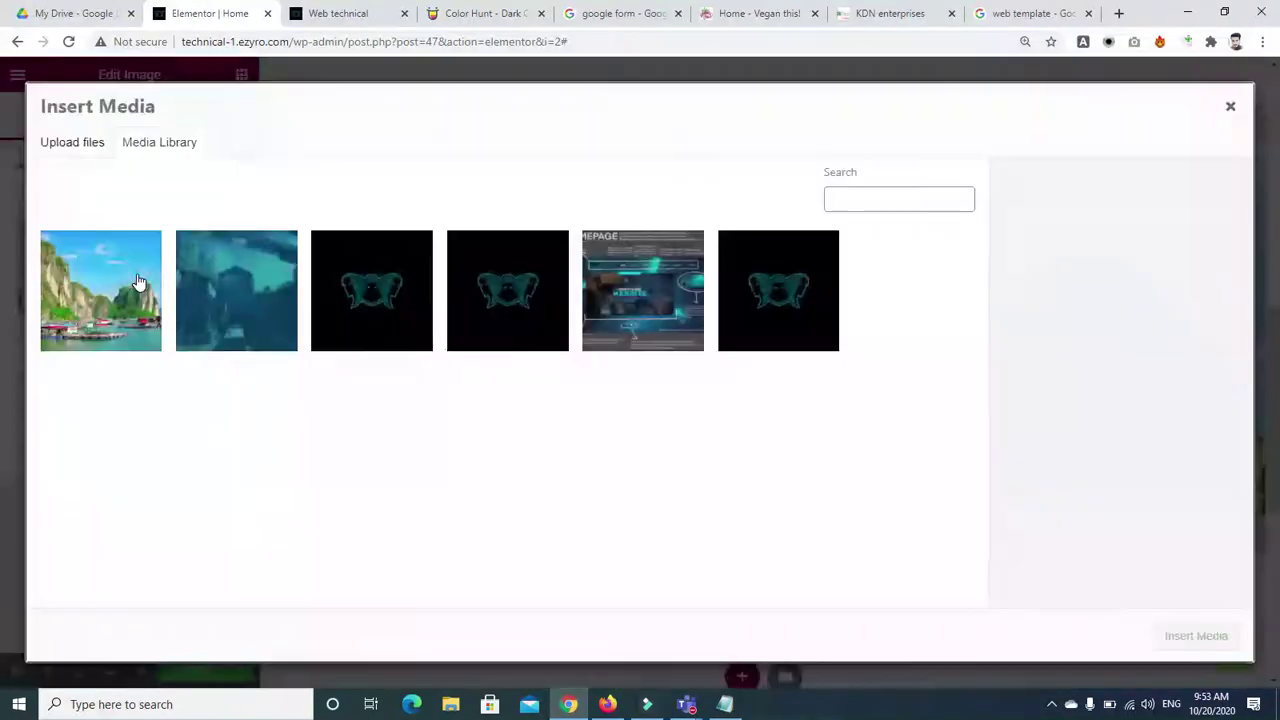
{"action": "left_click", "coordinate": [202, 292]}
{"action": "left_click", "coordinate": [371, 291]}
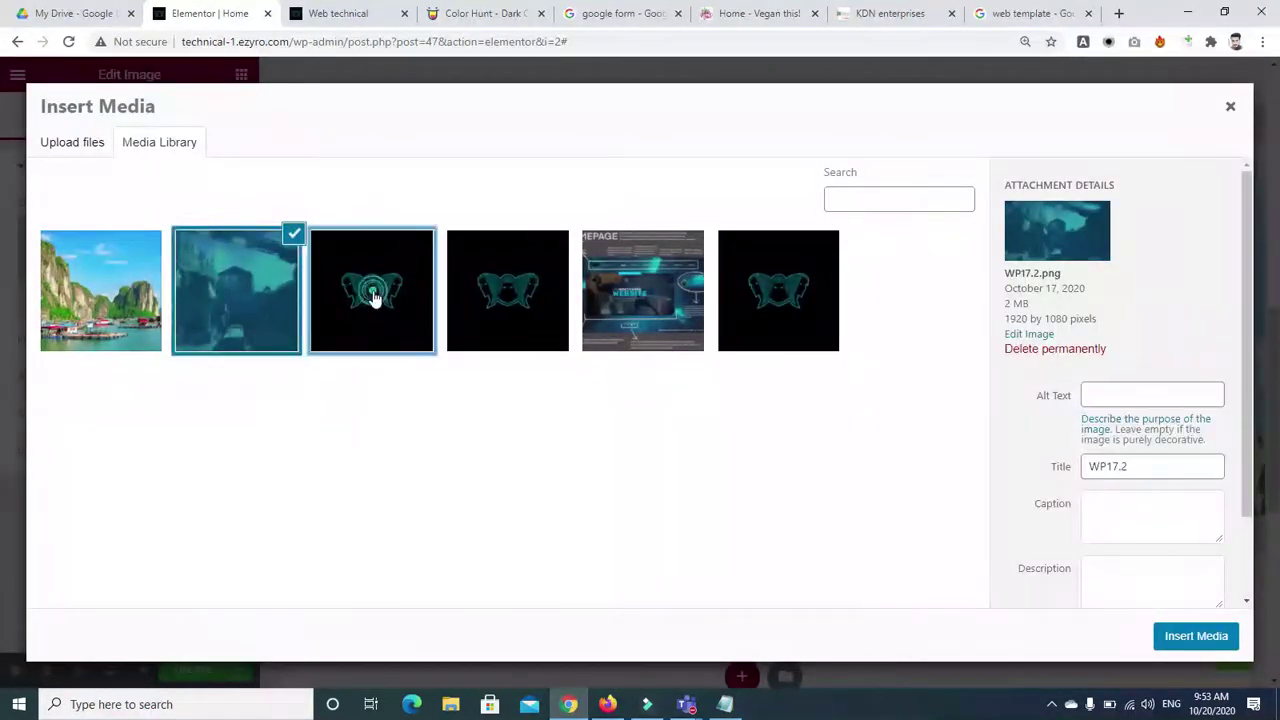
{"action": "left_click", "coordinate": [1199, 636]}
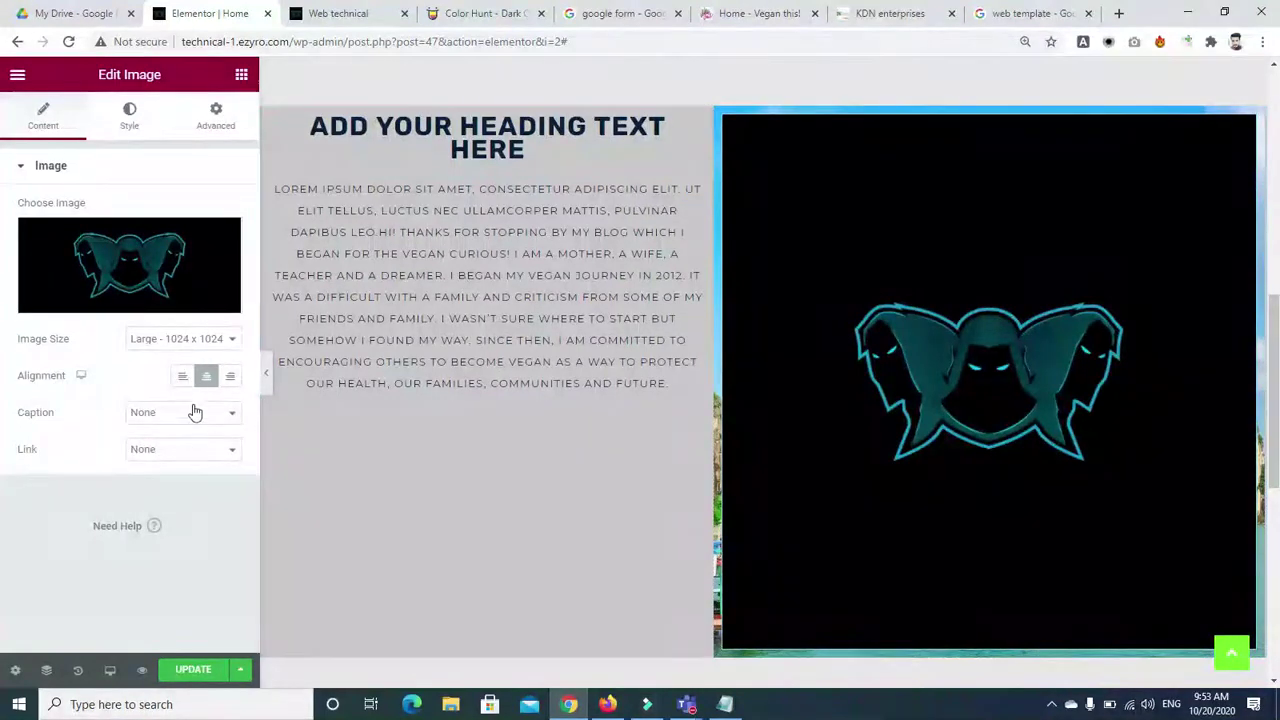
Step: Set the logo image's width to 27%
{"action": "left_click", "coordinate": [137, 132]}
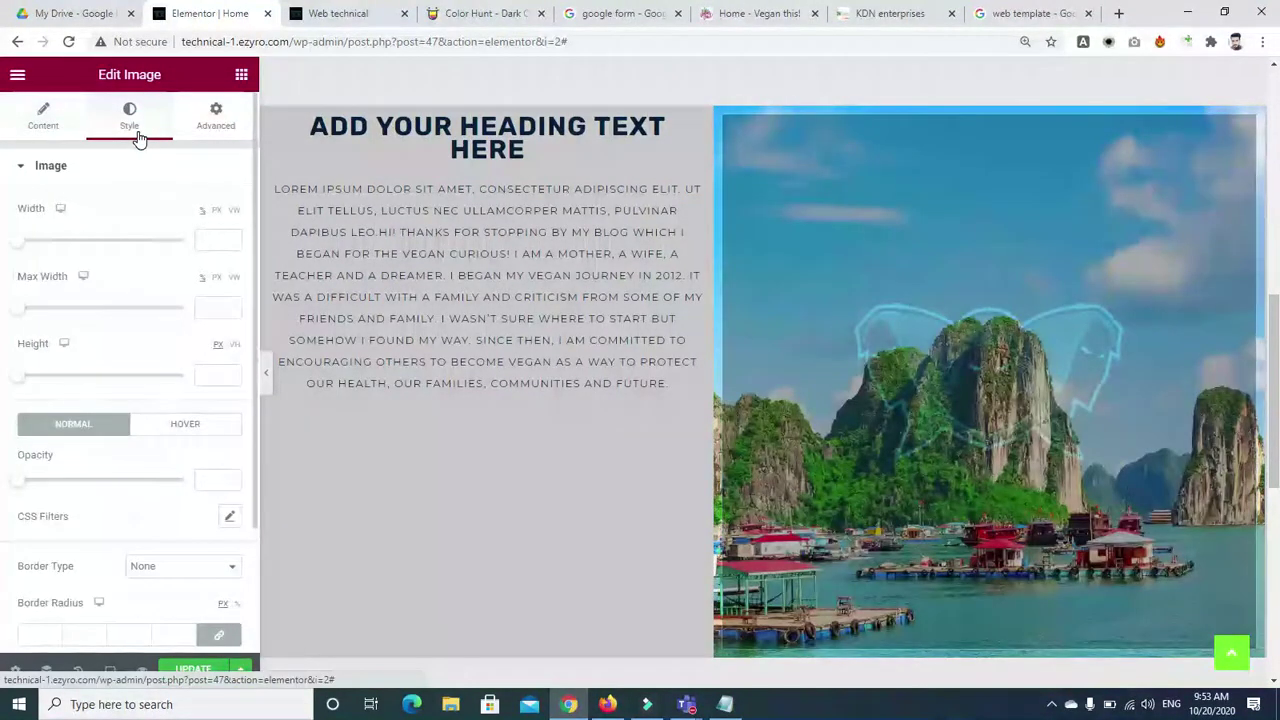
{"action": "left_click_drag", "start_coordinate": [18, 247], "coordinate": [60, 256]}
Step: Try a max width of 50% and a height of 500 px on the logo image, and undo both changes
{"action": "left_click_drag", "start_coordinate": [22, 313], "coordinate": [100, 331]}
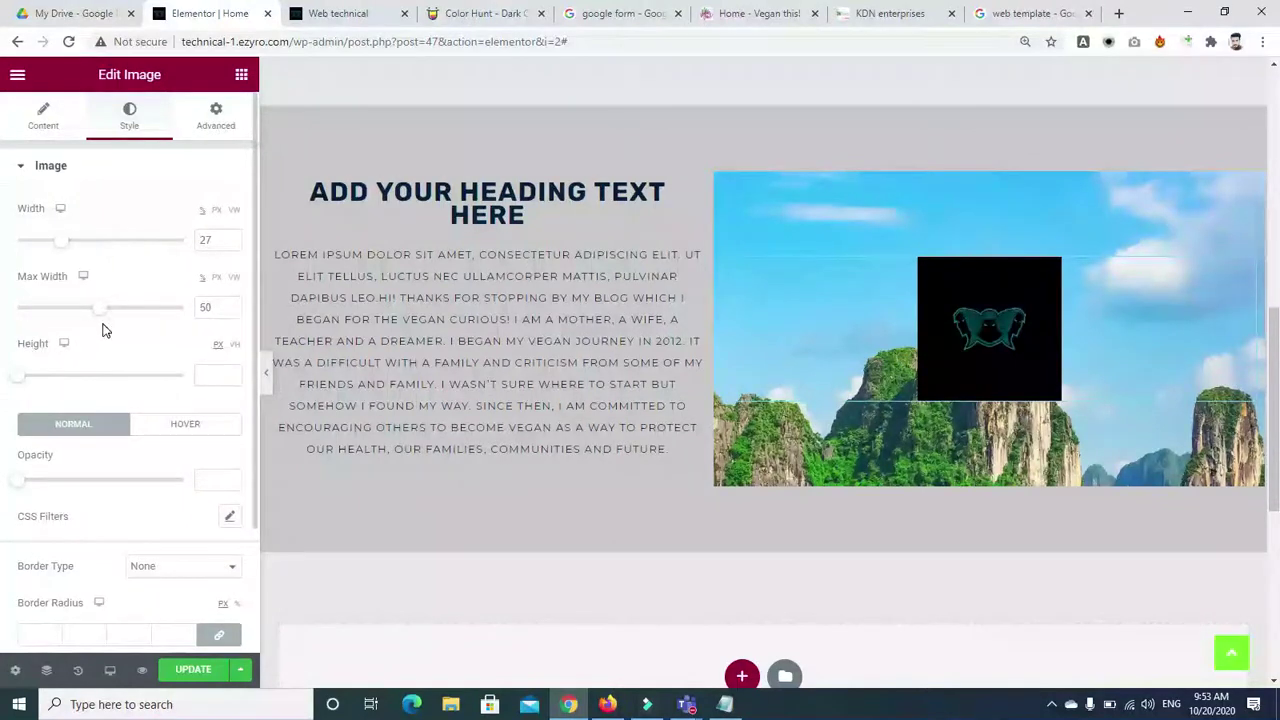
{"action": "left_click_drag", "start_coordinate": [22, 380], "coordinate": [205, 402]}
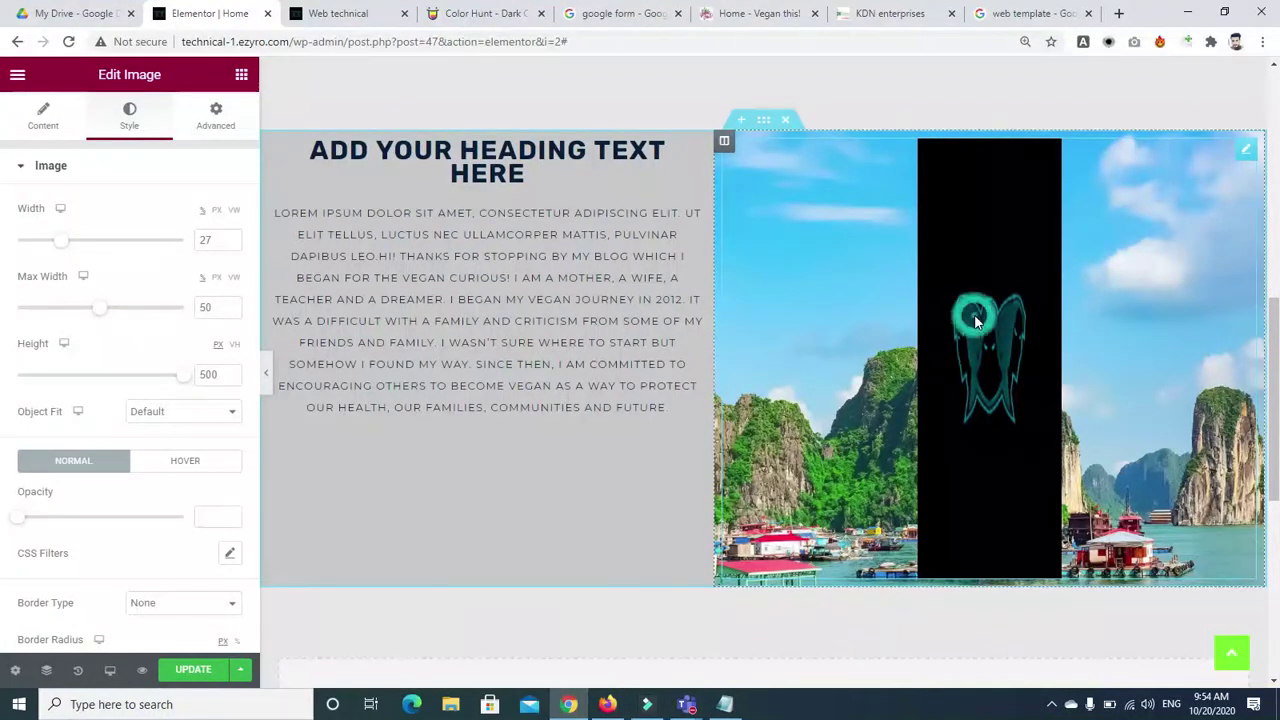
{"action": "key", "text": "ctrl+z"}
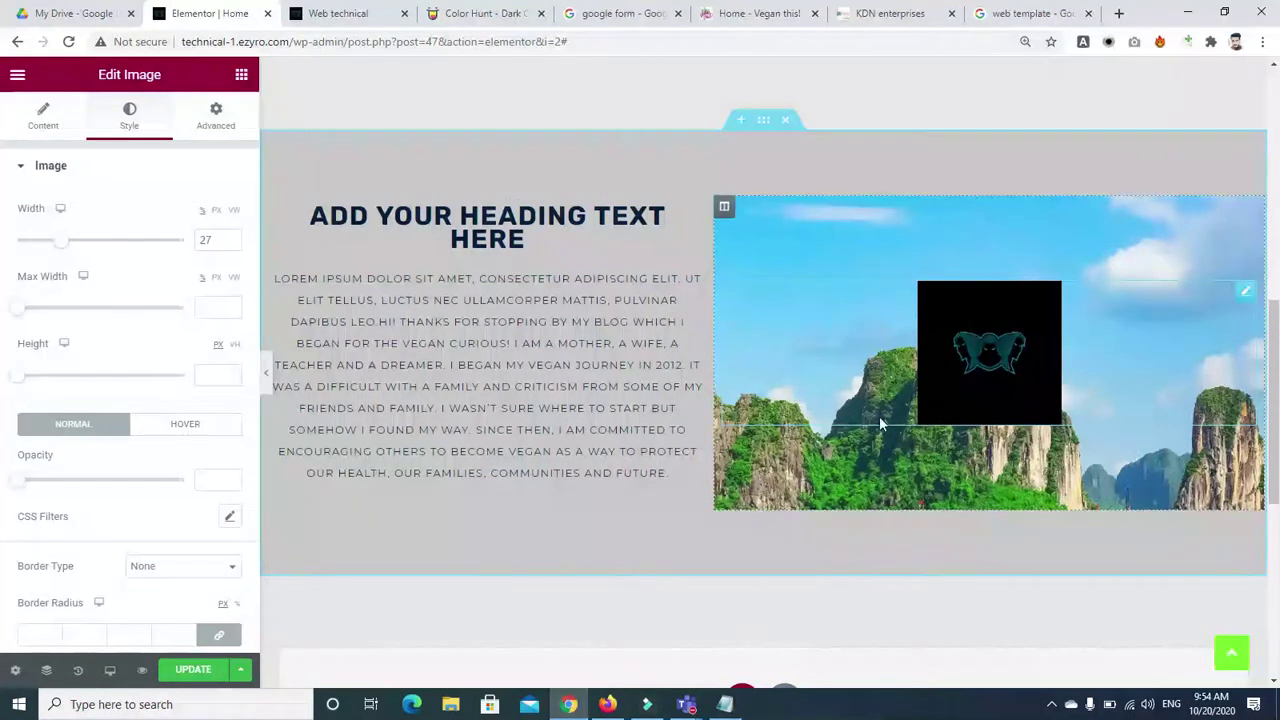
Step: Delete the logo Image widget from the column with the photo background
{"action": "right_click", "coordinate": [1245, 296]}
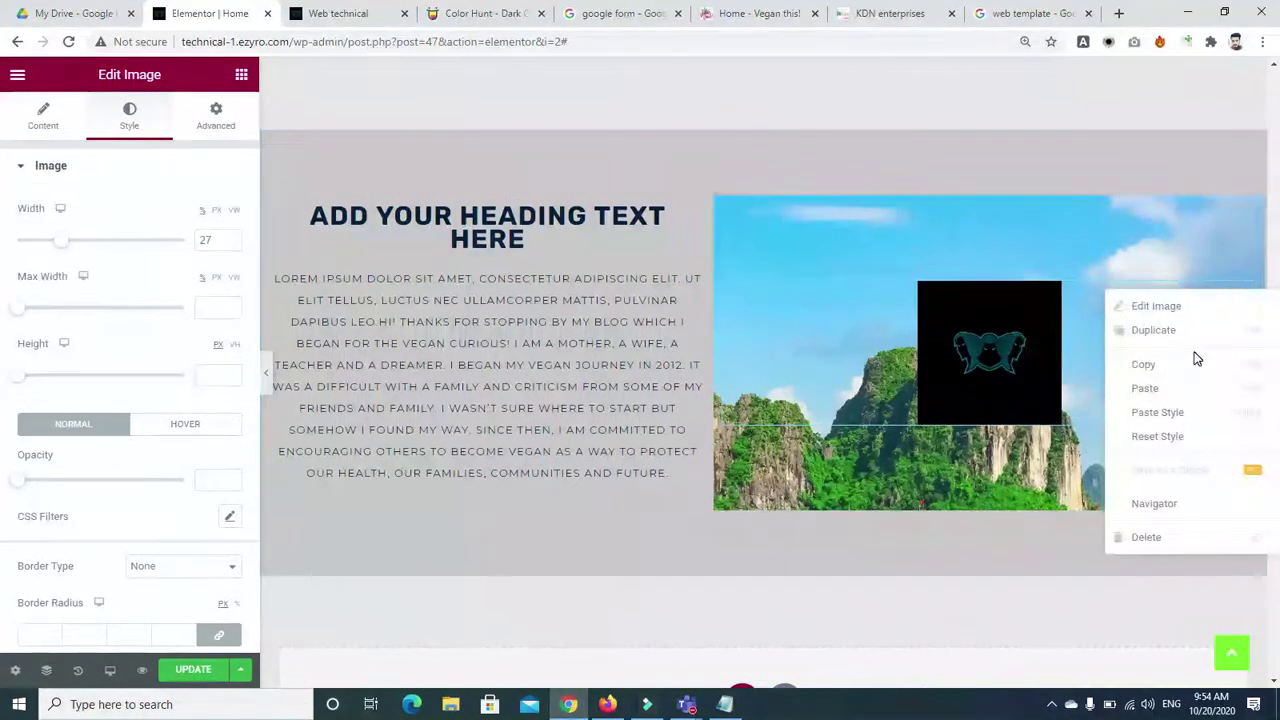
{"action": "left_click", "coordinate": [980, 336]}
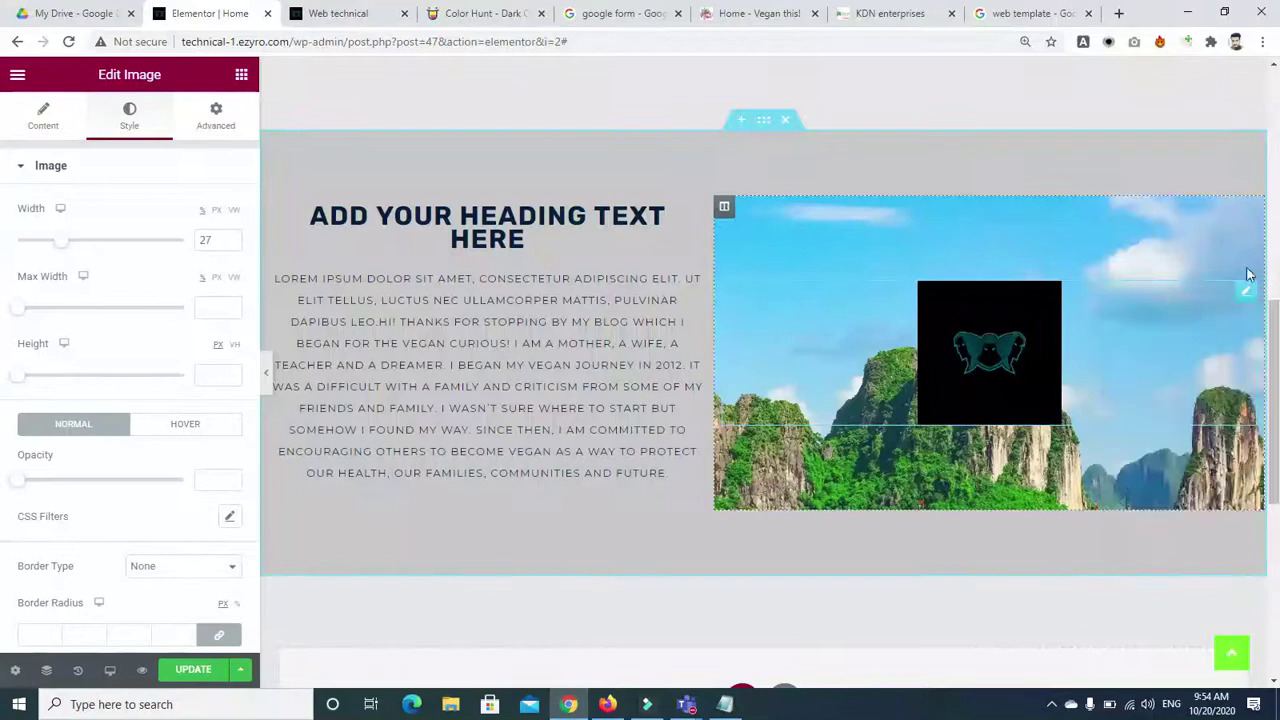
{"action": "right_click", "coordinate": [1249, 292]}
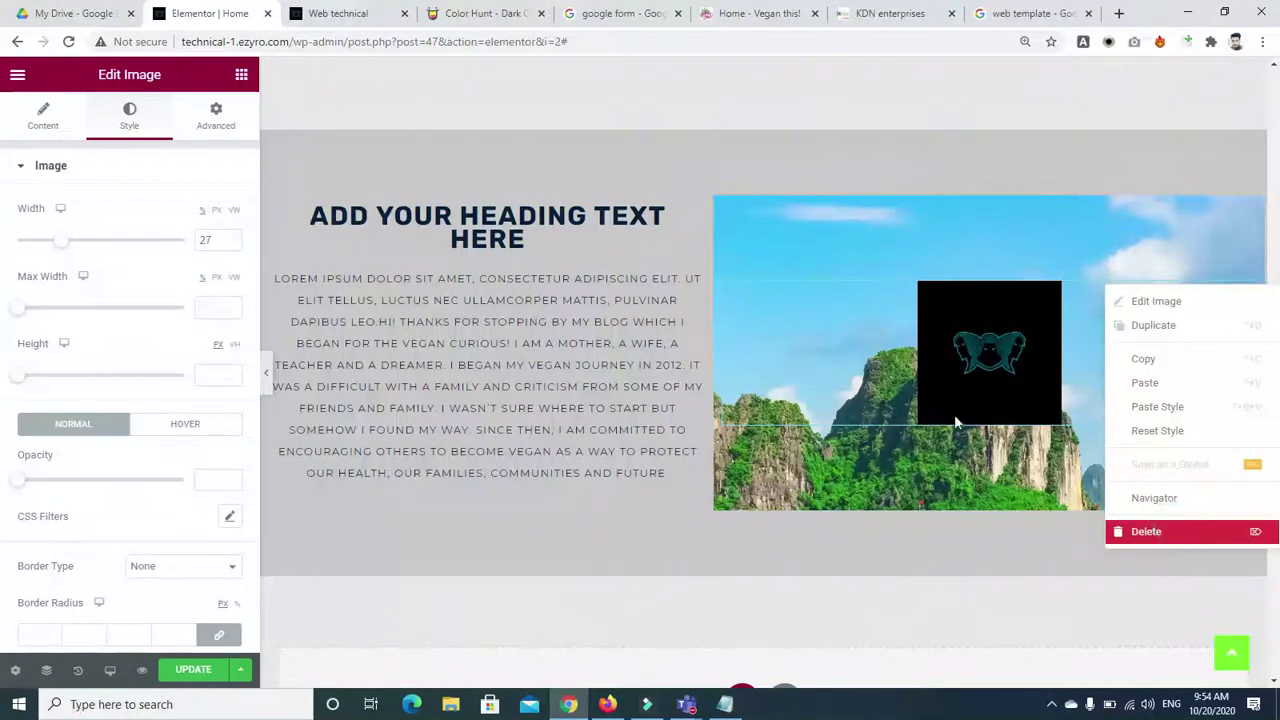
{"action": "left_click", "coordinate": [1178, 532]}
Step: Search the widgets for "sp", add a Spacer to the photo-background column and set its space to 503 px
{"action": "left_click", "coordinate": [181, 159]}
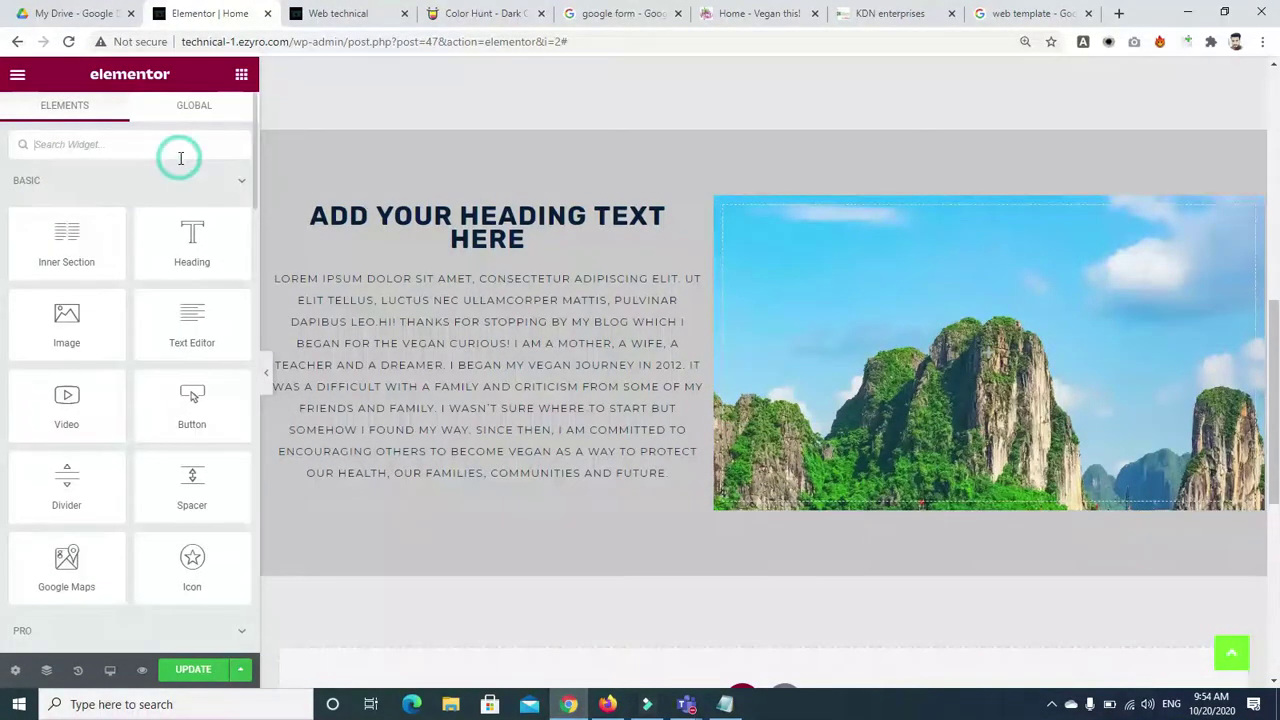
{"action": "type", "text": "sp"}
{"action": "left_click_drag", "start_coordinate": [93, 201], "coordinate": [1040, 352]}
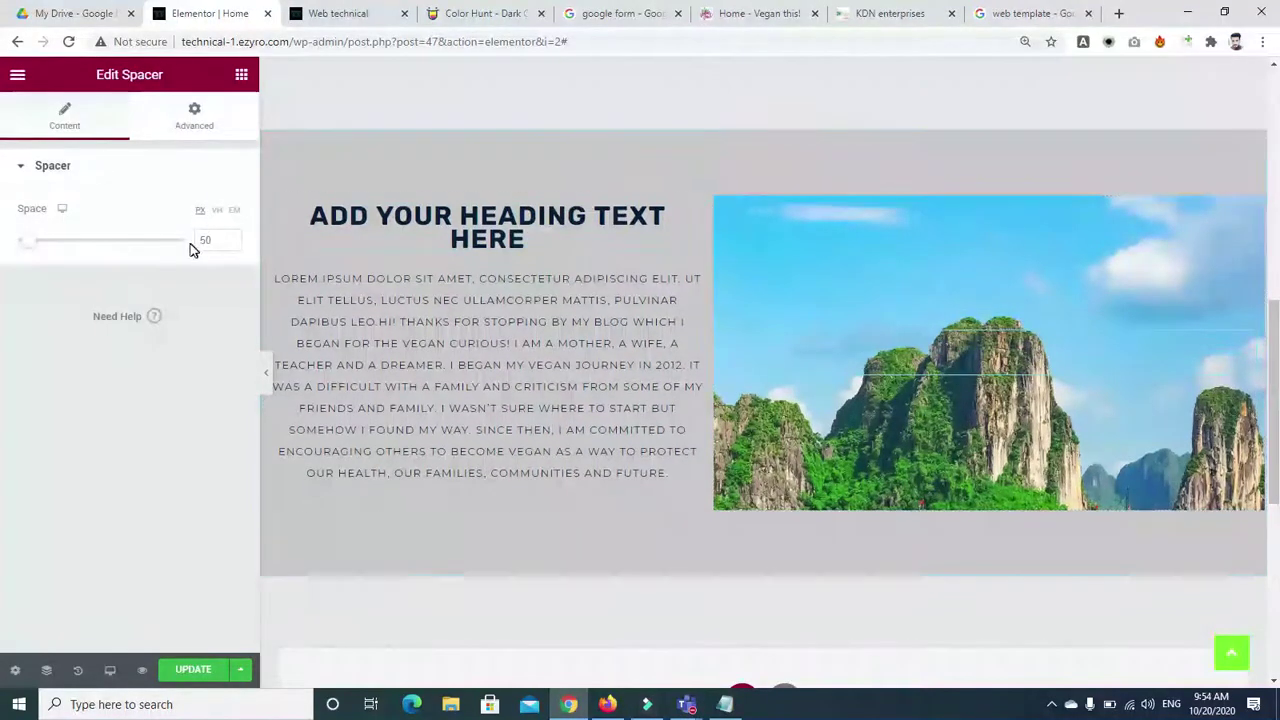
{"action": "left_click_drag", "start_coordinate": [29, 249], "coordinate": [154, 257]}
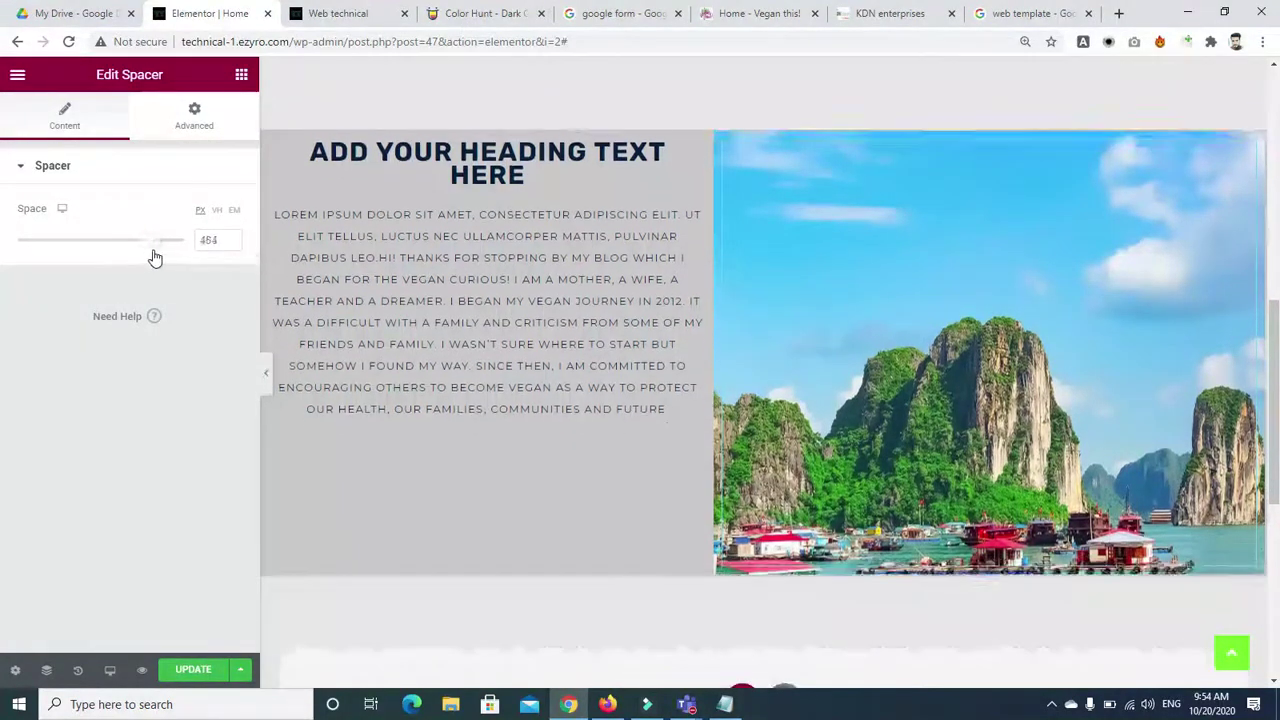
{"action": "left_click_drag", "start_coordinate": [1272, 302], "coordinate": [3, 329]}
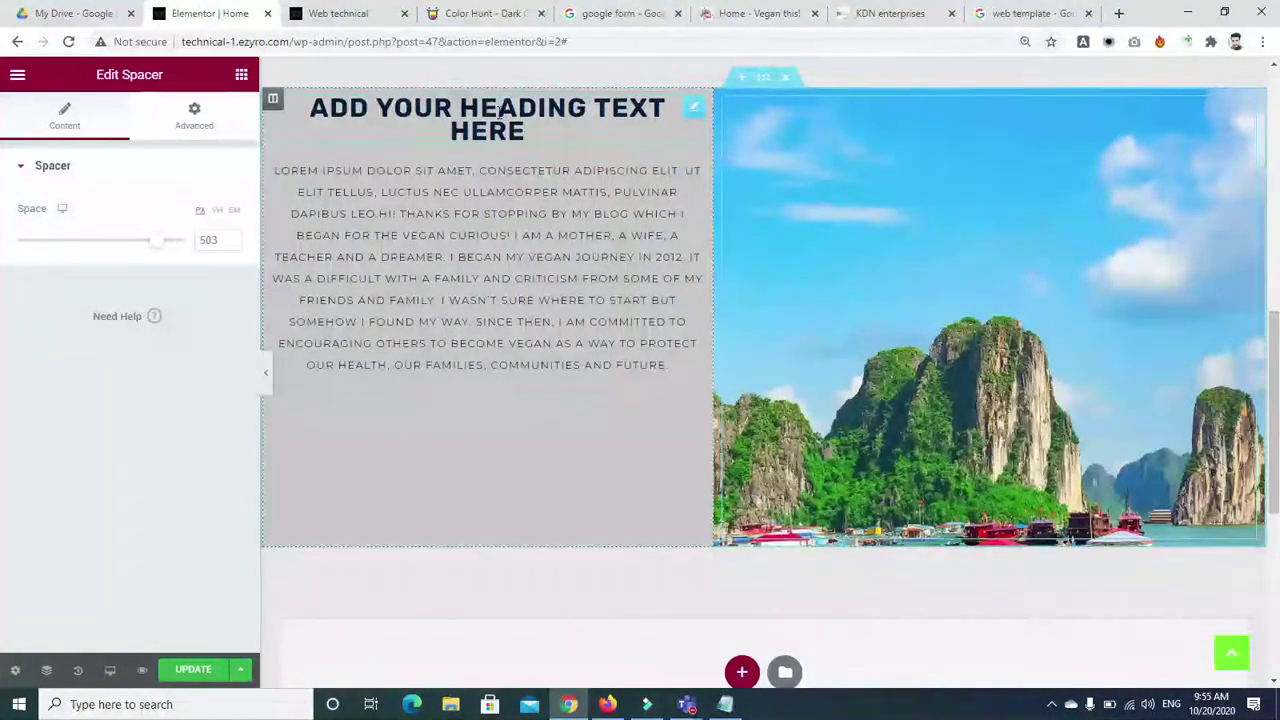
Step: Try the Middle and Bottom vertical alignments on the heading and text column, and return it to Default
{"action": "left_click", "coordinate": [271, 100]}
{"action": "left_click", "coordinate": [121, 118]}
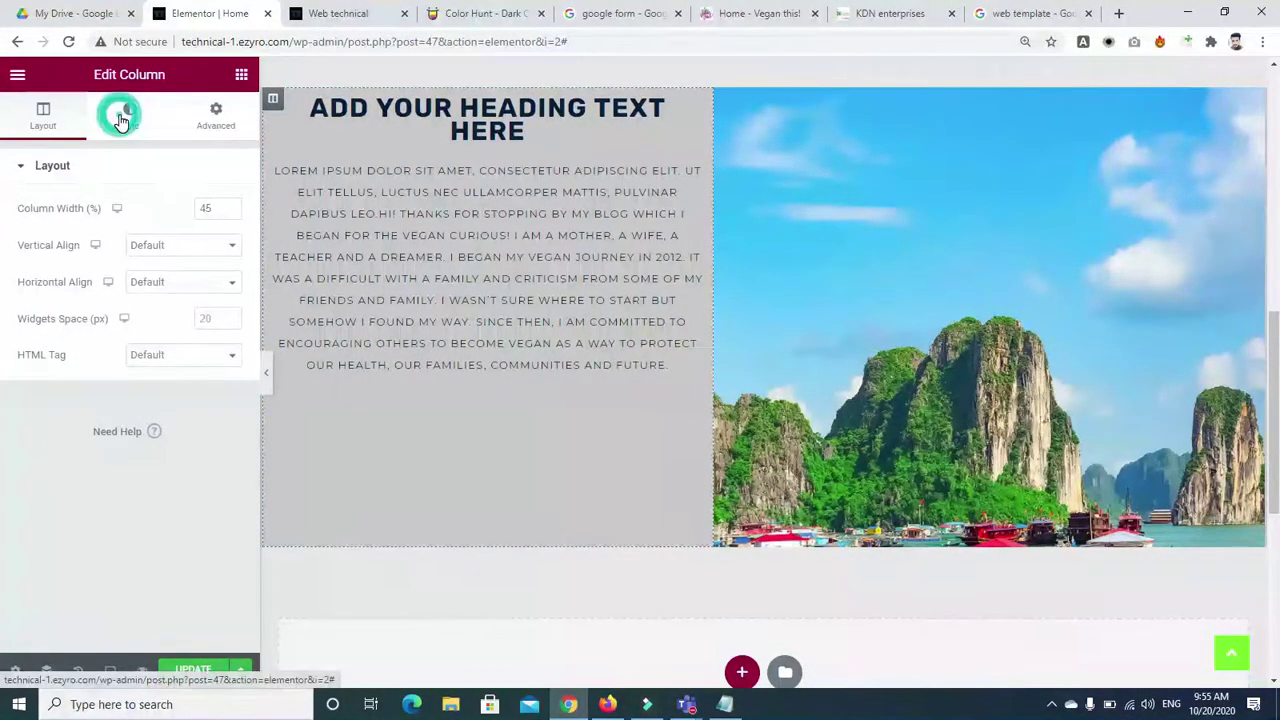
{"action": "left_click", "coordinate": [54, 128]}
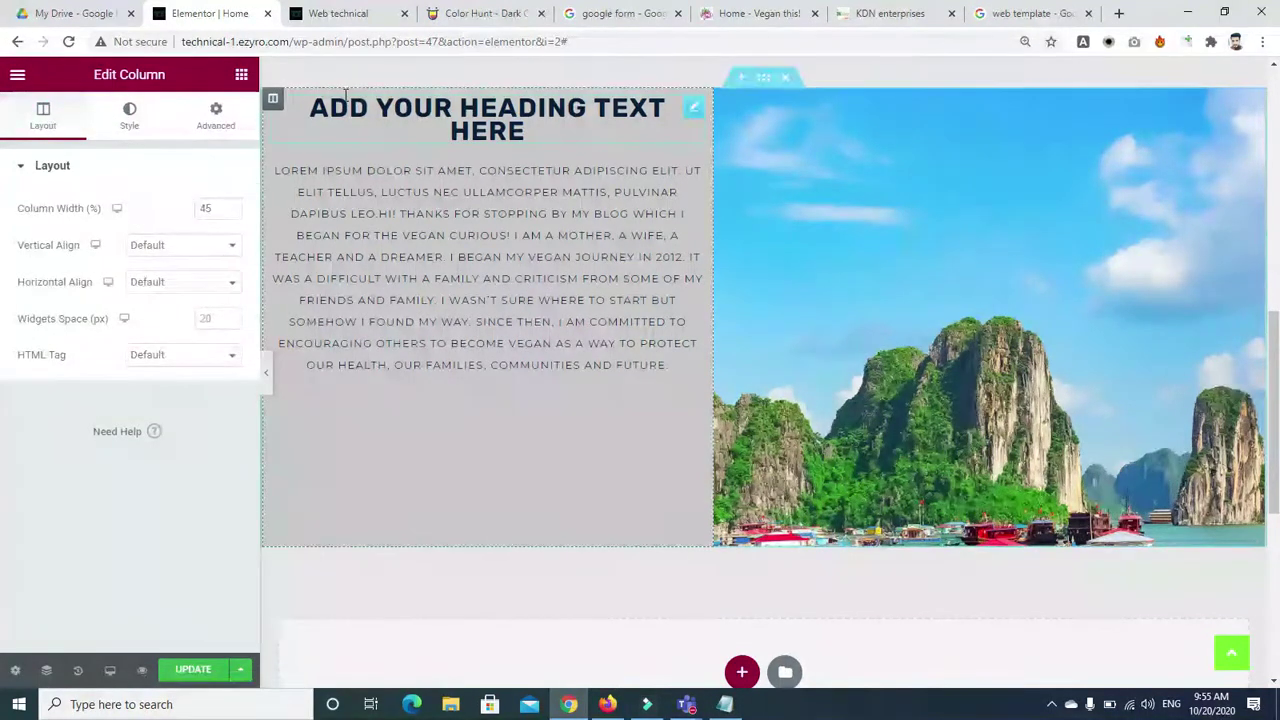
{"action": "left_click", "coordinate": [190, 249]}
{"action": "left_click", "coordinate": [183, 291]}
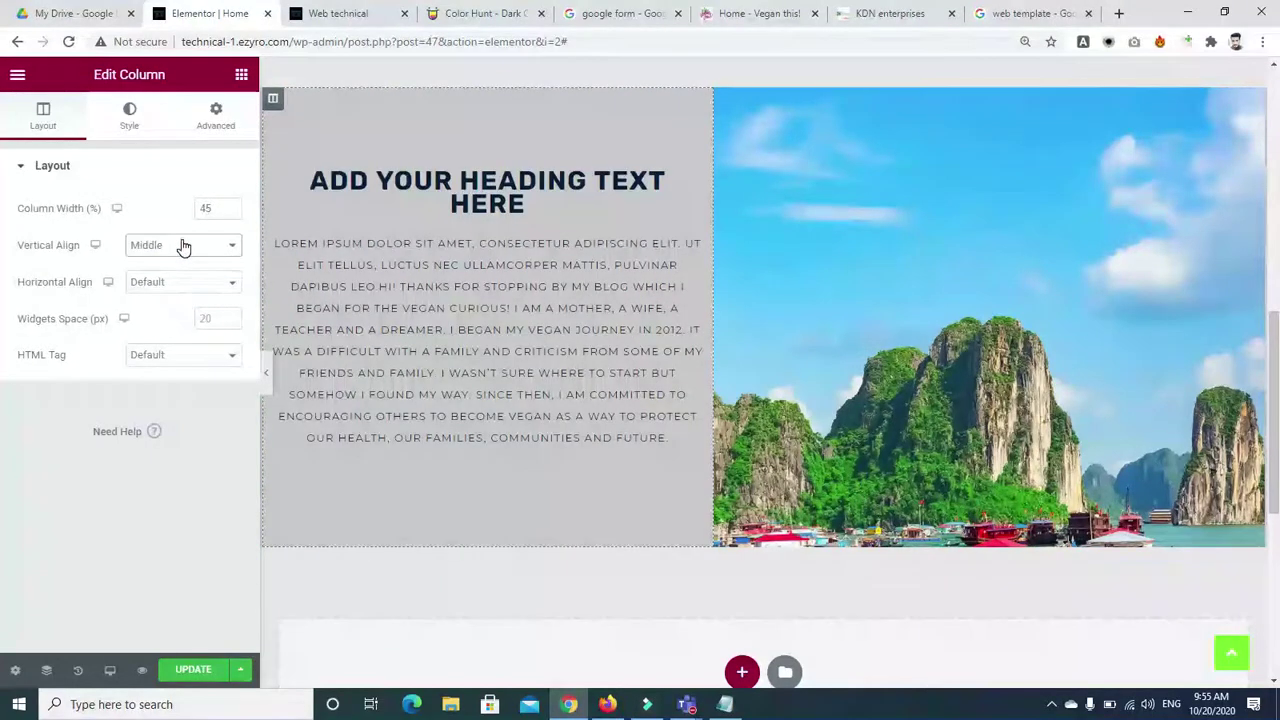
{"action": "left_click", "coordinate": [183, 247]}
{"action": "left_click", "coordinate": [176, 302]}
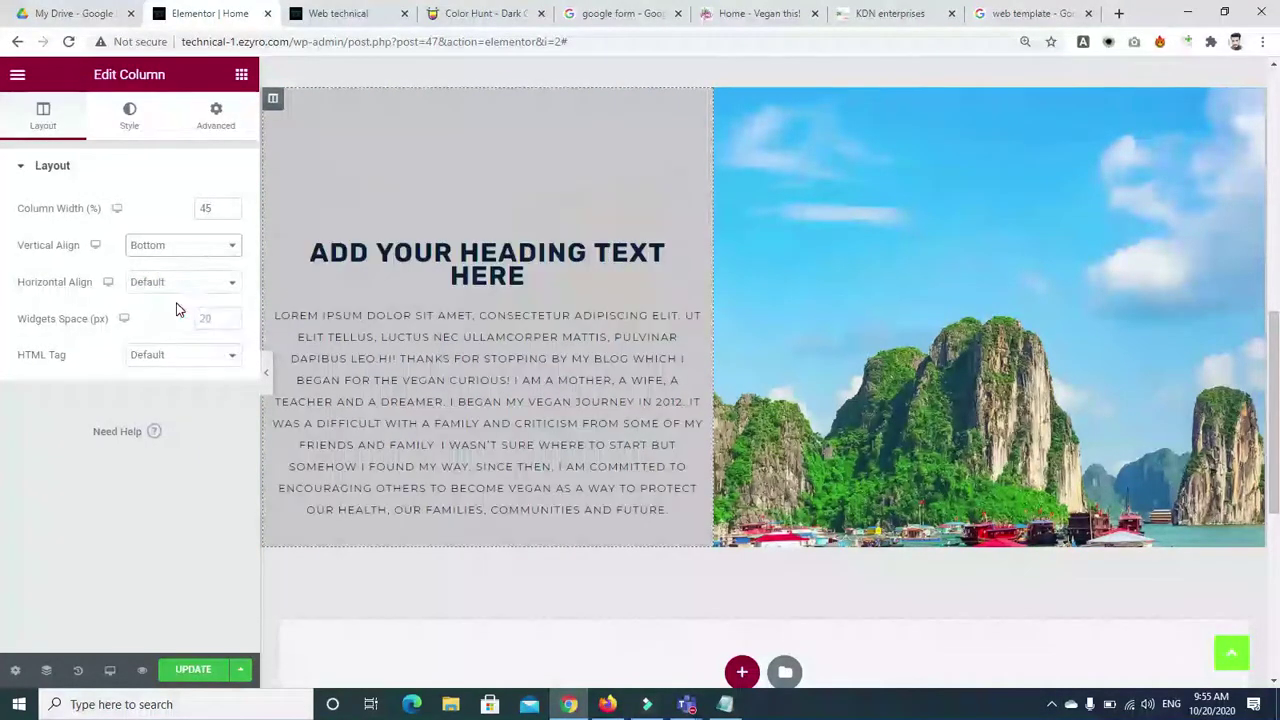
{"action": "left_click", "coordinate": [173, 244]}
{"action": "left_click", "coordinate": [172, 290]}
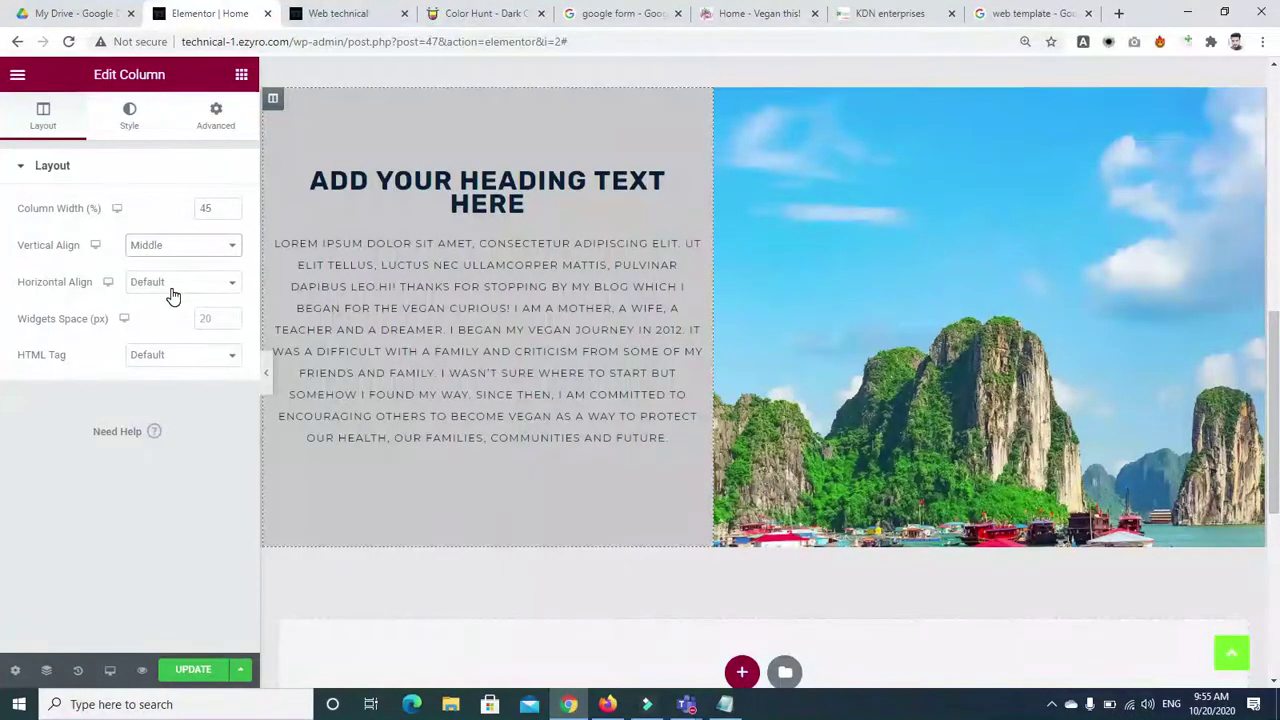
{"action": "left_click", "coordinate": [170, 252]}
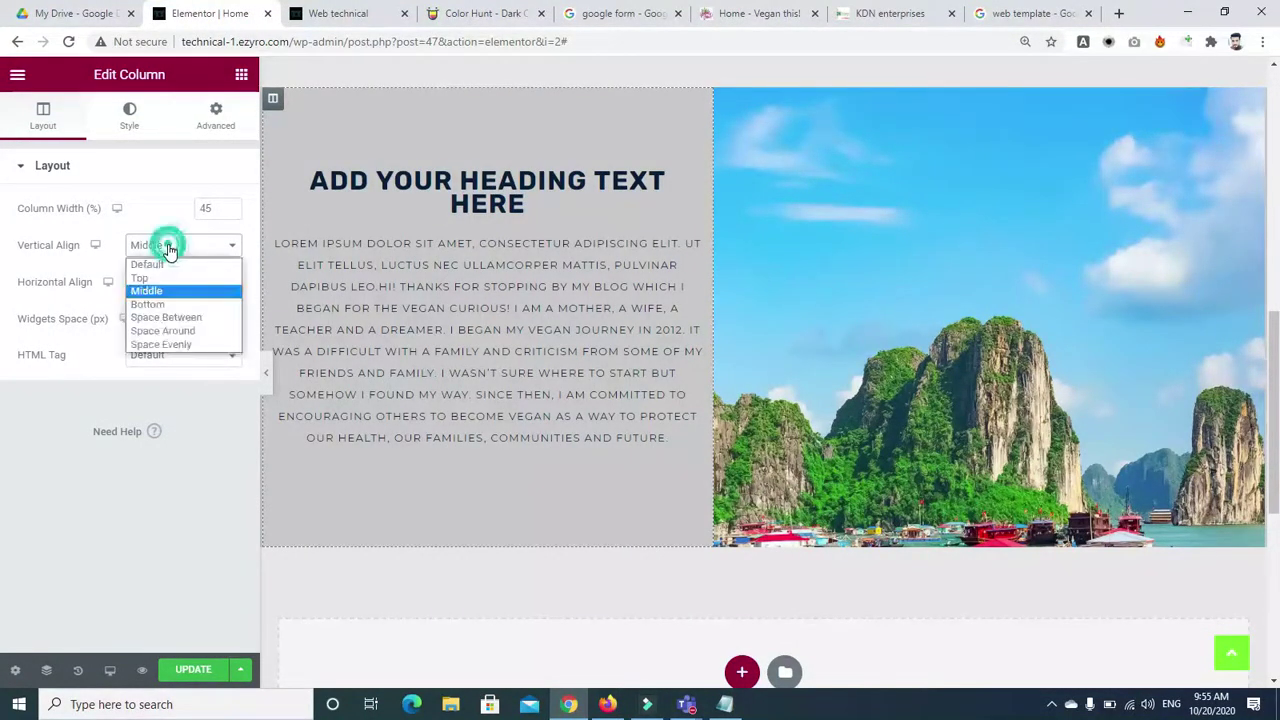
{"action": "left_click", "coordinate": [163, 250]}
{"action": "left_click", "coordinate": [161, 244]}
{"action": "left_click", "coordinate": [163, 265]}
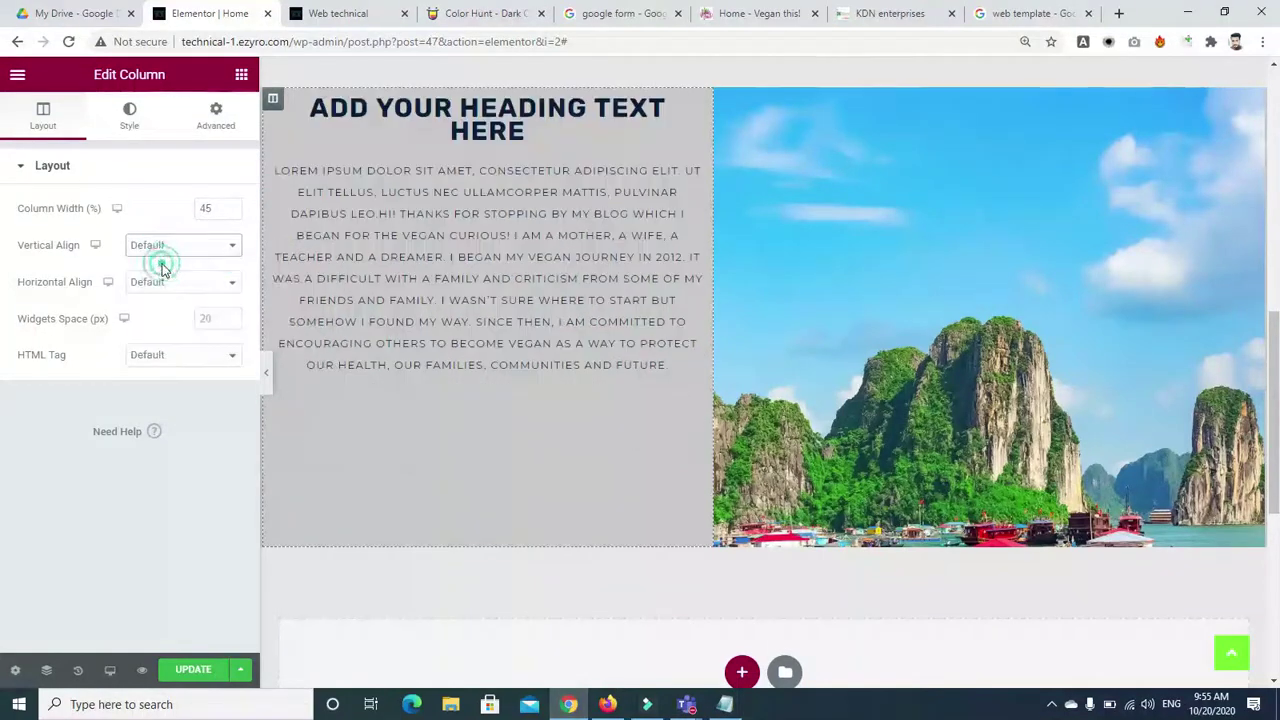
Step: Try a 72 px Spacer above the heading in the text column, and delete it
{"action": "left_click", "coordinate": [214, 118]}
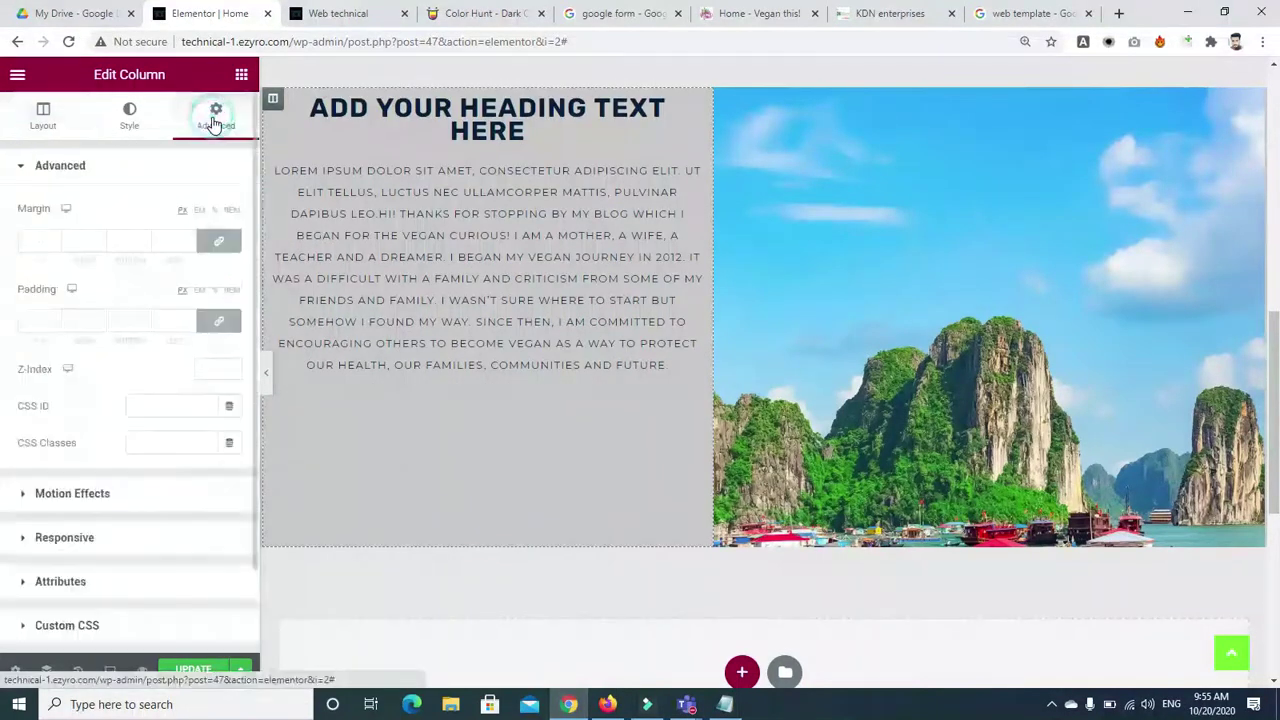
{"action": "left_click", "coordinate": [241, 74]}
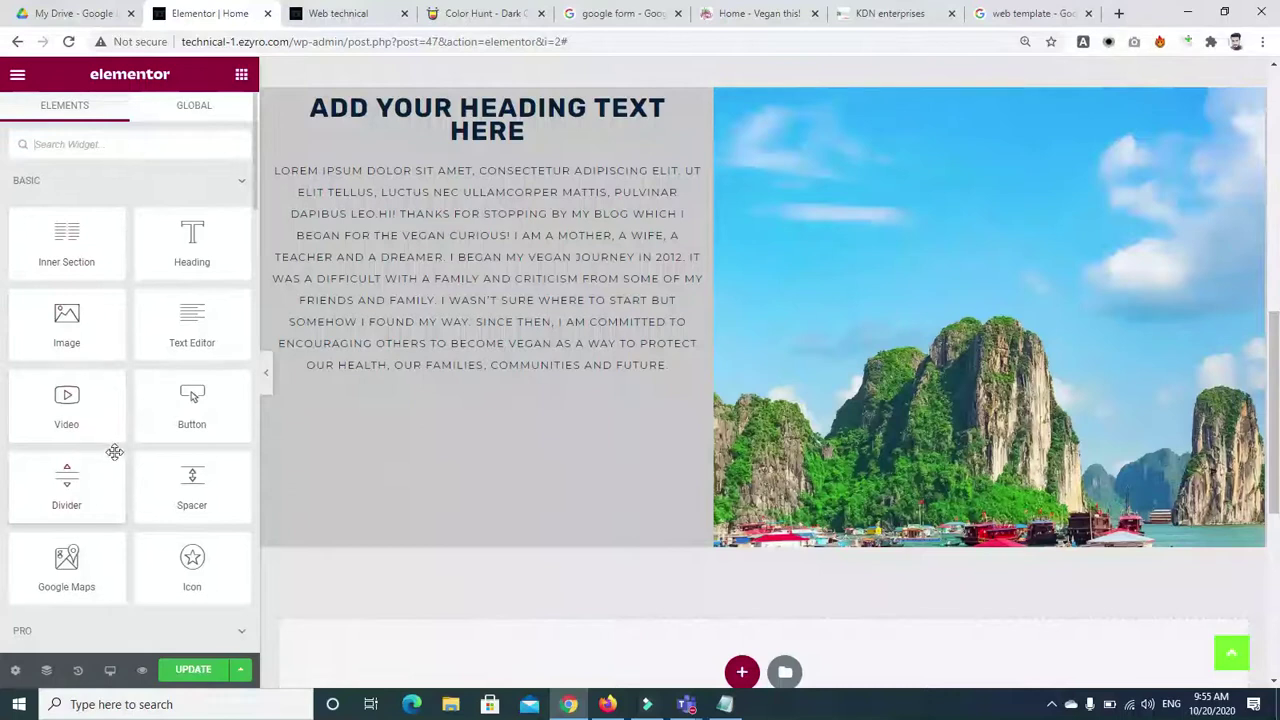
{"action": "left_click_drag", "start_coordinate": [167, 480], "coordinate": [389, 115]}
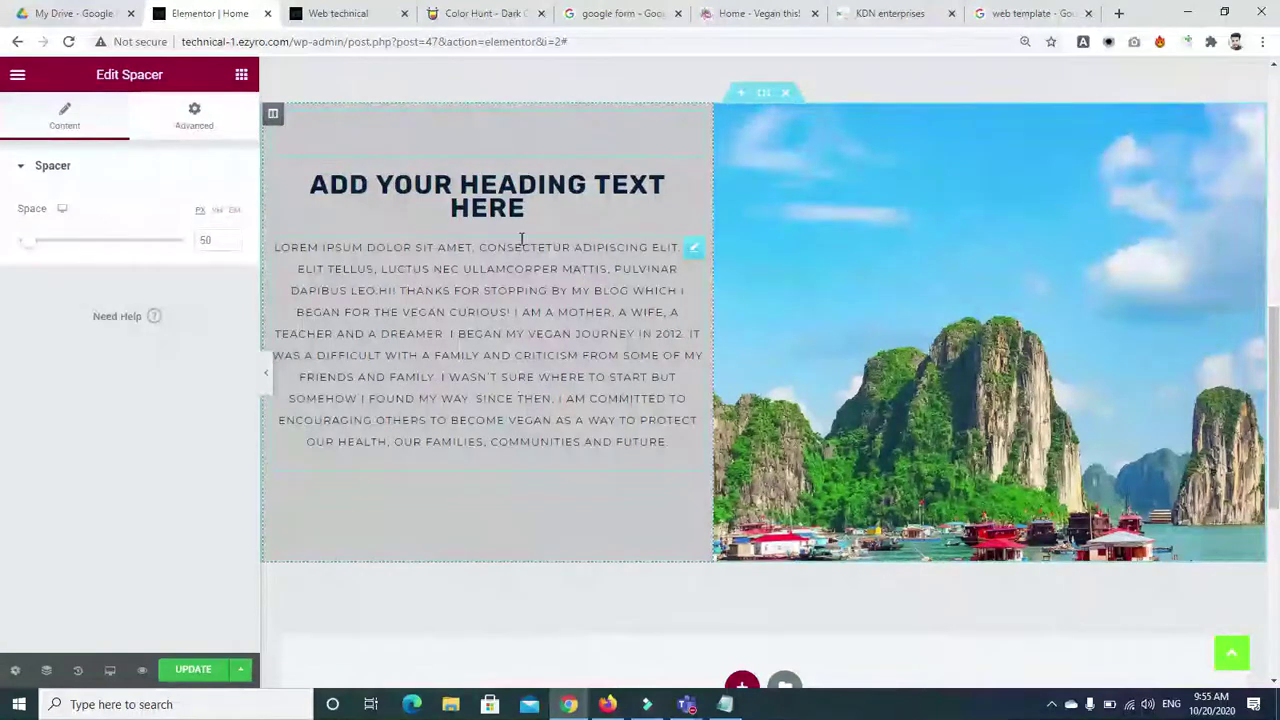
{"action": "left_click_drag", "start_coordinate": [35, 252], "coordinate": [38, 254]}
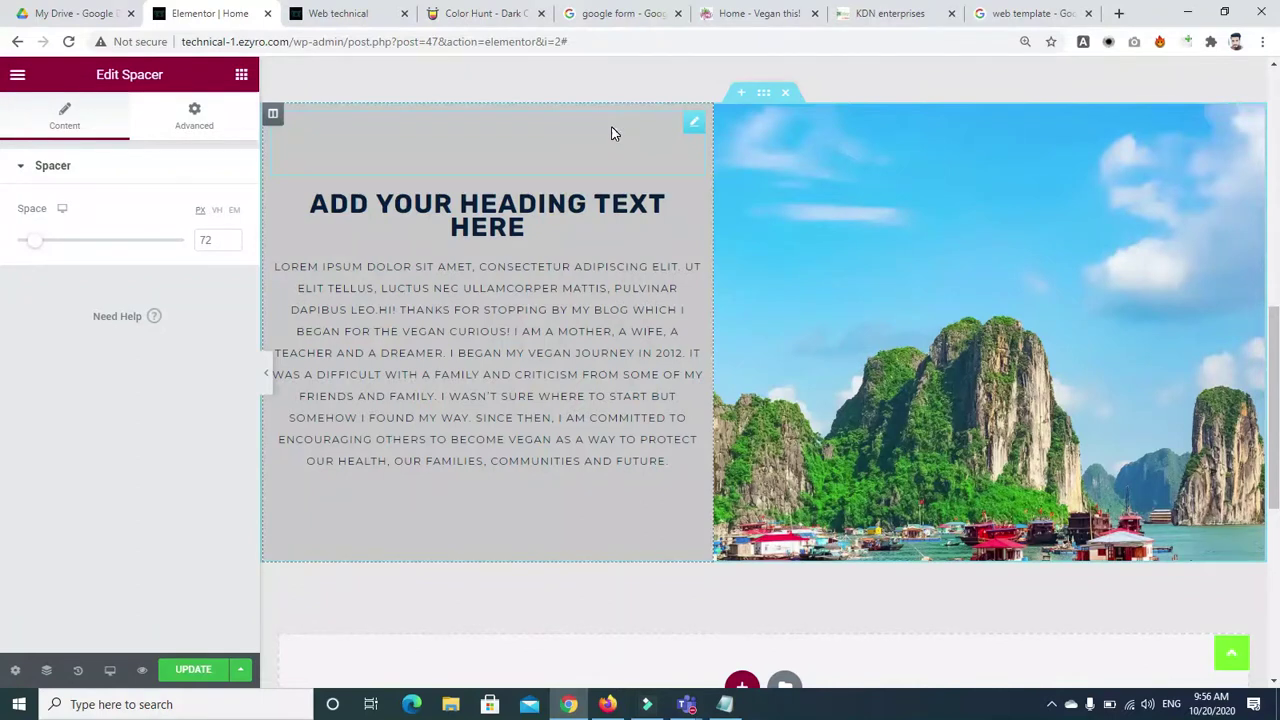
{"action": "key", "text": "Delete"}
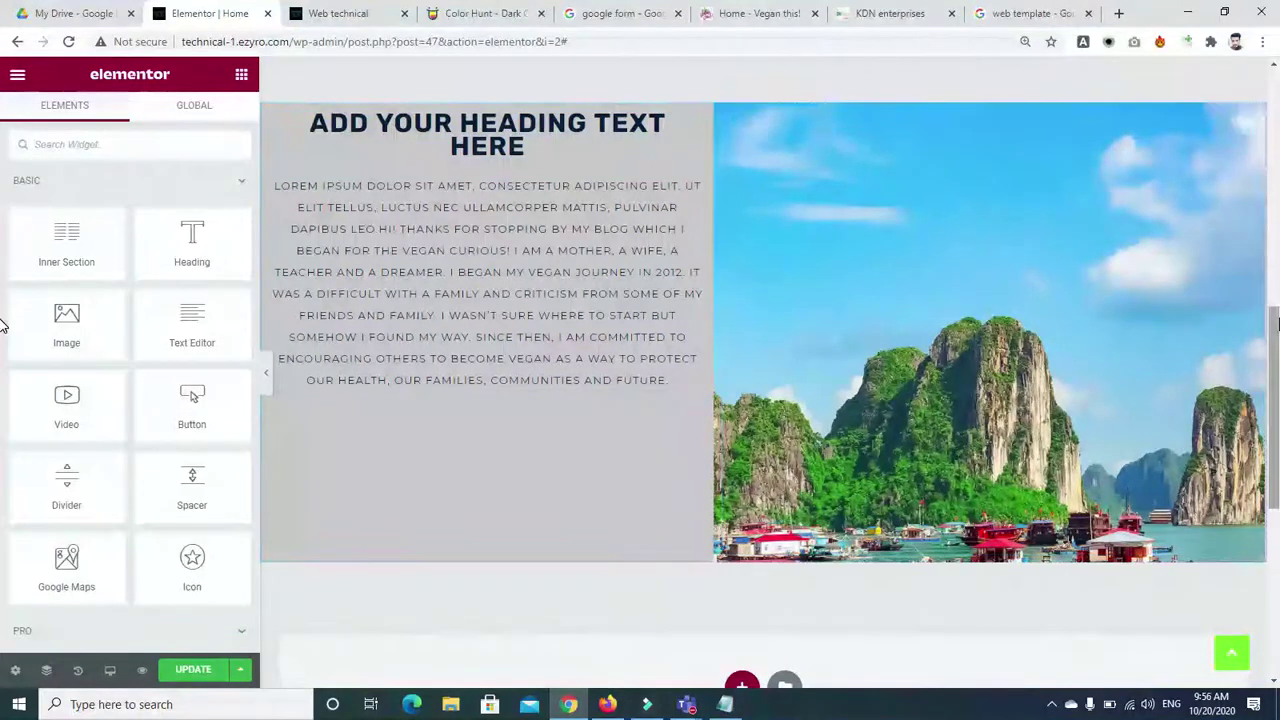
Step: Set the alignment of the paragraph's Text Editor widget to Center and open its content settings
{"action": "mouse_move", "coordinate": [1276, 340]}
{"action": "left_mouse_down"}
{"action": "mouse_move", "coordinate": [1275, 387]}
{"action": "mouse_move", "coordinate": [1272, 278]}
{"action": "mouse_move", "coordinate": [1275, 365]}
{"action": "mouse_move", "coordinate": [1275, 337]}
{"action": "left_mouse_up"}
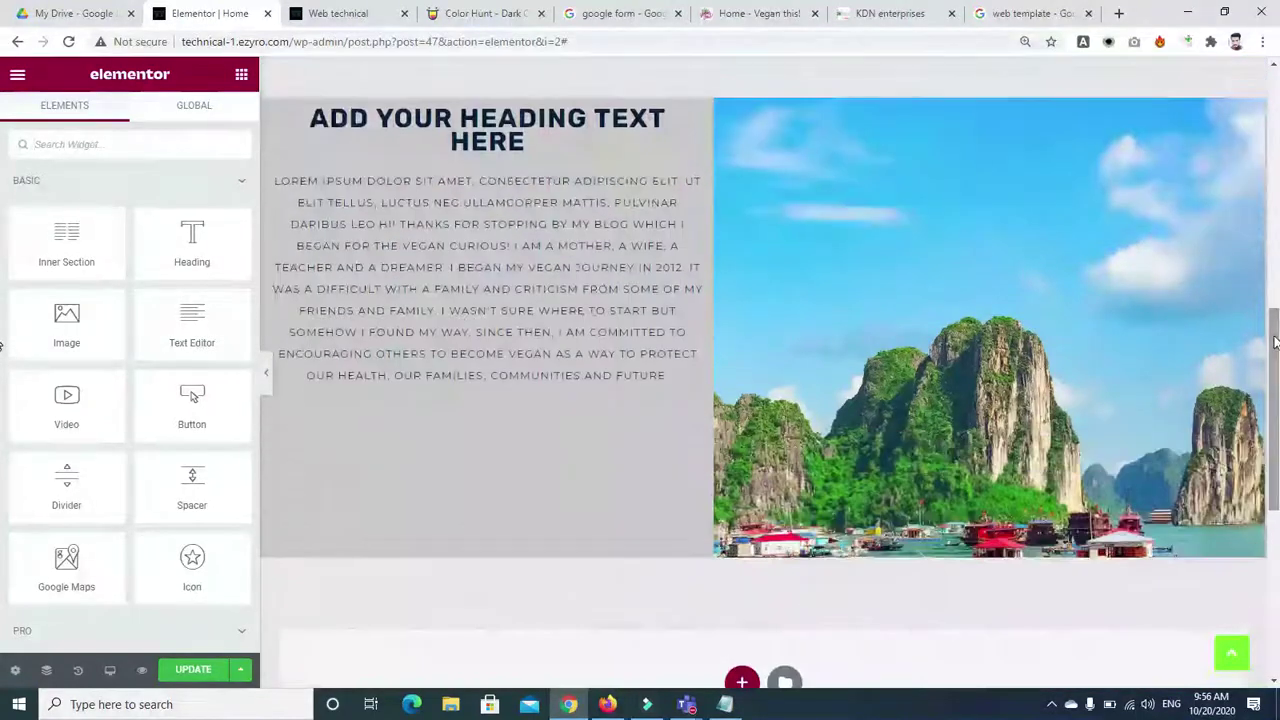
{"action": "left_click", "coordinate": [430, 224]}
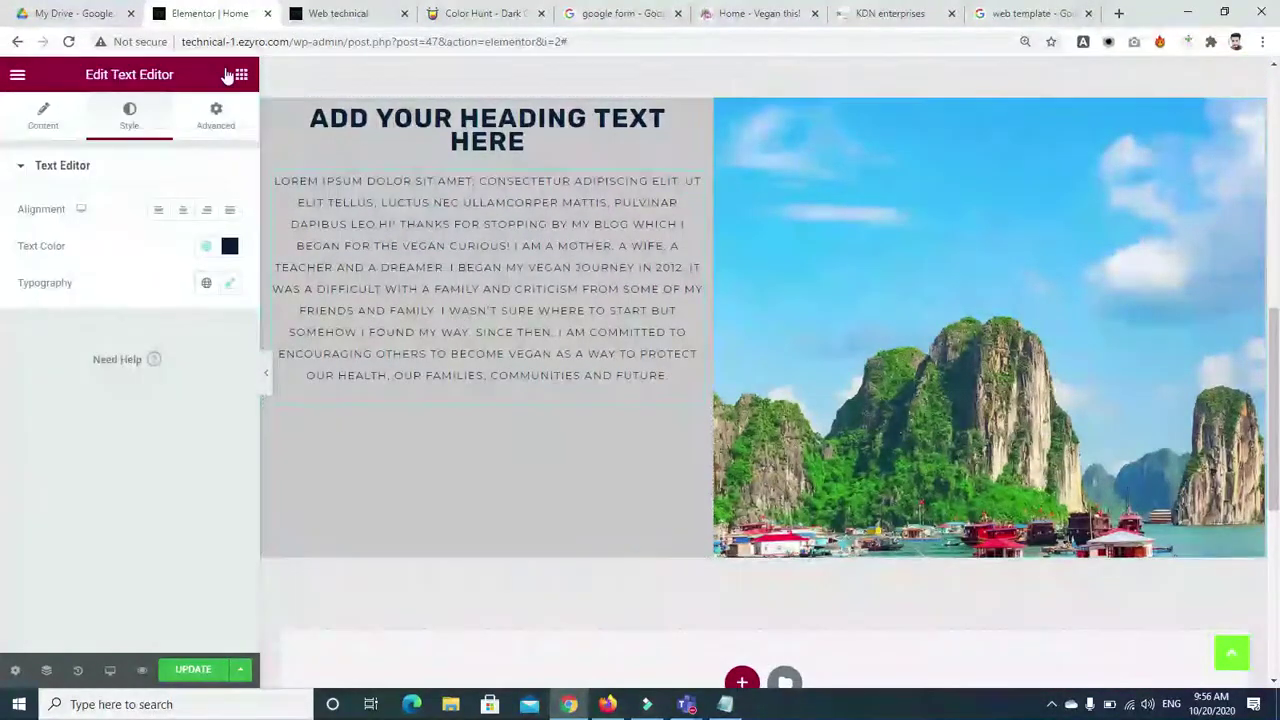
{"action": "left_click", "coordinate": [182, 211]}
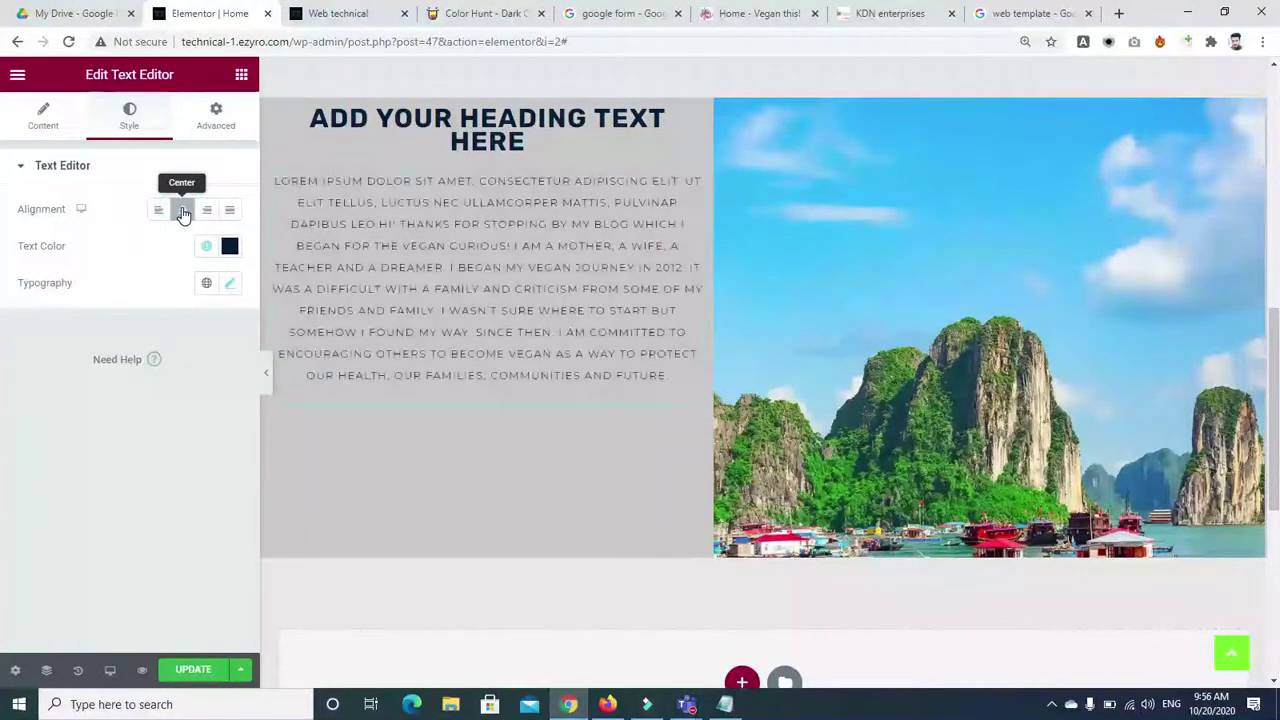
{"action": "left_click", "coordinate": [40, 115]}
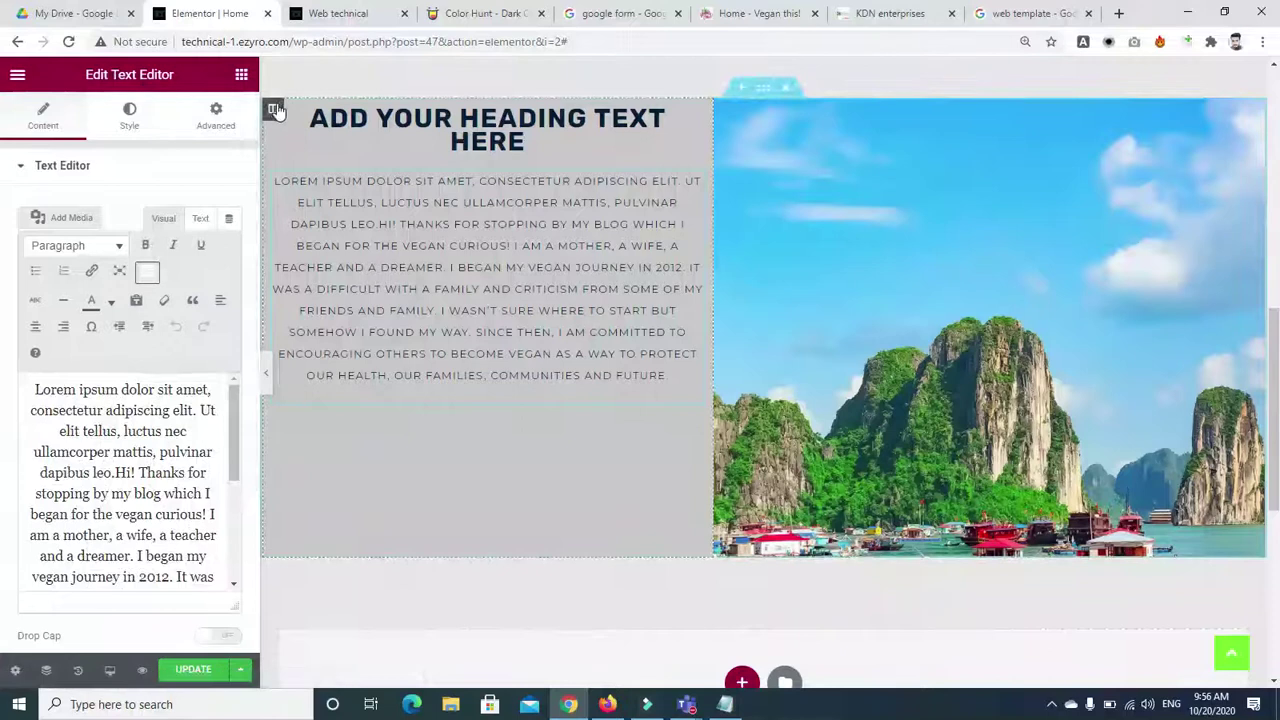
Step: Set the text column's vertical alignment to Middle and update the page
{"action": "left_click", "coordinate": [274, 109]}
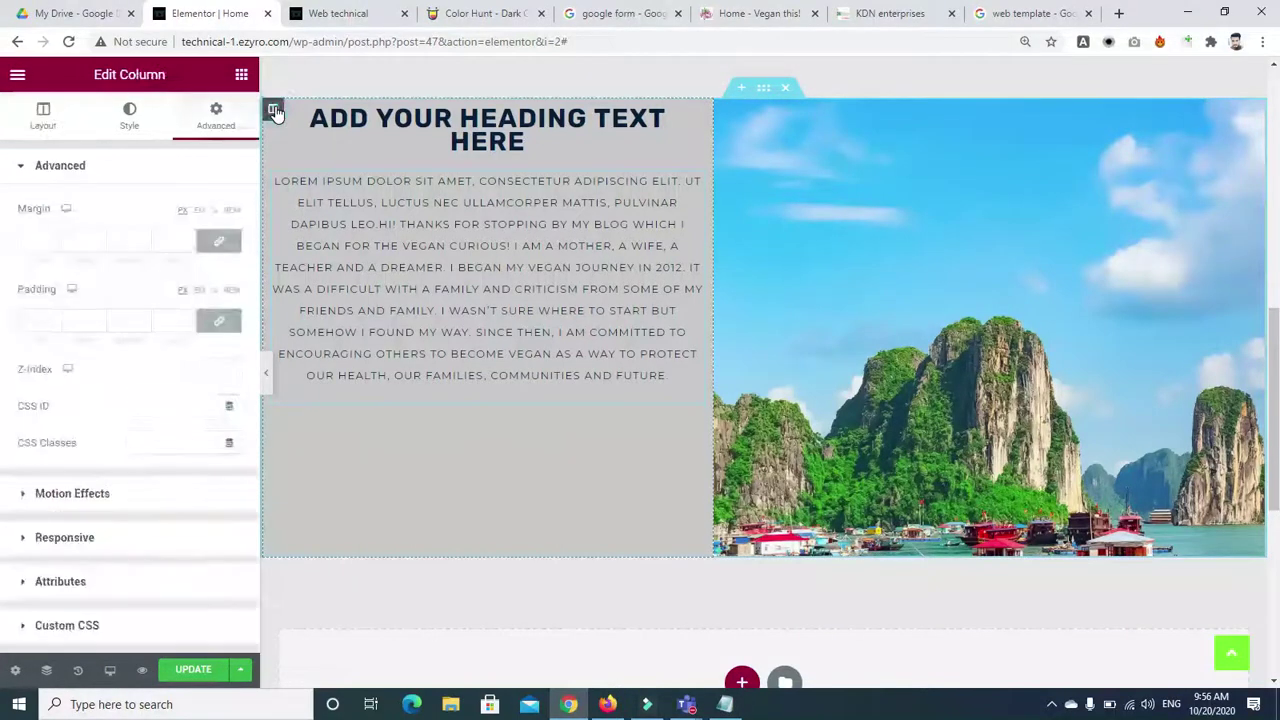
{"action": "left_click", "coordinate": [60, 117]}
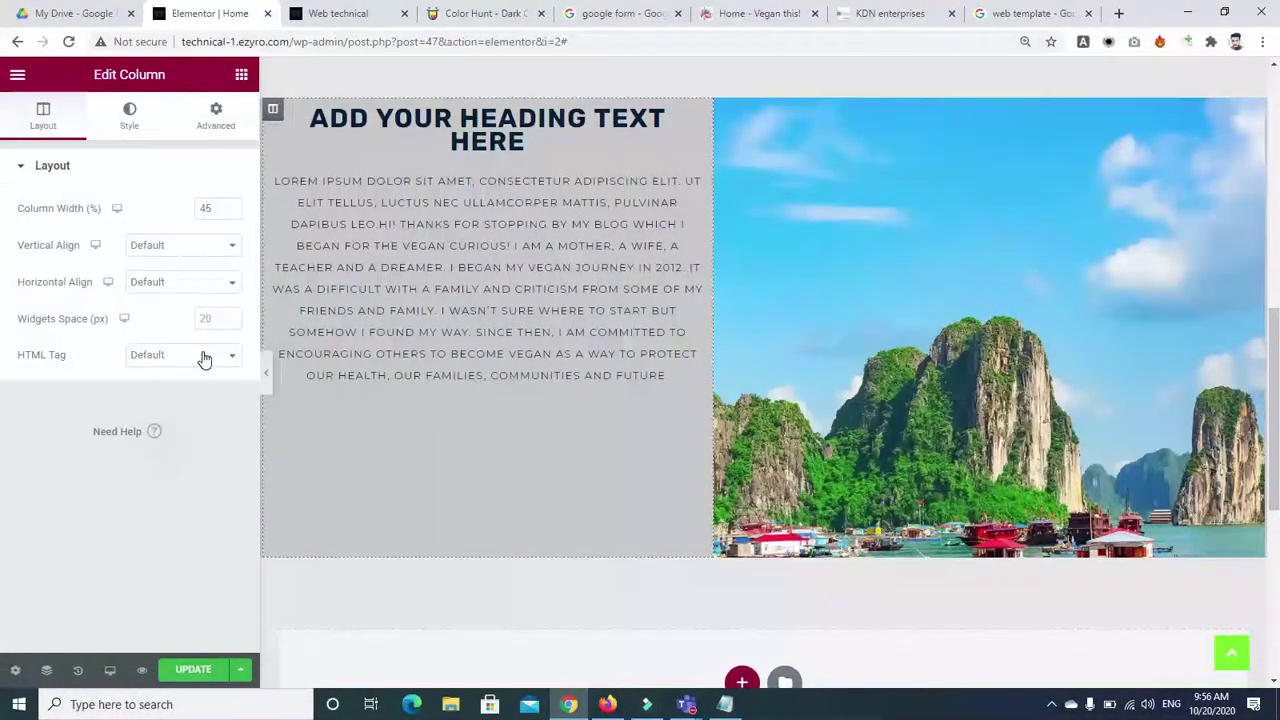
{"action": "left_click", "coordinate": [185, 245]}
{"action": "left_click", "coordinate": [170, 289]}
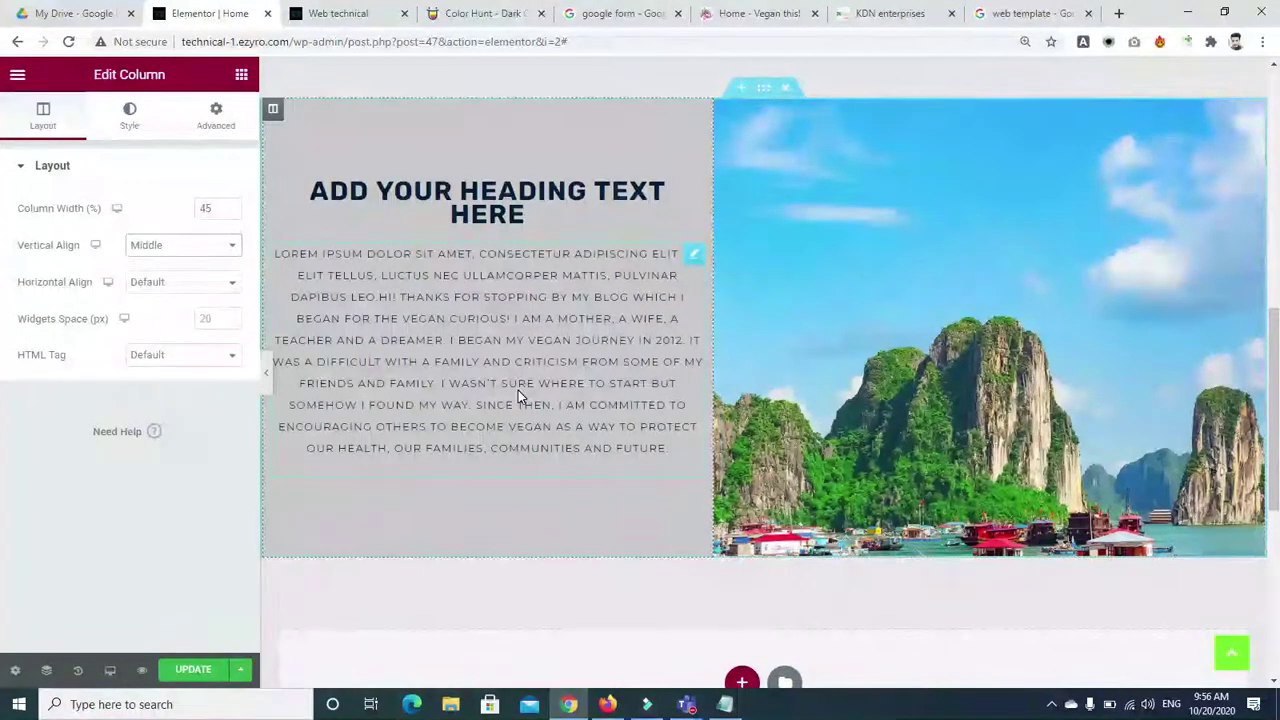
{"action": "left_click", "coordinate": [190, 669]}
Step: Reload the live Web technical site and examine the two-column section down to the footer
{"action": "left_click", "coordinate": [342, 14]}
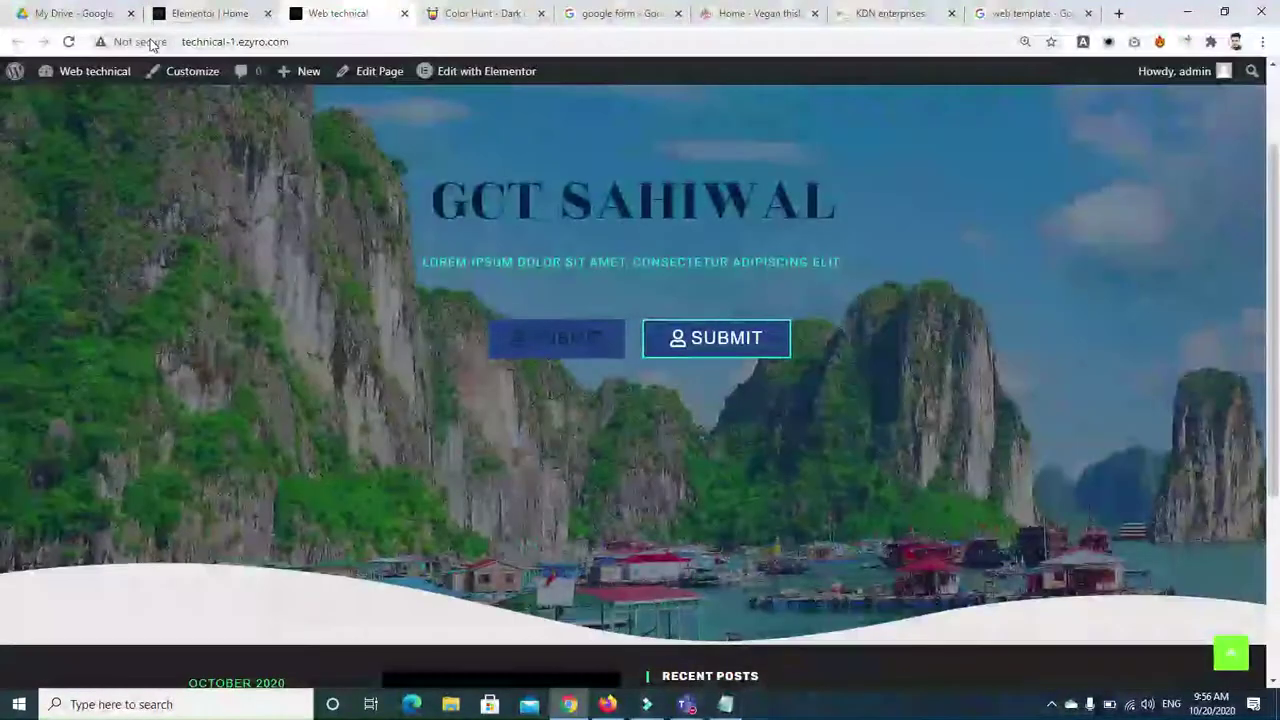
{"action": "left_click", "coordinate": [69, 44]}
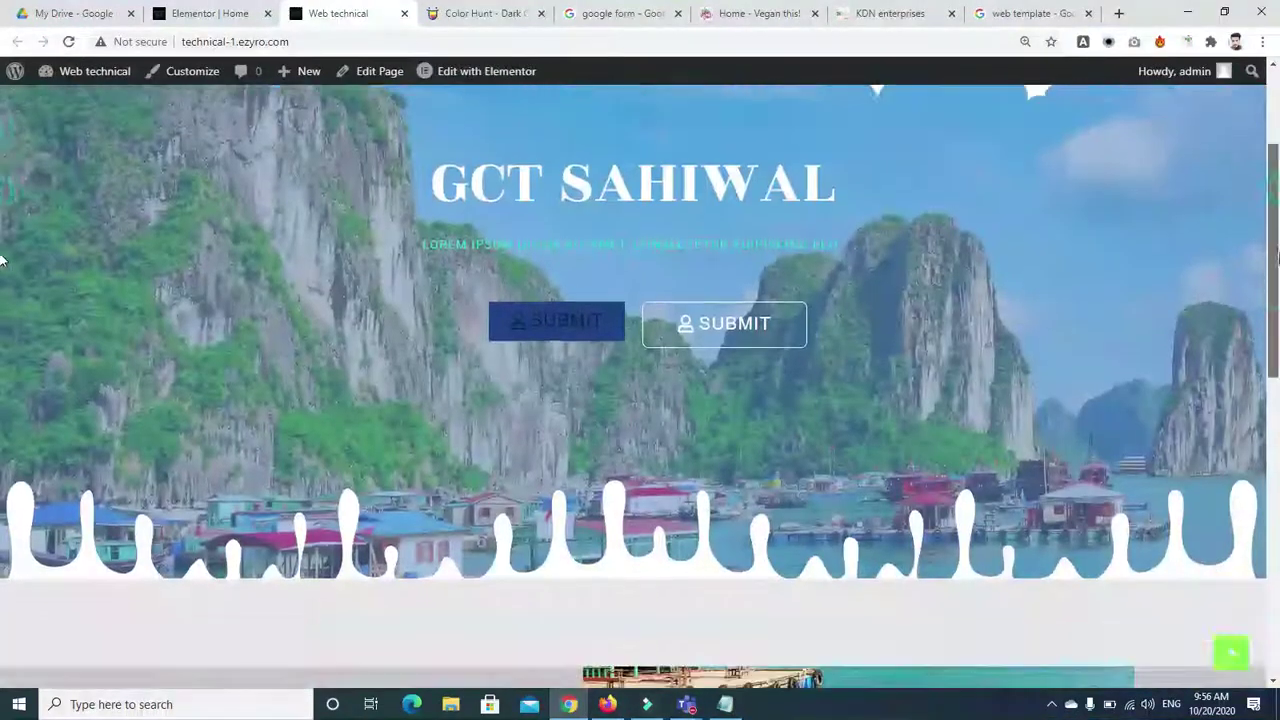
{"action": "scroll", "coordinate": [1278, 258], "scroll_direction": "down", "scroll_amount": 5}
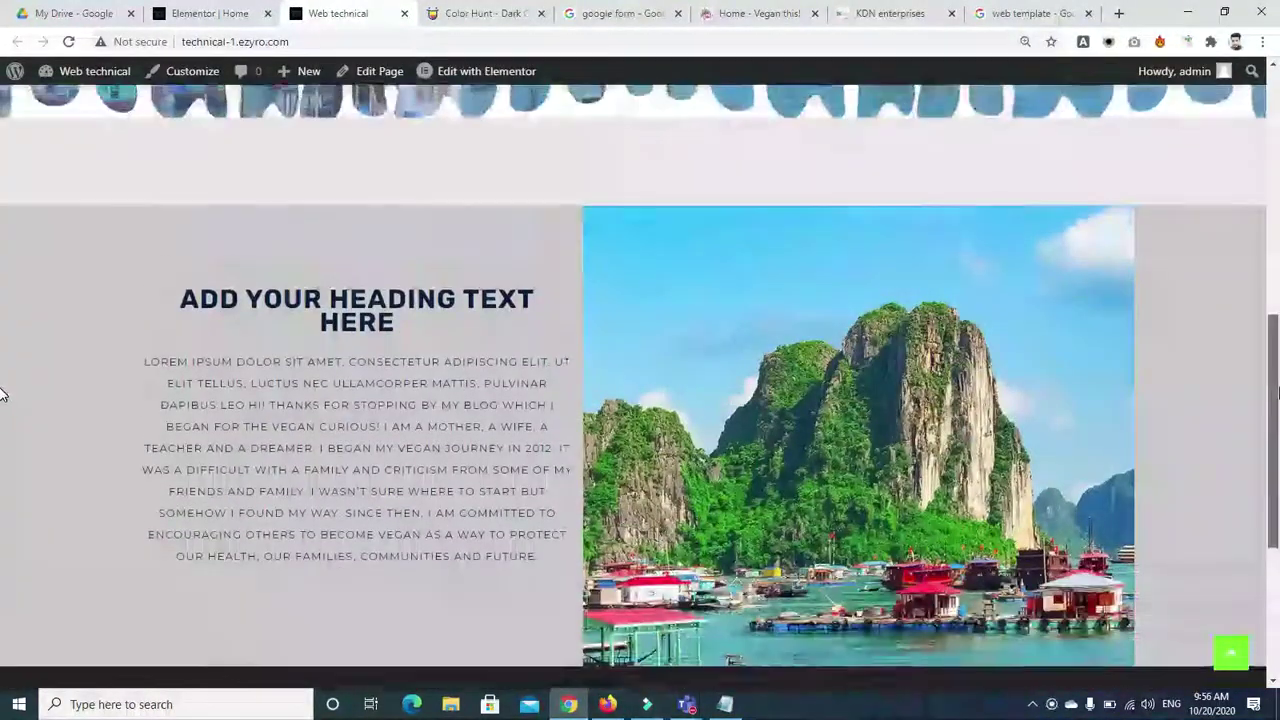
{"action": "left_click_drag", "start_coordinate": [1278, 393], "coordinate": [1278, 447]}
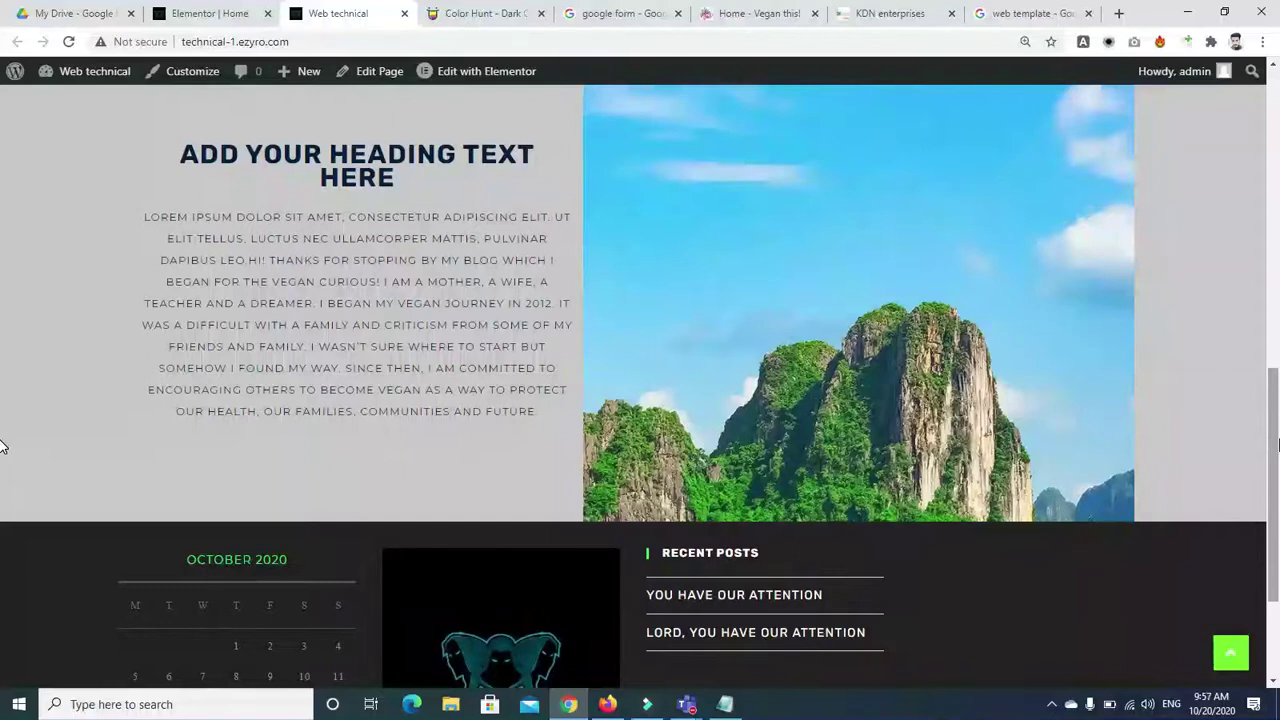
Step: Back in the Elementor editor, set the two-column section's minimum height to 621 px and update the page
{"action": "left_click", "coordinate": [195, 13]}
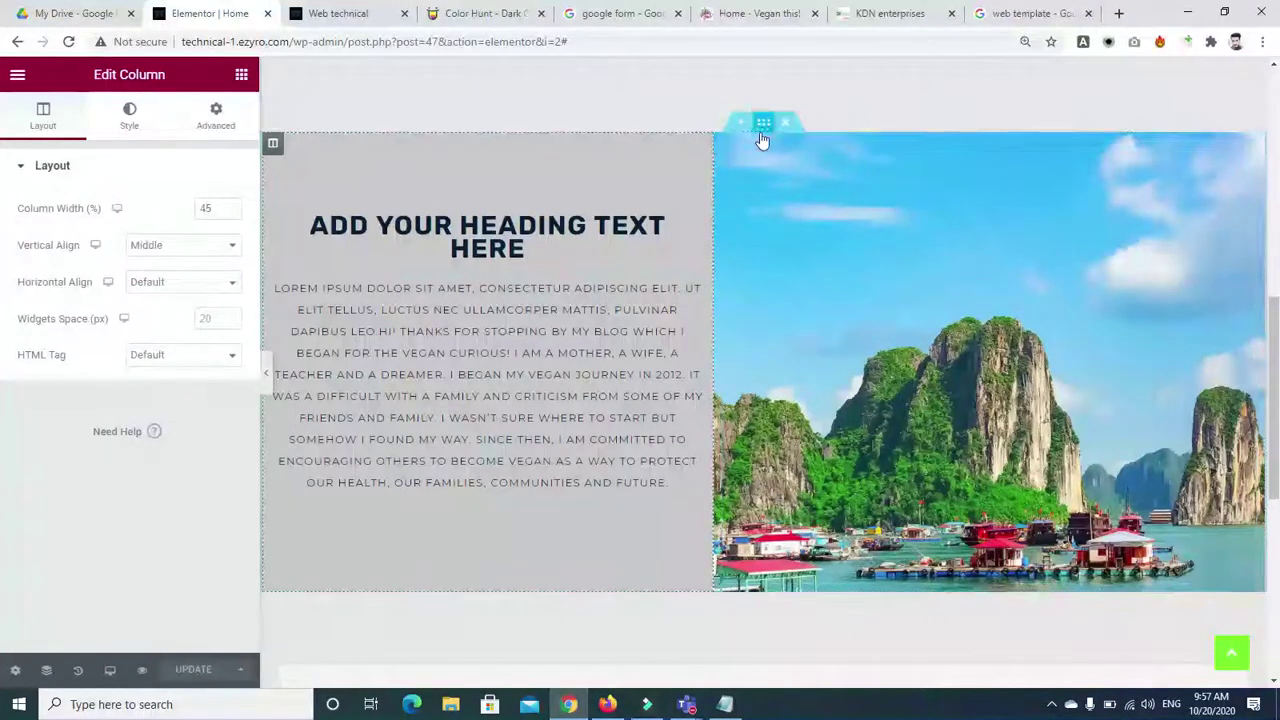
{"action": "left_click", "coordinate": [763, 123]}
{"action": "left_click_drag", "start_coordinate": [75, 397], "coordinate": [85, 399]}
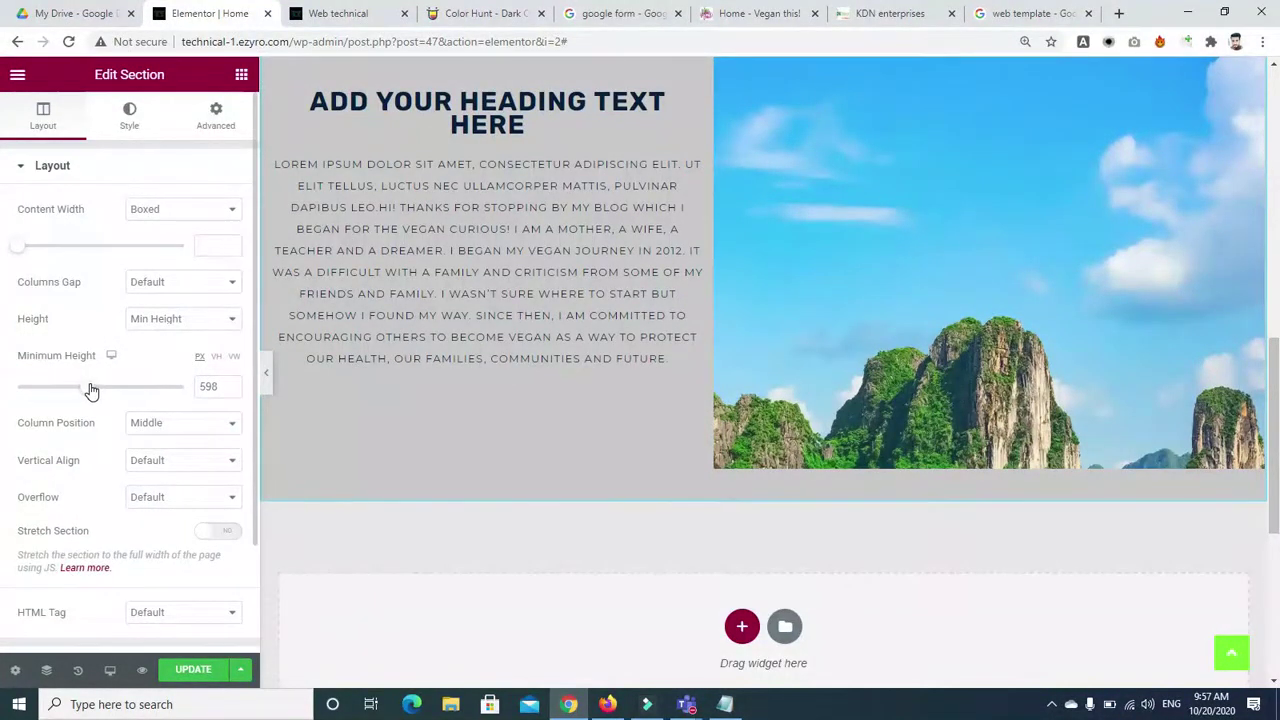
{"action": "left_click_drag", "start_coordinate": [90, 393], "coordinate": [93, 396]}
{"action": "left_click", "coordinate": [188, 676]}
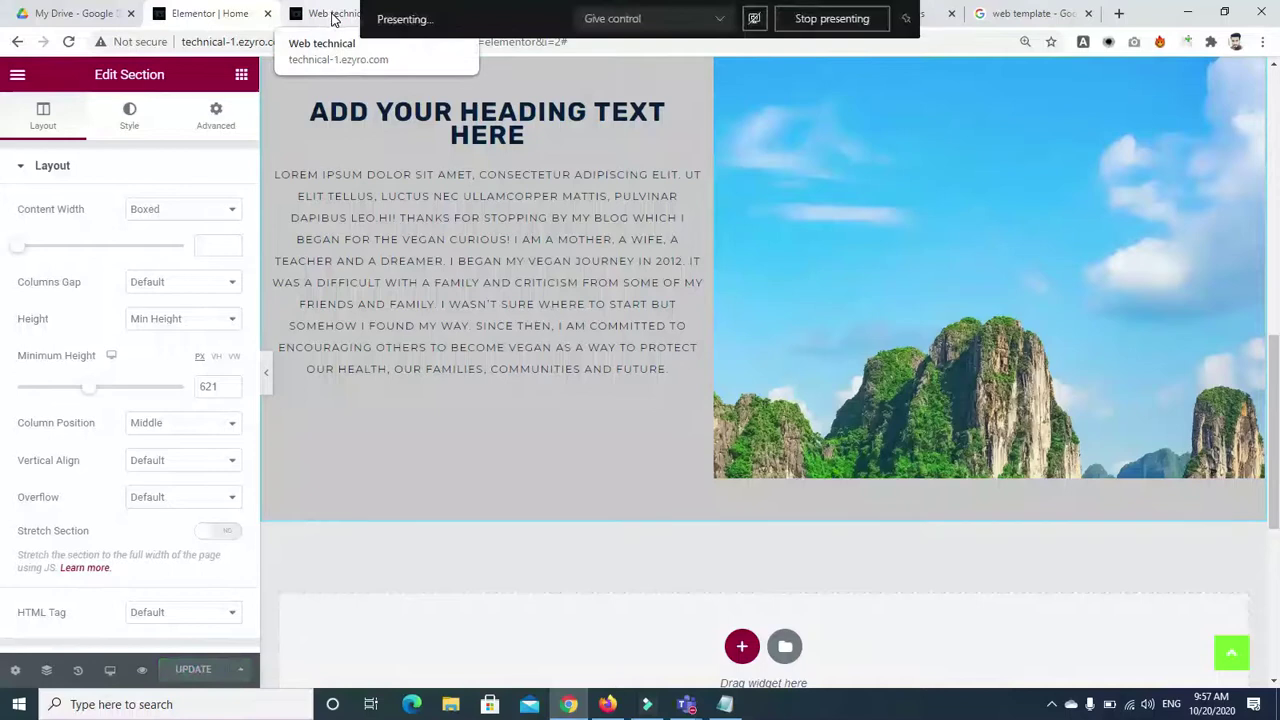
Step: Reload the live site, check the spacing around the section's photo, and return to the Elementor editor
{"action": "left_click", "coordinate": [330, 12]}
{"action": "left_click", "coordinate": [68, 41]}
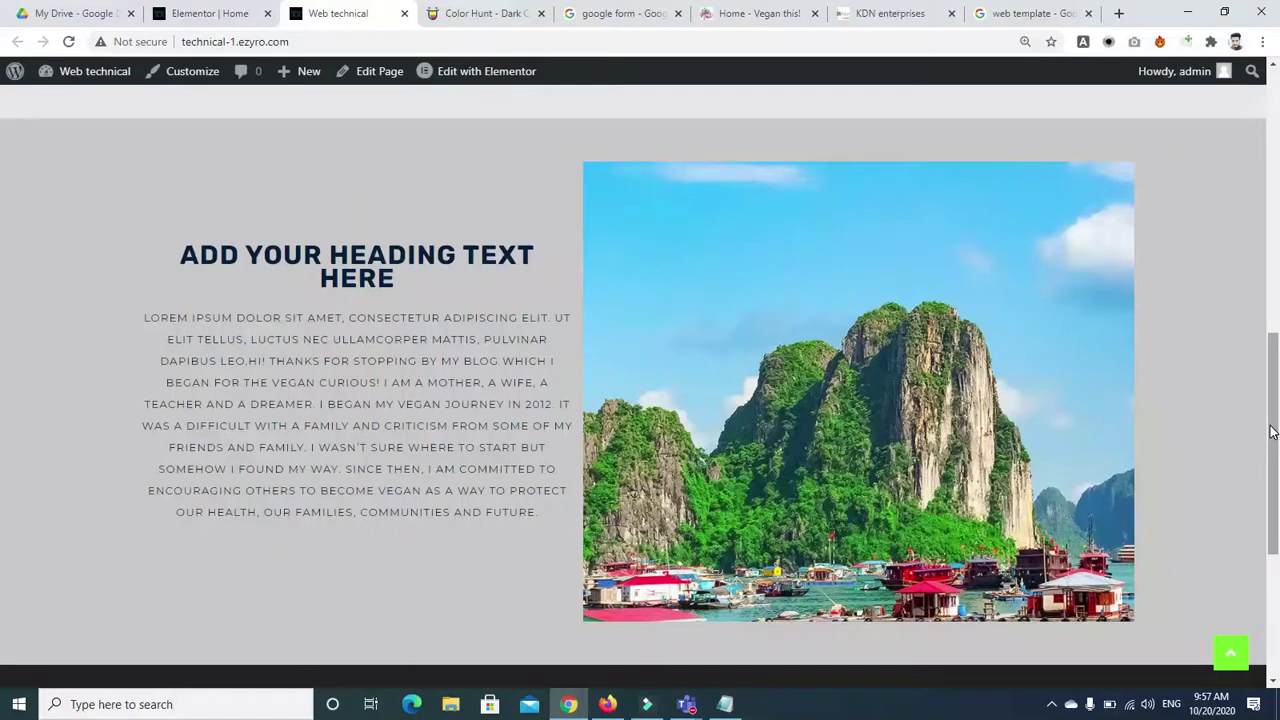
{"action": "left_click", "coordinate": [183, 16]}
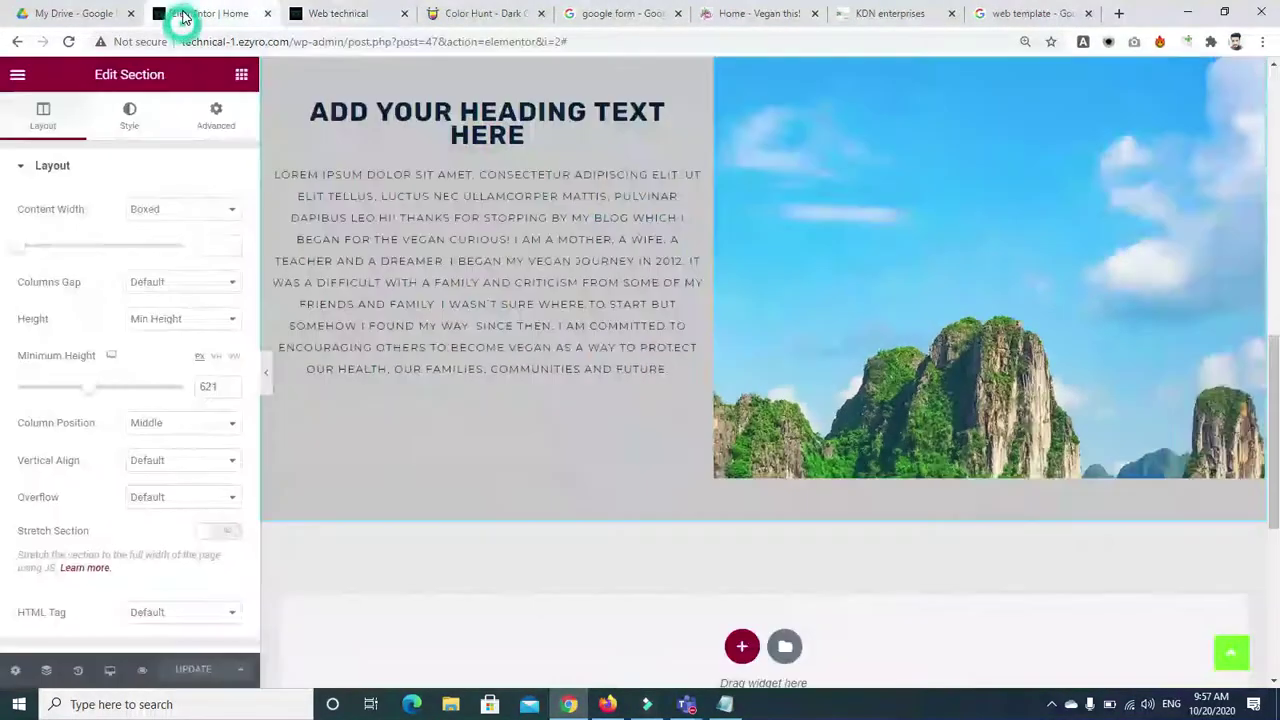
Step: Add a new two-column section with equal columns below the grey photo section
{"action": "scroll", "coordinate": [1146, 334], "scroll_direction": "down", "scroll_amount": 4}
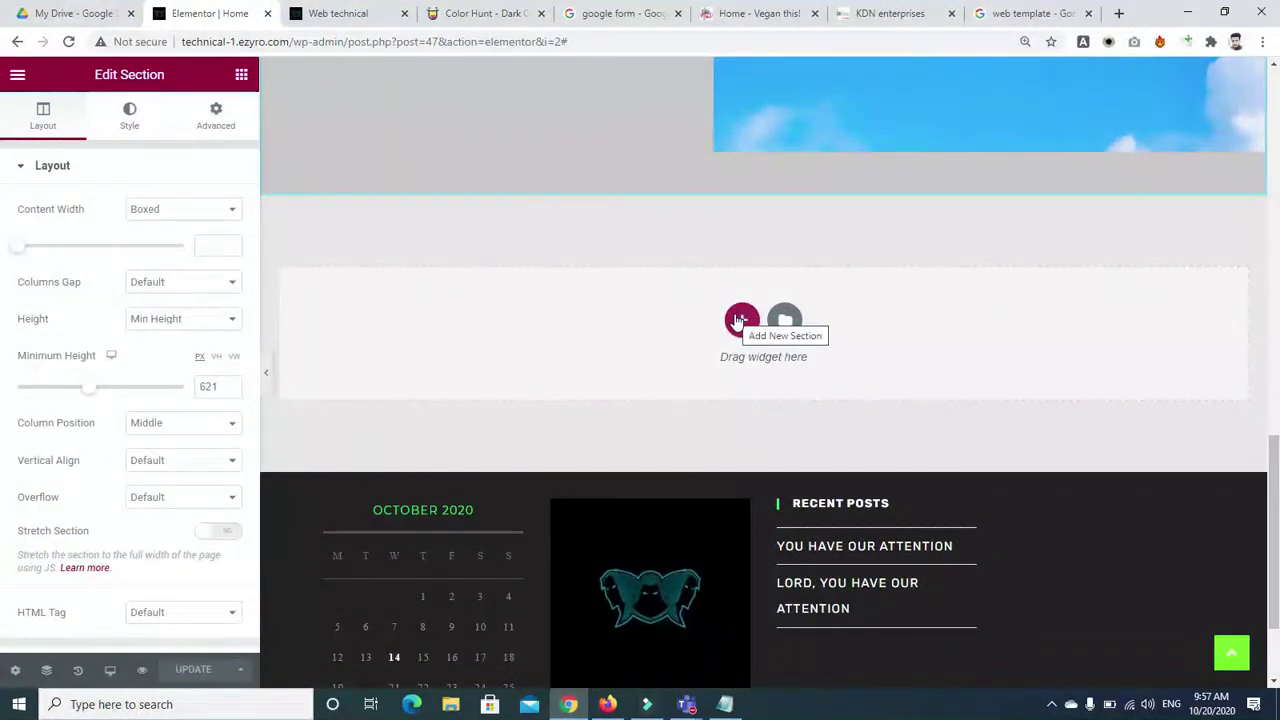
{"action": "left_click", "coordinate": [738, 320]}
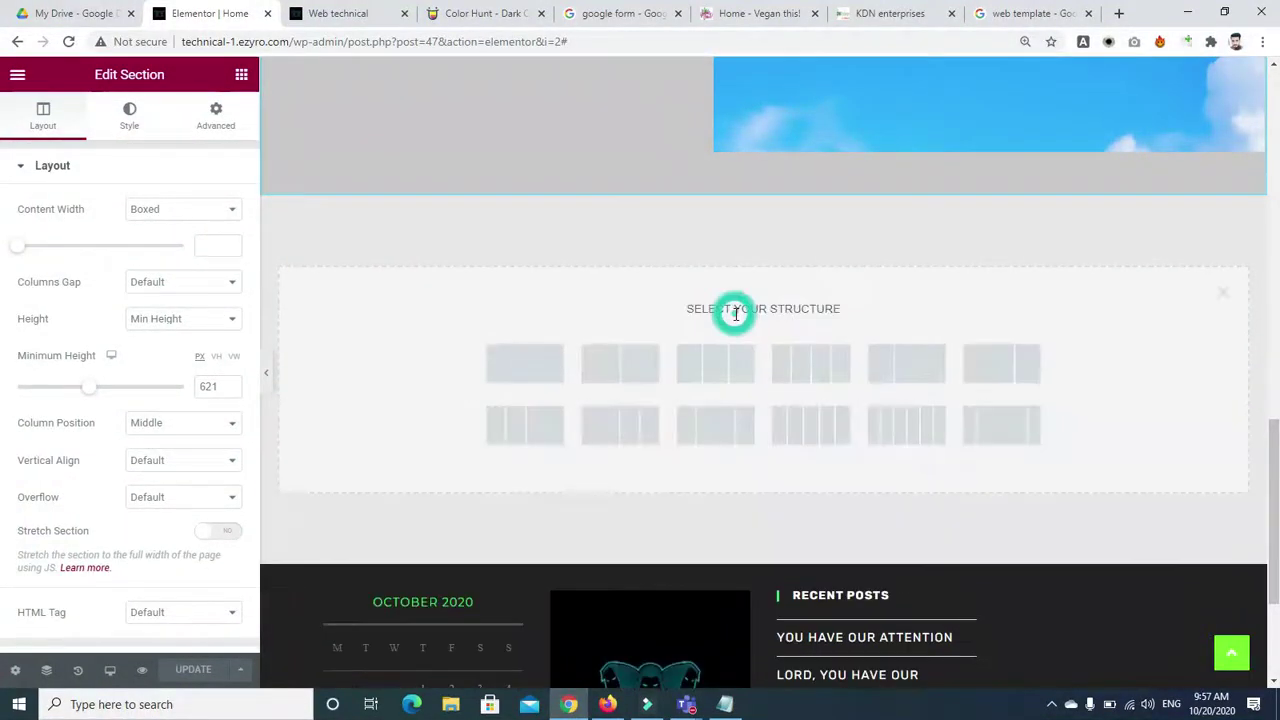
{"action": "left_click", "coordinate": [620, 364]}
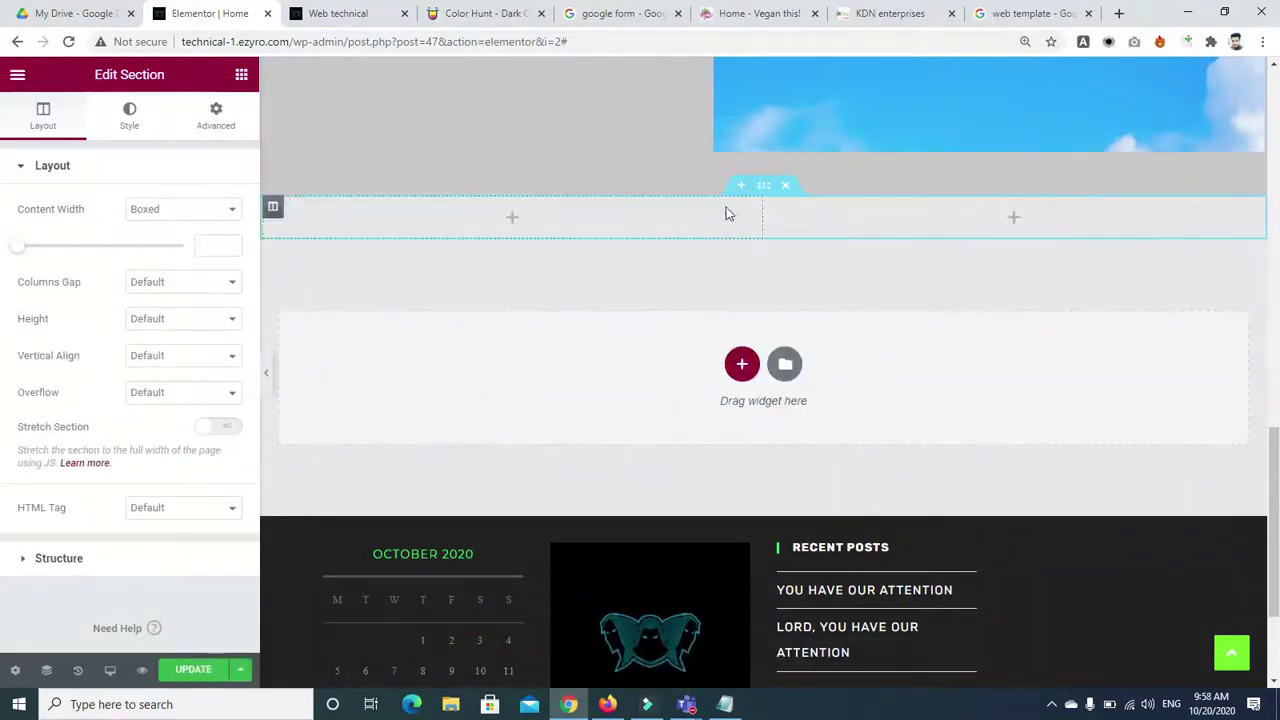
Step: Try placing a Spacer widget in its own section and reordering it around the new two-column section
{"action": "left_click", "coordinate": [240, 75]}
{"action": "left_click_drag", "start_coordinate": [192, 495], "coordinate": [760, 391]}
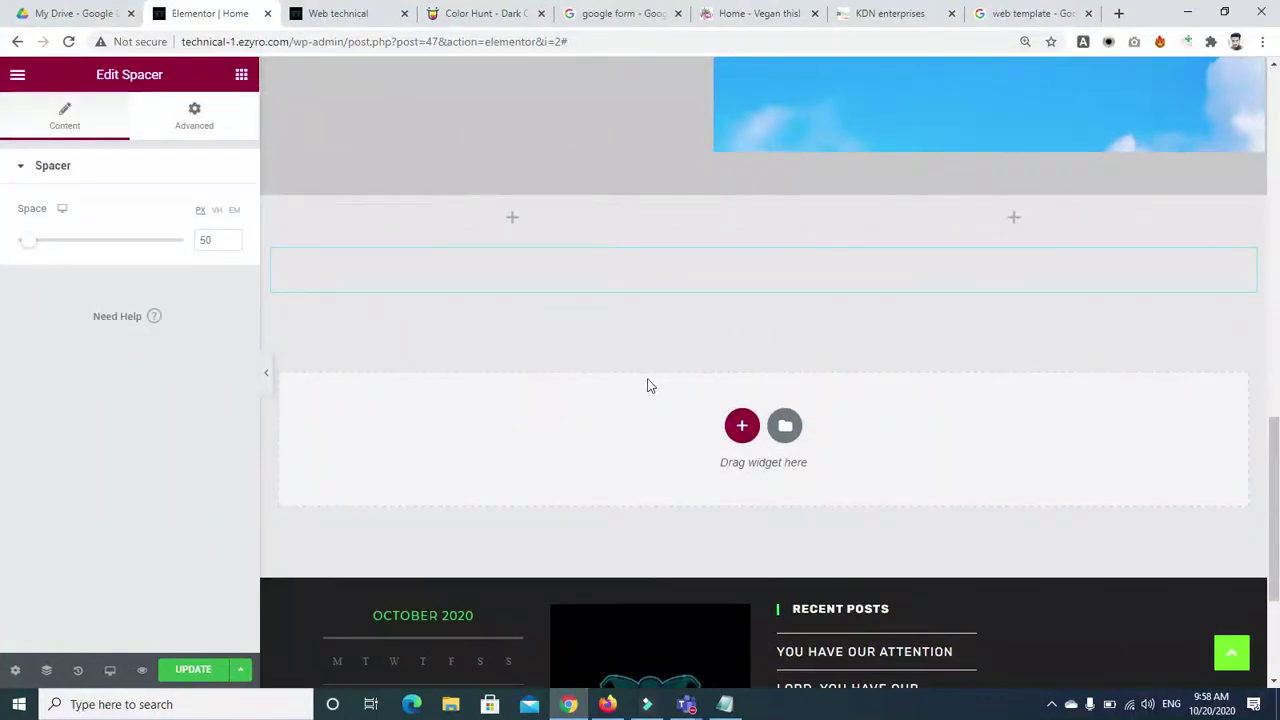
{"action": "mouse_move", "coordinate": [720, 271]}
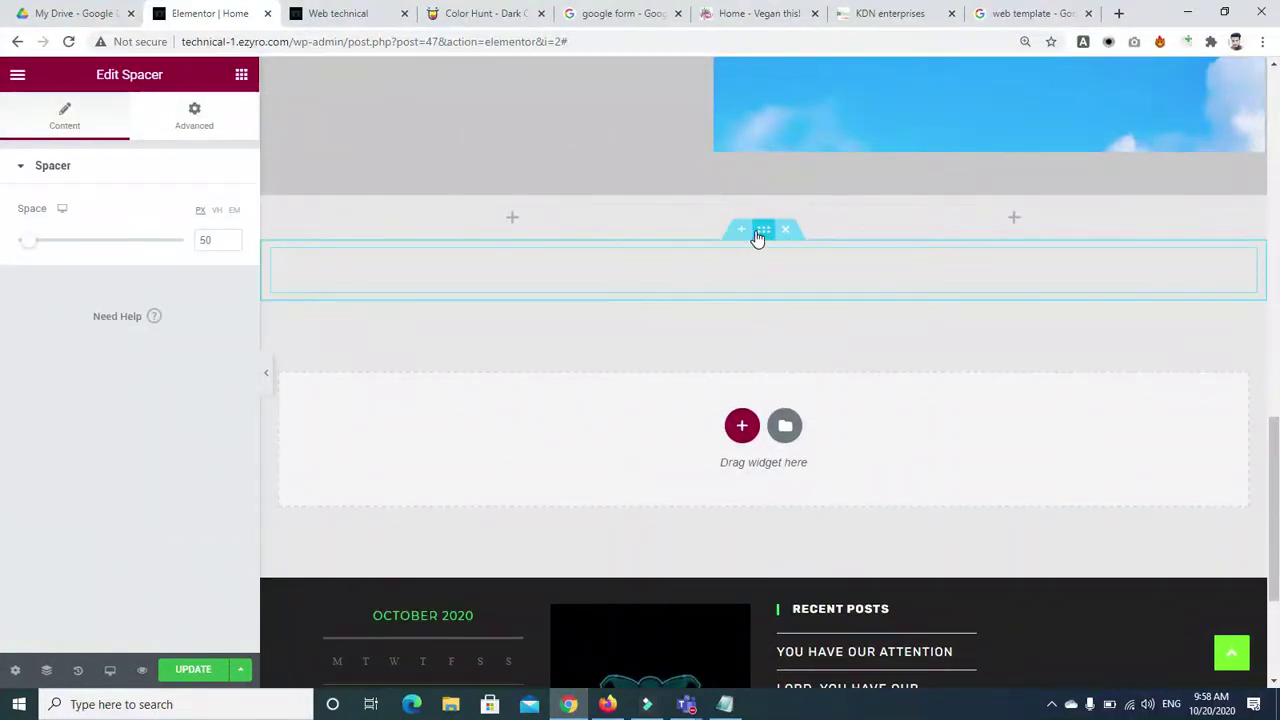
{"action": "mouse_move", "coordinate": [762, 233]}
{"action": "left_mouse_down"}
{"action": "mouse_move", "coordinate": [752, 183]}
{"action": "mouse_move", "coordinate": [760, 246]}
{"action": "mouse_move", "coordinate": [765, 211]}
{"action": "left_mouse_up"}
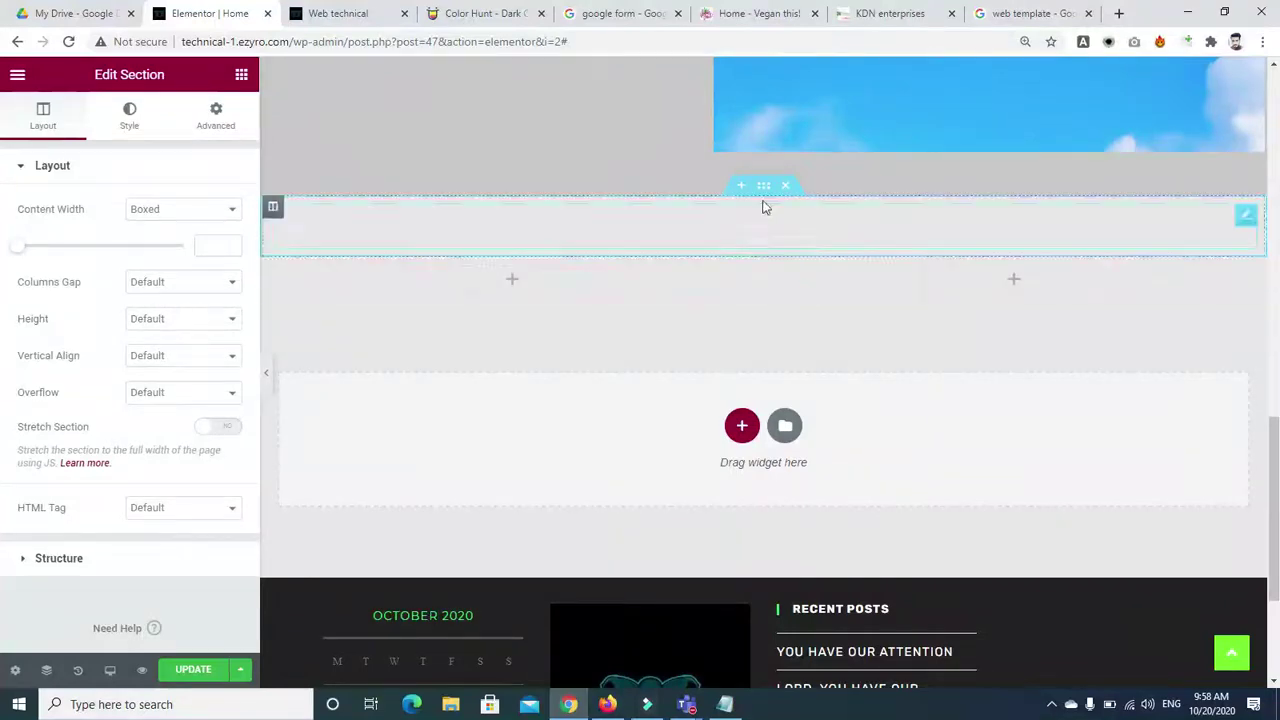
{"action": "left_click_drag", "start_coordinate": [763, 190], "coordinate": [770, 364]}
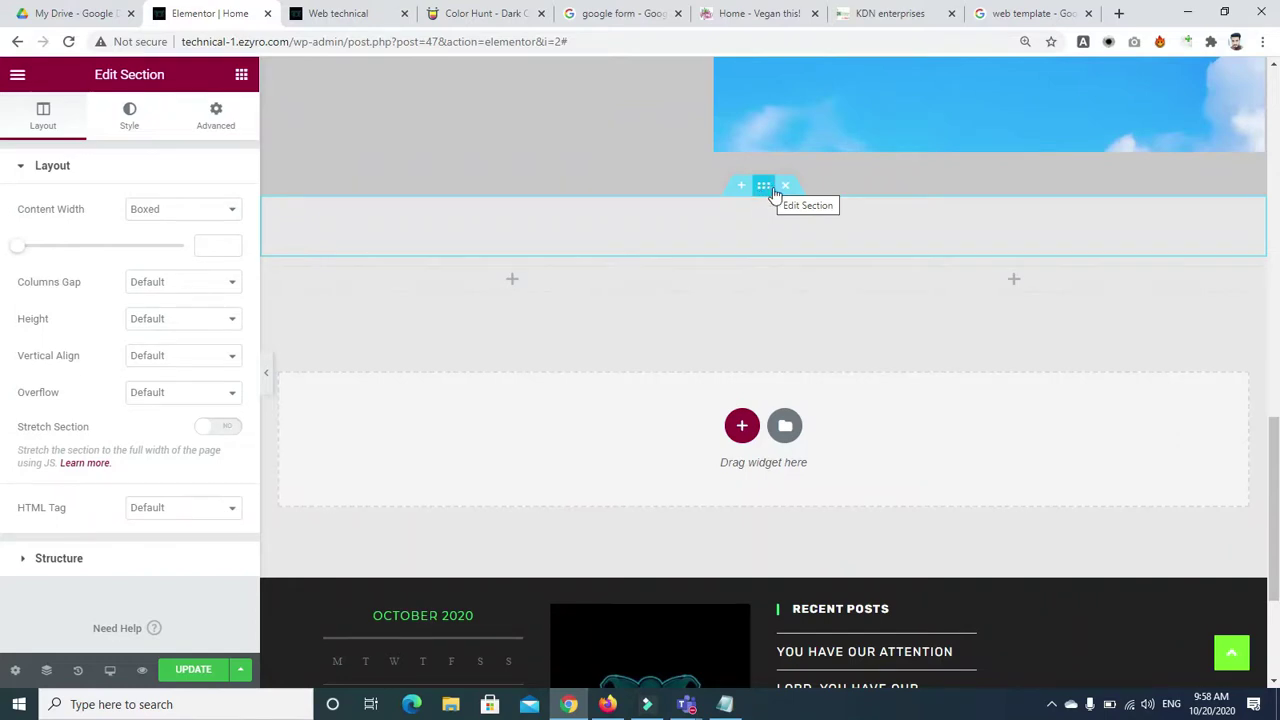
{"action": "mouse_move", "coordinate": [776, 193]}
{"action": "left_mouse_down"}
{"action": "mouse_move", "coordinate": [663, 314]}
{"action": "mouse_move", "coordinate": [697, 233]}
{"action": "mouse_move", "coordinate": [763, 197]}
{"action": "left_mouse_up"}
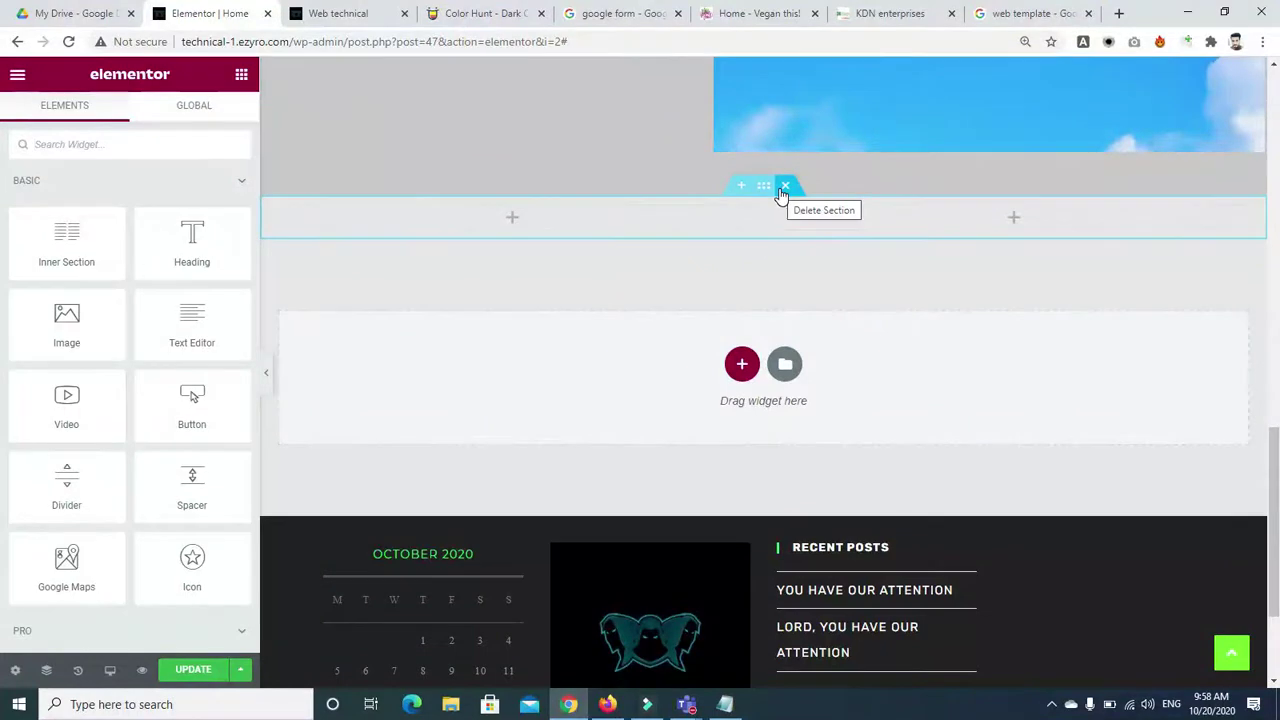
Step: Add a Spacer widget in its own section and move it above the empty two-column section
{"action": "left_click", "coordinate": [181, 135]}
{"action": "type", "text": "sp"}
{"action": "left_click_drag", "start_coordinate": [114, 190], "coordinate": [792, 390]}
{"action": "mouse_move", "coordinate": [743, 248]}
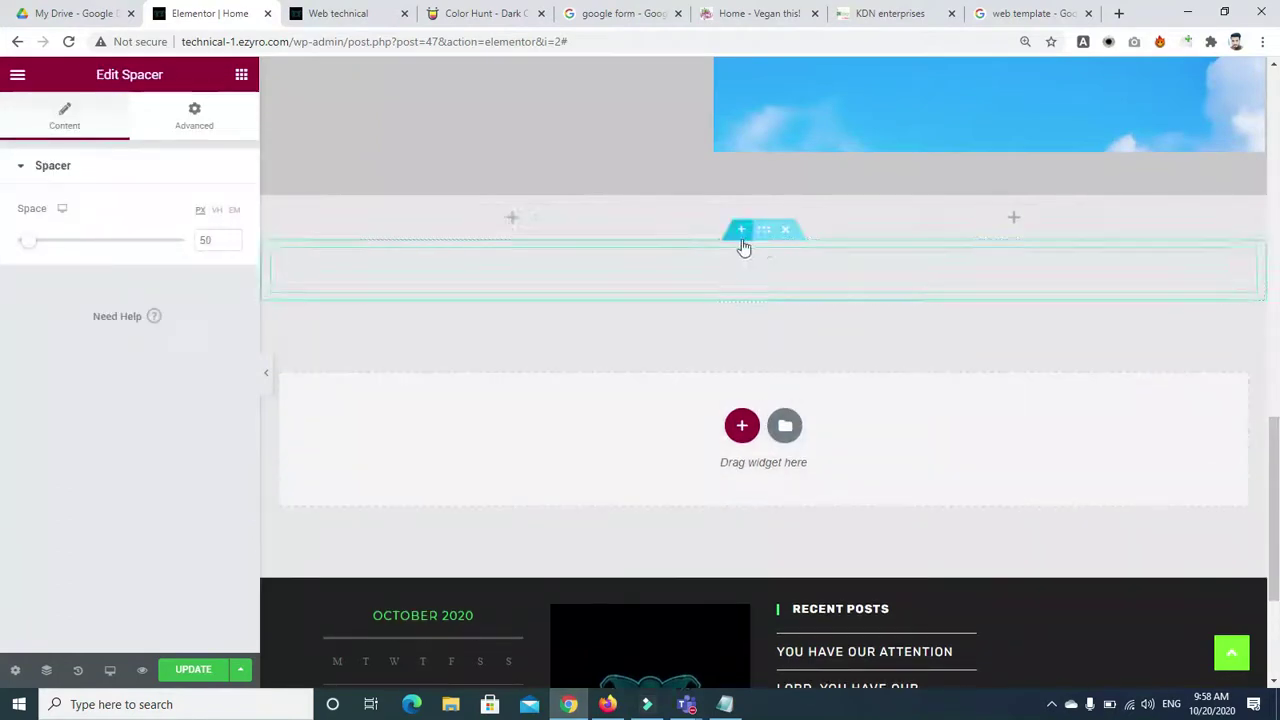
{"action": "left_click_drag", "start_coordinate": [763, 234], "coordinate": [761, 201]}
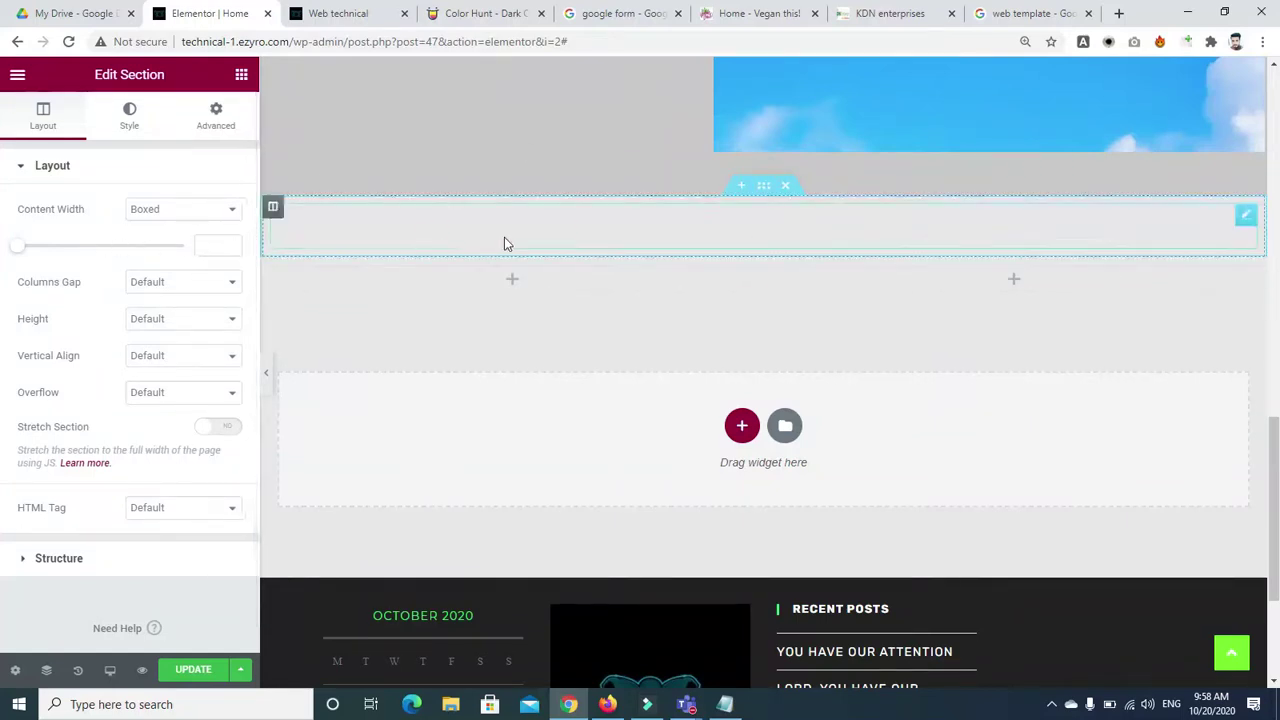
Step: Set the spacer's height to 80 px
{"action": "left_click", "coordinate": [628, 228]}
{"action": "double_click", "coordinate": [207, 239]}
{"action": "key", "text": "BackSpace"}
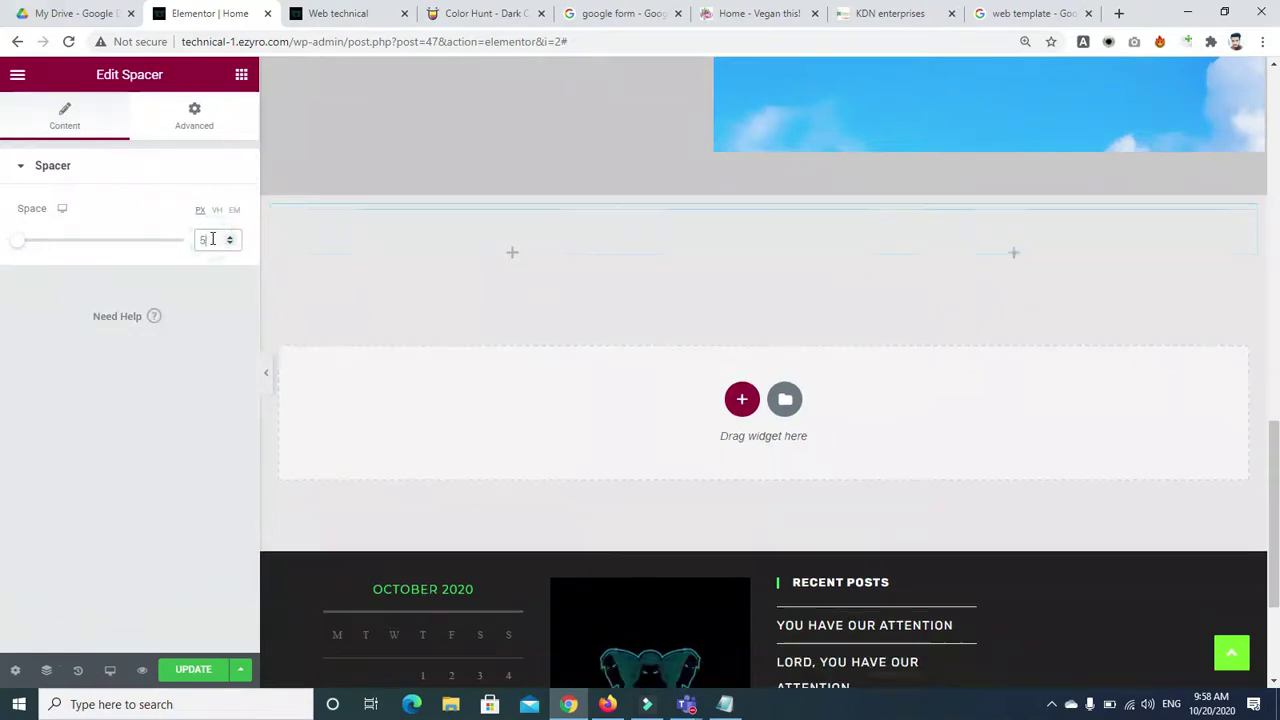
{"action": "type", "text": "80"}
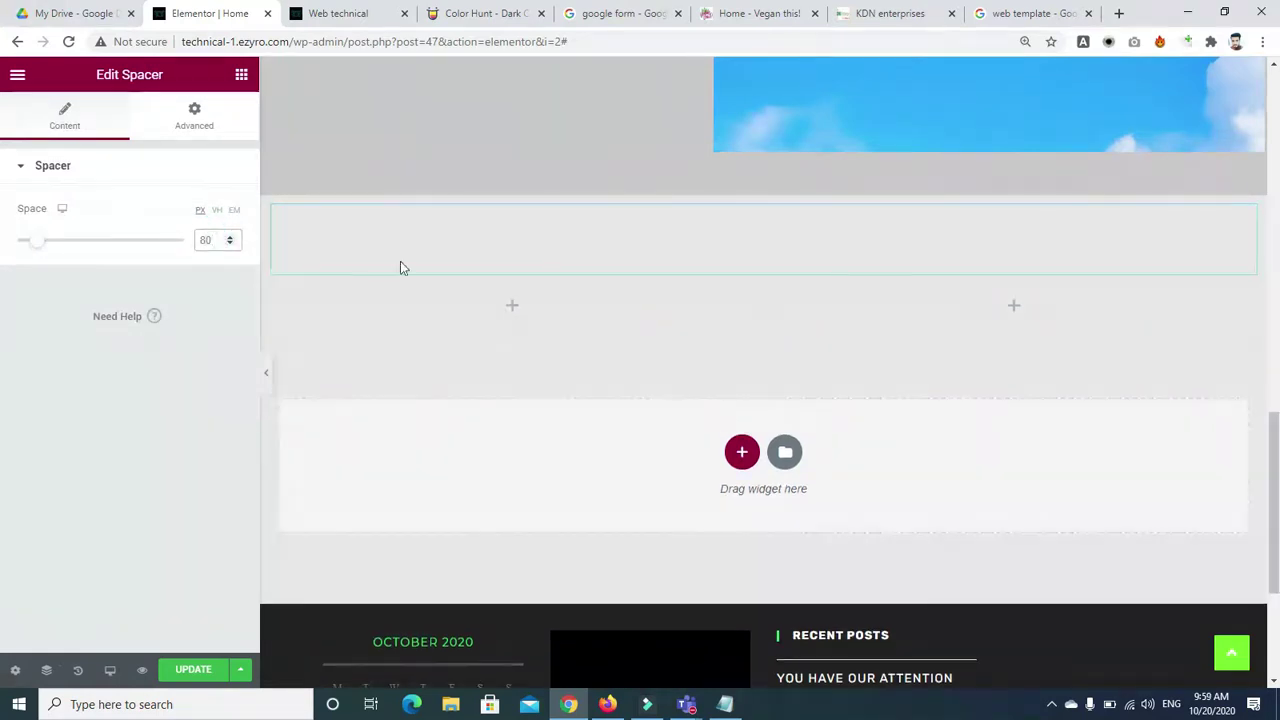
Step: Try moving the grey two-column photo section above the GCT SAHIWAL hero section
{"action": "left_click_drag", "start_coordinate": [1276, 471], "coordinate": [1276, 295]}
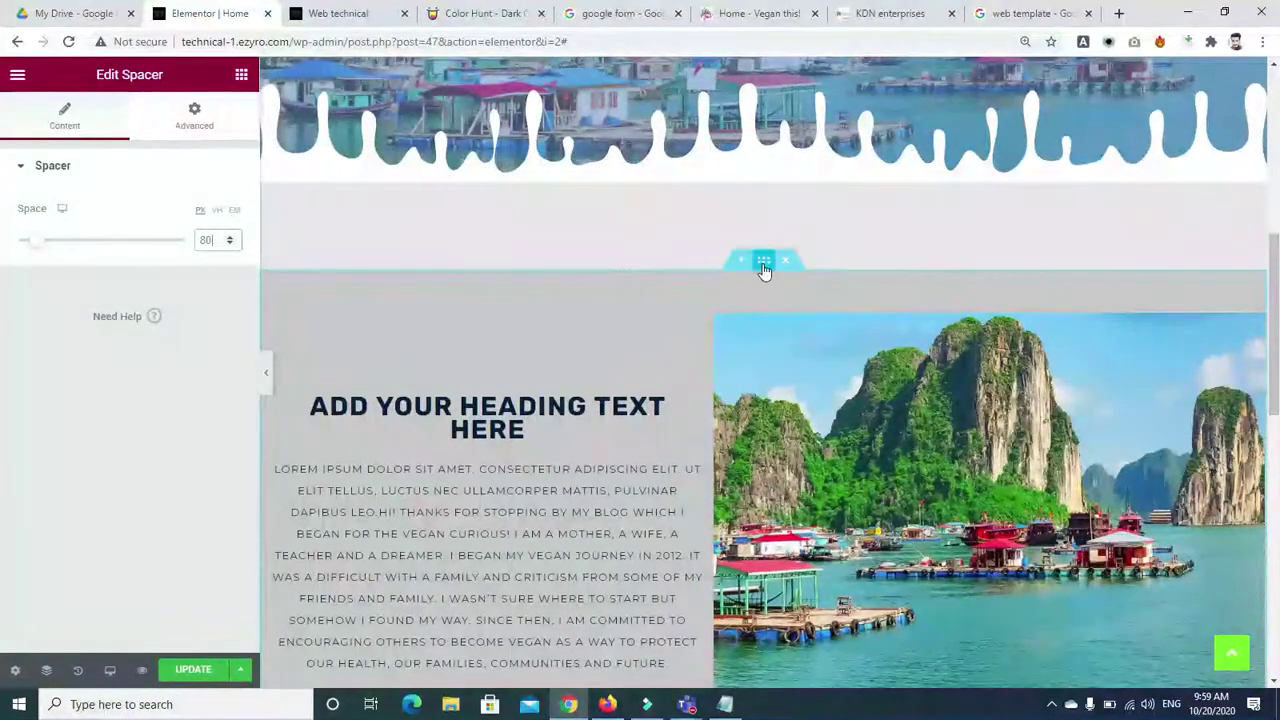
{"action": "left_click", "coordinate": [764, 262]}
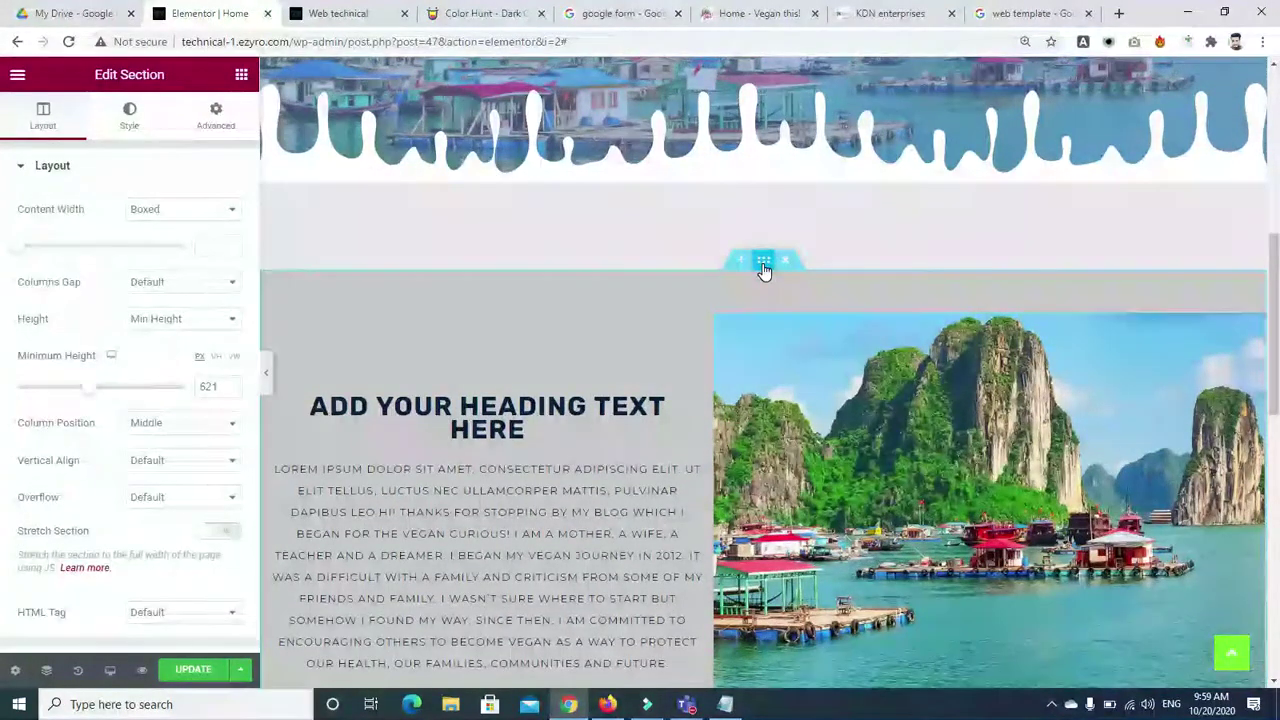
{"action": "left_click_drag", "start_coordinate": [764, 270], "coordinate": [726, 167]}
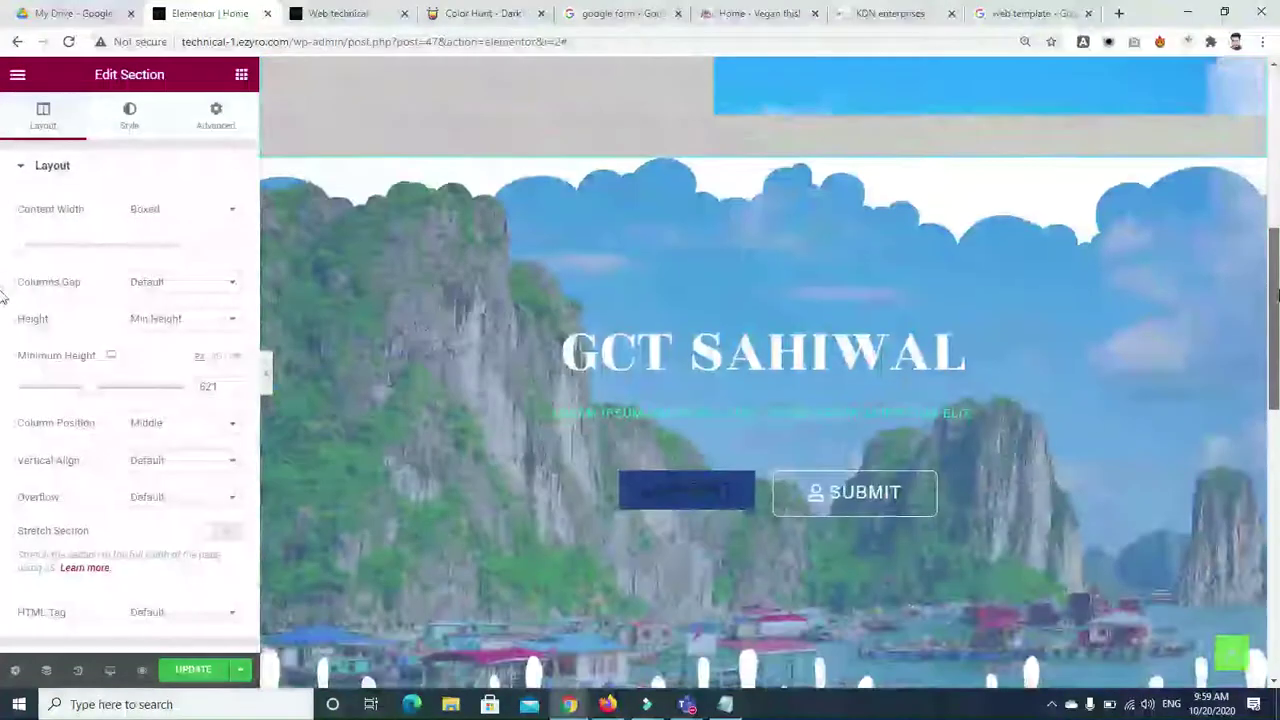
{"action": "left_click_drag", "start_coordinate": [1277, 295], "coordinate": [1278, 505]}
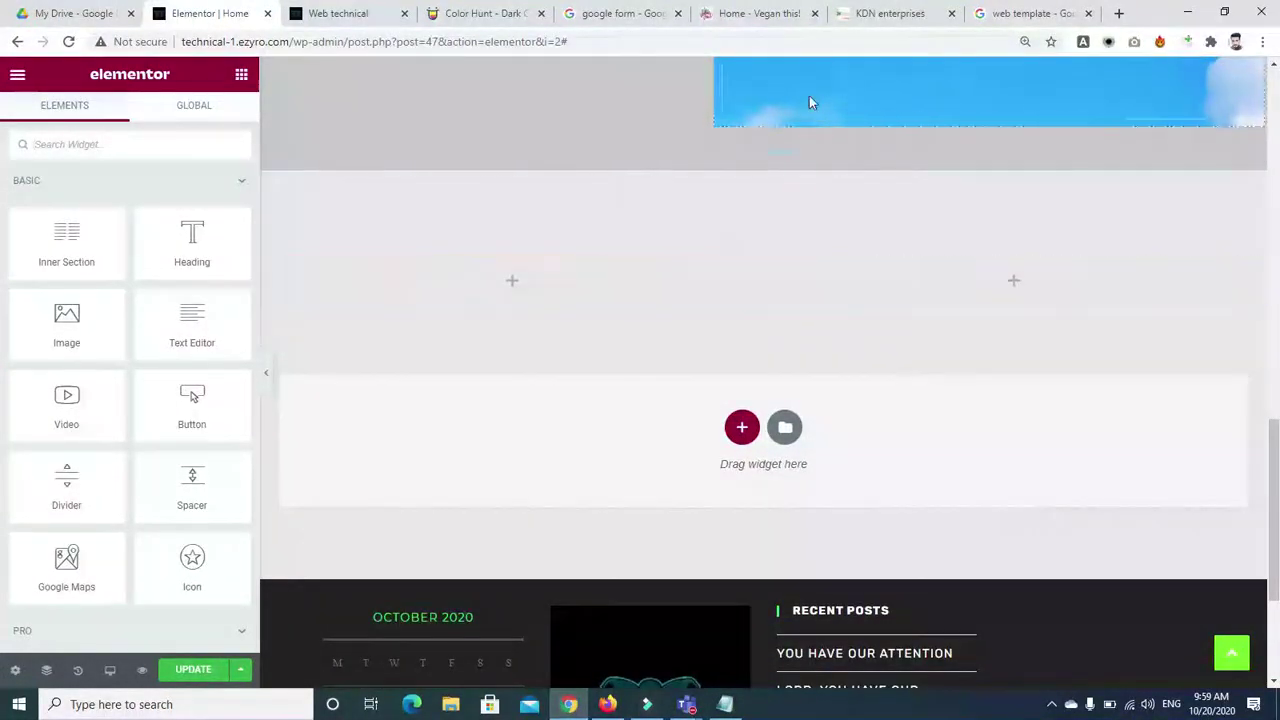
Step: Set the empty two-column section's height to Min Height with a minimum of 476 px
{"action": "mouse_move", "coordinate": [1276, 459]}
{"action": "left_mouse_down"}
{"action": "mouse_move", "coordinate": [1276, 250]}
{"action": "mouse_move", "coordinate": [1277, 466]}
{"action": "left_mouse_up"}
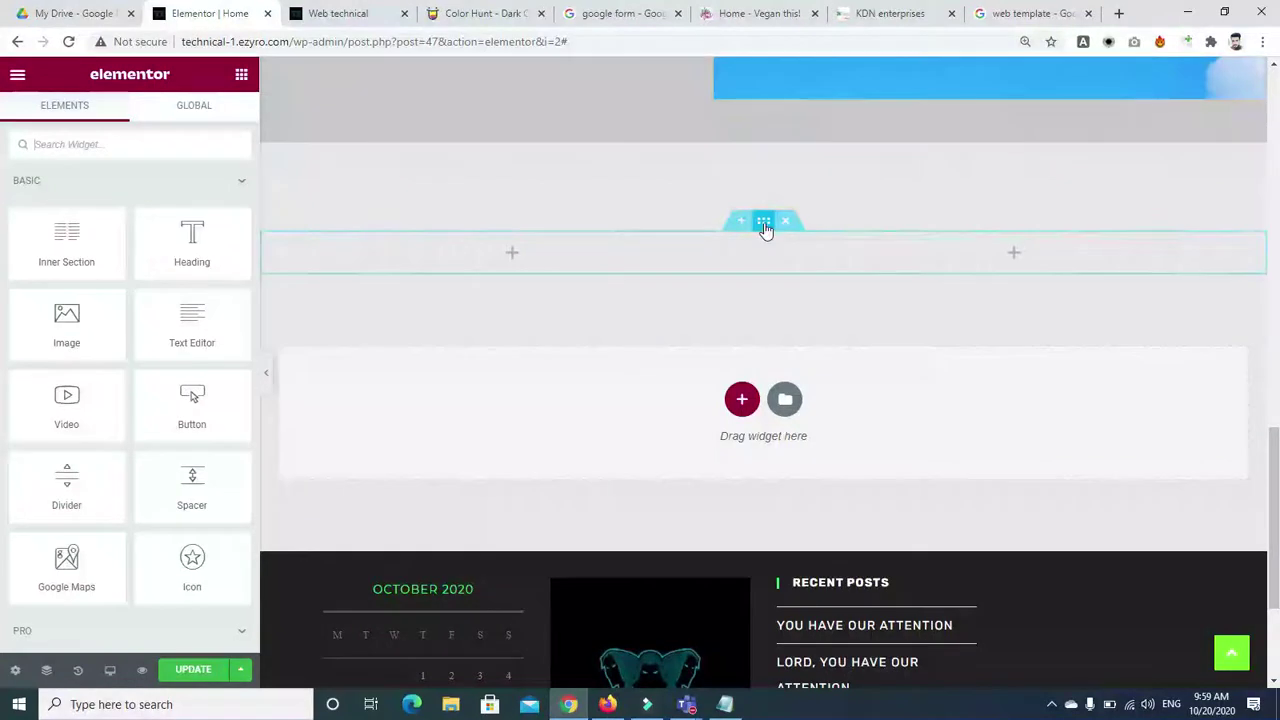
{"action": "left_click", "coordinate": [764, 224]}
{"action": "left_click", "coordinate": [134, 120]}
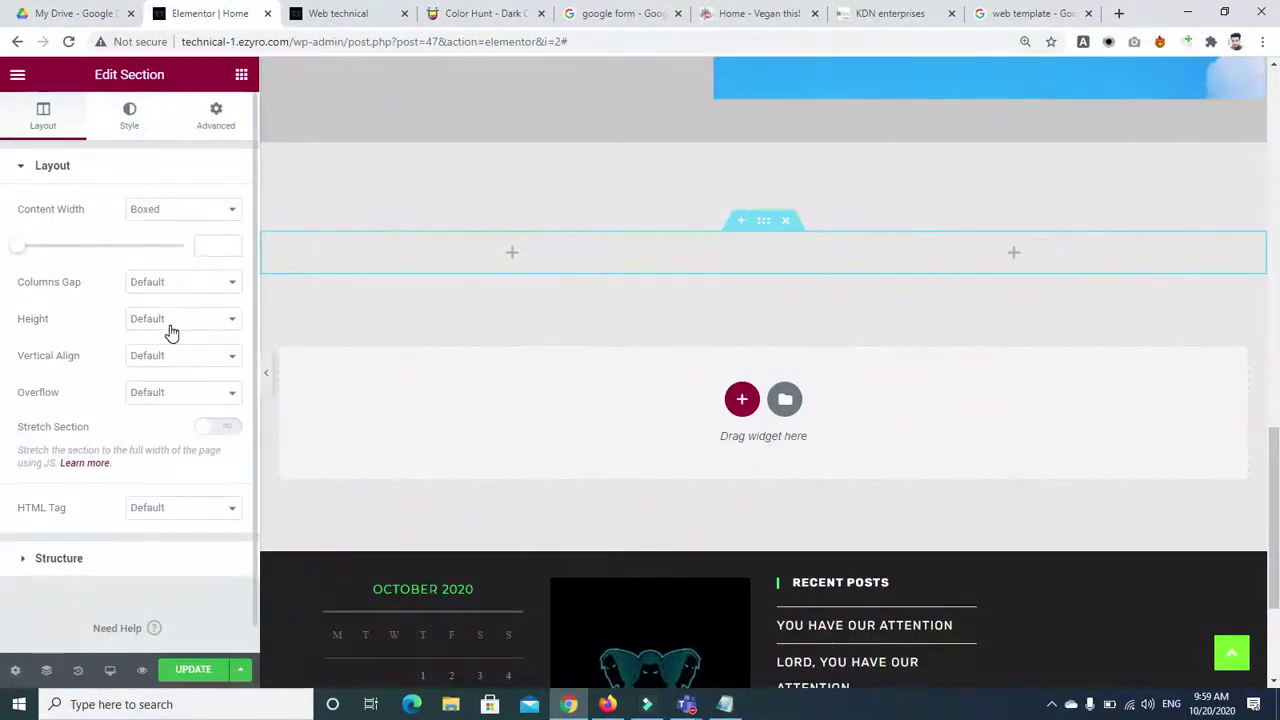
{"action": "left_click", "coordinate": [171, 320]}
{"action": "left_click", "coordinate": [166, 367]}
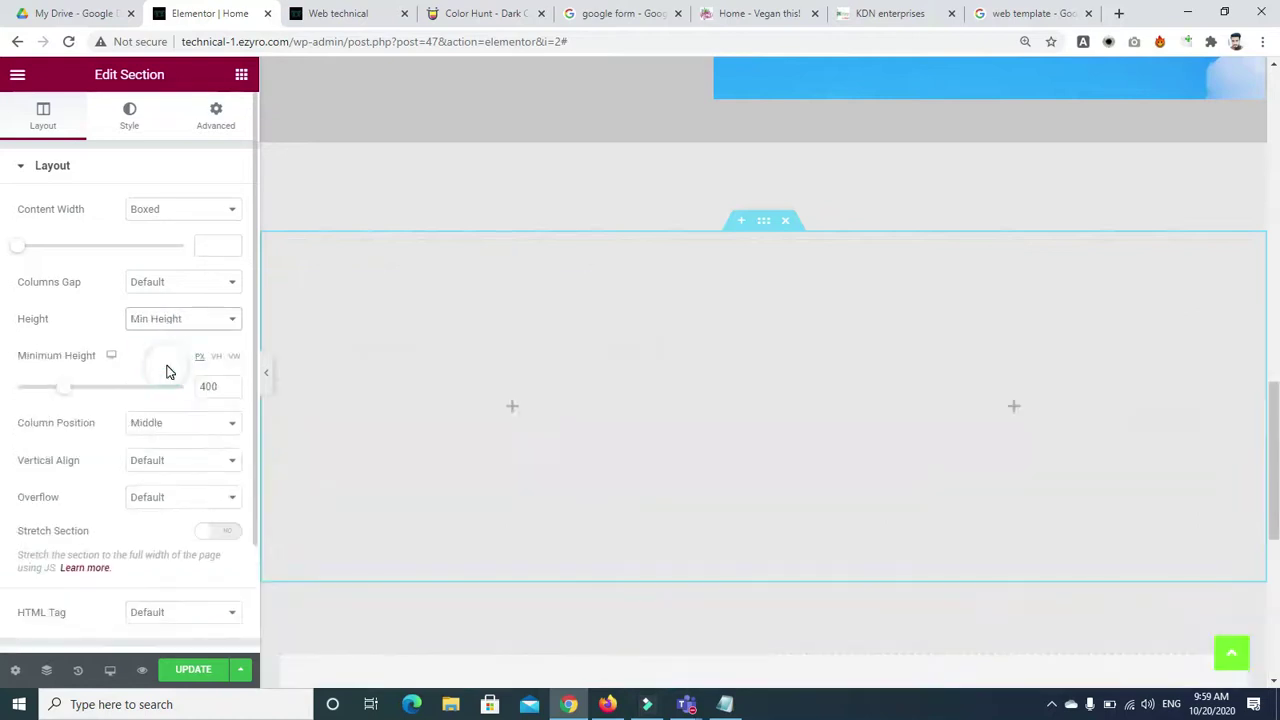
{"action": "left_click_drag", "start_coordinate": [63, 391], "coordinate": [73, 393]}
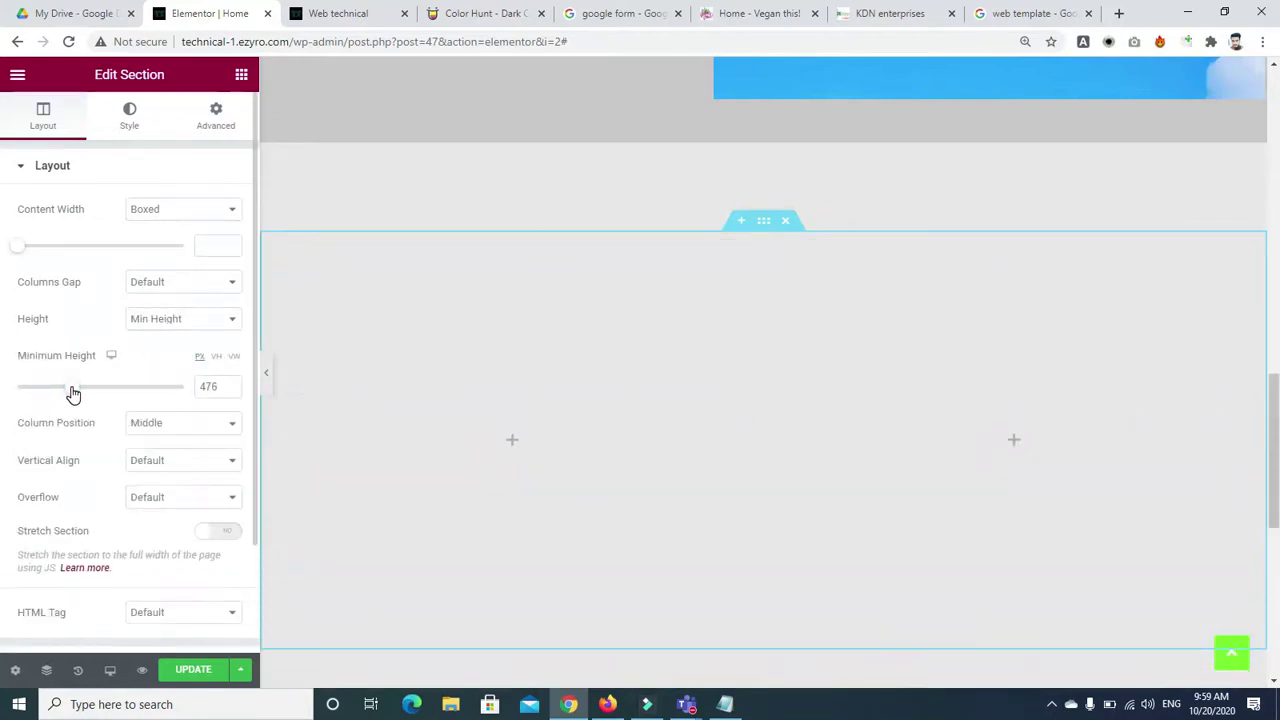
Step: Give the empty two-column section a classic background in grey #C0C0C0
{"action": "left_click", "coordinate": [124, 118]}
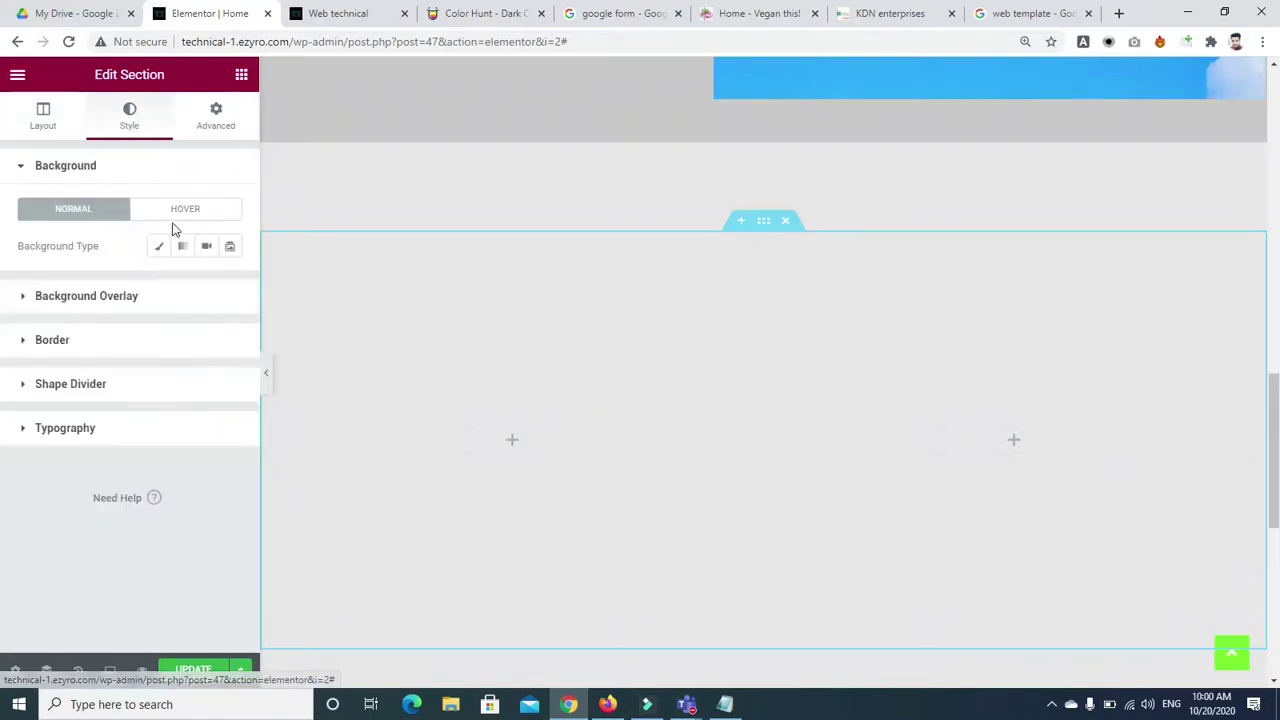
{"action": "left_click", "coordinate": [158, 247]}
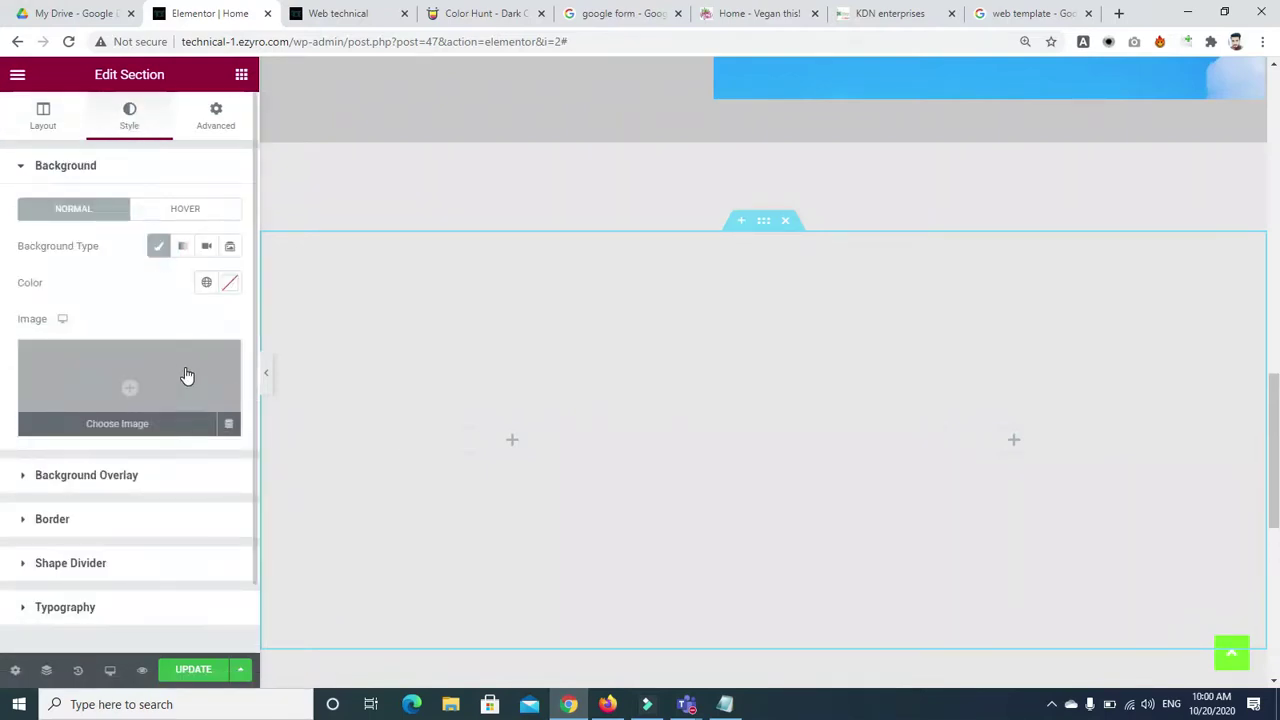
{"action": "left_click", "coordinate": [229, 284]}
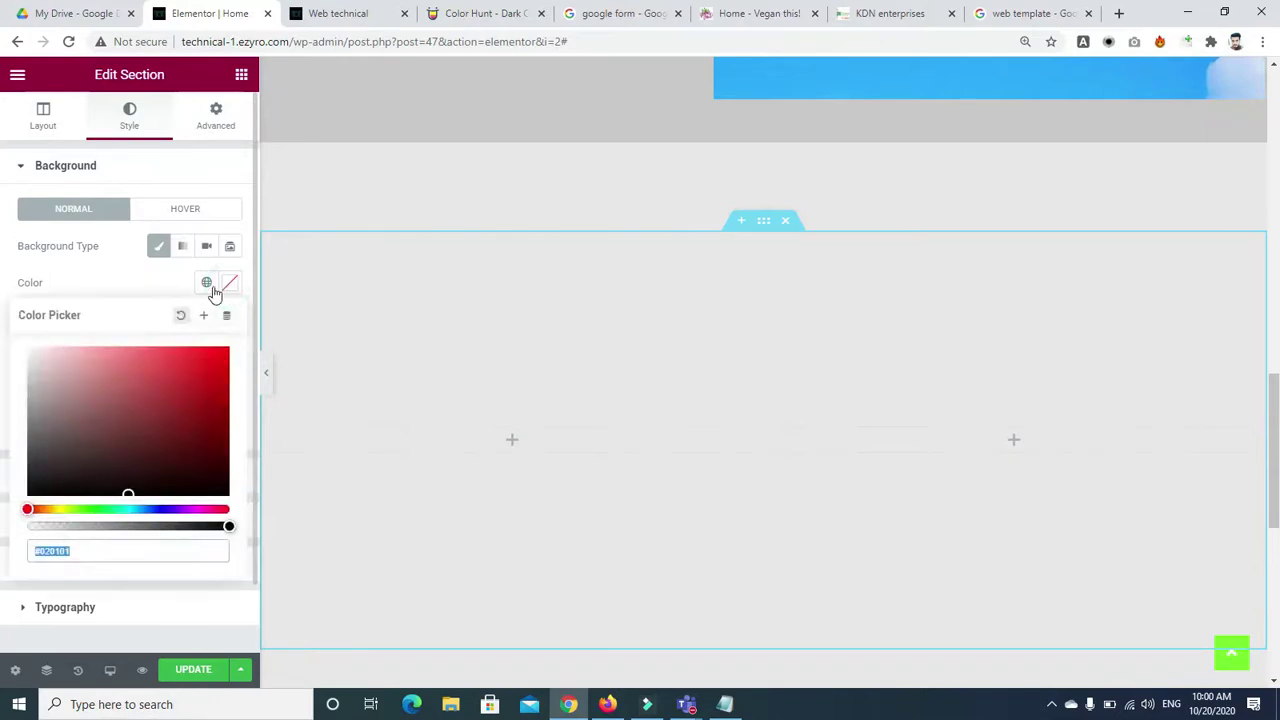
{"action": "left_click", "coordinate": [129, 493]}
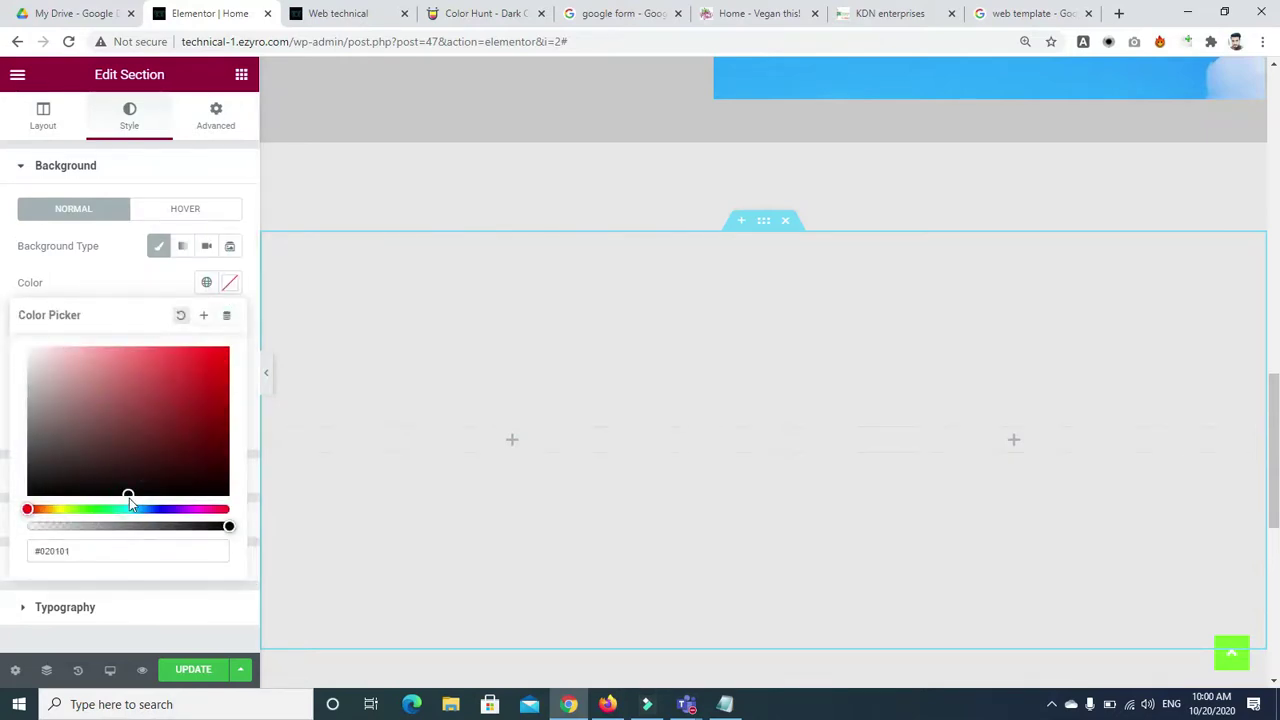
{"action": "left_click_drag", "start_coordinate": [129, 498], "coordinate": [27, 385]}
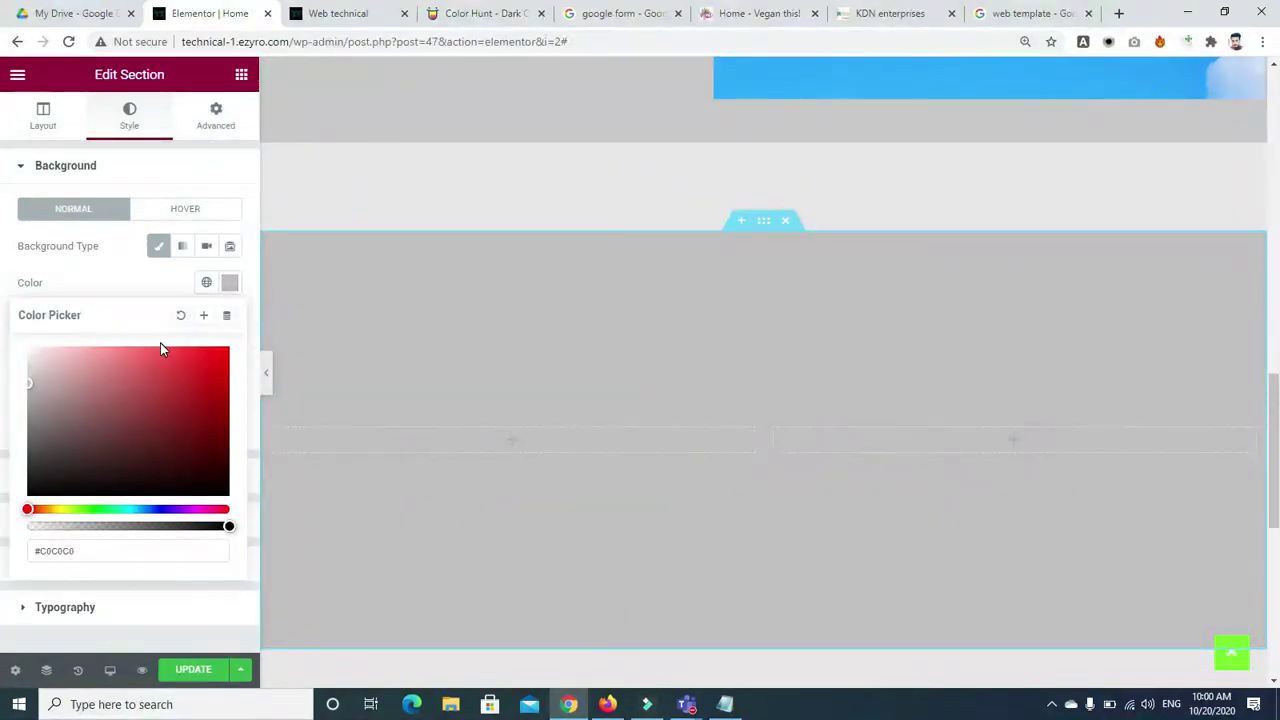
Step: Save the section's grey background as a new global color named "backhround color"
{"action": "left_click", "coordinate": [202, 318]}
{"action": "key", "text": "BackSpace"}
{"action": "key", "text": "BackSpace"}
{"action": "key", "text": "BackSpace"}
{"action": "key", "text": "BackSpace"}
{"action": "key", "text": "BackSpace"}
{"action": "key", "text": "BackSpace"}
{"action": "key", "text": "BackSpace"}
{"action": "key", "text": "BackSpace"}
{"action": "key", "text": "BackSpace"}
{"action": "key", "text": "BackSpace"}
{"action": "key", "text": "BackSpace"}
{"action": "key", "text": "BackSpace"}
{"action": "key", "text": "BackSpace"}
{"action": "type", "text": "backhround color"}
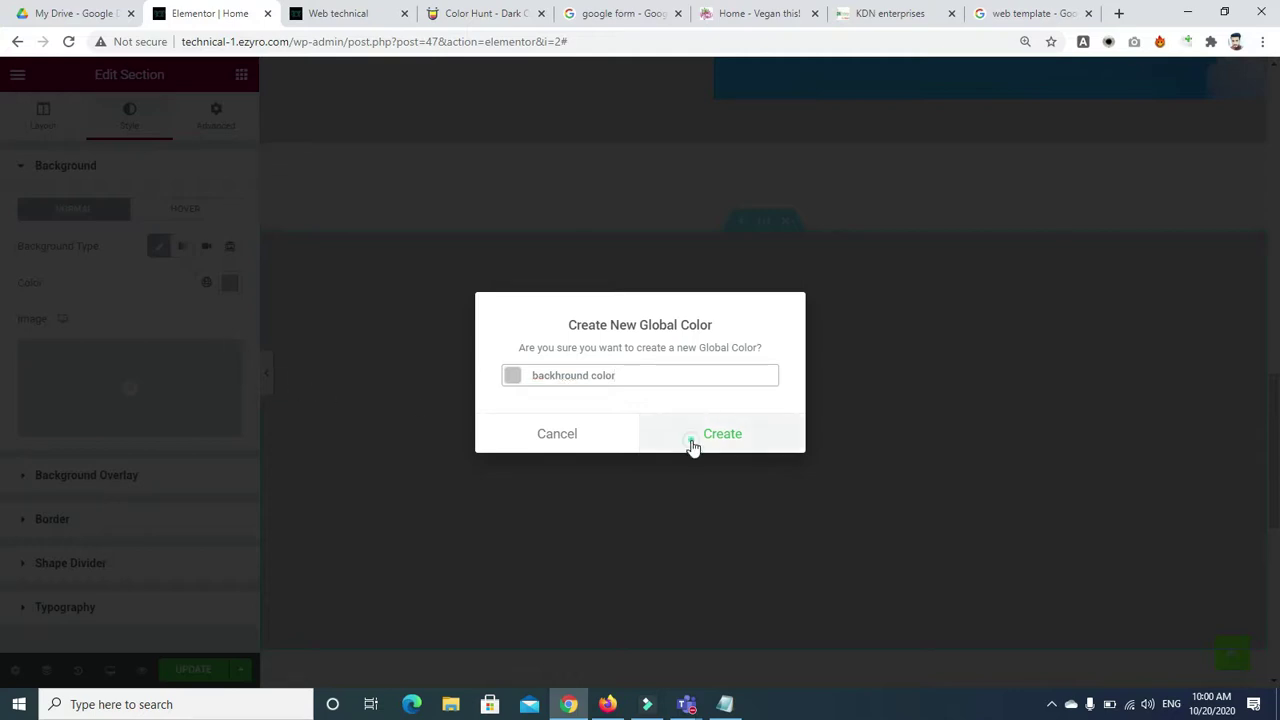
{"action": "left_click", "coordinate": [690, 443]}
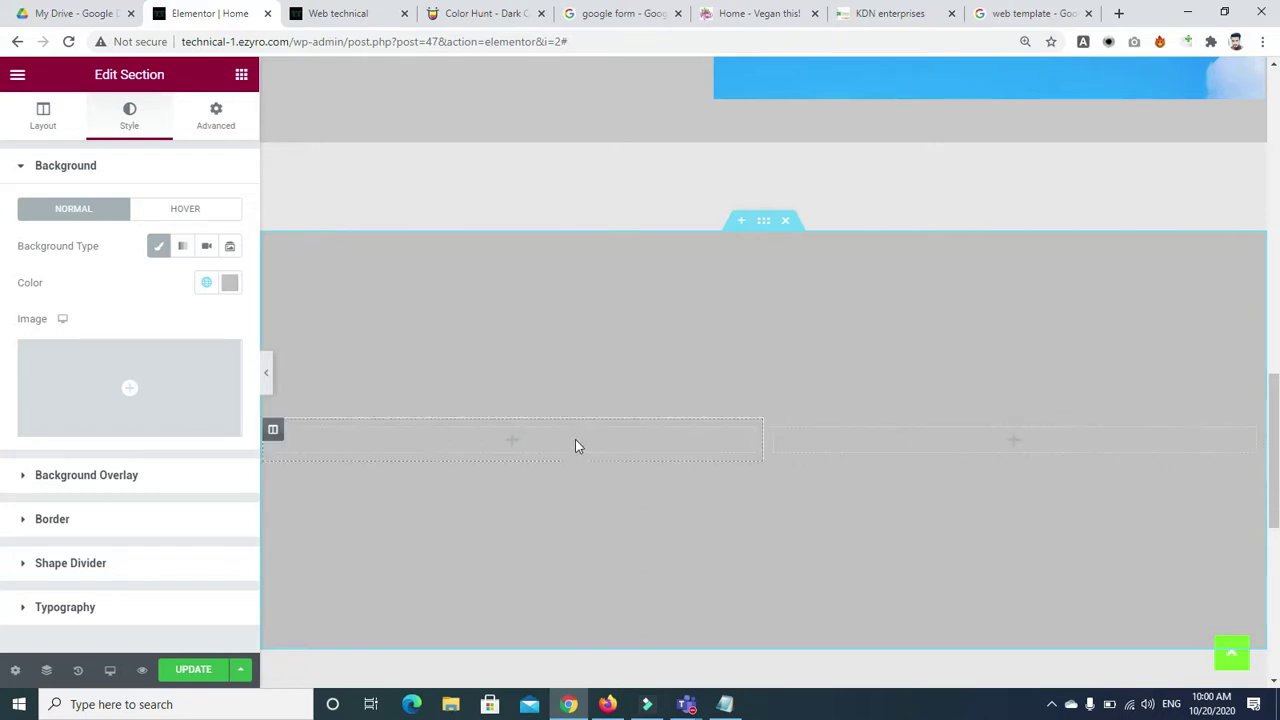
Step: Add a Heading widget to the new section's right column and a Text Editor widget beneath it
{"action": "left_click", "coordinate": [240, 74]}
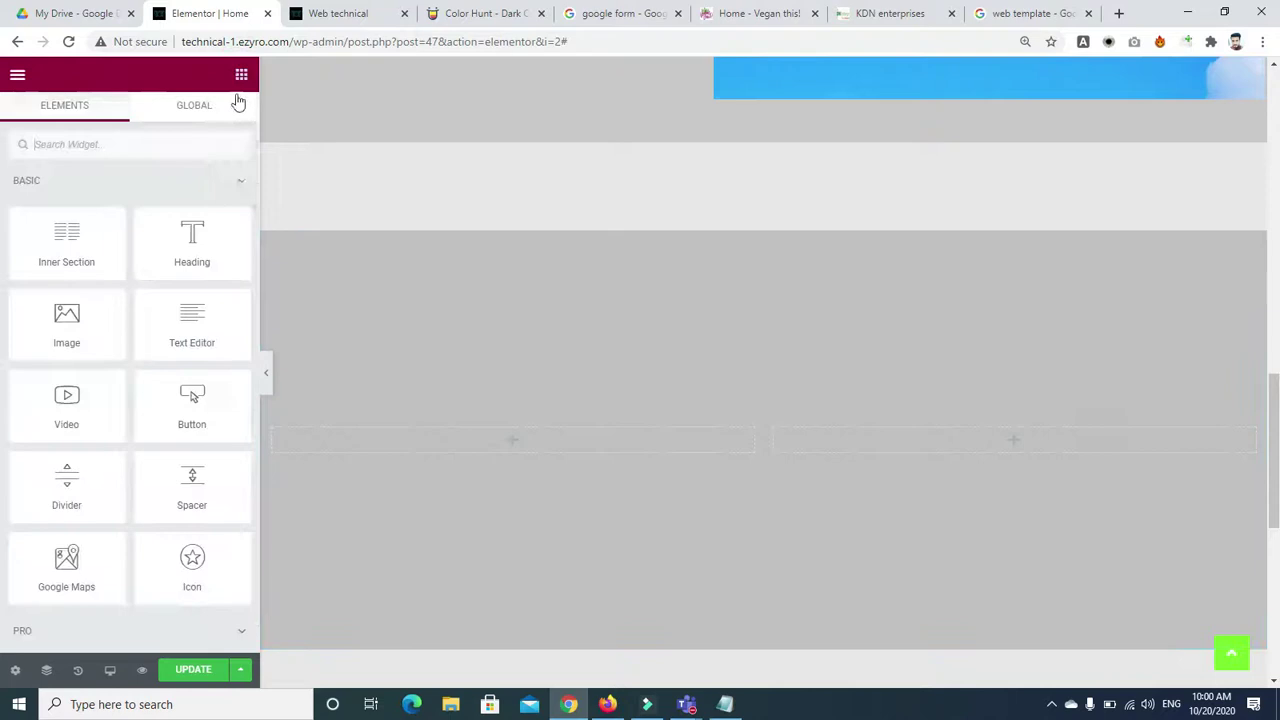
{"action": "left_click_drag", "start_coordinate": [191, 240], "coordinate": [1020, 437]}
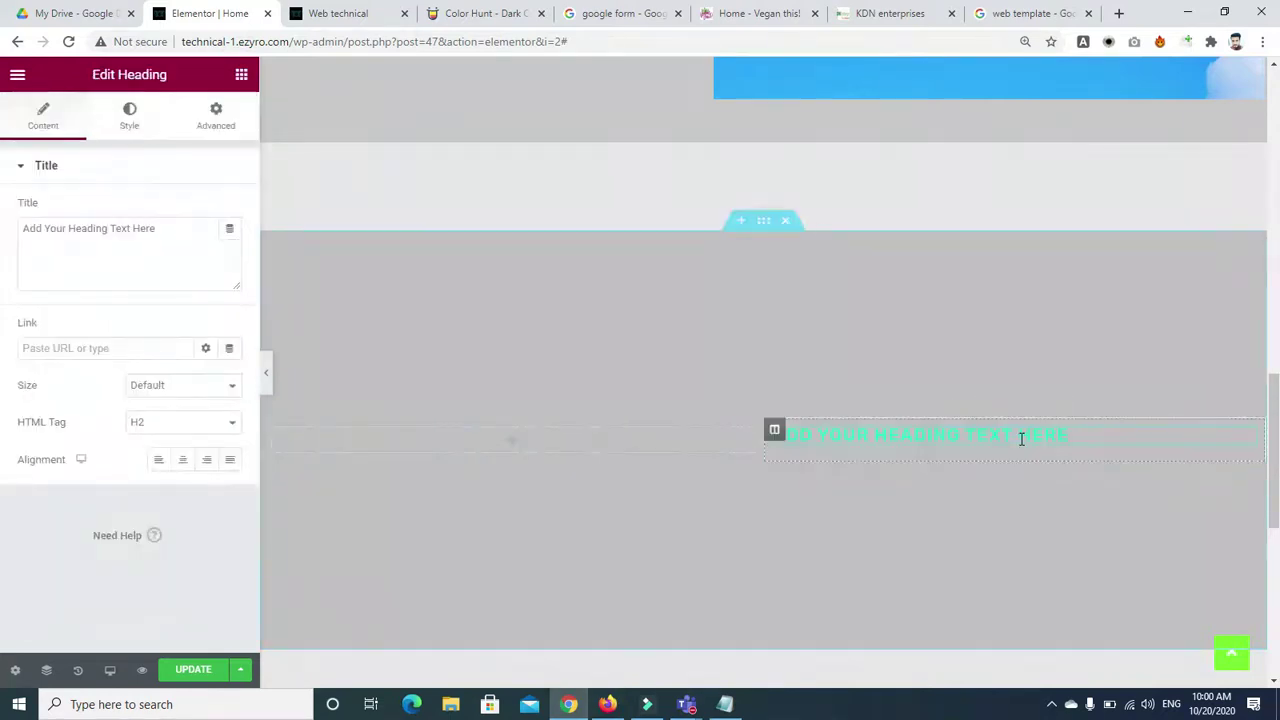
{"action": "left_click", "coordinate": [228, 126]}
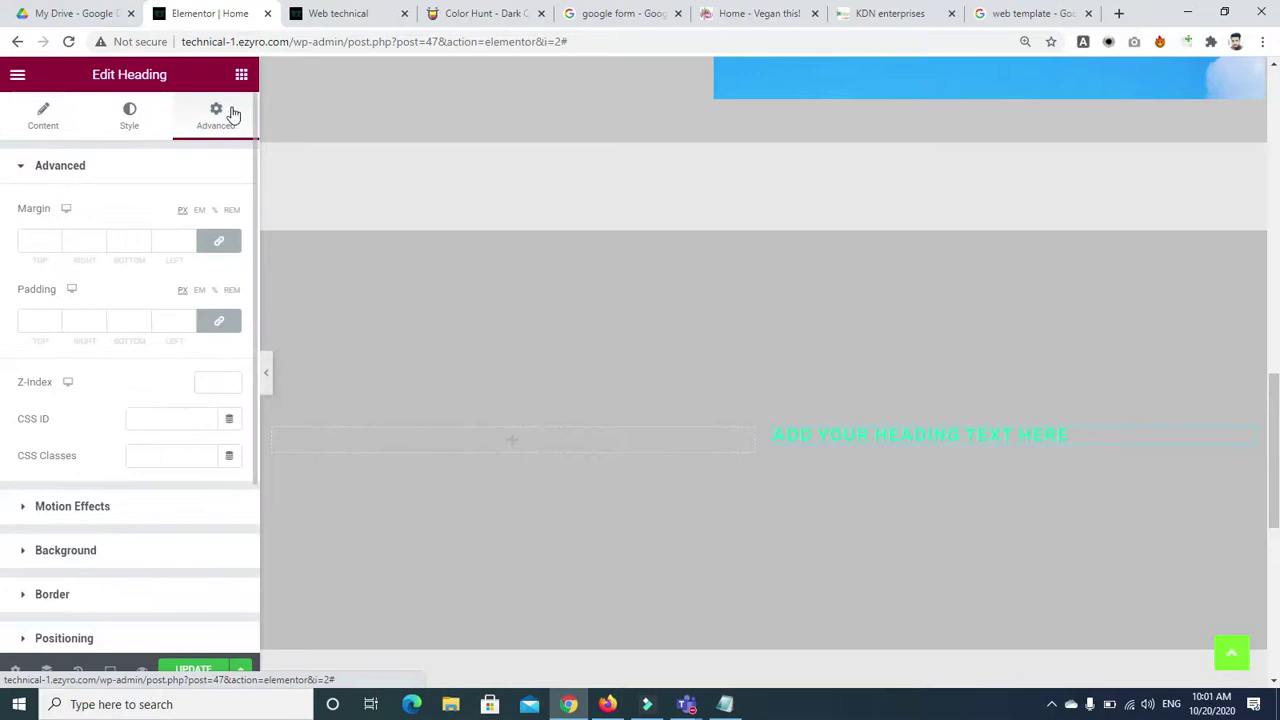
{"action": "left_click", "coordinate": [241, 75]}
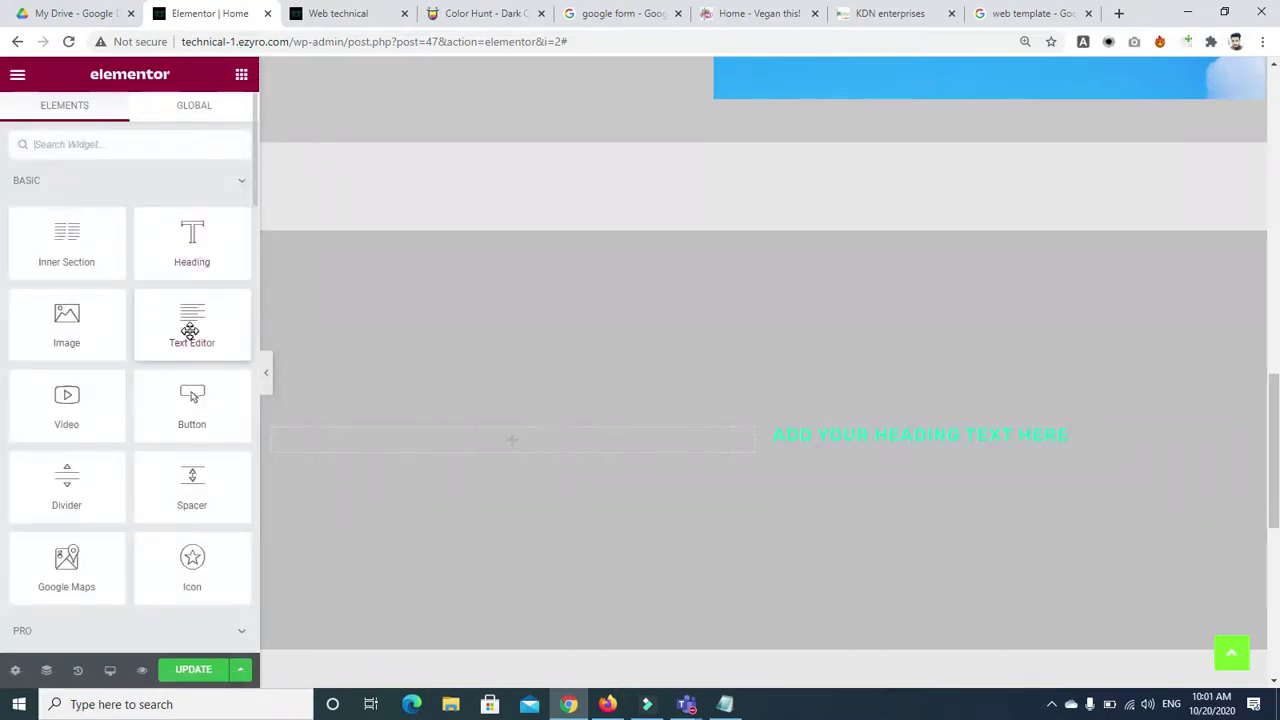
{"action": "left_click_drag", "start_coordinate": [195, 333], "coordinate": [903, 445]}
{"action": "left_click_drag", "start_coordinate": [910, 462], "coordinate": [908, 458]}
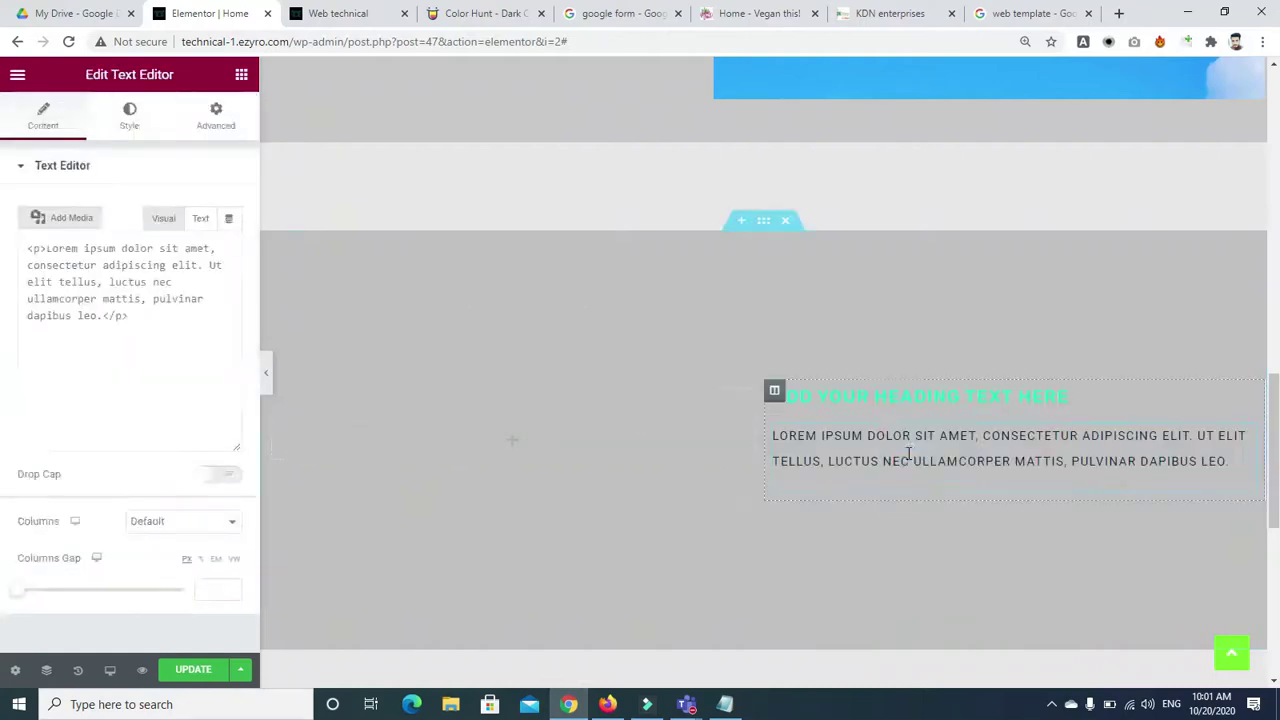
Step: Center-align the new heading in the right column
{"action": "left_click", "coordinate": [820, 402]}
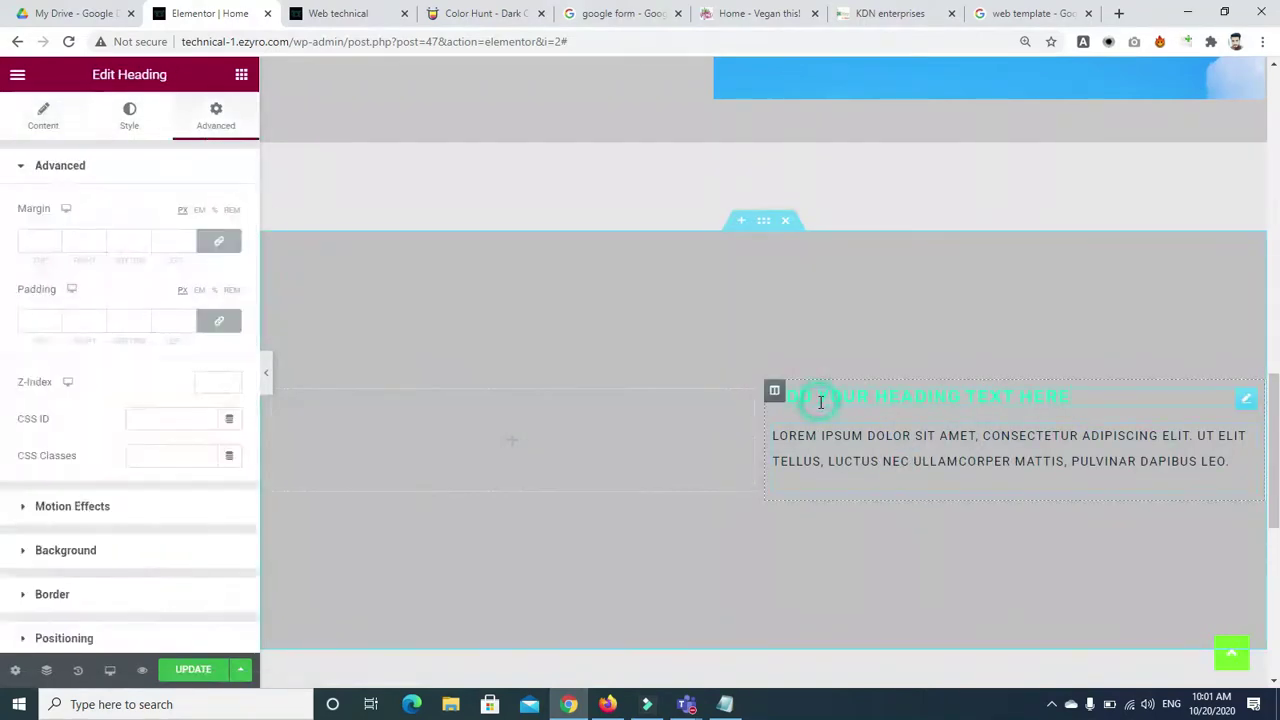
{"action": "left_click", "coordinate": [60, 132]}
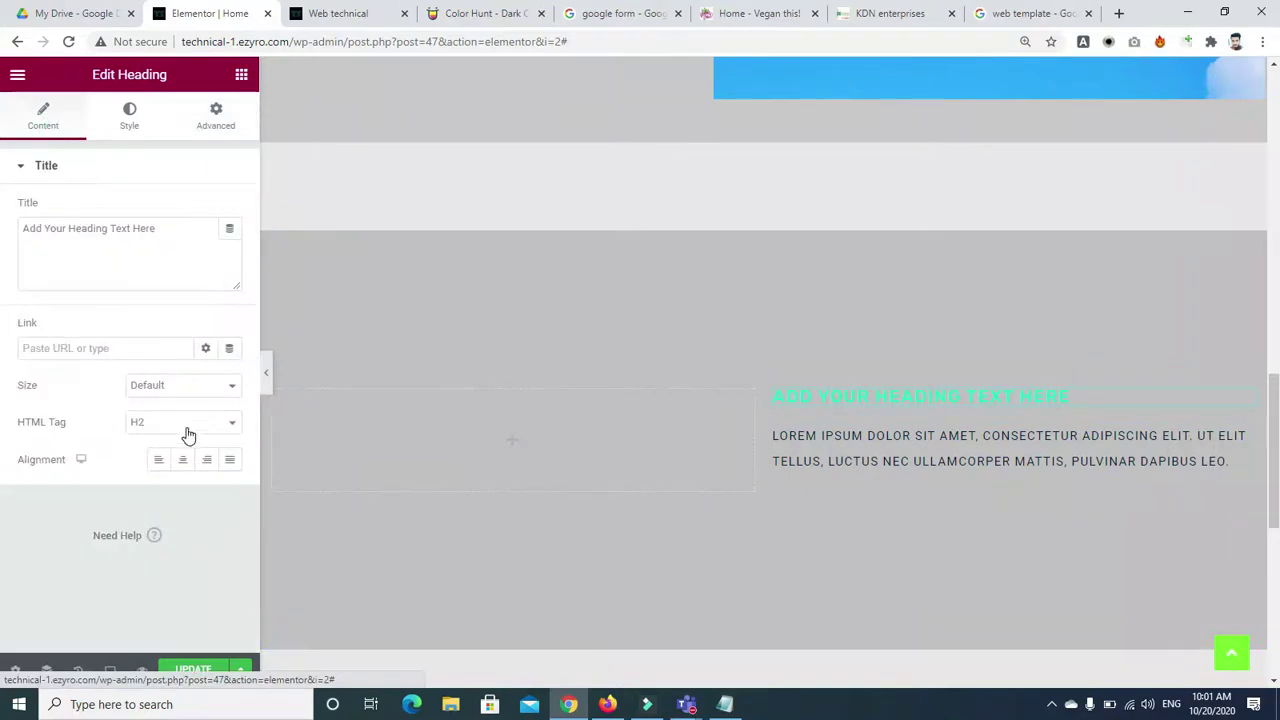
{"action": "left_click", "coordinate": [184, 462]}
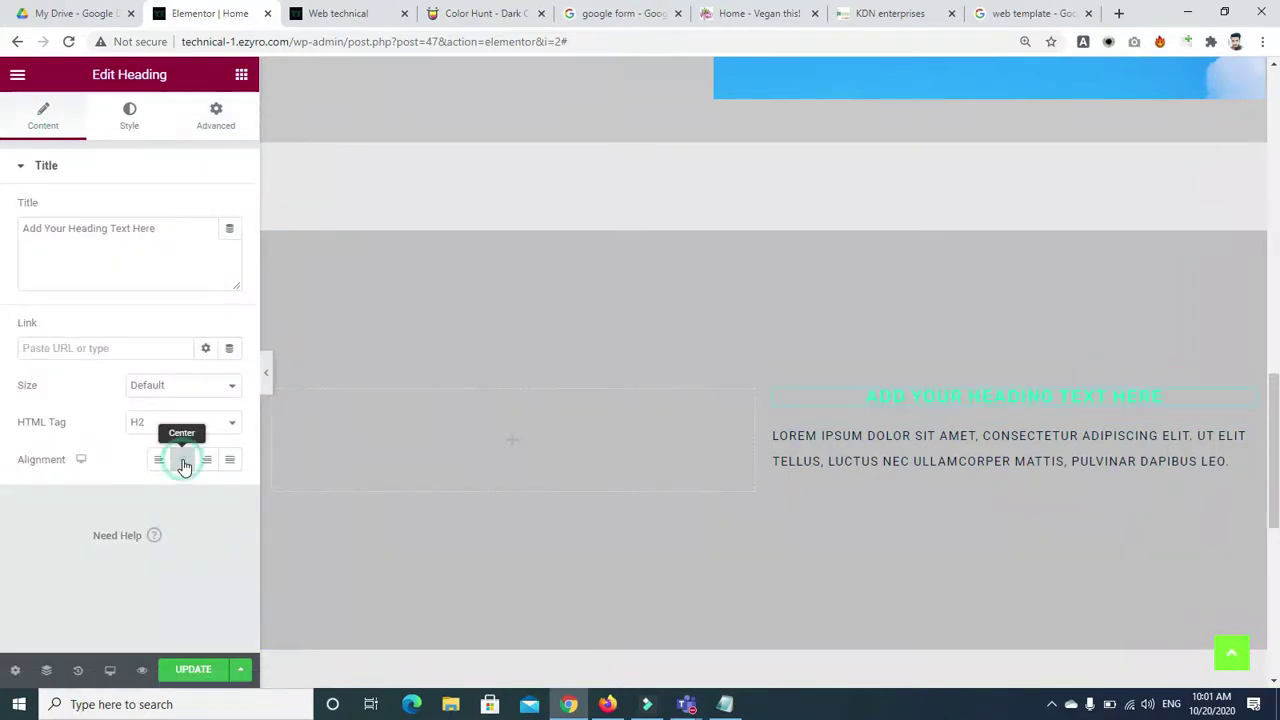
Step: Center-align the Text Editor paragraph in the new section's right column
{"action": "left_click", "coordinate": [866, 448]}
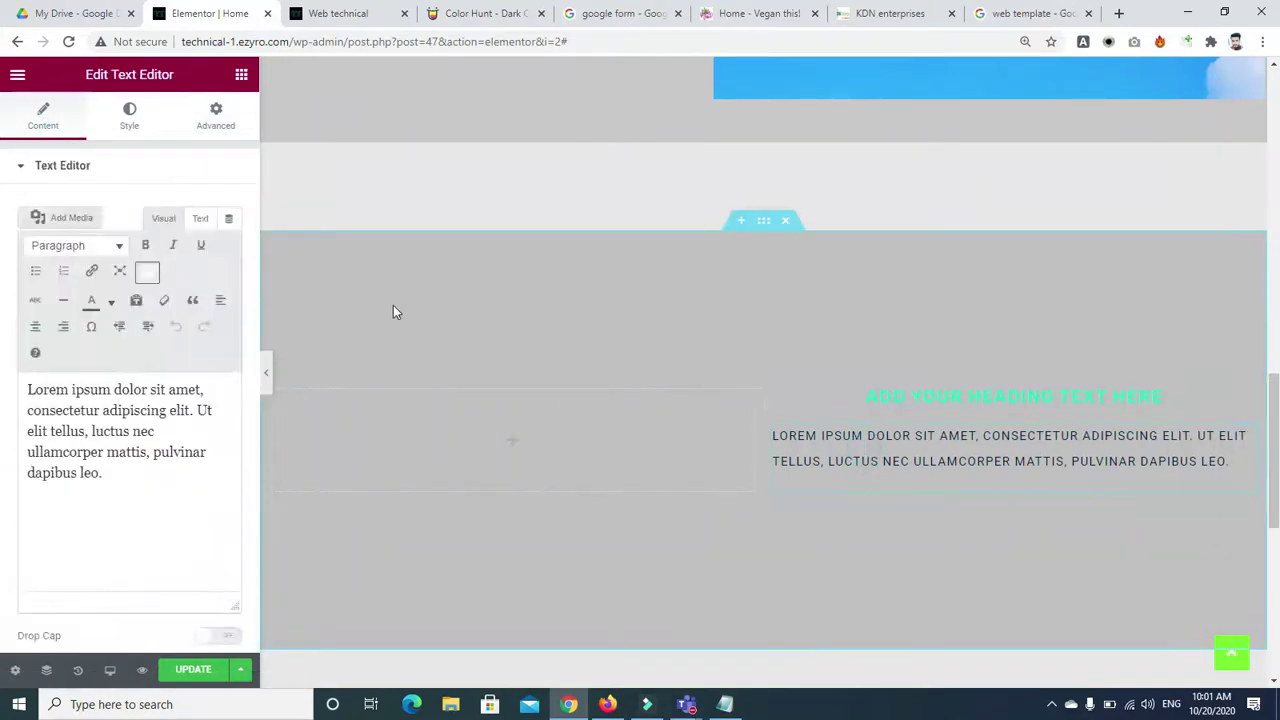
{"action": "left_click", "coordinate": [131, 120]}
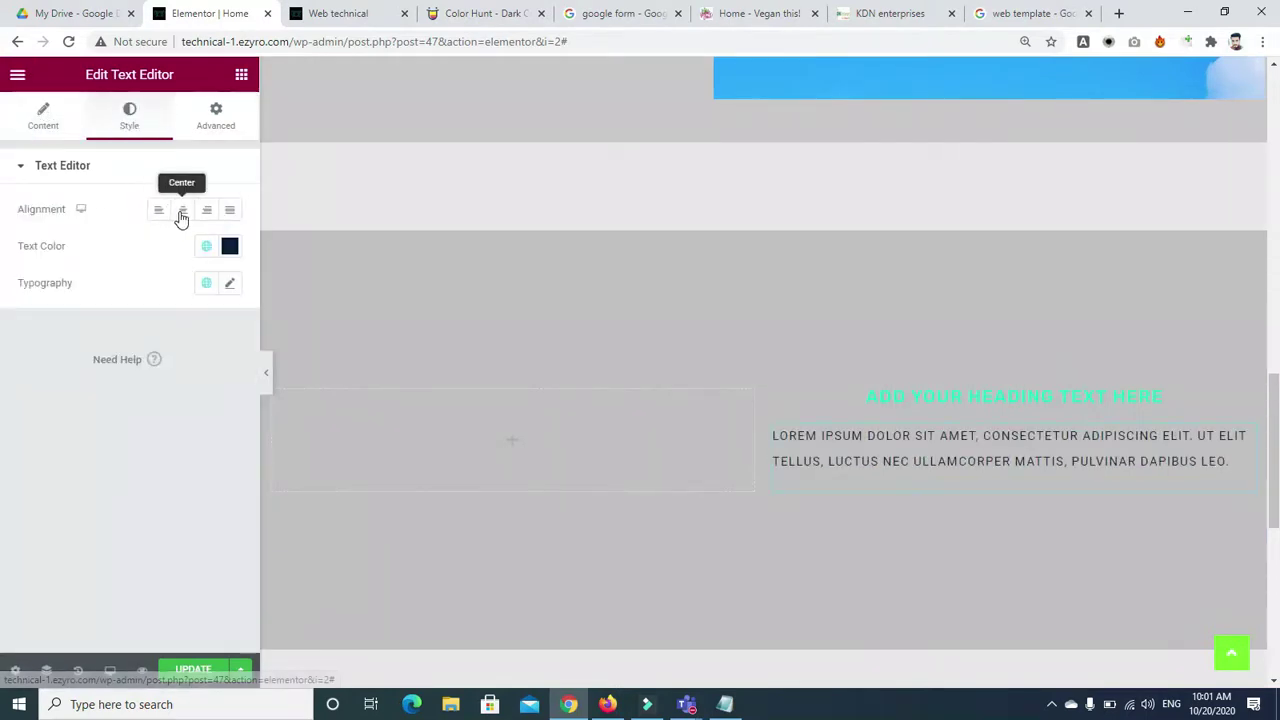
{"action": "left_click", "coordinate": [181, 214]}
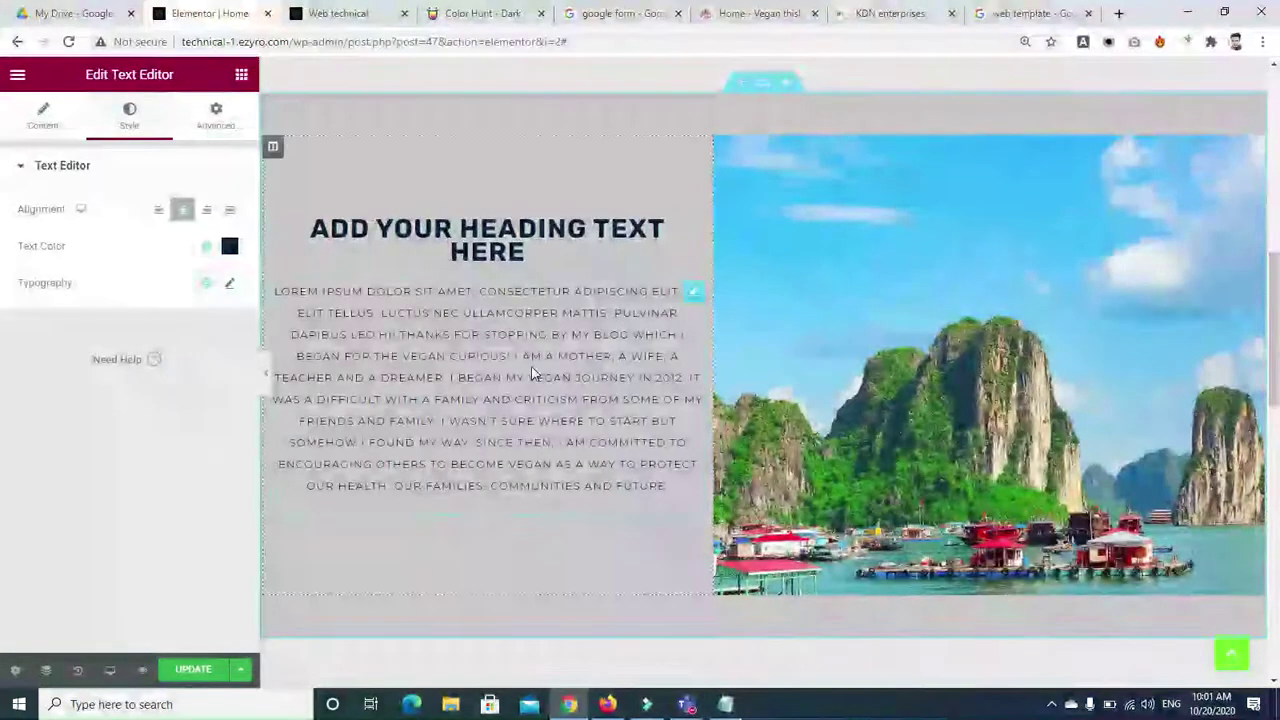
Step: Copy the upper section's paragraph from "elit tellus" to "communities and future" and append it to the new right-column text
{"action": "left_click", "coordinate": [531, 366]}
{"action": "left_click_drag", "start_coordinate": [60, 408], "coordinate": [166, 575]}
{"action": "left_click_drag", "start_coordinate": [191, 643], "coordinate": [195, 660]}
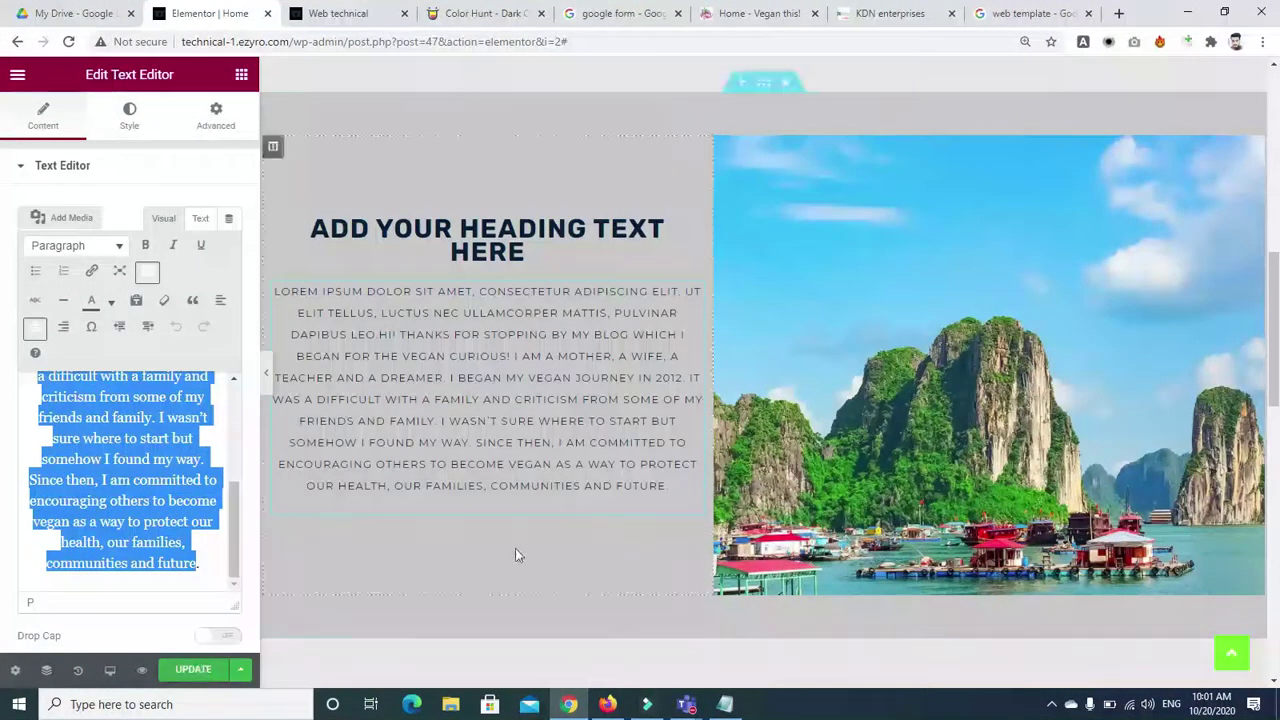
{"action": "scroll", "coordinate": [1105, 446], "scroll_direction": "down", "scroll_amount": 5}
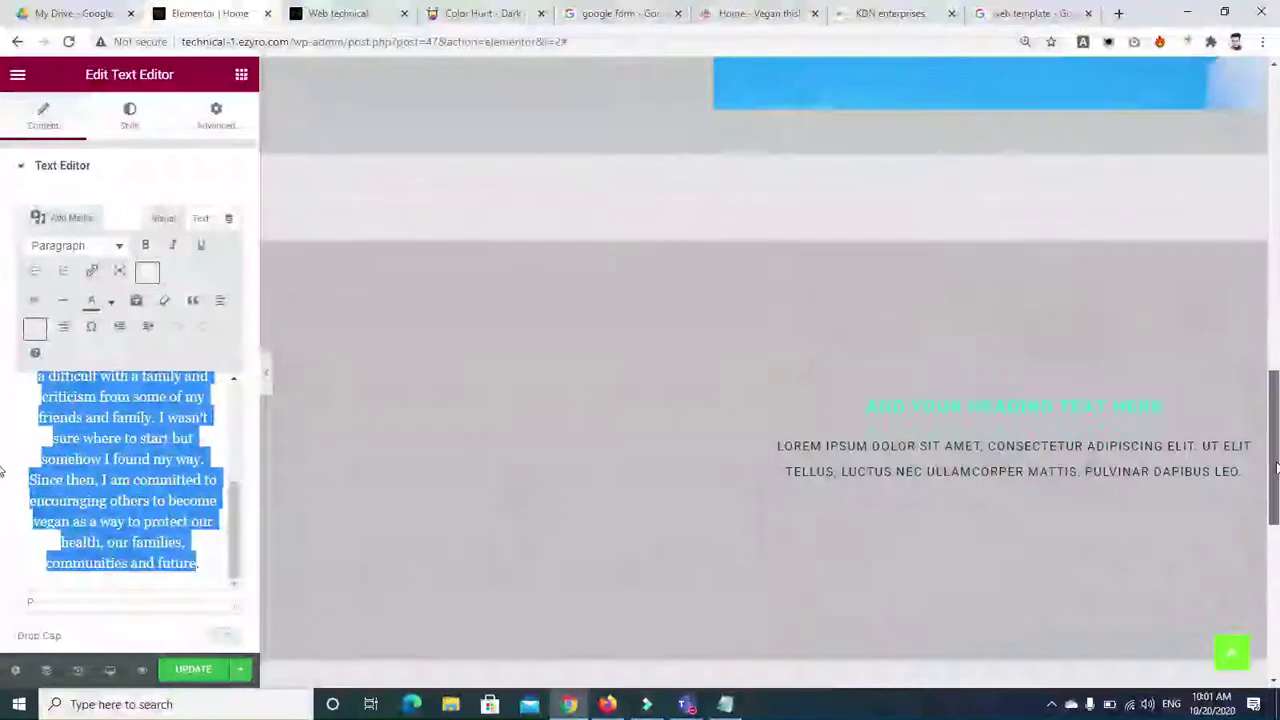
{"action": "left_click", "coordinate": [1006, 377]}
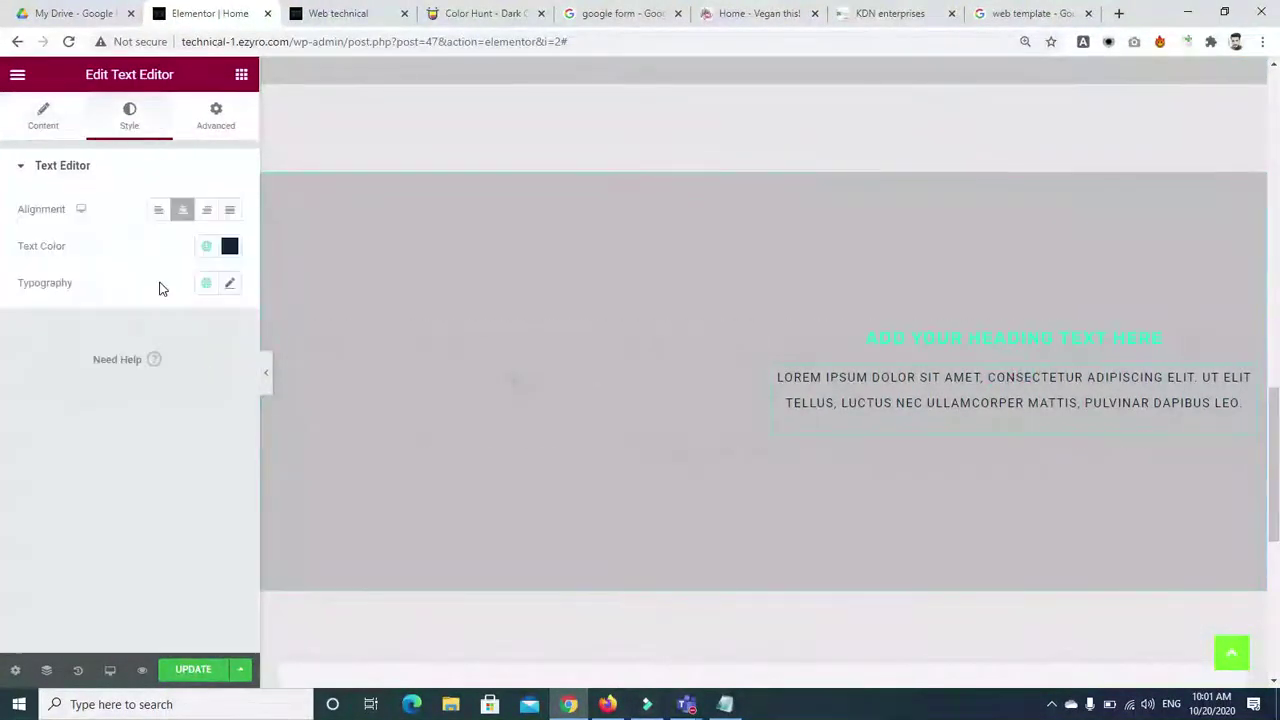
{"action": "left_click", "coordinate": [47, 114]}
{"action": "left_click", "coordinate": [125, 486]}
{"action": "type", "text": "elit tellus, luctus nec ullamcorper mattis, pulvinar dapibus leo Hi! Thanks for stopping by my blog which I began for the vegan curious! I am a mother, a wife, a teacher and a dreamer. I began my vegan journey in 2012. It was a difficult with a family and criticism from some of my friends and family. I wasn't sure where to start but somehow I found my way. Since then, I am committed to encouraging others to become vegan as a way to protect our health, our families, communities and future"}
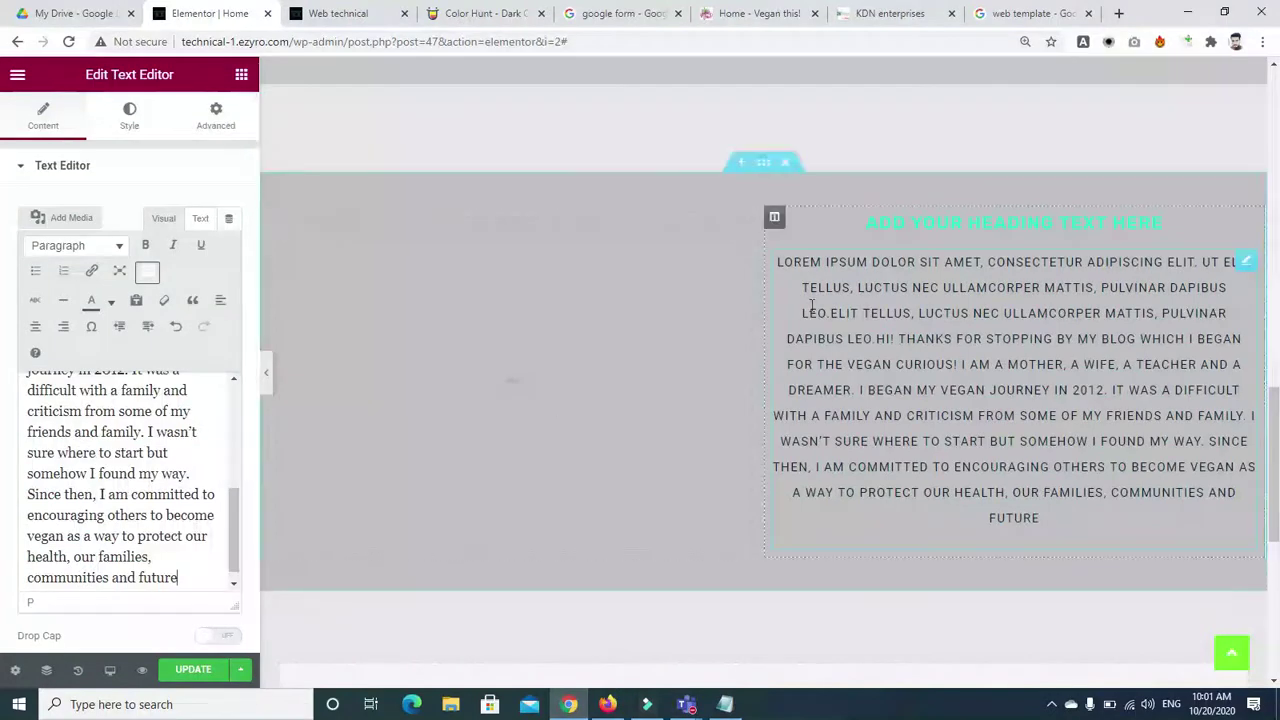
Step: Add an Image widget to the new section's left column and insert the bay landscape photo from the media library
{"action": "left_click", "coordinate": [921, 229]}
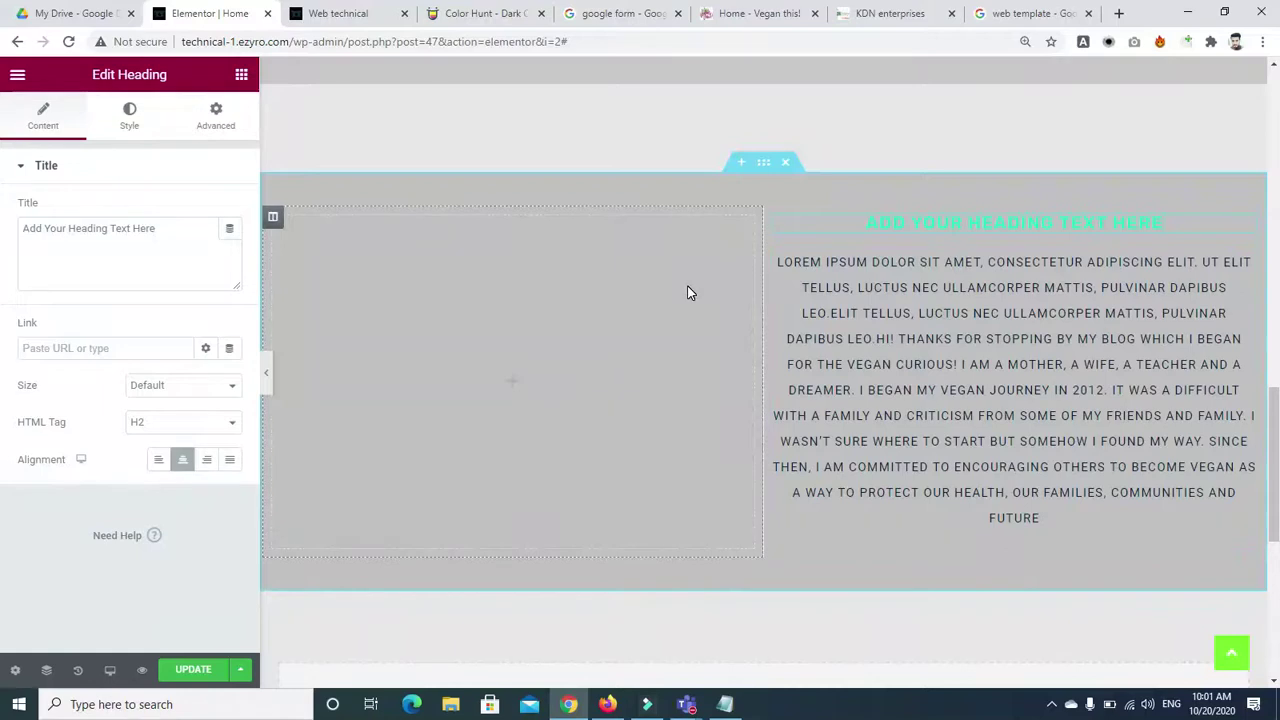
{"action": "left_click", "coordinate": [242, 76]}
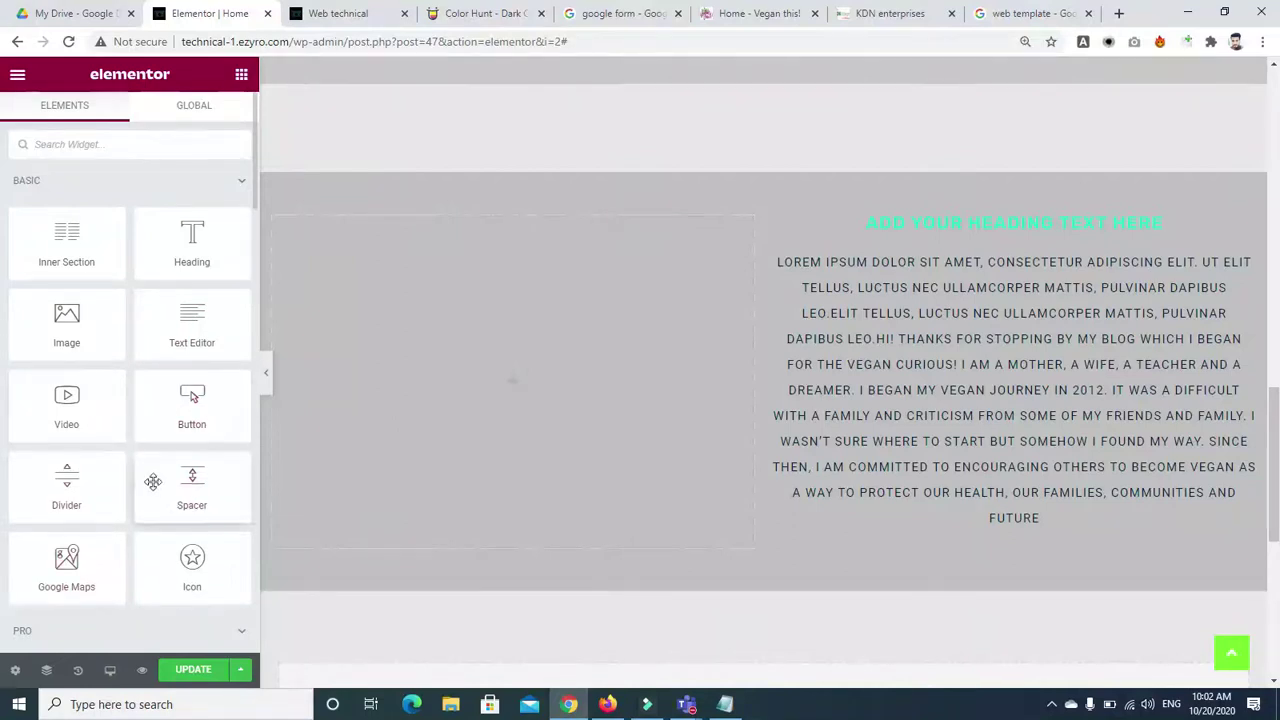
{"action": "left_click_drag", "start_coordinate": [64, 323], "coordinate": [557, 399]}
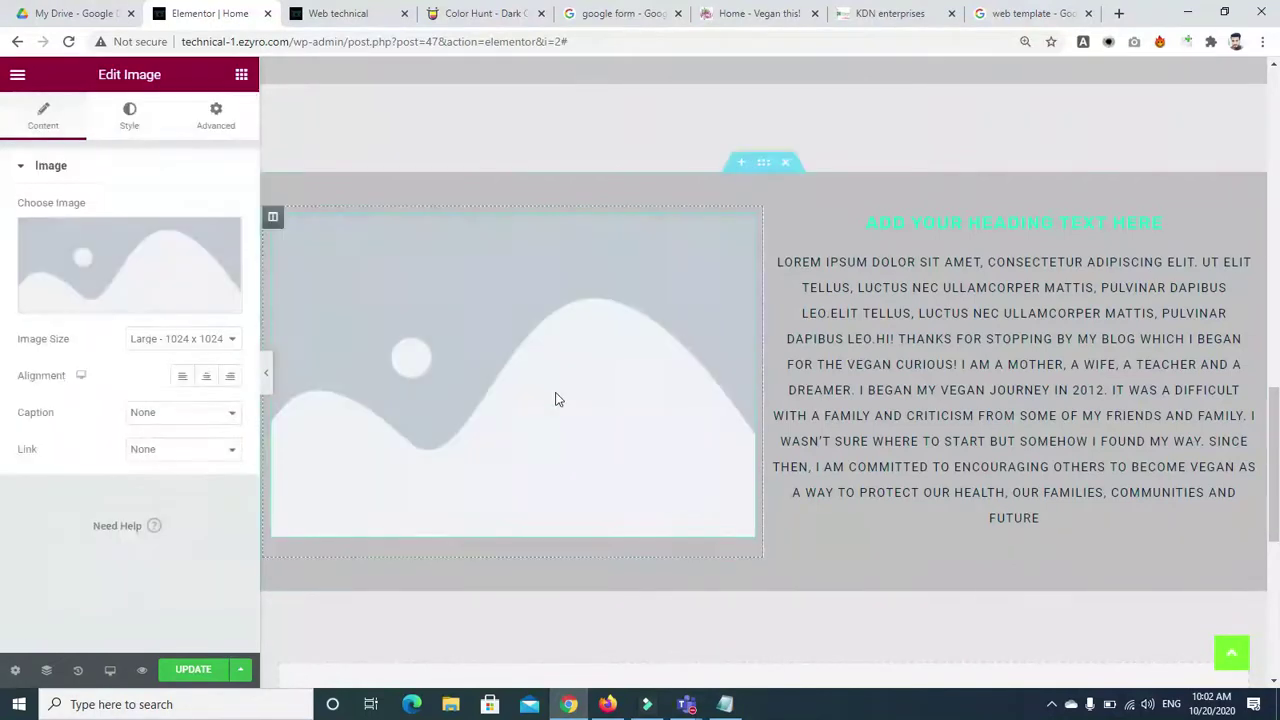
{"action": "left_click", "coordinate": [57, 236]}
{"action": "left_click", "coordinate": [75, 236]}
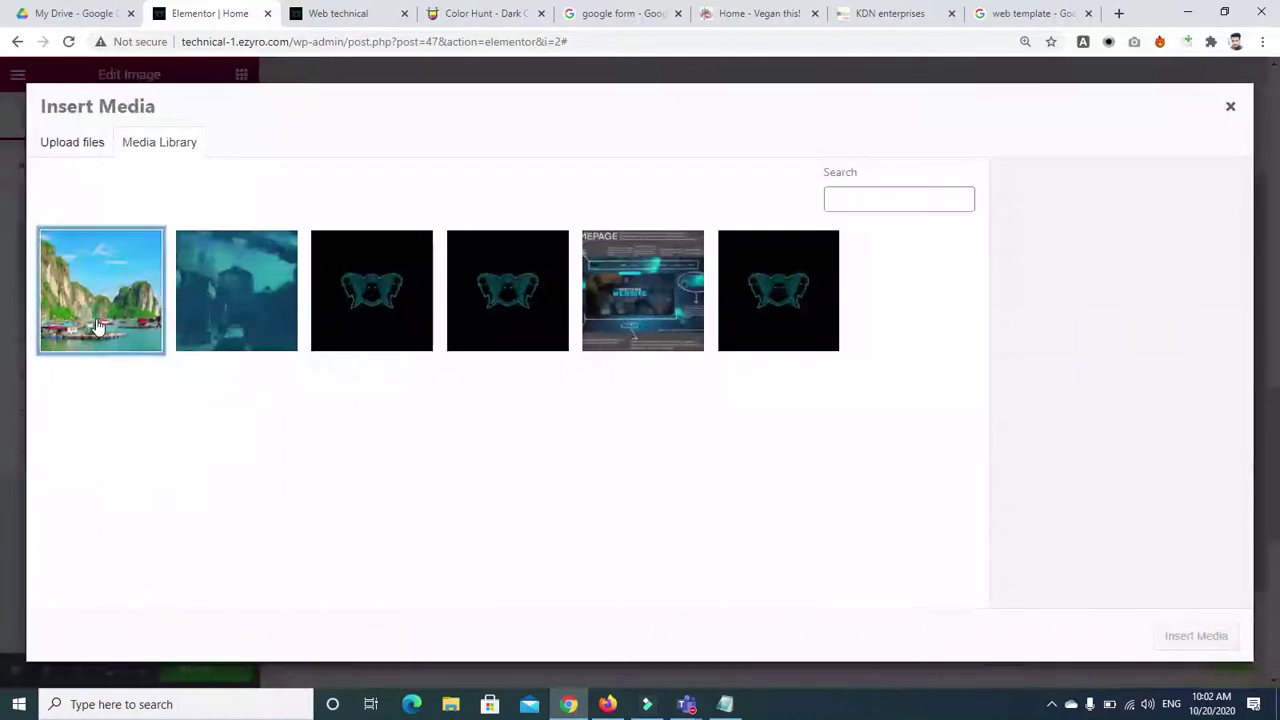
{"action": "left_click", "coordinate": [1176, 641]}
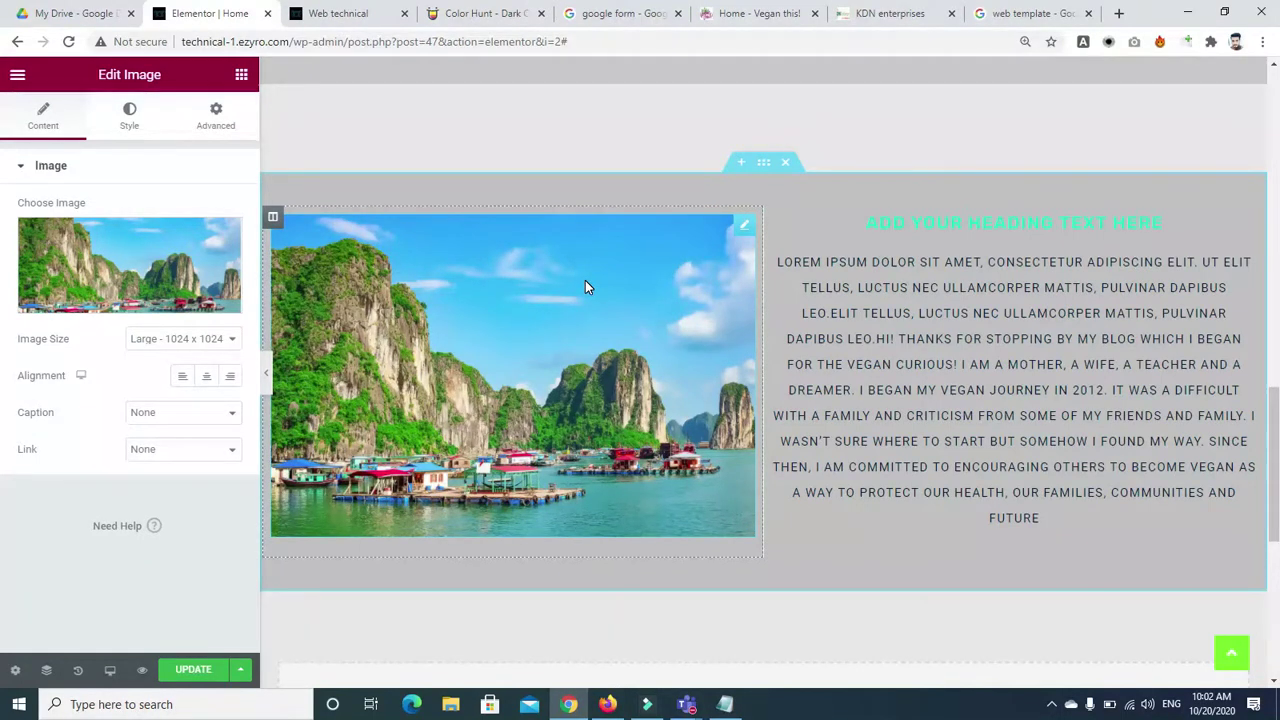
Step: Delete the Image widget from the new section's left column
{"action": "left_click_drag", "start_coordinate": [1272, 486], "coordinate": [1276, 215]}
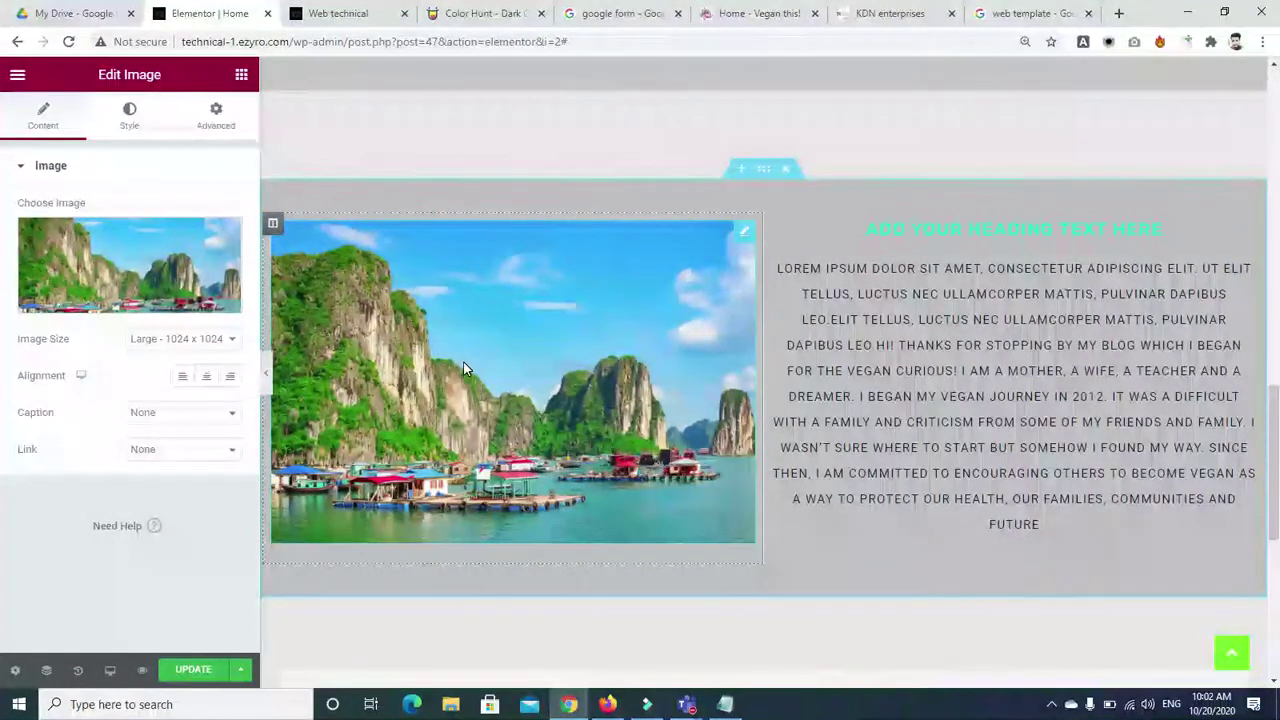
{"action": "right_click", "coordinate": [743, 232]}
{"action": "left_click", "coordinate": [770, 479]}
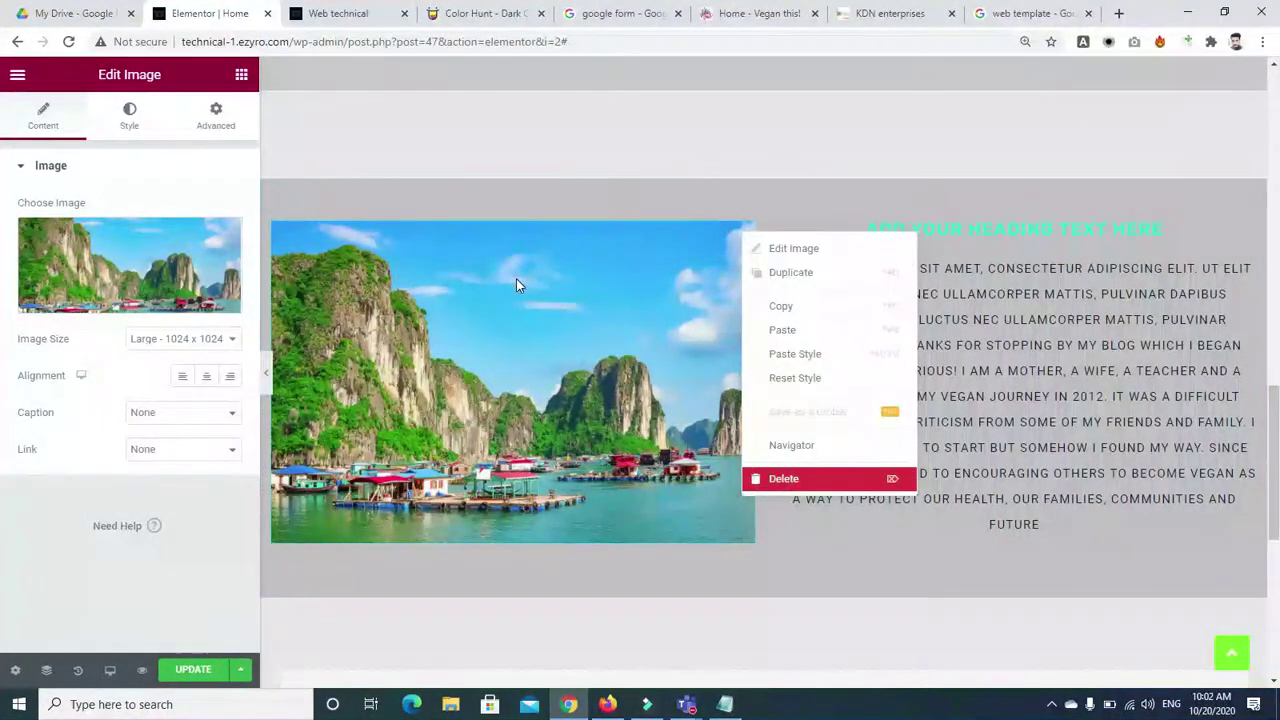
Step: Give the empty left column a classic background using the bay landscape photo from the media library
{"action": "left_click", "coordinate": [271, 224]}
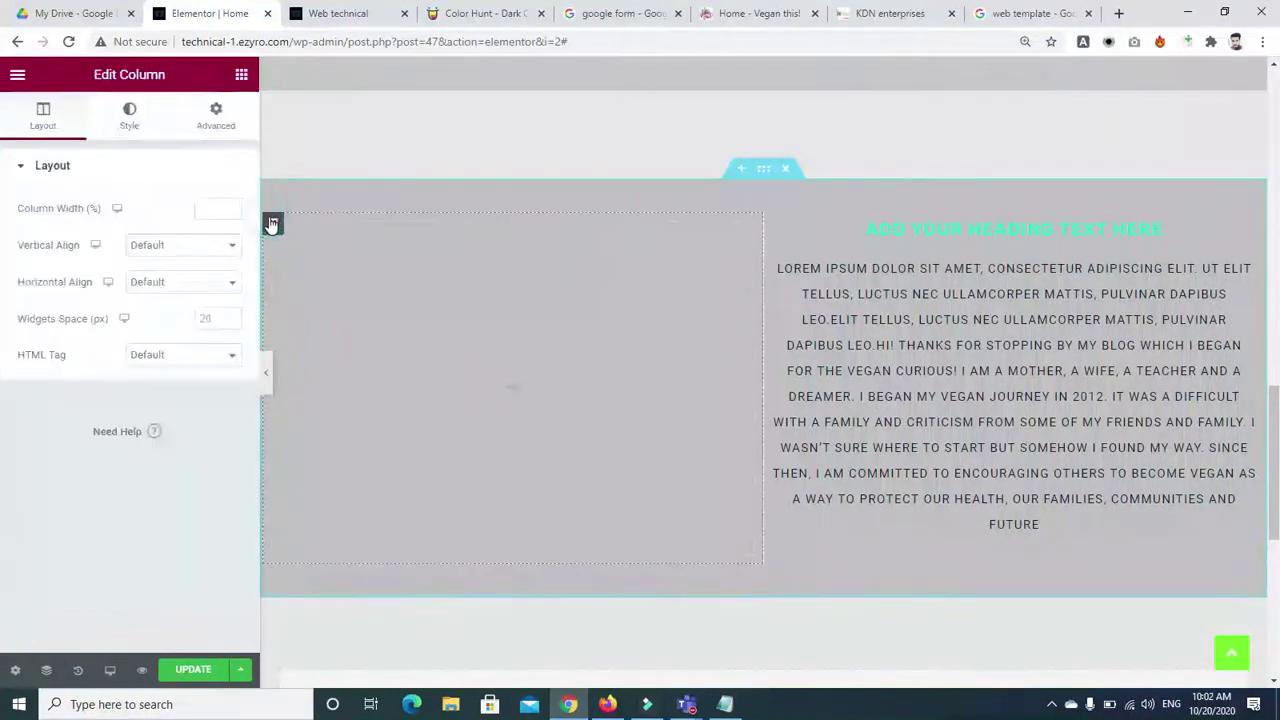
{"action": "left_click", "coordinate": [129, 116]}
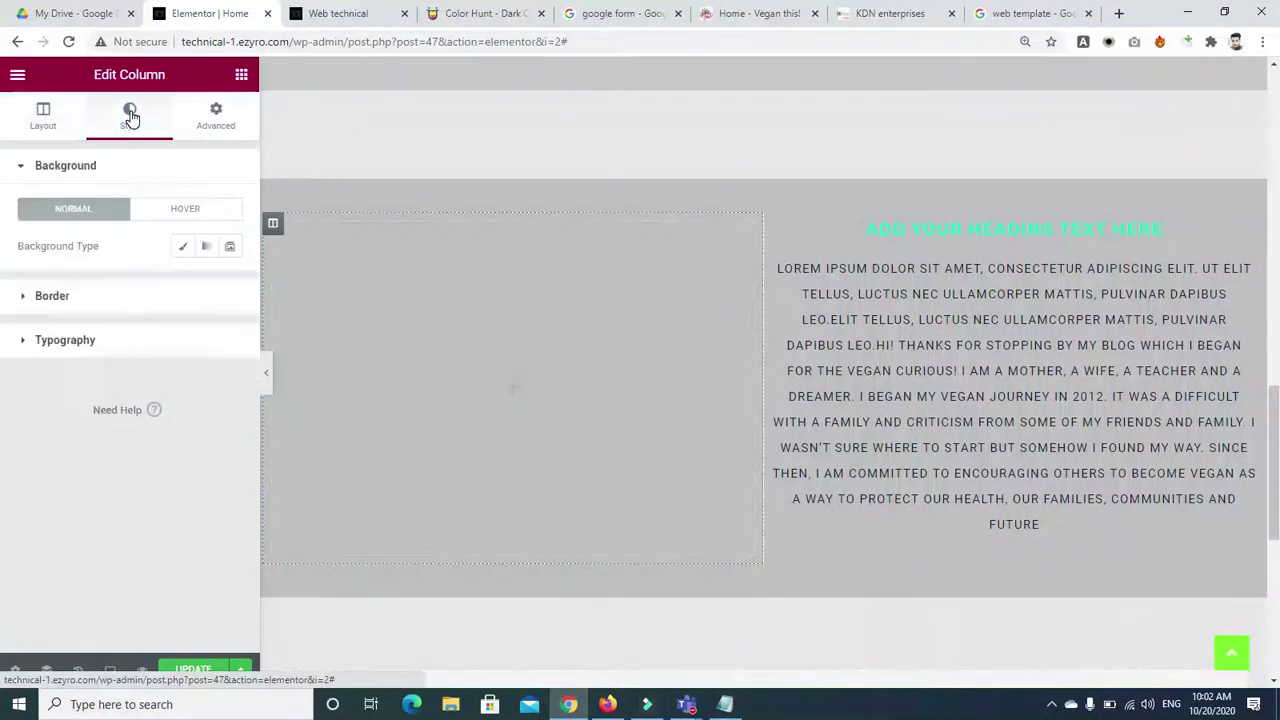
{"action": "left_click", "coordinate": [183, 246]}
{"action": "left_click", "coordinate": [120, 400]}
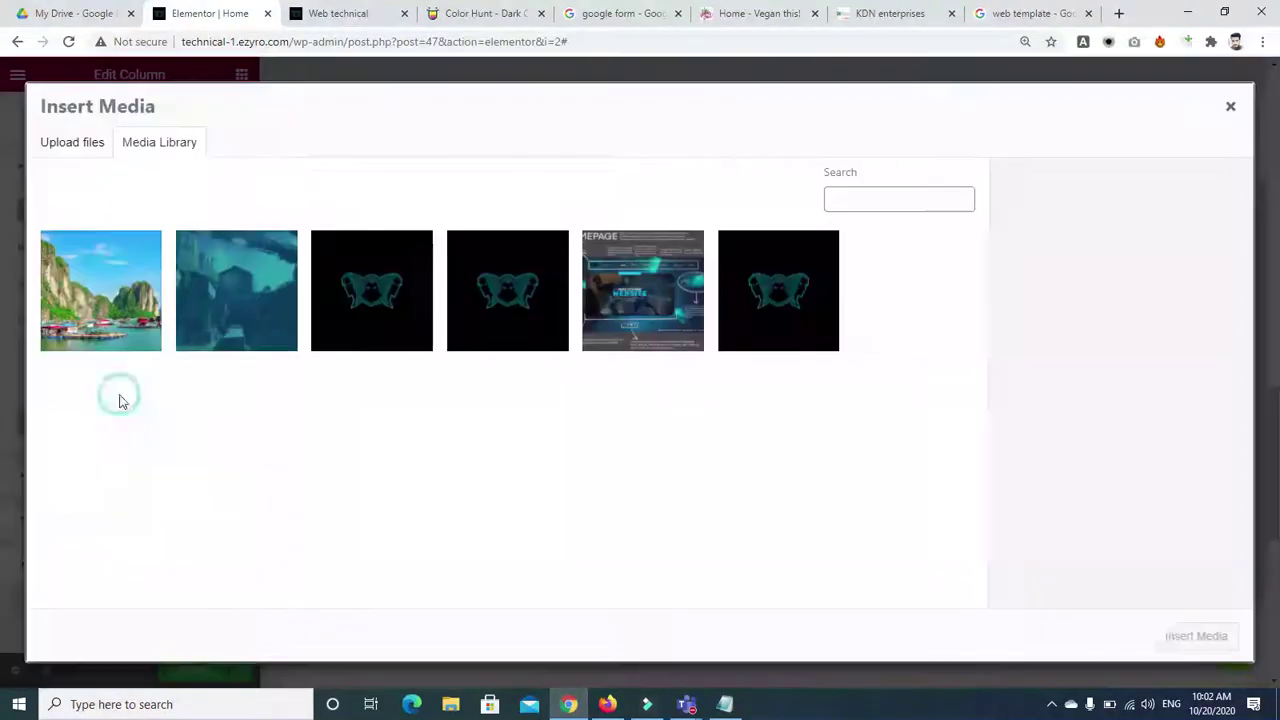
{"action": "left_click", "coordinate": [113, 288]}
{"action": "left_click", "coordinate": [1196, 636]}
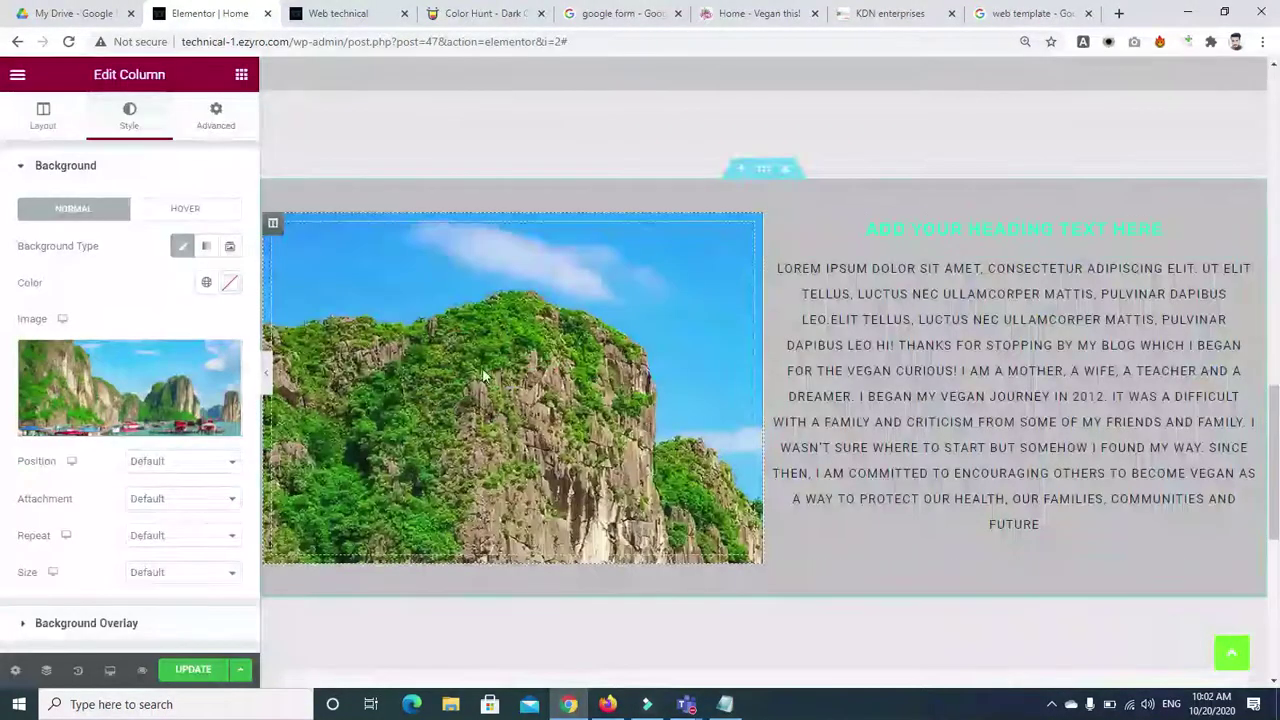
Step: Add a Heading widget to the left column over the background photo and a Text Editor widget beneath it
{"action": "left_click", "coordinate": [240, 75]}
{"action": "left_click_drag", "start_coordinate": [170, 250], "coordinate": [506, 390]}
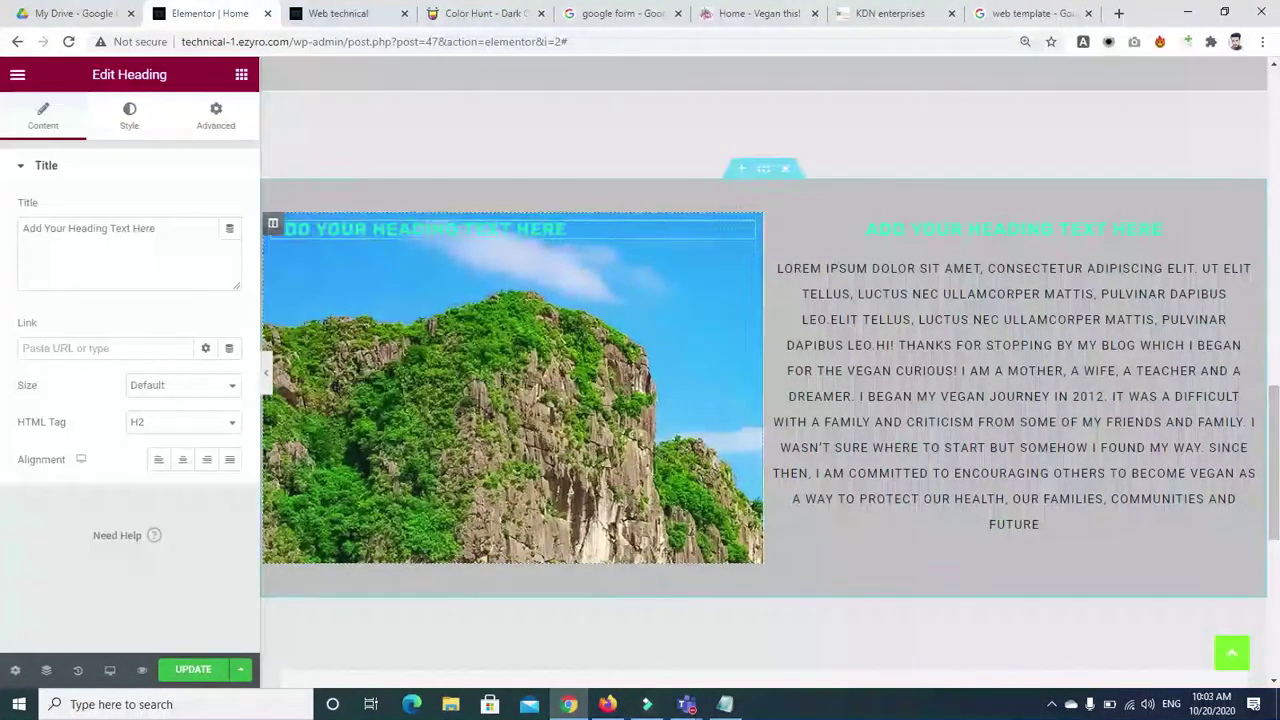
{"action": "left_click", "coordinate": [241, 75]}
{"action": "left_click_drag", "start_coordinate": [188, 330], "coordinate": [410, 238]}
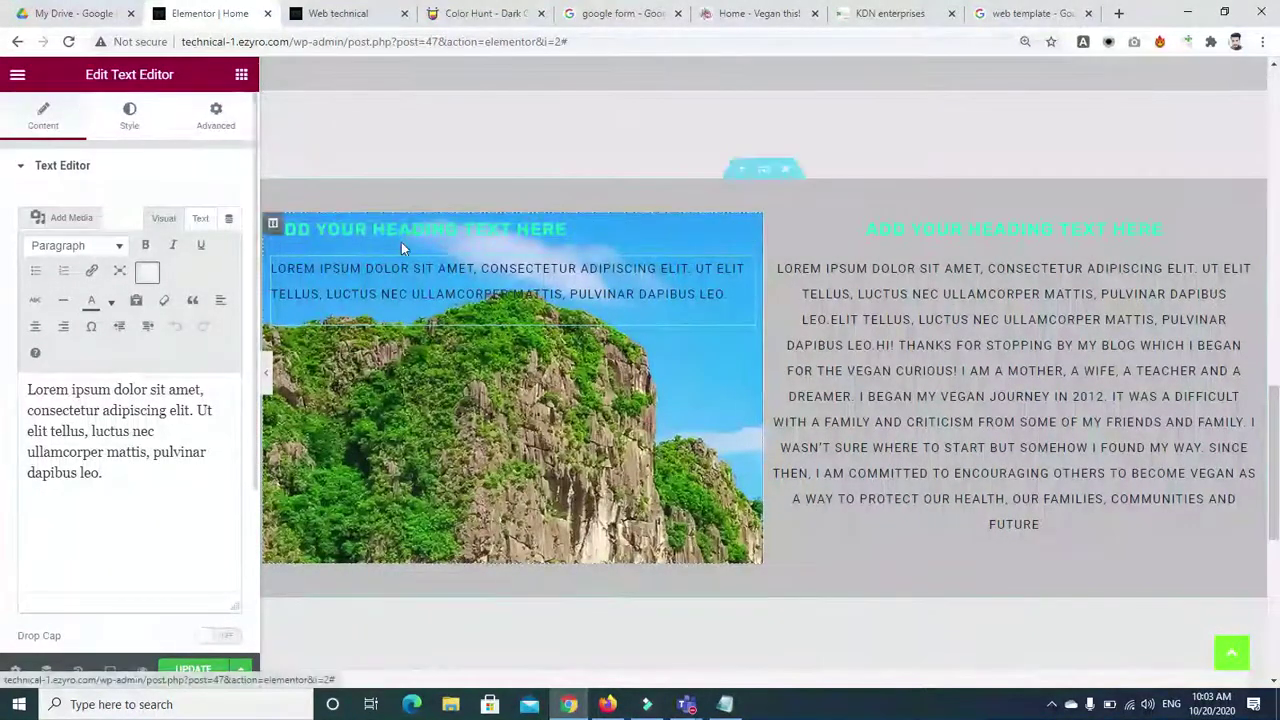
Step: Delete the Text Editor and Heading widgets from the left column
{"action": "left_click", "coordinate": [365, 222]}
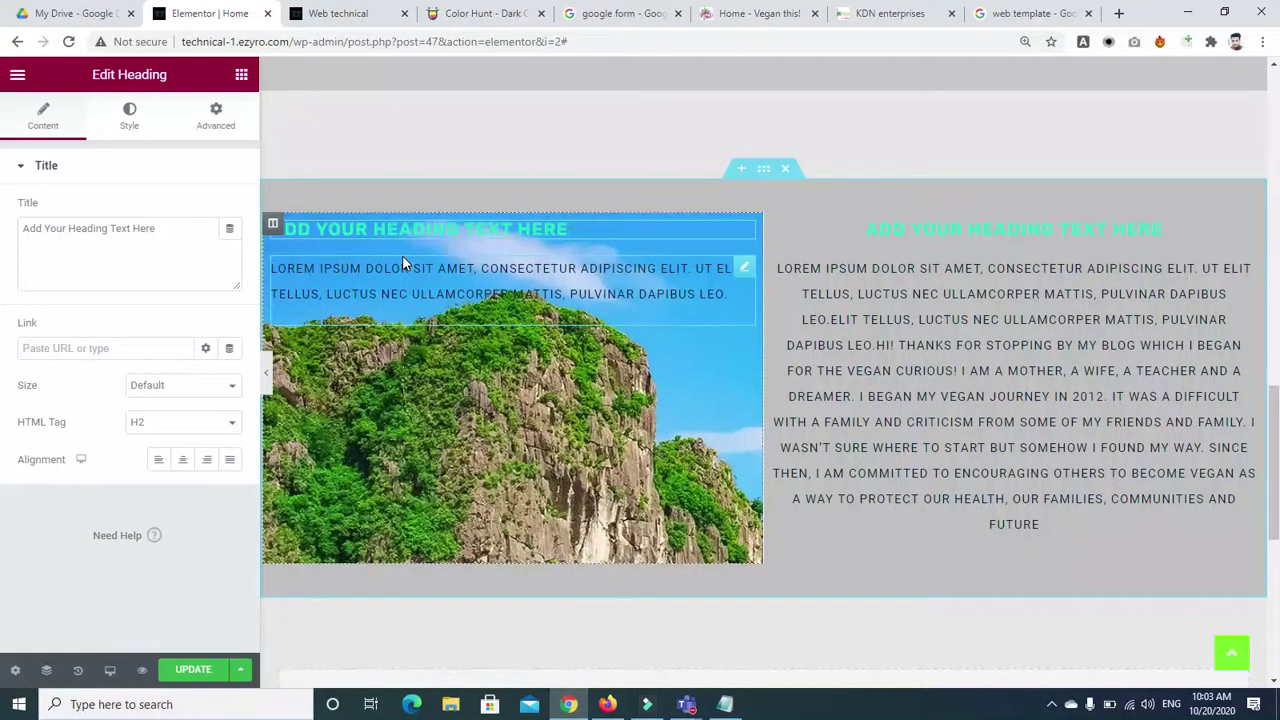
{"action": "left_click", "coordinate": [399, 317]}
{"action": "key", "text": "Delete"}
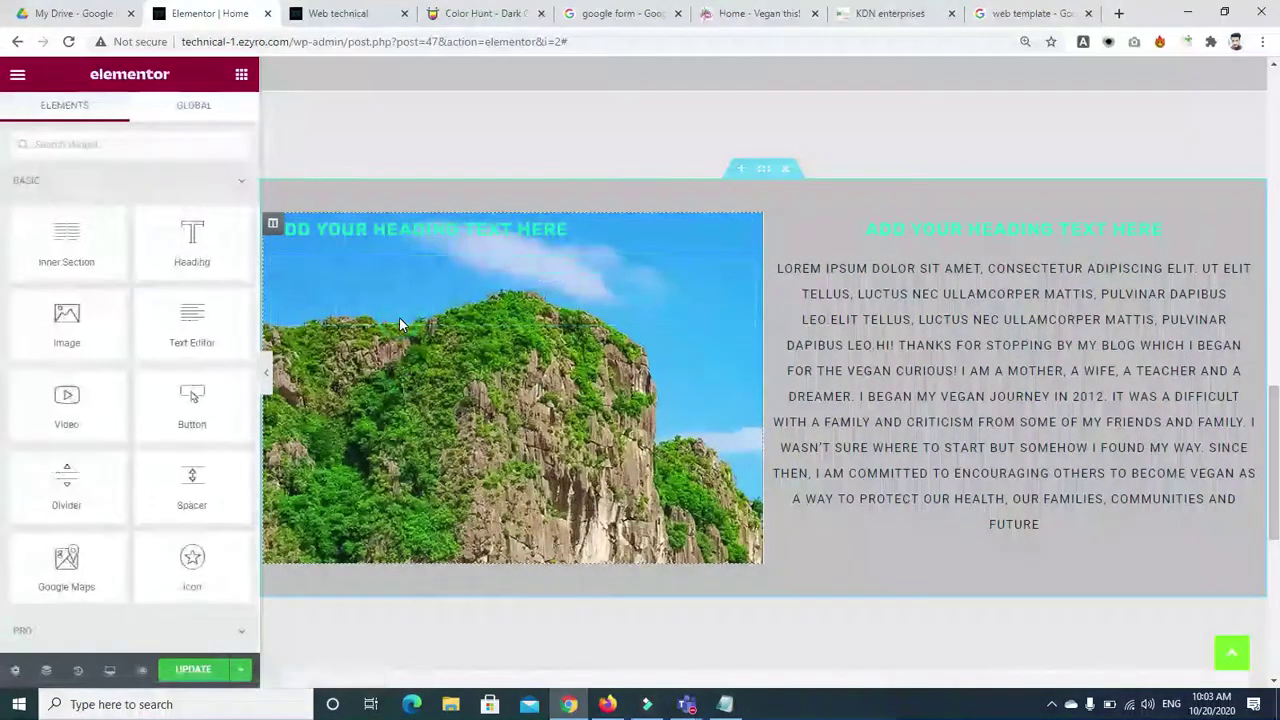
{"action": "left_click", "coordinate": [388, 228]}
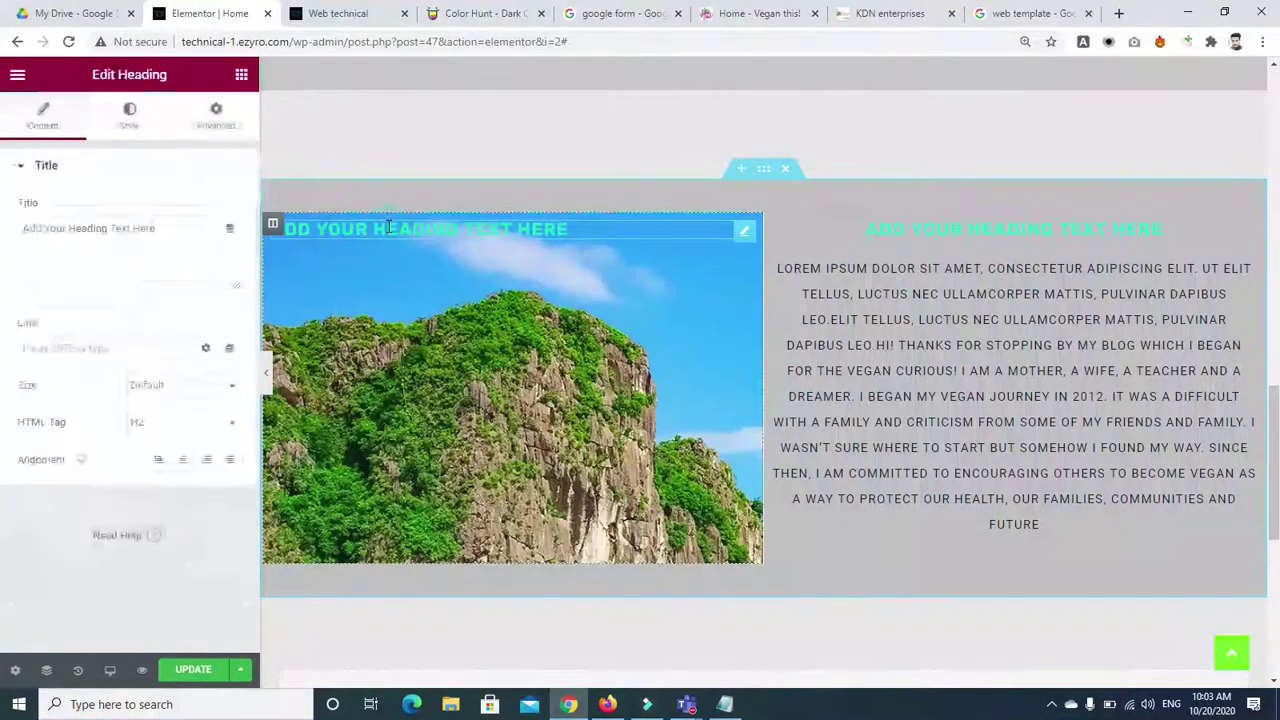
{"action": "right_click", "coordinate": [738, 239]}
{"action": "left_click", "coordinate": [778, 479]}
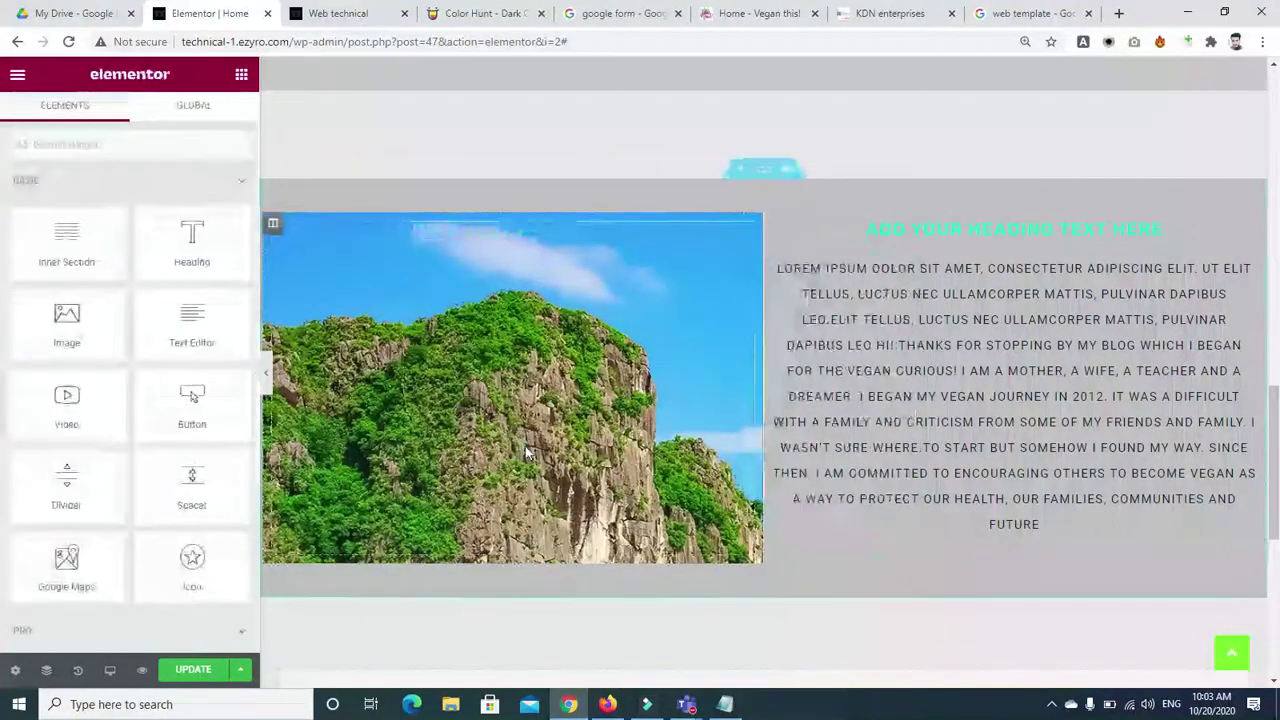
Step: Undo the heading's deletion and revert the edit history to the point where the image was removed
{"action": "key", "text": "ctrl+z"}
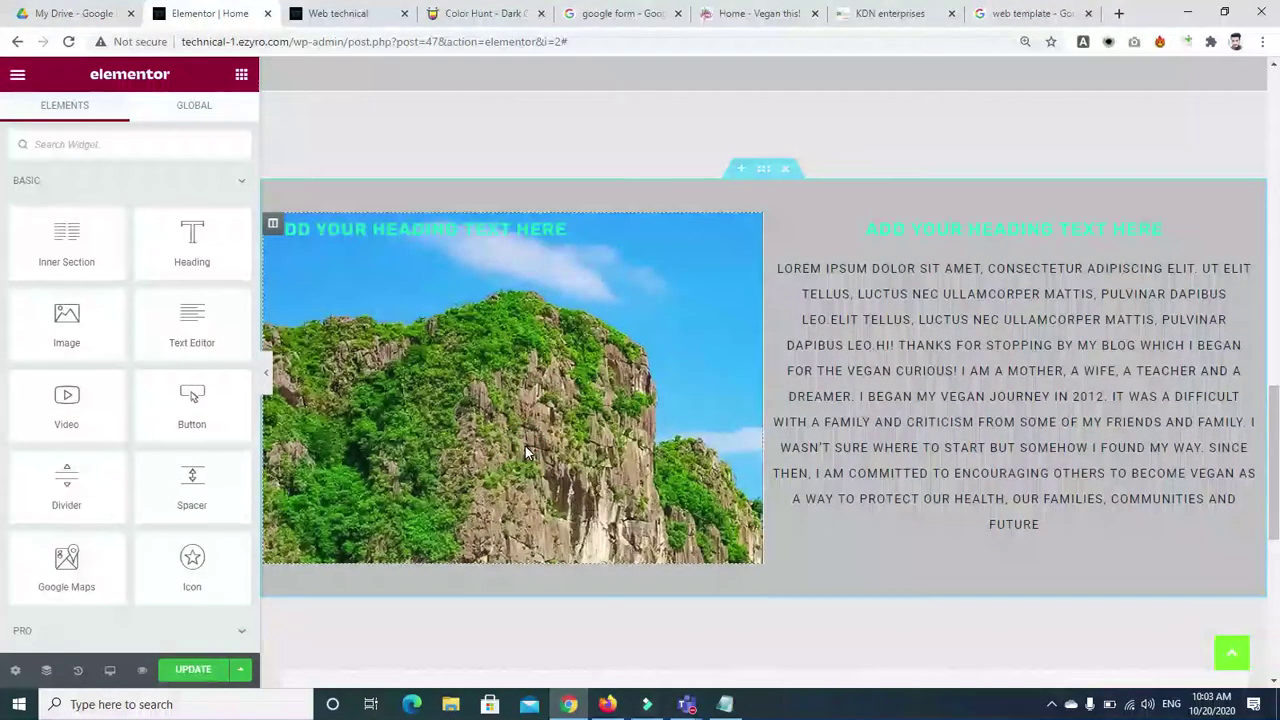
{"action": "left_click", "coordinate": [78, 669]}
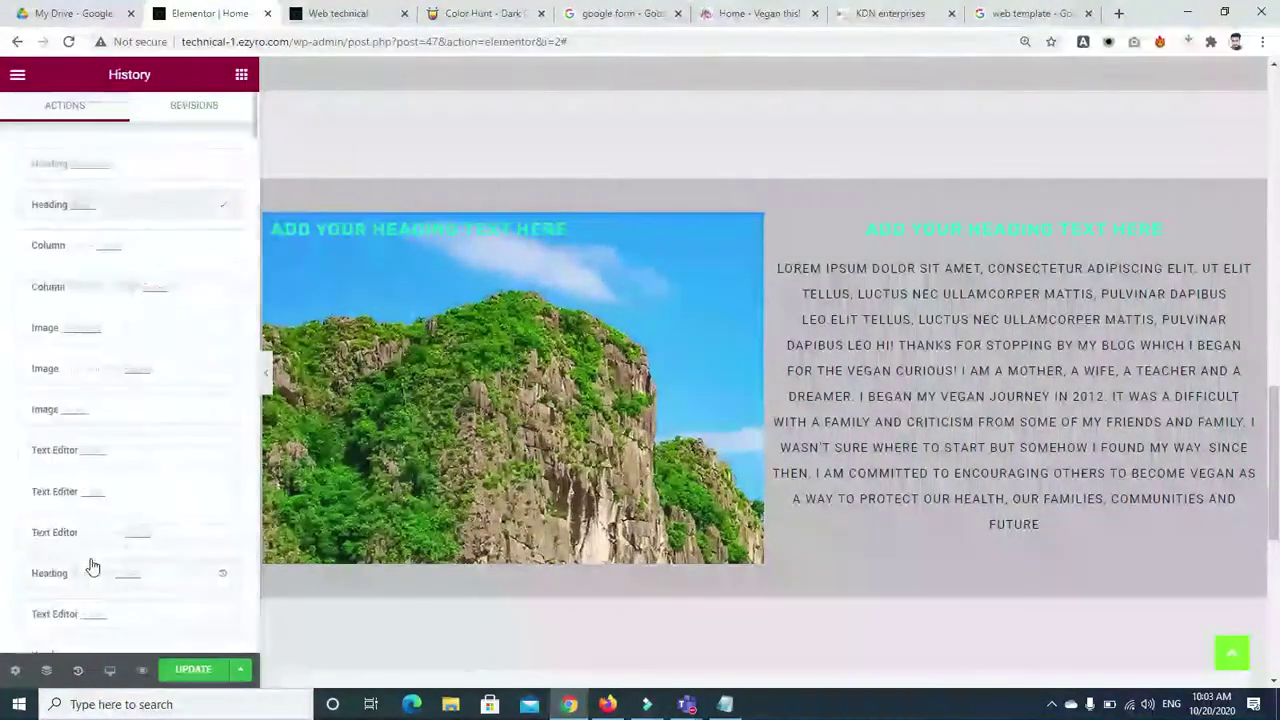
{"action": "left_click", "coordinate": [46, 328]}
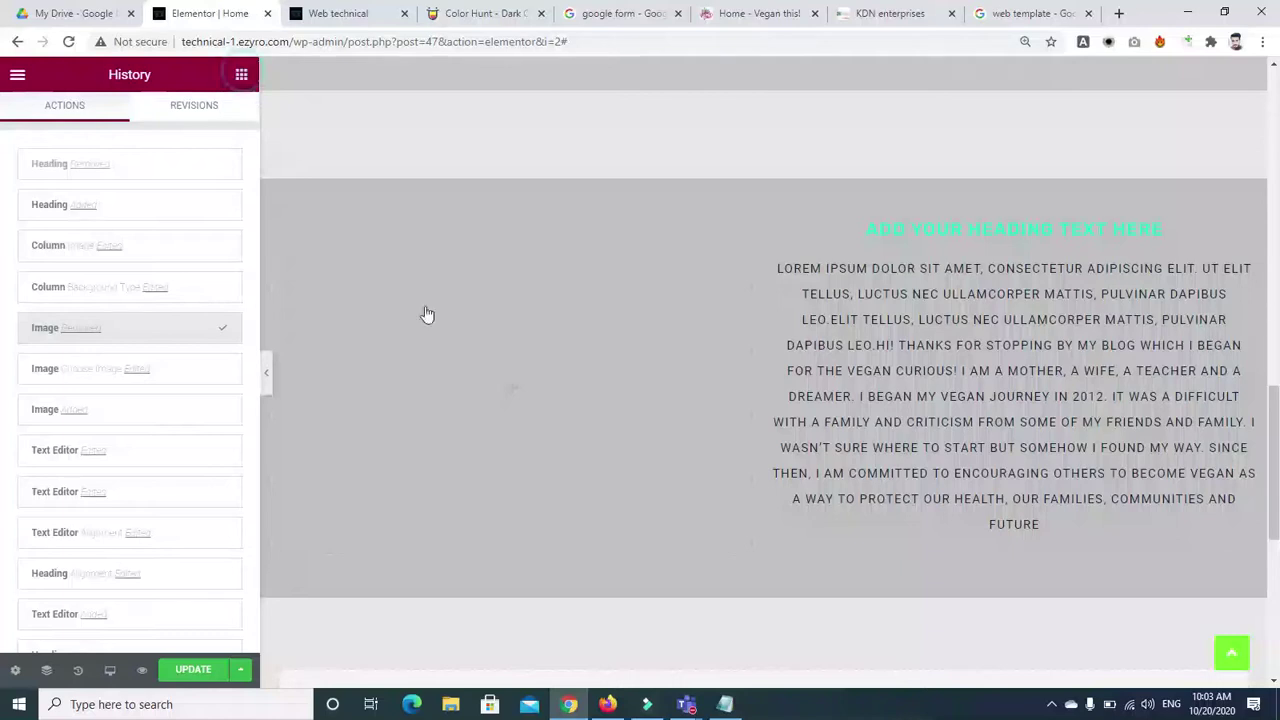
Step: Place an Image widget in the empty left column and insert HERO_SEAsia_Natural_Wonders_shutterstock_440952967.jpg from the media library
{"action": "left_click", "coordinate": [458, 360]}
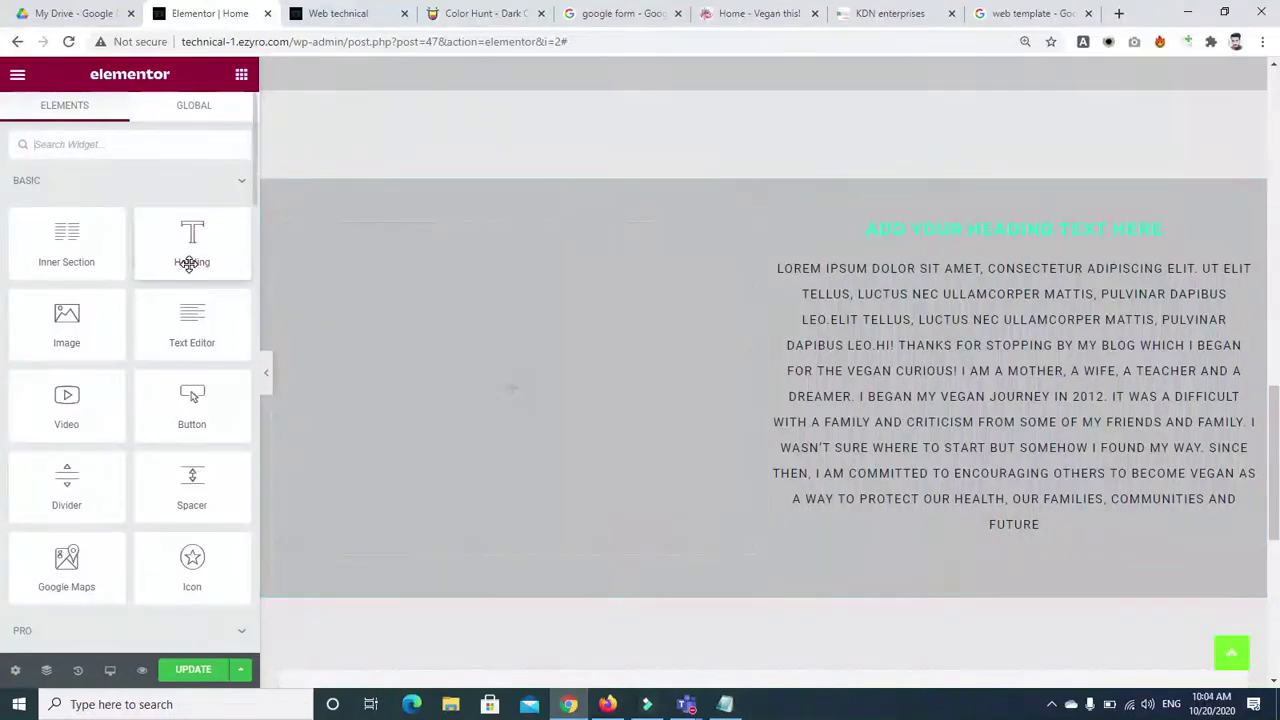
{"action": "left_click_drag", "start_coordinate": [58, 336], "coordinate": [510, 383]}
{"action": "left_click", "coordinate": [148, 272]}
{"action": "left_click", "coordinate": [163, 340]}
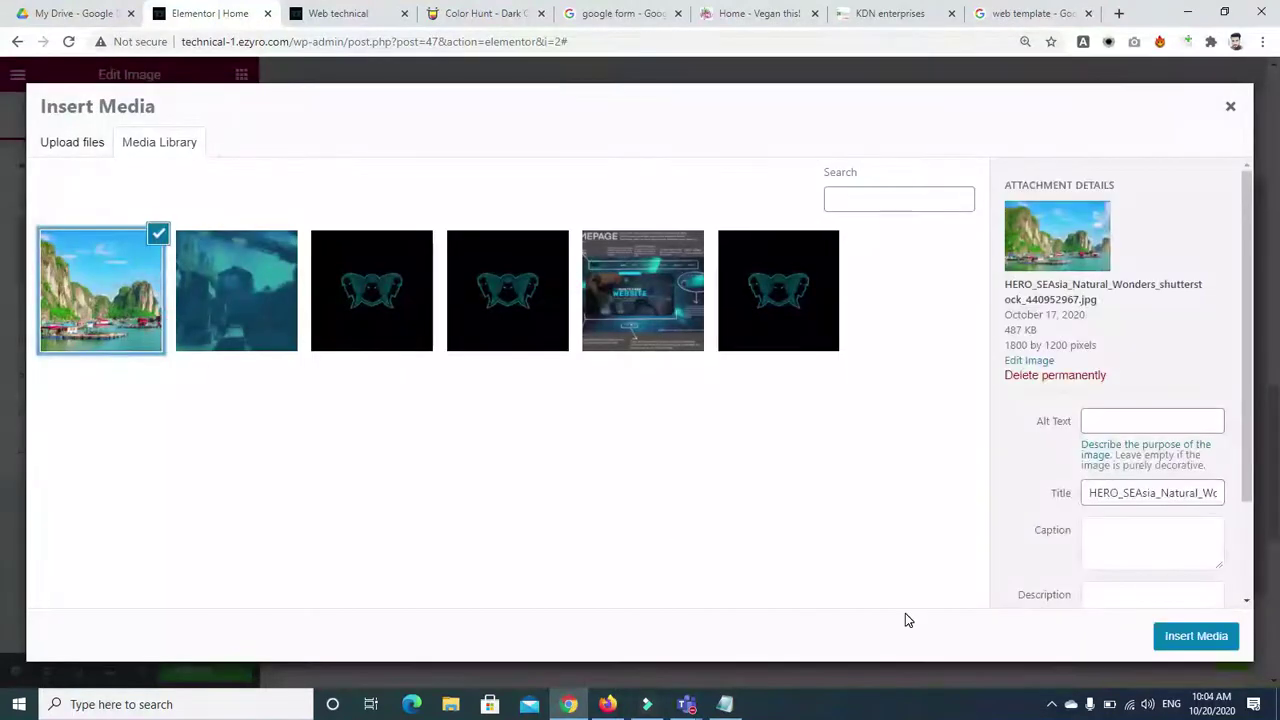
{"action": "left_click", "coordinate": [1172, 645]}
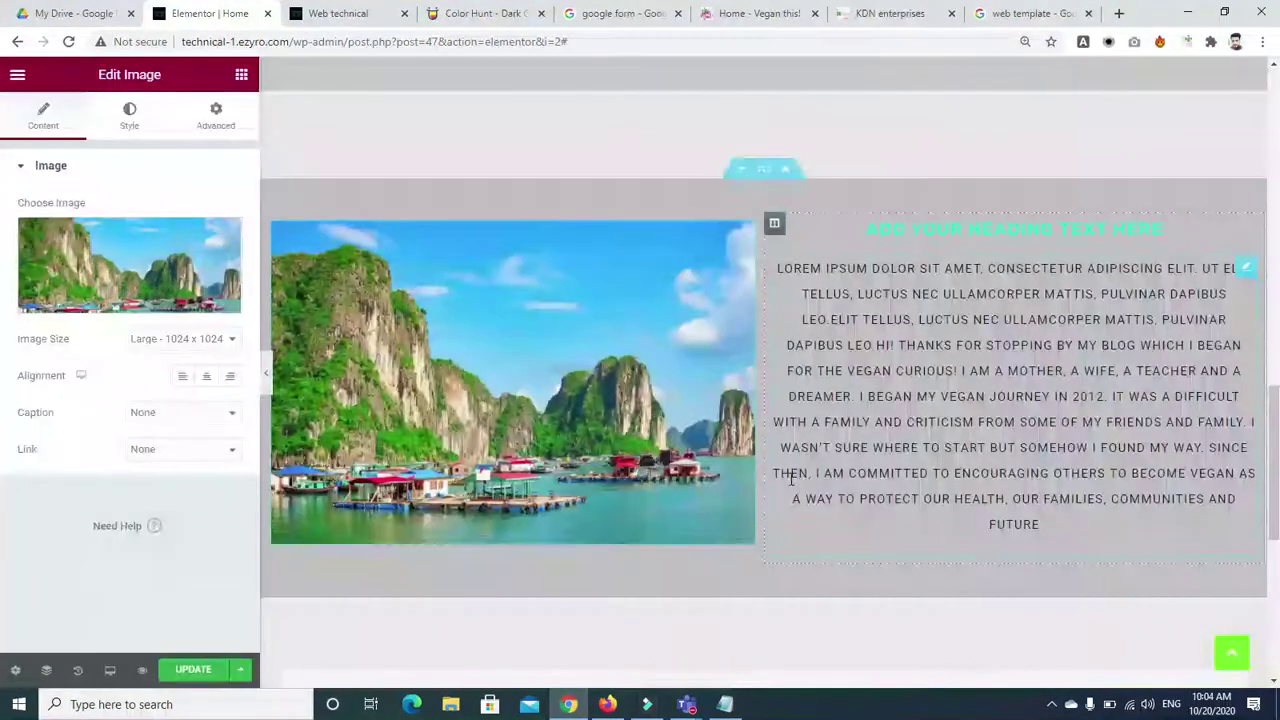
Step: Add a heading below the image in the section's left column, and delete both the image and that heading
{"action": "left_click", "coordinate": [241, 76]}
{"action": "left_click_drag", "start_coordinate": [191, 248], "coordinate": [517, 534]}
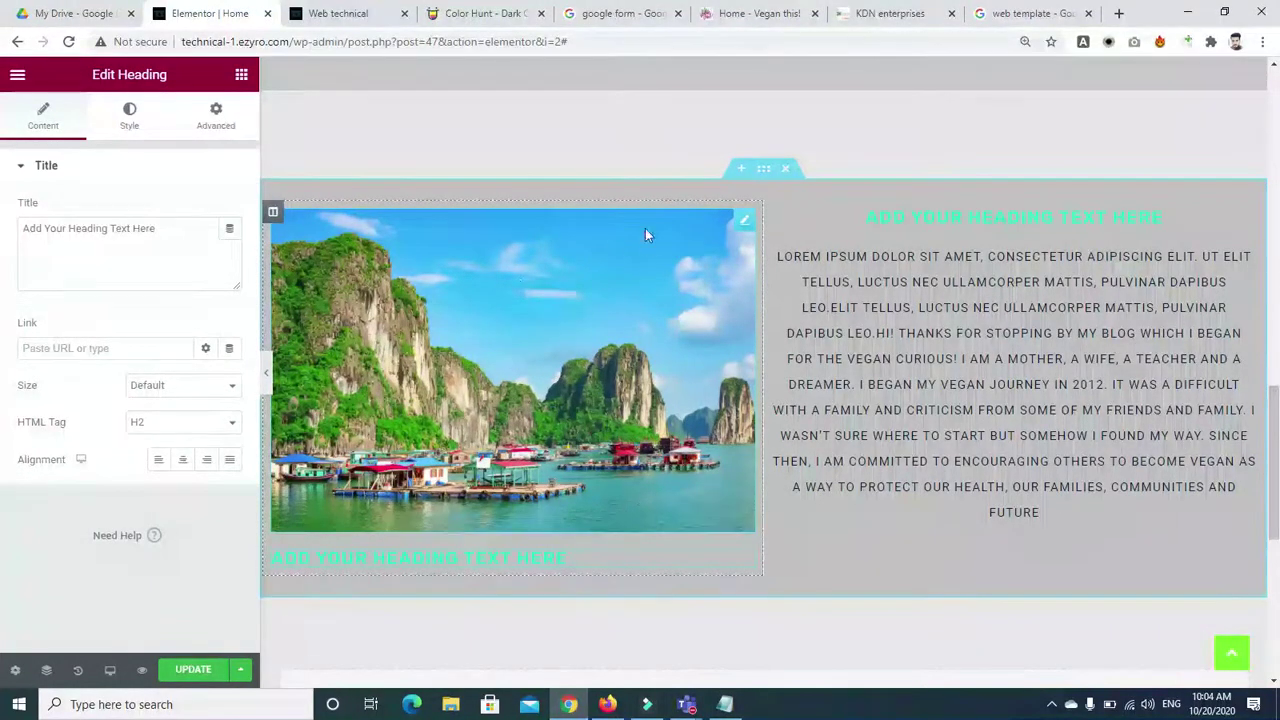
{"action": "right_click", "coordinate": [740, 227]}
{"action": "left_click", "coordinate": [771, 466]}
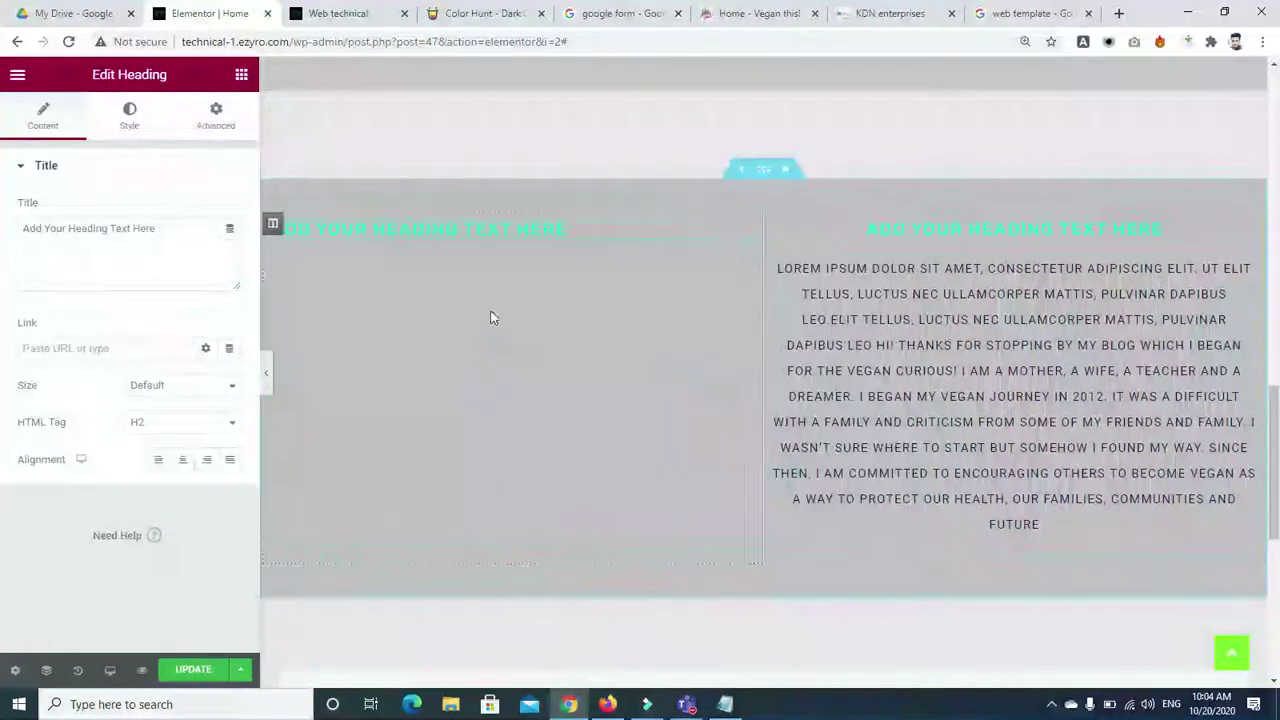
{"action": "right_click", "coordinate": [745, 236]}
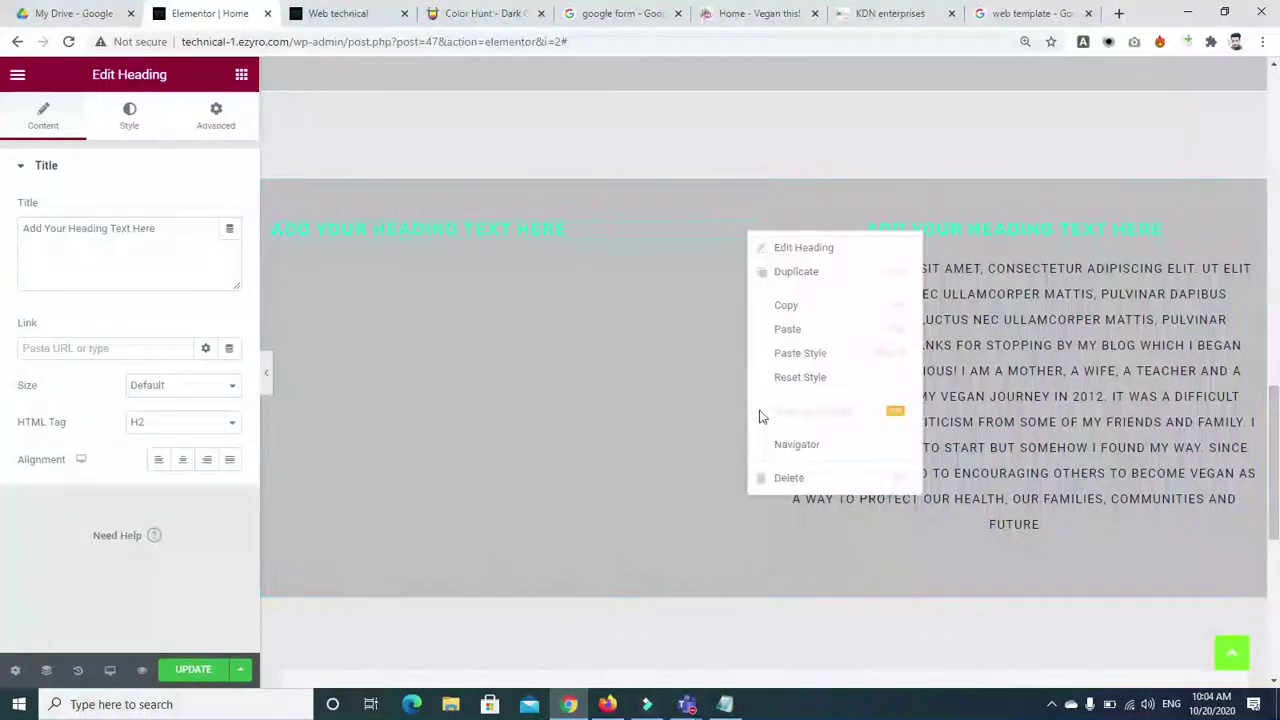
{"action": "left_click", "coordinate": [788, 477]}
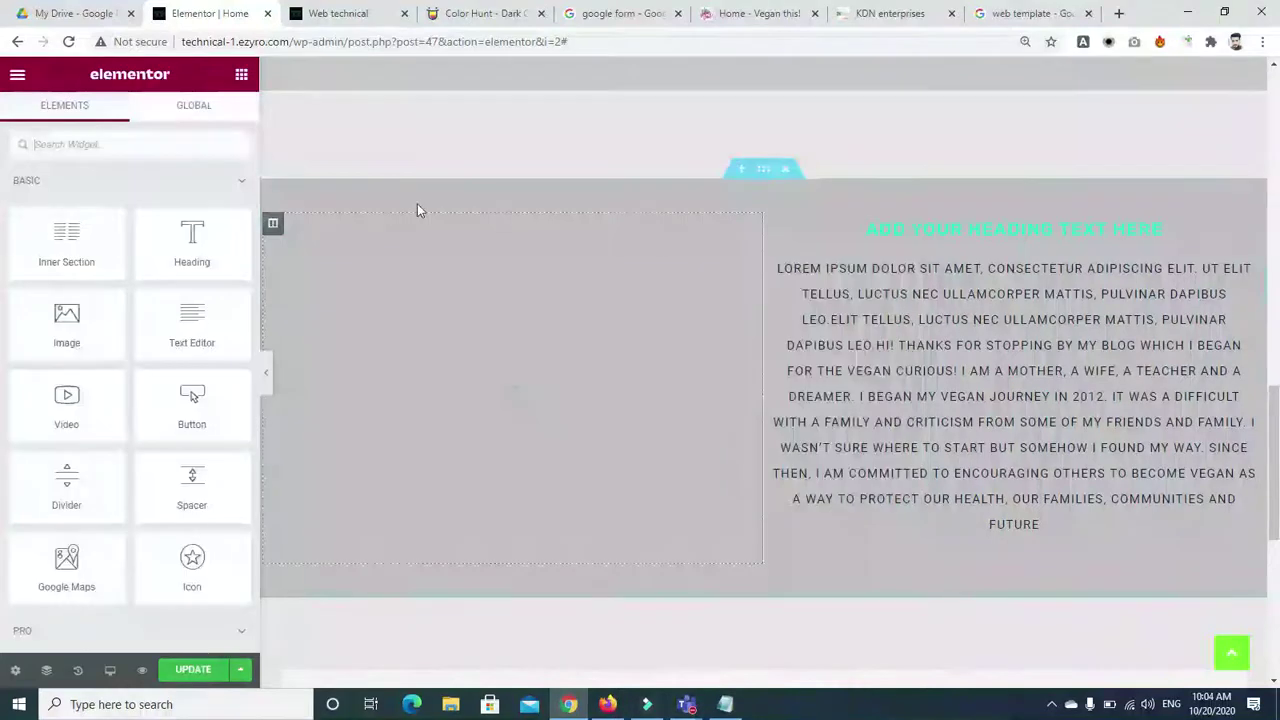
Step: Give the empty left column a classic background with the limestone cliffs and floating houses photo from the media library
{"action": "left_click", "coordinate": [272, 226]}
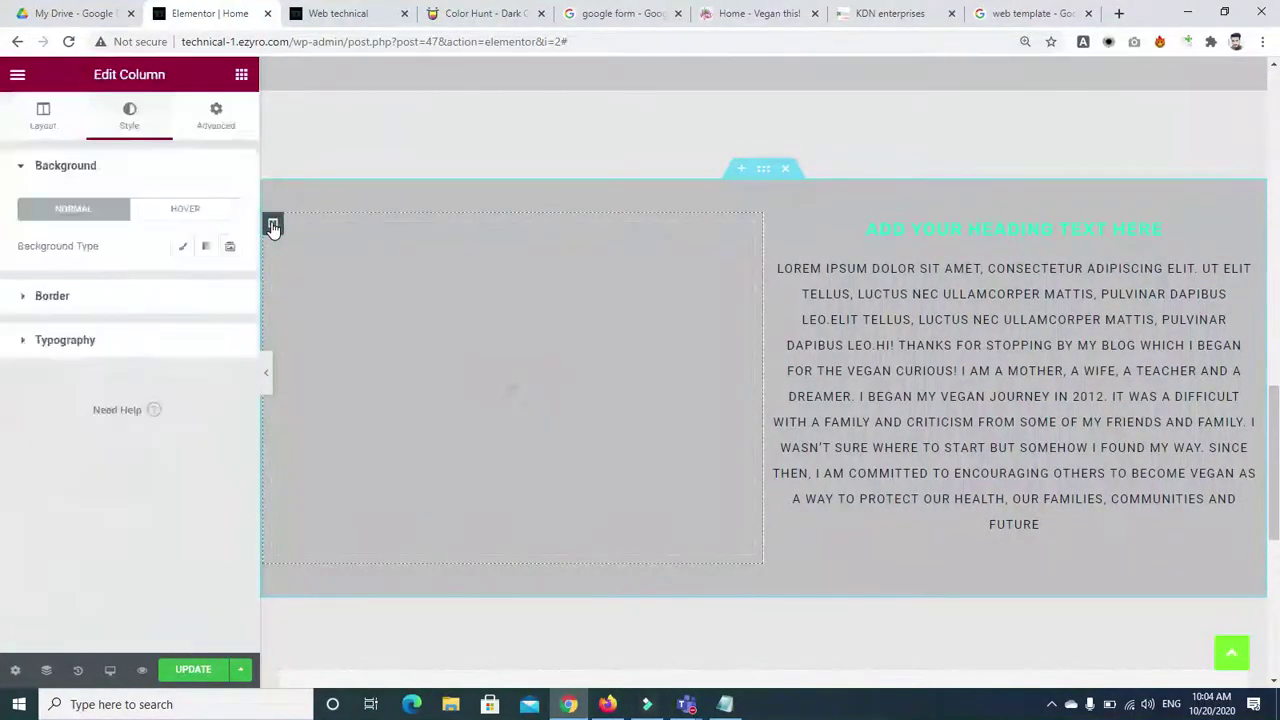
{"action": "left_click", "coordinate": [182, 245]}
{"action": "left_click", "coordinate": [150, 390]}
{"action": "left_click", "coordinate": [90, 290]}
{"action": "left_click", "coordinate": [1195, 636]}
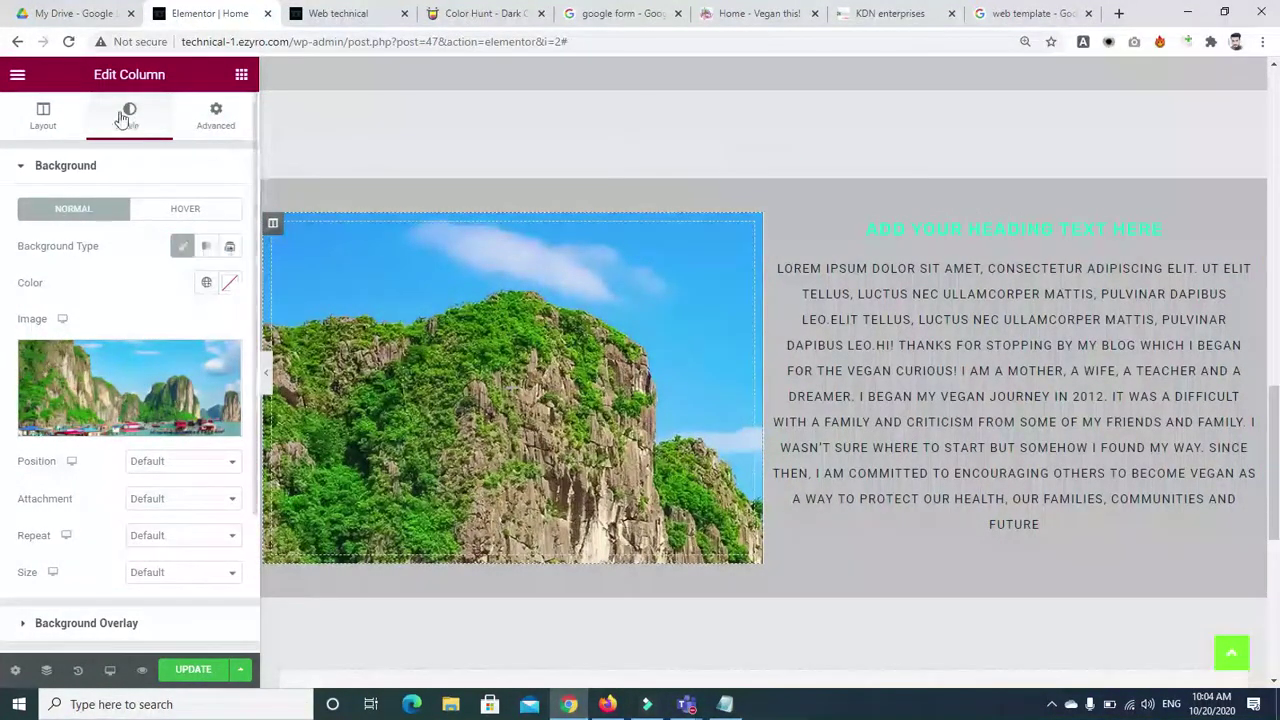
Step: Add a heading to the left column over the background image, with a text editor block below it
{"action": "left_click", "coordinate": [242, 77]}
{"action": "left_click_drag", "start_coordinate": [183, 268], "coordinate": [528, 336]}
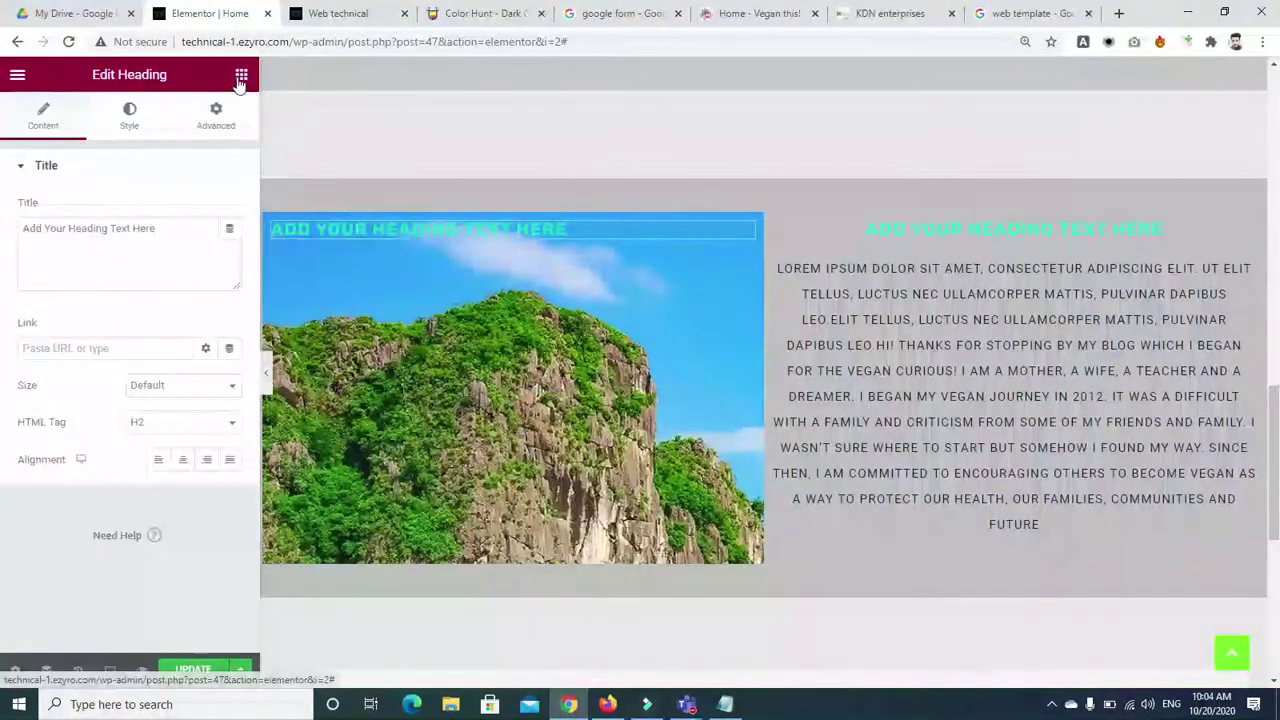
{"action": "left_click", "coordinate": [241, 75]}
{"action": "left_click_drag", "start_coordinate": [180, 323], "coordinate": [469, 238]}
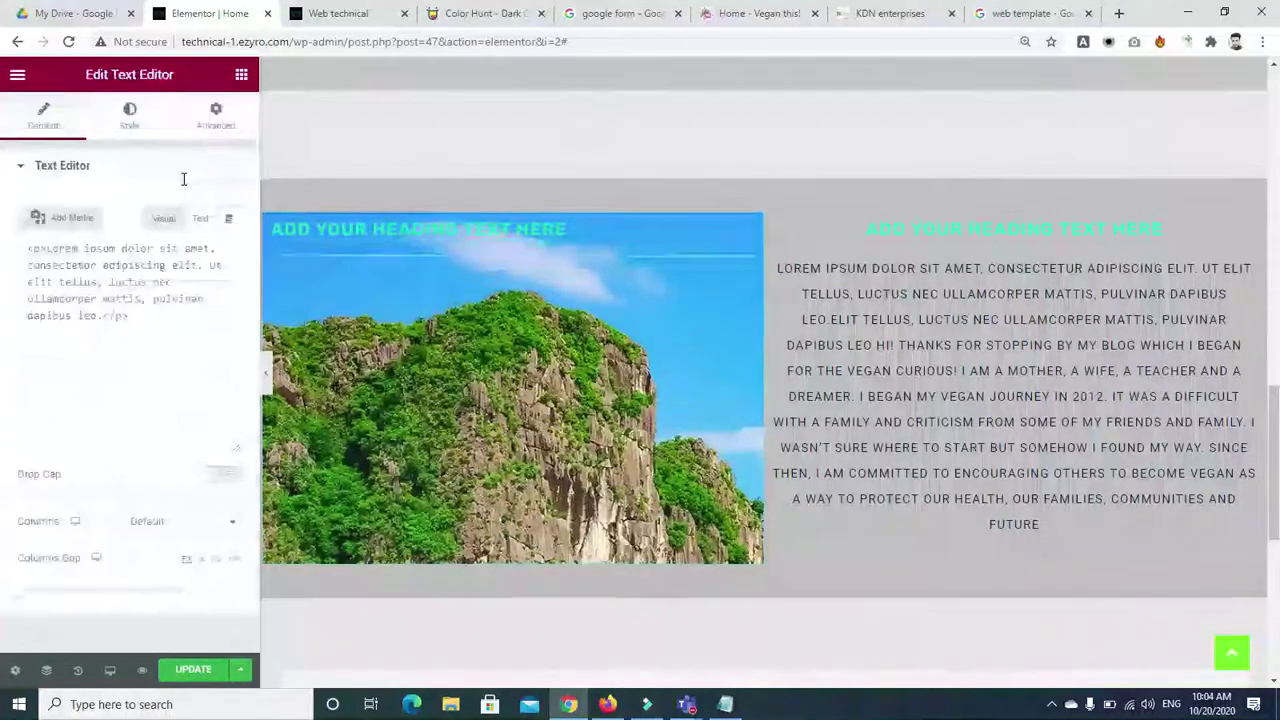
Step: Insert a divider between the heading and the paragraph text in the left column
{"action": "left_click", "coordinate": [228, 108]}
{"action": "left_click", "coordinate": [241, 75]}
{"action": "left_click_drag", "start_coordinate": [66, 478], "coordinate": [500, 268]}
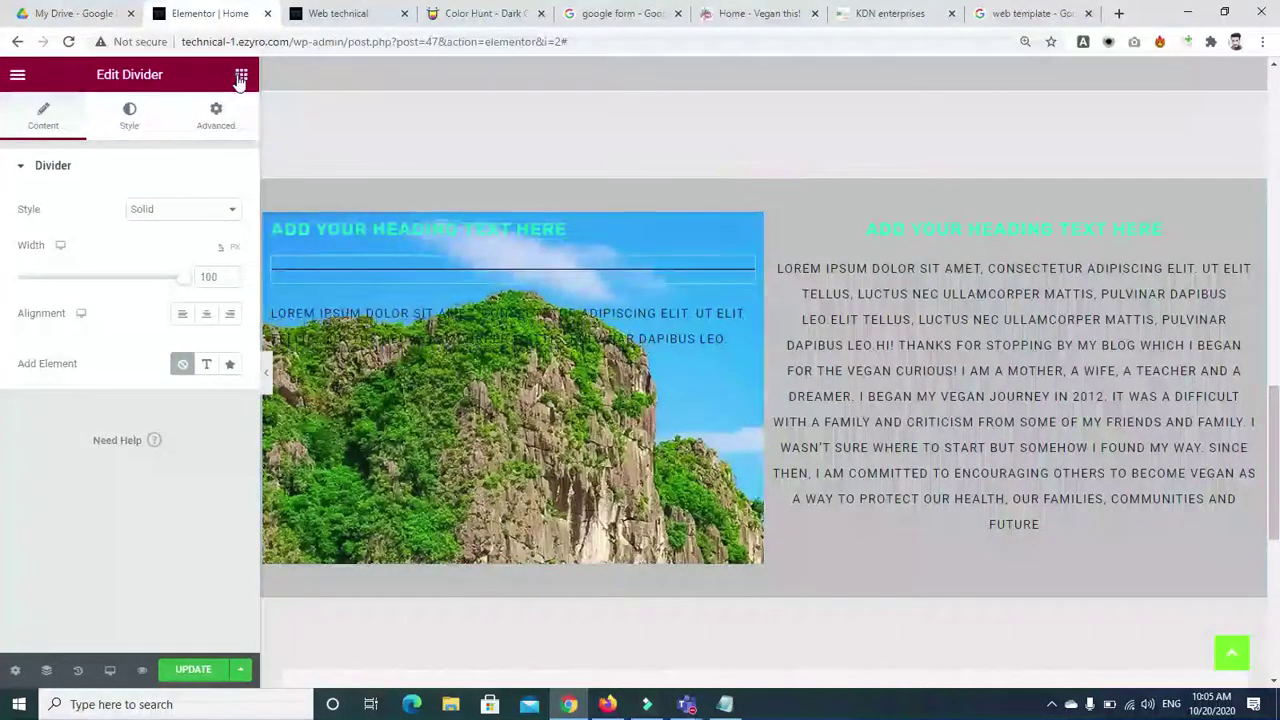
Step: Add a spacer above the left column's heading and set its space to 81 px
{"action": "left_click", "coordinate": [241, 75]}
{"action": "left_click_drag", "start_coordinate": [192, 485], "coordinate": [437, 229]}
{"action": "left_click_drag", "start_coordinate": [435, 223], "coordinate": [435, 223]}
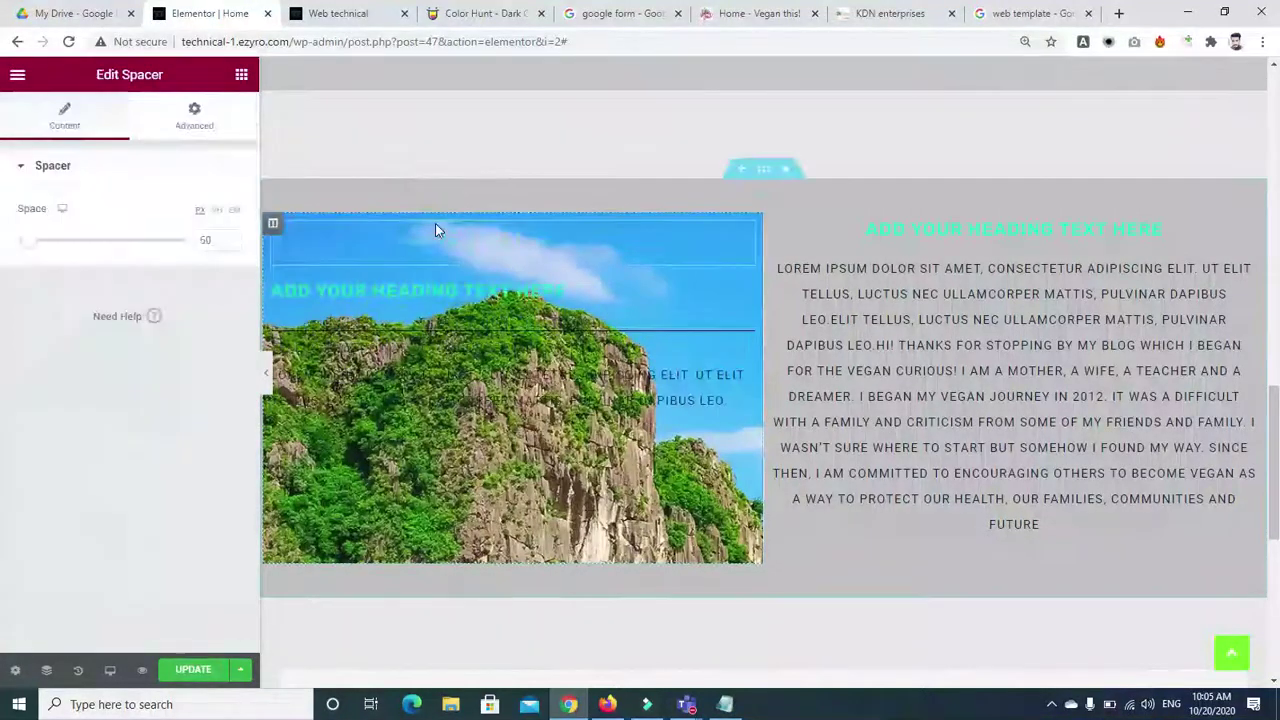
{"action": "mouse_move", "coordinate": [31, 243]}
{"action": "left_mouse_down"}
{"action": "mouse_move", "coordinate": [59, 248]}
{"action": "mouse_move", "coordinate": [43, 249]}
{"action": "left_mouse_up"}
{"action": "left_click", "coordinate": [63, 384]}
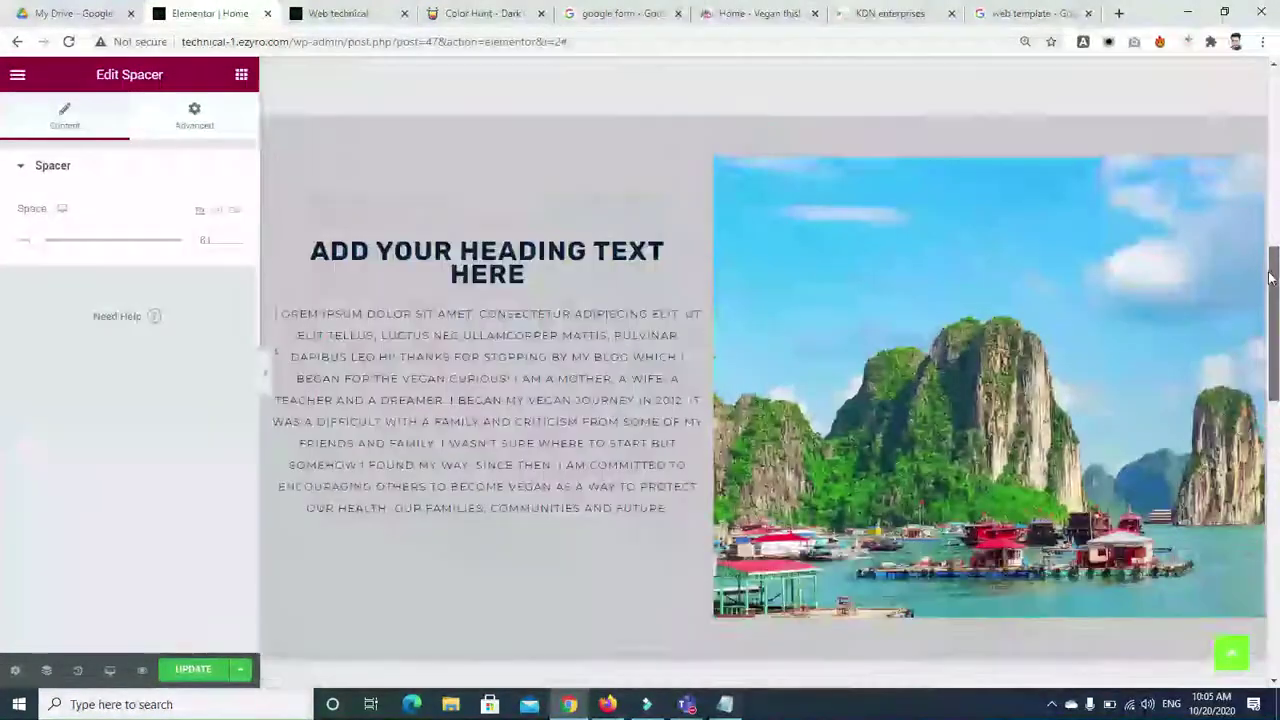
Step: Duplicate the section that has the background-image column beside the heading and text column
{"action": "scroll", "coordinate": [1038, 274], "scroll_direction": "down", "scroll_amount": 2}
{"action": "scroll", "coordinate": [1038, 274], "scroll_direction": "up", "scroll_amount": 2}
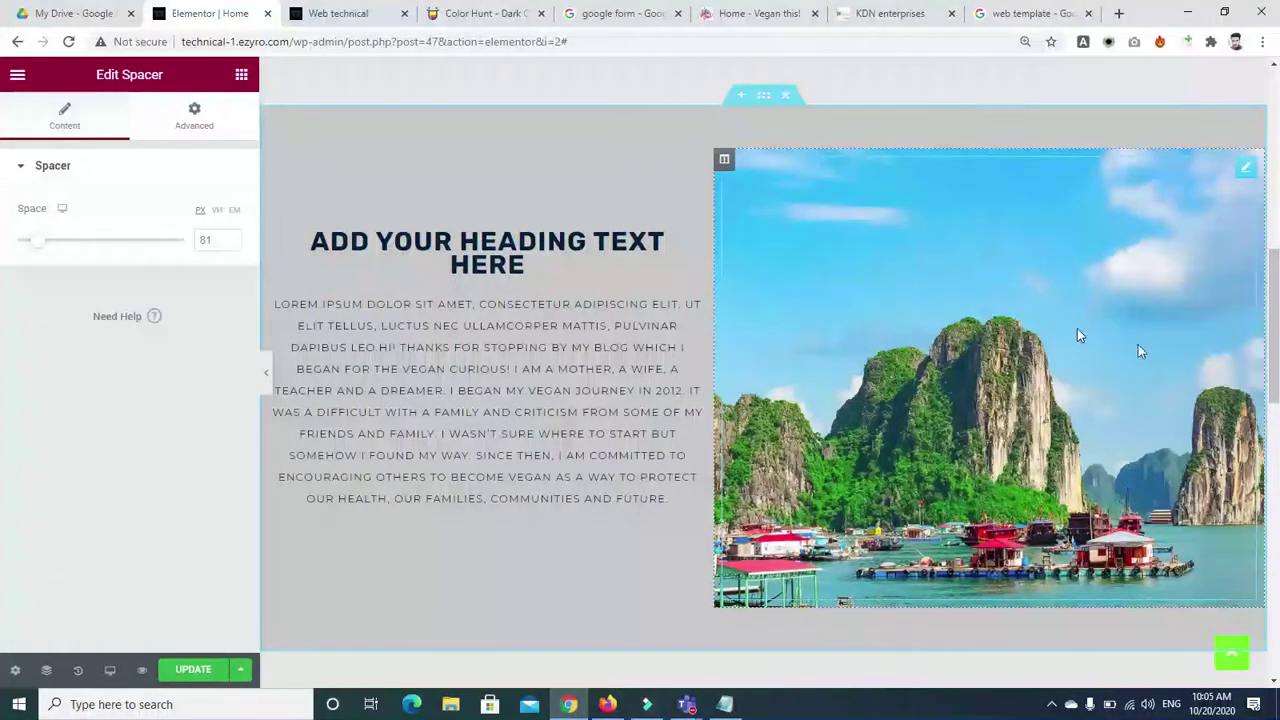
{"action": "left_click_drag", "start_coordinate": [1278, 325], "coordinate": [1278, 445]}
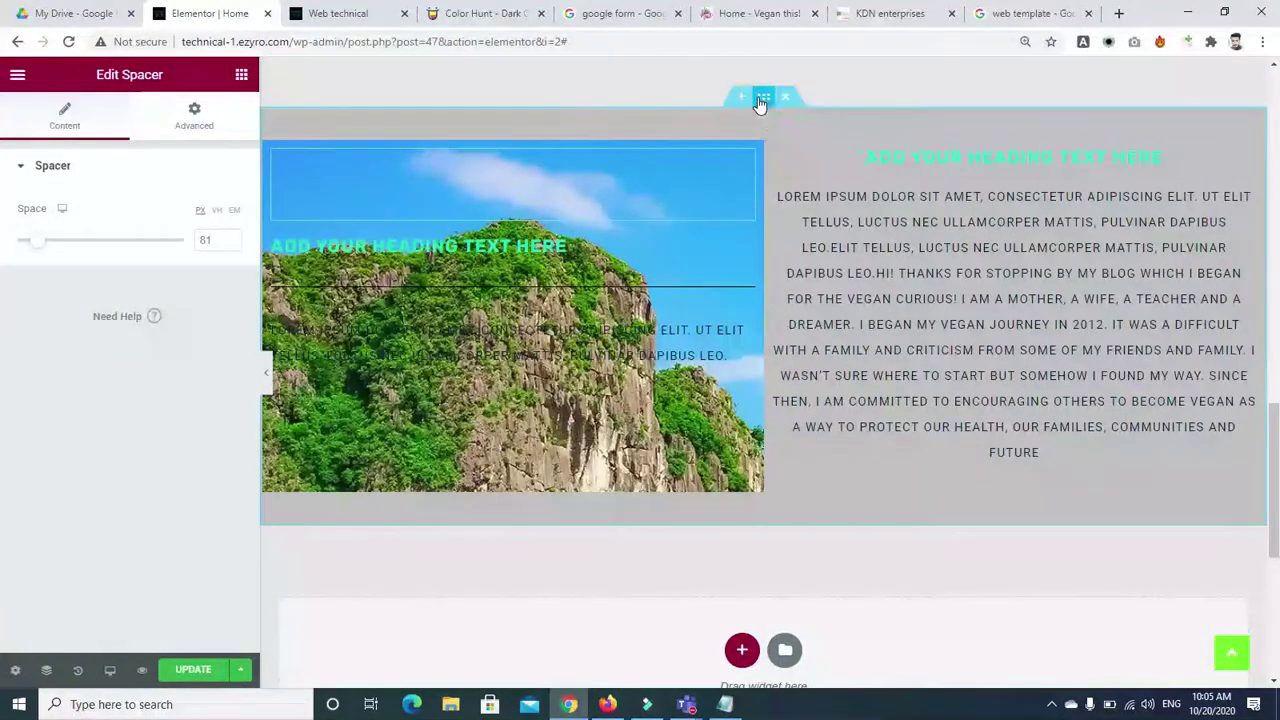
{"action": "right_click", "coordinate": [760, 104]}
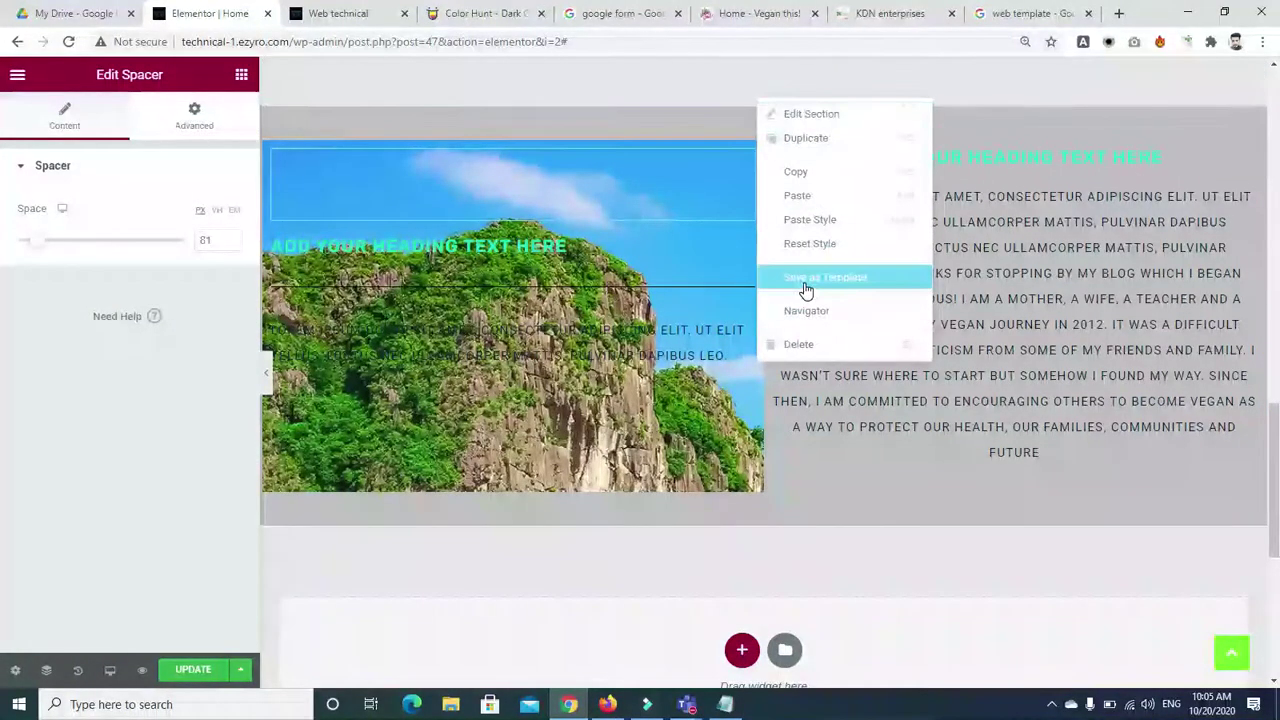
{"action": "left_click", "coordinate": [804, 139]}
{"action": "scroll", "coordinate": [1262, 485], "scroll_direction": "down", "scroll_amount": 2}
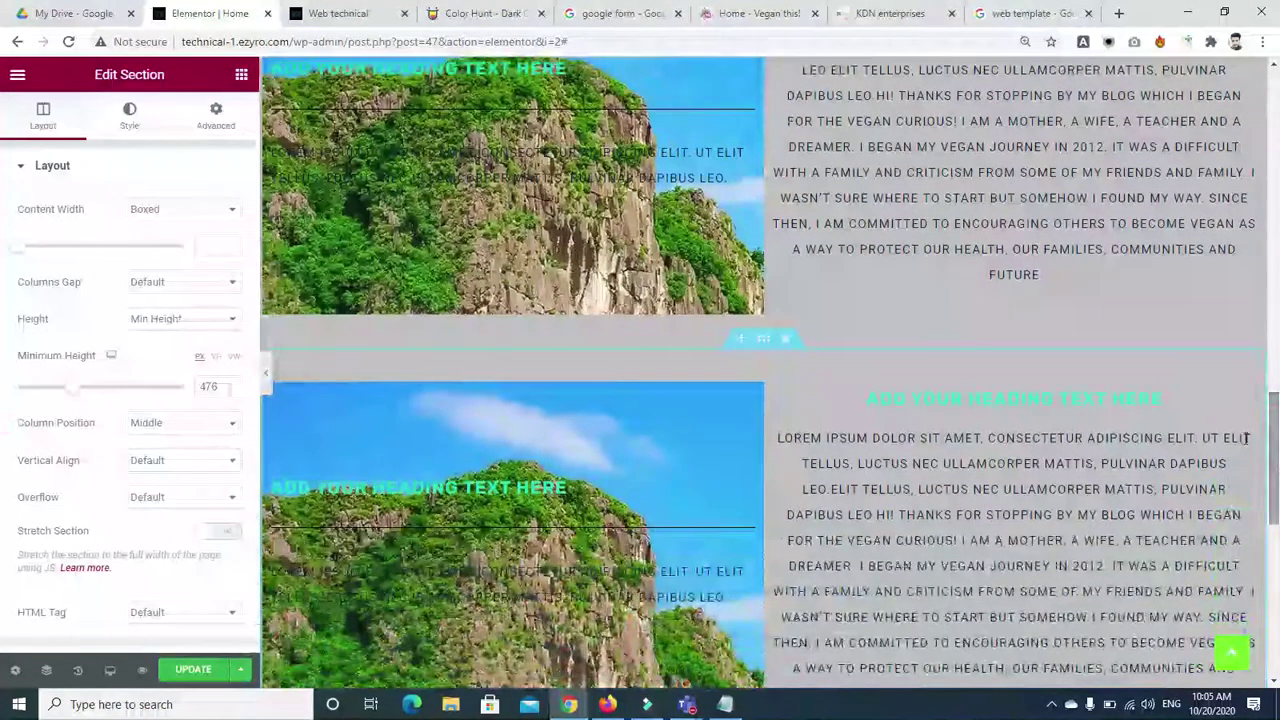
Step: Duplicate the blank gap section and move the copy between the two background-image sections, removing the unused new-section area
{"action": "left_click", "coordinate": [740, 340]}
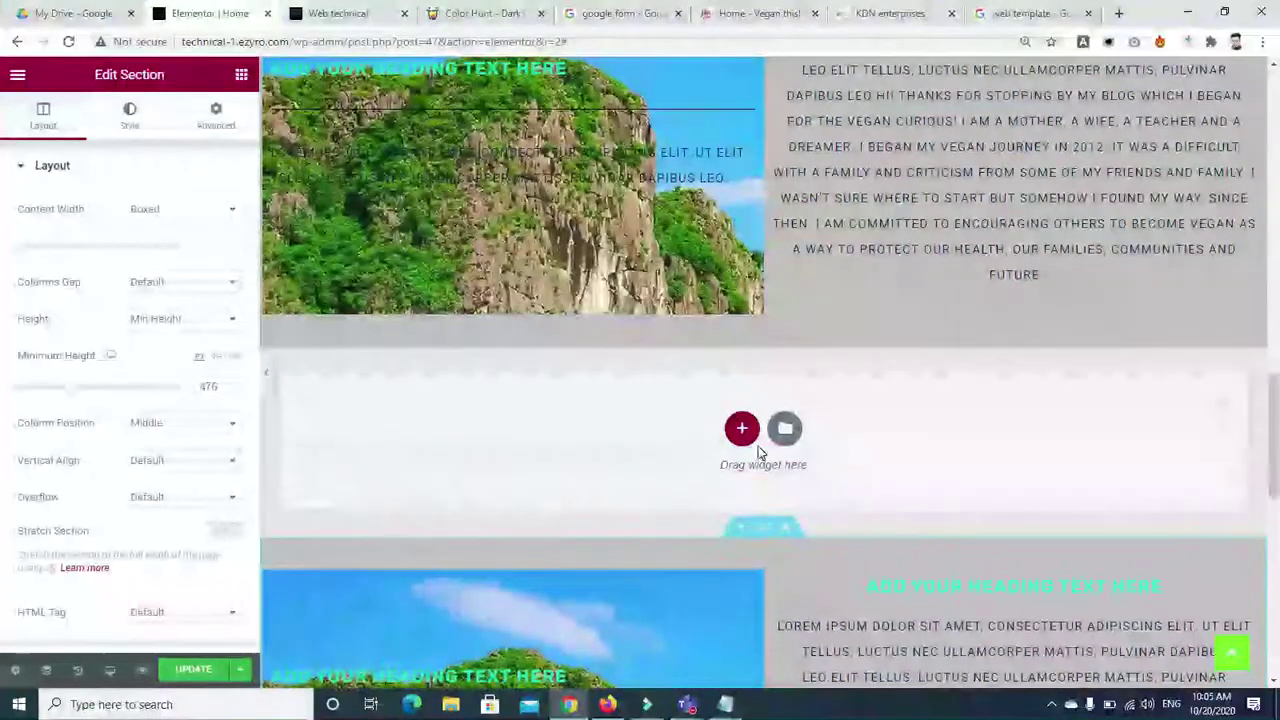
{"action": "scroll", "coordinate": [760, 562], "scroll_direction": "down", "scroll_amount": 4}
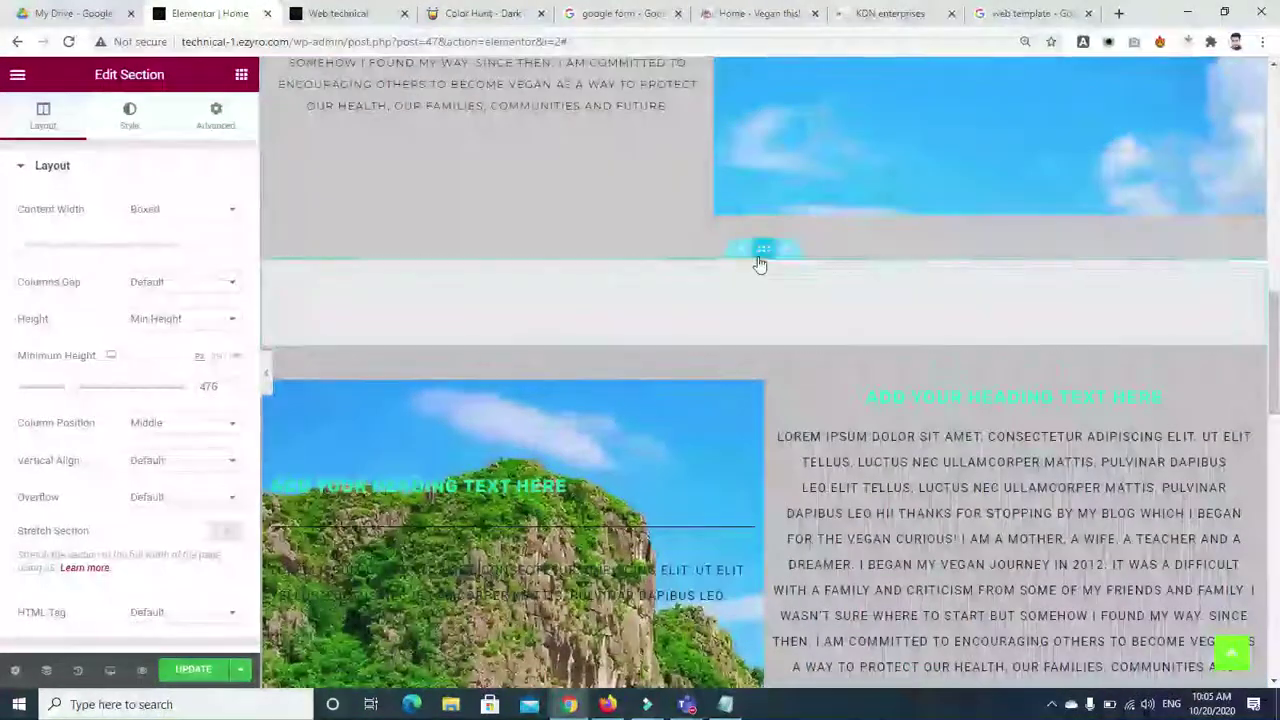
{"action": "right_click", "coordinate": [762, 260]}
{"action": "left_click", "coordinate": [772, 300]}
{"action": "left_click_drag", "start_coordinate": [765, 337], "coordinate": [727, 604]}
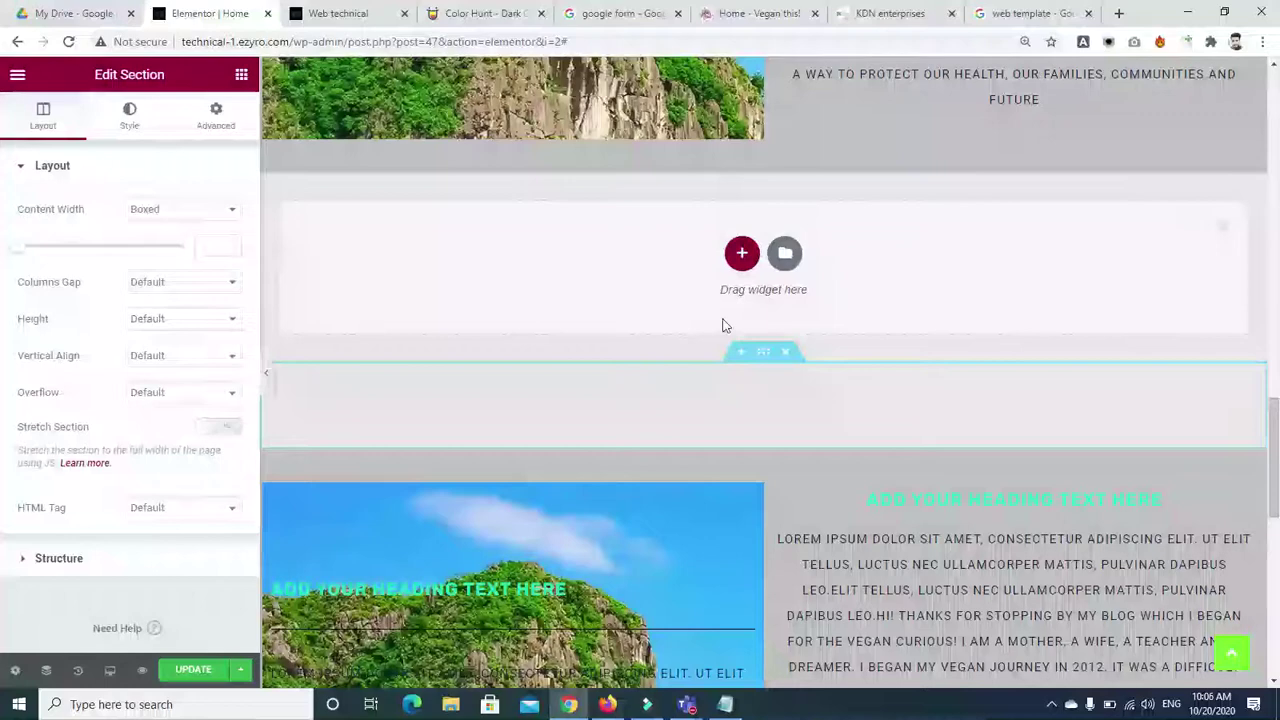
{"action": "left_click", "coordinate": [1223, 226]}
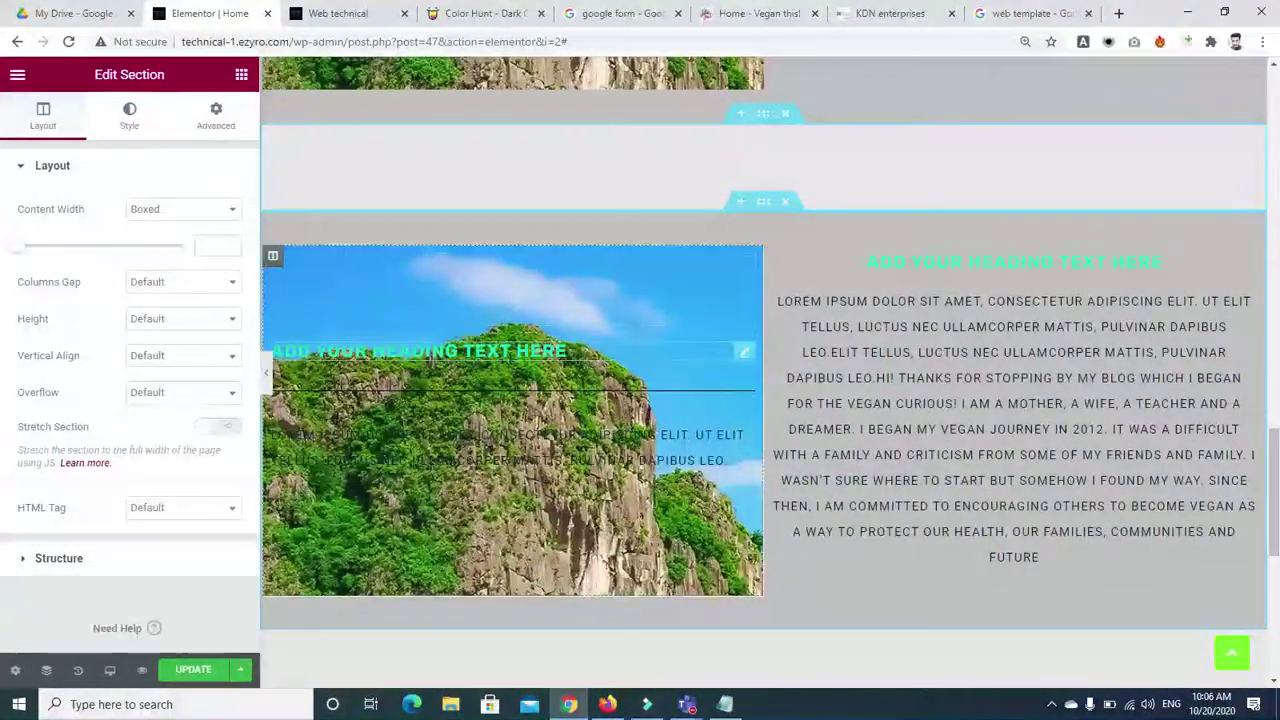
Step: Delete the heading, divider and paragraph text from the left column of the lower duplicated section
{"action": "left_click", "coordinate": [744, 352]}
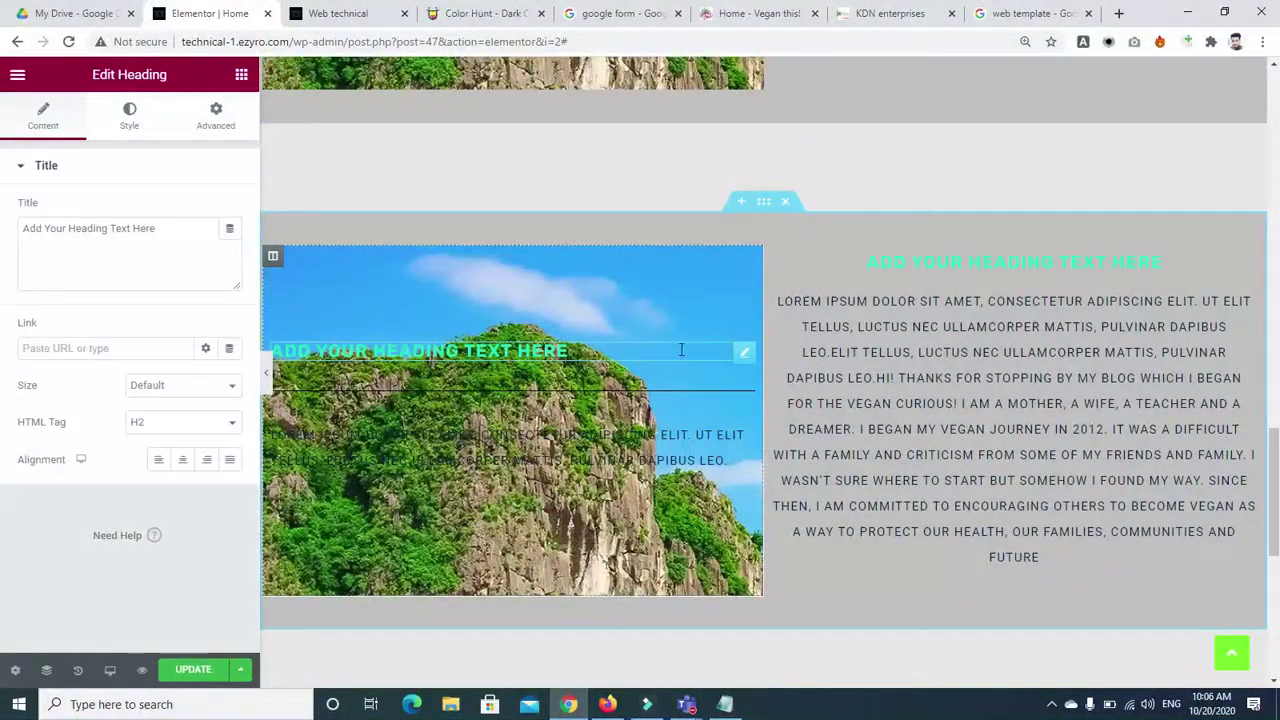
{"action": "right_click", "coordinate": [748, 357]}
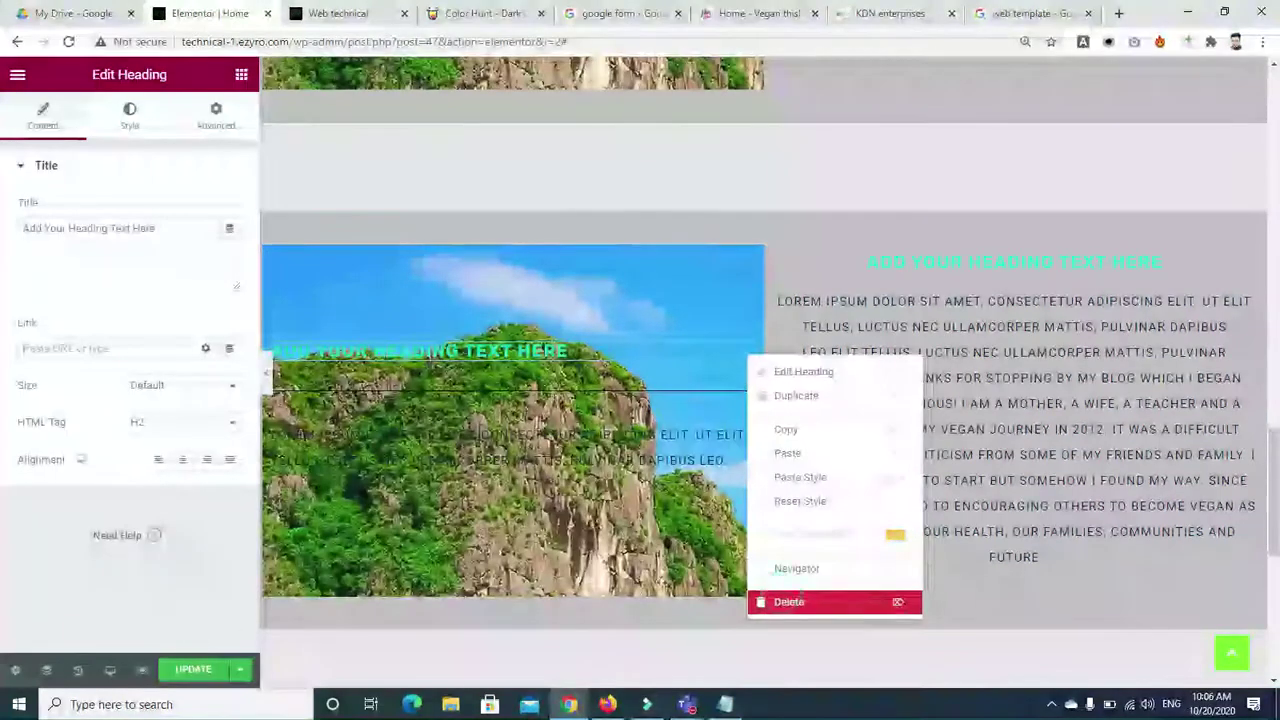
{"action": "left_click", "coordinate": [789, 601]}
{"action": "right_click", "coordinate": [748, 356]}
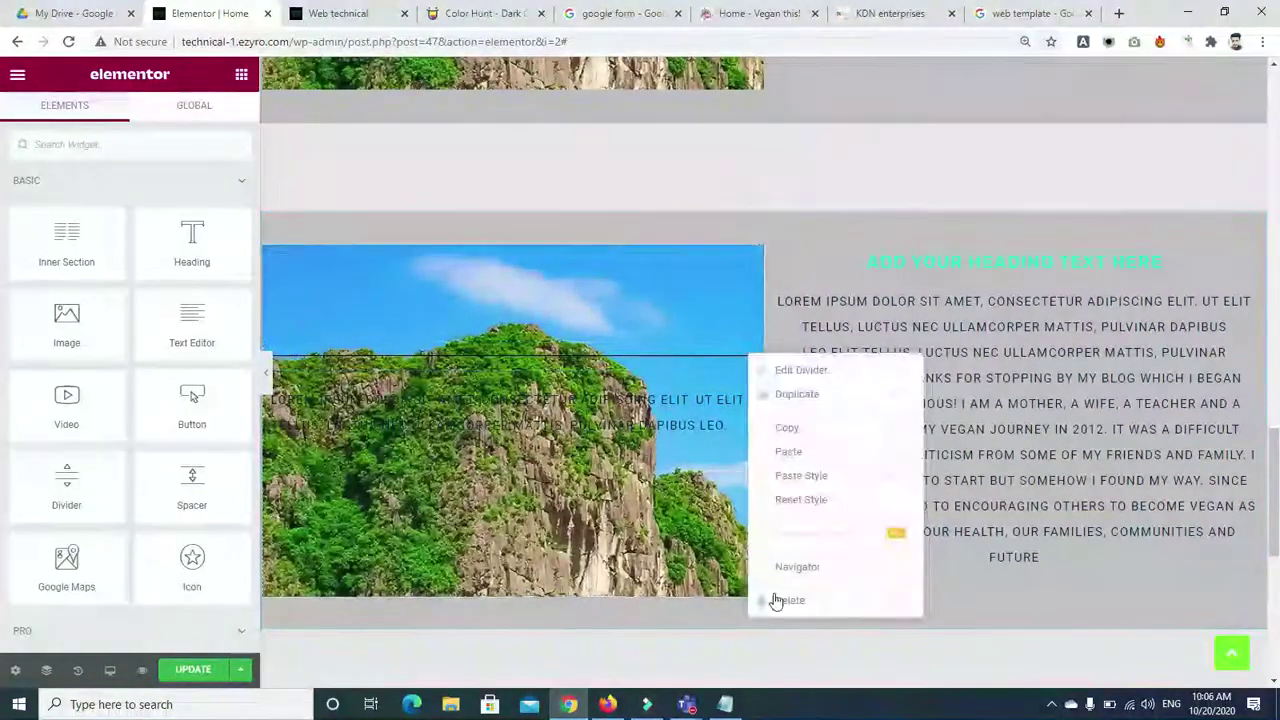
{"action": "left_click", "coordinate": [778, 600]}
{"action": "right_click", "coordinate": [742, 357]}
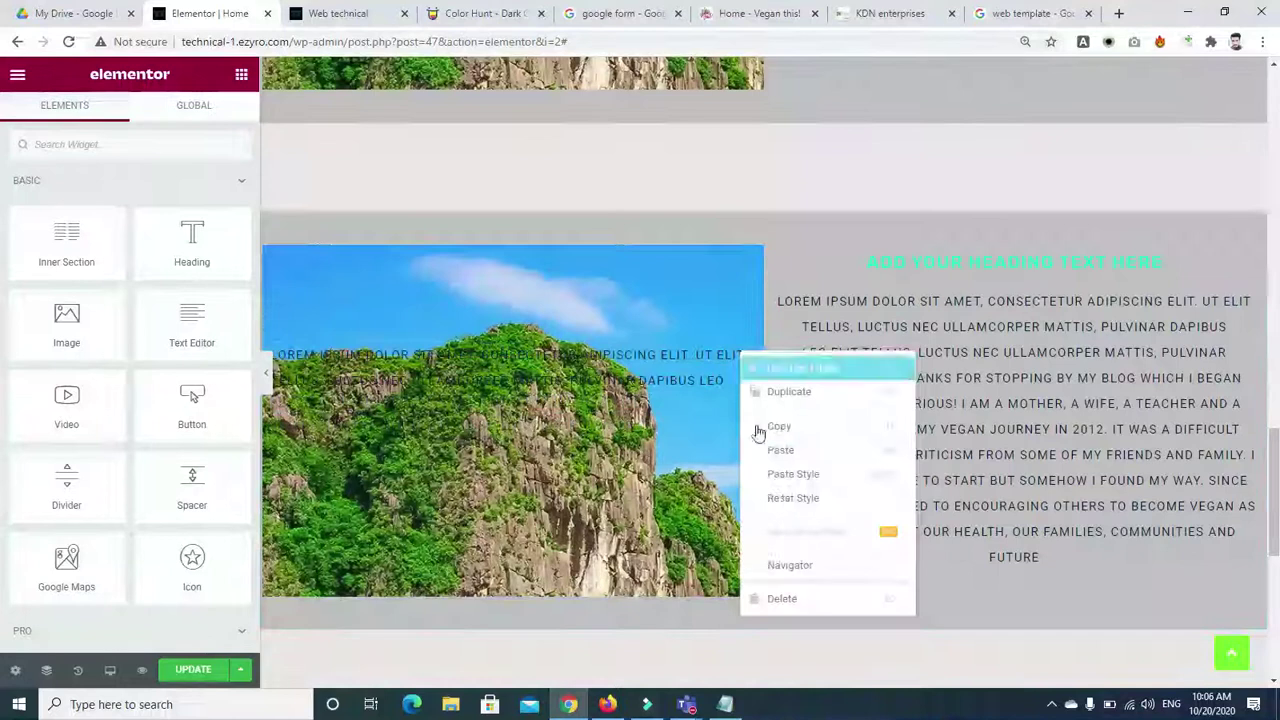
{"action": "left_click", "coordinate": [782, 597]}
Step: Delete the spacer from the left column of the lower duplicated section
{"action": "right_click", "coordinate": [276, 257]}
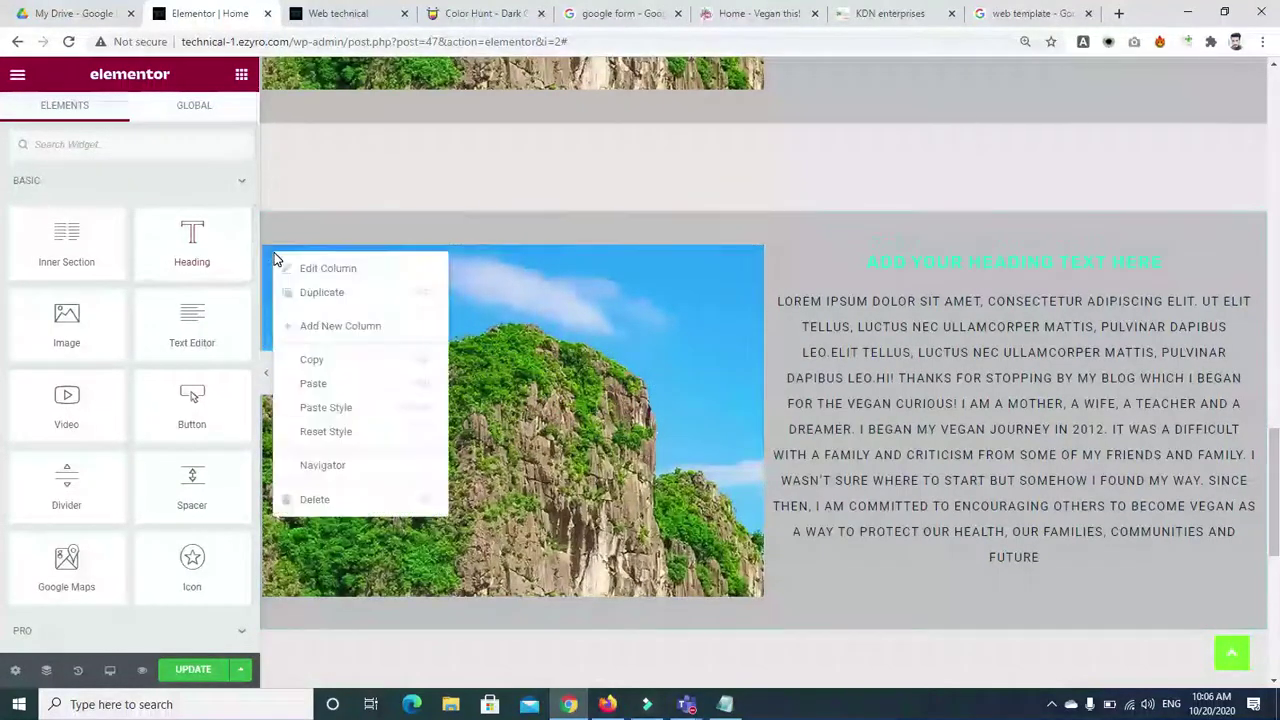
{"action": "left_click", "coordinate": [539, 298]}
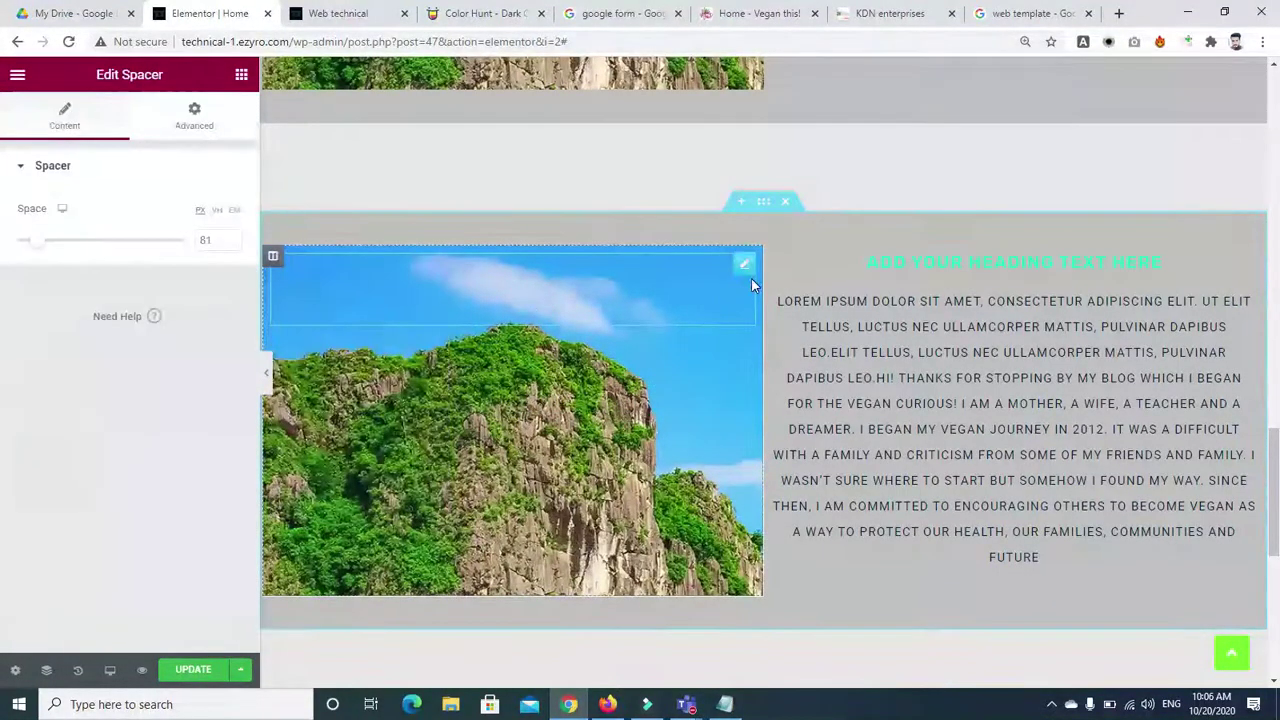
{"action": "right_click", "coordinate": [751, 276]}
{"action": "left_click", "coordinate": [784, 514]}
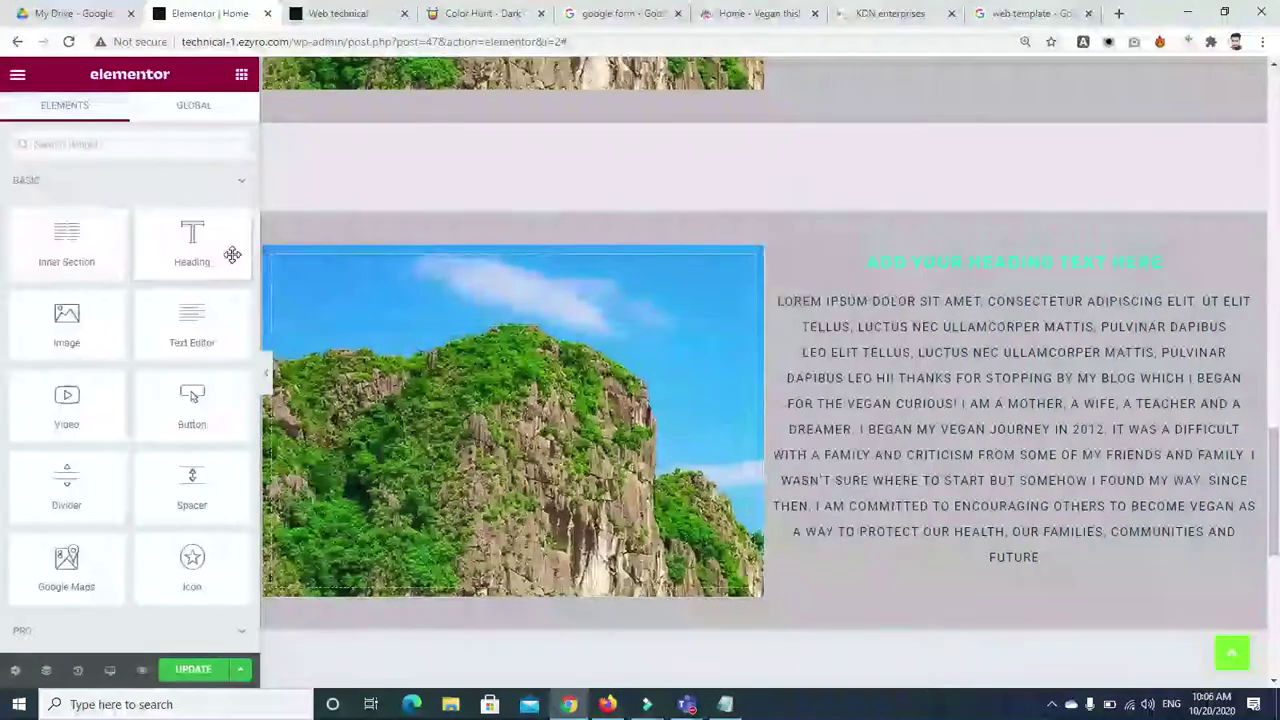
Step: Remove the background image from the left column of the lower duplicated section
{"action": "right_click", "coordinate": [276, 262]}
{"action": "left_click", "coordinate": [275, 259]}
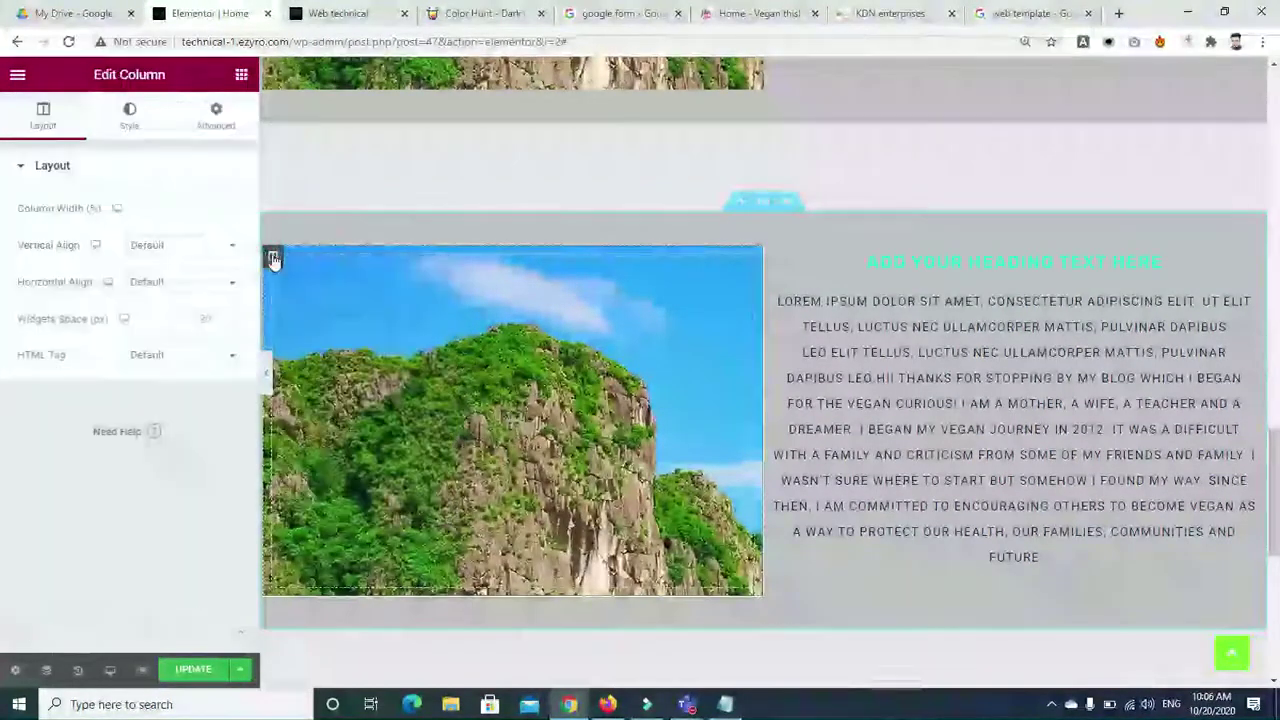
{"action": "left_click", "coordinate": [122, 116]}
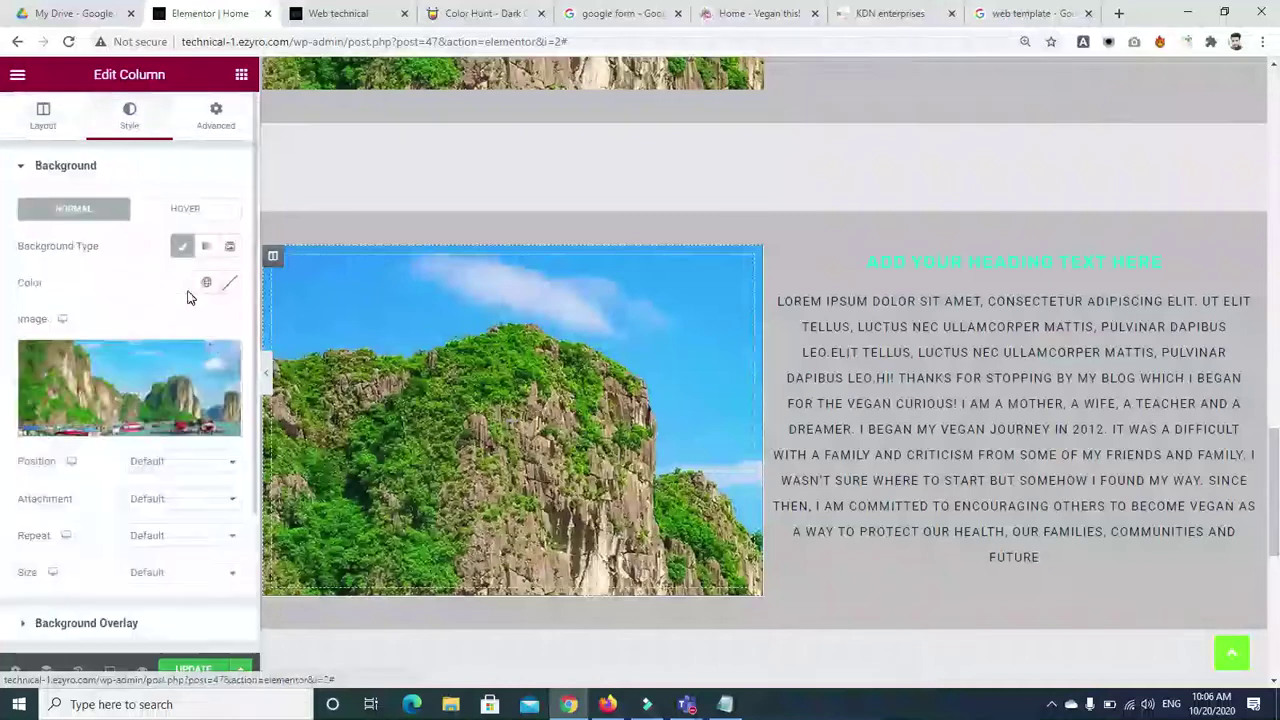
{"action": "left_click", "coordinate": [225, 360]}
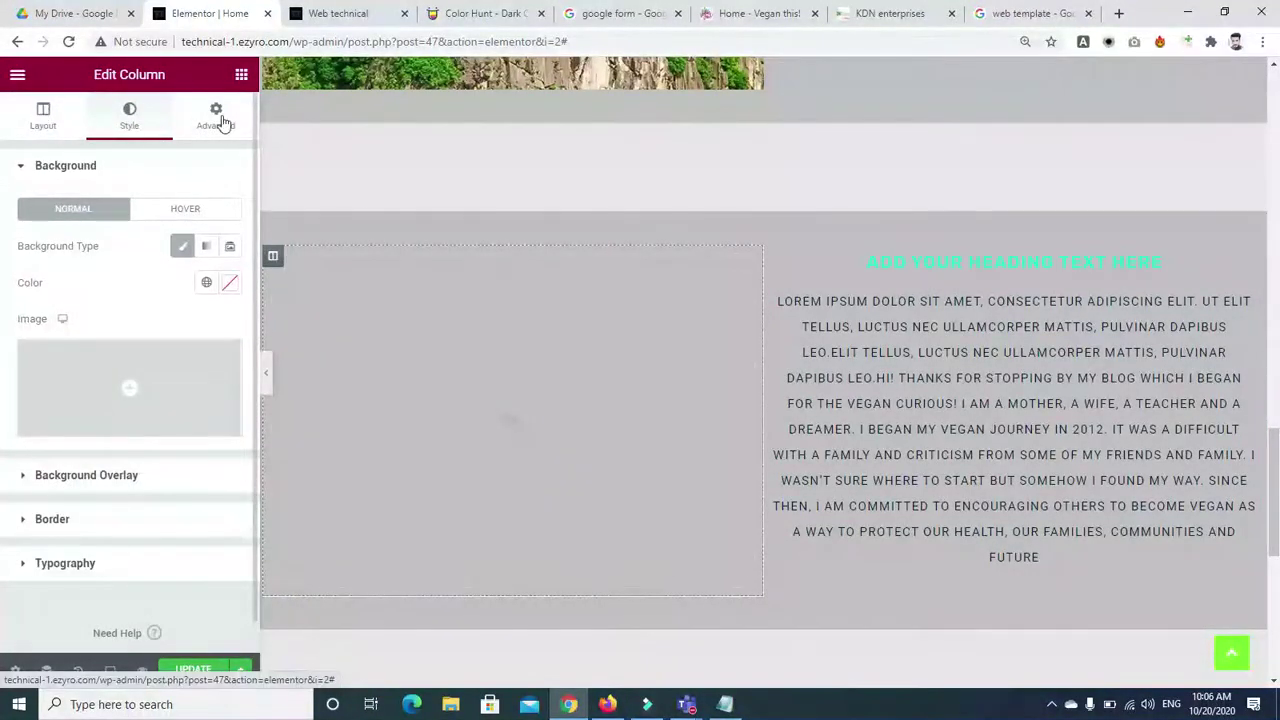
Step: Add an image widget to the emptied left column and choose the limestone cliffs photo from the media library
{"action": "left_click", "coordinate": [241, 74]}
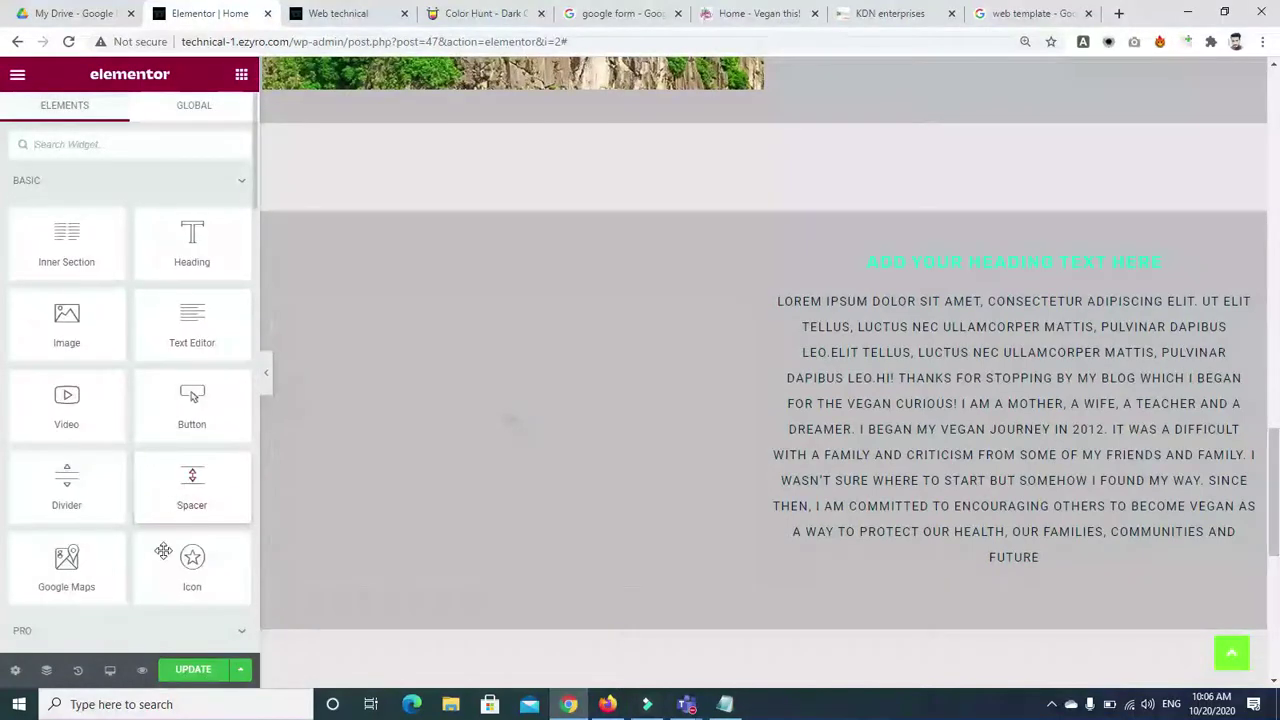
{"action": "left_click_drag", "start_coordinate": [71, 340], "coordinate": [521, 407]}
{"action": "left_click", "coordinate": [183, 269]}
{"action": "left_click", "coordinate": [82, 285]}
{"action": "left_click", "coordinate": [1190, 640]}
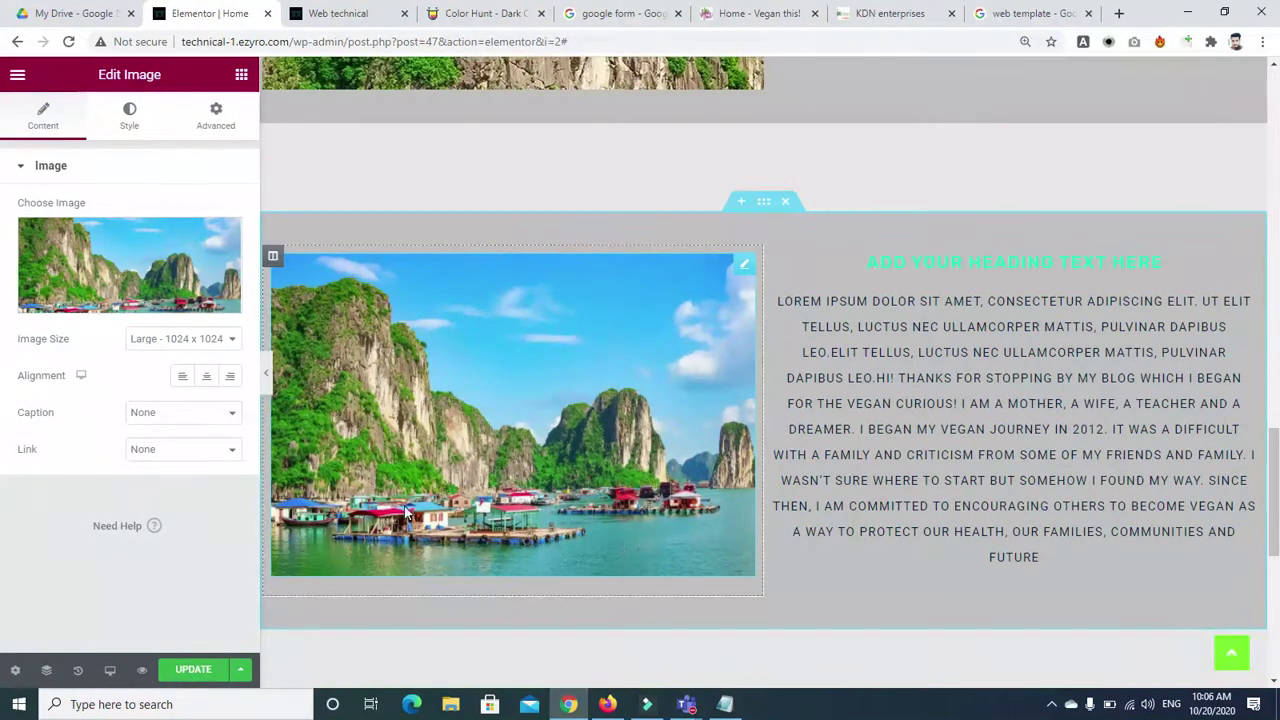
Step: Try the Thumbnail and Medium Large sizes on the image, and set it back to Large - 1024 x 1024
{"action": "left_click", "coordinate": [165, 338]}
{"action": "left_click", "coordinate": [162, 356]}
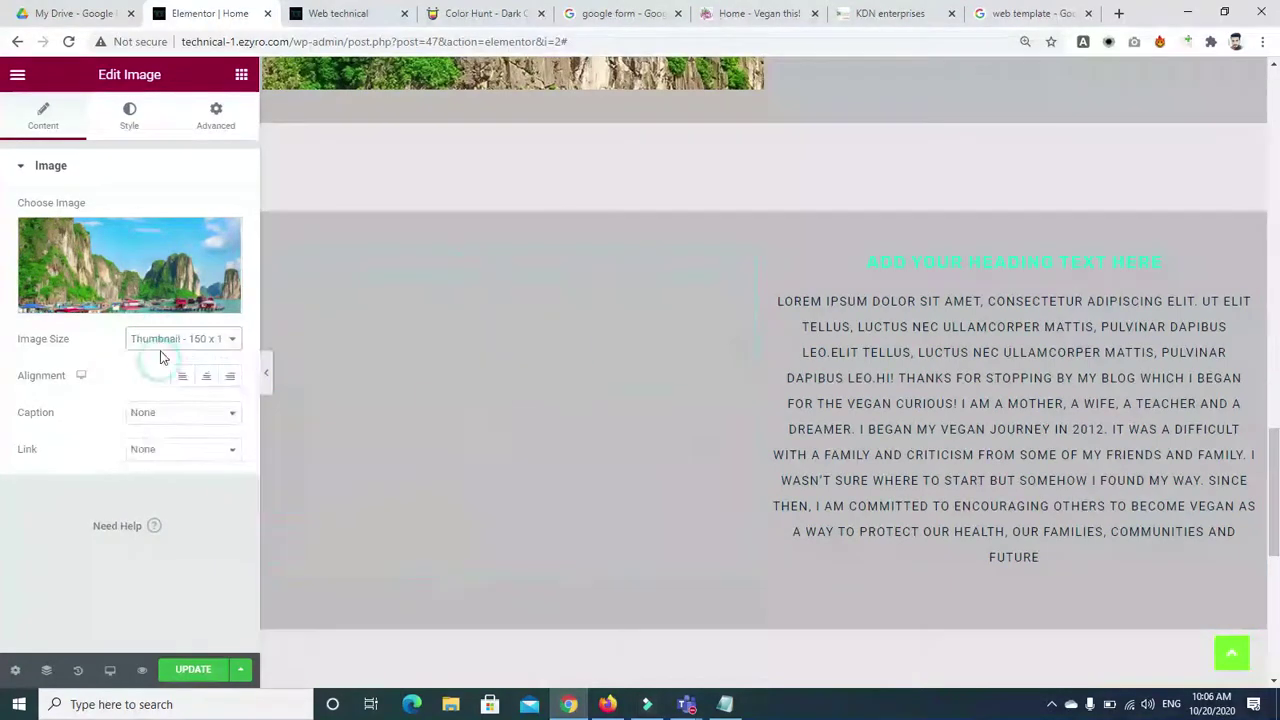
{"action": "left_click", "coordinate": [160, 338]}
{"action": "left_click", "coordinate": [170, 383]}
{"action": "left_click", "coordinate": [162, 340]}
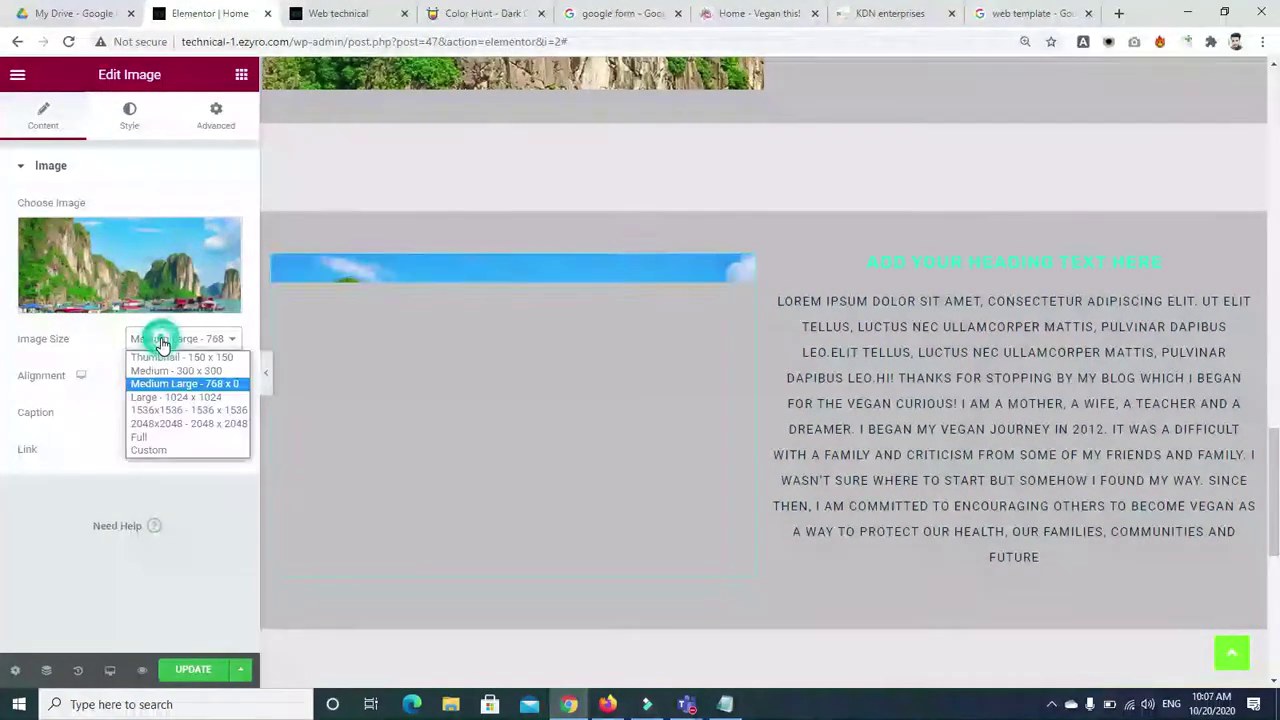
{"action": "left_click", "coordinate": [167, 401]}
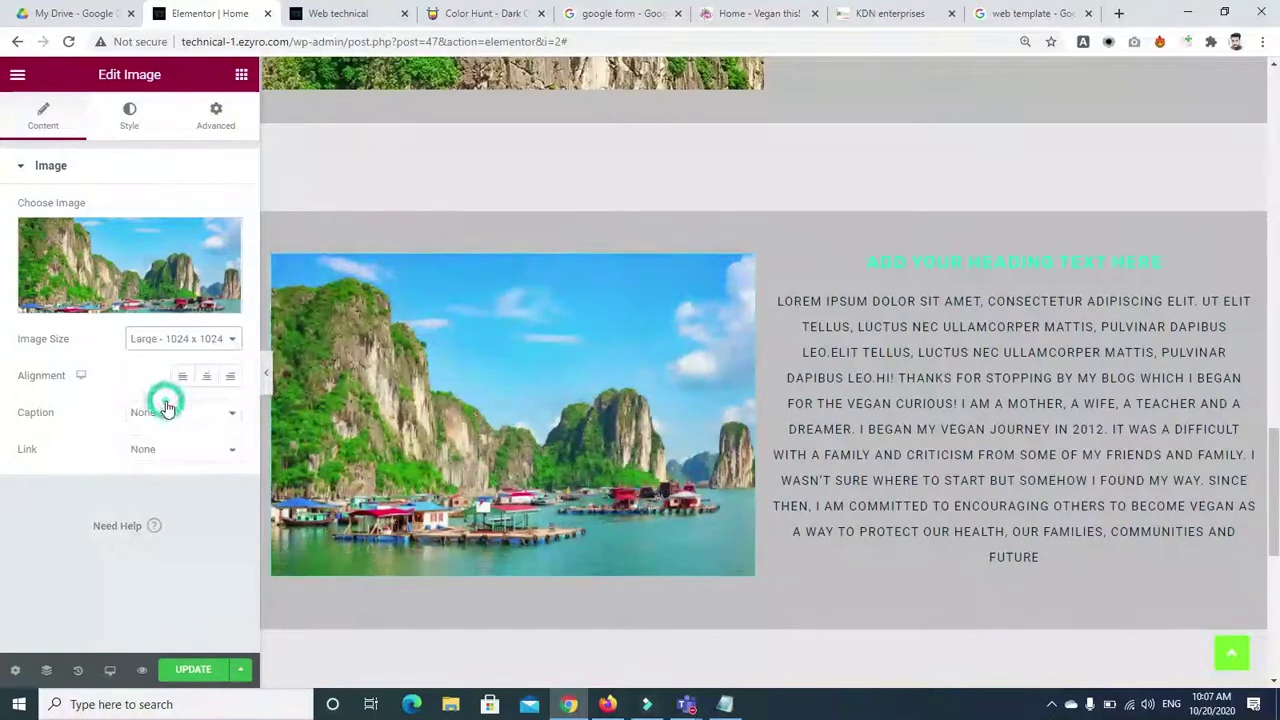
Step: Try right alignment on the image and switch it to center alignment
{"action": "left_click", "coordinate": [232, 377]}
{"action": "left_click", "coordinate": [200, 381]}
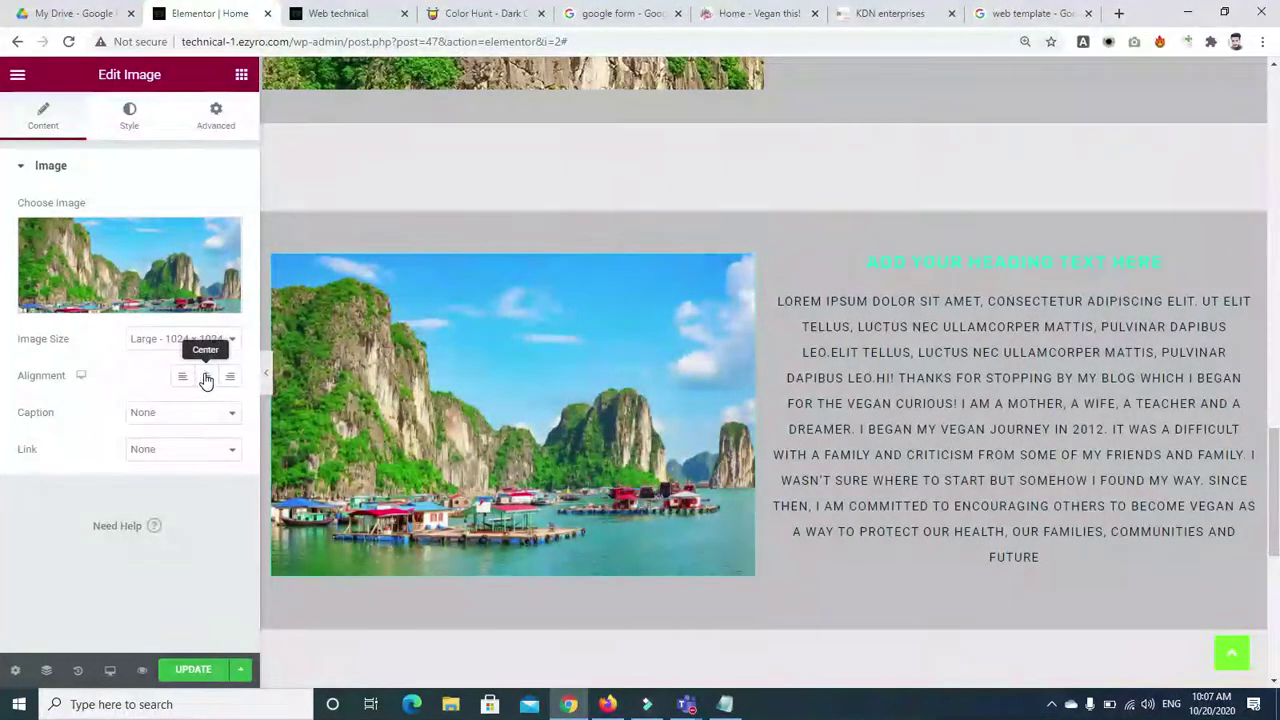
Step: Try the 2048x2048 and 1536x1536 sizes on the image, and set it back to Large - 1024 x 1024
{"action": "left_click", "coordinate": [196, 339]}
{"action": "left_click", "coordinate": [191, 428]}
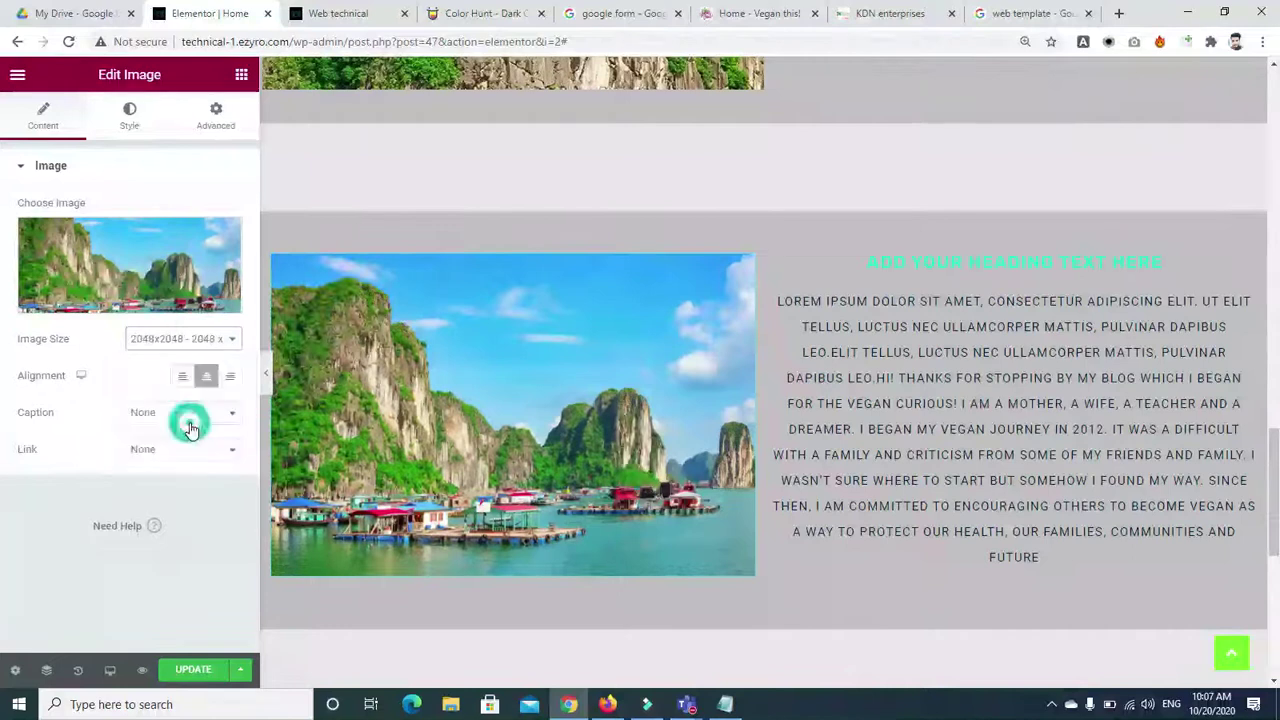
{"action": "left_click", "coordinate": [162, 339]}
{"action": "left_click", "coordinate": [176, 410]}
{"action": "left_click", "coordinate": [176, 335]}
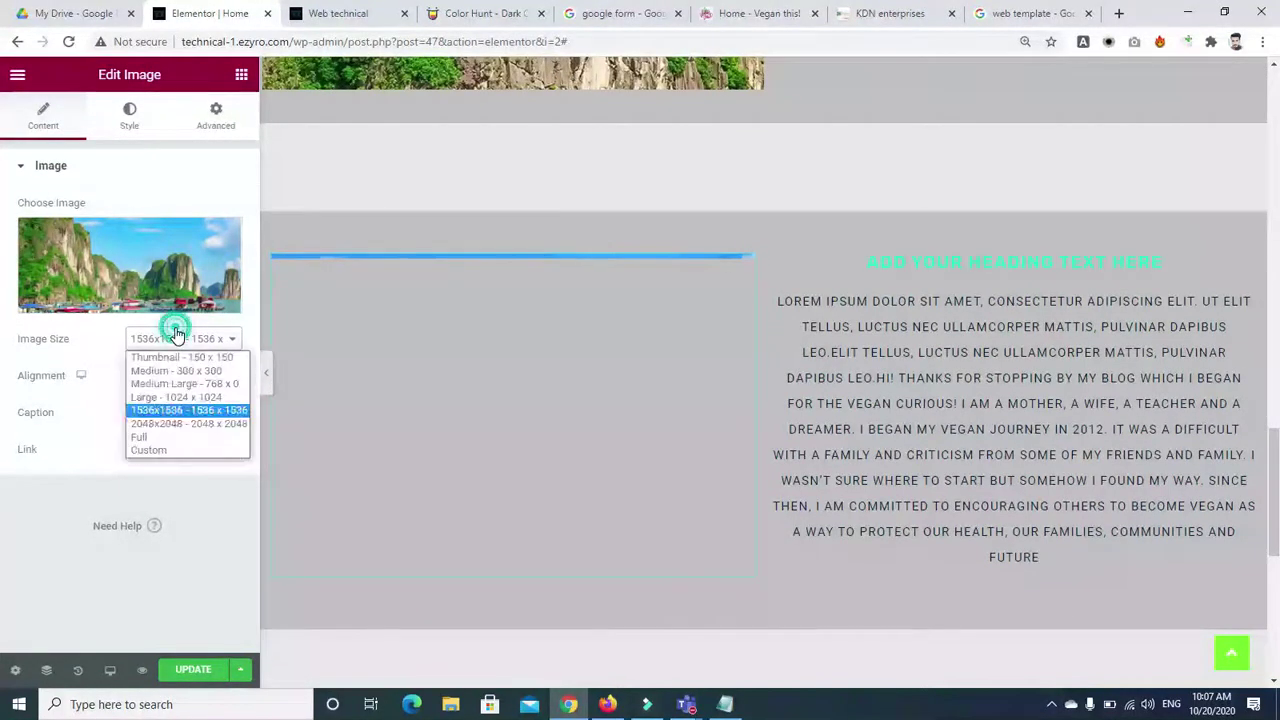
{"action": "left_click", "coordinate": [174, 397]}
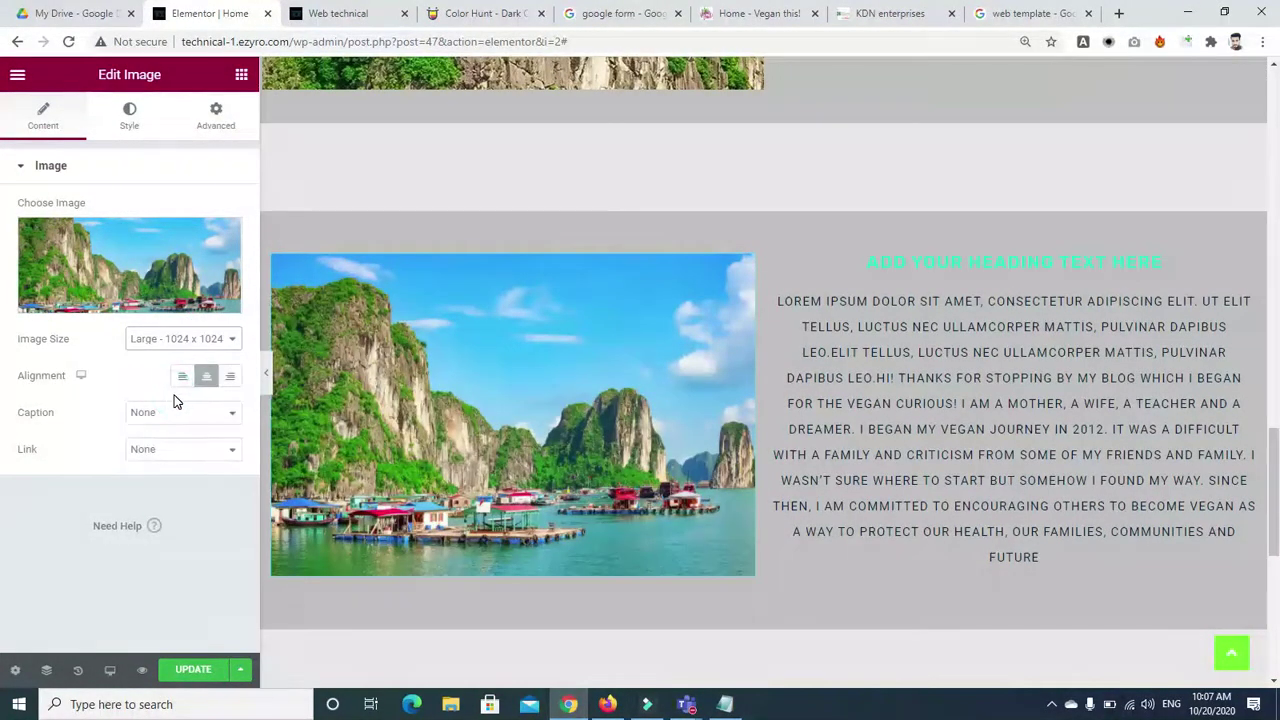
Step: Try the Attachment Caption option on the image, and set the caption back to None
{"action": "left_click", "coordinate": [190, 415]}
{"action": "left_click", "coordinate": [188, 444]}
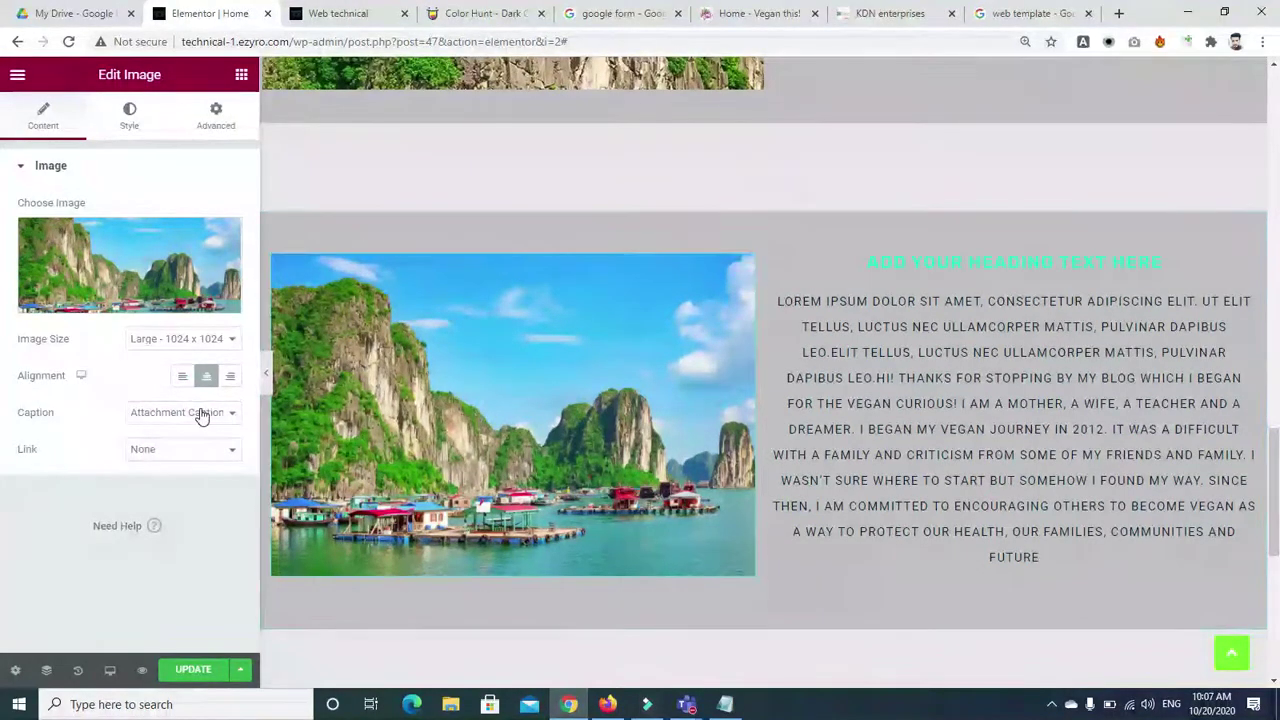
{"action": "left_click", "coordinate": [181, 412]}
{"action": "left_click", "coordinate": [172, 431]}
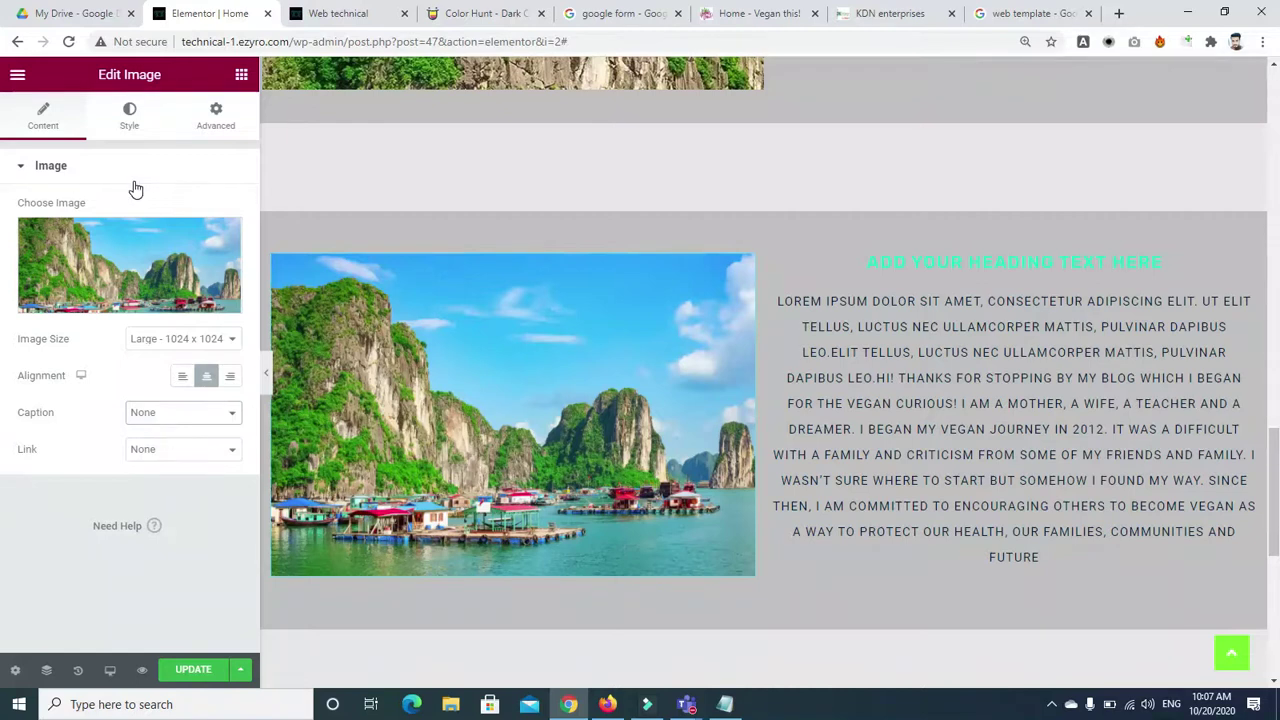
Step: Set the image's opacity to 1 in its style settings and open the list of border types
{"action": "left_click", "coordinate": [132, 128]}
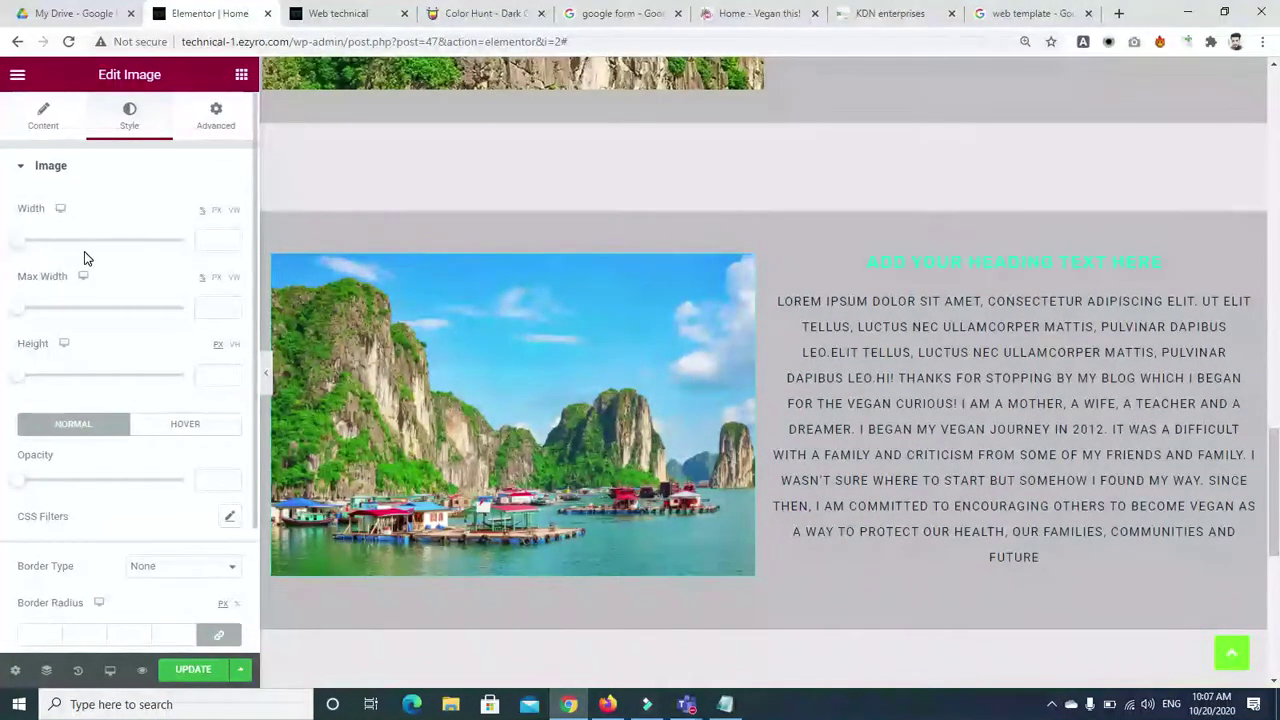
{"action": "left_click_drag", "start_coordinate": [22, 481], "coordinate": [249, 517]}
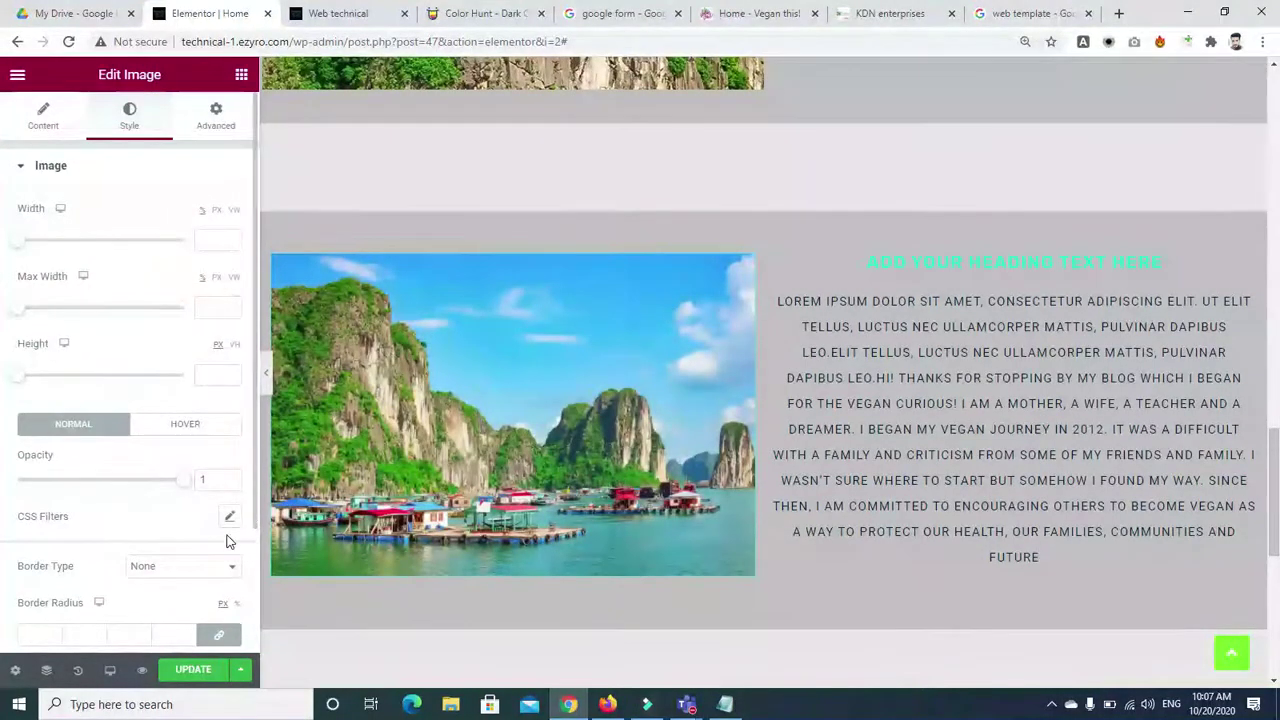
{"action": "left_click", "coordinate": [230, 520]}
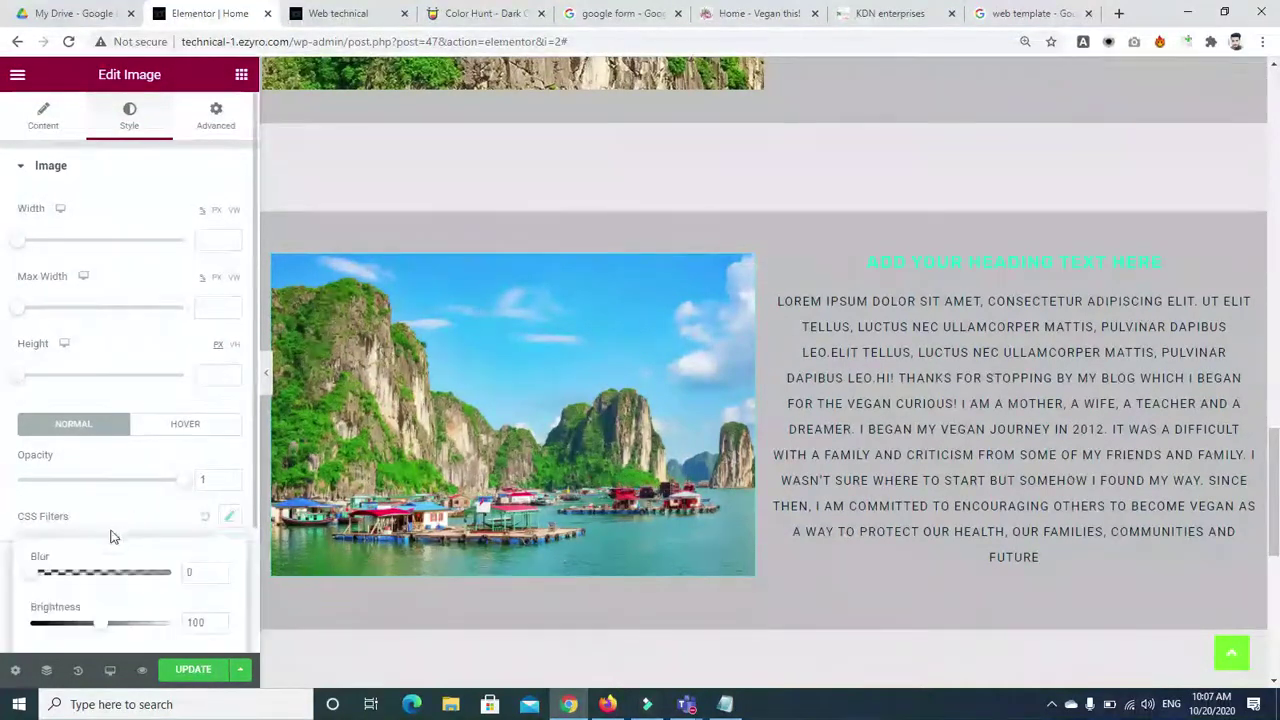
{"action": "left_click", "coordinate": [254, 472]}
{"action": "scroll", "coordinate": [254, 472], "scroll_direction": "down", "scroll_amount": 2}
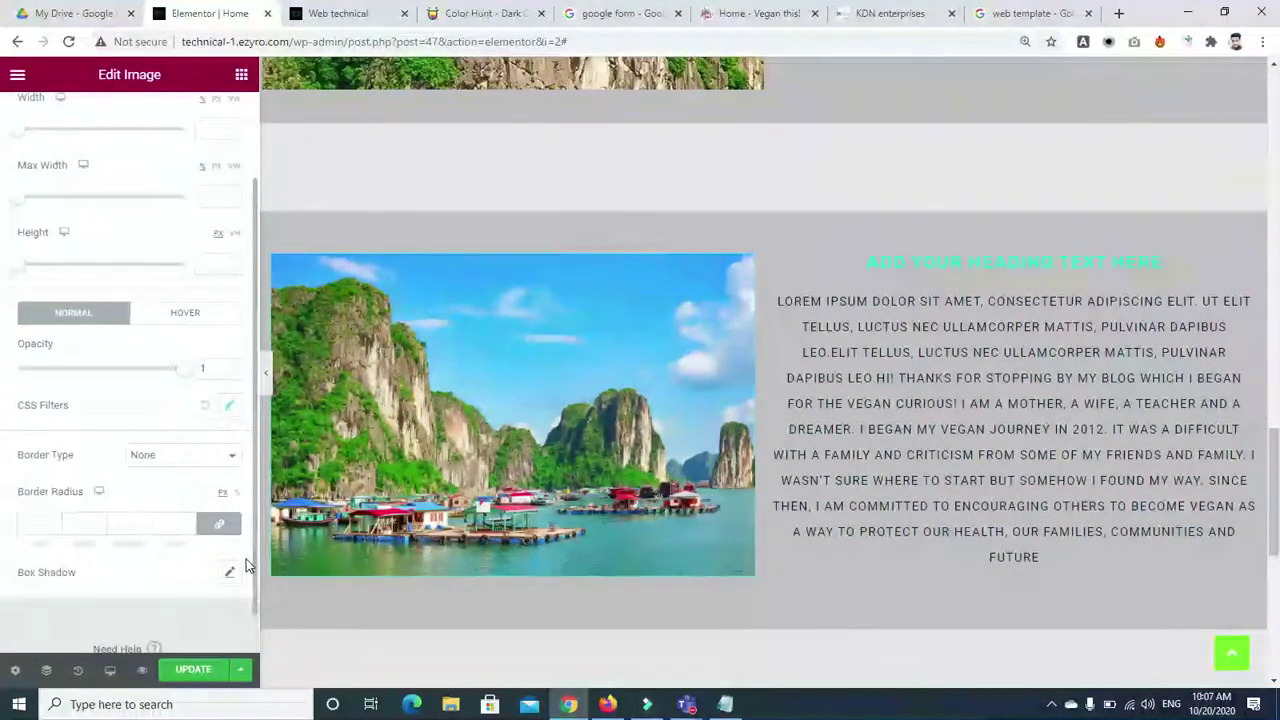
{"action": "left_click", "coordinate": [200, 459]}
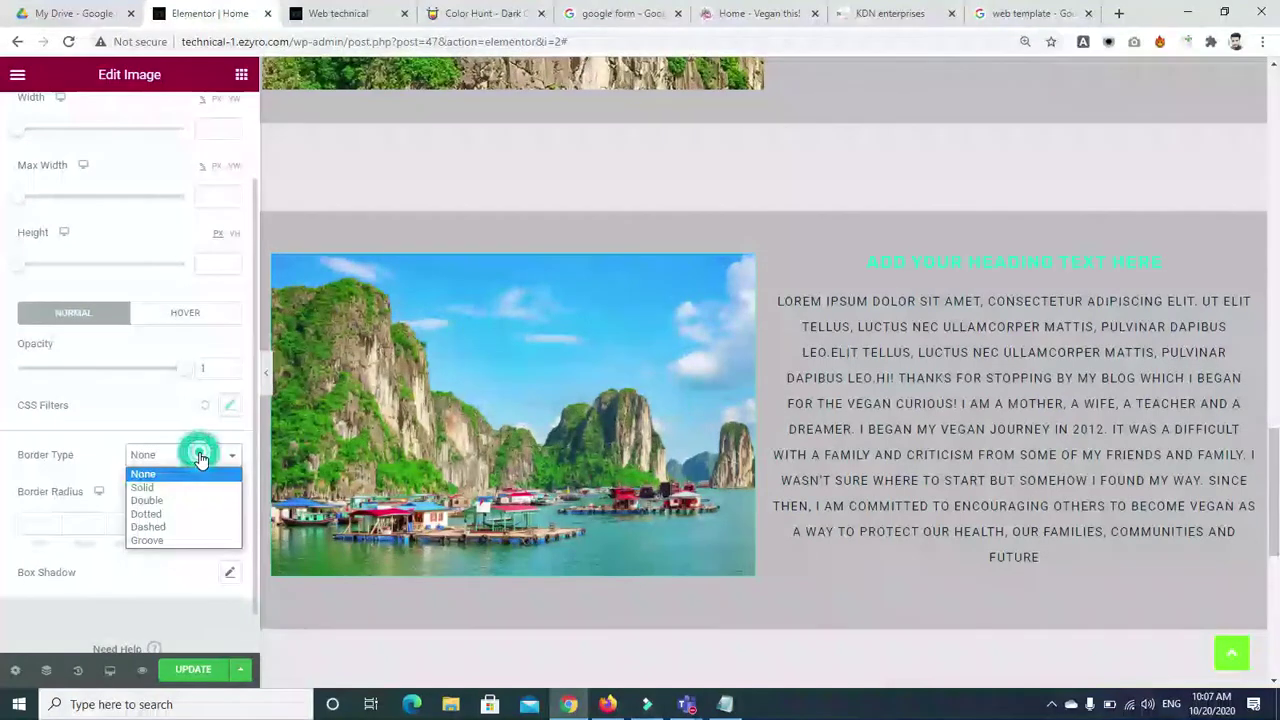
Step: Adjust the image's CSS filters to brightness 94, contrast 120 and saturation 131
{"action": "left_click", "coordinate": [232, 403]}
{"action": "left_click_drag", "start_coordinate": [104, 565], "coordinate": [138, 568]}
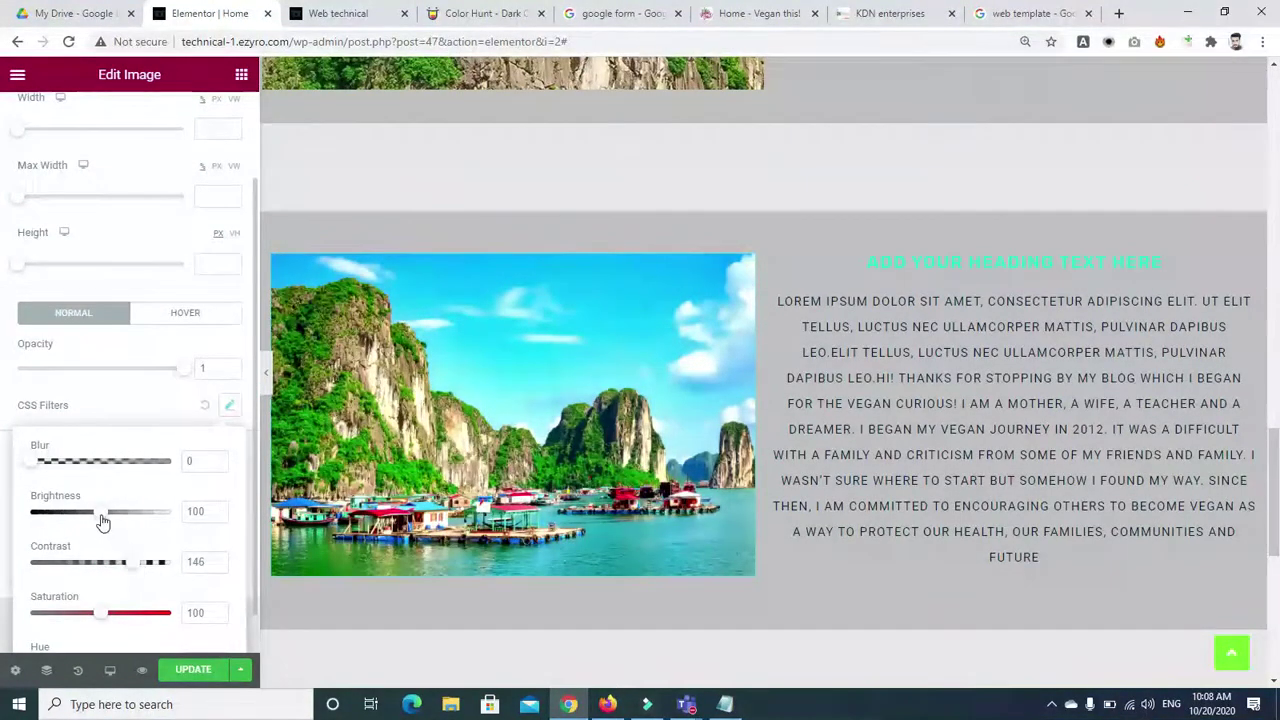
{"action": "mouse_move", "coordinate": [102, 519]}
{"action": "left_mouse_down"}
{"action": "mouse_move", "coordinate": [120, 517]}
{"action": "mouse_move", "coordinate": [97, 515]}
{"action": "left_mouse_up"}
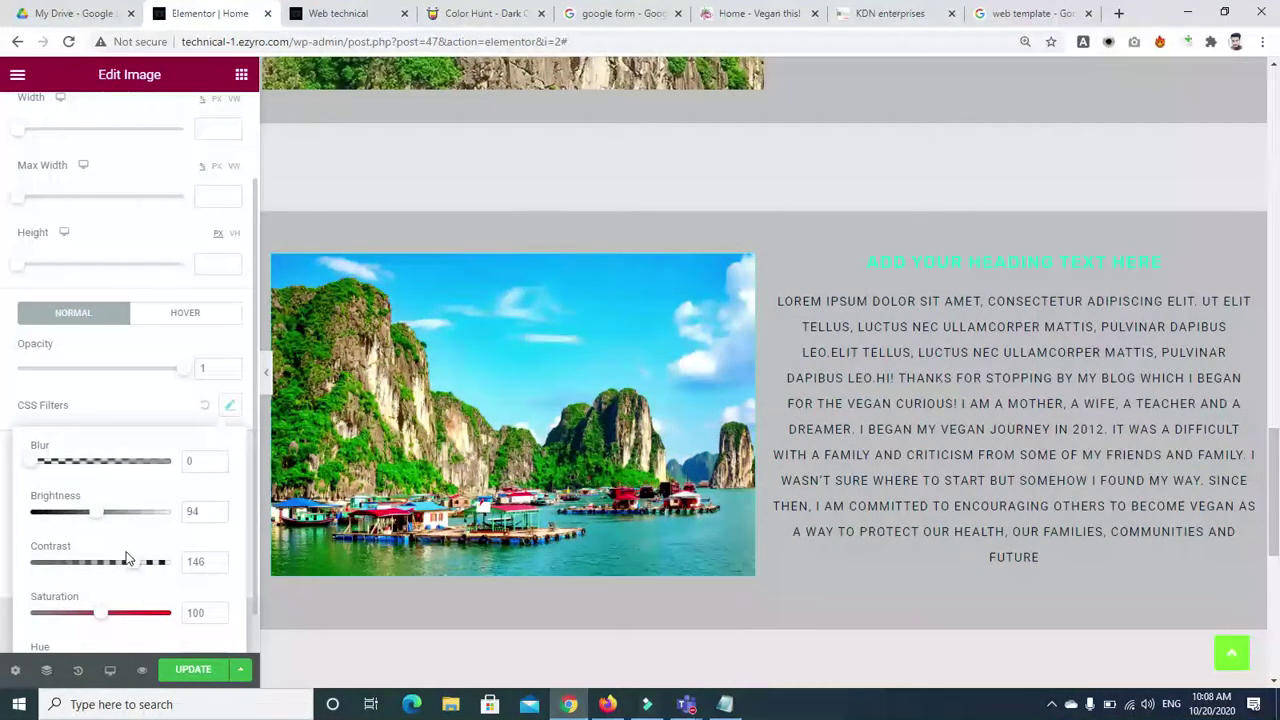
{"action": "left_click_drag", "start_coordinate": [117, 565], "coordinate": [113, 565]}
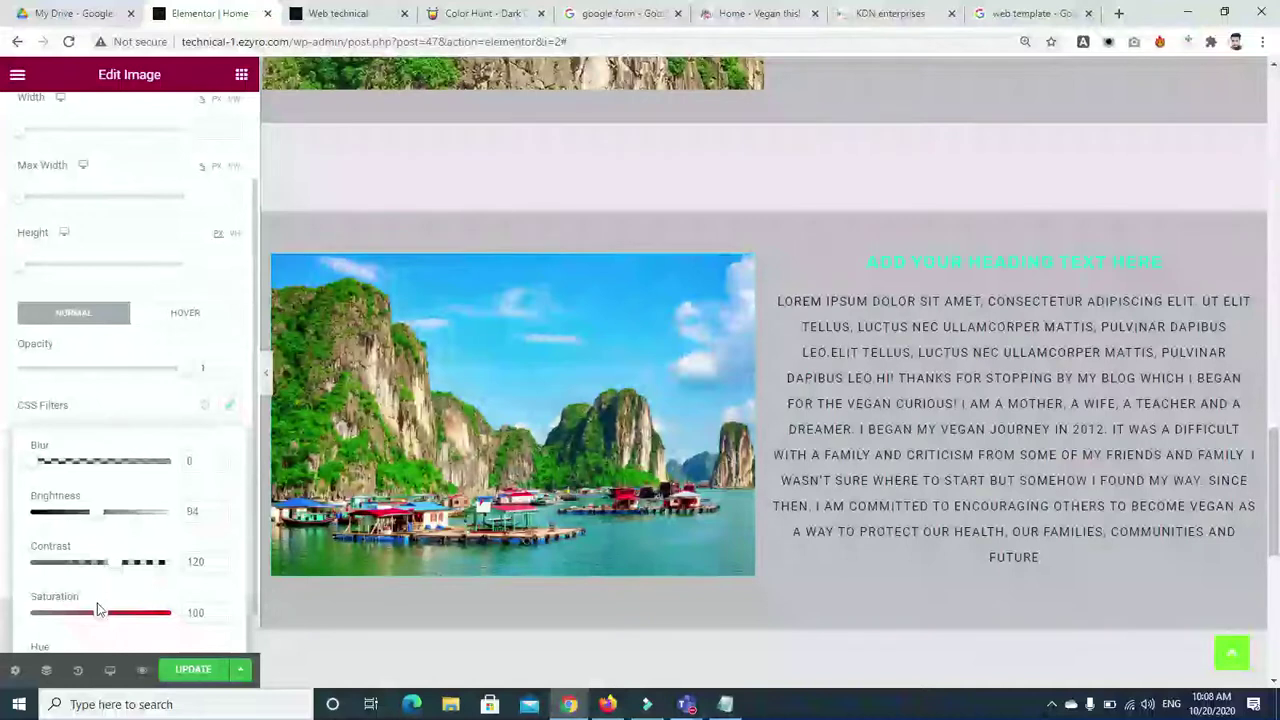
{"action": "left_click_drag", "start_coordinate": [98, 610], "coordinate": [116, 627]}
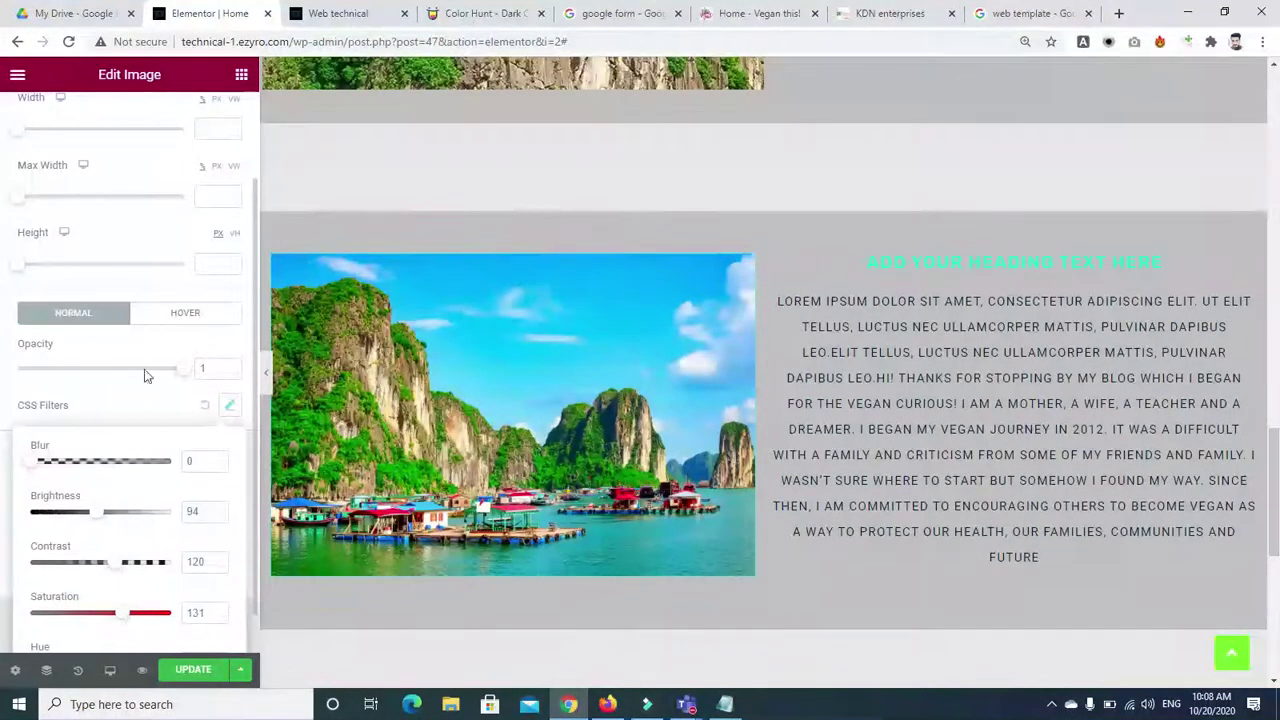
{"action": "left_click", "coordinate": [142, 397]}
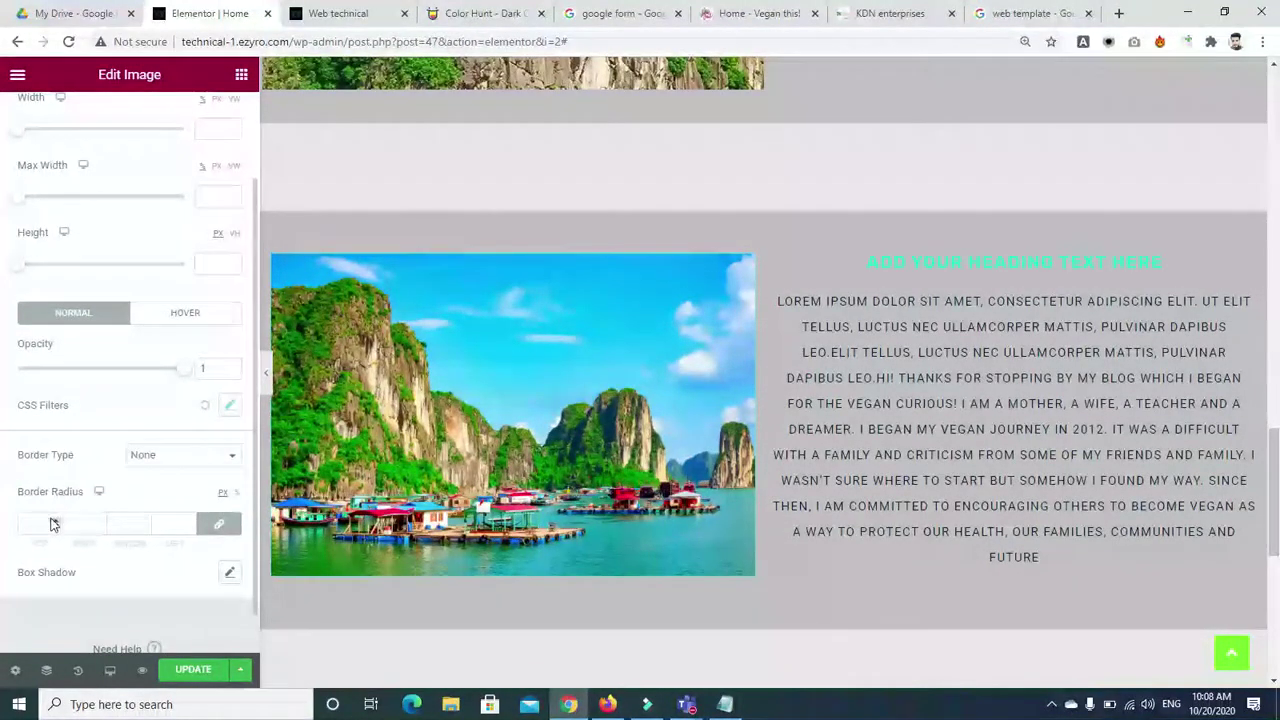
Step: Round all corners of the image with a linked border radius of 28 px
{"action": "key", "text": "BackSpace"}
{"action": "type", "text": "14"}
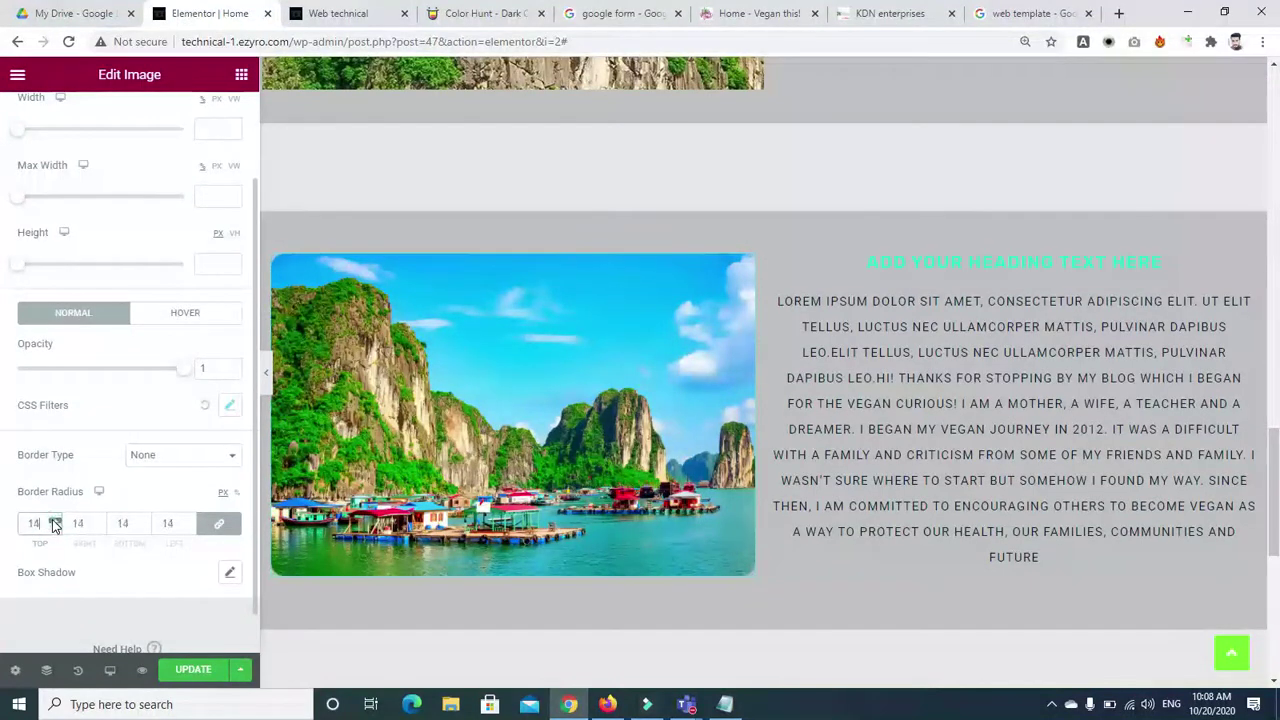
{"action": "left_click", "coordinate": [53, 520]}
{"action": "left_click", "coordinate": [54, 527]}
{"action": "left_click", "coordinate": [54, 527]}
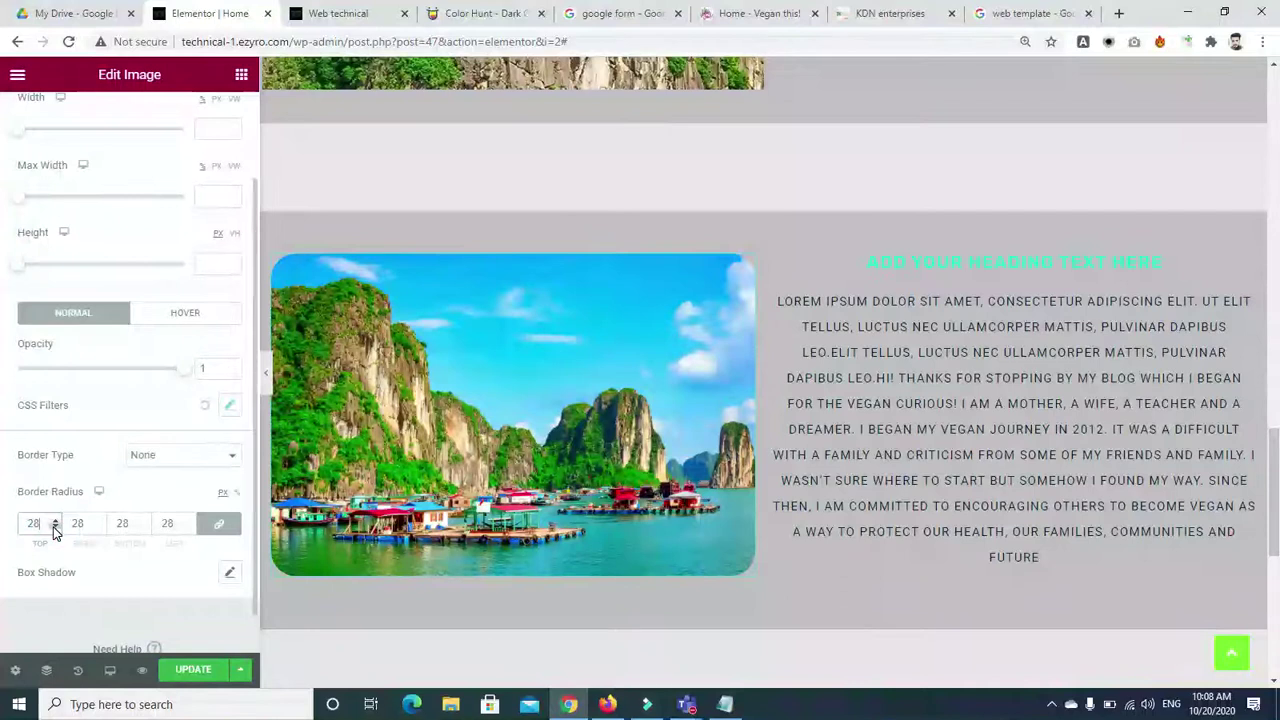
Step: Apply a box shadow with the default settings to the image
{"action": "left_click", "coordinate": [231, 574]}
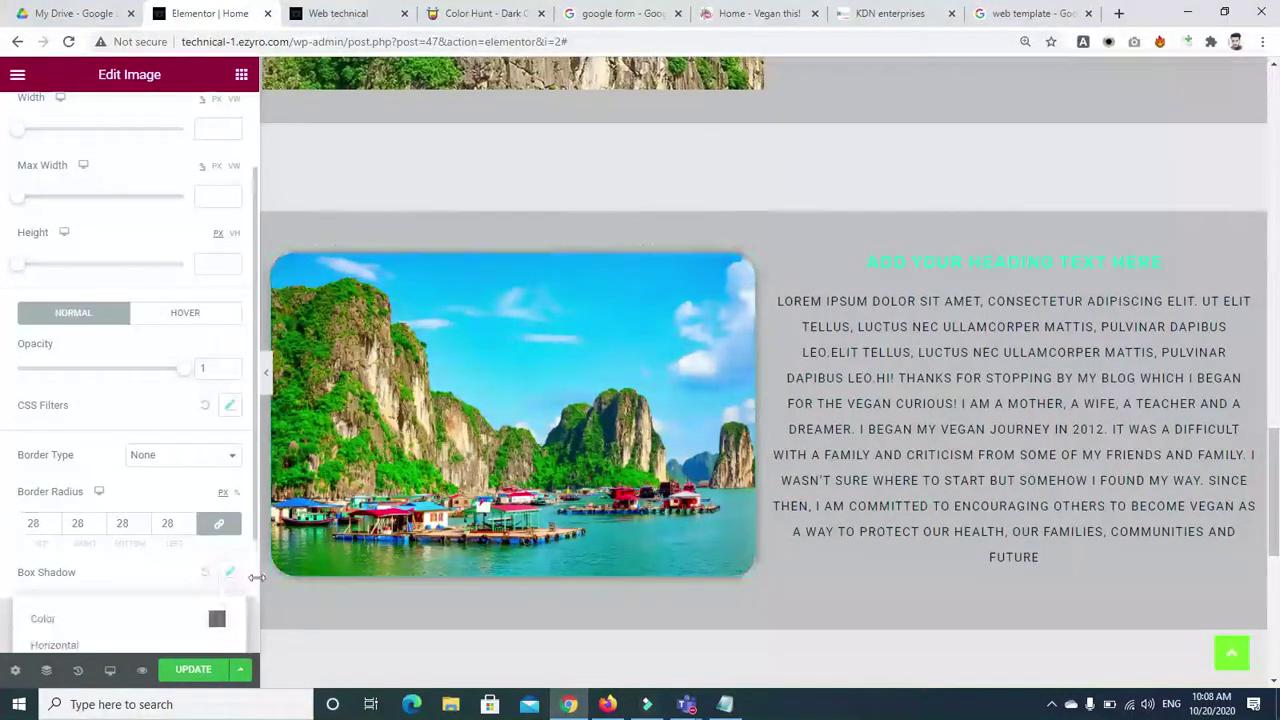
{"action": "left_click", "coordinate": [113, 420]}
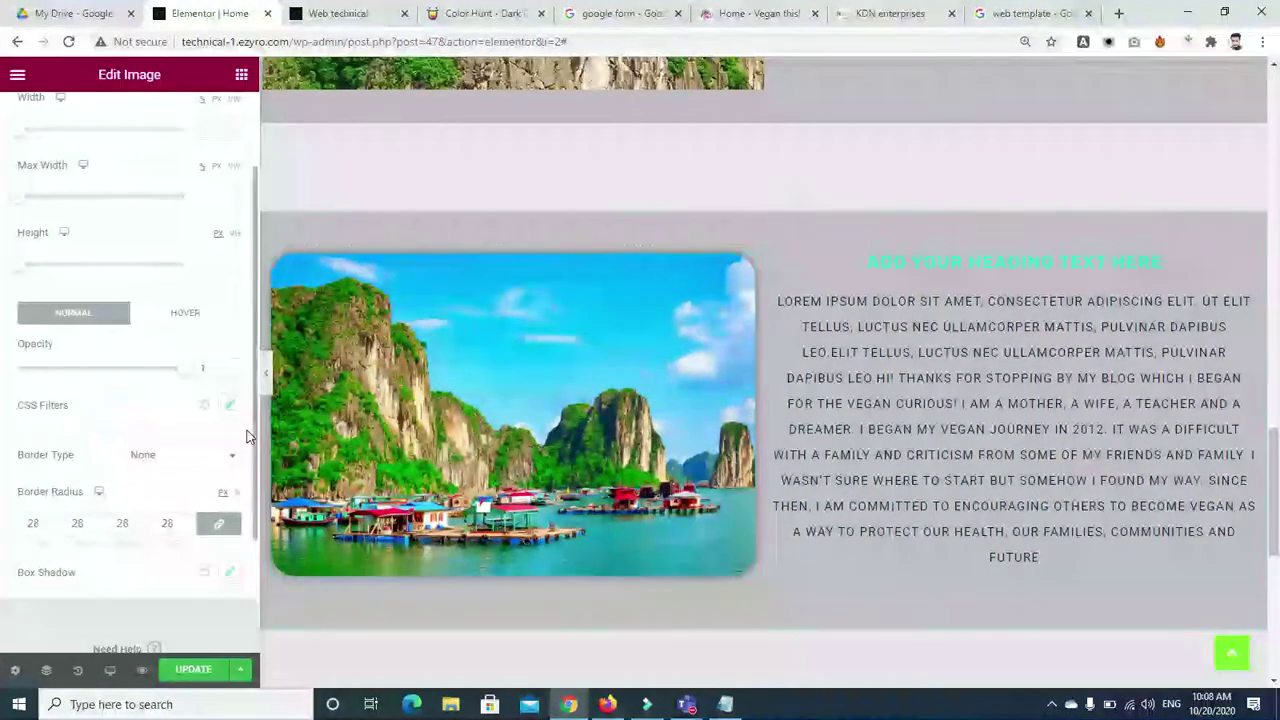
{"action": "scroll", "coordinate": [253, 432], "scroll_direction": "down", "scroll_amount": 1}
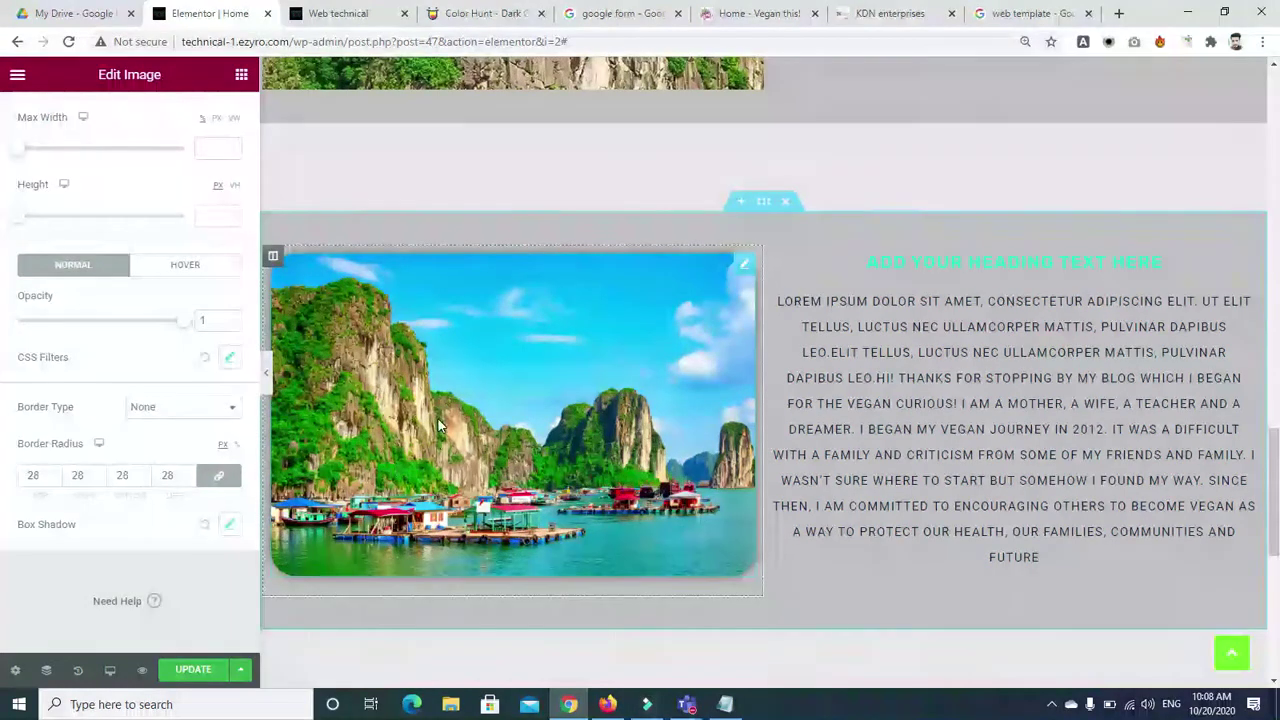
{"action": "left_click", "coordinate": [113, 366]}
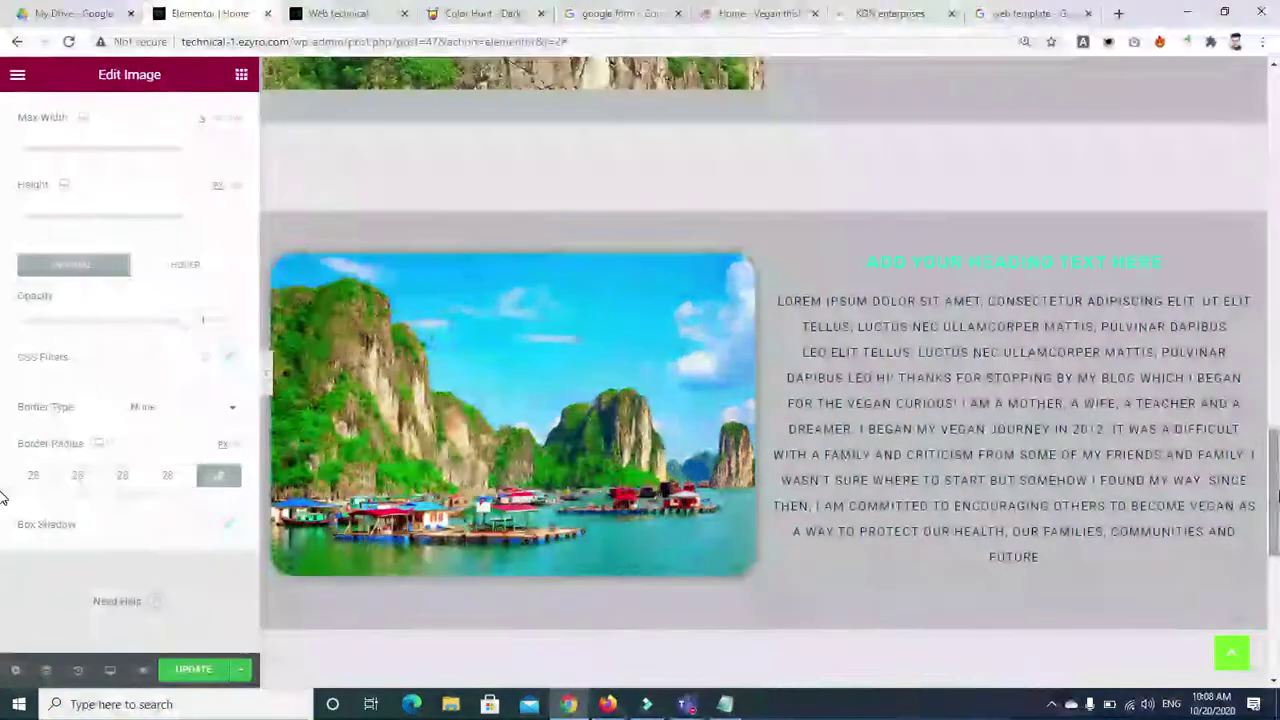
Step: Move the image column to the right of the text column in the lower section and adjust the column widths
{"action": "left_click_drag", "start_coordinate": [1277, 497], "coordinate": [3, 352]}
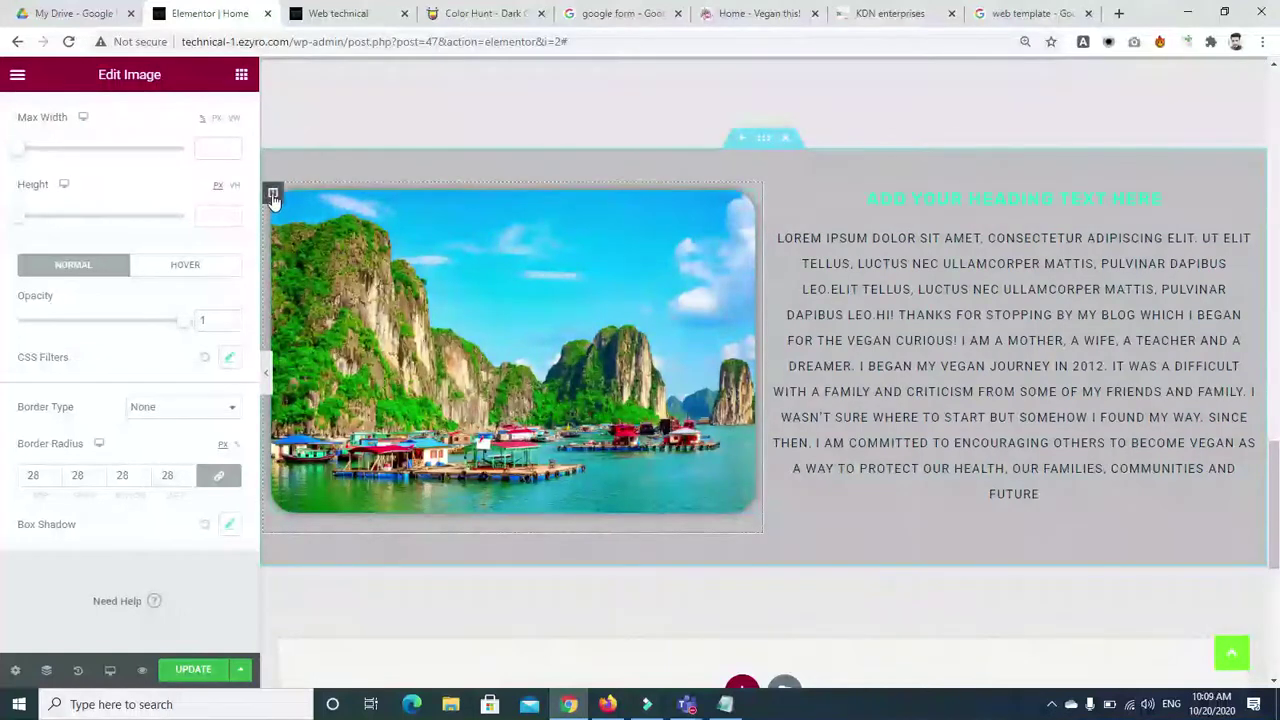
{"action": "left_click_drag", "start_coordinate": [273, 195], "coordinate": [856, 288]}
{"action": "left_click_drag", "start_coordinate": [752, 203], "coordinate": [801, 220]}
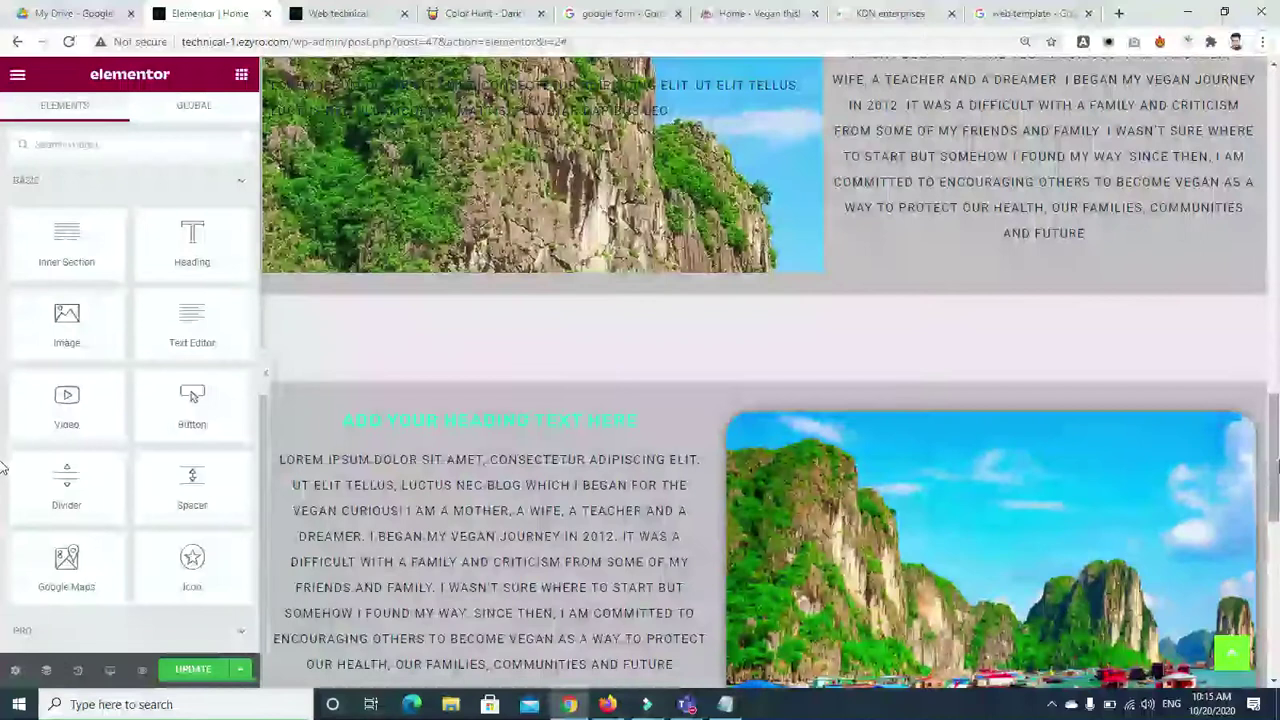
Step: Try duplicating the first button's column below the text and reducing the middle button column's width to 20%
{"action": "scroll", "coordinate": [765, 400], "scroll_direction": "down", "scroll_amount": 1}
{"action": "scroll", "coordinate": [1276, 480], "scroll_direction": "down", "scroll_amount": 2}
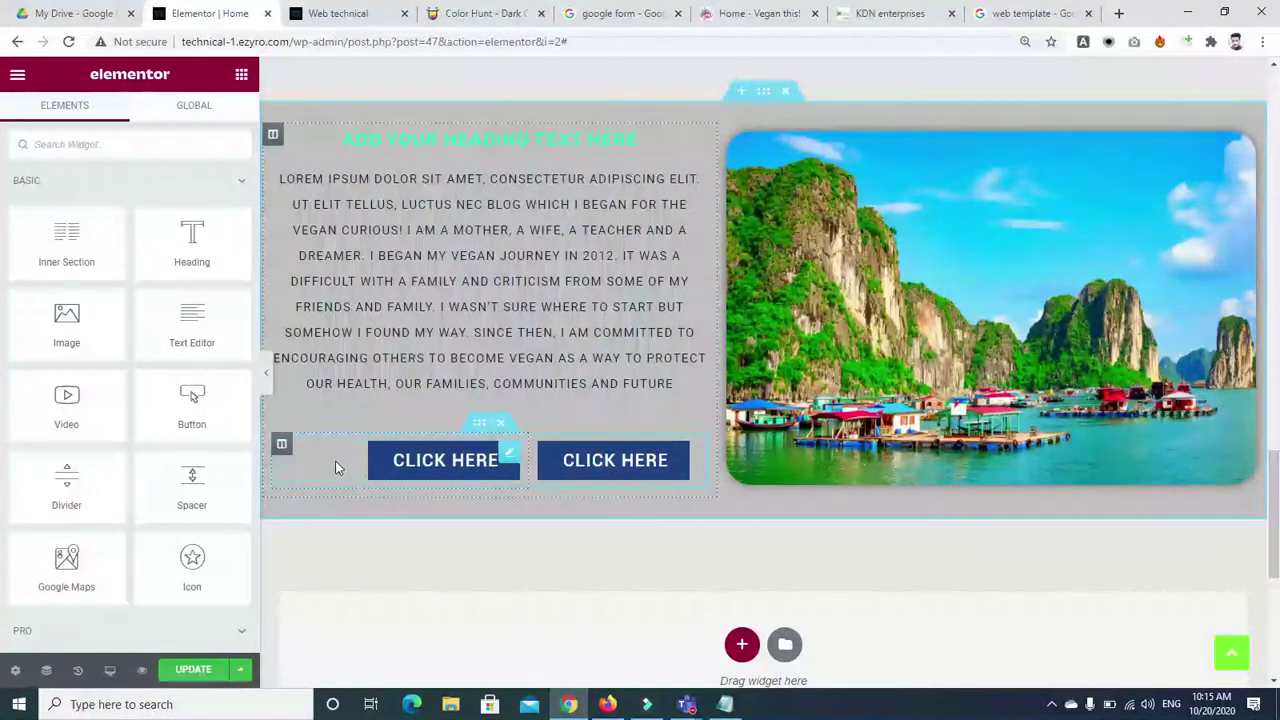
{"action": "right_click", "coordinate": [282, 445]}
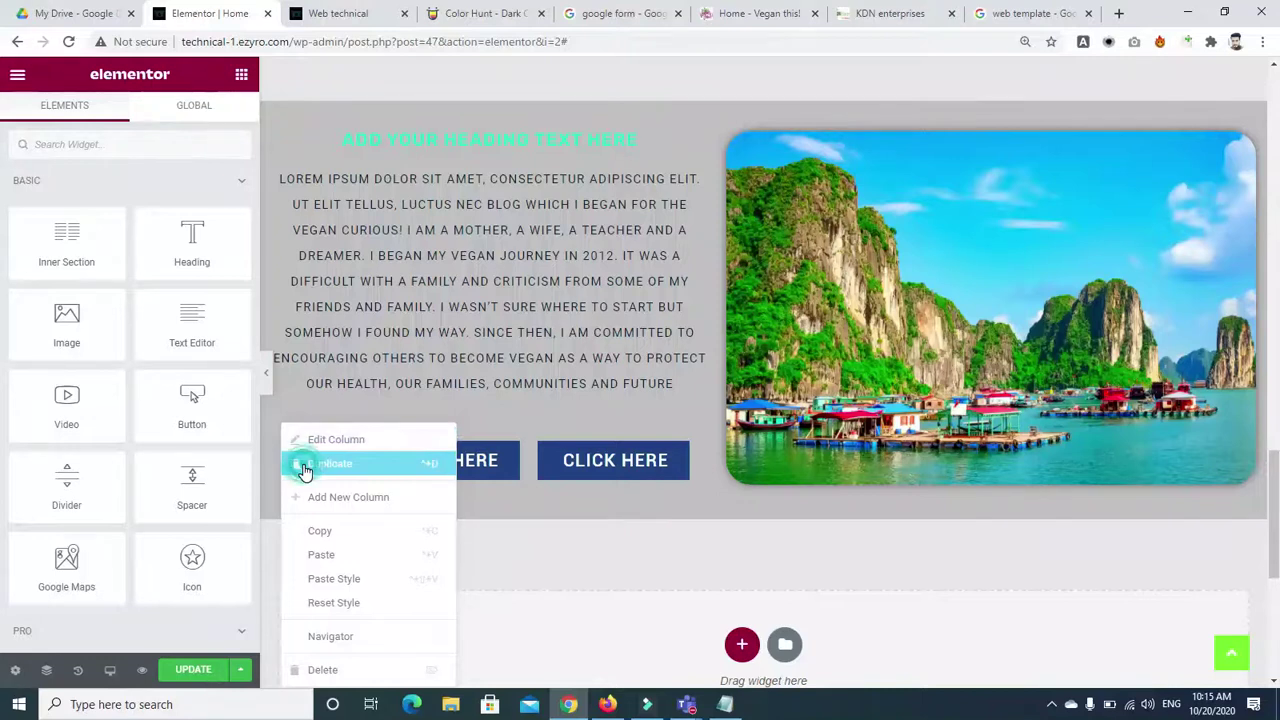
{"action": "left_click", "coordinate": [304, 466]}
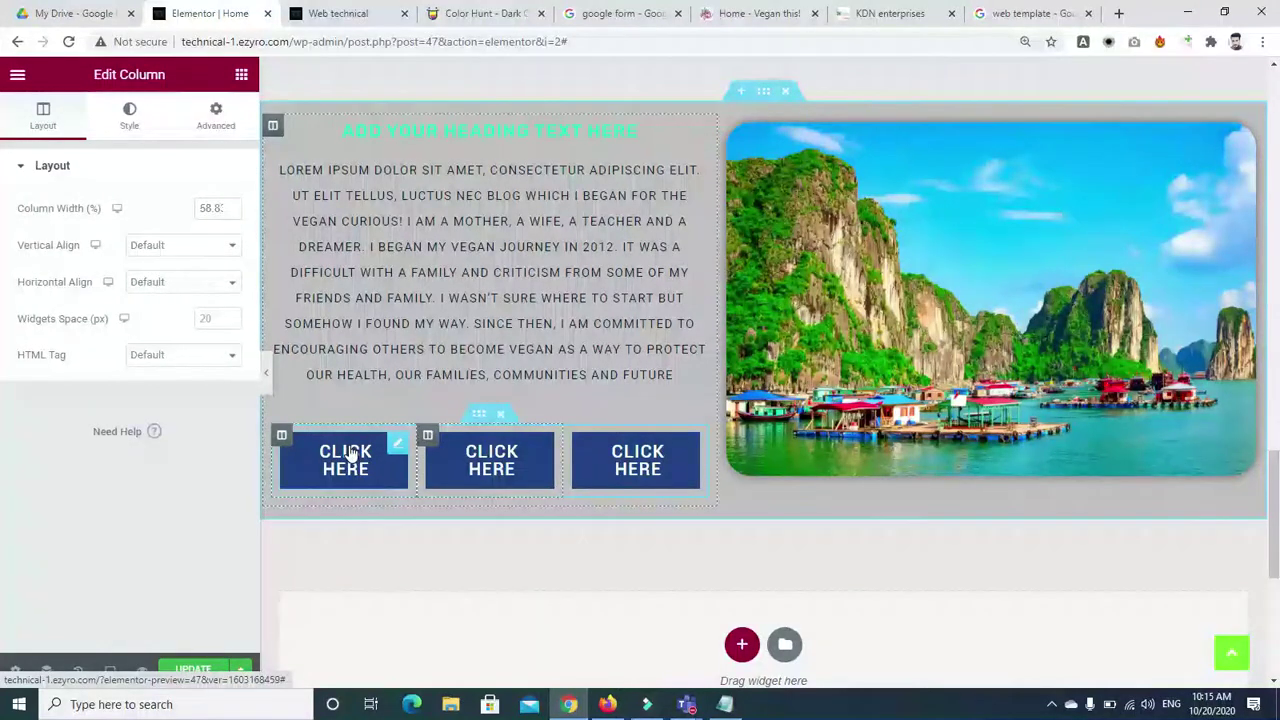
{"action": "left_click", "coordinate": [232, 212]}
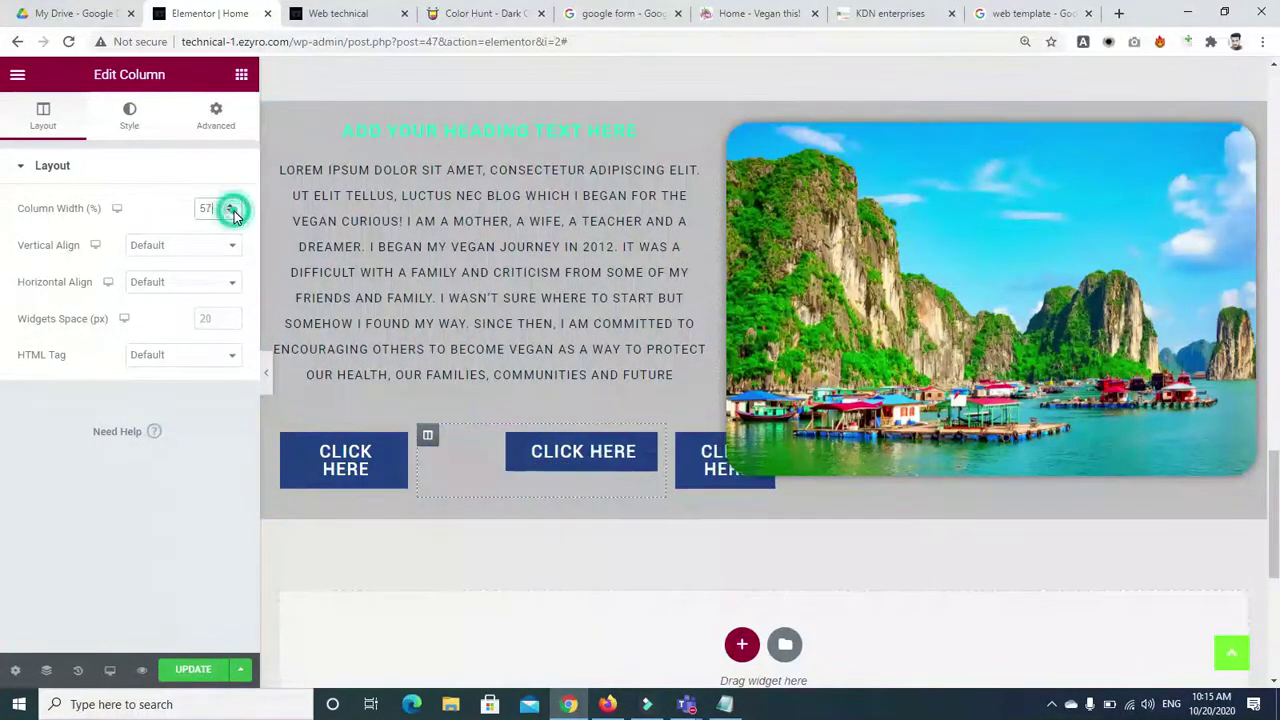
{"action": "left_click_drag", "start_coordinate": [232, 212], "coordinate": [232, 212]}
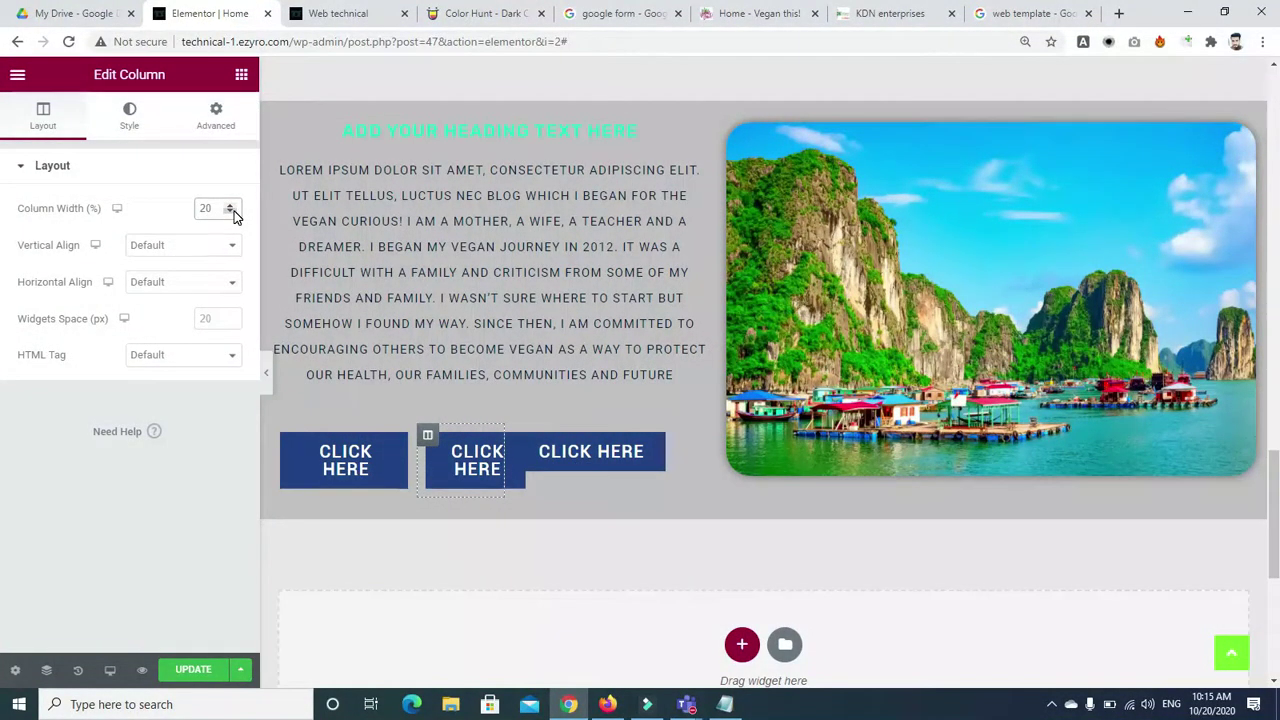
{"action": "left_click", "coordinate": [225, 210]}
Step: Undo the duplication of the button column and its width change
{"action": "left_click", "coordinate": [190, 207]}
{"action": "key", "text": "BackSpace"}
{"action": "key", "text": "BackSpace"}
{"action": "key", "text": "Delete"}
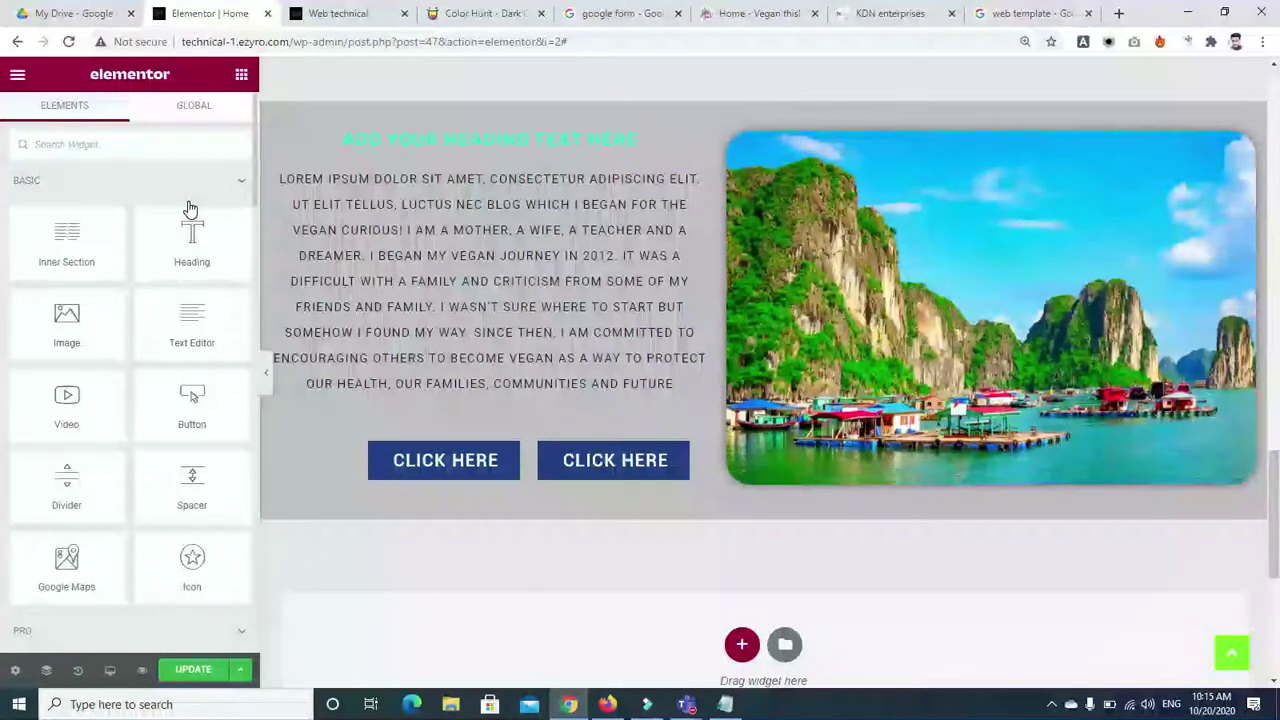
Step: Step through the page's History actions and restore the state of the Section Removed entry
{"action": "left_click", "coordinate": [78, 669]}
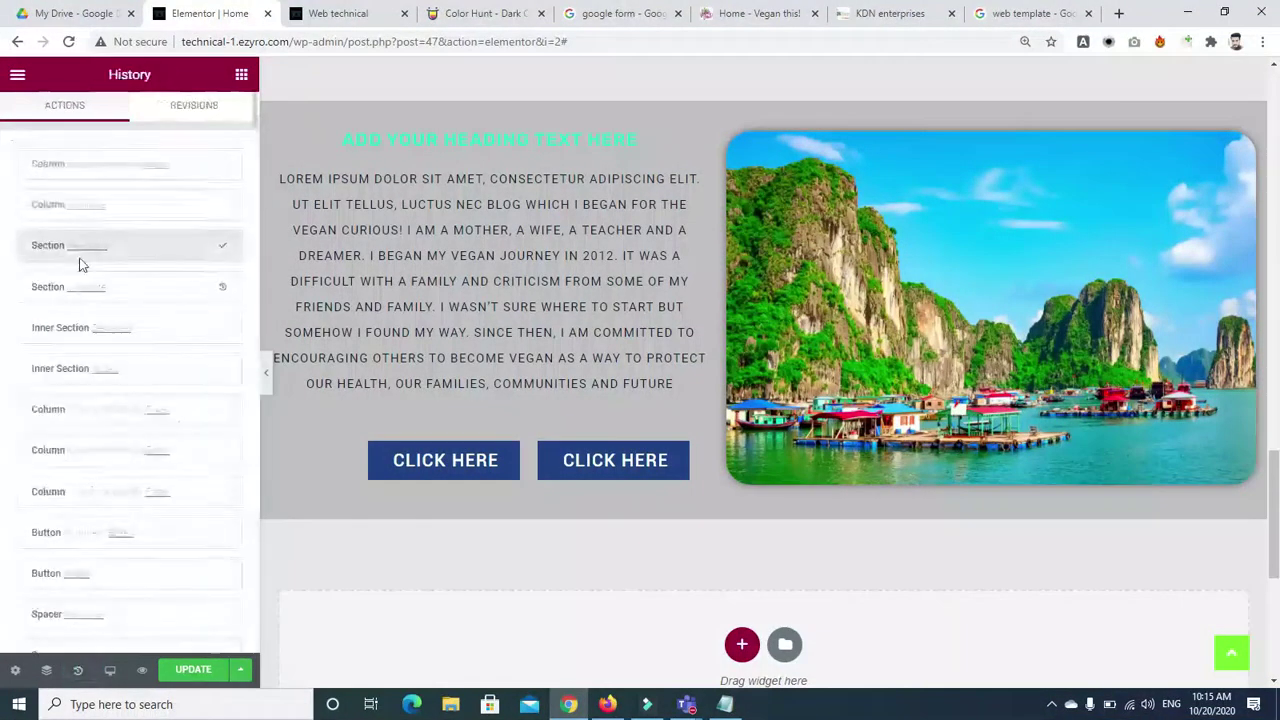
{"action": "left_click", "coordinate": [82, 213]}
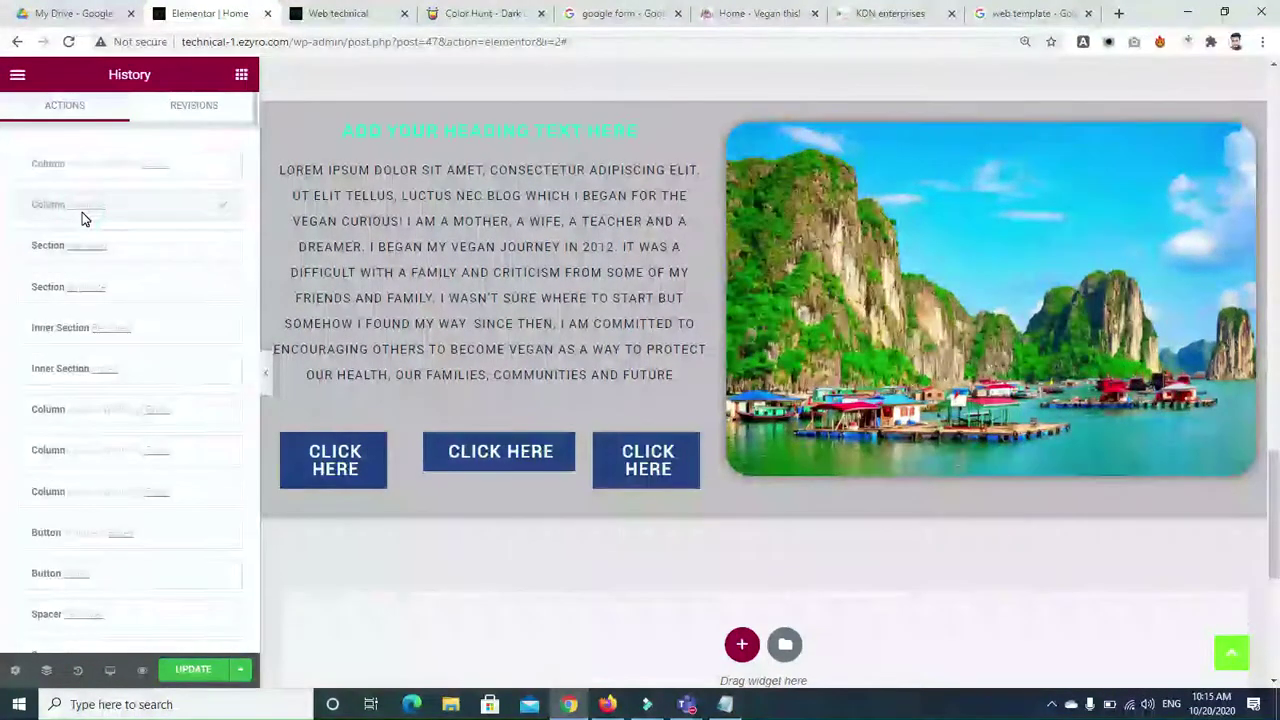
{"action": "left_click", "coordinate": [79, 164]}
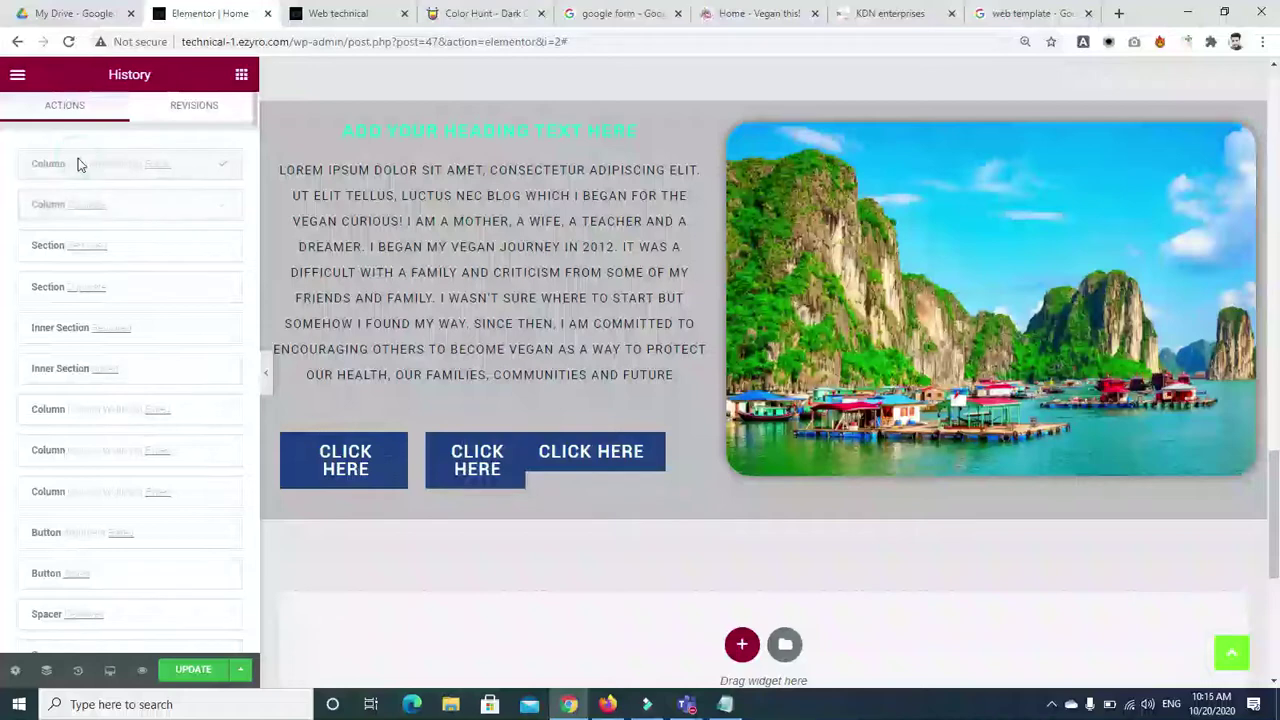
{"action": "left_click", "coordinate": [85, 284]}
{"action": "left_click", "coordinate": [80, 250]}
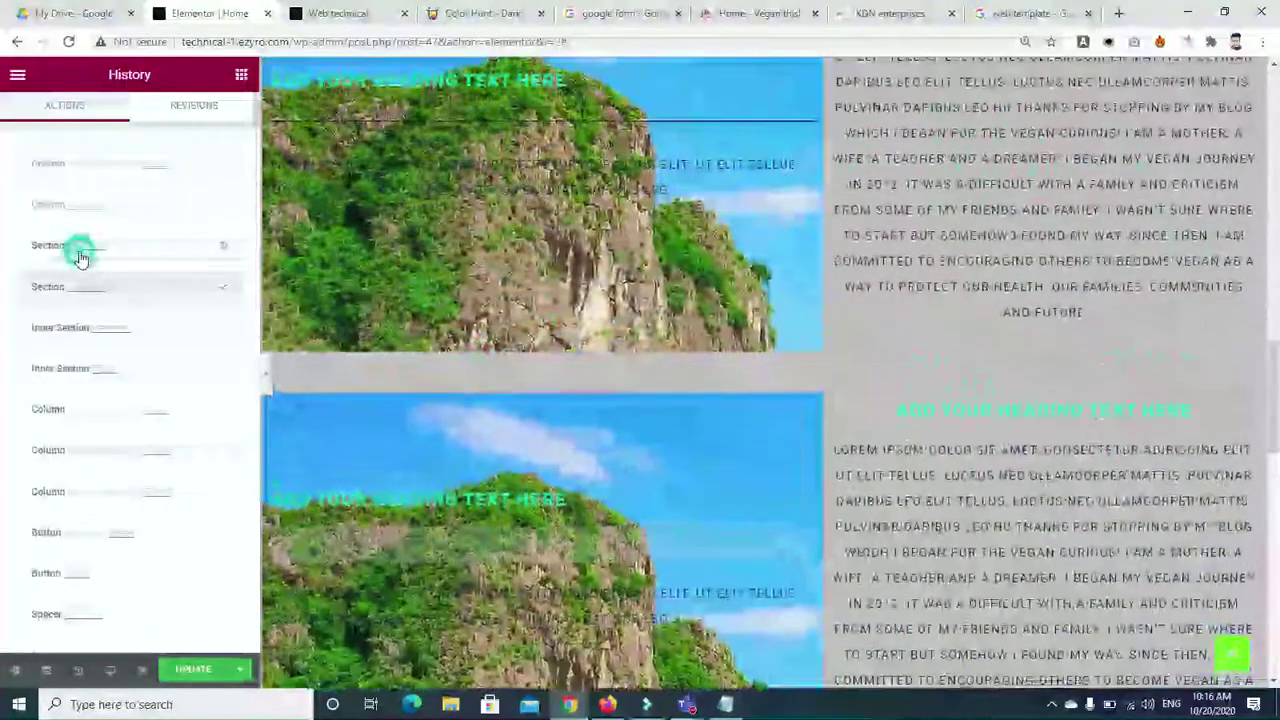
{"action": "scroll", "coordinate": [1064, 388], "scroll_direction": "down", "scroll_amount": 7}
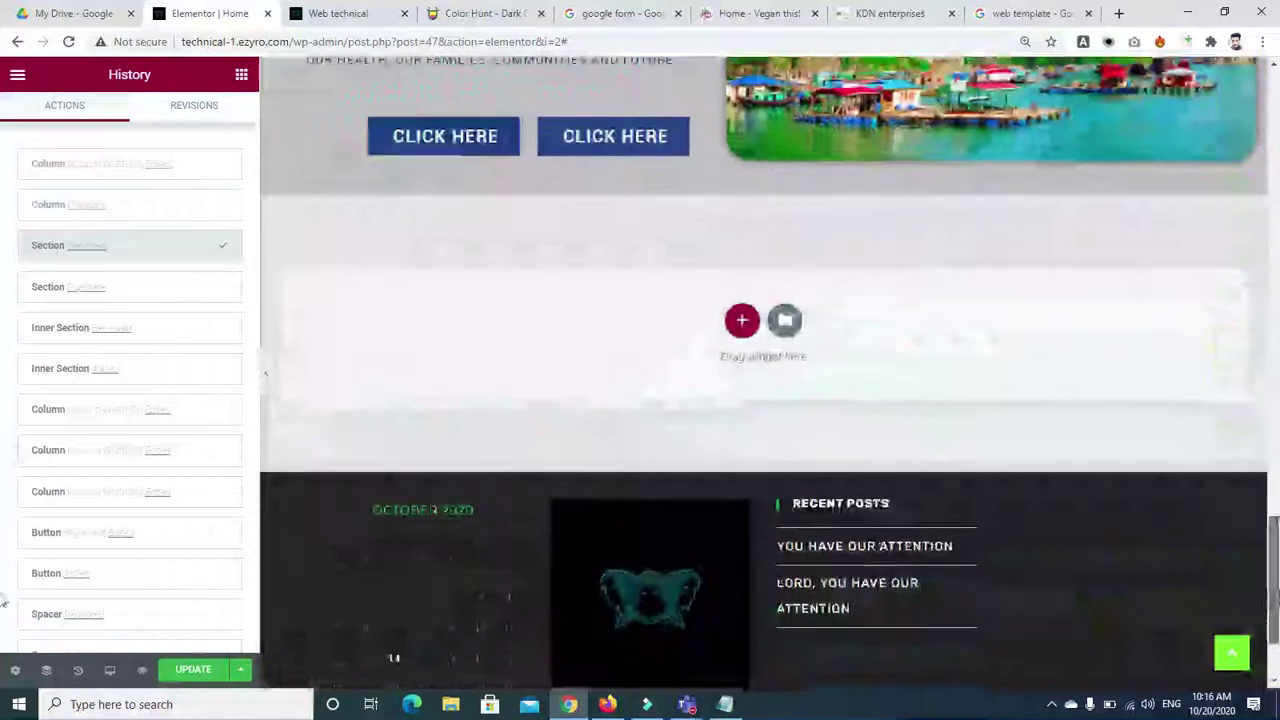
{"action": "scroll", "coordinate": [1064, 388], "scroll_direction": "up", "scroll_amount": 2}
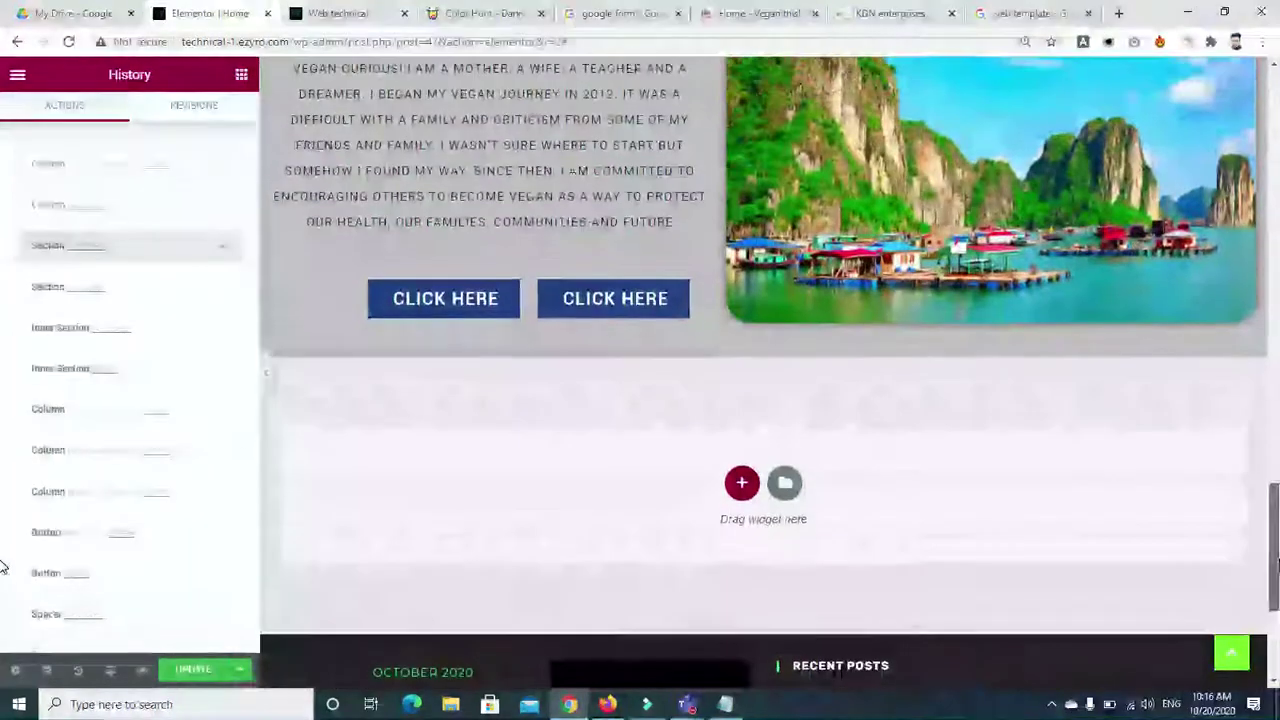
Step: Duplicate the first button's column below the text and look through the style settings of the button columns and button
{"action": "left_click", "coordinate": [428, 300]}
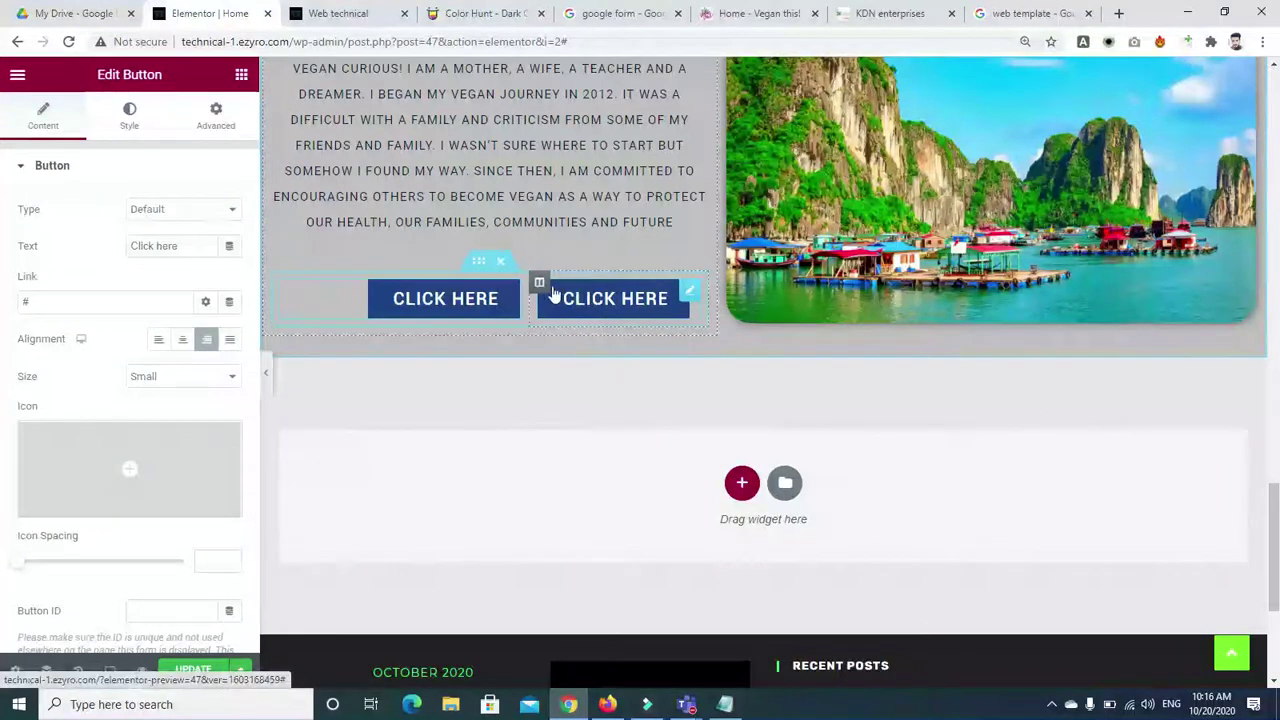
{"action": "right_click", "coordinate": [288, 288]}
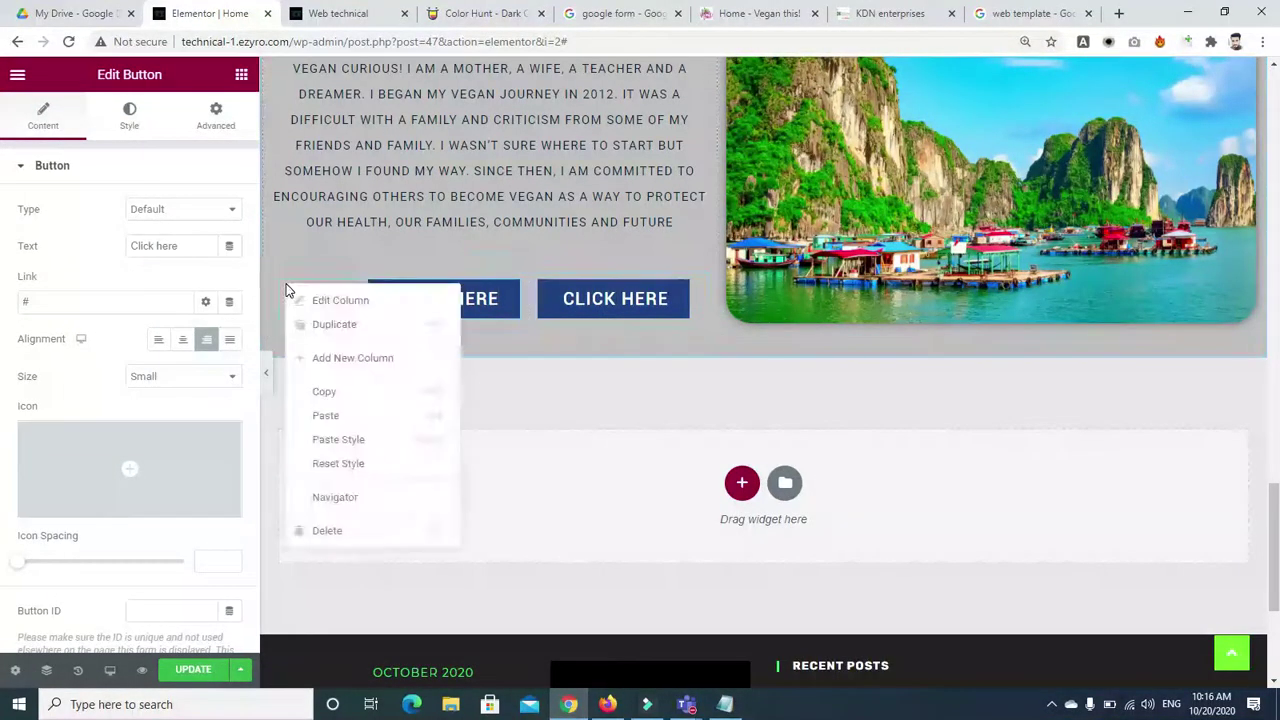
{"action": "left_click", "coordinate": [316, 333]}
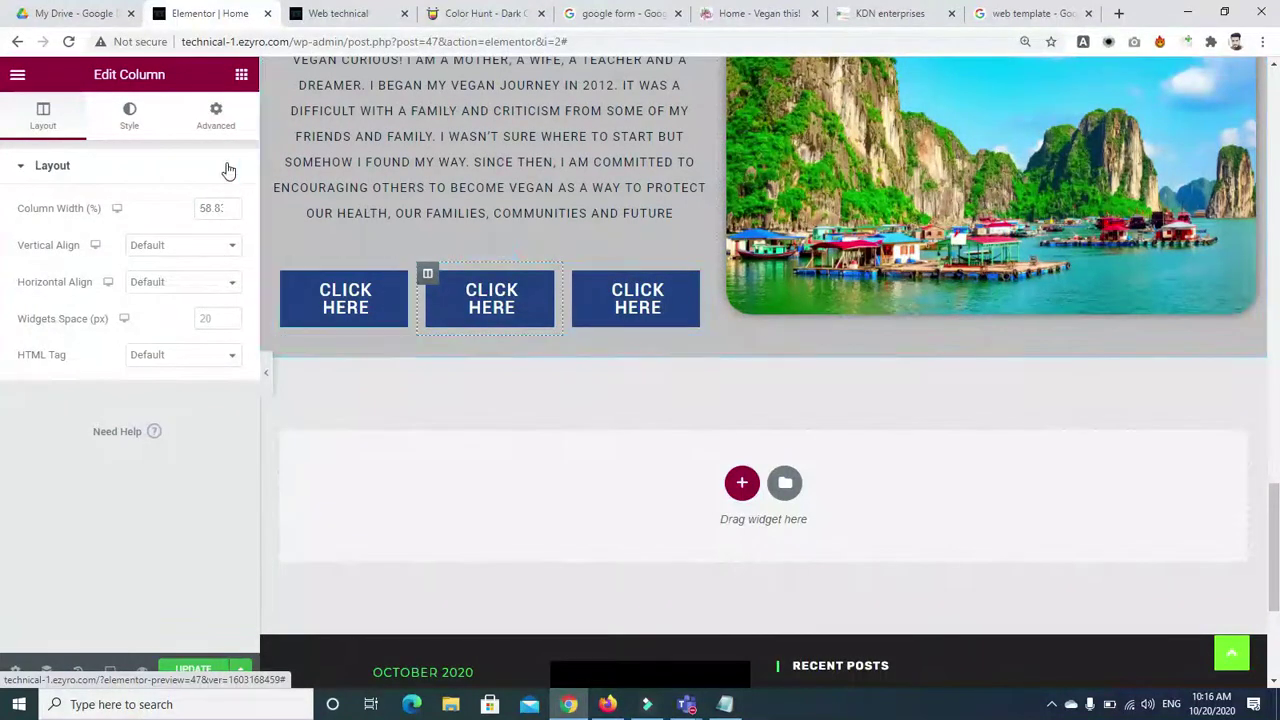
{"action": "left_click", "coordinate": [129, 115]}
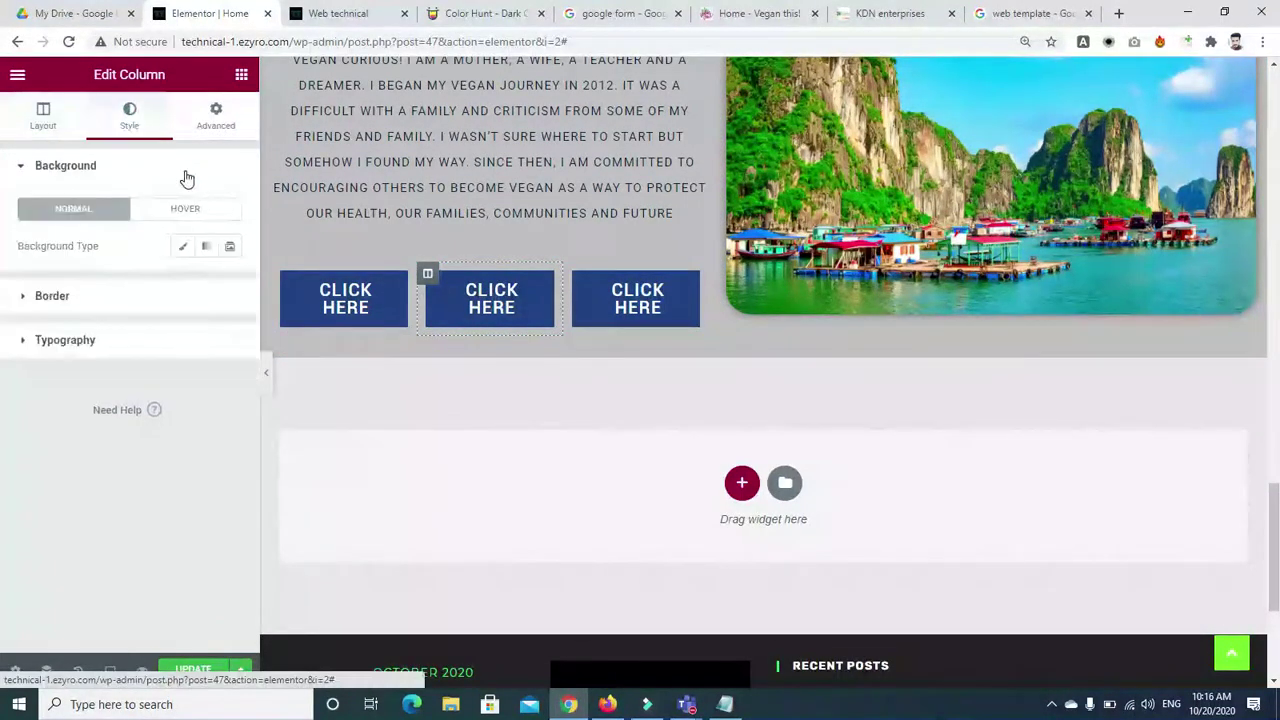
{"action": "left_click", "coordinate": [27, 298]}
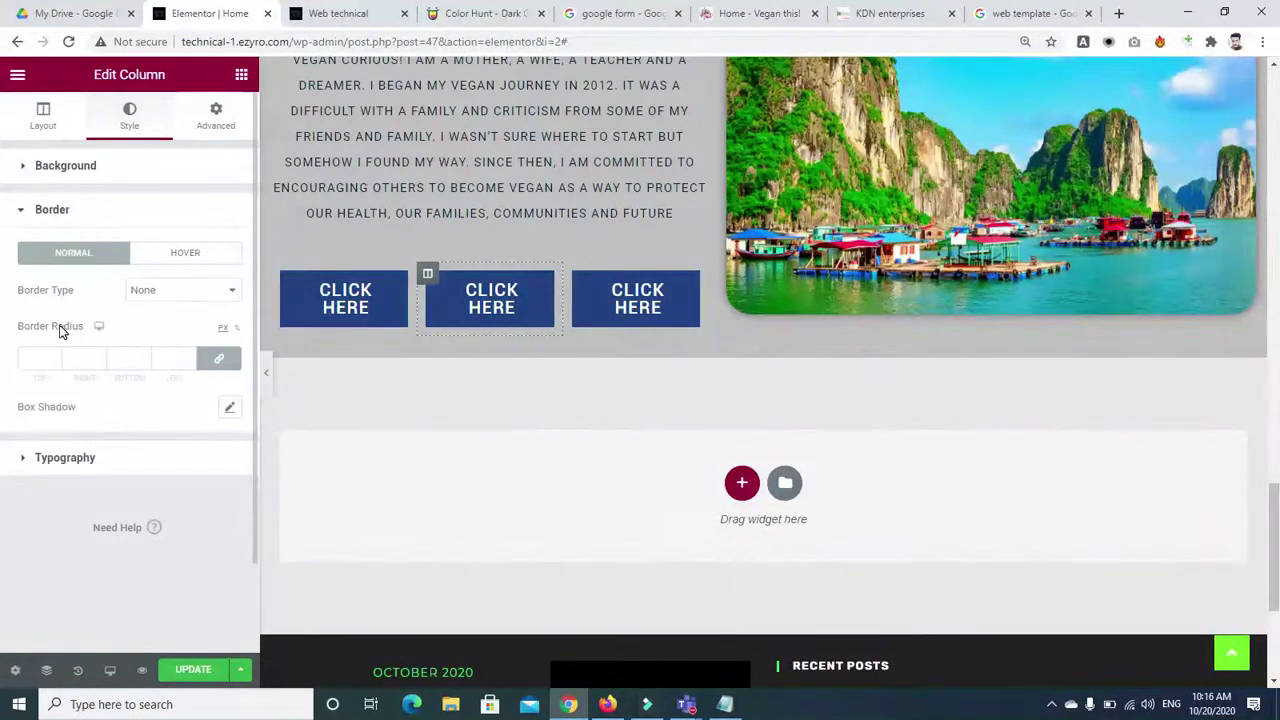
{"action": "left_click", "coordinate": [343, 312]}
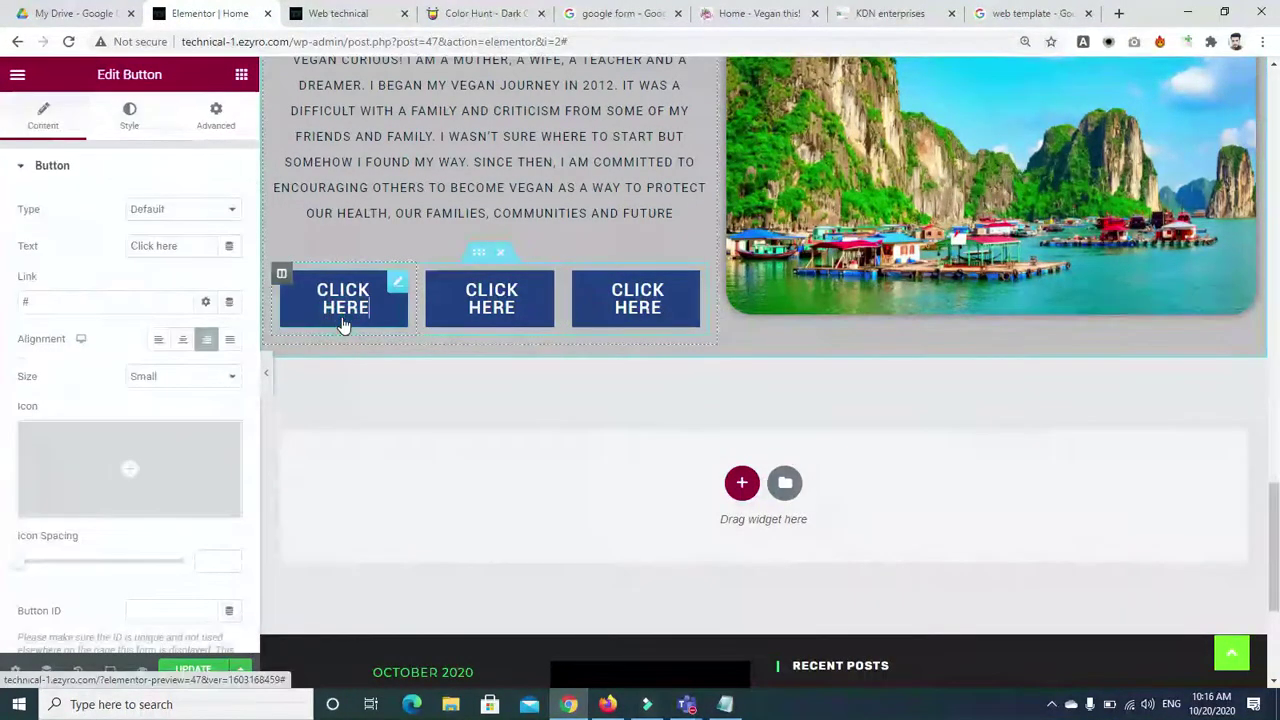
{"action": "left_click", "coordinate": [129, 118]}
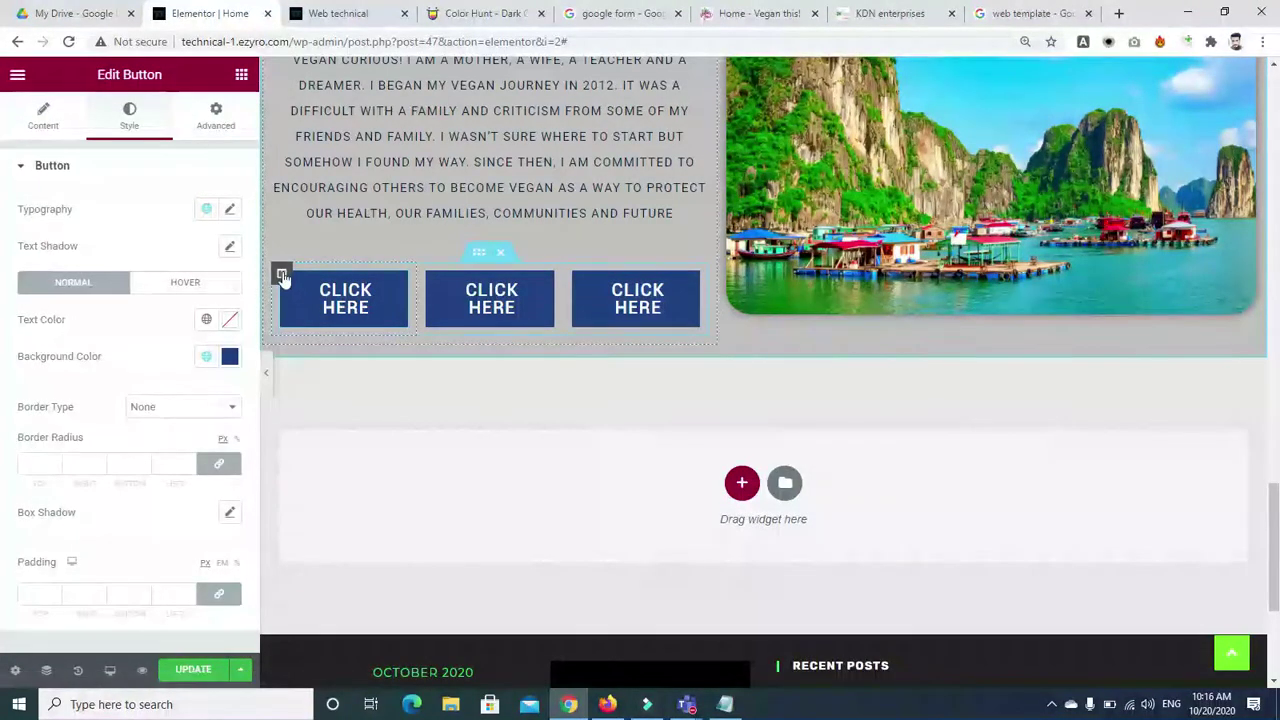
Step: Try a classic red #E02525 background on the first button's column and reset the colour
{"action": "left_click", "coordinate": [282, 275]}
{"action": "left_click", "coordinate": [135, 122]}
{"action": "left_click", "coordinate": [182, 247]}
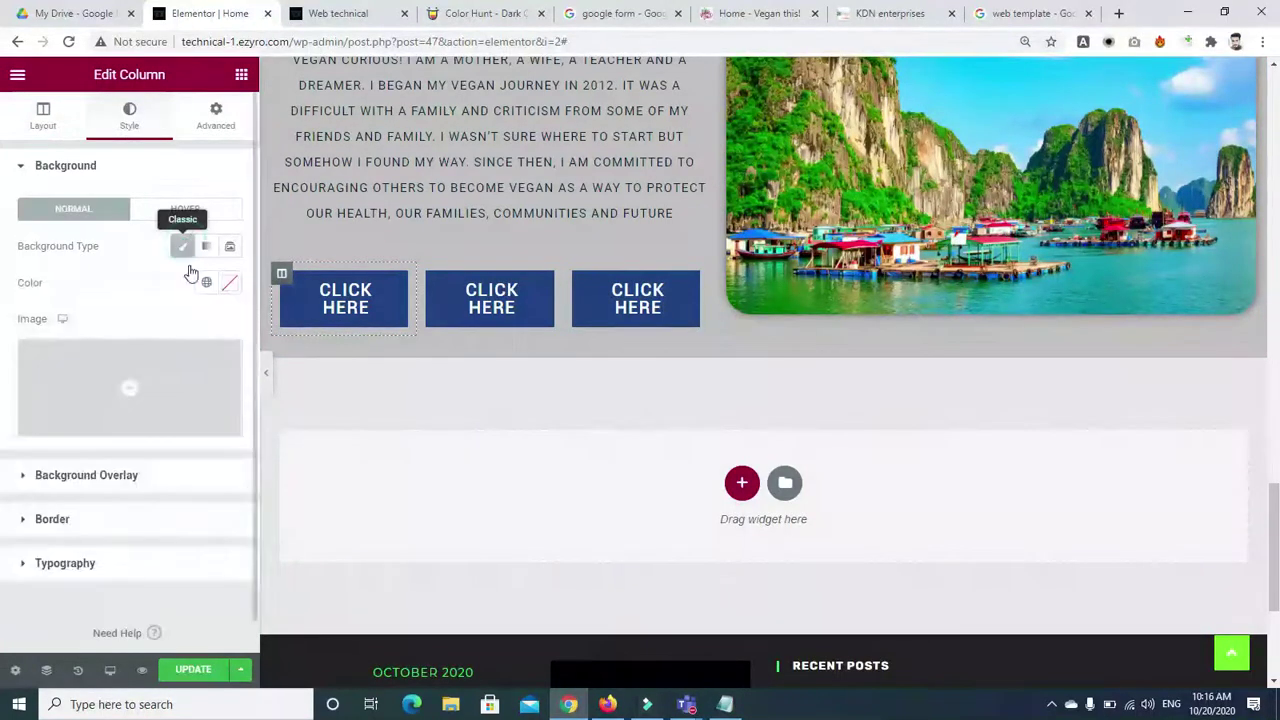
{"action": "left_click", "coordinate": [229, 285]}
{"action": "left_click", "coordinate": [195, 365]}
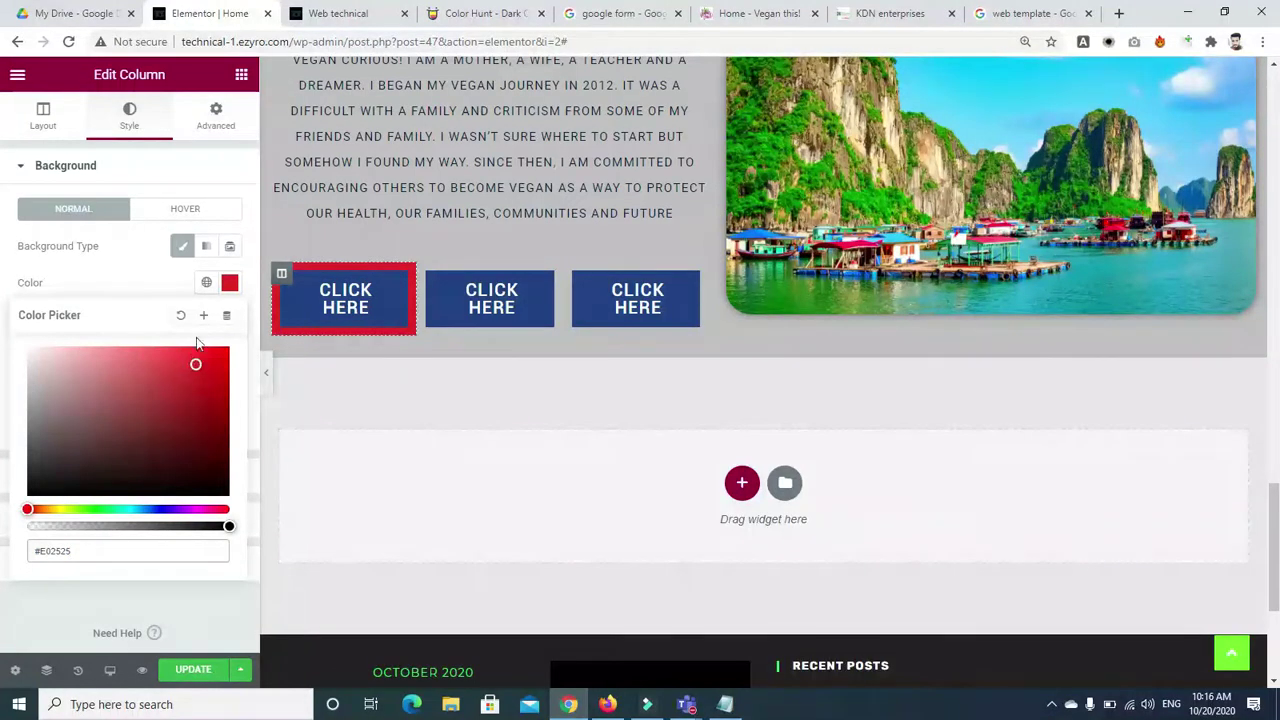
{"action": "left_click", "coordinate": [181, 319]}
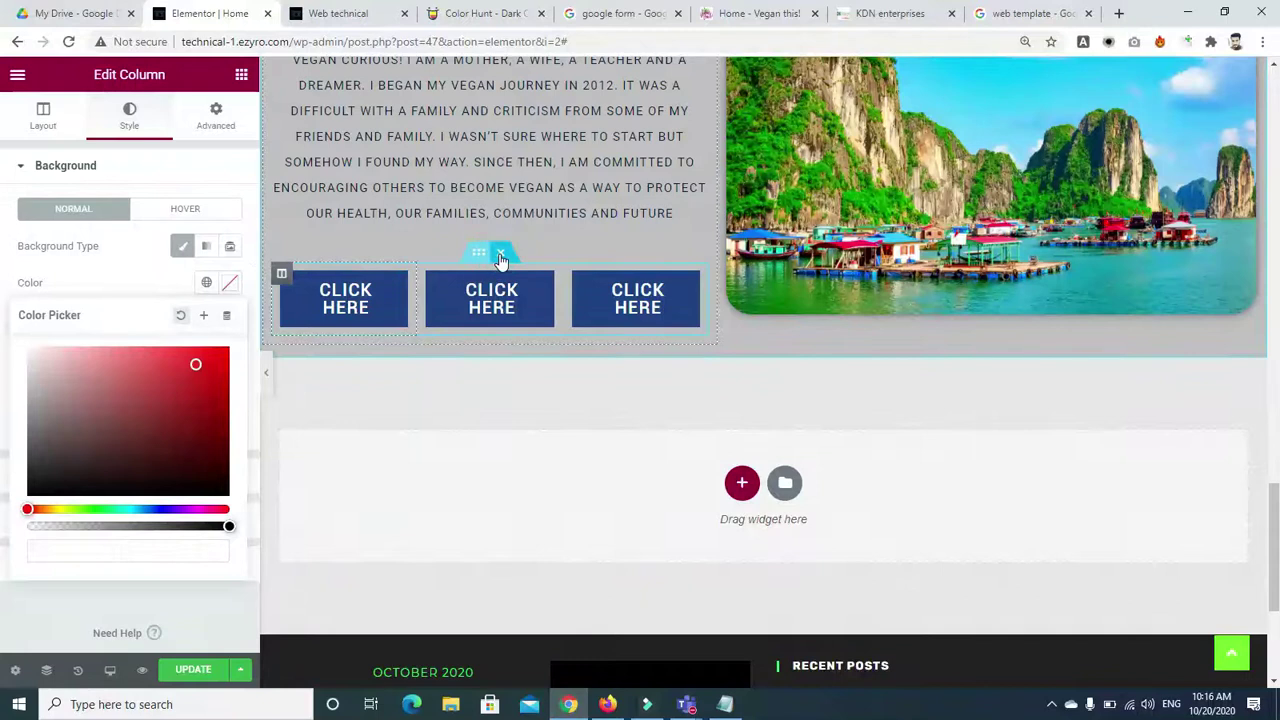
Step: Delete the inner section holding the buttons and add a new single-column section below the image-and-text section
{"action": "left_click", "coordinate": [501, 258]}
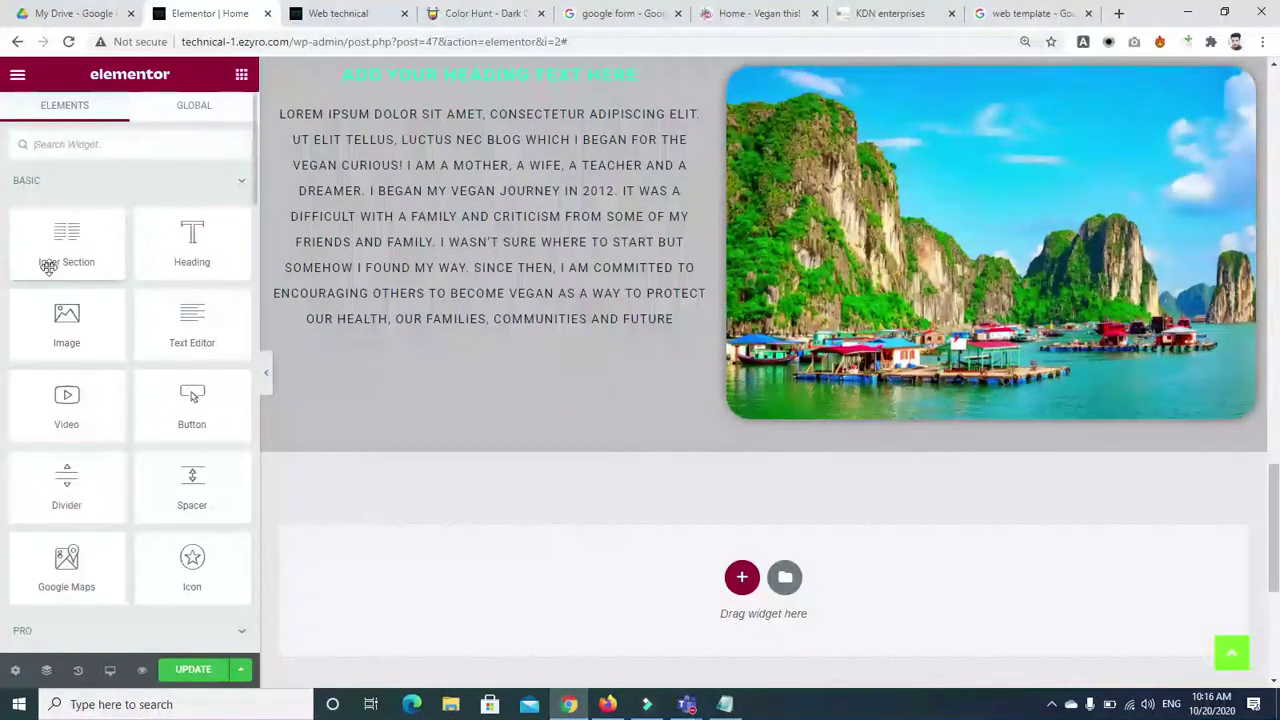
{"action": "scroll", "coordinate": [896, 437], "scroll_direction": "down", "scroll_amount": 3}
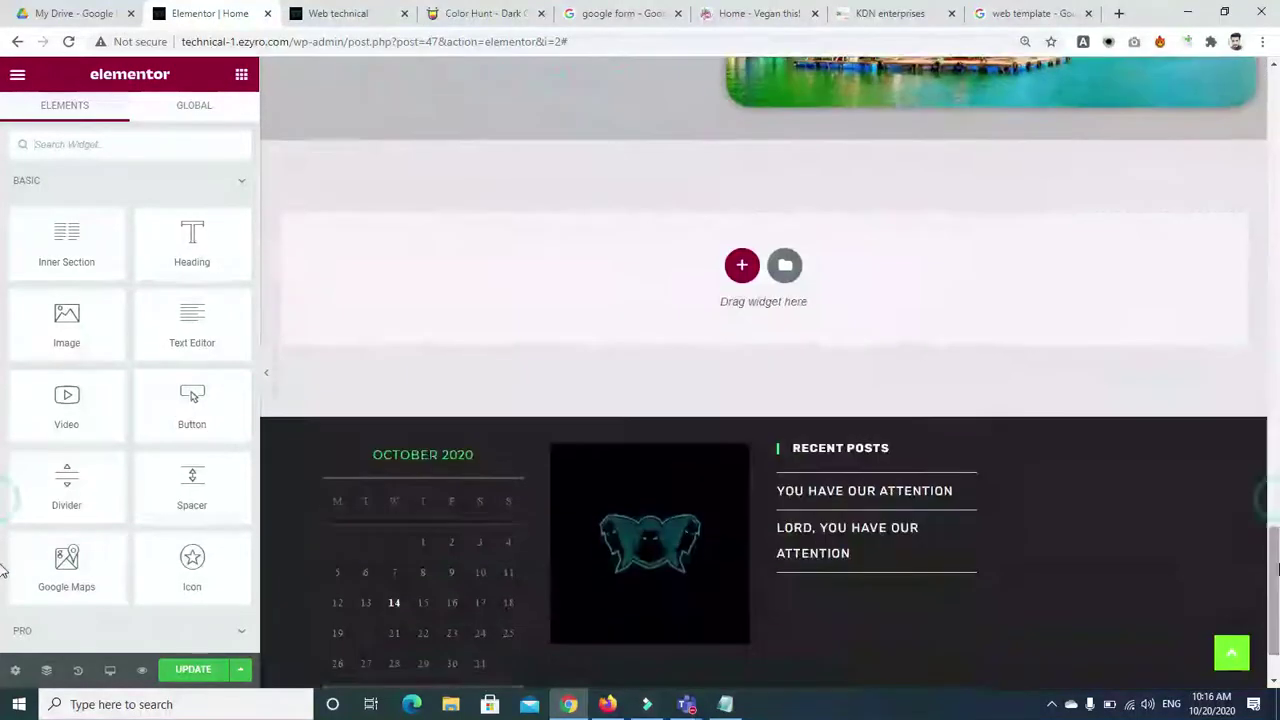
{"action": "left_click", "coordinate": [737, 268]}
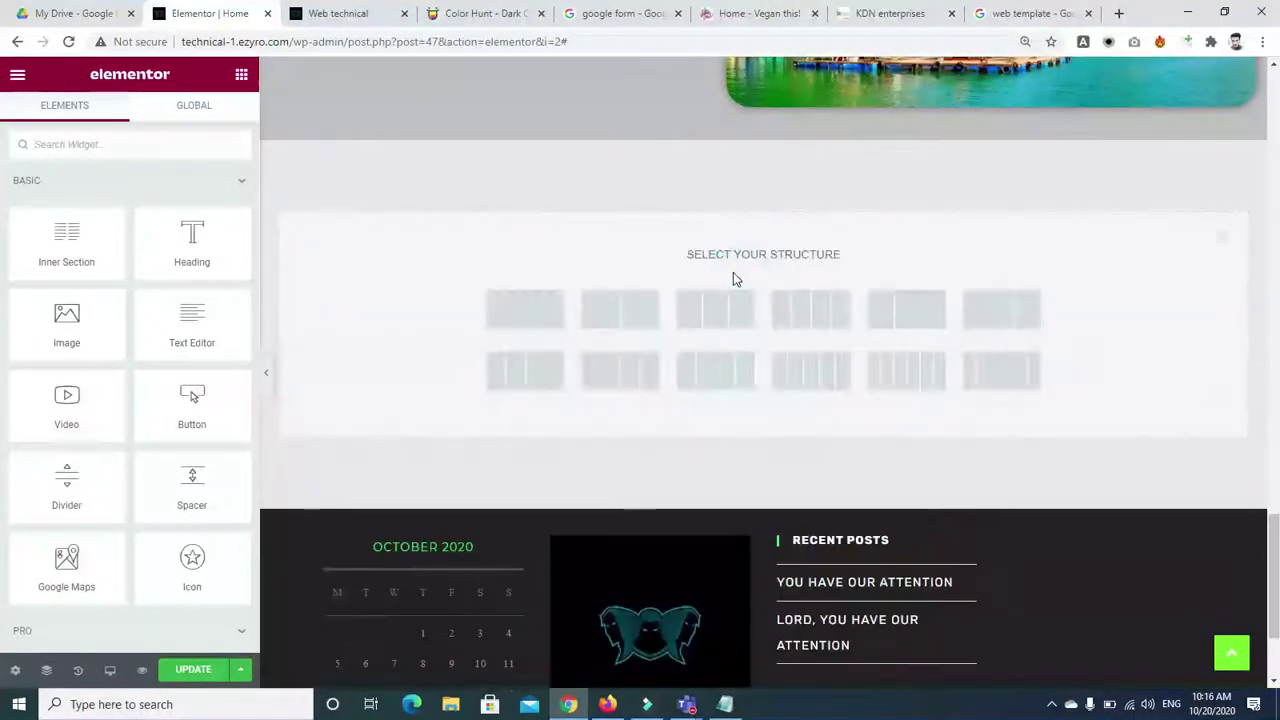
{"action": "left_click", "coordinate": [527, 309]}
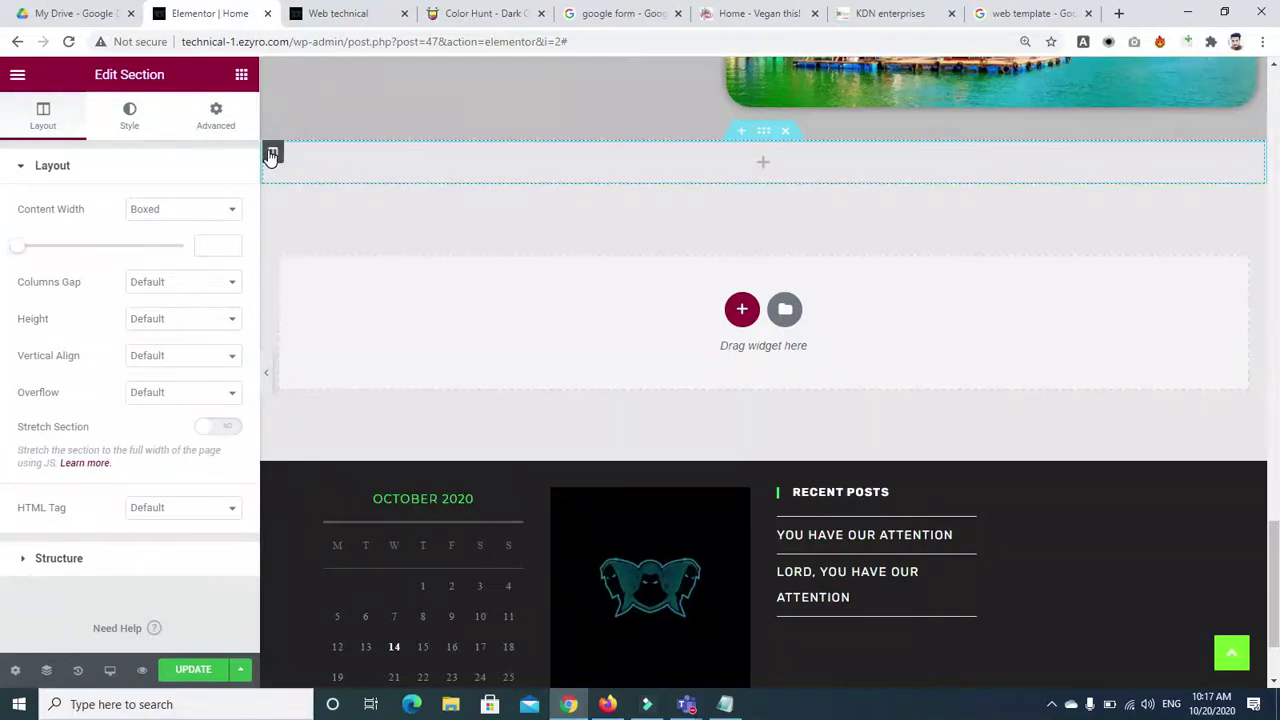
Step: Place an inner section inside the new single-column section and open its style settings
{"action": "left_click", "coordinate": [242, 75]}
{"action": "left_click_drag", "start_coordinate": [68, 252], "coordinate": [784, 157]}
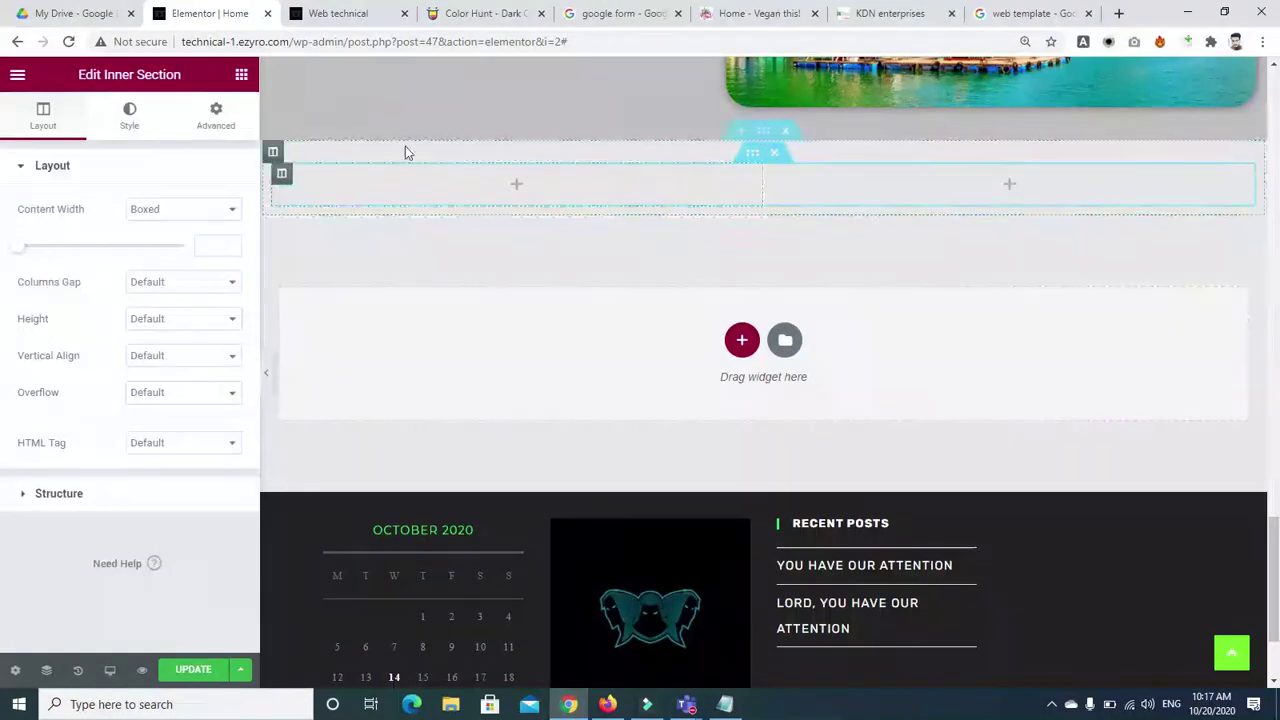
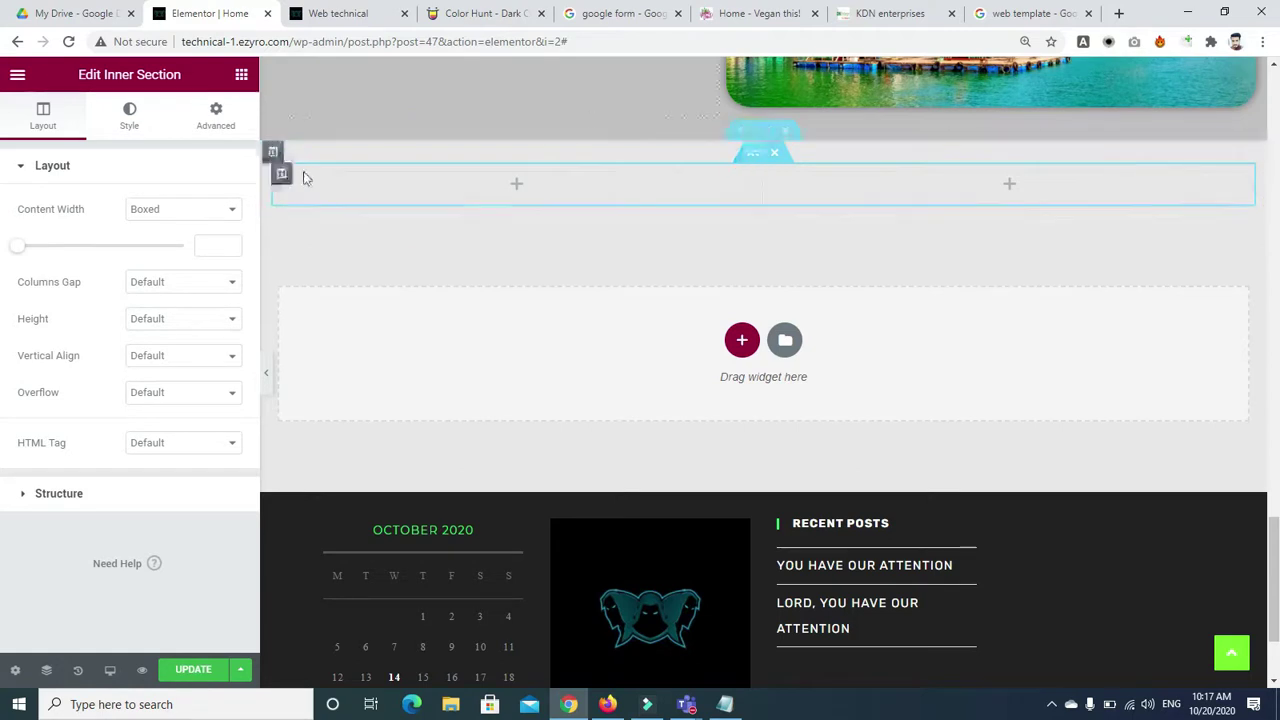
{"action": "left_click", "coordinate": [150, 130]}
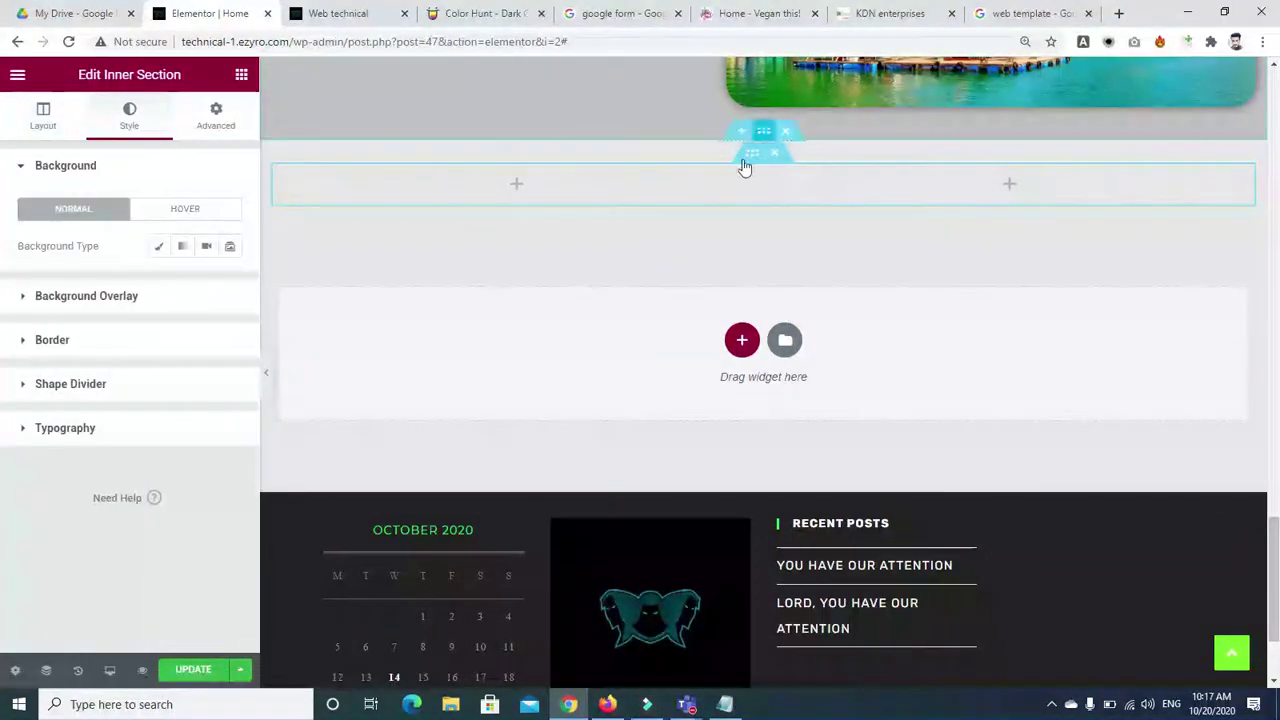
Step: Give the new outer section a classic background in the global Primary colour
{"action": "left_click", "coordinate": [765, 137]}
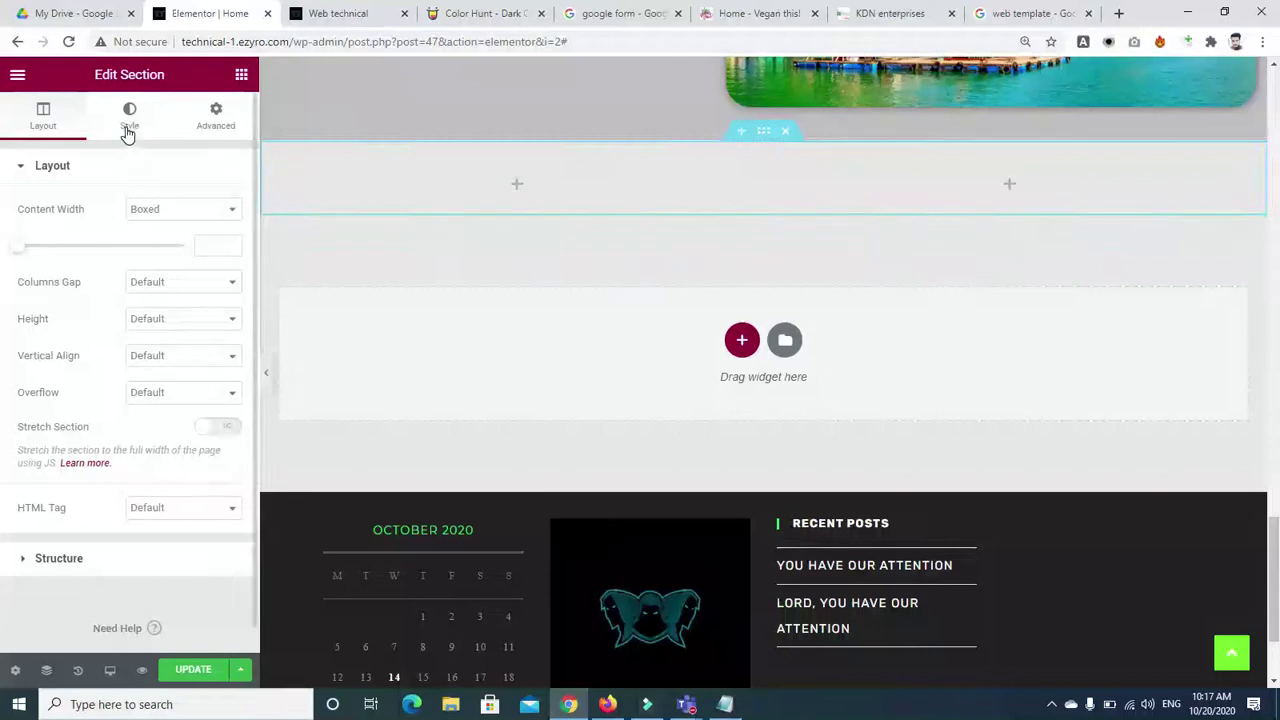
{"action": "left_click", "coordinate": [183, 246]}
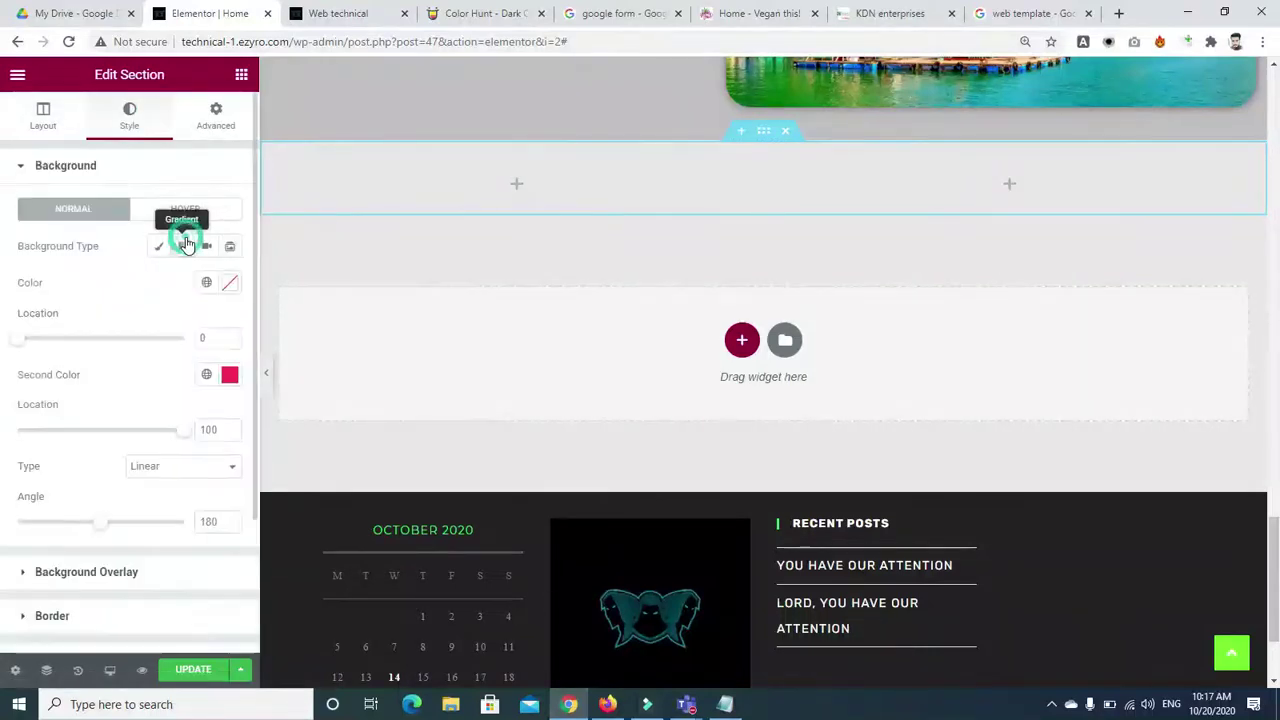
{"action": "left_click", "coordinate": [162, 254]}
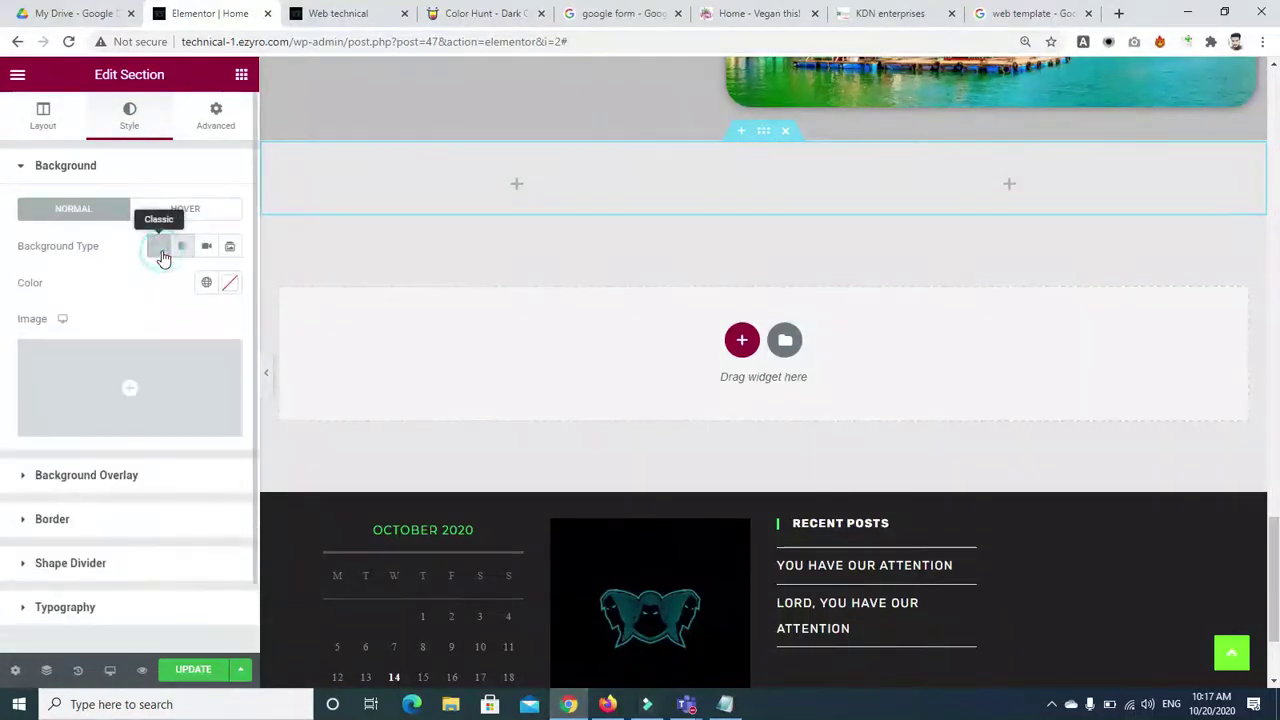
{"action": "left_click", "coordinate": [227, 285]}
{"action": "left_click", "coordinate": [210, 286]}
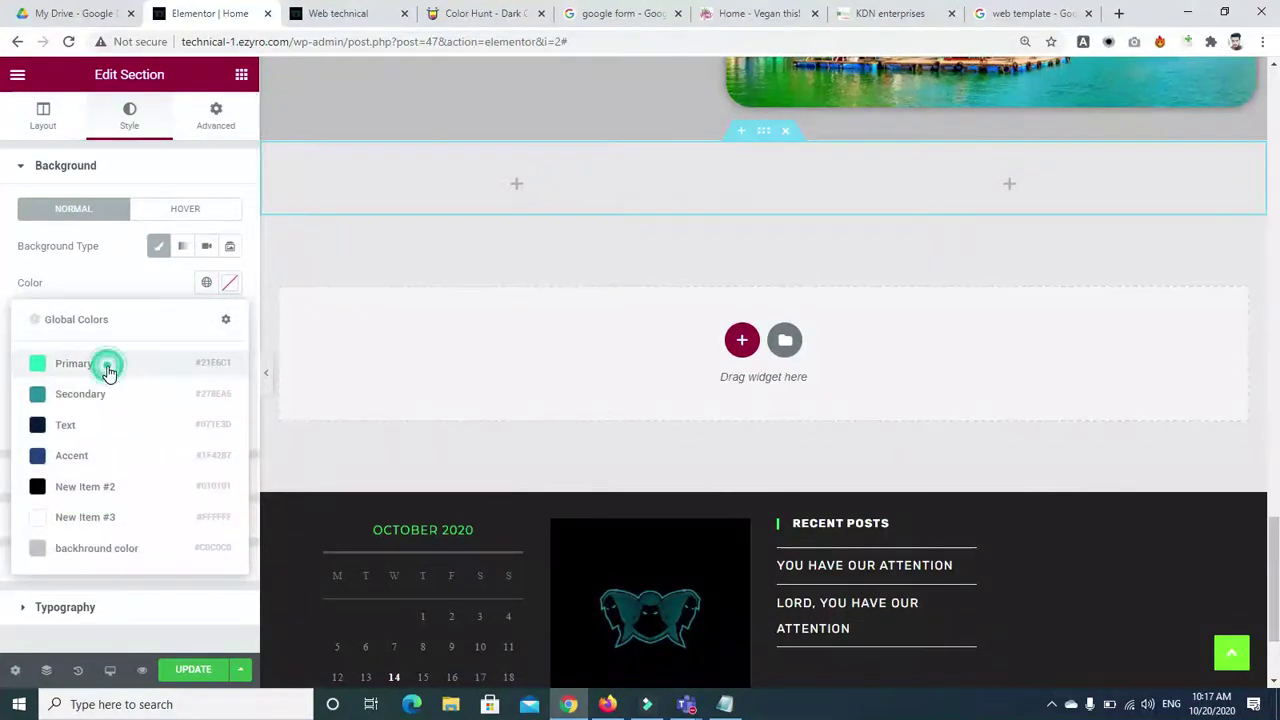
{"action": "left_click", "coordinate": [106, 365]}
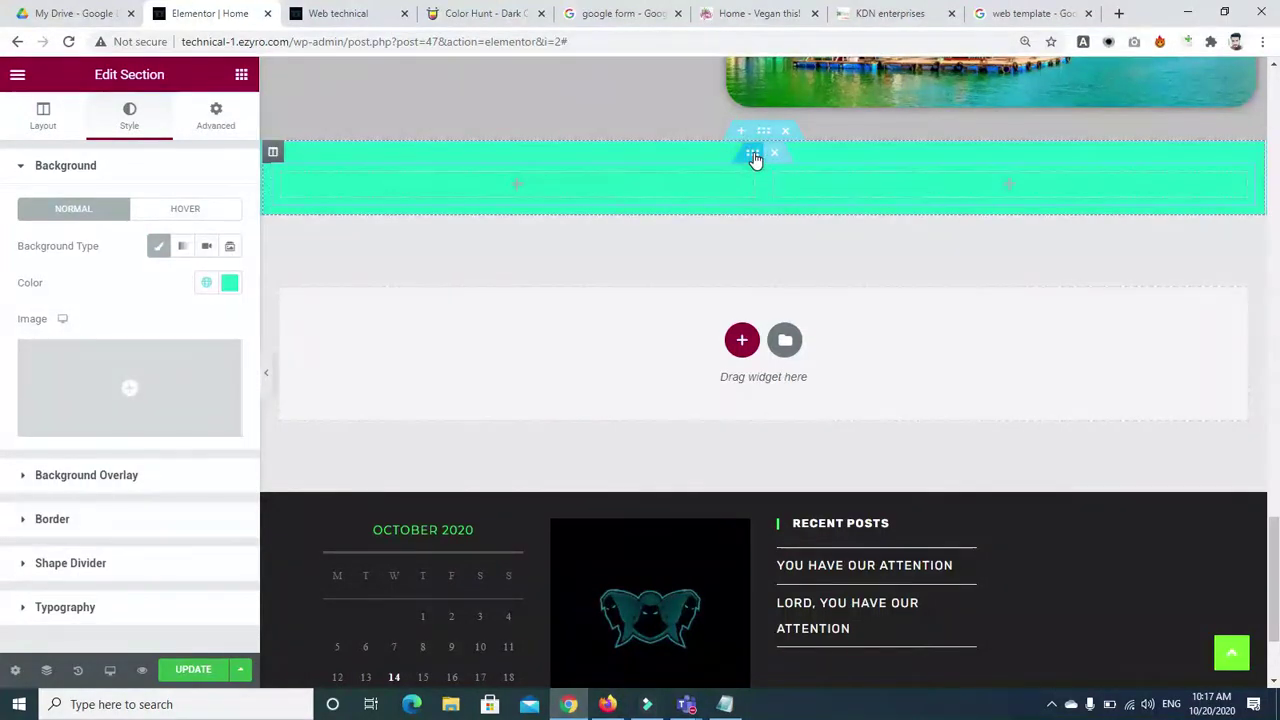
Step: Give the inner section a classic background in the global Secondary colour
{"action": "left_click", "coordinate": [755, 158]}
{"action": "left_click", "coordinate": [150, 246]}
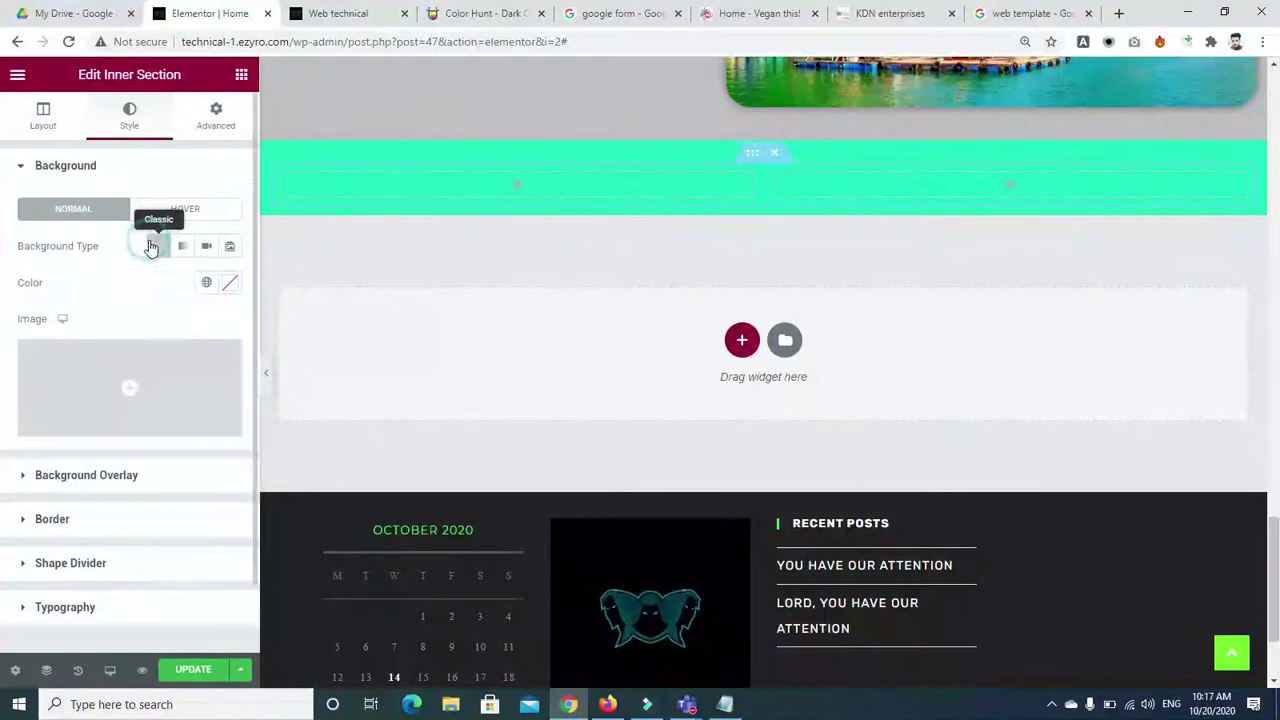
{"action": "left_click", "coordinate": [206, 283]}
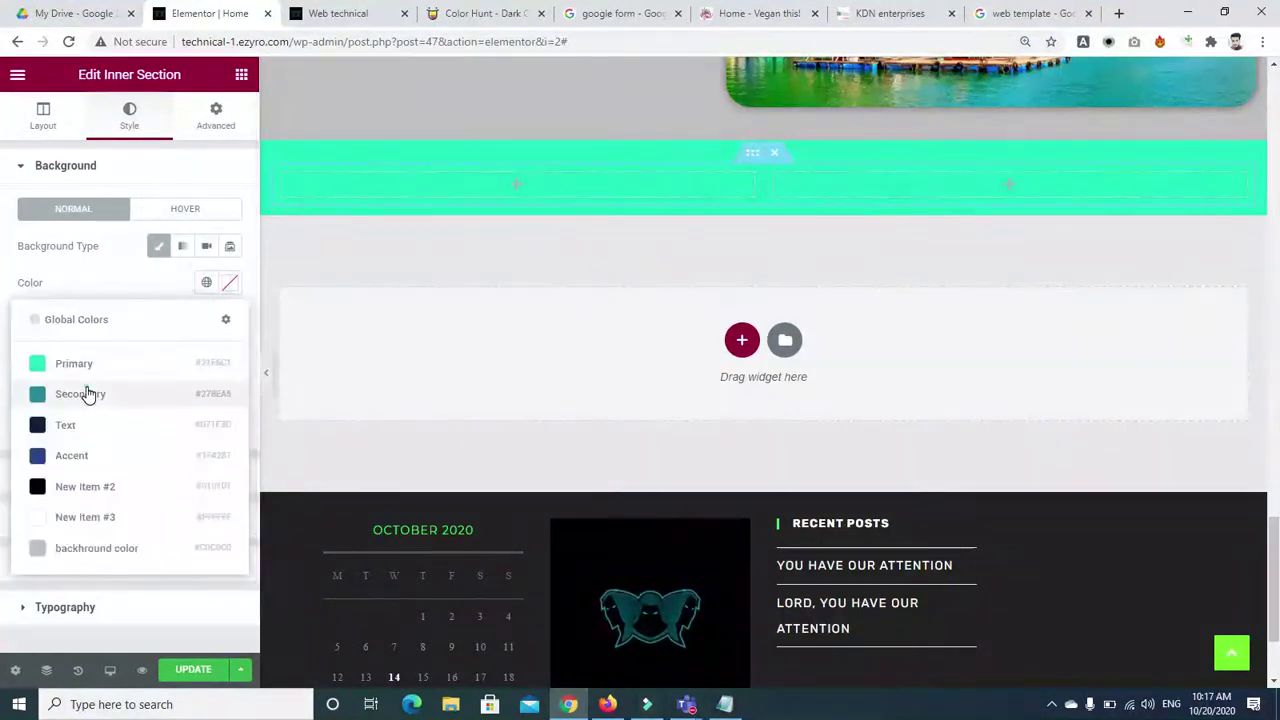
{"action": "left_click", "coordinate": [87, 394]}
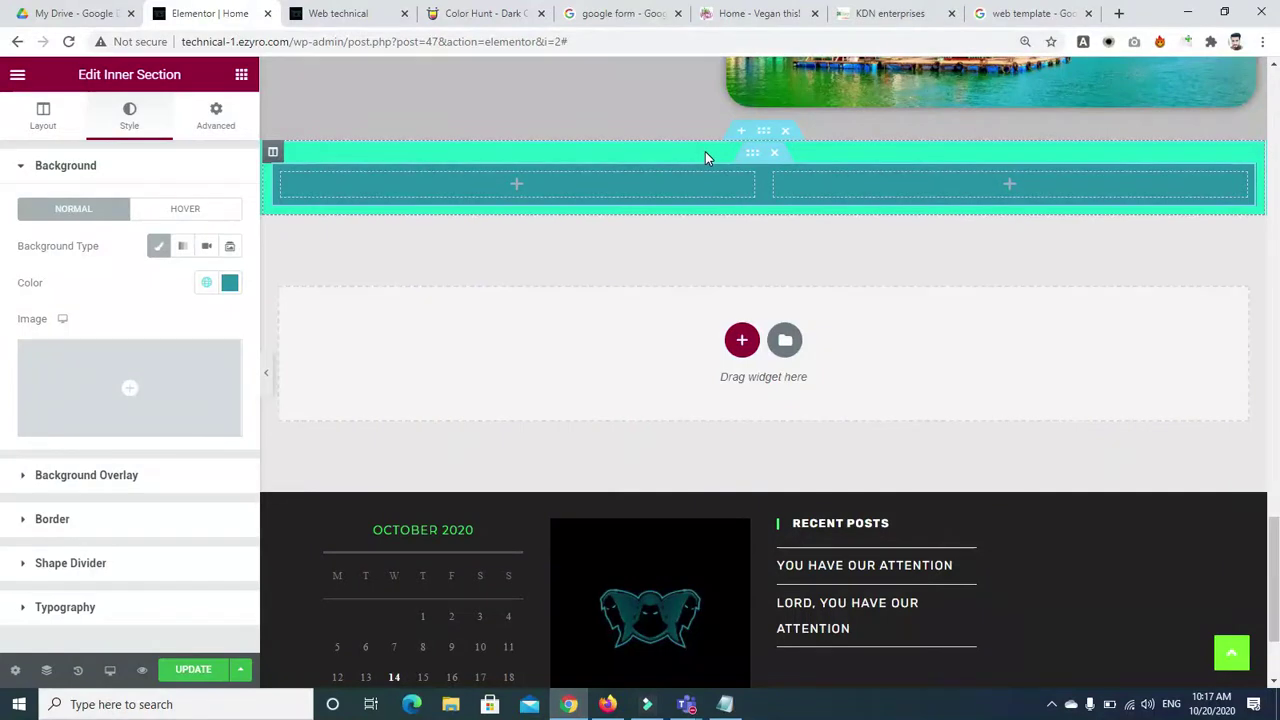
Step: Set the outer section's height to Min Height with a minimum height of 499 px
{"action": "left_click", "coordinate": [763, 143]}
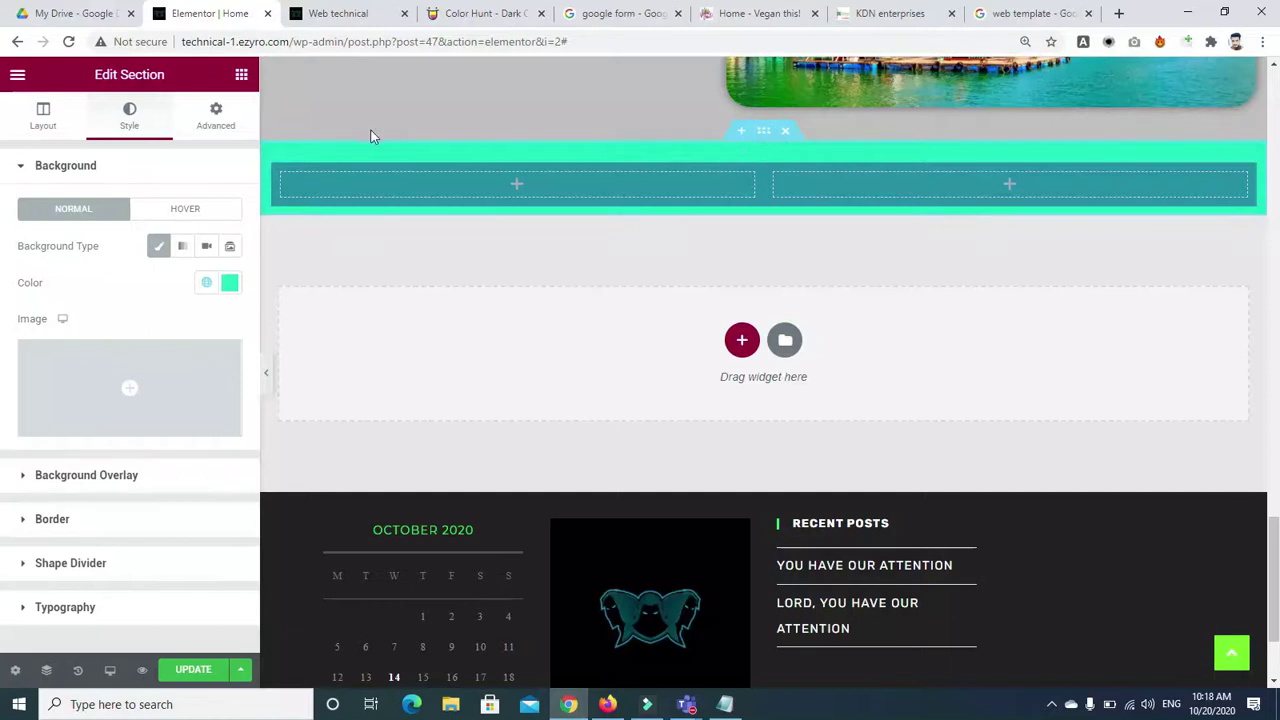
{"action": "left_click", "coordinate": [41, 118]}
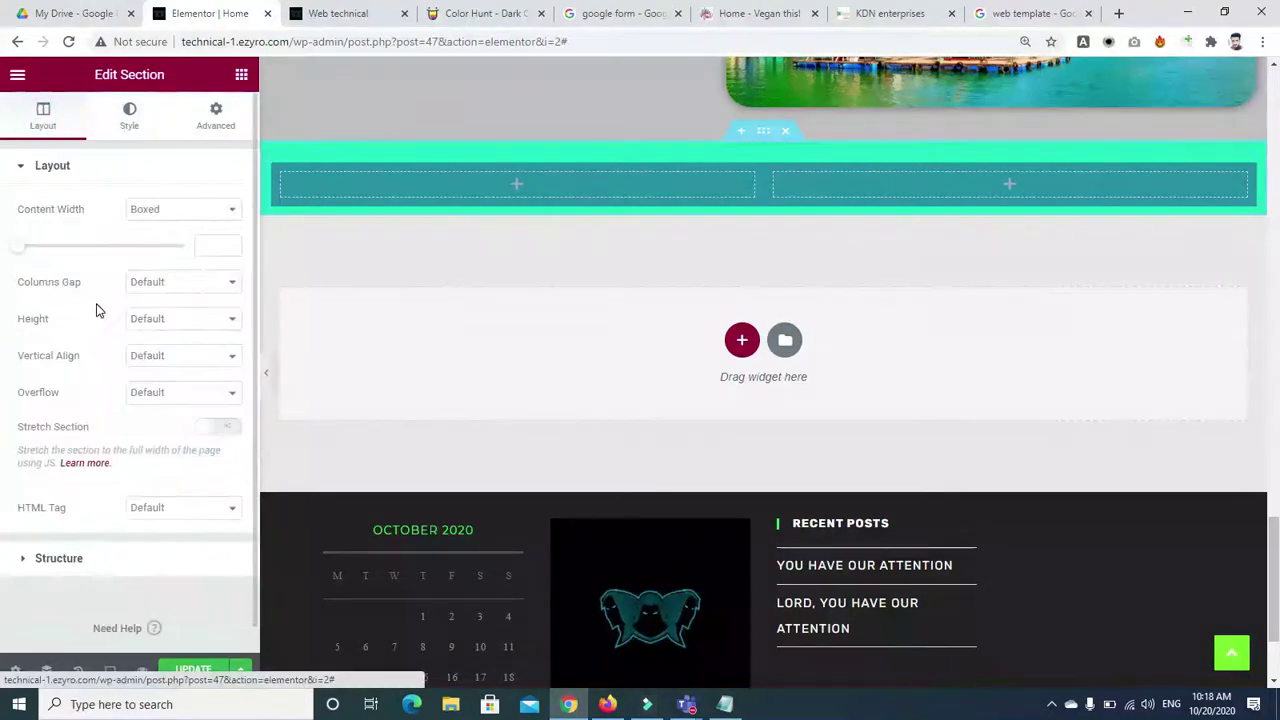
{"action": "left_click", "coordinate": [156, 320]}
{"action": "left_click", "coordinate": [156, 364]}
{"action": "left_click_drag", "start_coordinate": [60, 386], "coordinate": [74, 392]}
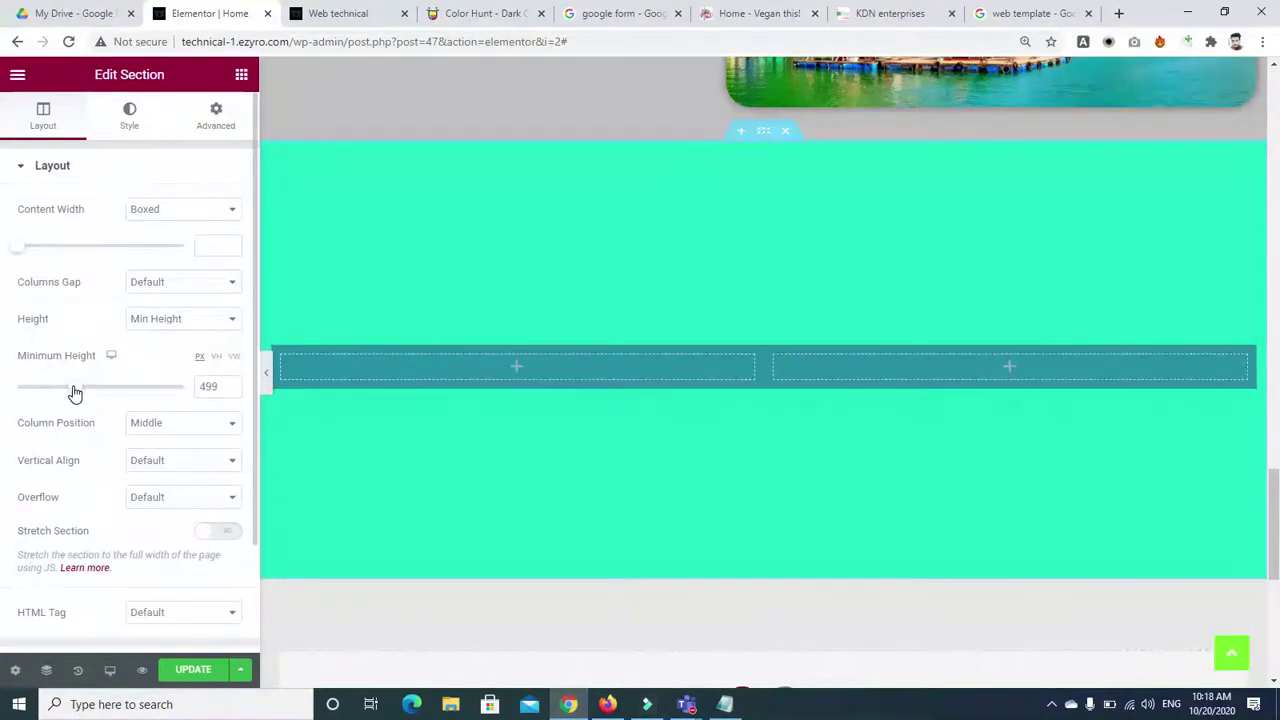
{"action": "left_click", "coordinate": [153, 170]}
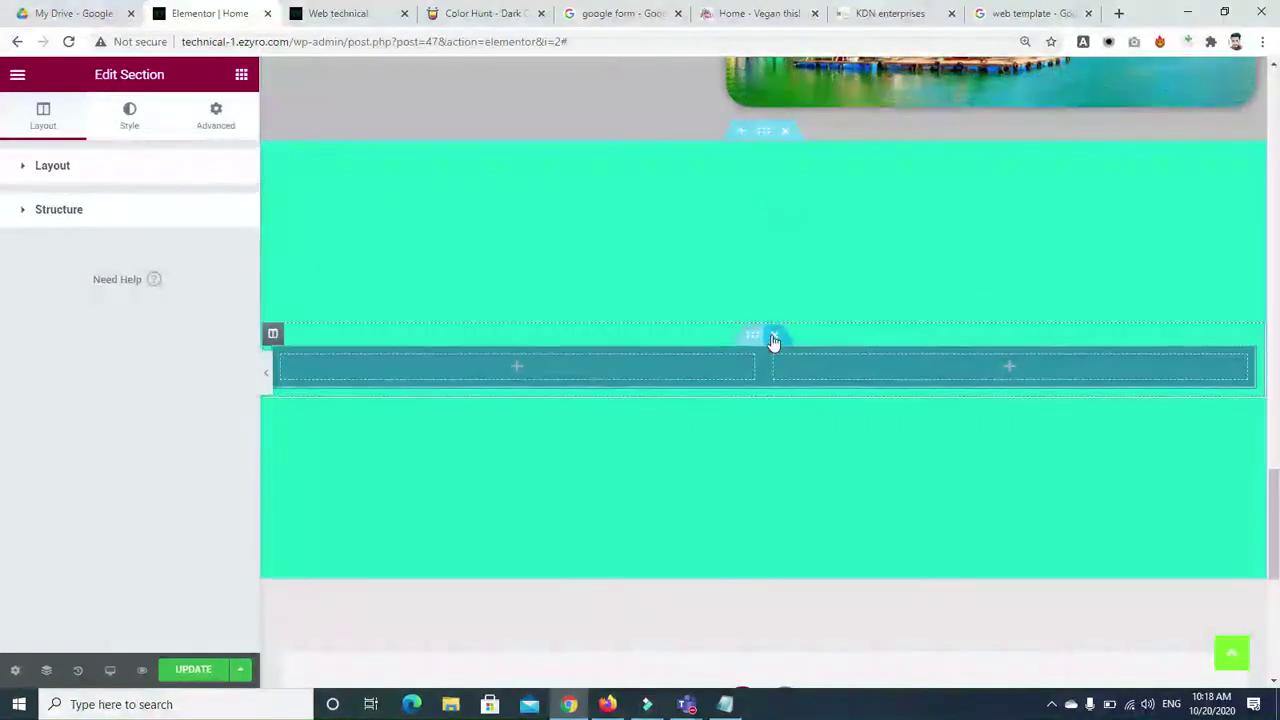
Step: Delete the inner section and duplicate the green section's empty column until the section has eight columns
{"action": "left_click", "coordinate": [774, 338]}
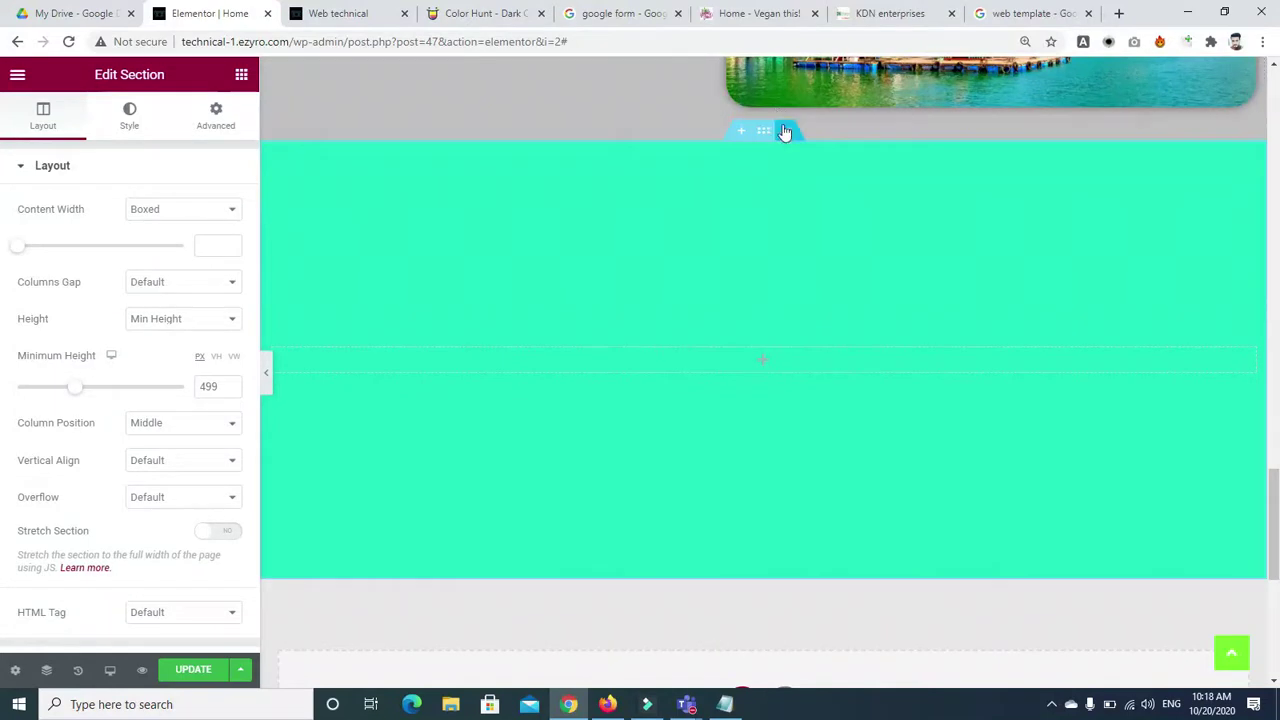
{"action": "right_click", "coordinate": [274, 353]}
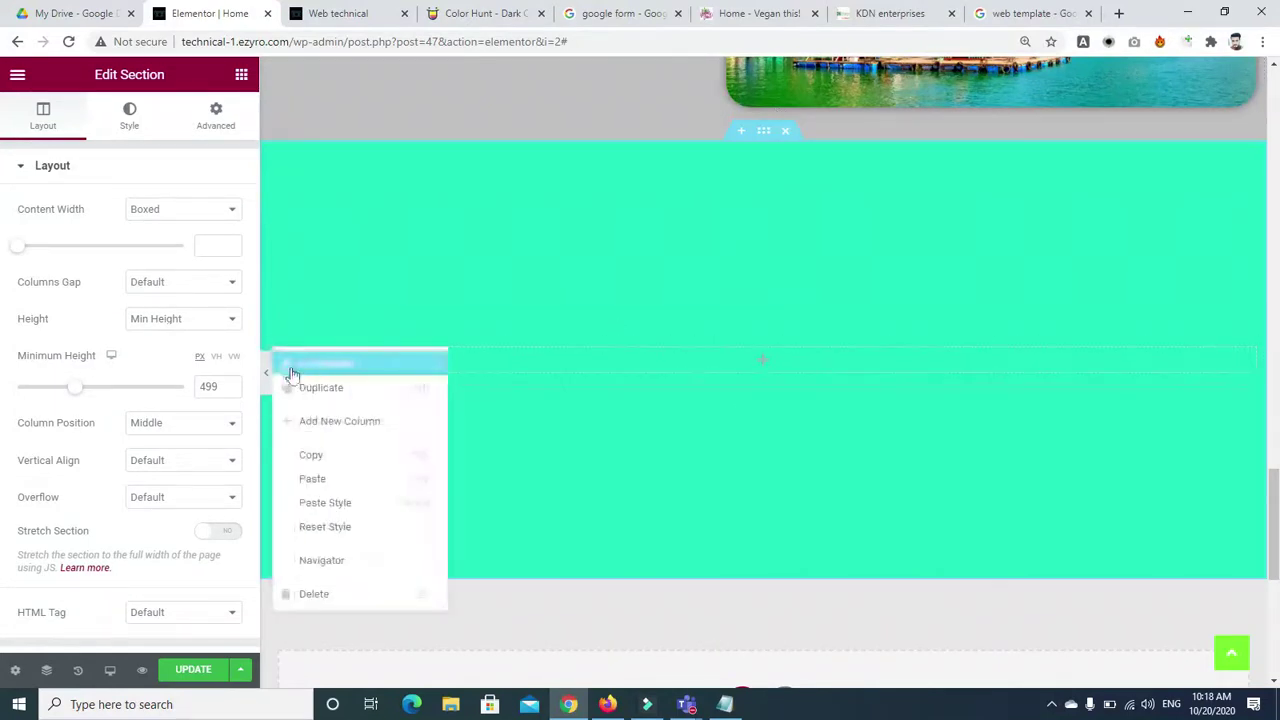
{"action": "left_click", "coordinate": [297, 386]}
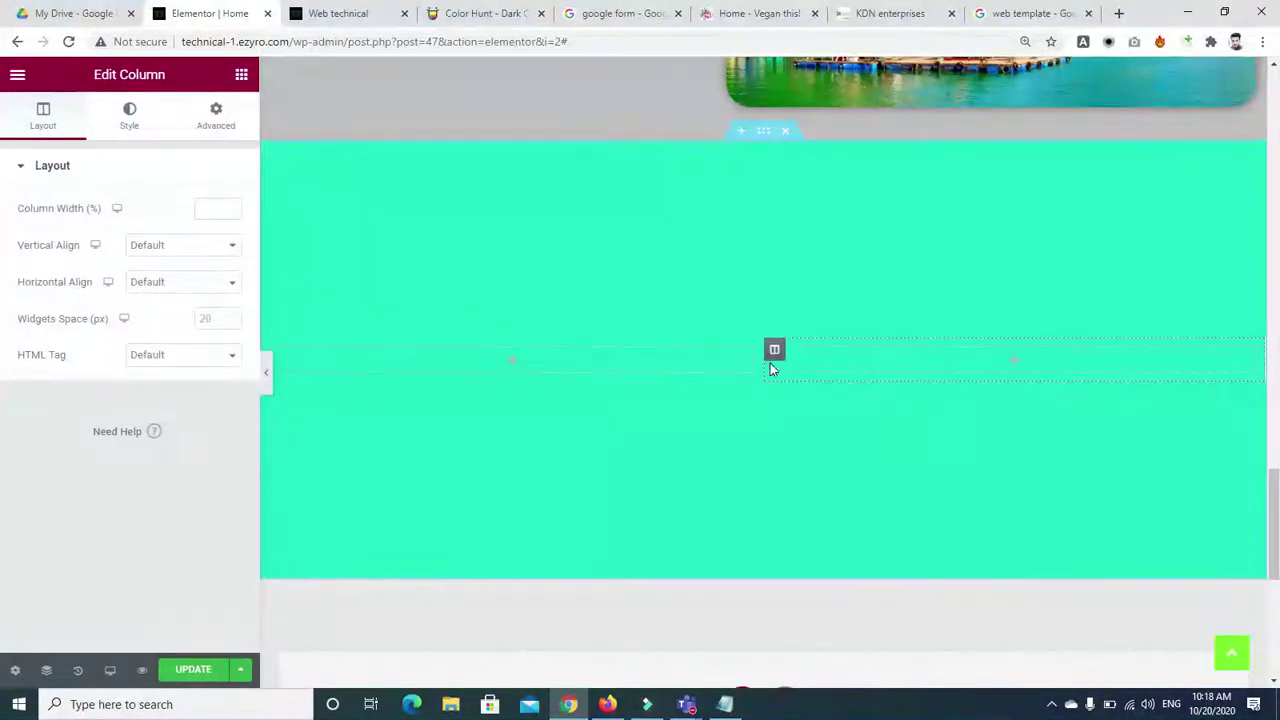
{"action": "right_click", "coordinate": [284, 352]}
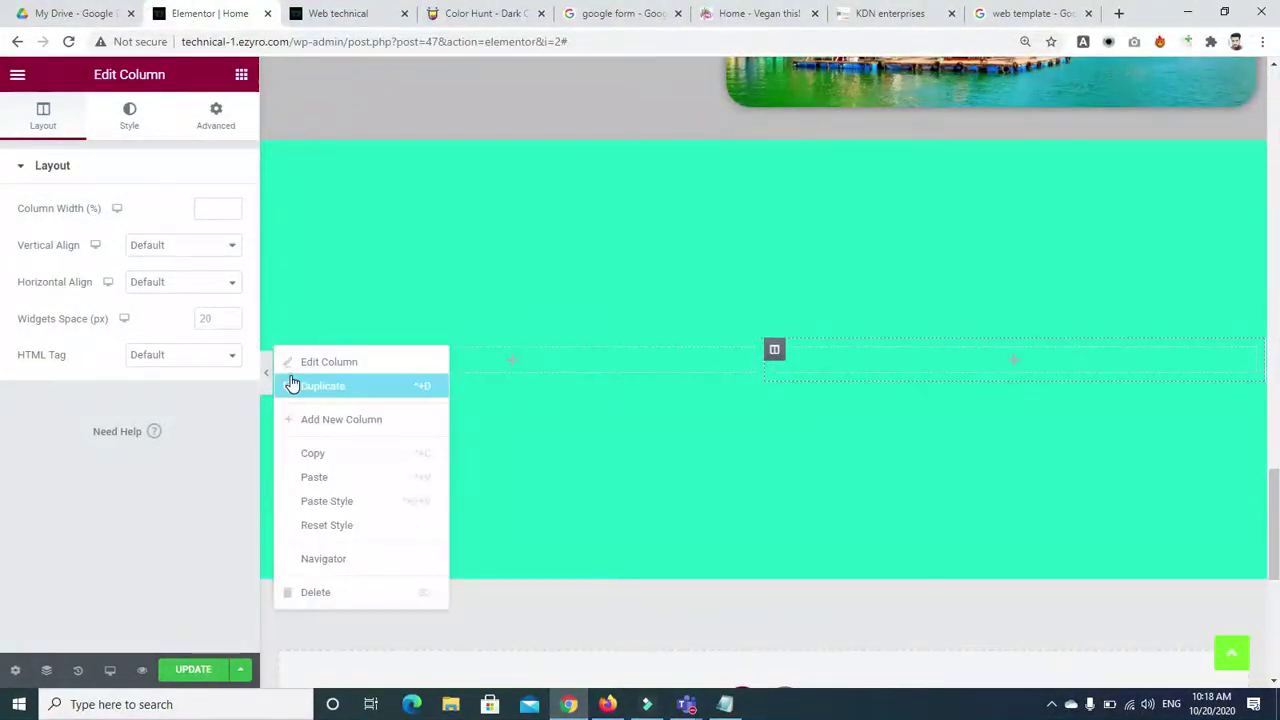
{"action": "left_click", "coordinate": [296, 389]}
{"action": "right_click", "coordinate": [270, 355]}
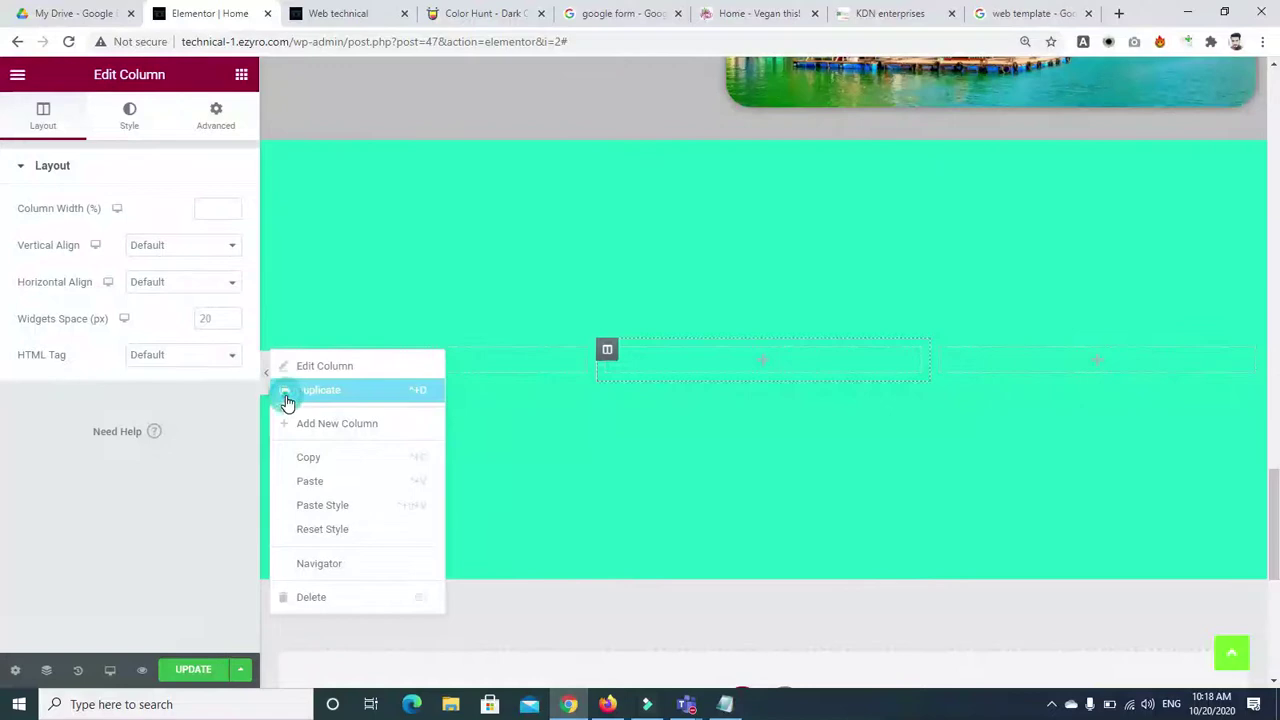
{"action": "left_click", "coordinate": [285, 392]}
{"action": "right_click", "coordinate": [270, 348]}
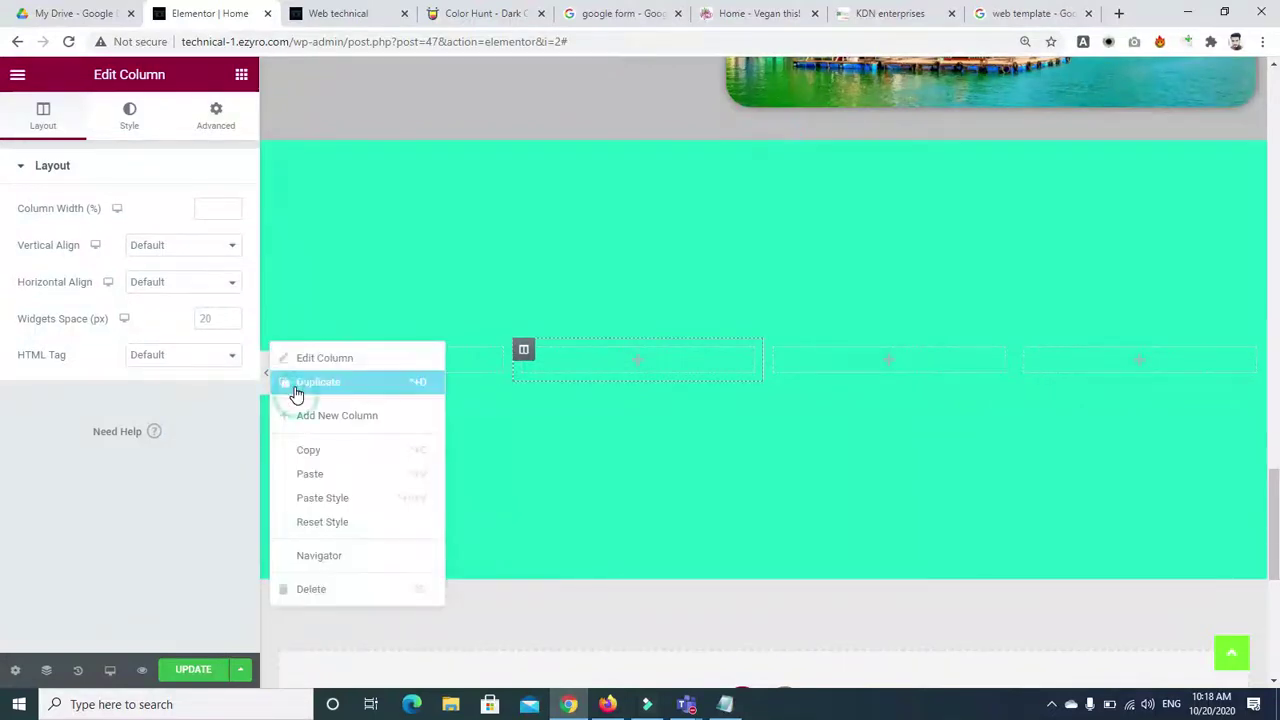
{"action": "left_click", "coordinate": [297, 390]}
{"action": "right_click", "coordinate": [272, 350]}
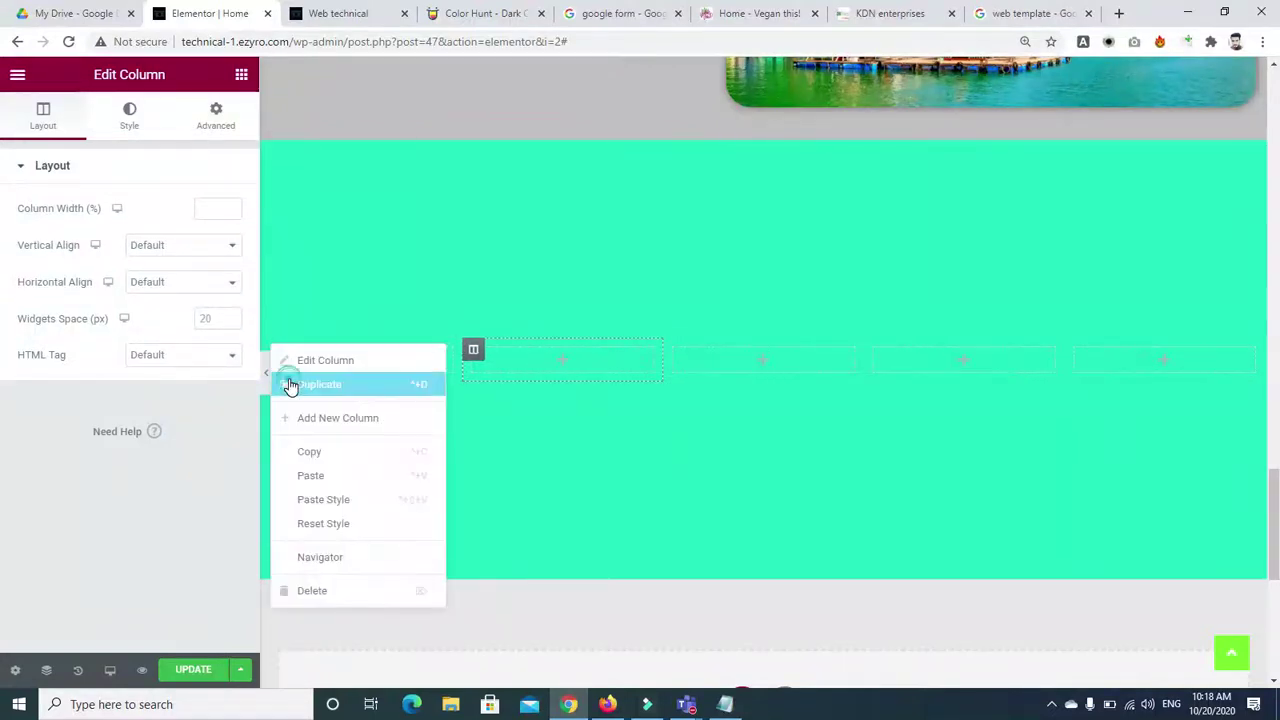
{"action": "left_click", "coordinate": [286, 384]}
{"action": "right_click", "coordinate": [276, 350]}
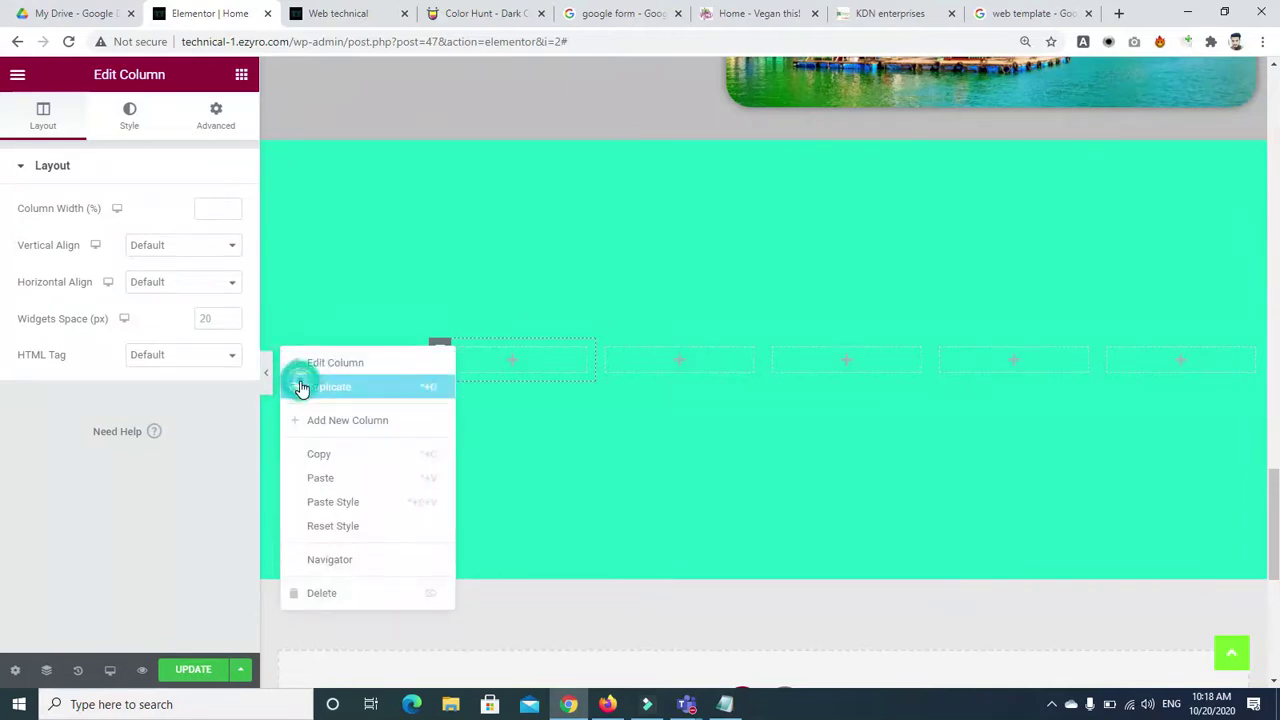
{"action": "left_click", "coordinate": [300, 389]}
{"action": "right_click", "coordinate": [272, 352]}
{"action": "left_click", "coordinate": [294, 390]}
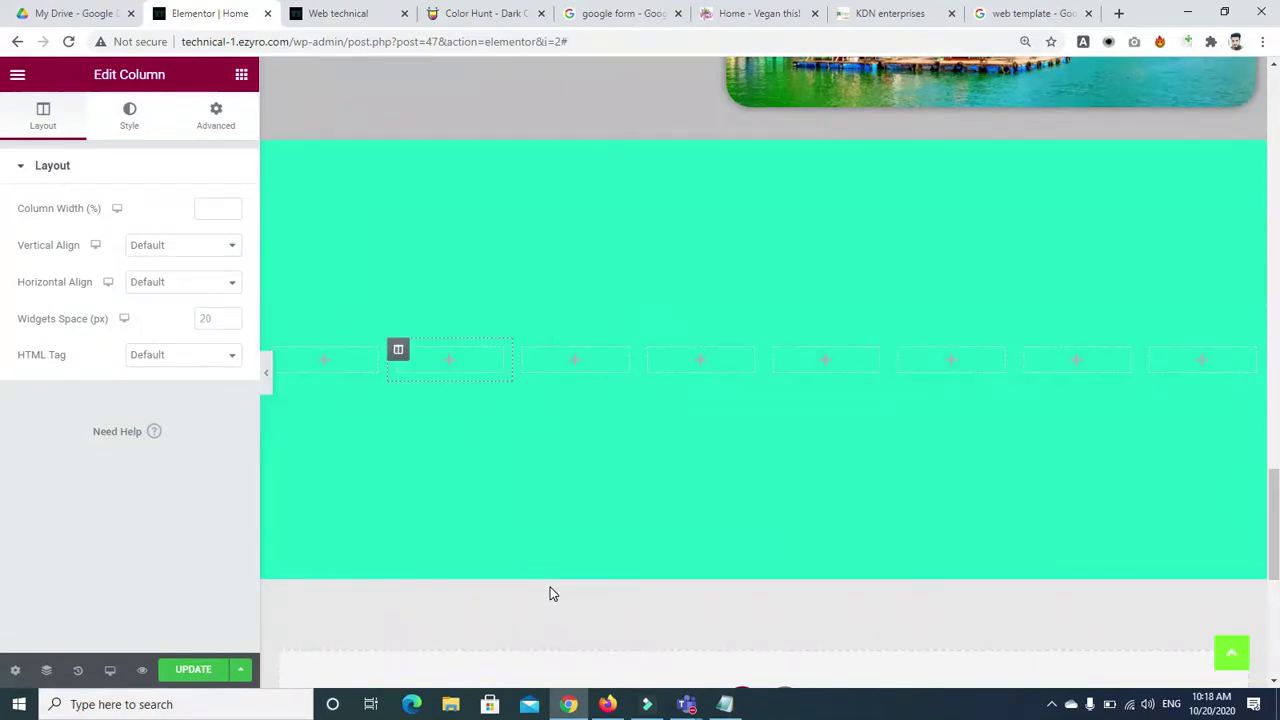
Step: Delete the surplus columns from the green section until only three remain
{"action": "key", "text": "Delete"}
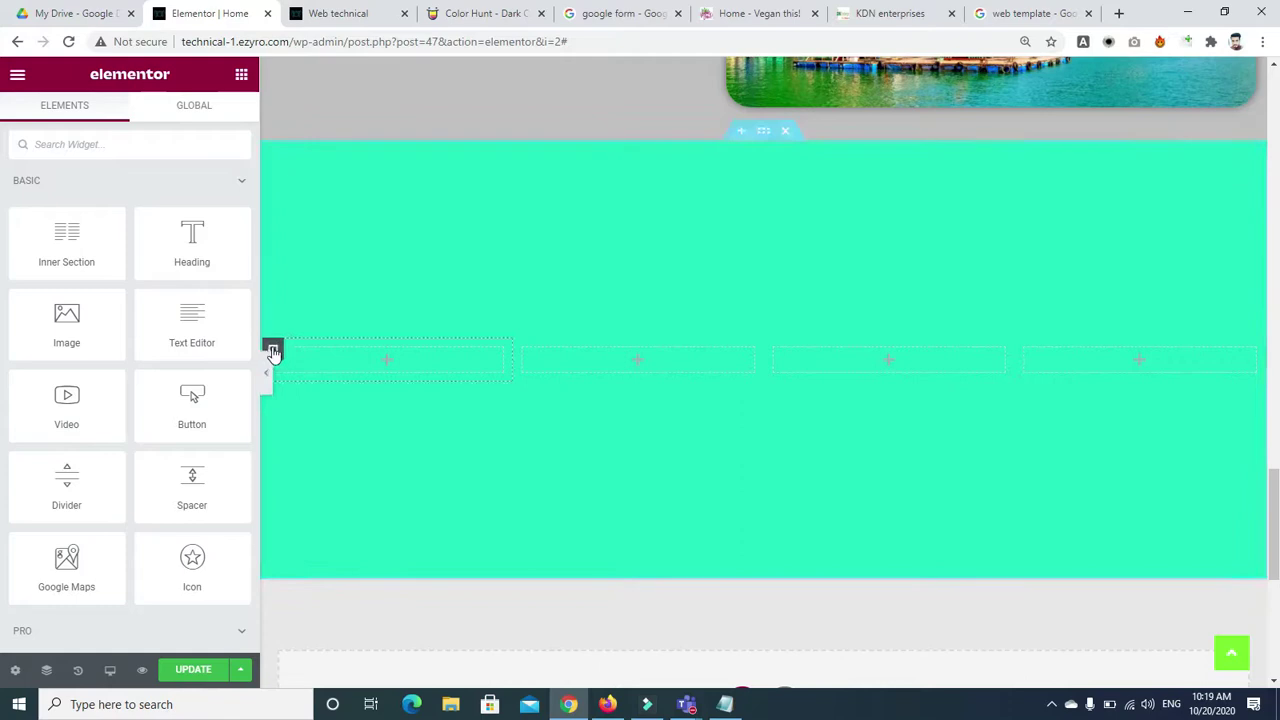
{"action": "right_click", "coordinate": [271, 353]}
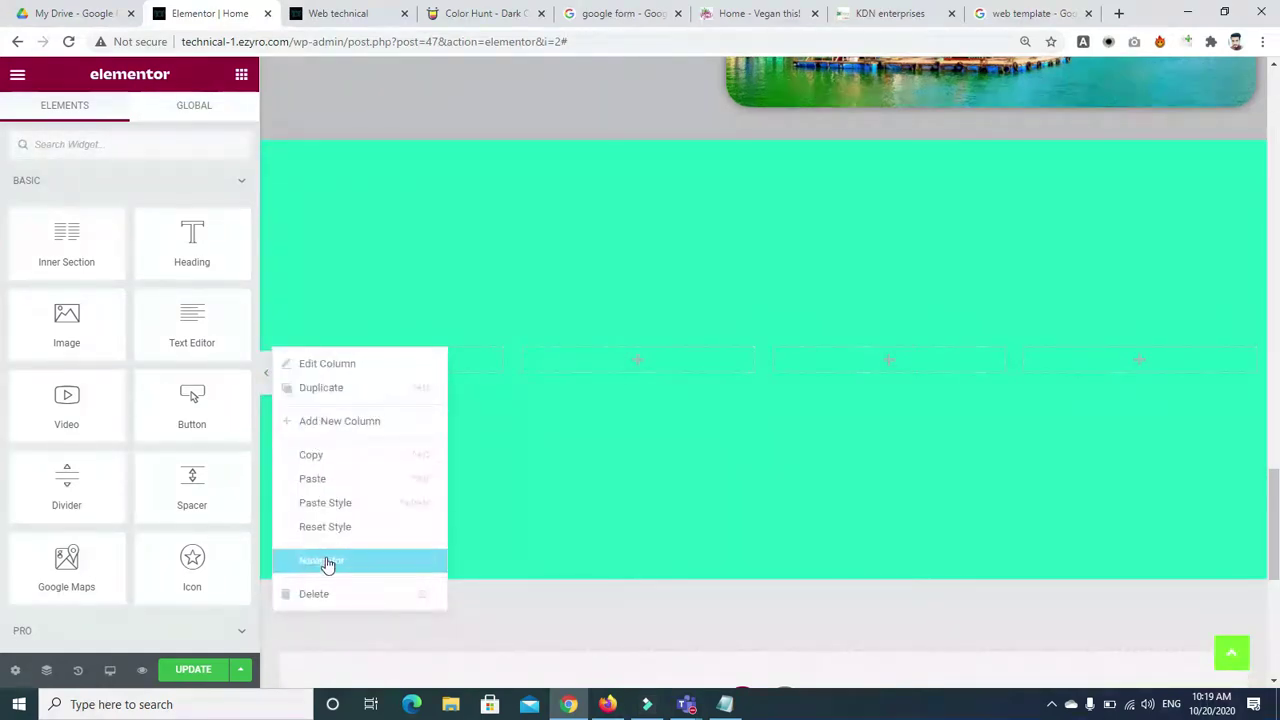
{"action": "left_click", "coordinate": [331, 594]}
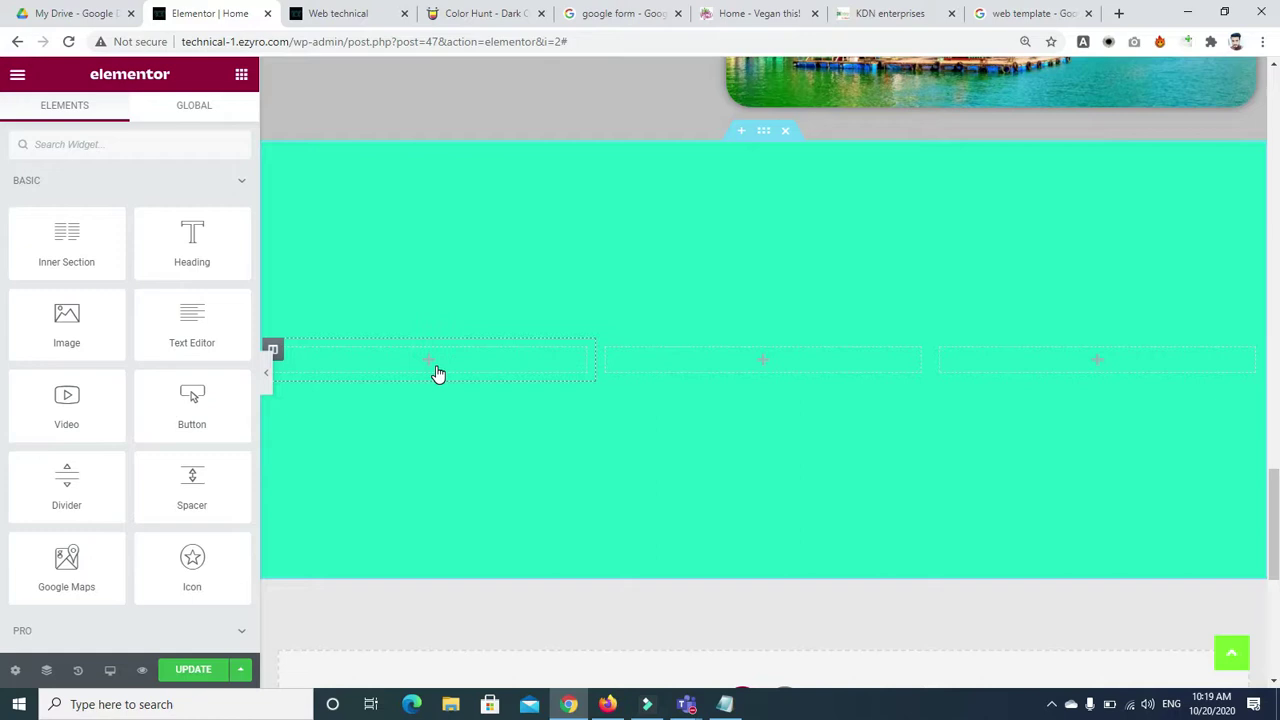
Step: Place an inner section in each of the green section's three columns
{"action": "left_click_drag", "start_coordinate": [55, 219], "coordinate": [433, 365]}
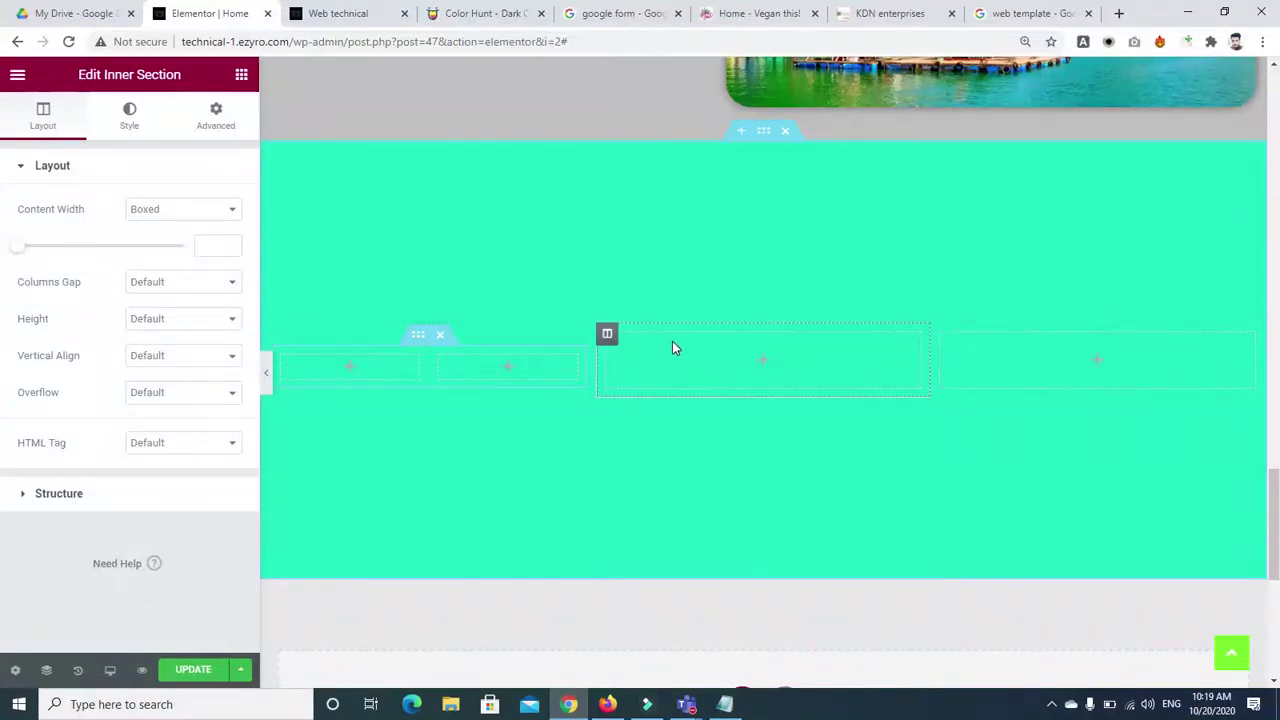
{"action": "left_click", "coordinate": [241, 74]}
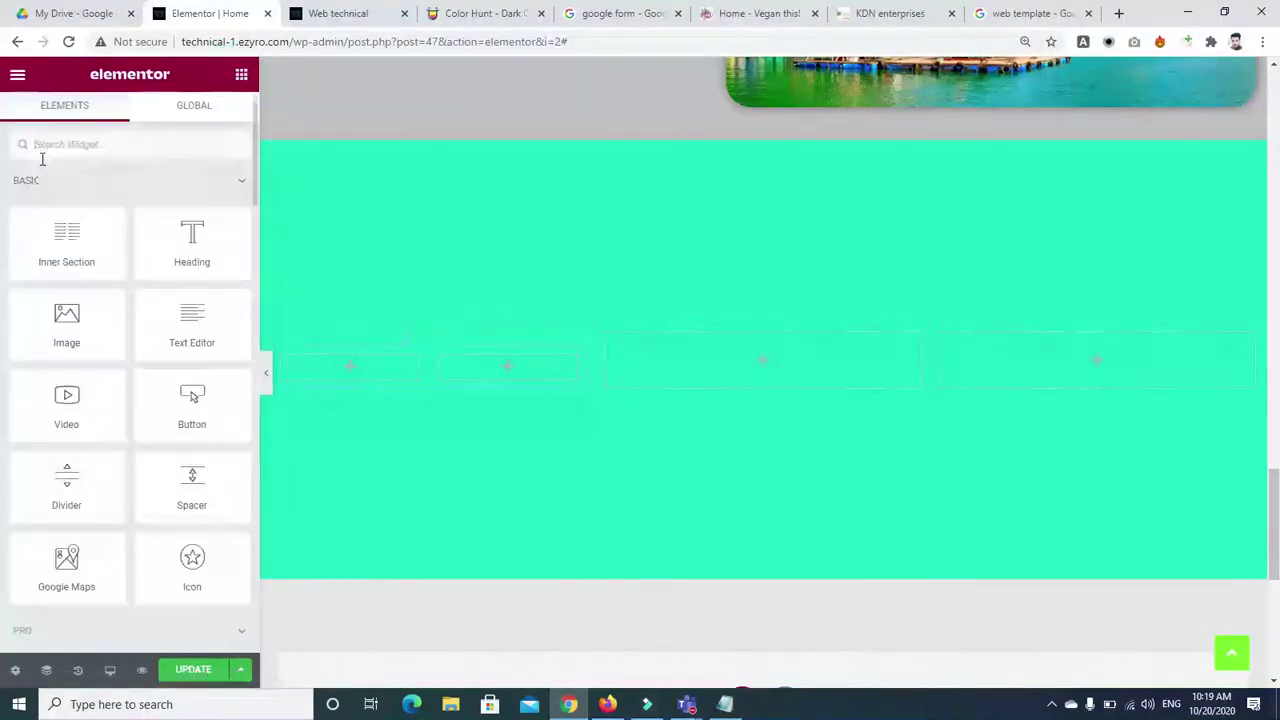
{"action": "left_click_drag", "start_coordinate": [66, 236], "coordinate": [707, 300]}
{"action": "left_click", "coordinate": [241, 74]}
{"action": "left_click_drag", "start_coordinate": [80, 258], "coordinate": [1105, 374]}
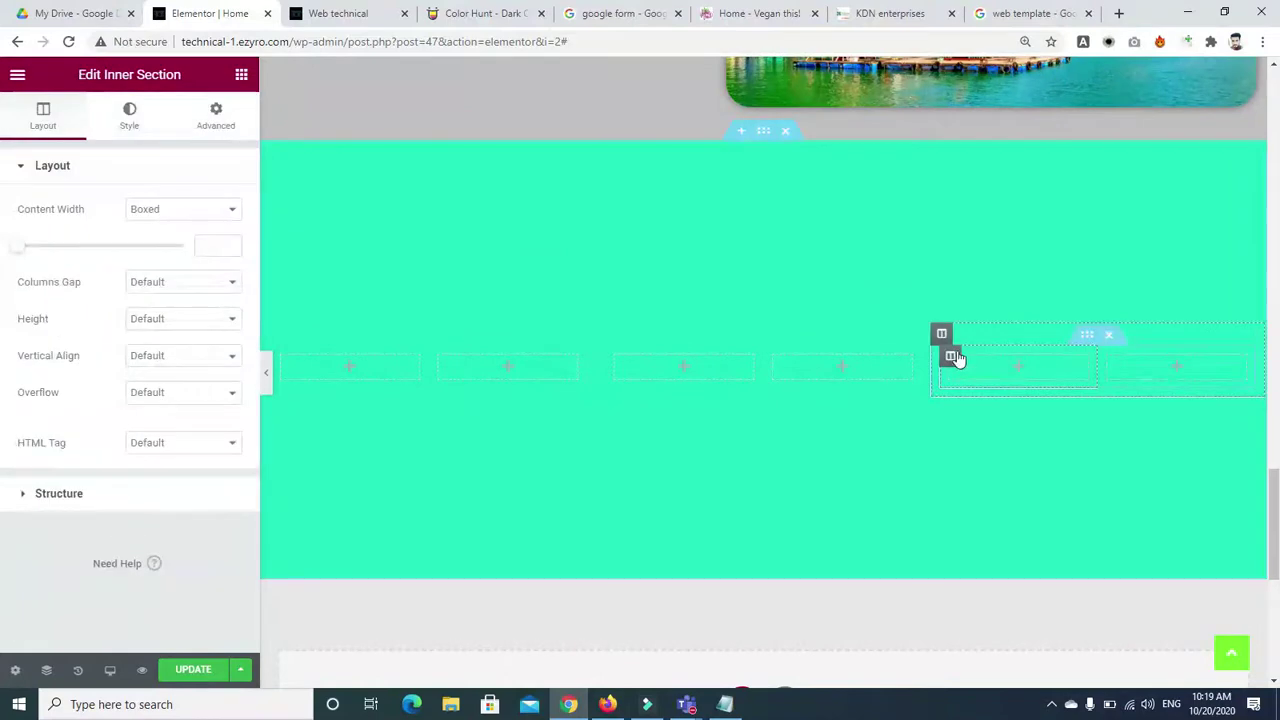
Step: Duplicate the first inner column in the third column's inner section until it holds six columns
{"action": "right_click", "coordinate": [952, 360]}
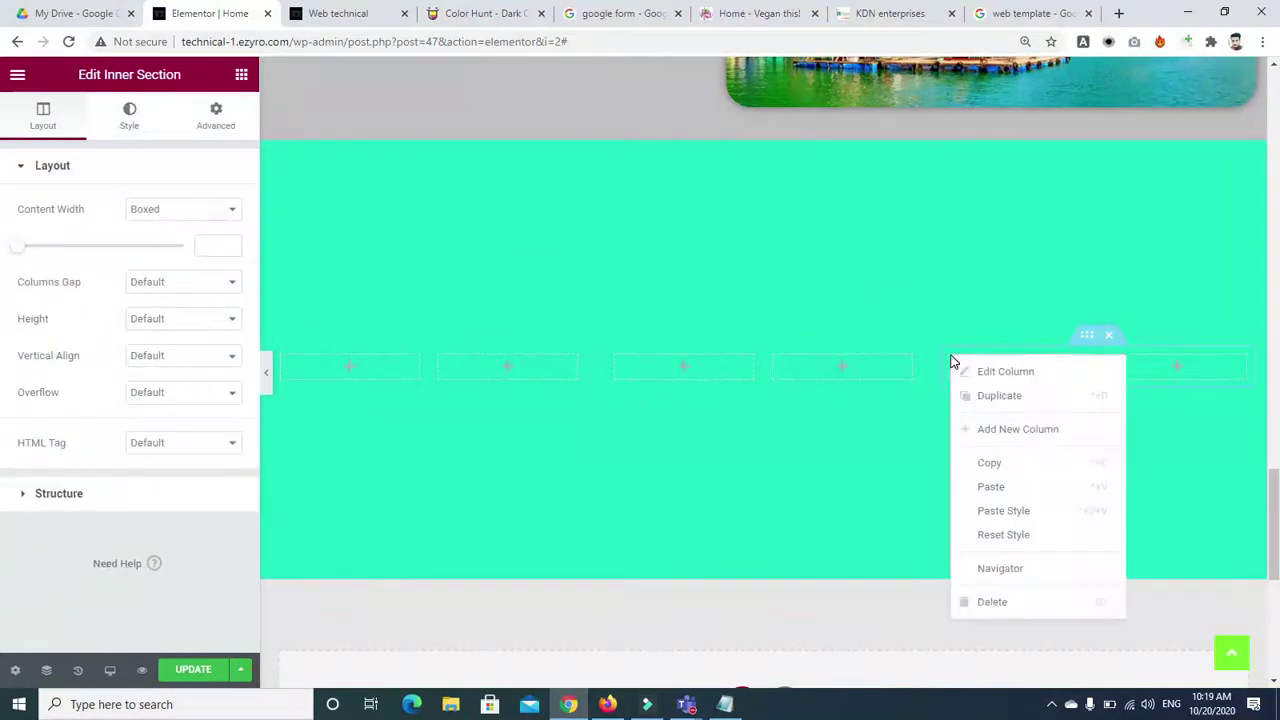
{"action": "left_click", "coordinate": [971, 395]}
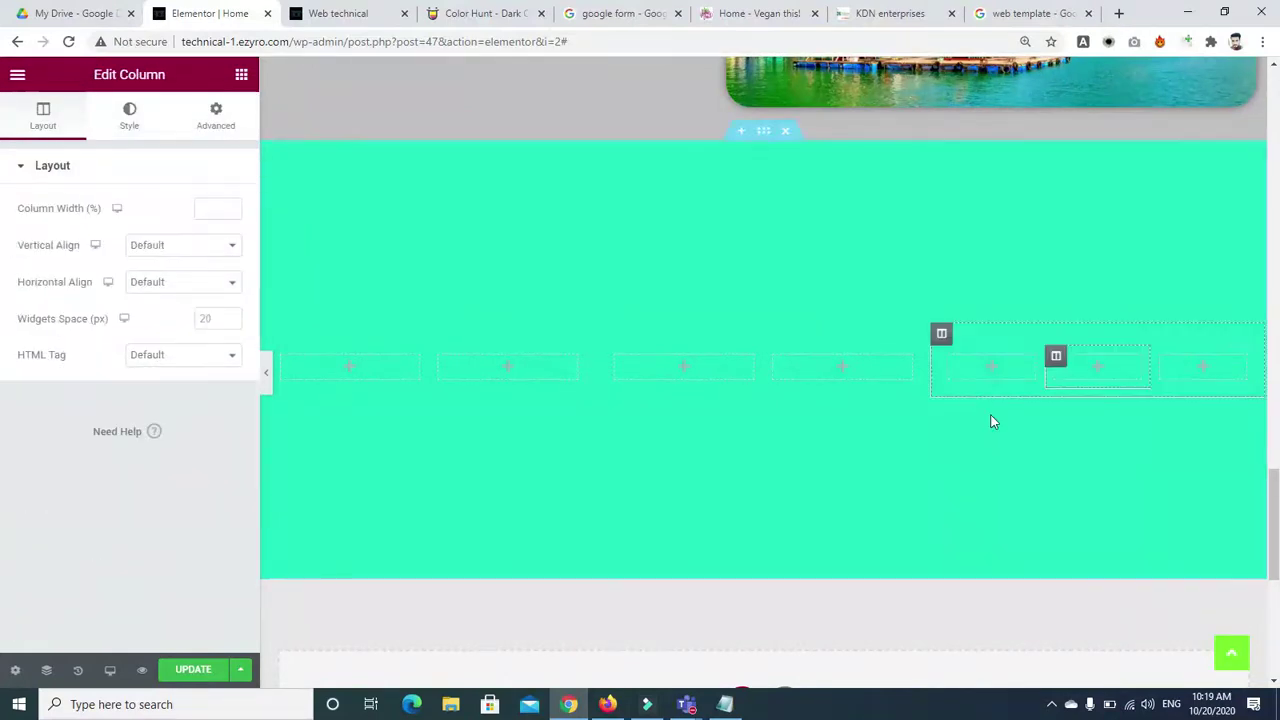
{"action": "left_click", "coordinate": [983, 471]}
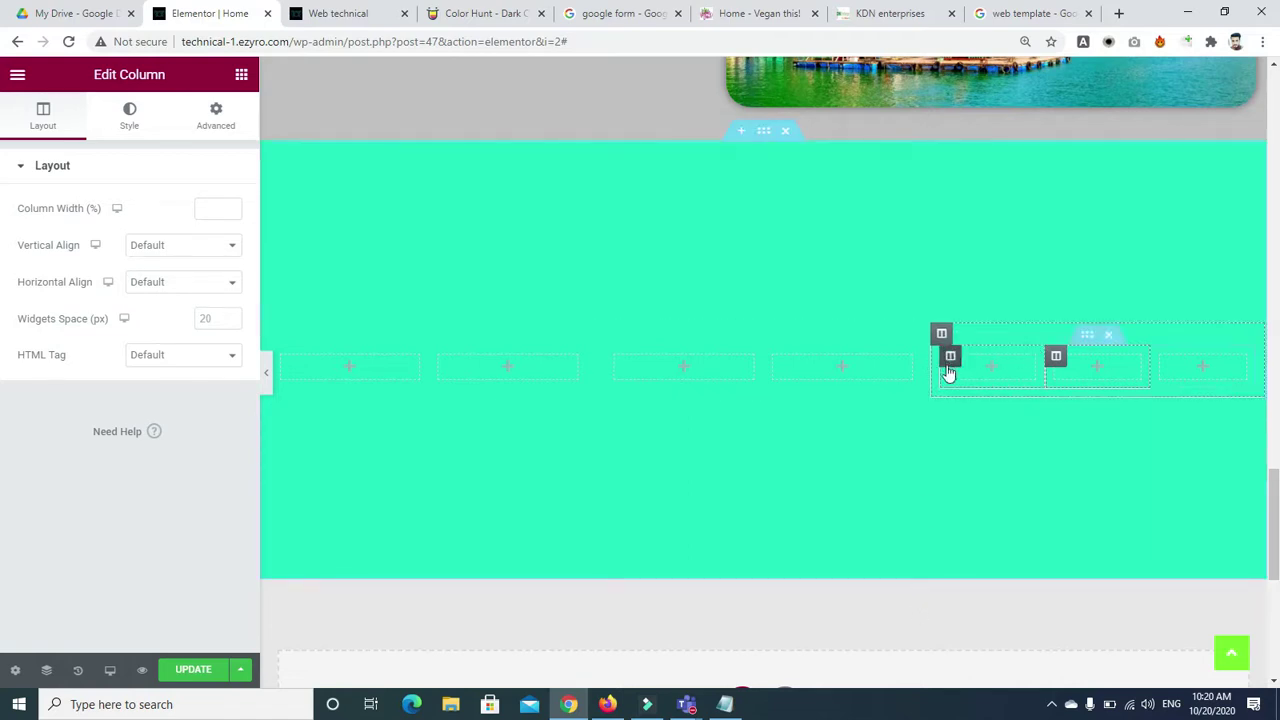
{"action": "right_click", "coordinate": [951, 358]}
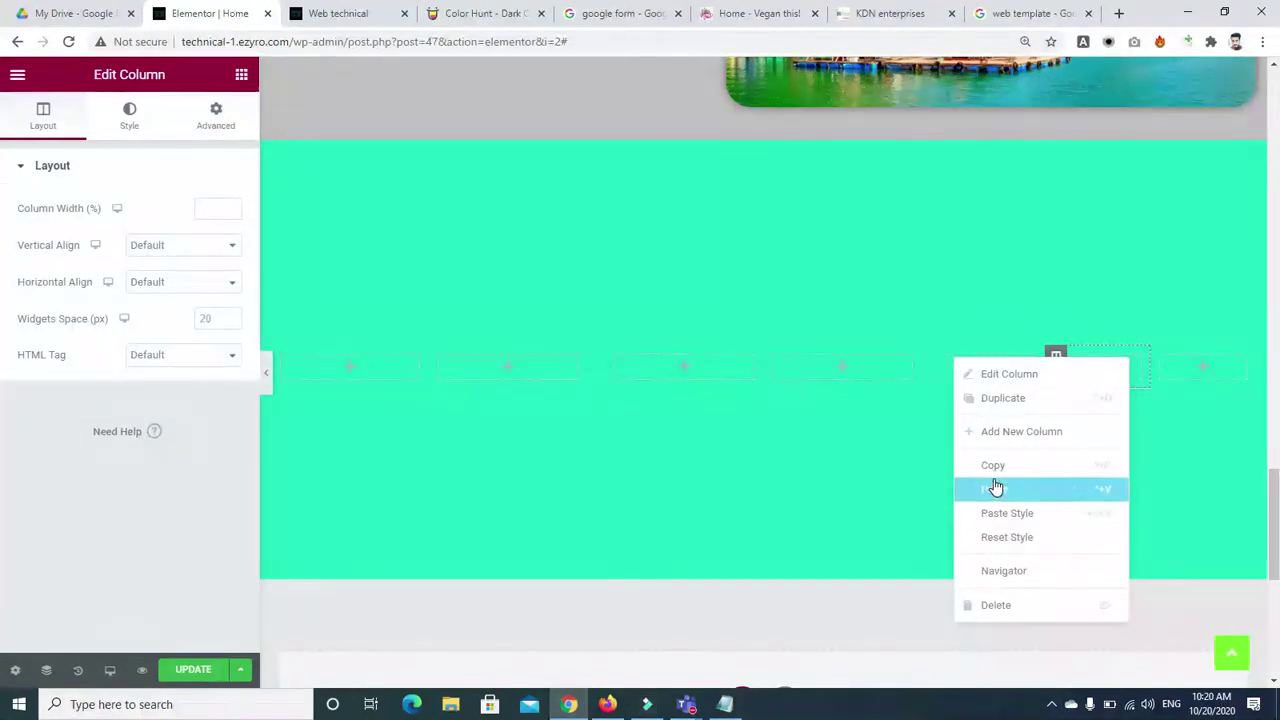
{"action": "left_click", "coordinate": [986, 398]}
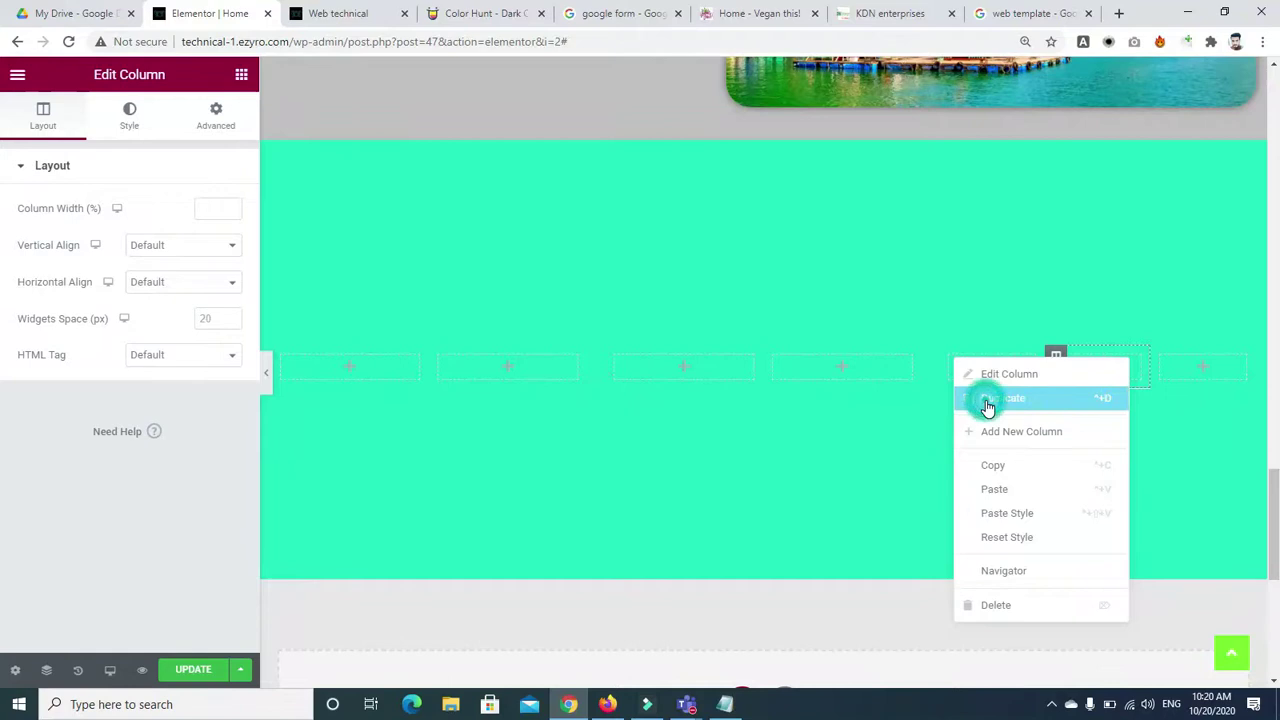
{"action": "right_click", "coordinate": [953, 358]}
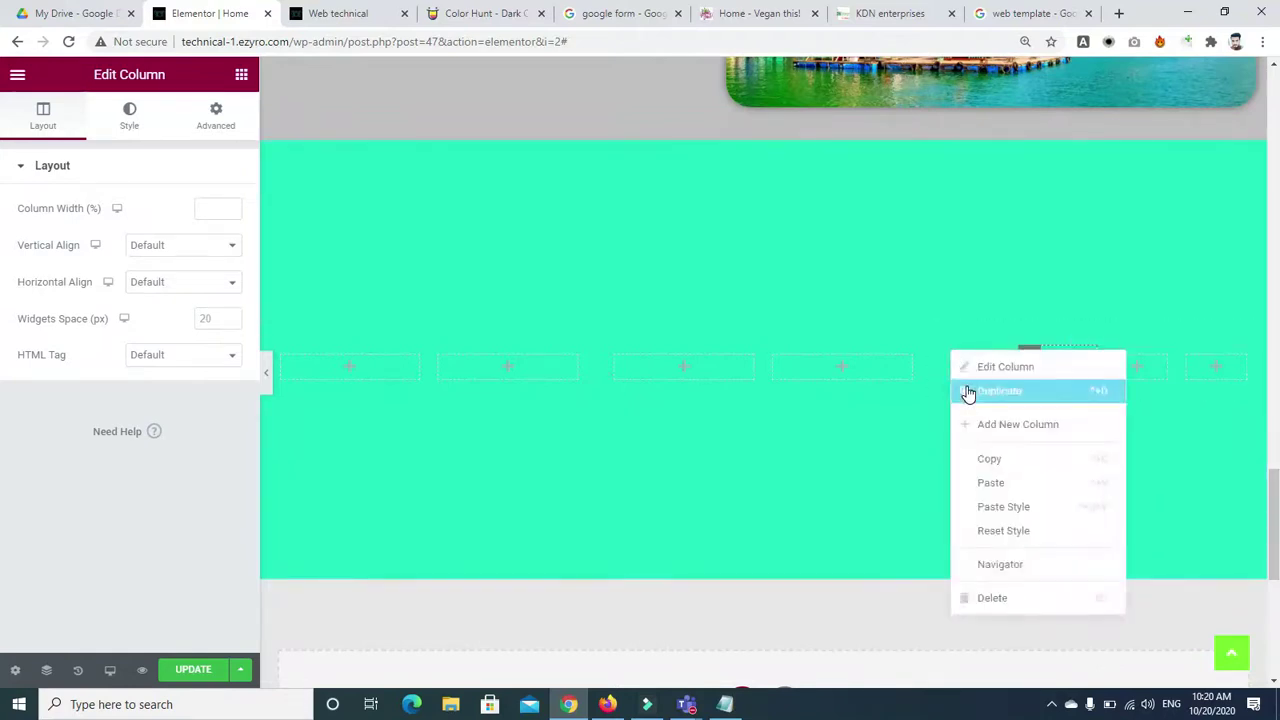
{"action": "left_click", "coordinate": [968, 392]}
{"action": "right_click", "coordinate": [946, 353]}
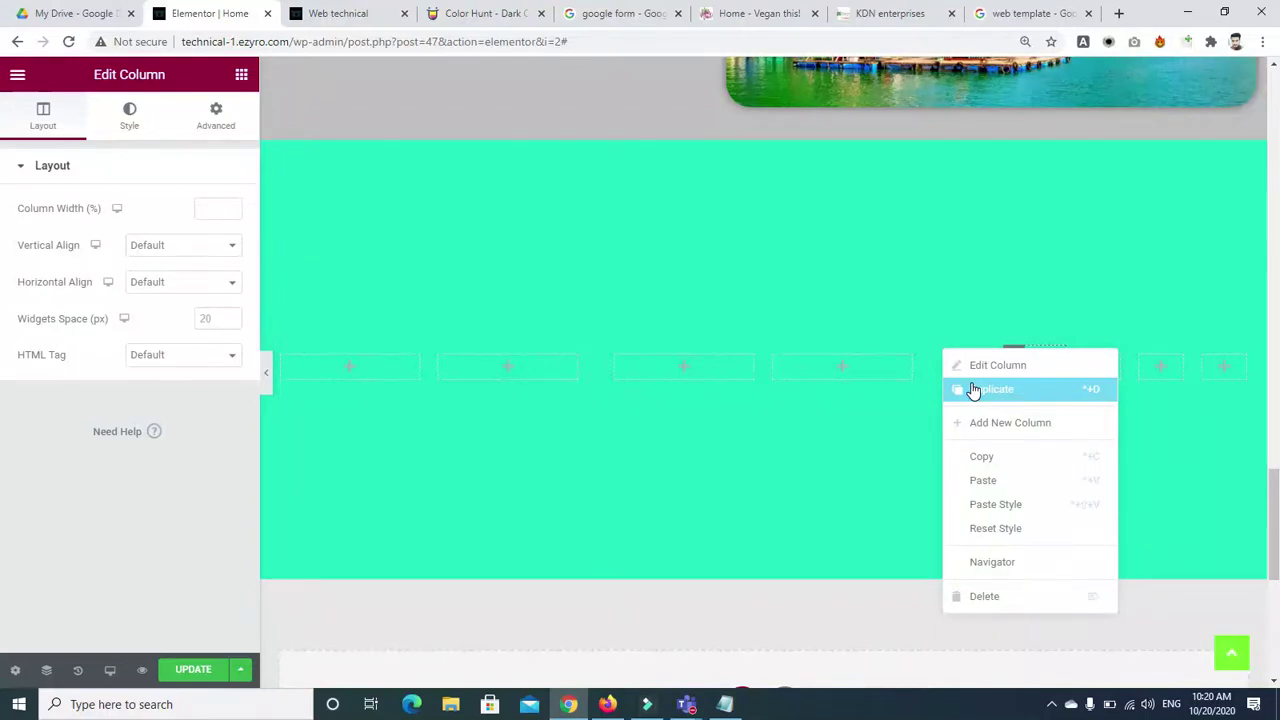
{"action": "left_click", "coordinate": [973, 389]}
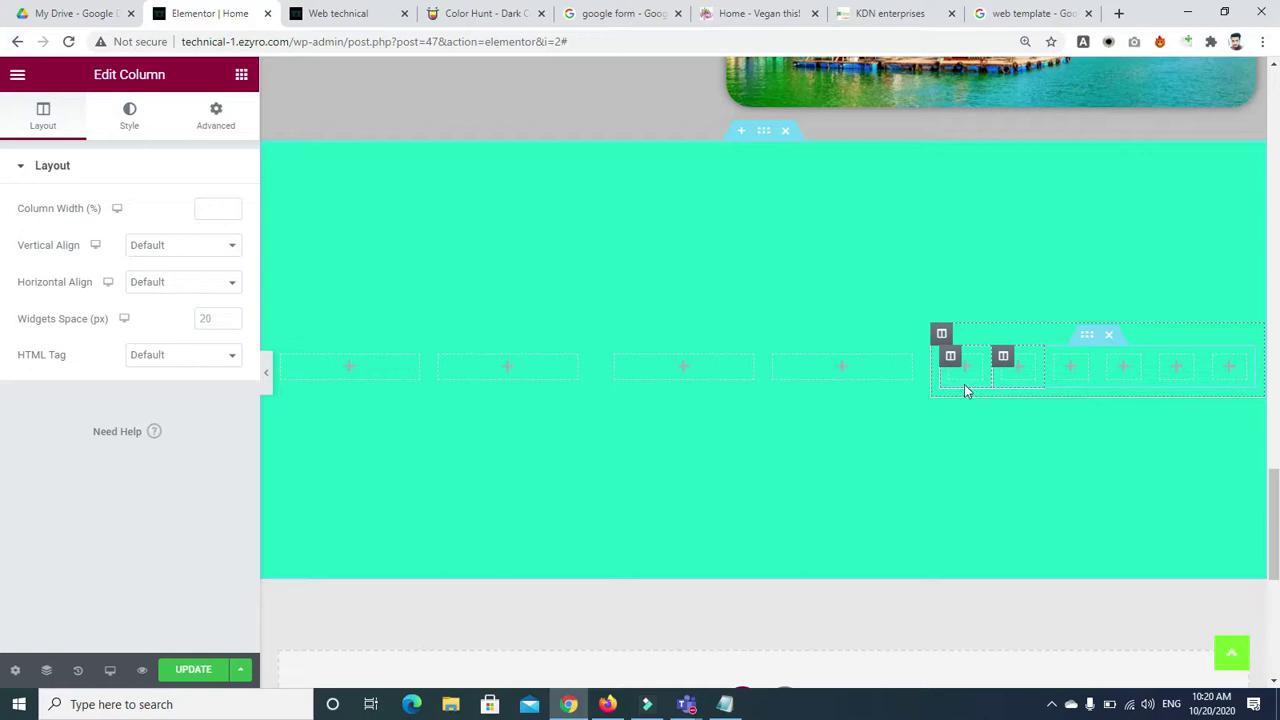
Step: Switch to the Microsoft Teams meeting, mute the microphone and unmute it again
{"action": "mouse_move", "coordinate": [683, 705]}
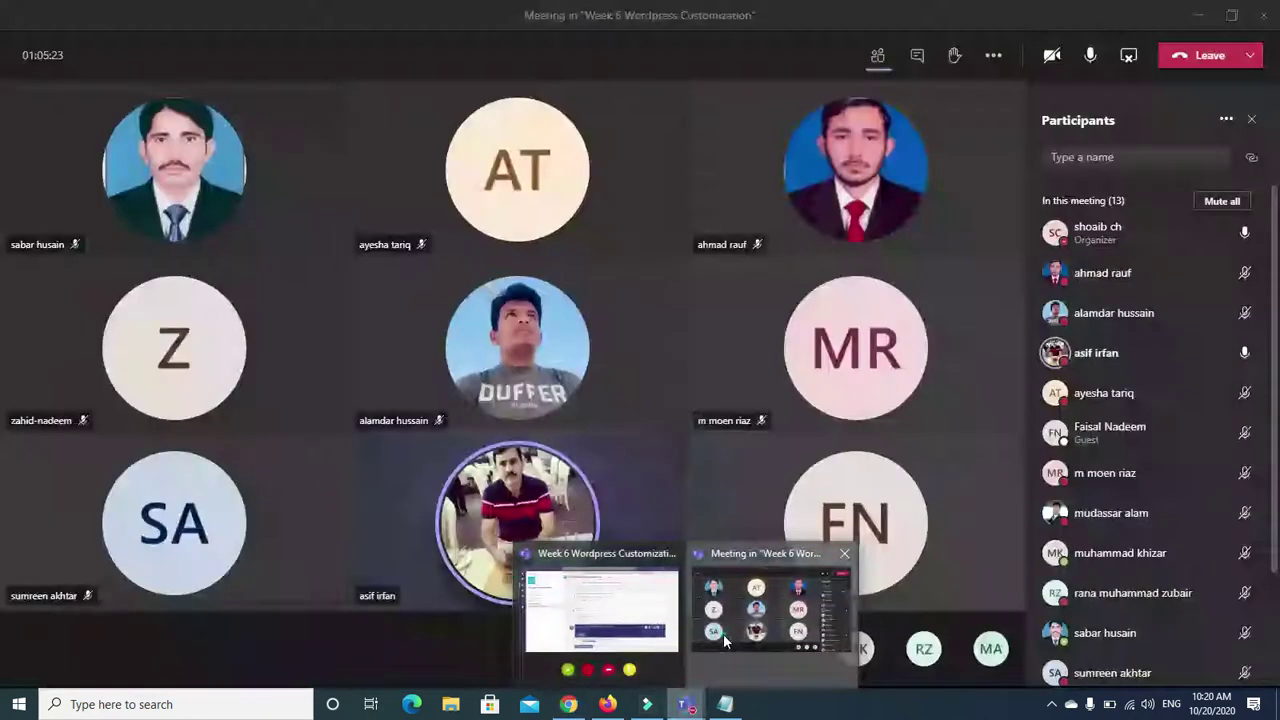
{"action": "left_click", "coordinate": [723, 633]}
{"action": "left_click", "coordinate": [1091, 57]}
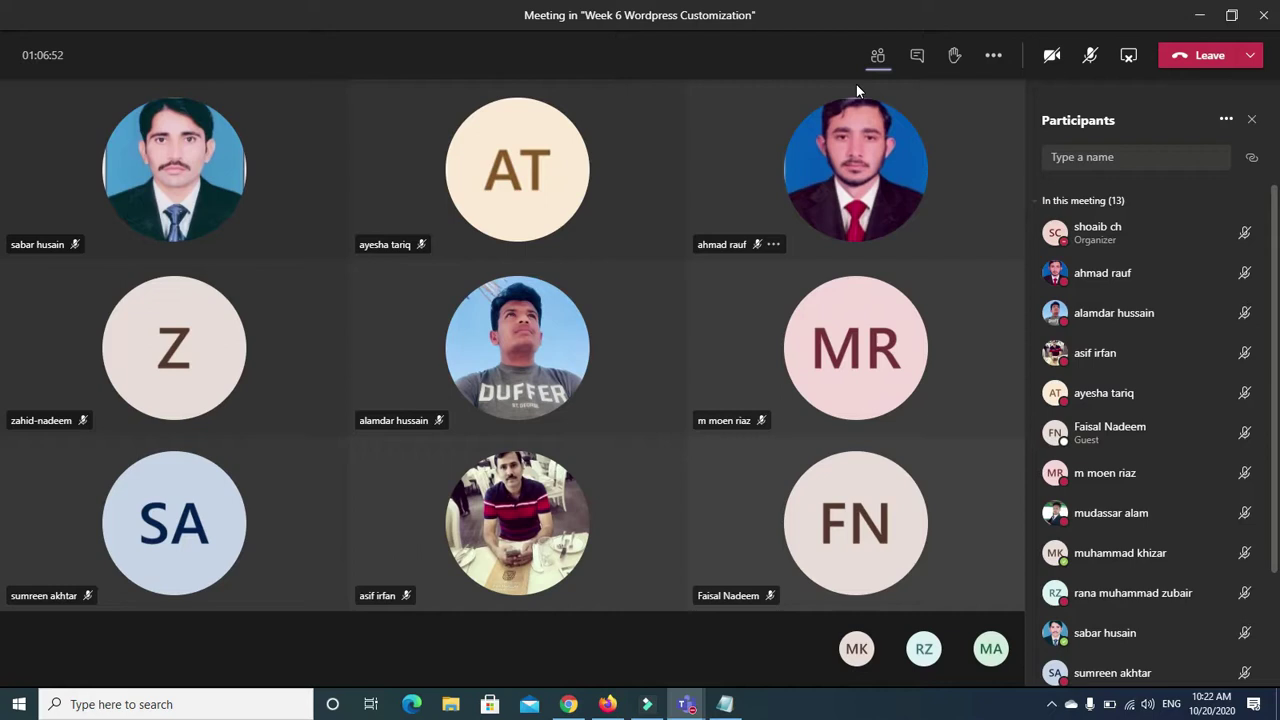
{"action": "left_click", "coordinate": [1090, 56]}
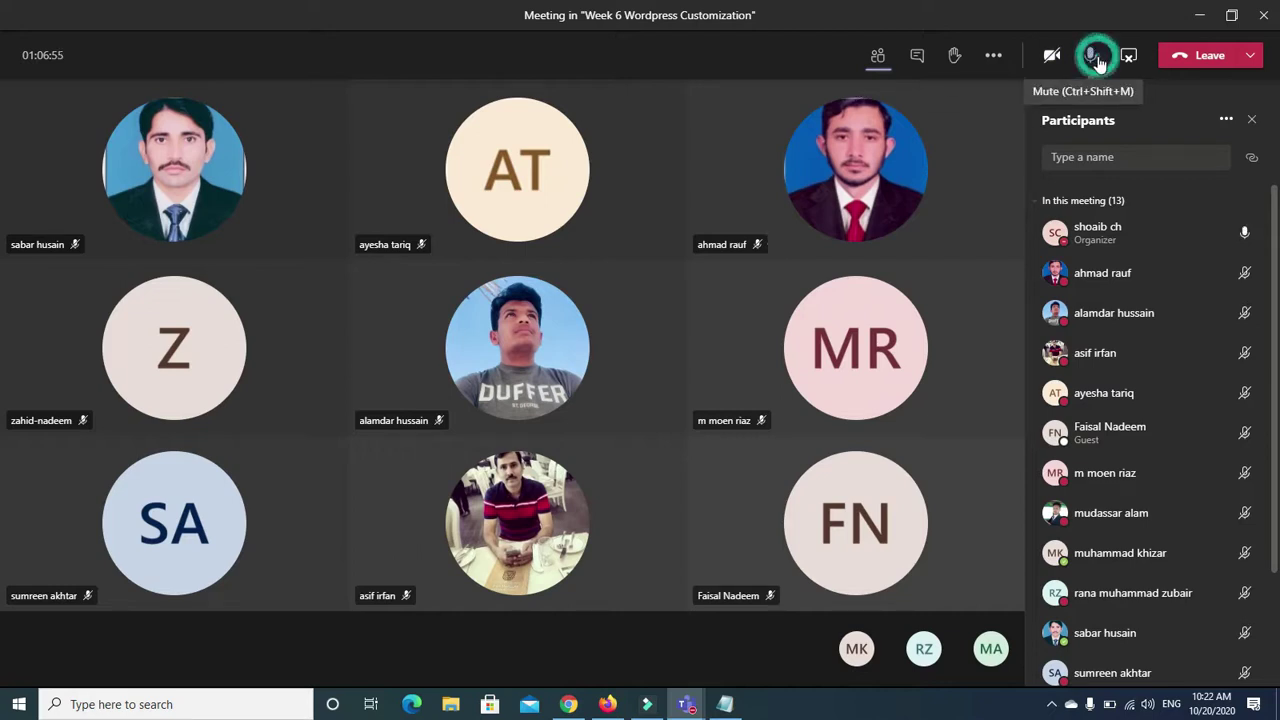
Step: Switch back to Elementor in Chrome and set the green outer section's background to the dark navy global colour
{"action": "left_click", "coordinate": [571, 704]}
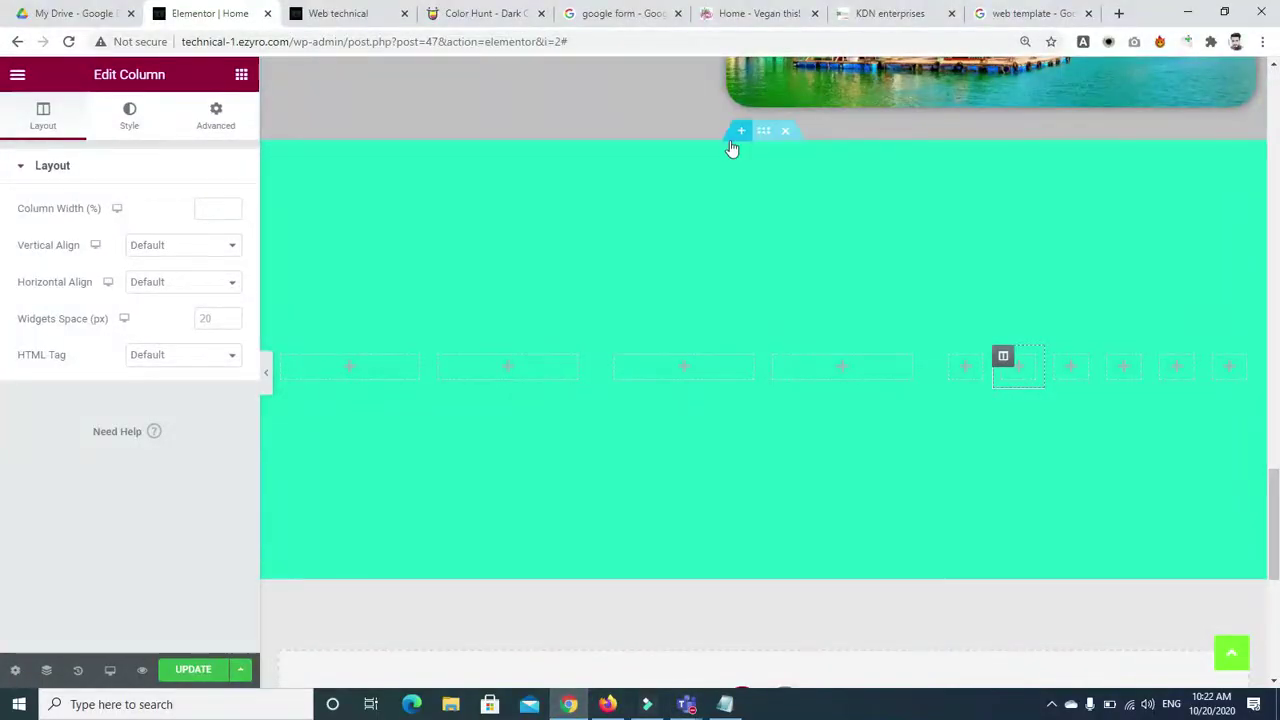
{"action": "left_click", "coordinate": [764, 135]}
{"action": "left_click", "coordinate": [143, 117]}
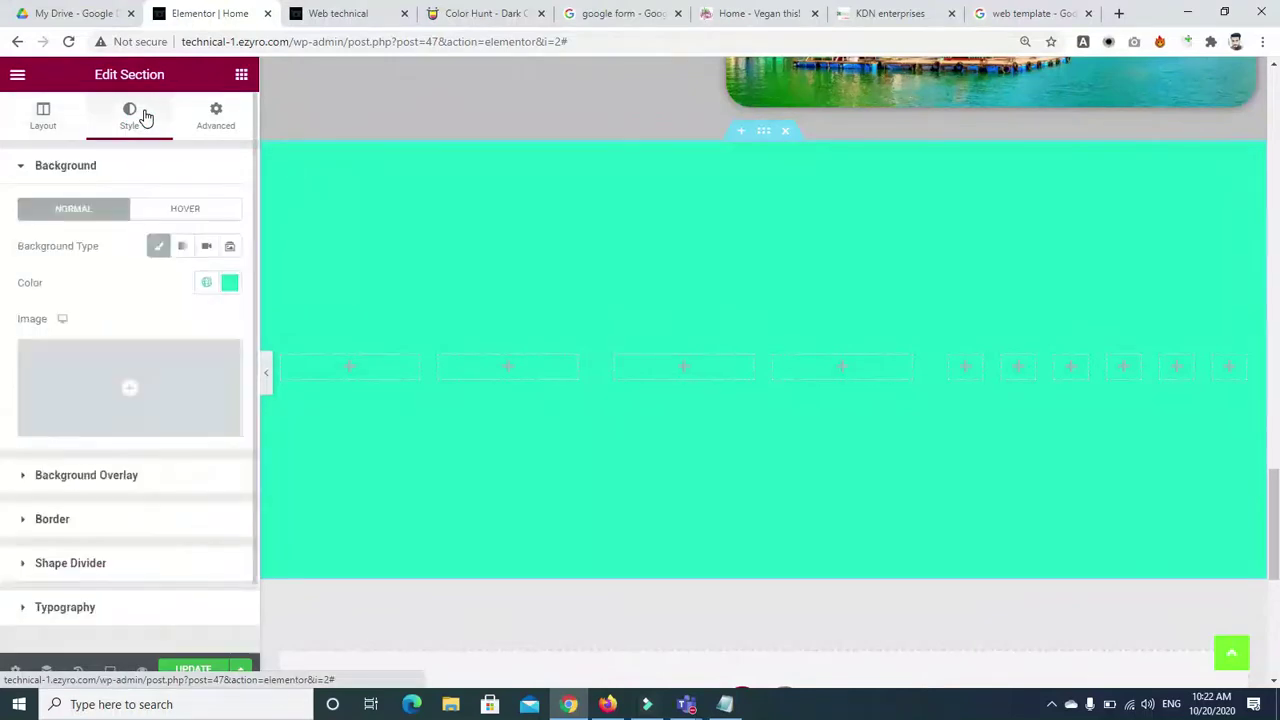
{"action": "left_click", "coordinate": [229, 282]}
{"action": "left_click", "coordinate": [206, 282]}
{"action": "left_click", "coordinate": [86, 425]}
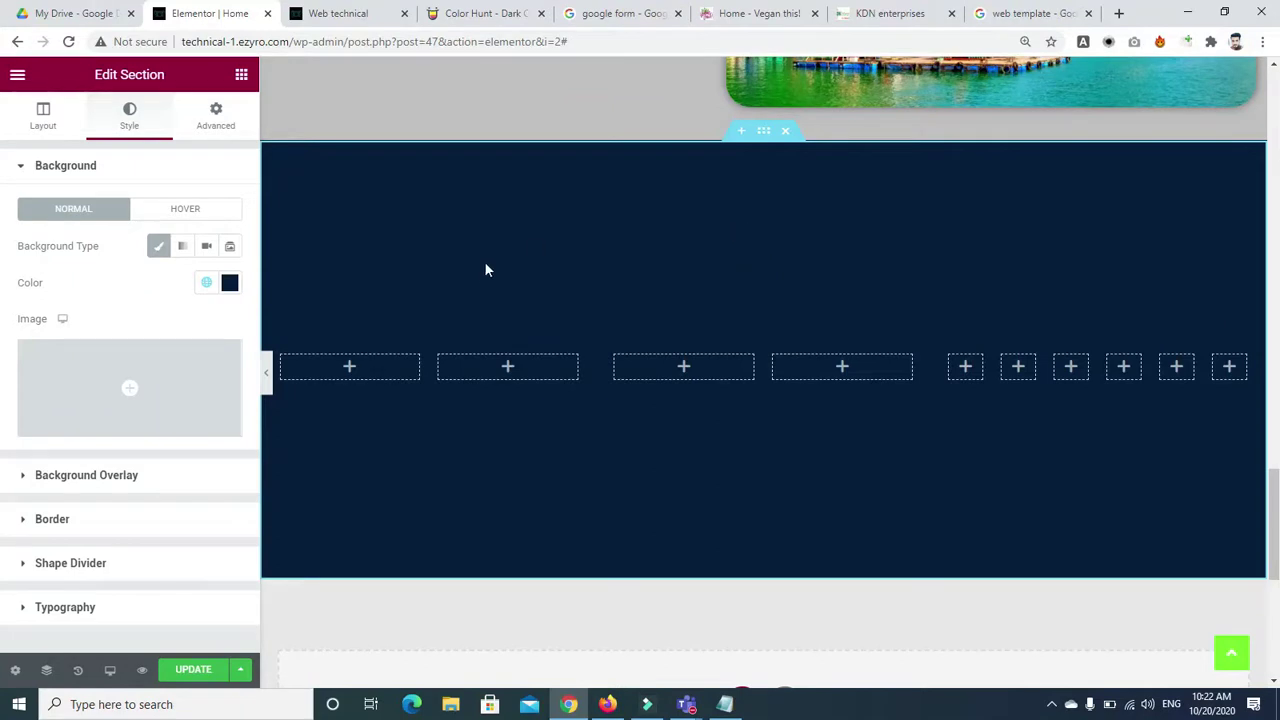
Step: Delete the inner sections from all three columns of the dark navy section
{"action": "left_click_drag", "start_coordinate": [430, 335], "coordinate": [1094, 349]}
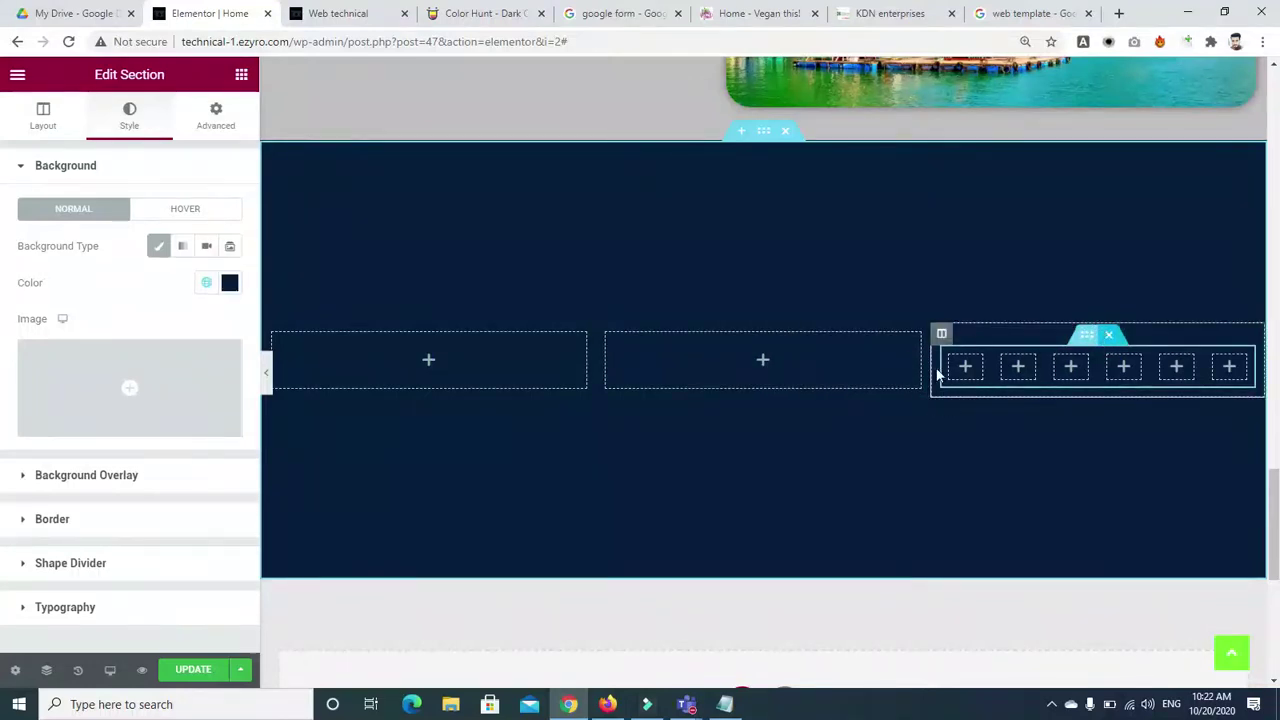
{"action": "key", "text": "Delete"}
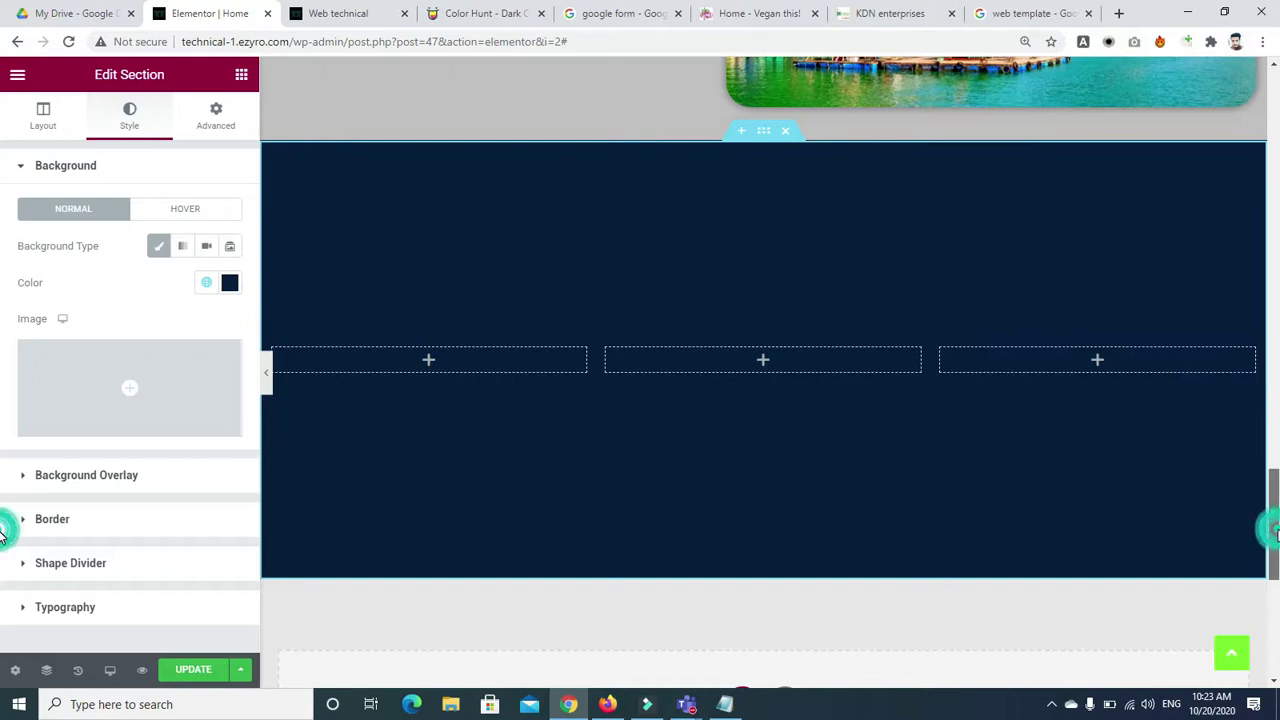
Step: Review the Home page's sections from the three-column navy section up to the hero banner
{"action": "scroll", "coordinate": [1276, 535], "scroll_direction": "up", "scroll_amount": 2}
{"action": "scroll", "coordinate": [1276, 535], "scroll_direction": "down", "scroll_amount": 1}
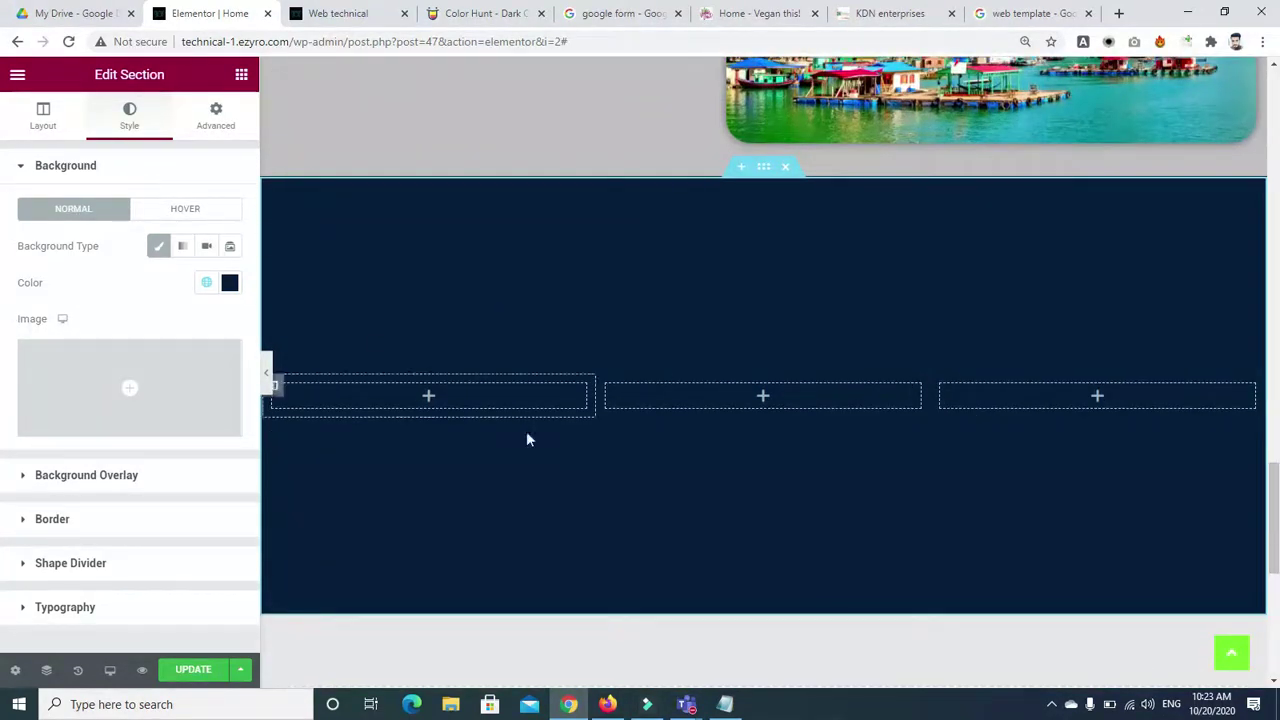
{"action": "scroll", "coordinate": [1265, 470], "scroll_direction": "up", "scroll_amount": 6}
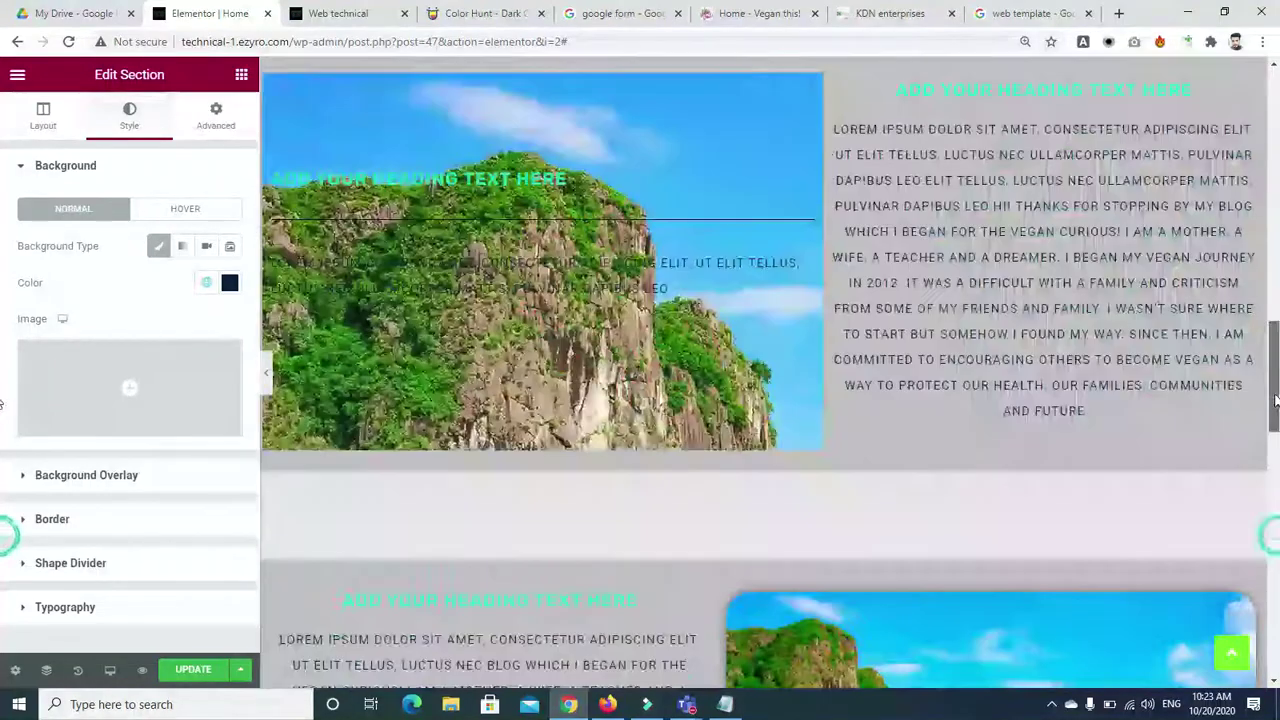
{"action": "scroll", "coordinate": [1265, 470], "scroll_direction": "down", "scroll_amount": 4}
{"action": "scroll", "coordinate": [1262, 467], "scroll_direction": "up", "scroll_amount": 3}
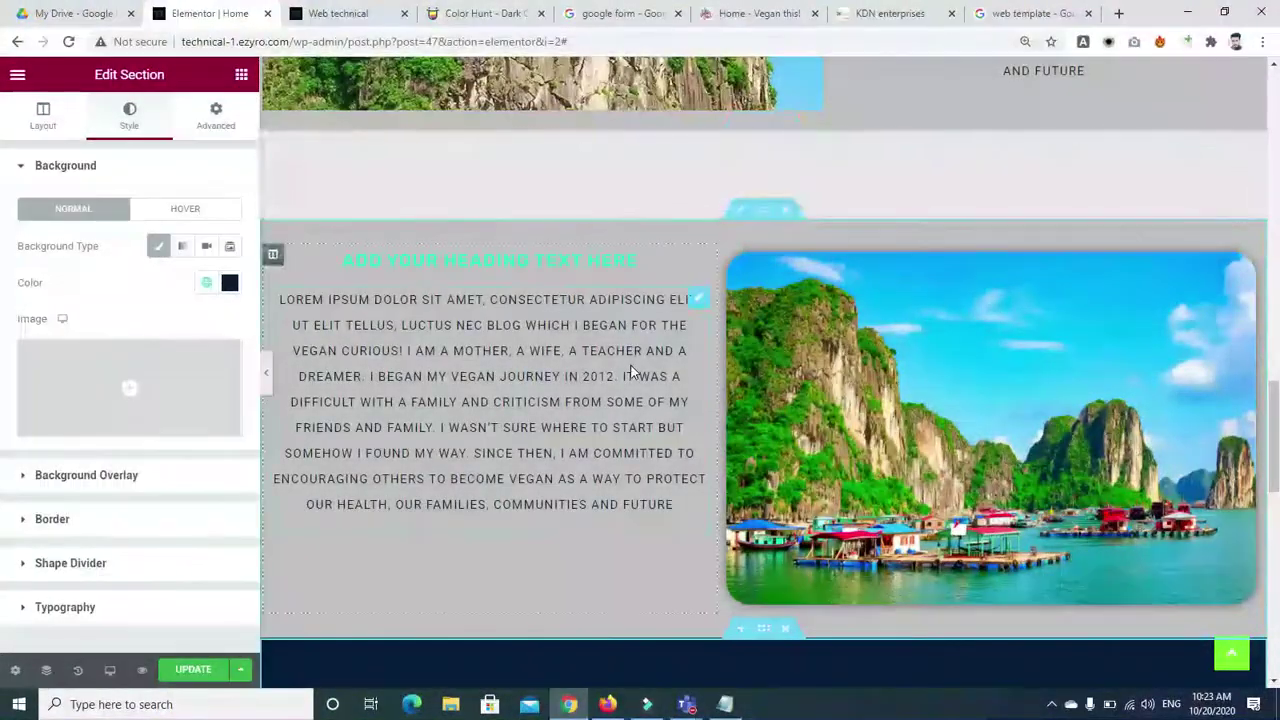
{"action": "scroll", "coordinate": [619, 322], "scroll_direction": "up", "scroll_amount": 10}
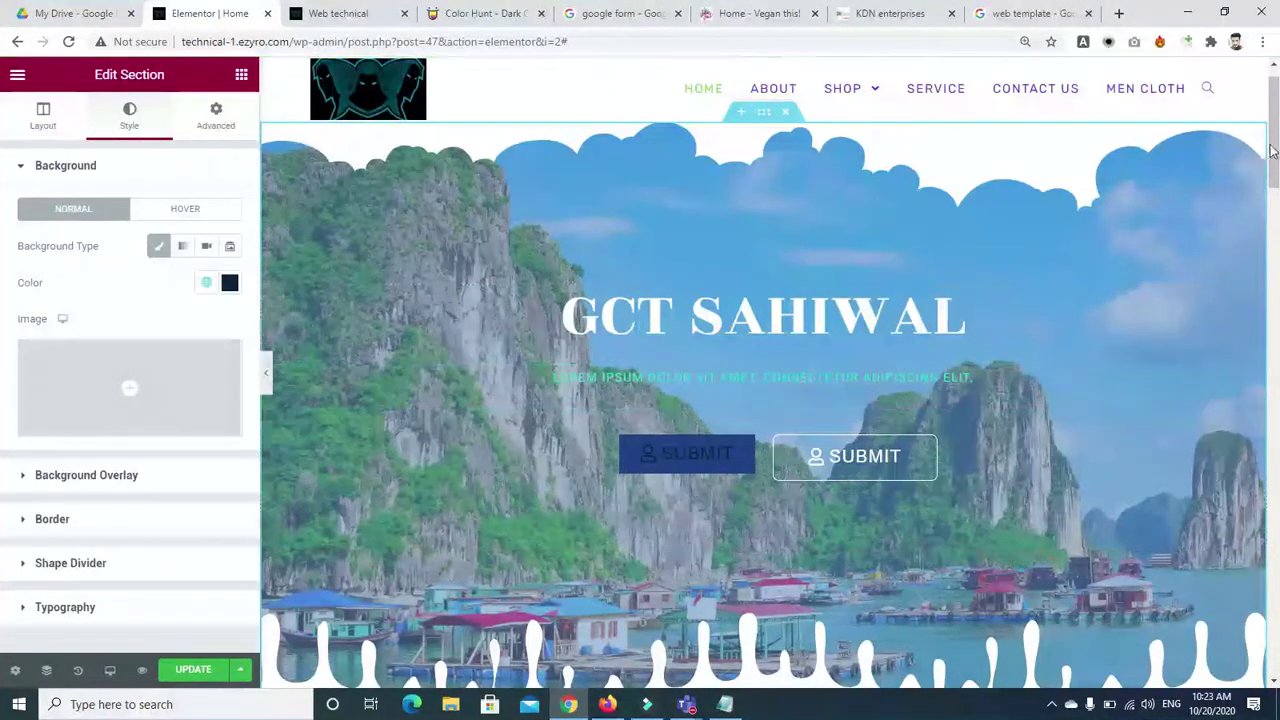
Step: Add an inner section below the paragraph in the text column of the grey image-and-text section
{"action": "left_click_drag", "start_coordinate": [1275, 148], "coordinate": [1277, 465]}
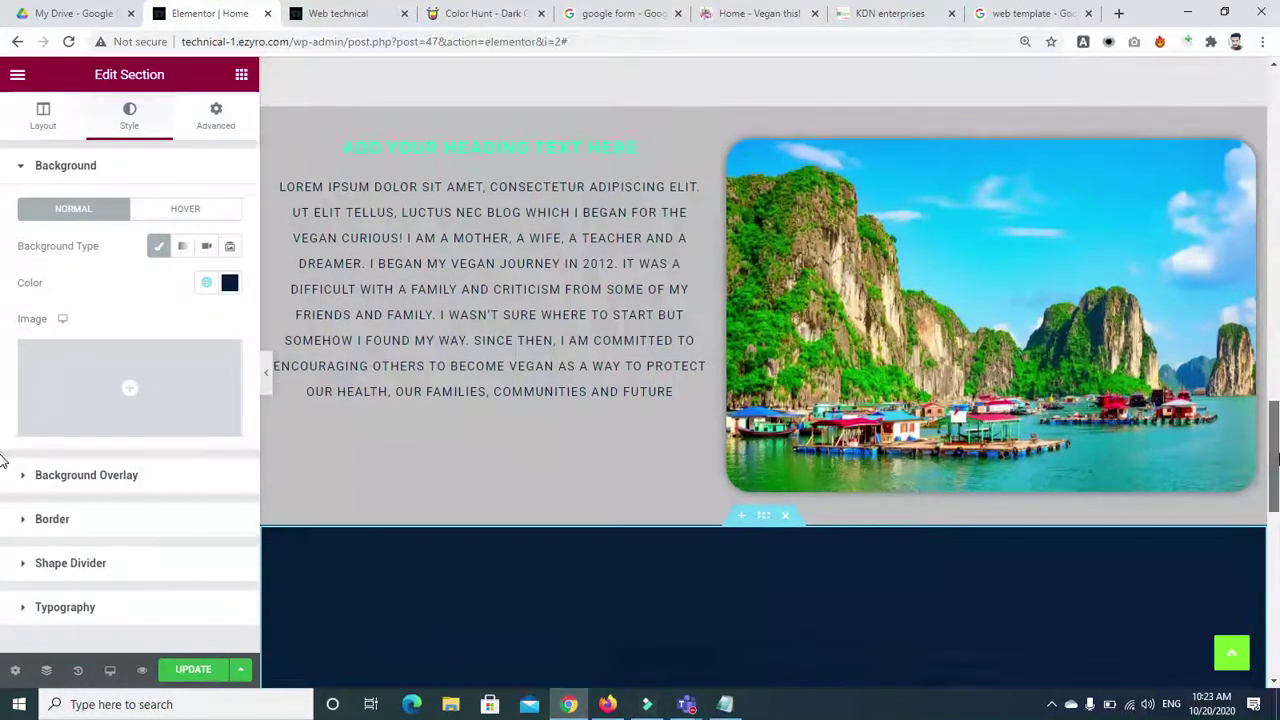
{"action": "scroll", "coordinate": [1277, 465], "scroll_direction": "down", "scroll_amount": 1}
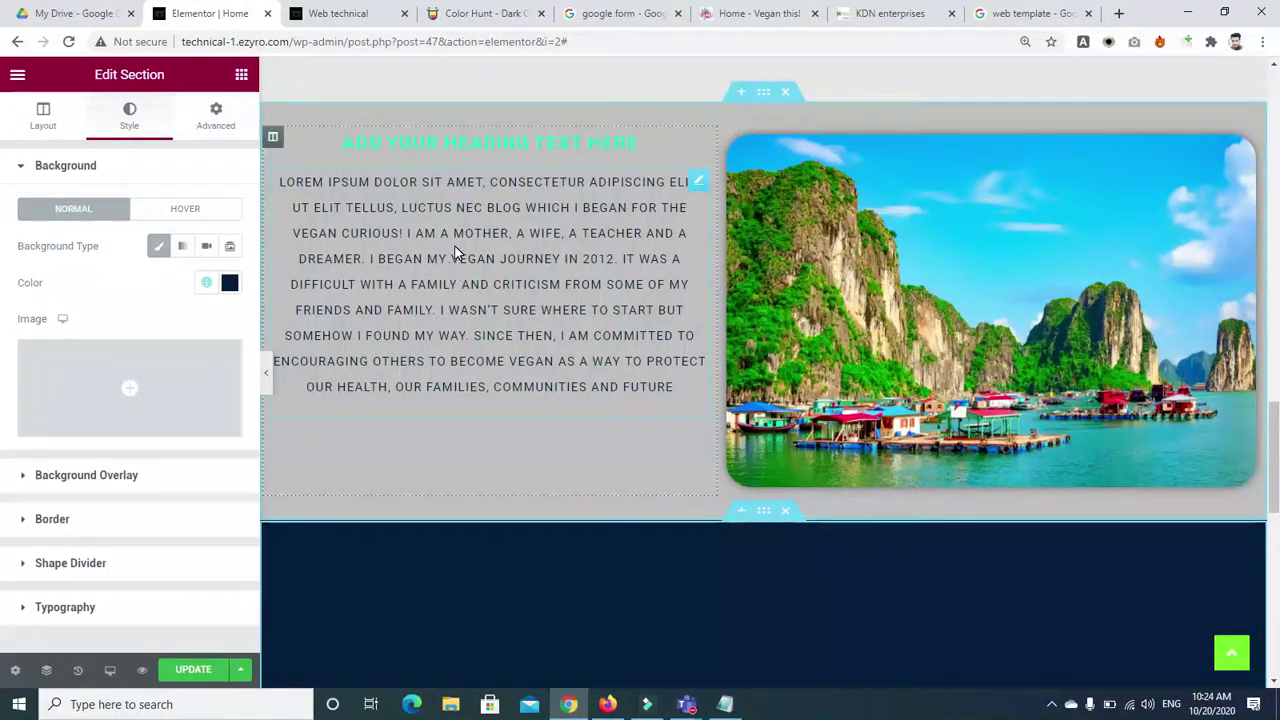
{"action": "left_click", "coordinate": [241, 74]}
{"action": "left_click_drag", "start_coordinate": [66, 240], "coordinate": [470, 420]}
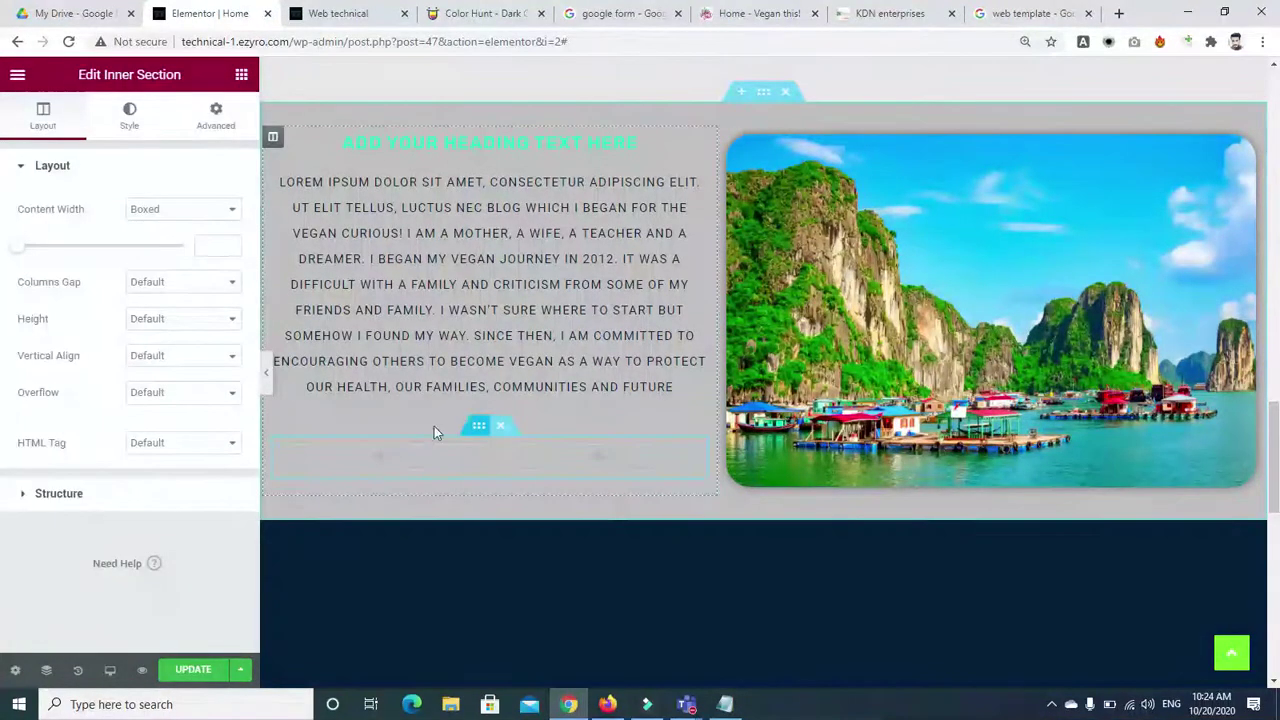
Step: Duplicate the first column of the new inner section and delete the extra middle column
{"action": "right_click", "coordinate": [281, 451]}
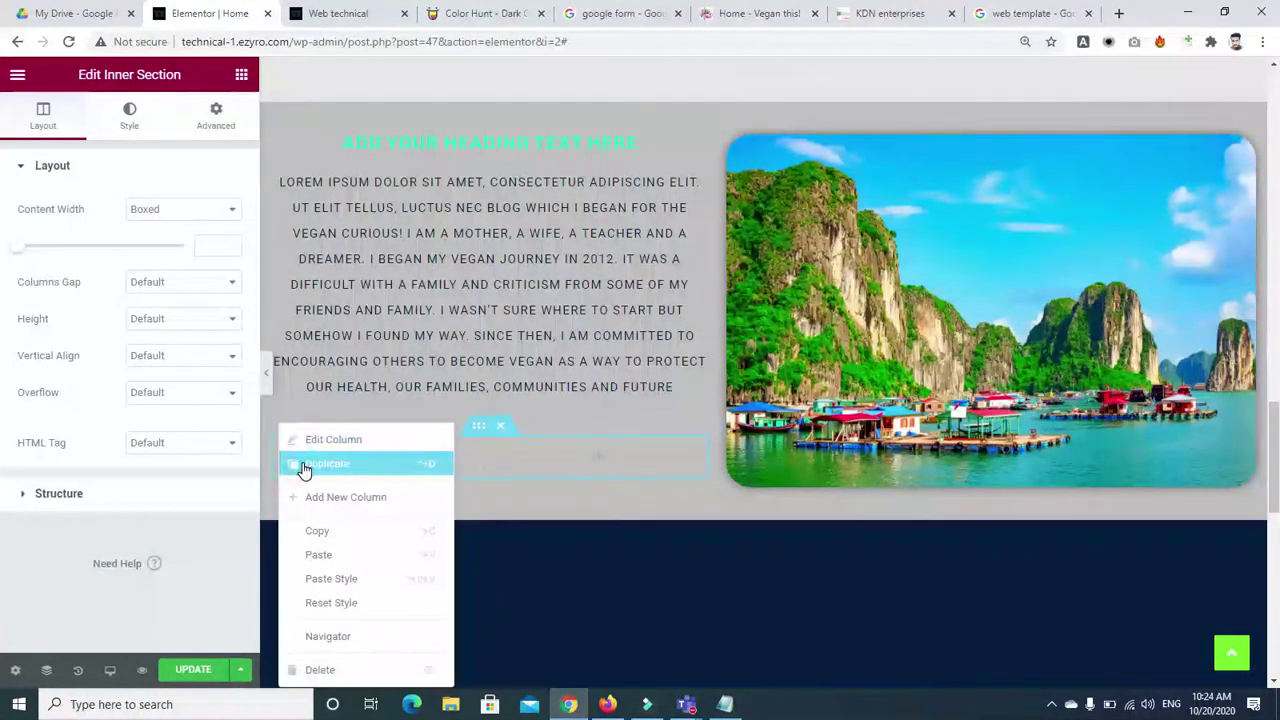
{"action": "left_click", "coordinate": [305, 467]}
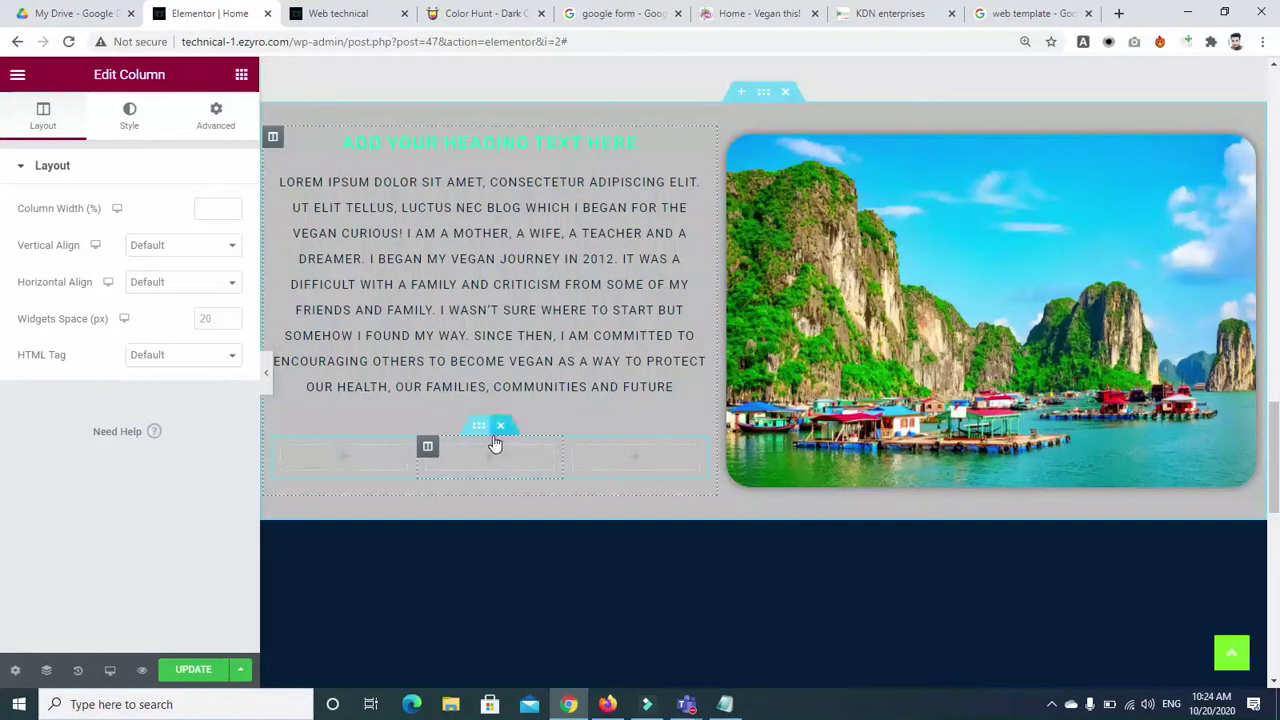
{"action": "right_click", "coordinate": [425, 440]}
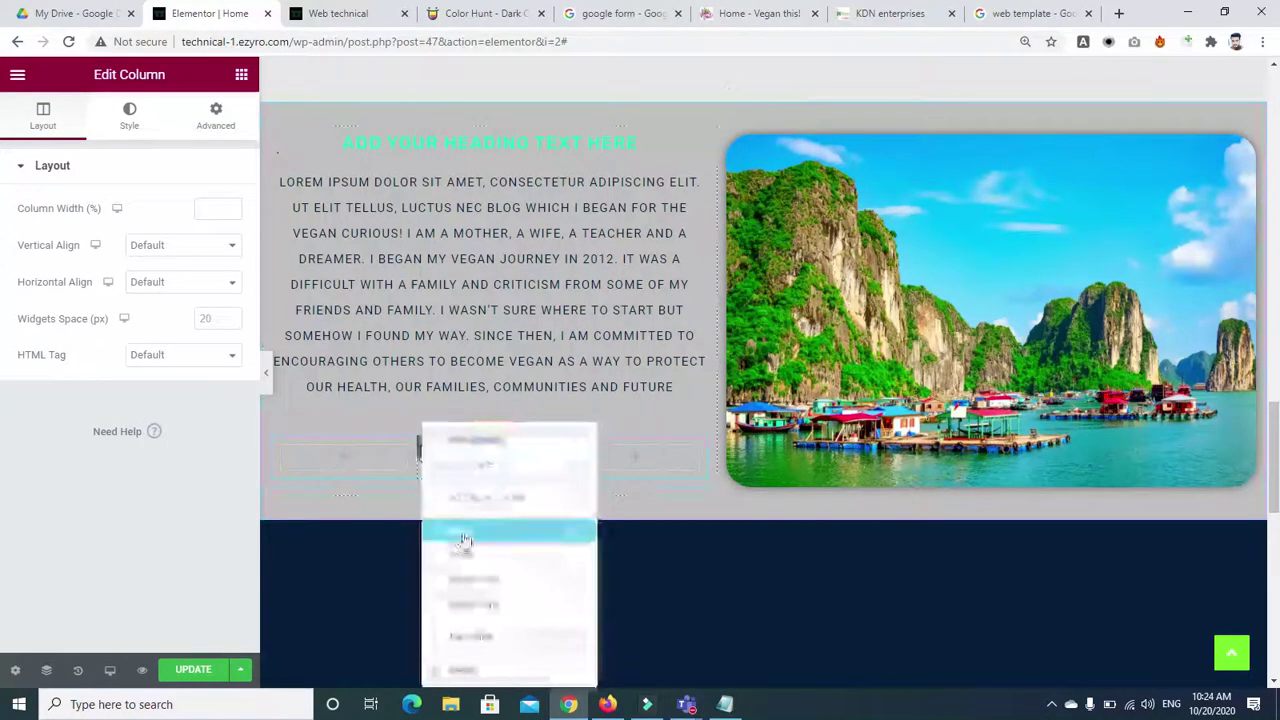
{"action": "left_click", "coordinate": [468, 668]}
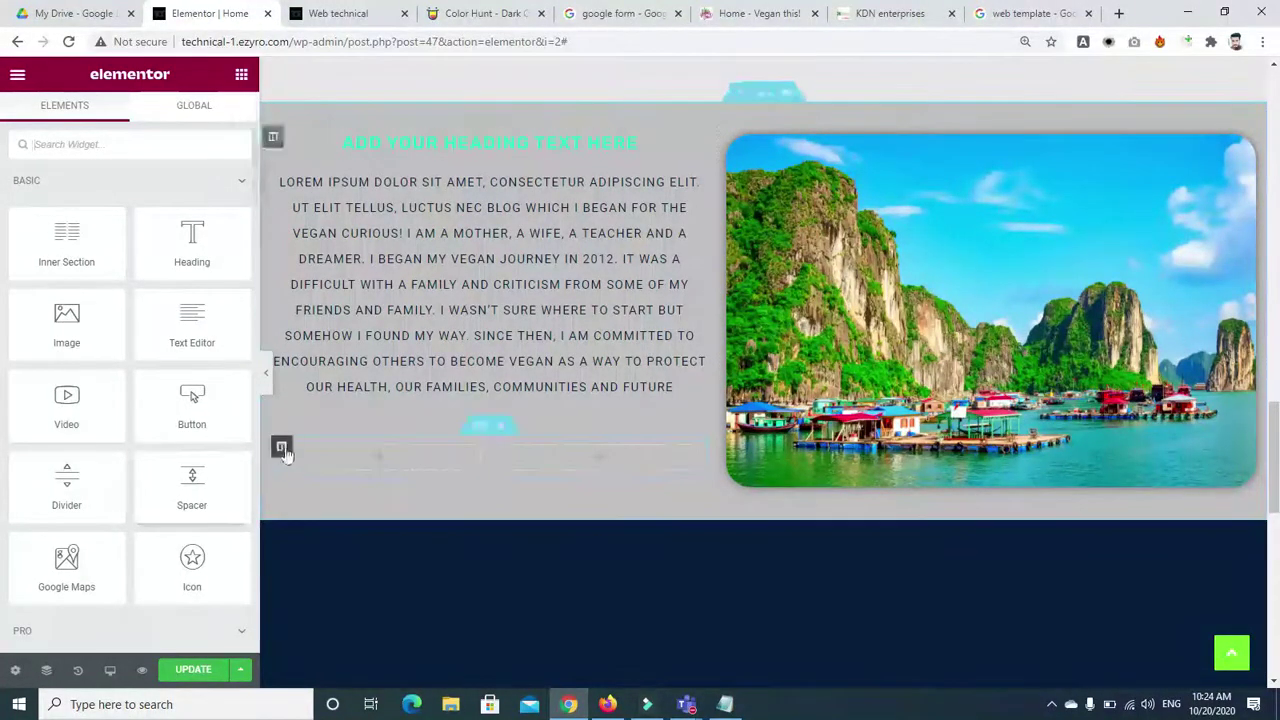
Step: Delete two of the dark navy section's three columns and add an inner section to the remaining column
{"action": "scroll", "coordinate": [922, 487], "scroll_direction": "down", "scroll_amount": 3}
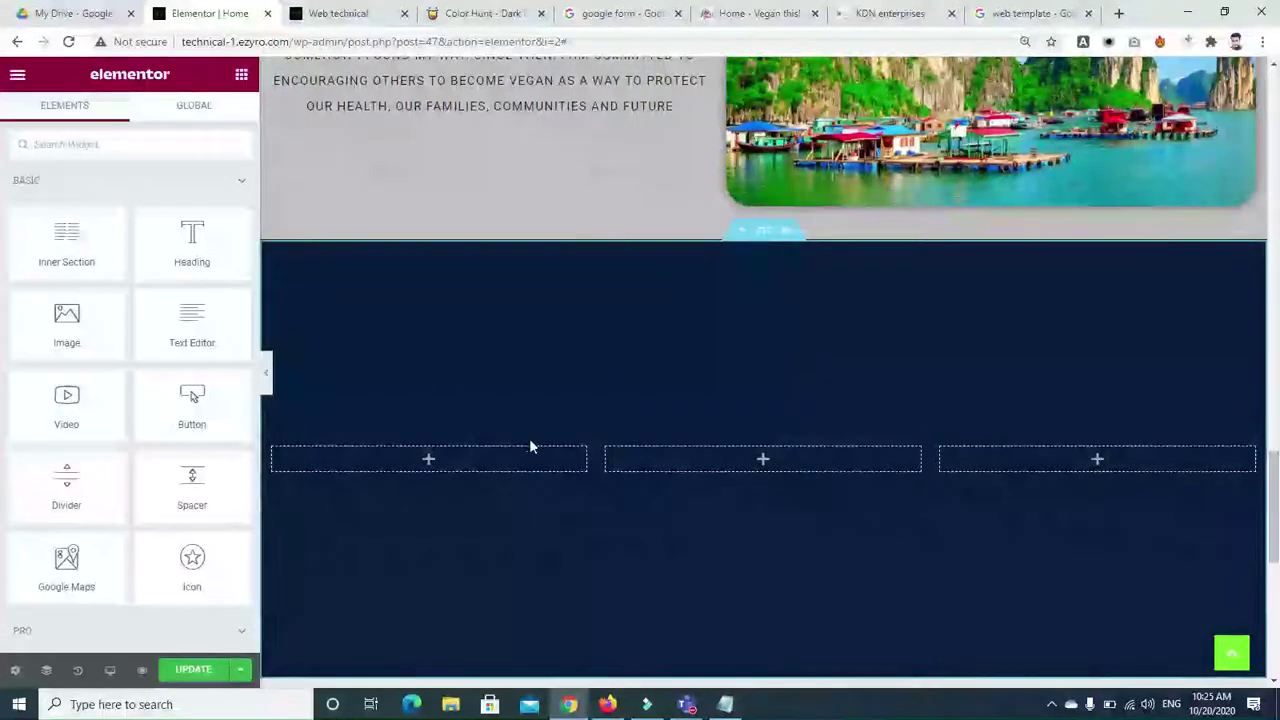
{"action": "right_click", "coordinate": [277, 447]}
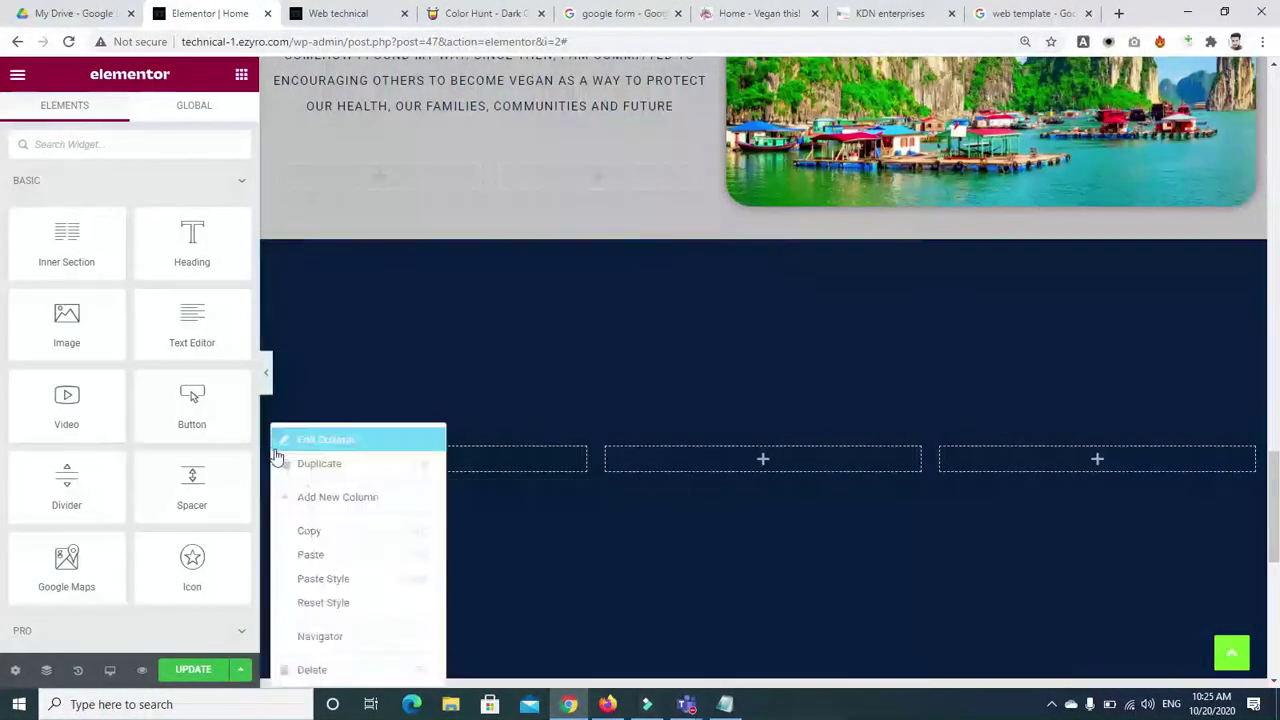
{"action": "left_click", "coordinate": [338, 669]}
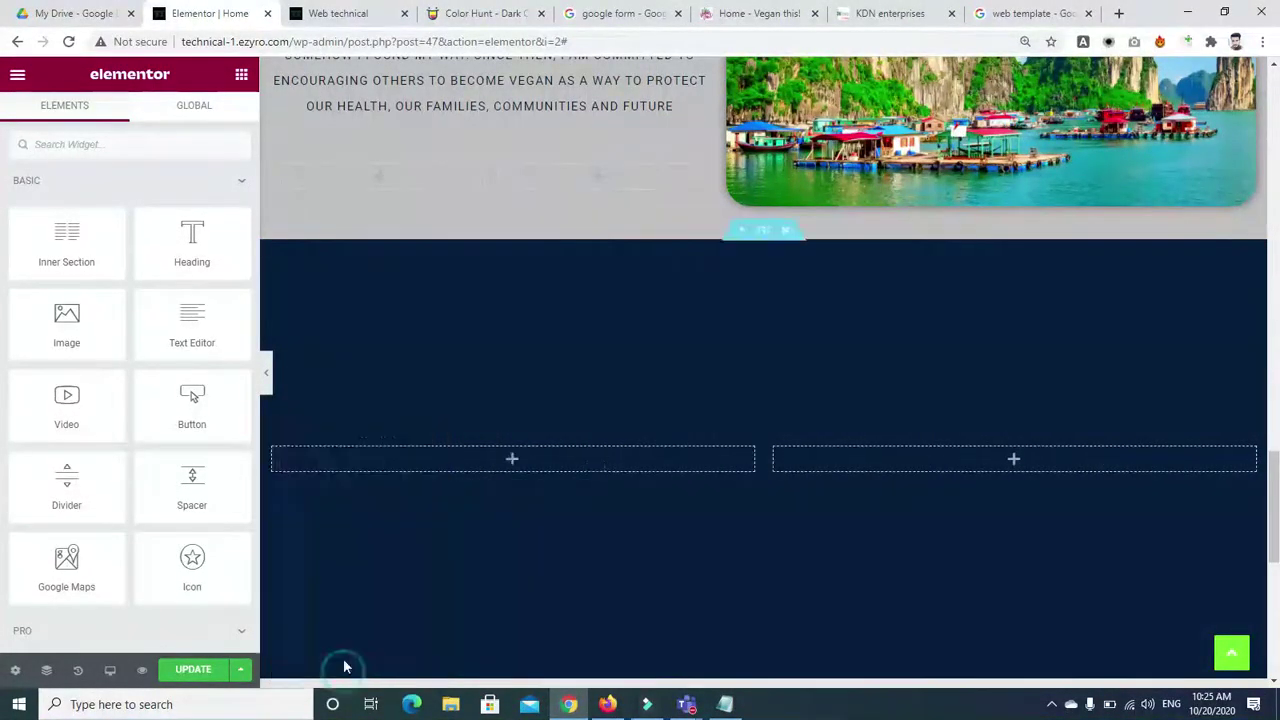
{"action": "right_click", "coordinate": [270, 449]}
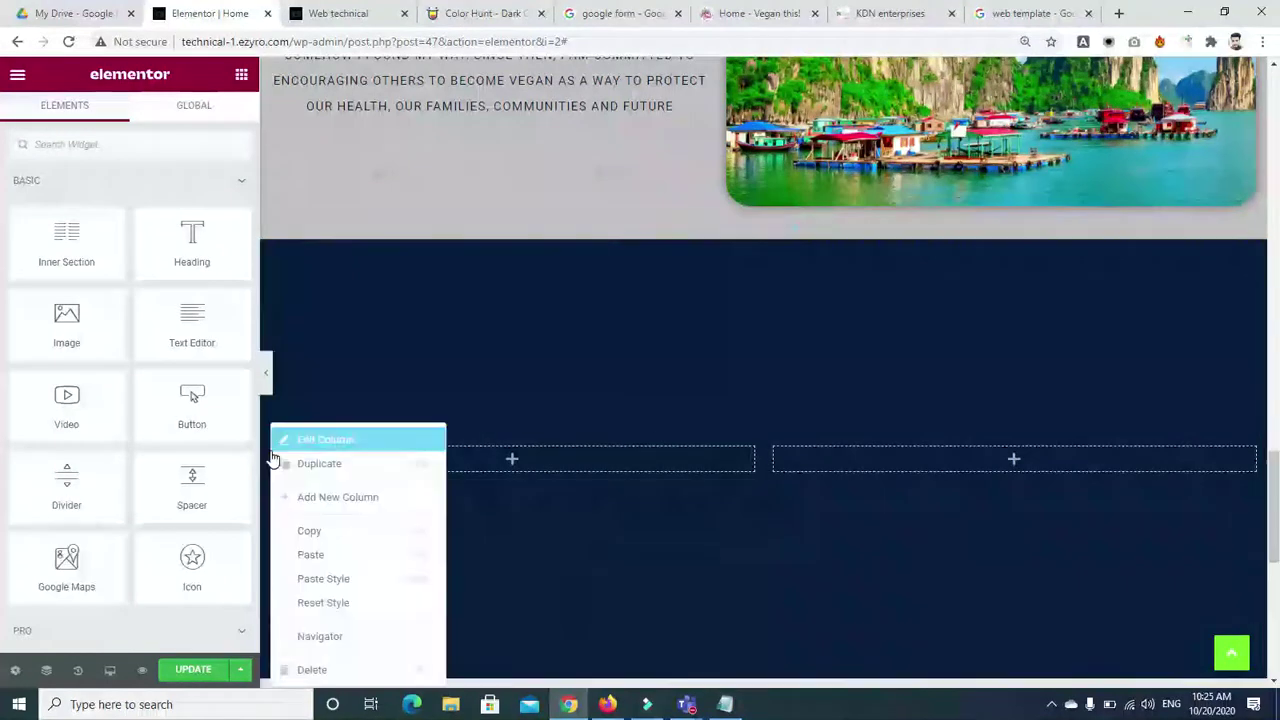
{"action": "left_click", "coordinate": [321, 669]}
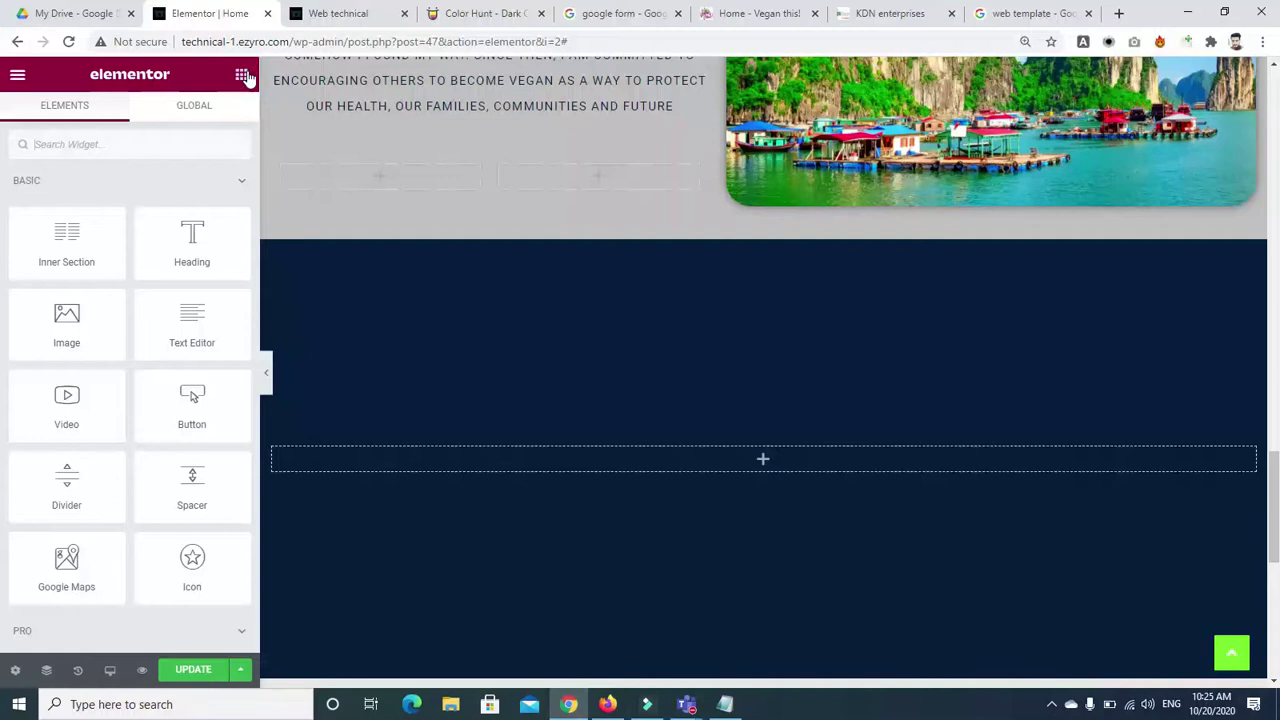
{"action": "left_click_drag", "start_coordinate": [71, 235], "coordinate": [778, 456]}
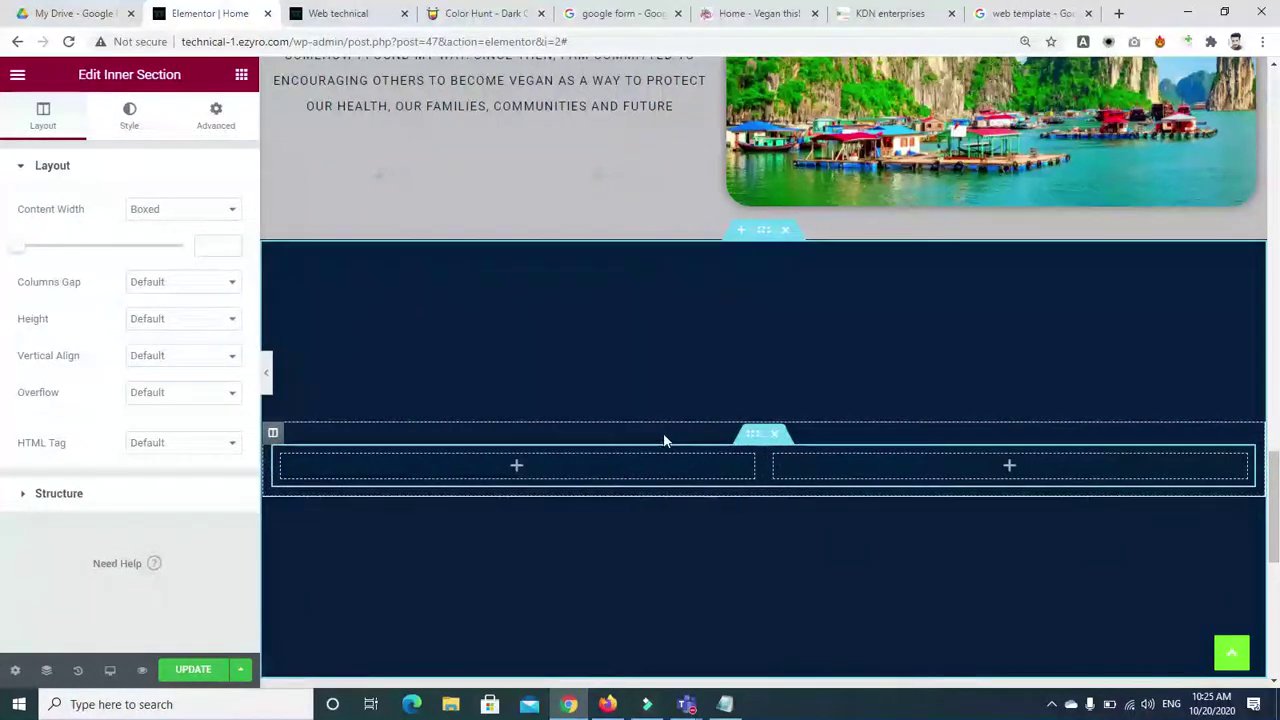
Step: Give the navy section's outer column a classic background in the Secondary global colour
{"action": "left_click", "coordinate": [275, 434]}
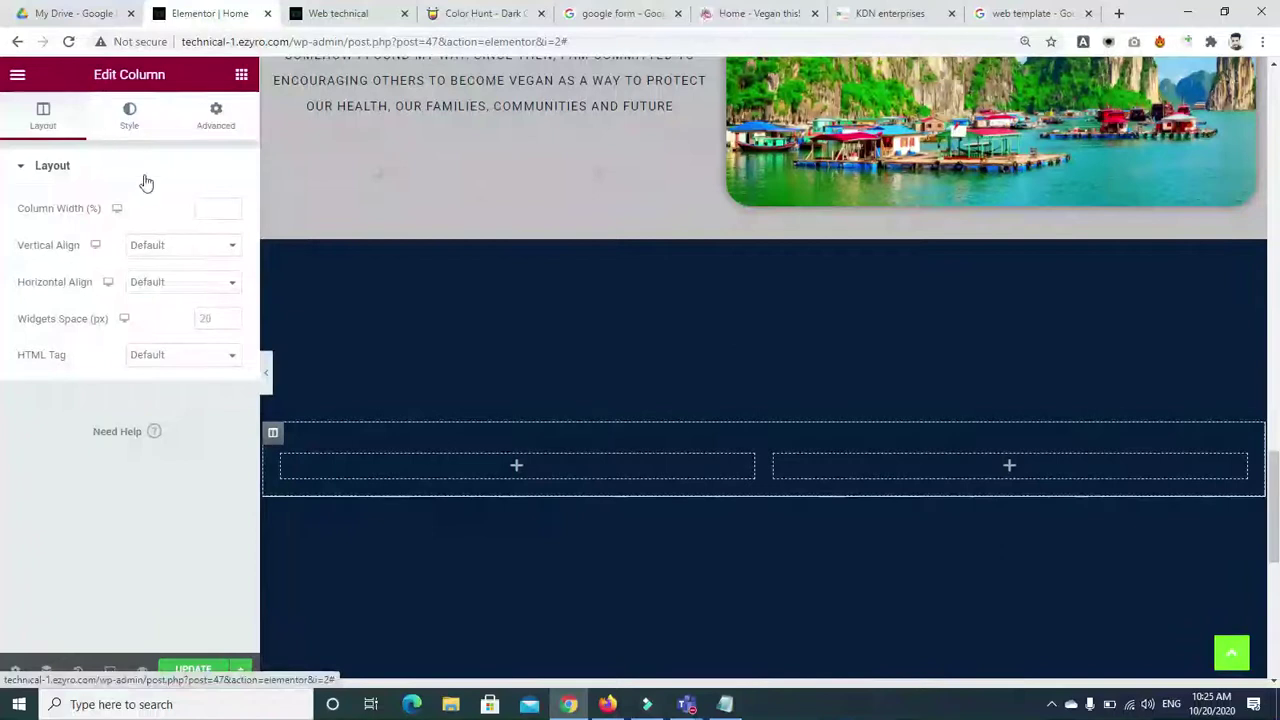
{"action": "left_click", "coordinate": [129, 115]}
{"action": "left_click", "coordinate": [182, 246]}
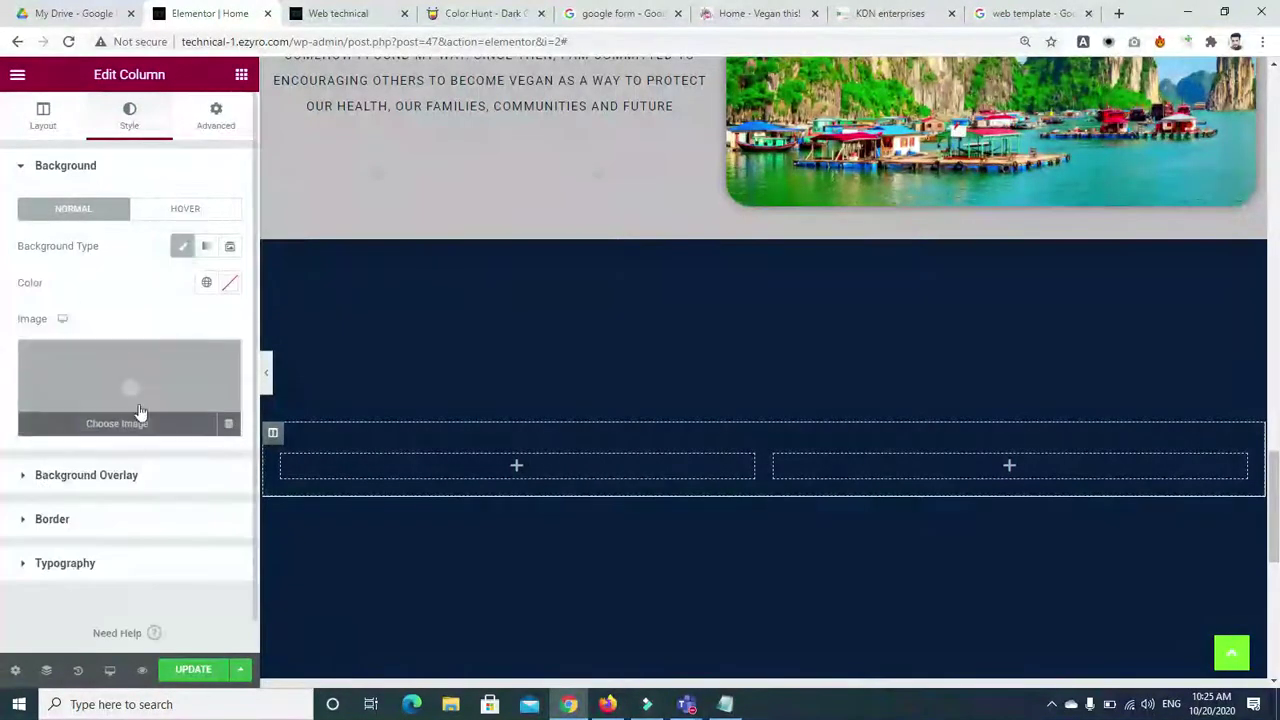
{"action": "left_click", "coordinate": [229, 289]}
{"action": "left_click", "coordinate": [206, 283]}
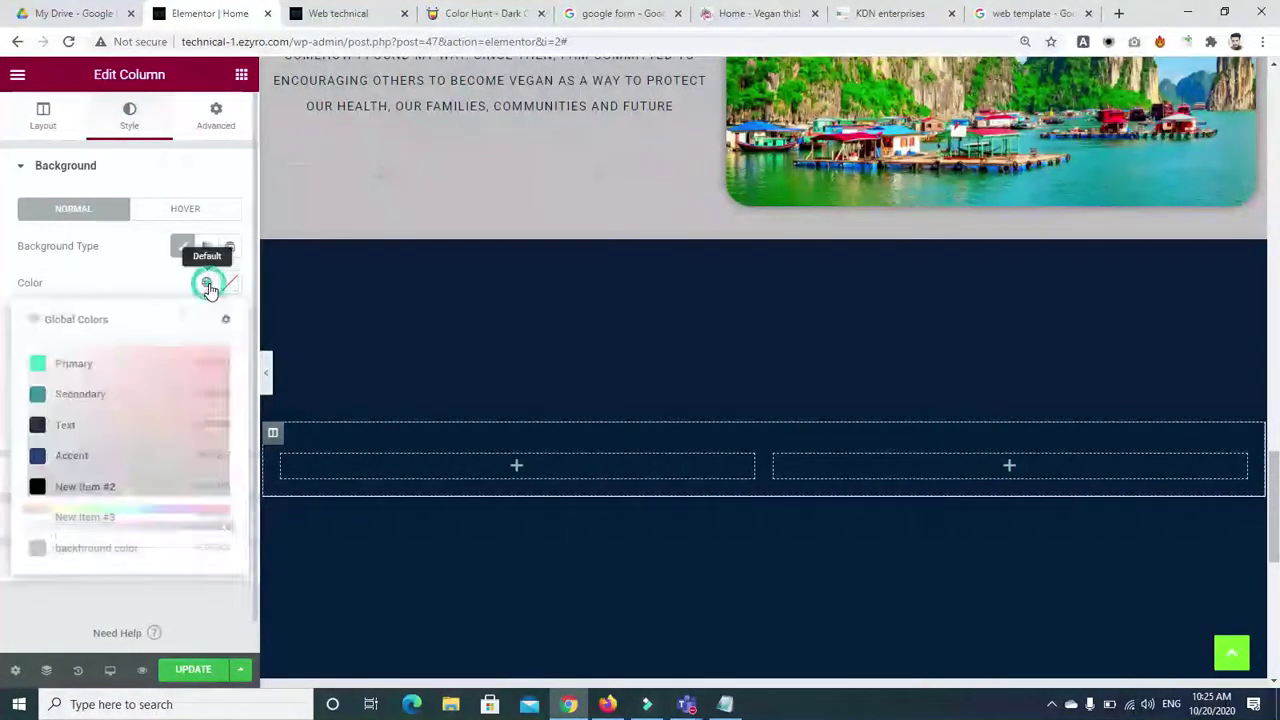
{"action": "left_click", "coordinate": [64, 368]}
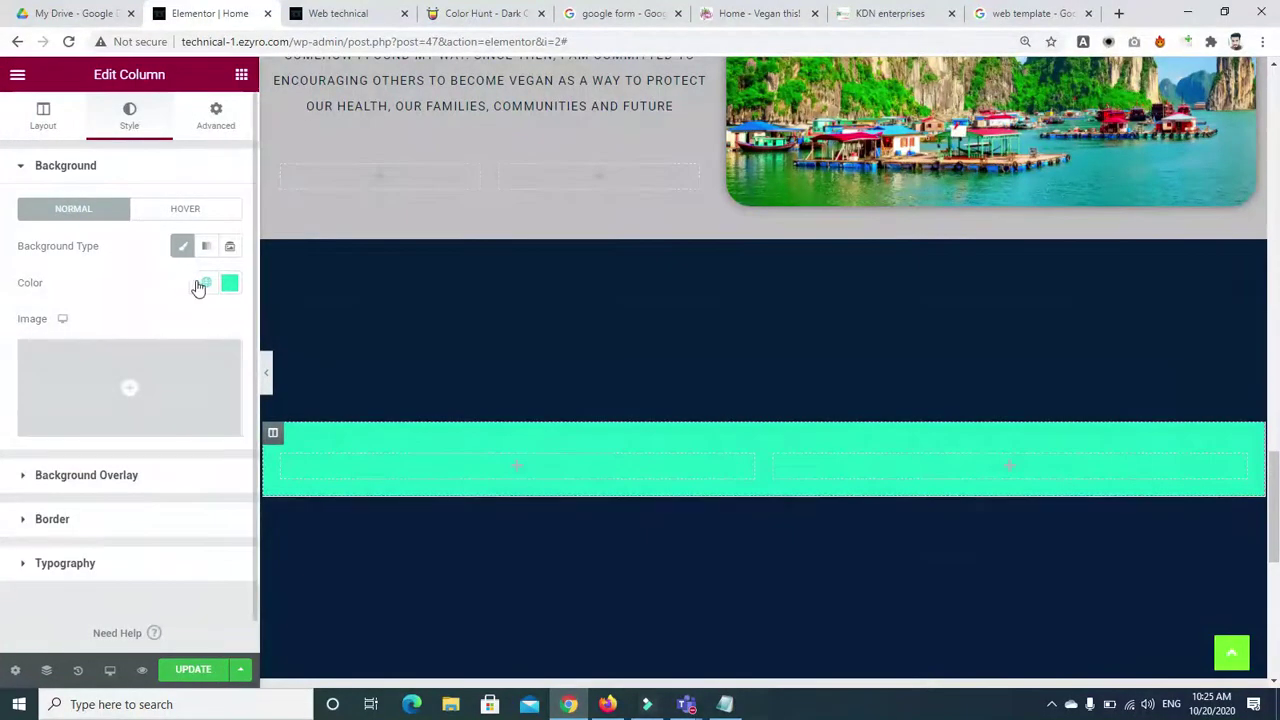
{"action": "left_click", "coordinate": [206, 284]}
{"action": "left_click", "coordinate": [84, 398]}
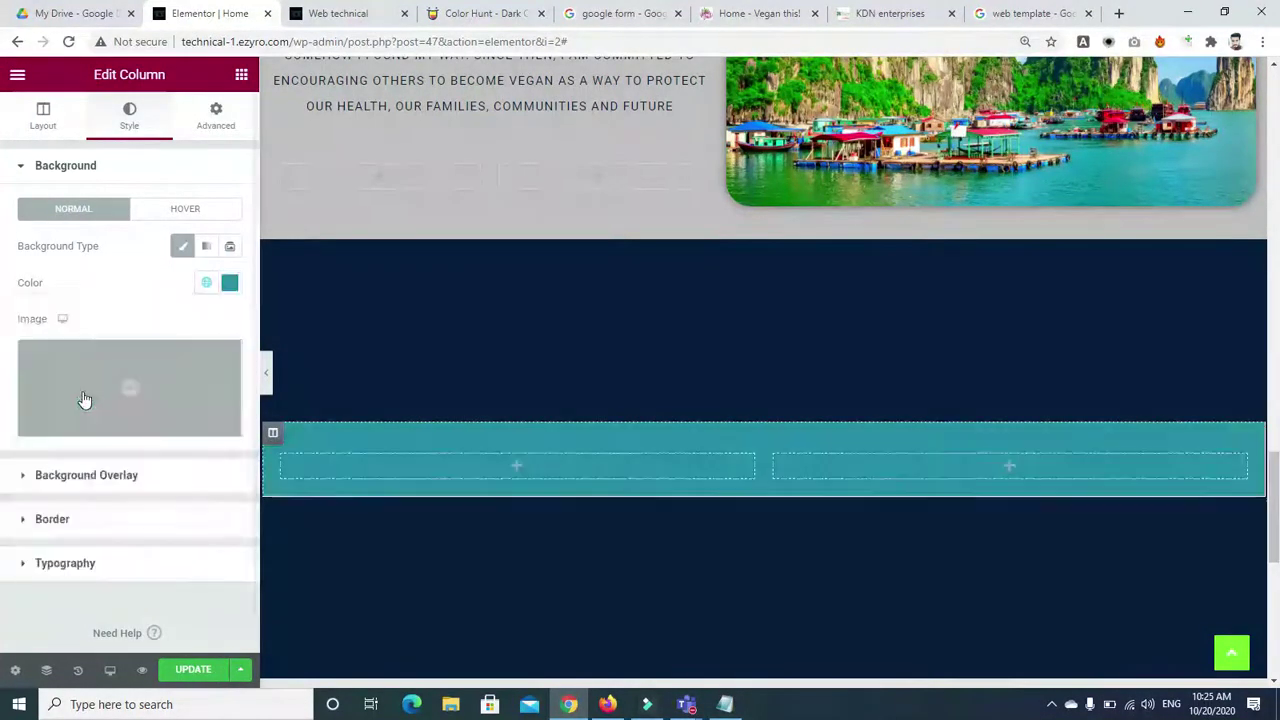
{"action": "left_click", "coordinate": [145, 294]}
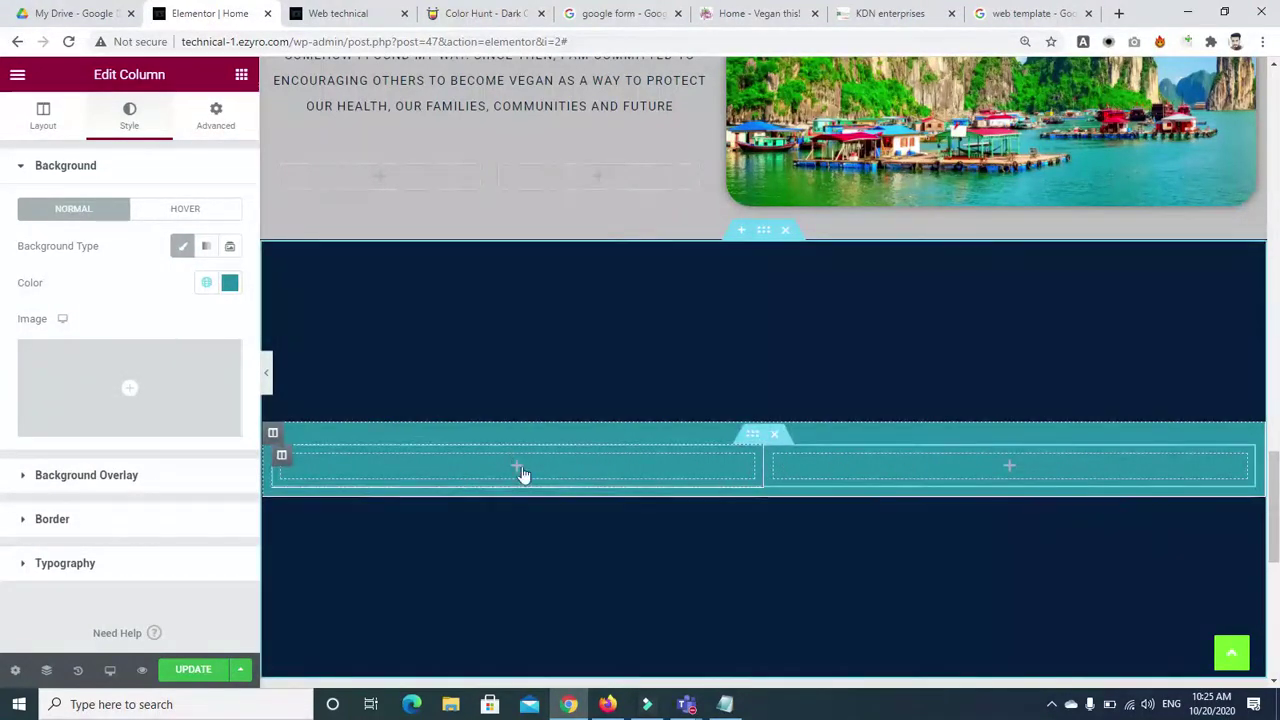
Step: Give the first inner column a classic background in the grey "backhround color" global colour
{"action": "left_click", "coordinate": [282, 457]}
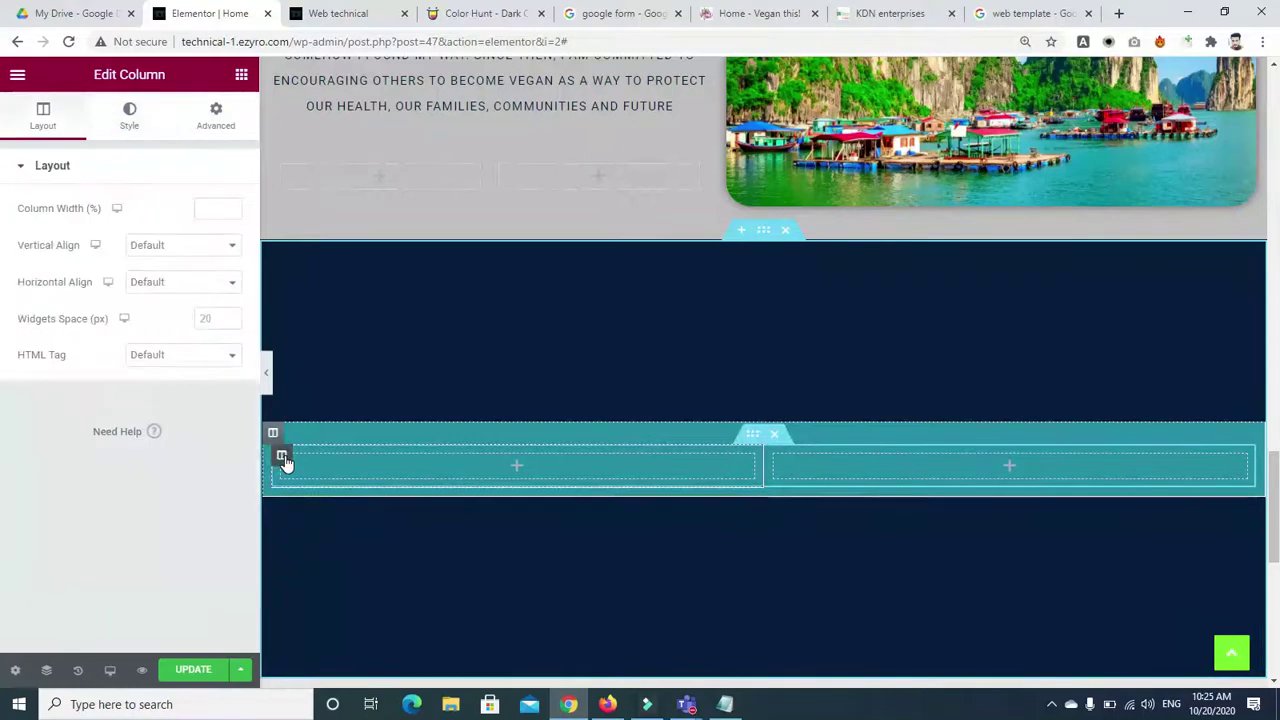
{"action": "left_click", "coordinate": [126, 118]}
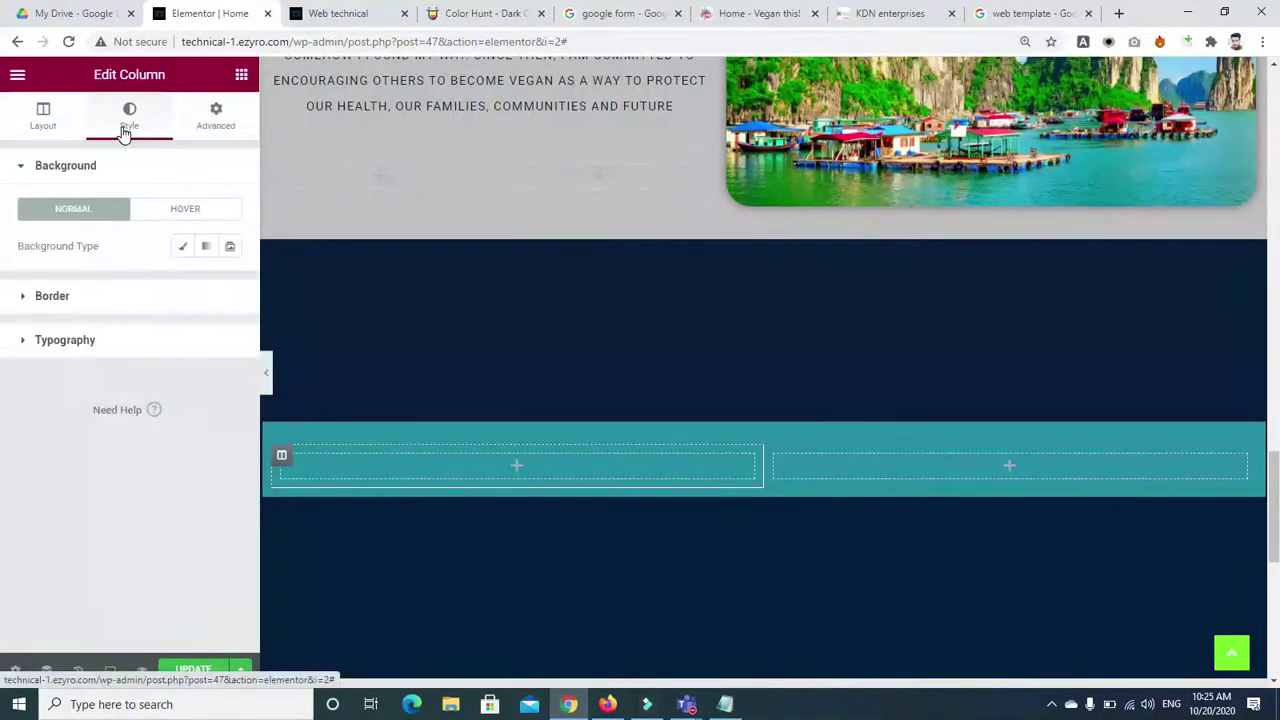
{"action": "left_click", "coordinate": [183, 246]}
{"action": "left_click", "coordinate": [207, 283]}
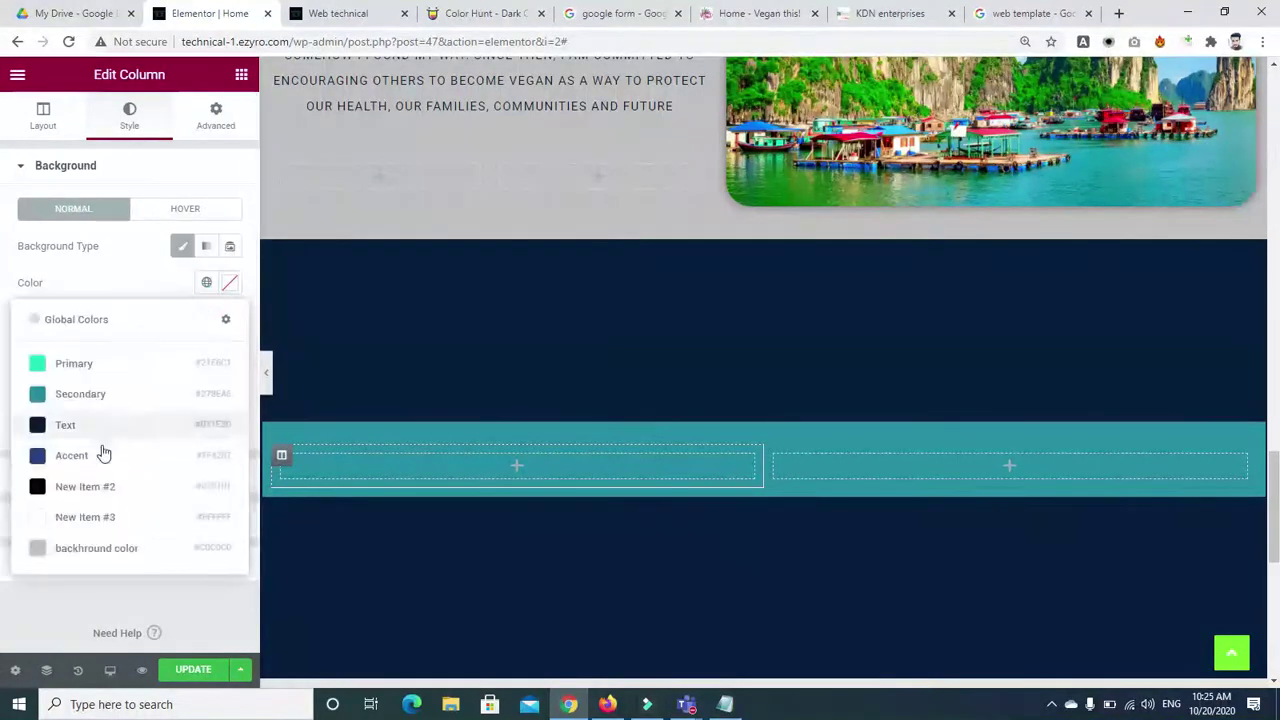
{"action": "left_click", "coordinate": [72, 518]}
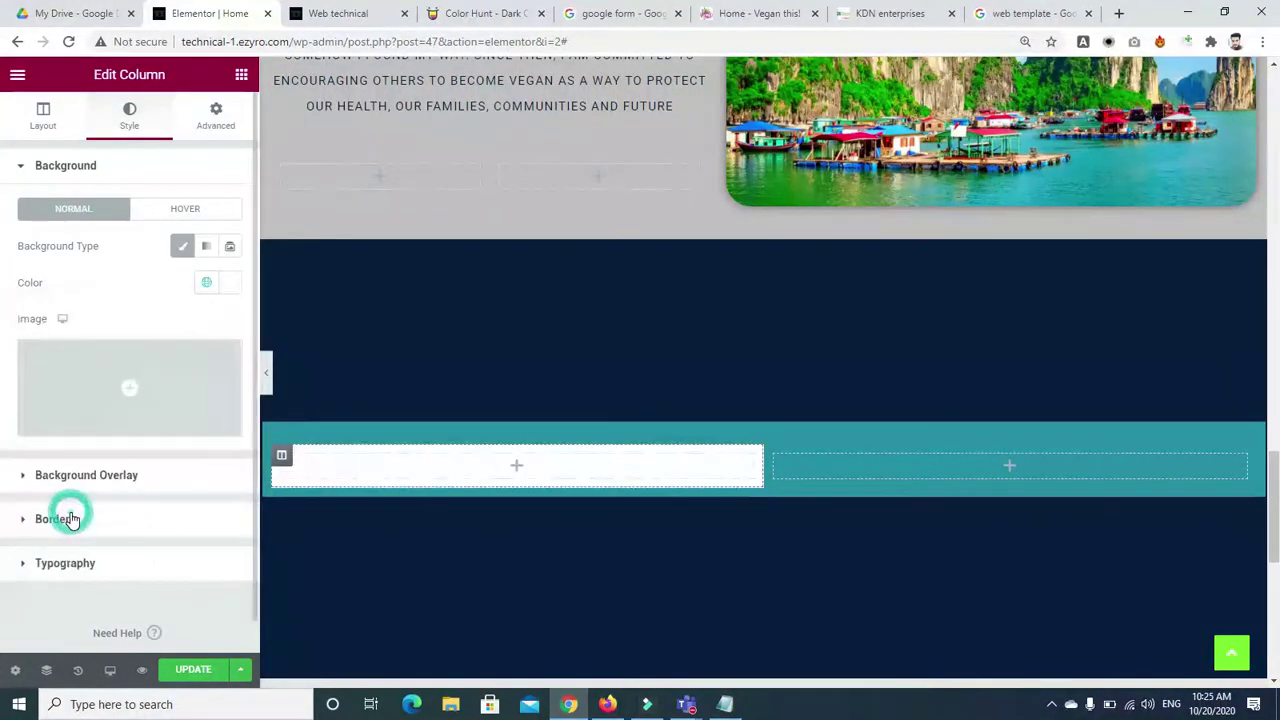
{"action": "left_click", "coordinate": [205, 283]}
{"action": "left_click", "coordinate": [85, 550]}
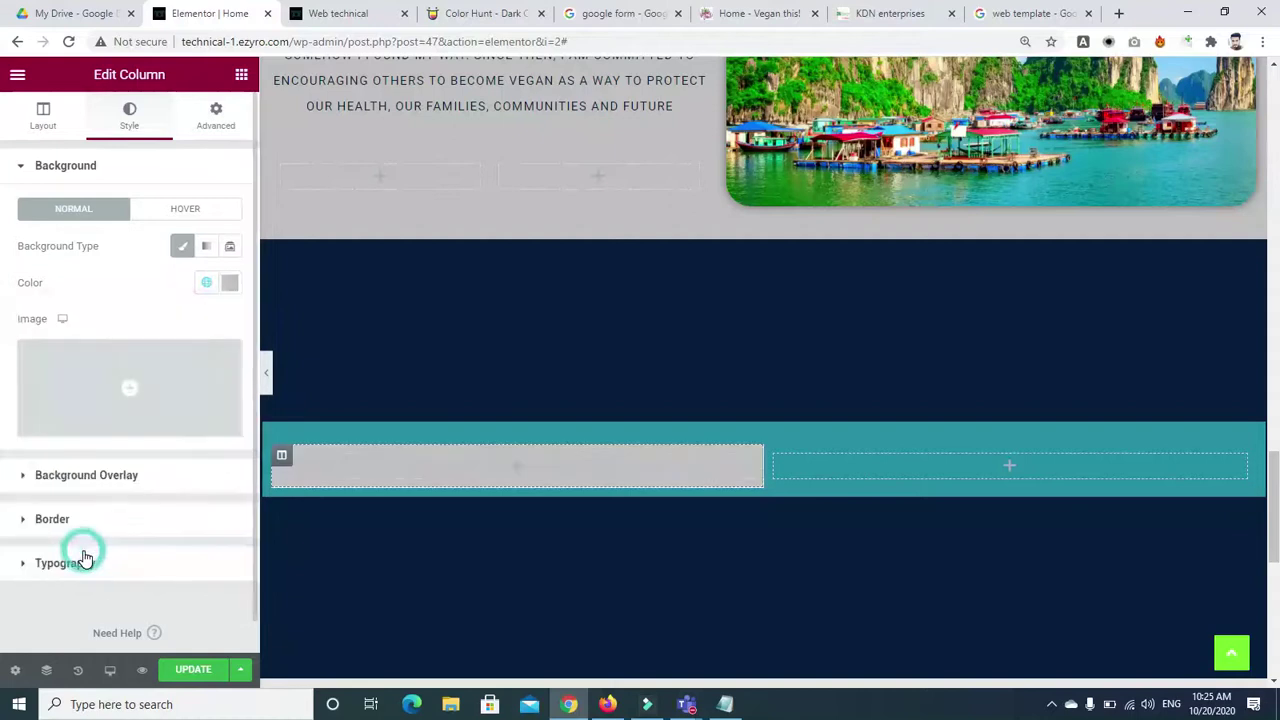
Step: Give the second inner column a classic background in the dark navy Text global colour
{"action": "left_click", "coordinate": [777, 458]}
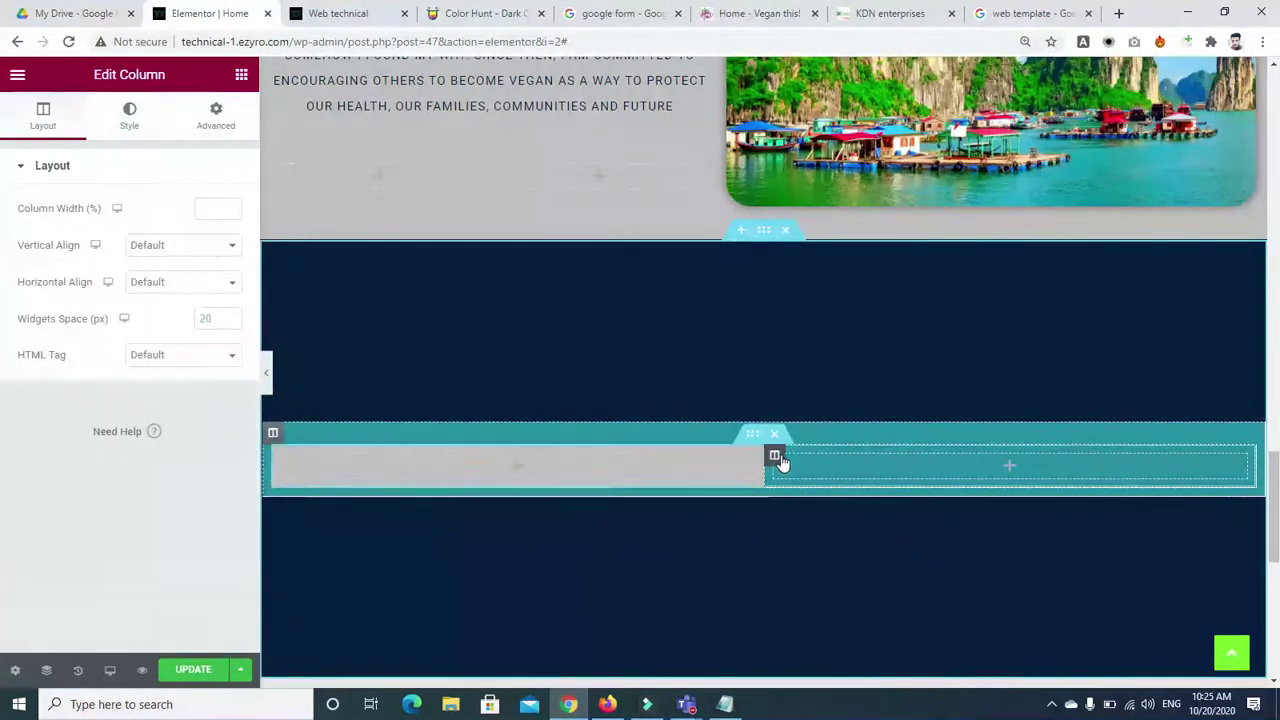
{"action": "left_click", "coordinate": [129, 122]}
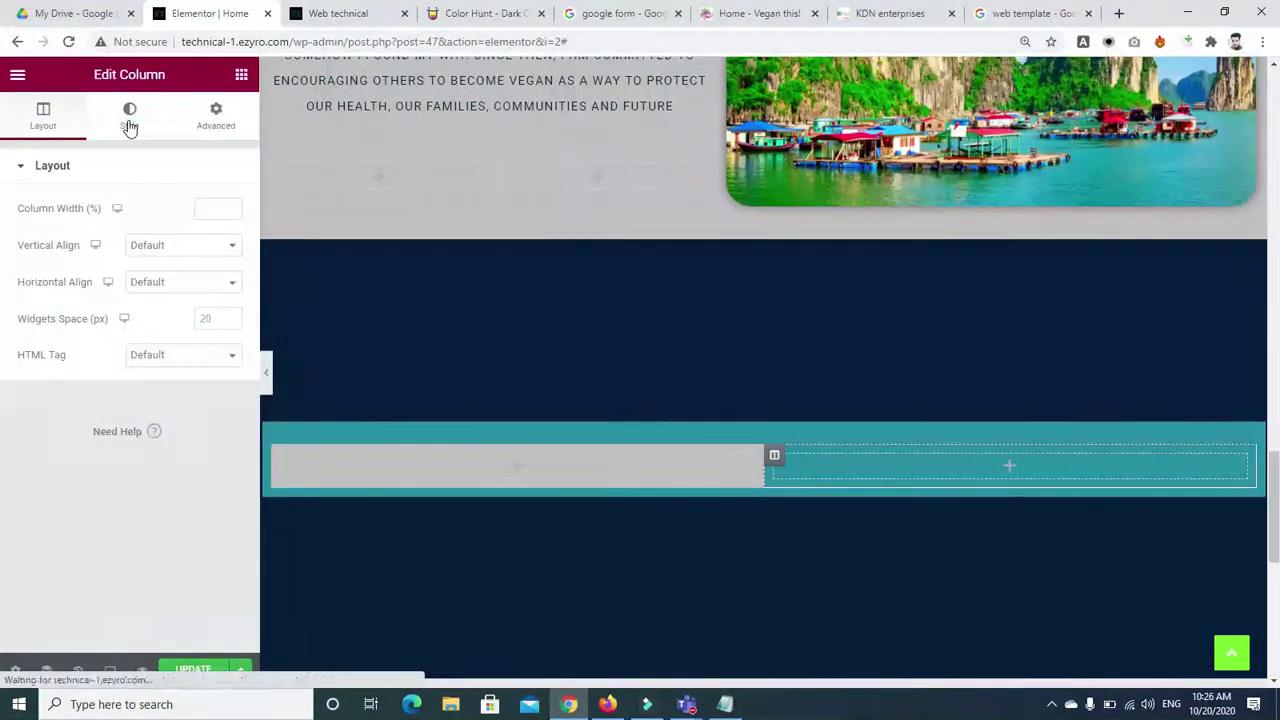
{"action": "left_click", "coordinate": [181, 248]}
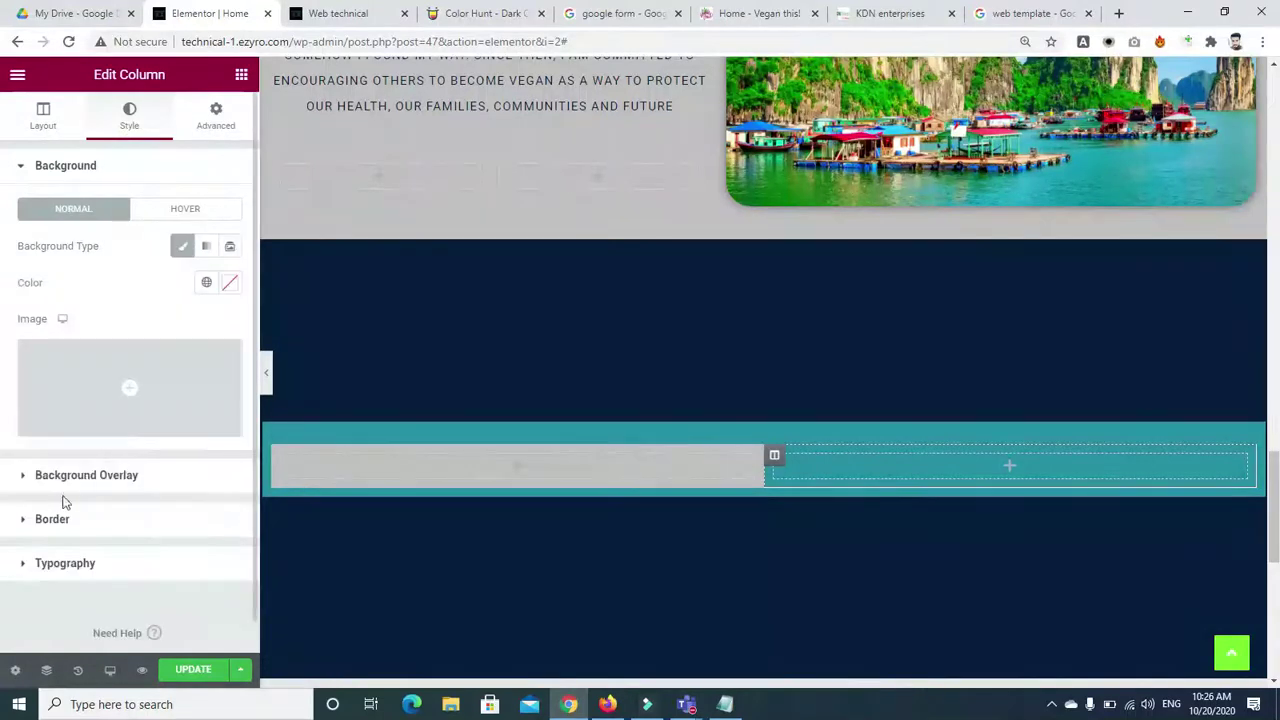
{"action": "left_click", "coordinate": [206, 283]}
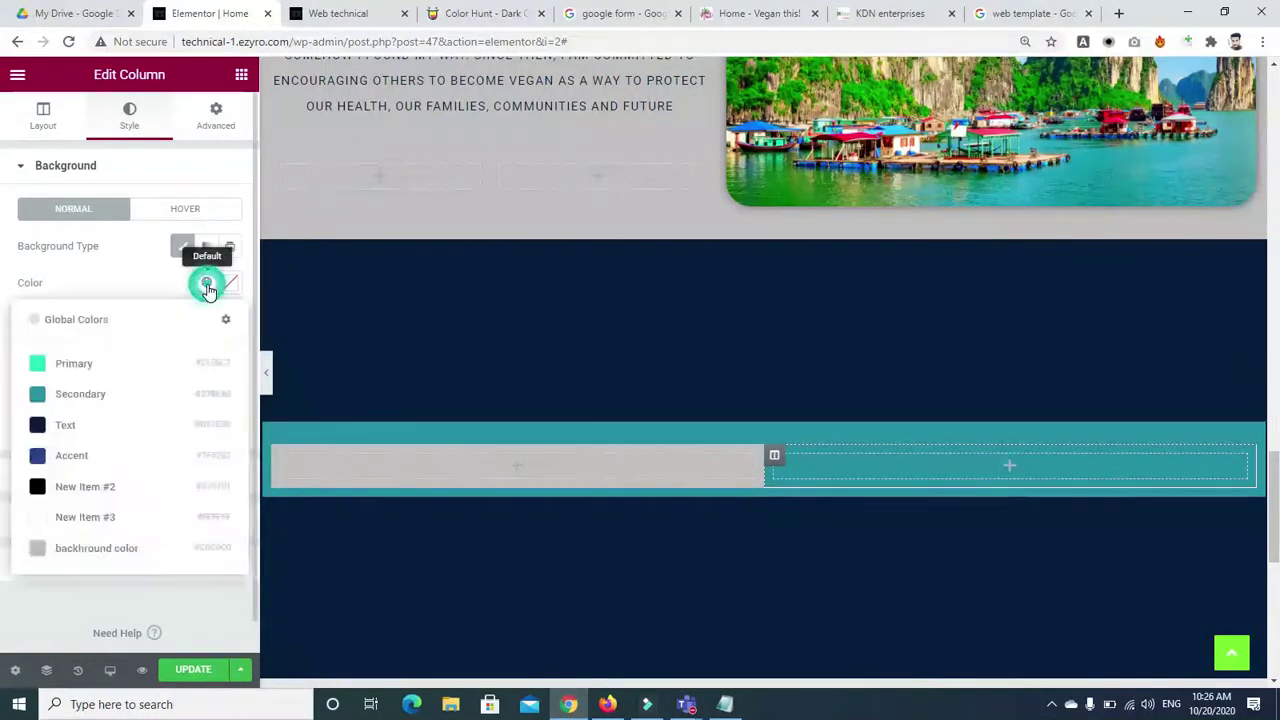
{"action": "left_click", "coordinate": [44, 516]}
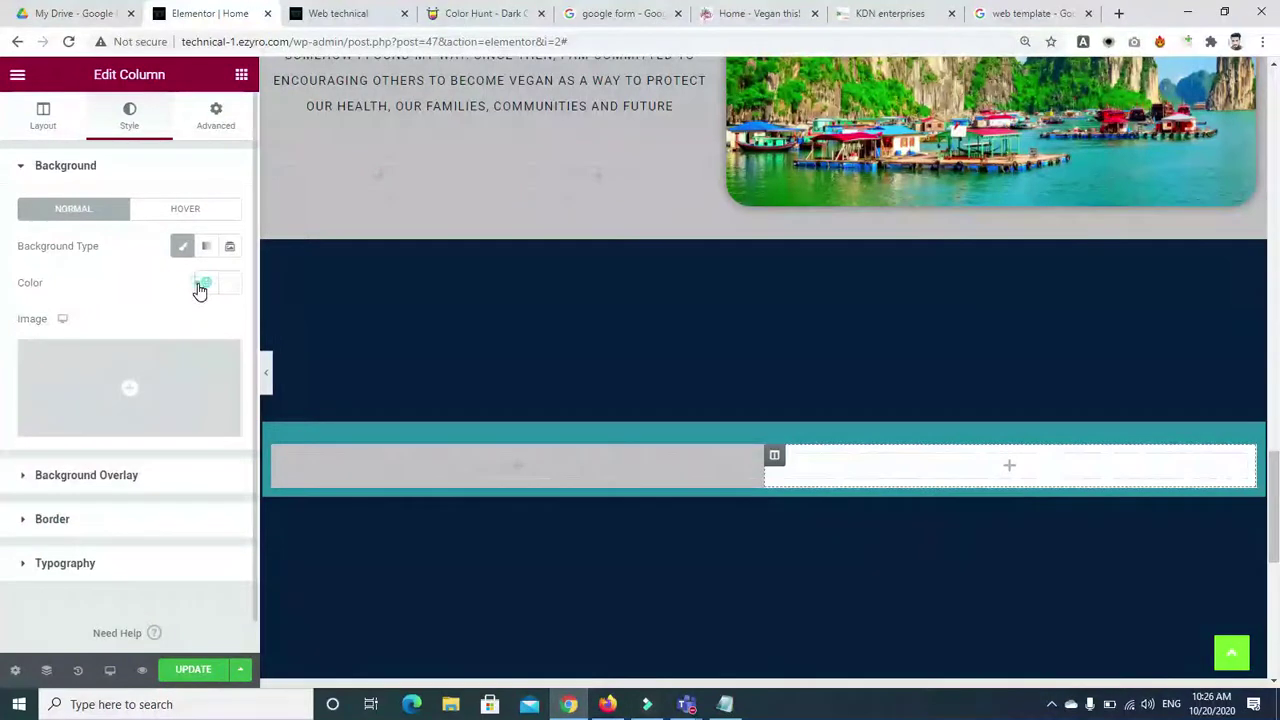
{"action": "left_click", "coordinate": [200, 288]}
{"action": "left_click", "coordinate": [36, 545]}
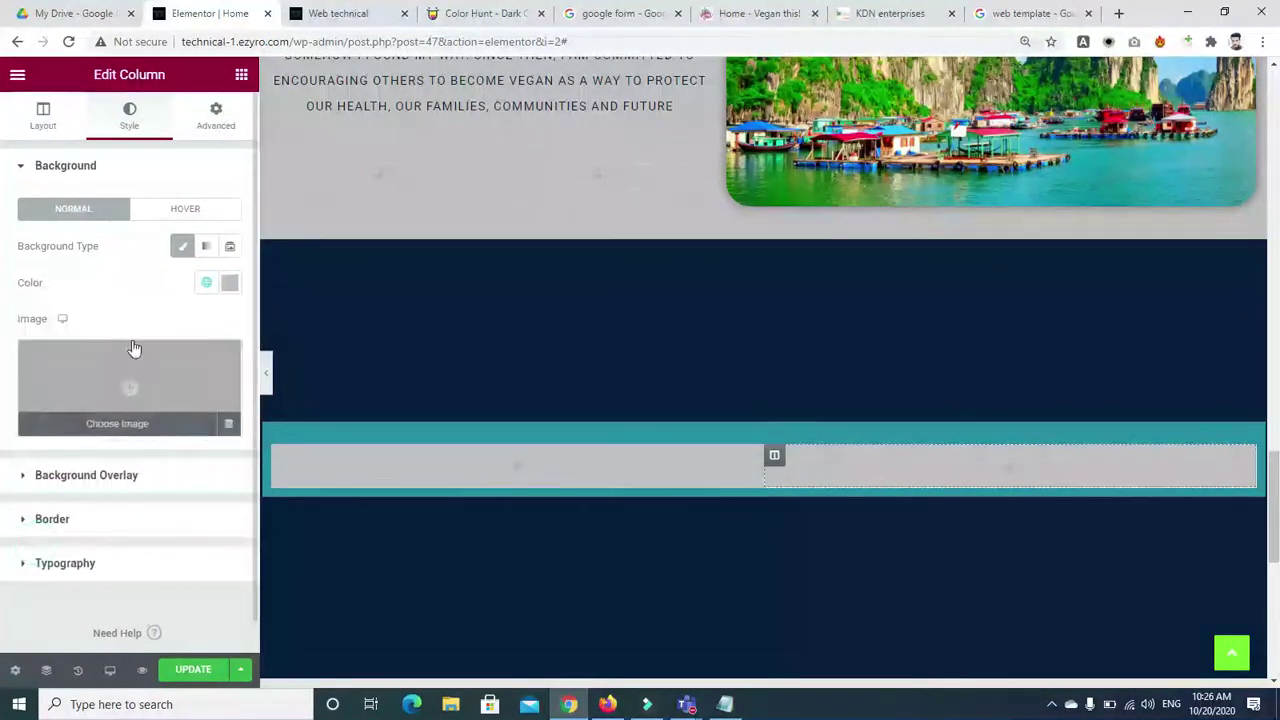
{"action": "left_click", "coordinate": [205, 282]}
{"action": "left_click", "coordinate": [46, 428]}
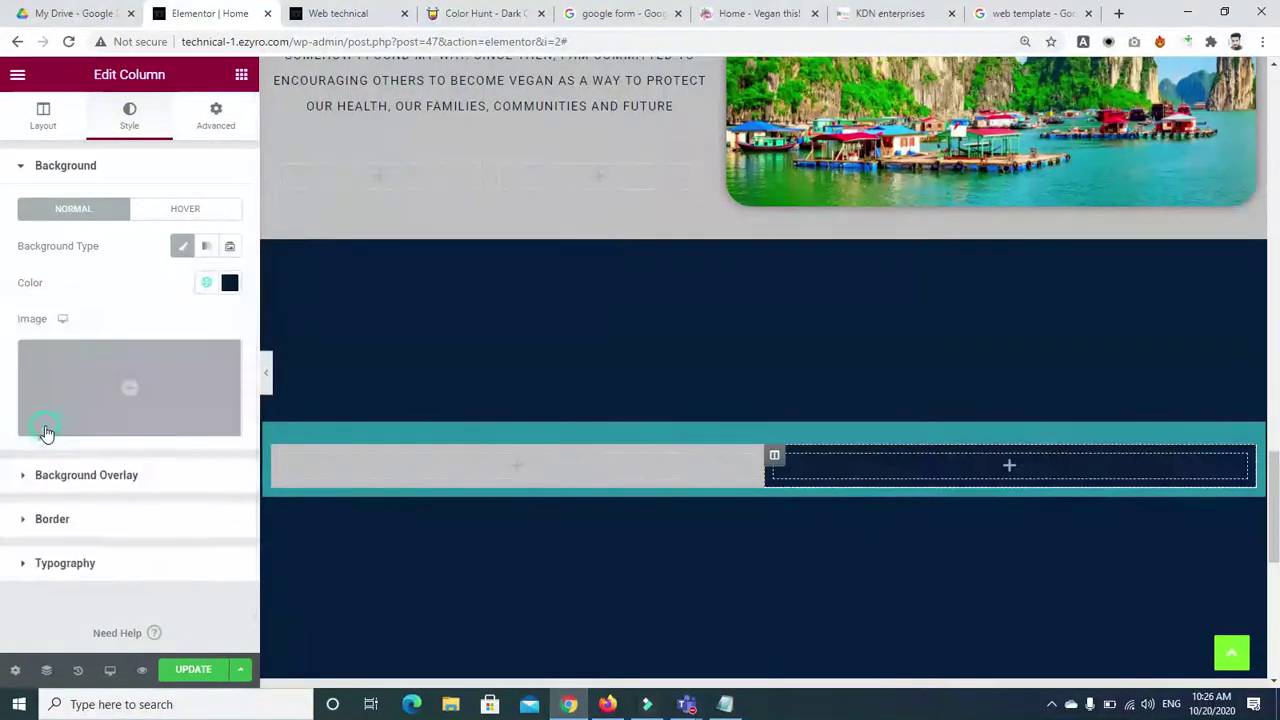
{"action": "left_click", "coordinate": [599, 310]}
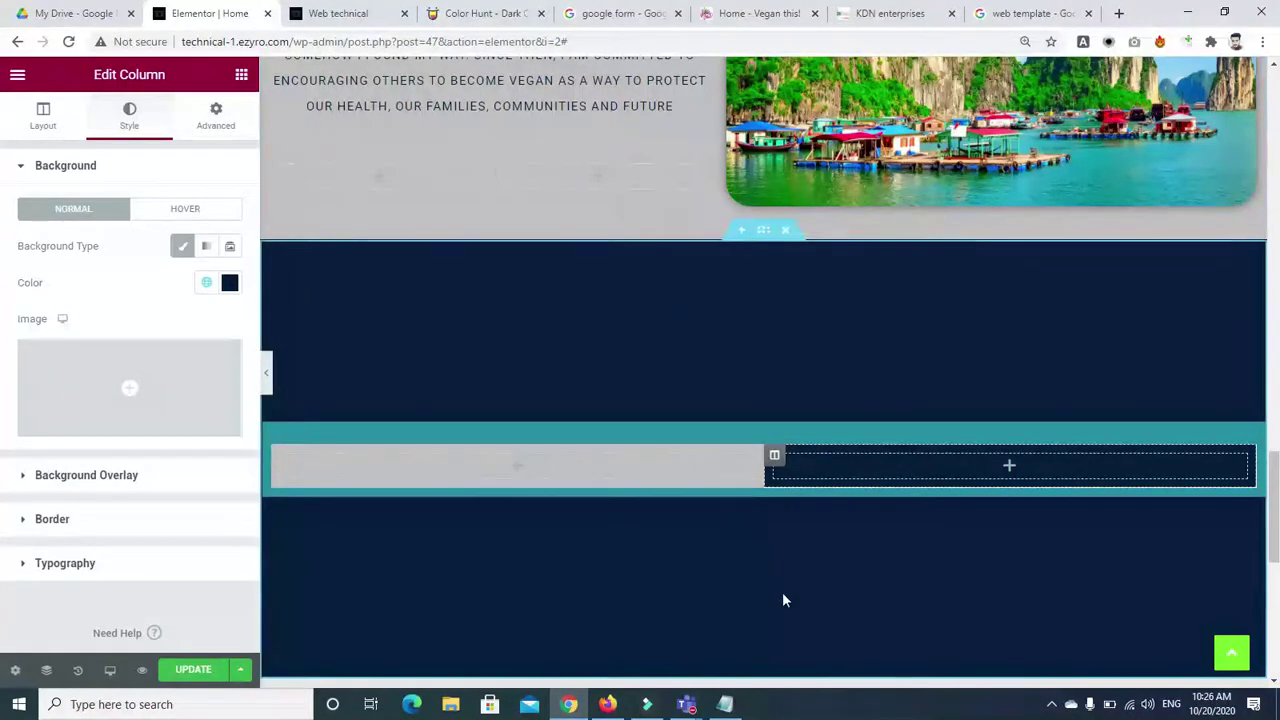
Step: Duplicate the grey inner column within the teal outer column
{"action": "scroll", "coordinate": [1224, 474], "scroll_direction": "down", "scroll_amount": 1}
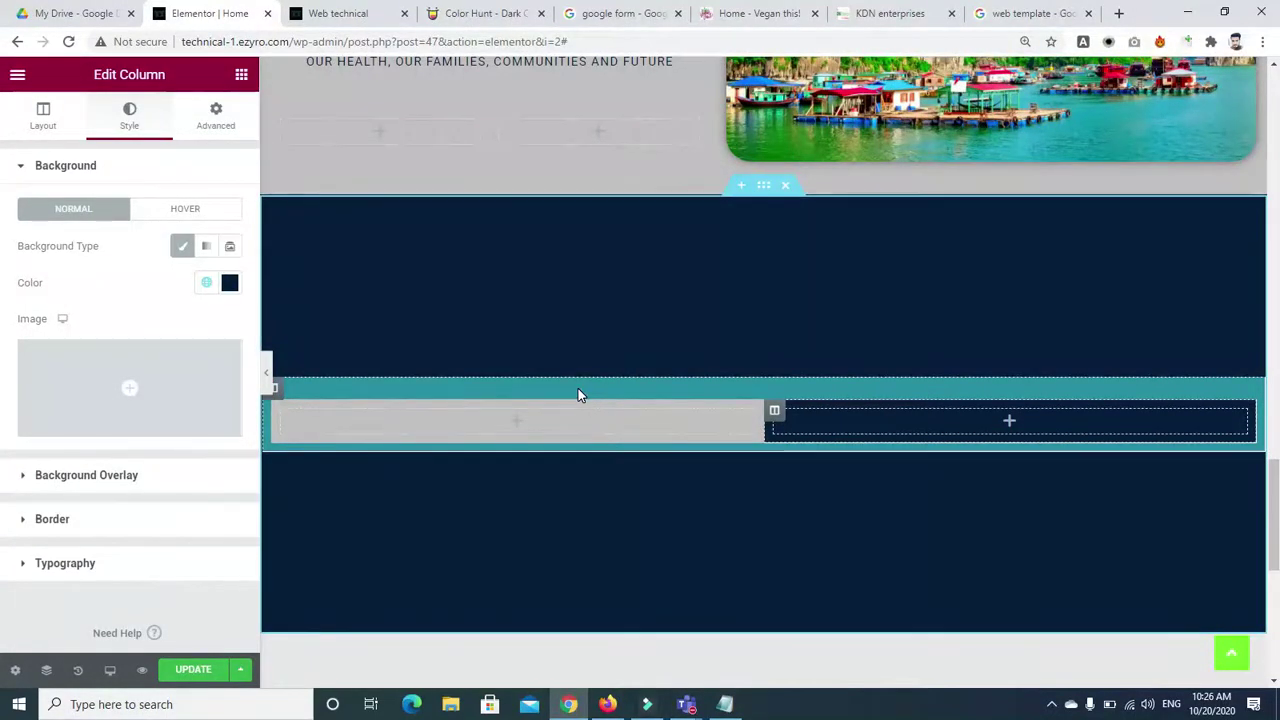
{"action": "right_click", "coordinate": [282, 410]}
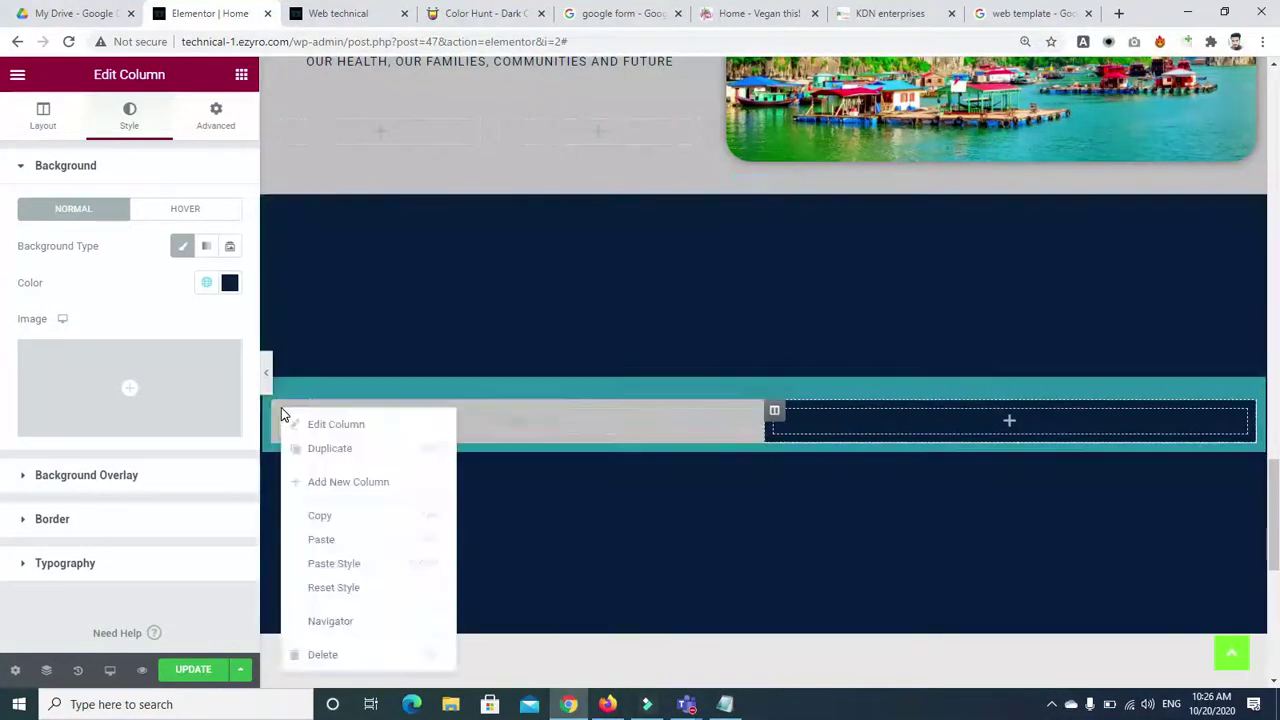
{"action": "left_click", "coordinate": [316, 449]}
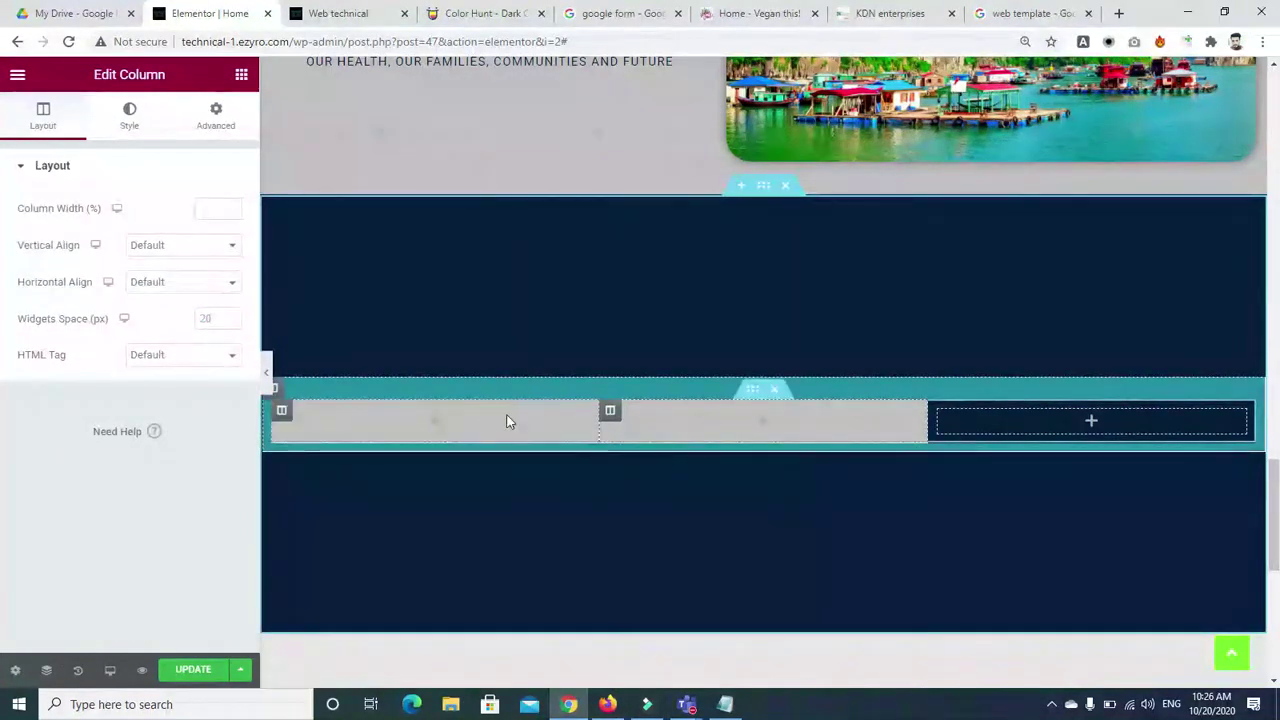
Step: Change the first inner column's background to the dark navy Text global colour
{"action": "left_click", "coordinate": [241, 74]}
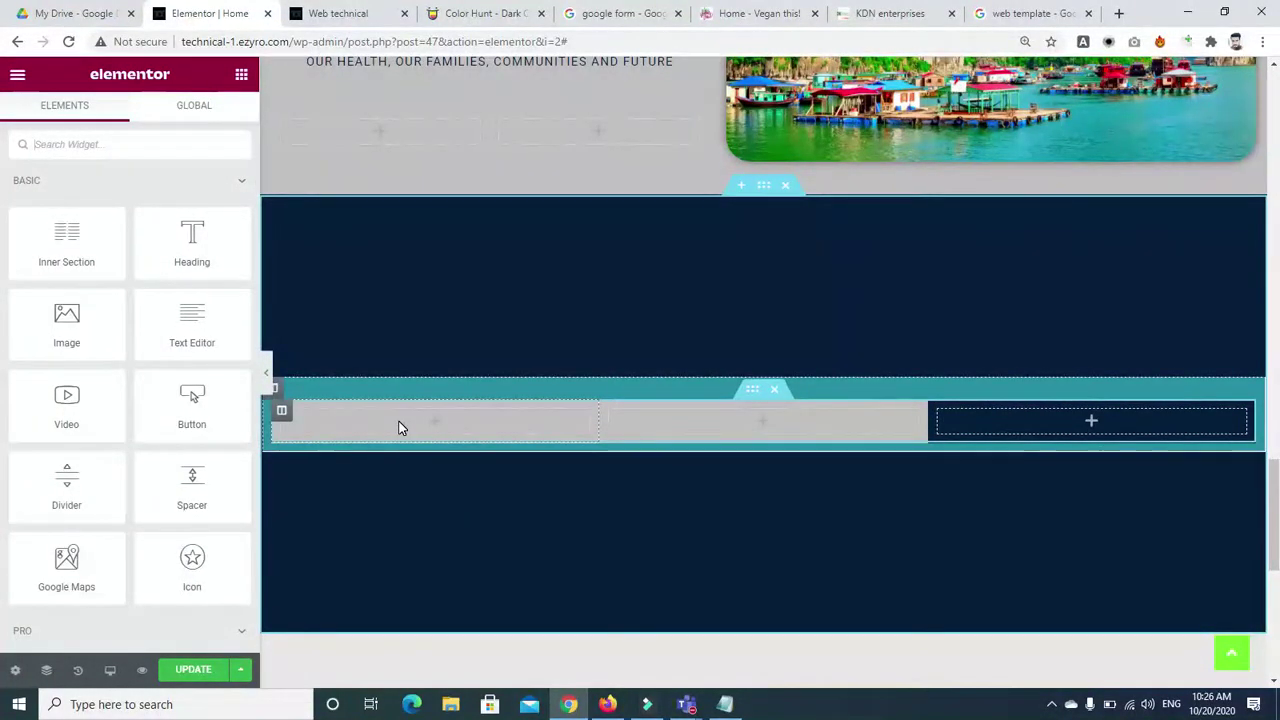
{"action": "left_click", "coordinate": [282, 411]}
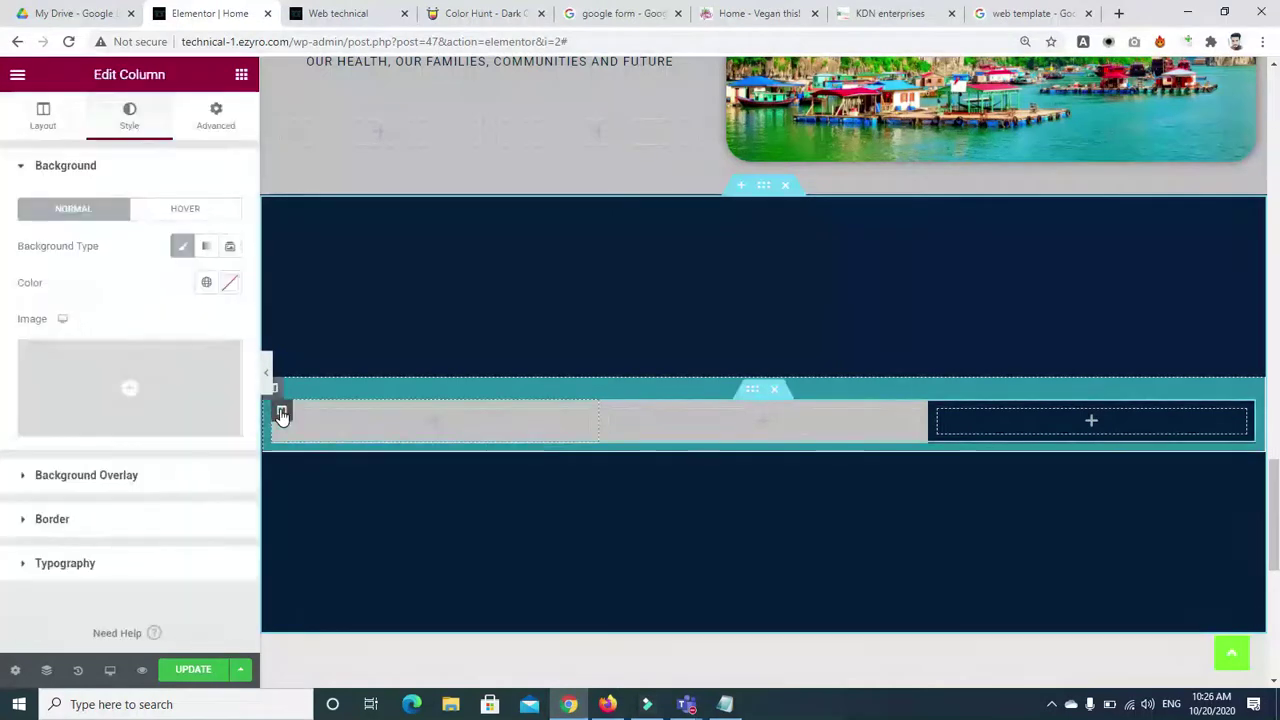
{"action": "left_click", "coordinate": [215, 112]}
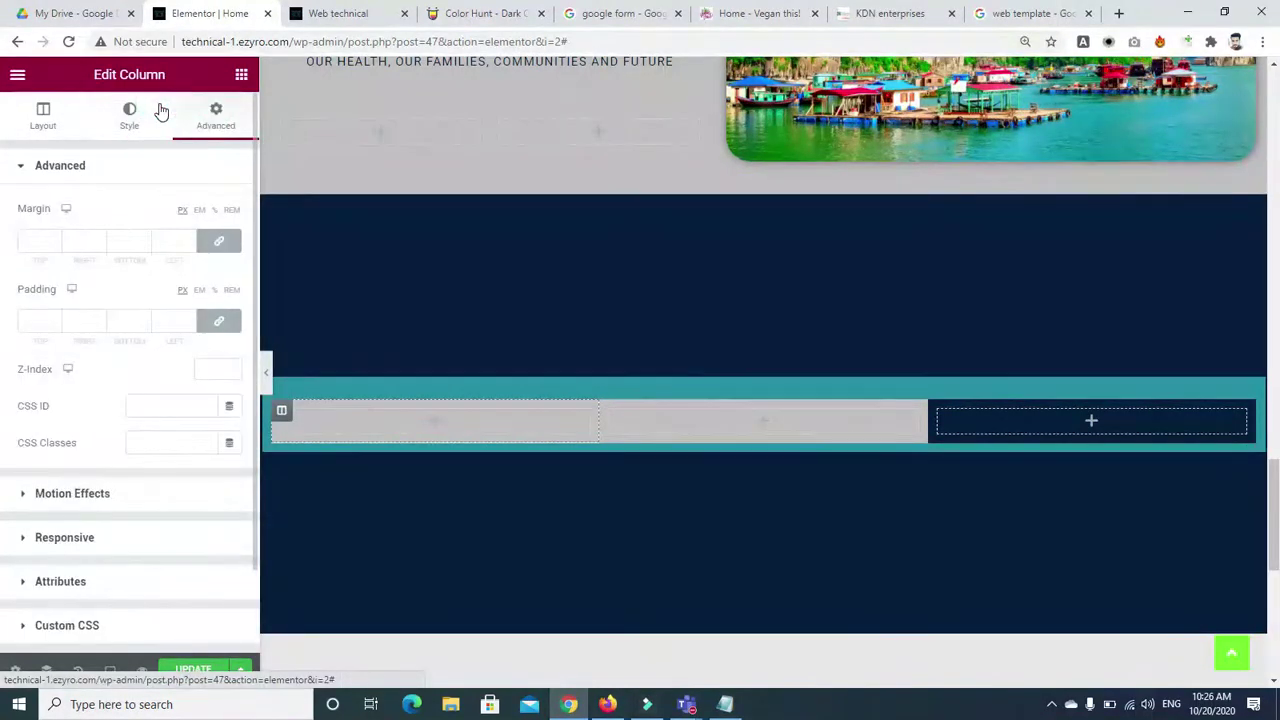
{"action": "left_click", "coordinate": [140, 112]}
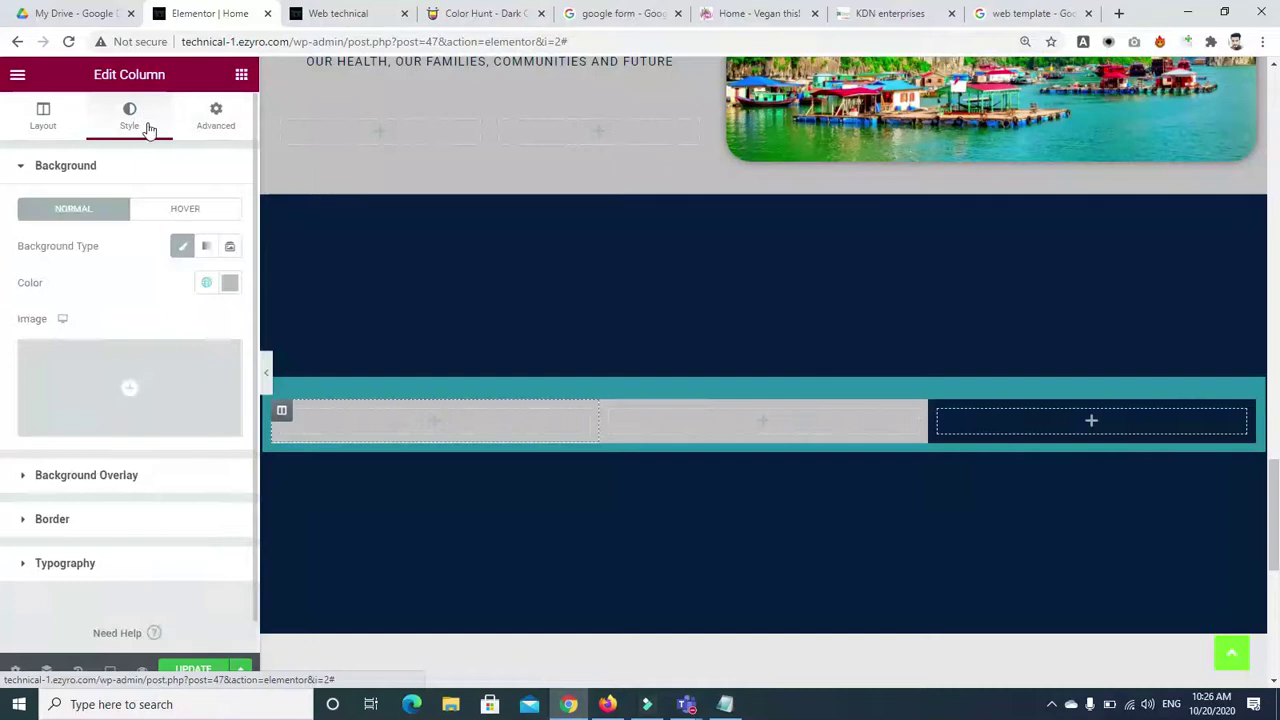
{"action": "left_click", "coordinate": [207, 283]}
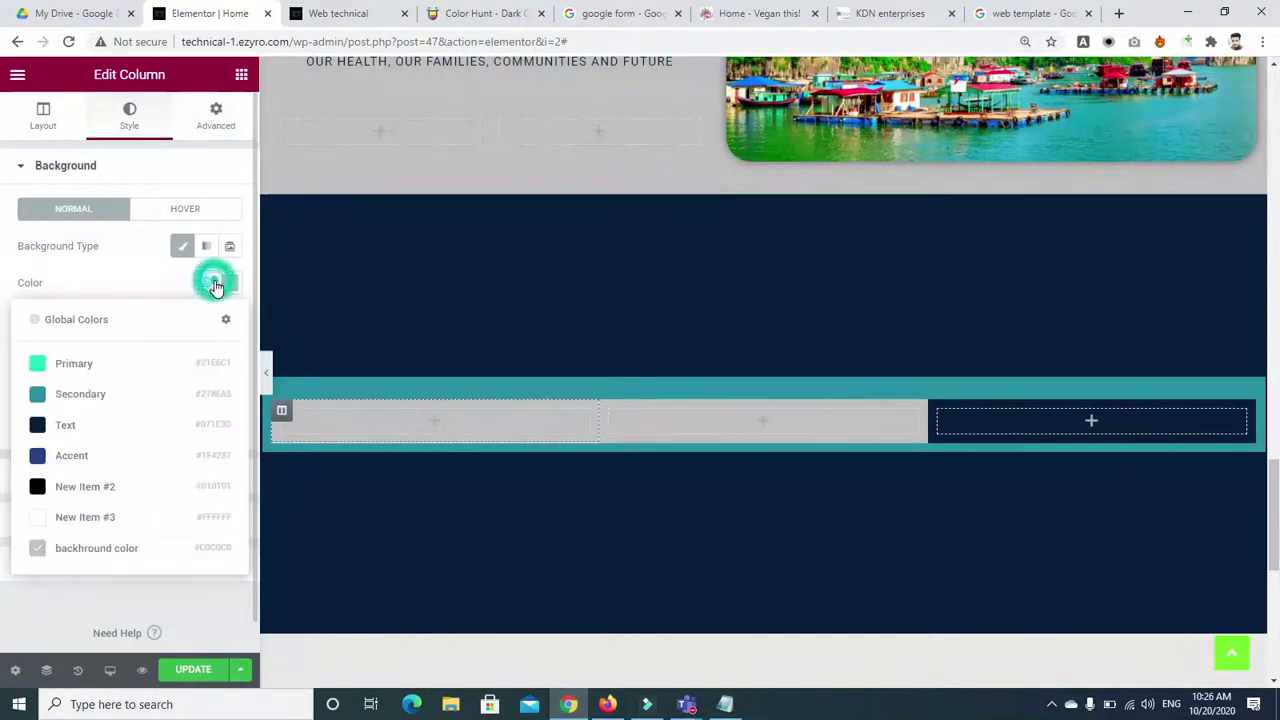
{"action": "left_click", "coordinate": [89, 426]}
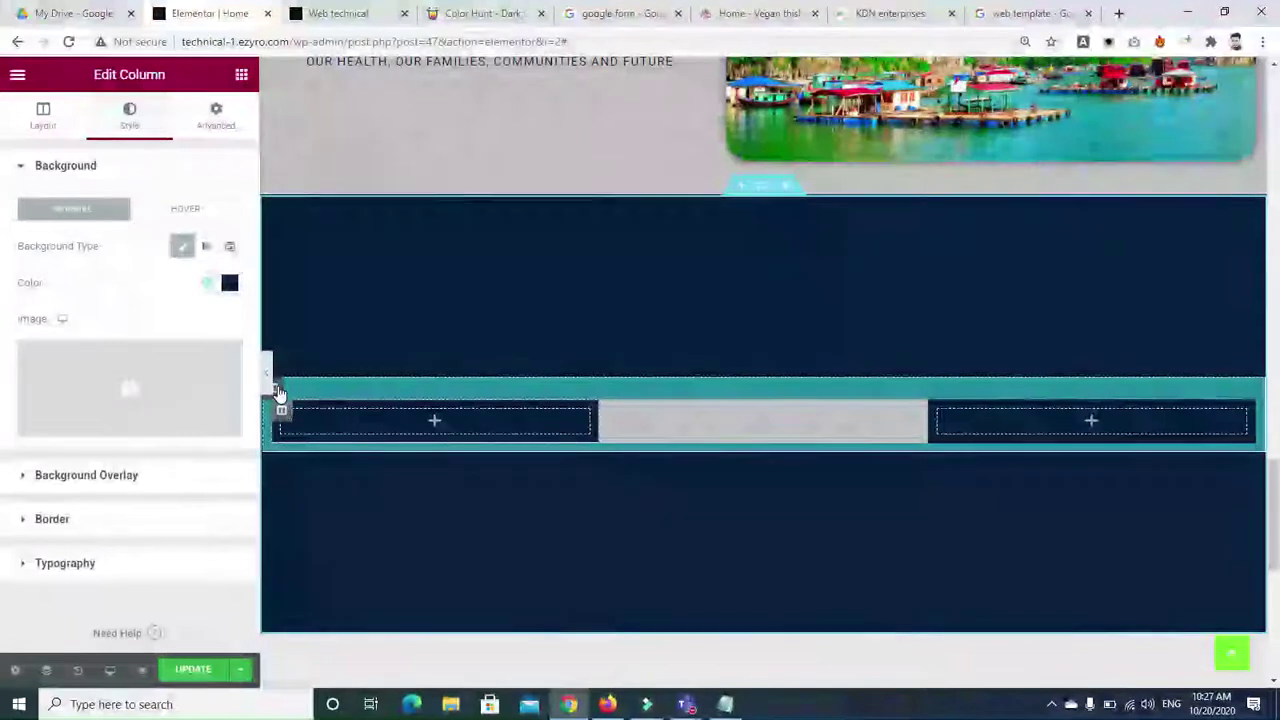
{"action": "left_click", "coordinate": [28, 112]}
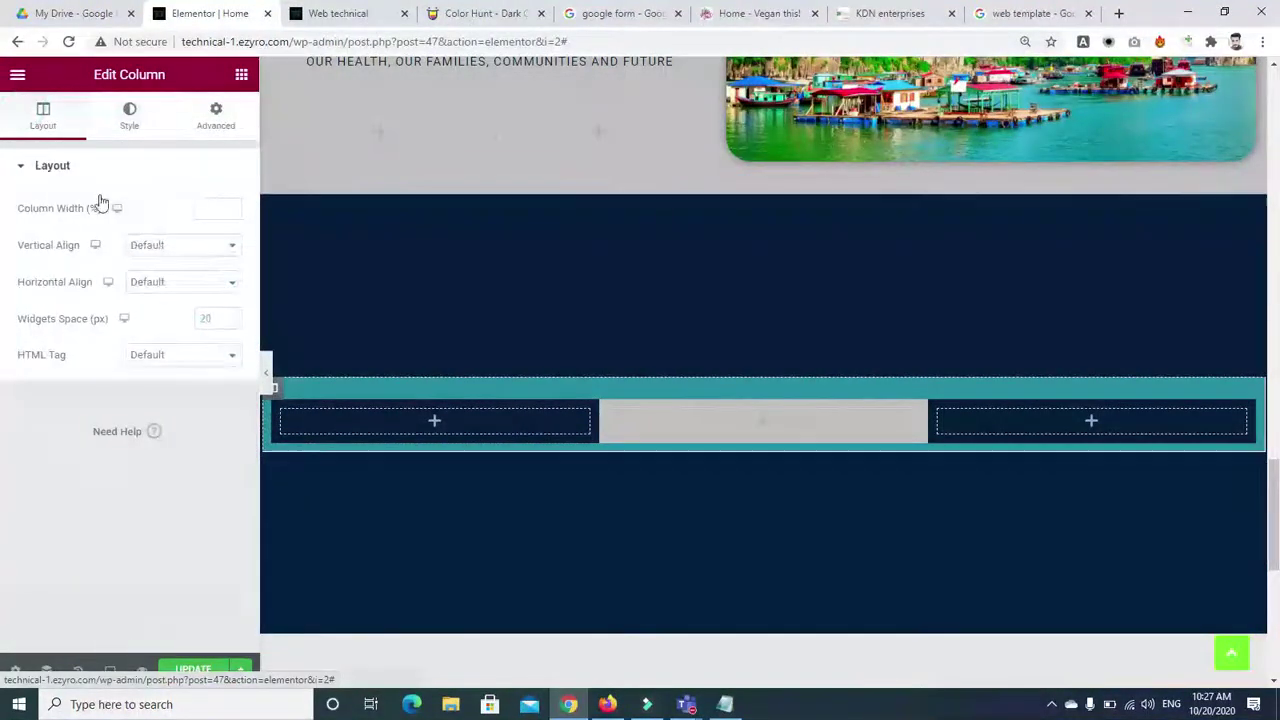
{"action": "left_click", "coordinate": [104, 111]}
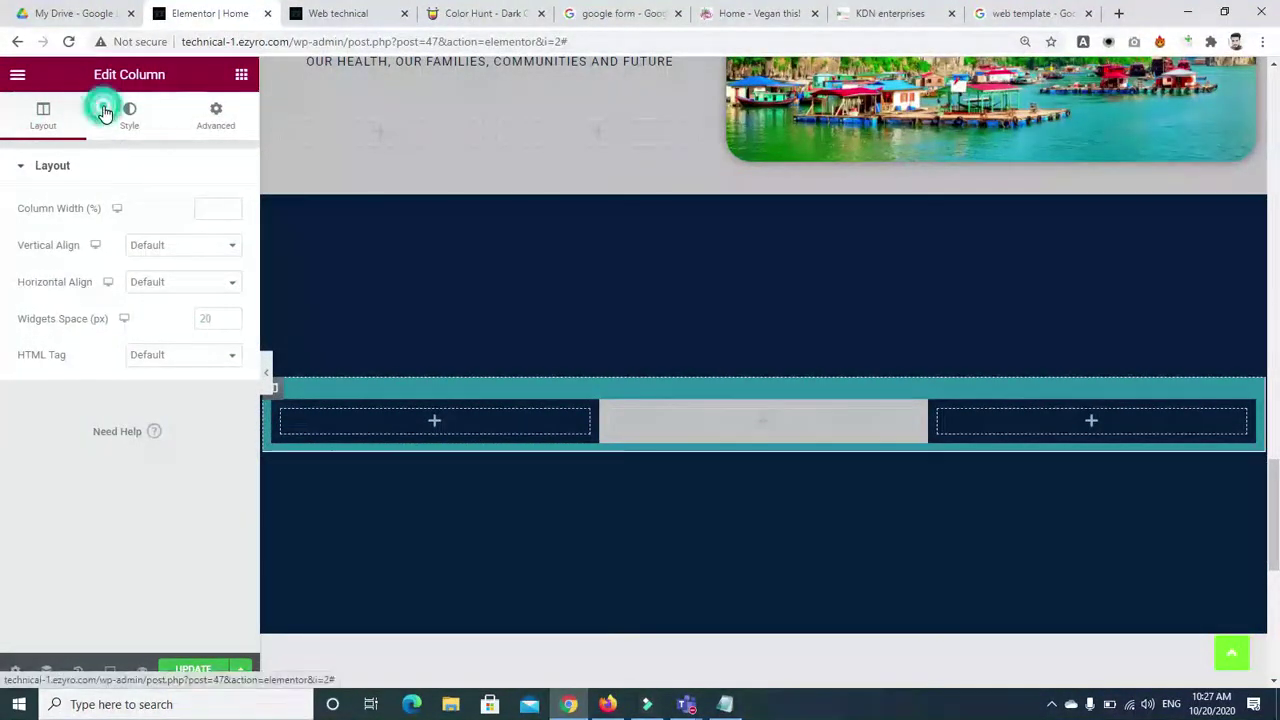
{"action": "left_click", "coordinate": [43, 109]}
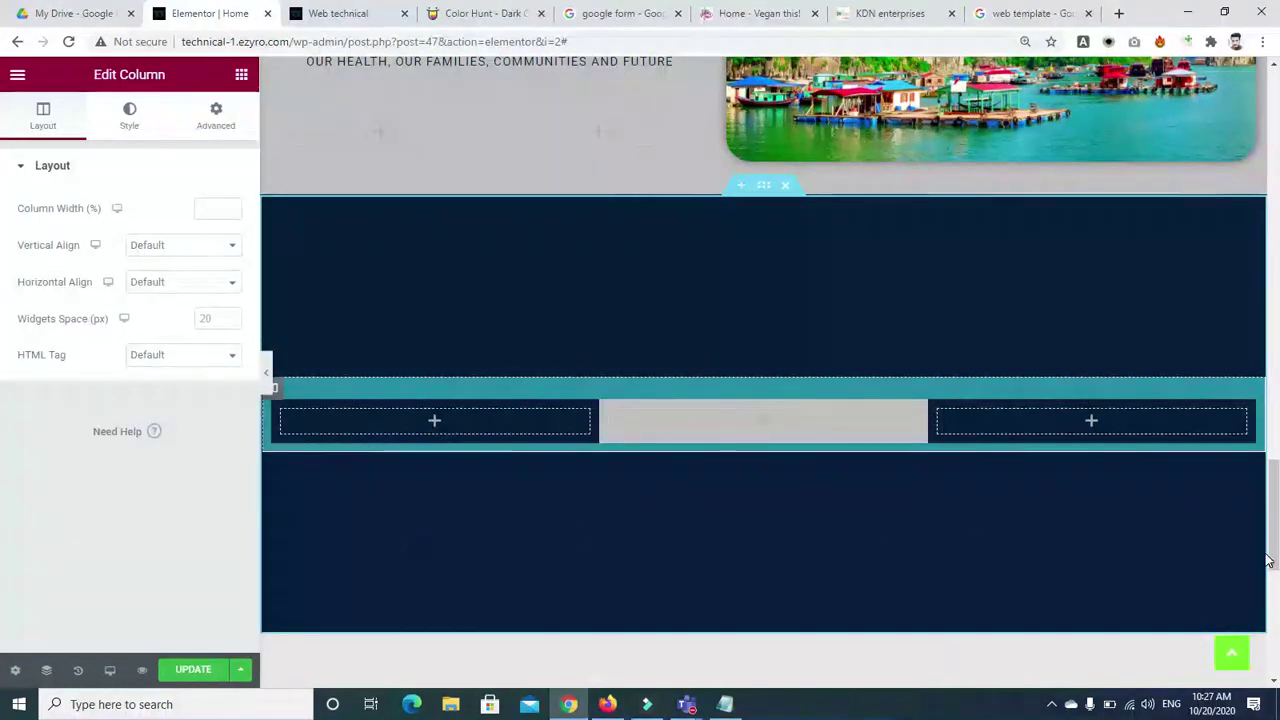
Step: Add a Button widget to each of the three inner columns in the teal column
{"action": "left_click", "coordinate": [241, 74]}
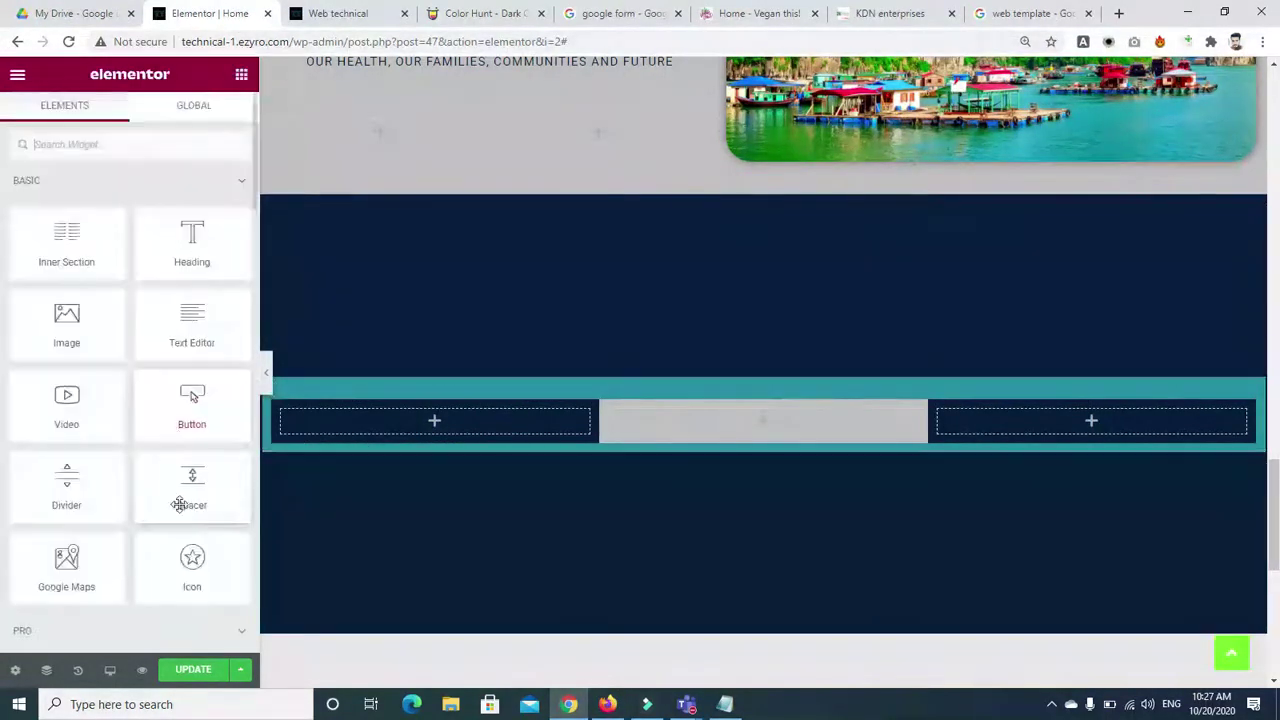
{"action": "left_click_drag", "start_coordinate": [193, 400], "coordinate": [466, 420]}
{"action": "left_click", "coordinate": [241, 74]}
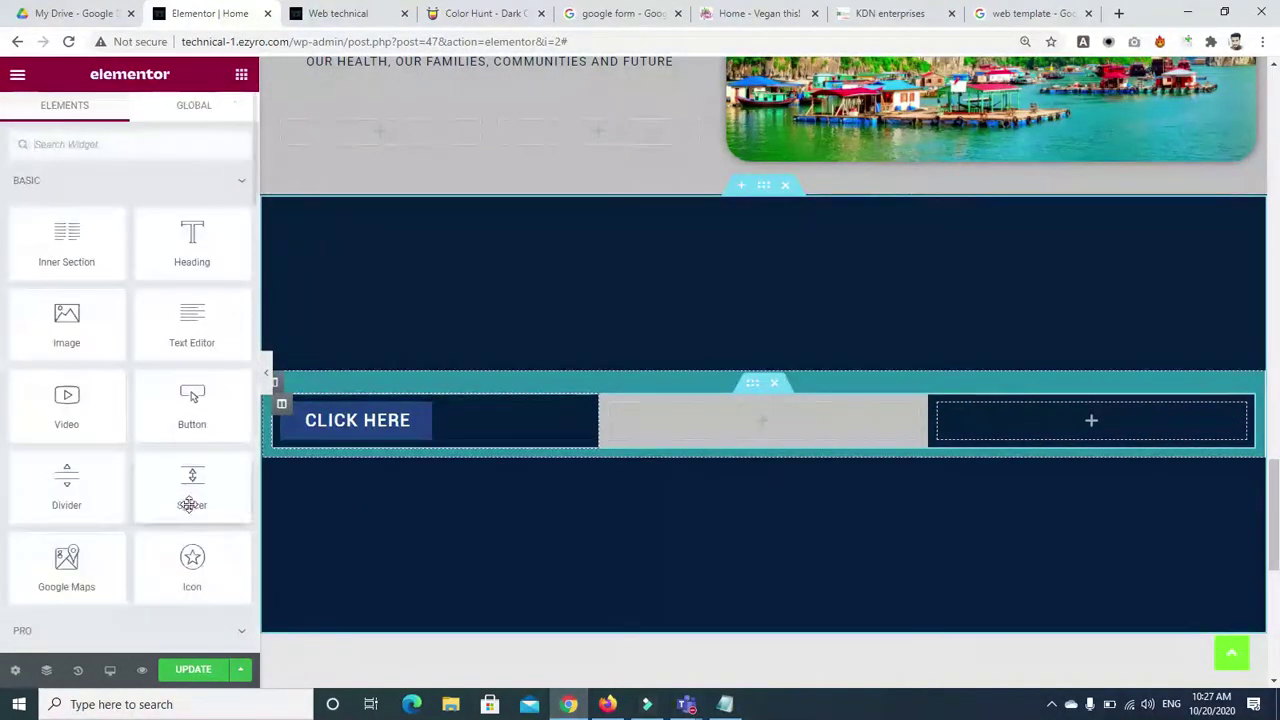
{"action": "left_click_drag", "start_coordinate": [191, 412], "coordinate": [762, 431]}
{"action": "left_click", "coordinate": [241, 74]}
{"action": "left_click_drag", "start_coordinate": [190, 412], "coordinate": [1034, 421]}
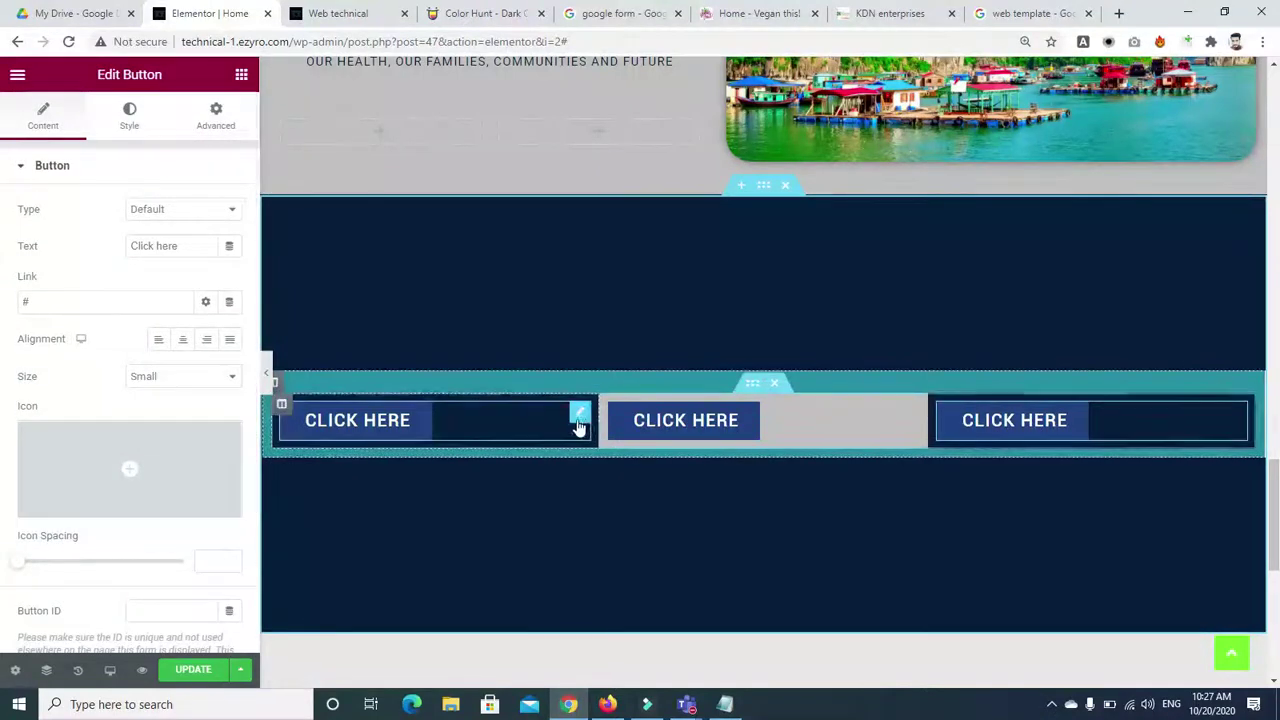
Step: Narrow the first and second inner columns so each fits closely around its button
{"action": "left_click_drag", "start_coordinate": [598, 420], "coordinate": [443, 432]}
{"action": "left_click_drag", "start_coordinate": [861, 437], "coordinate": [615, 456]}
{"action": "left_click", "coordinate": [614, 531]}
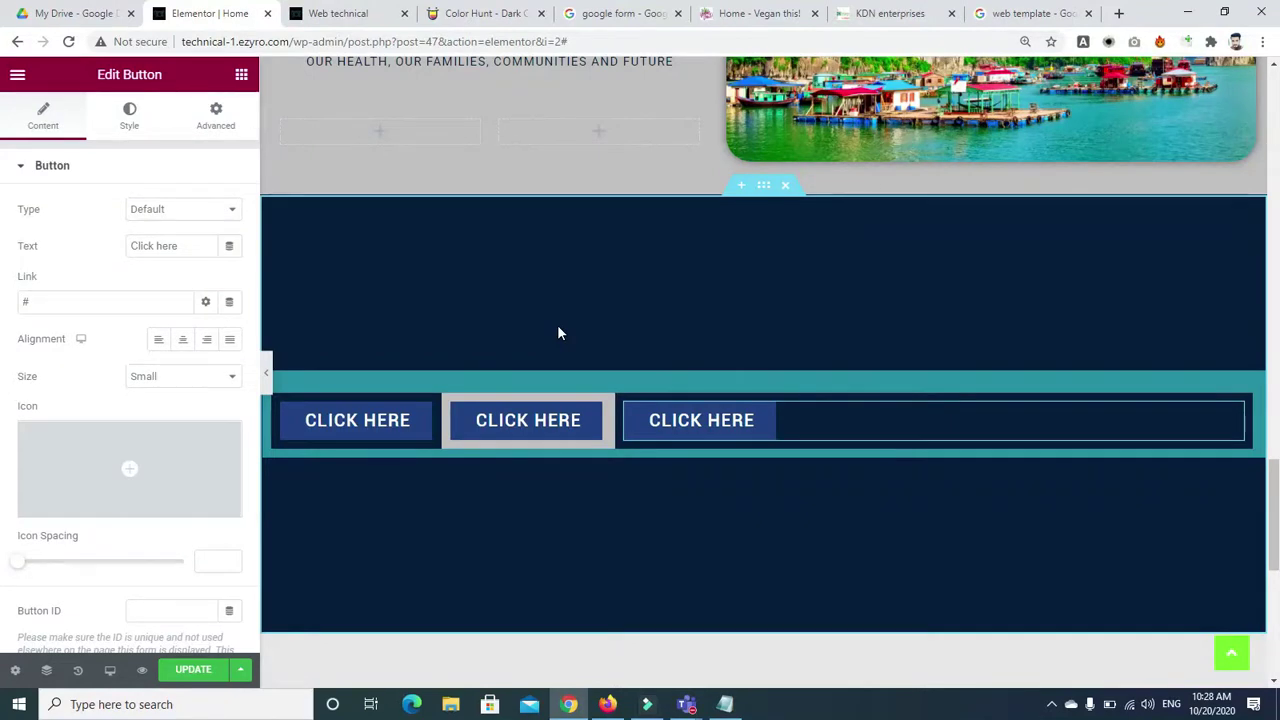
{"action": "left_click", "coordinate": [983, 420]}
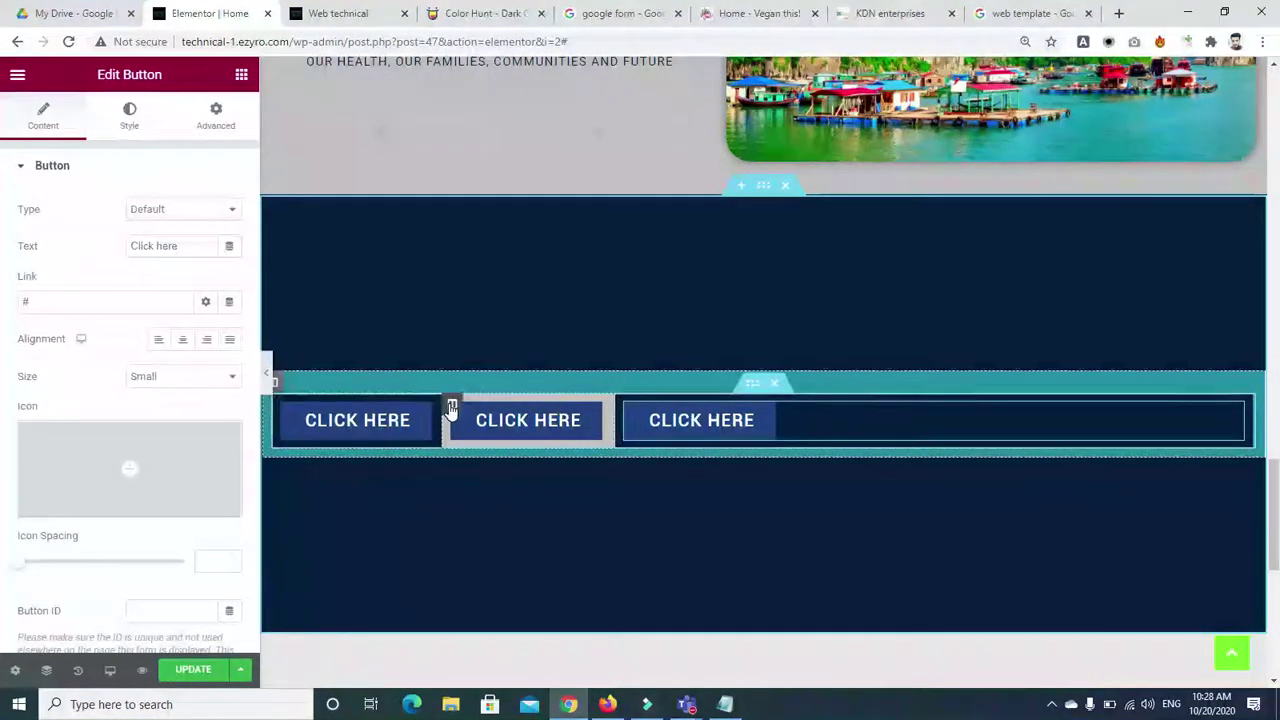
Step: Duplicate the grey button column and narrow the first three inner columns to fit closely around their buttons
{"action": "right_click", "coordinate": [451, 408]}
{"action": "left_click", "coordinate": [485, 449]}
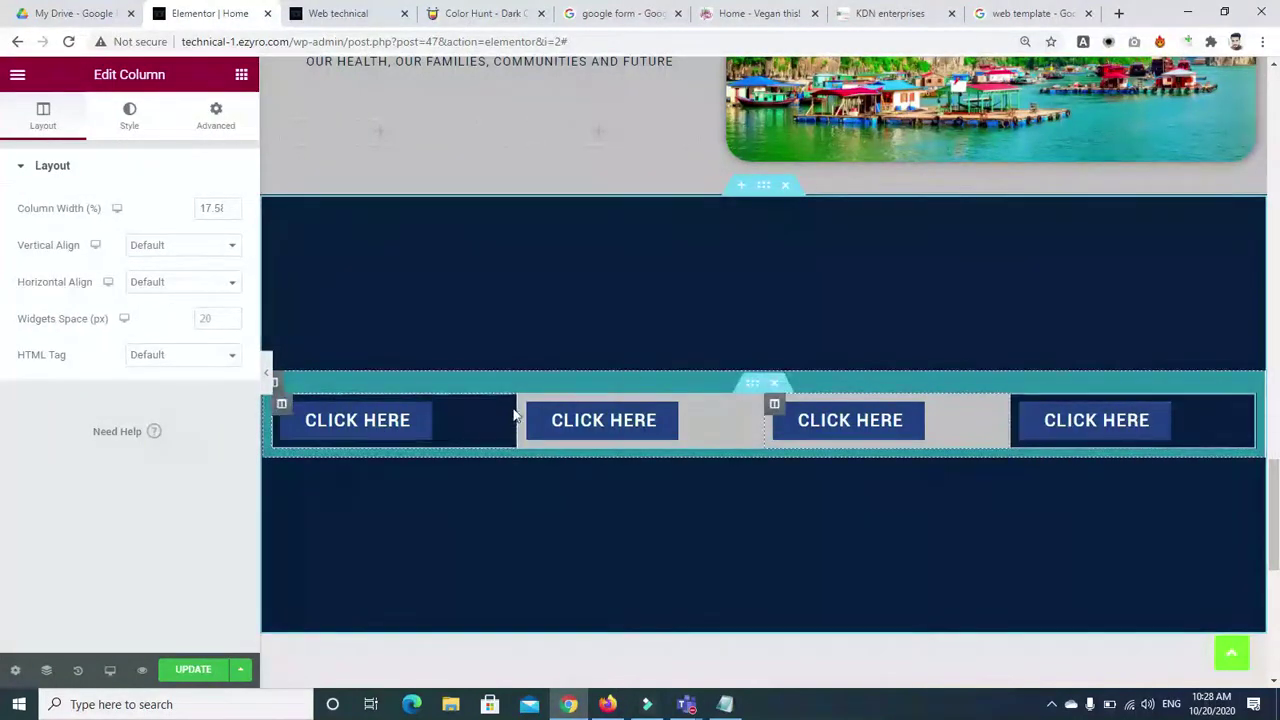
{"action": "left_click_drag", "start_coordinate": [514, 416], "coordinate": [449, 422]}
{"action": "left_click_drag", "start_coordinate": [762, 424], "coordinate": [620, 420]}
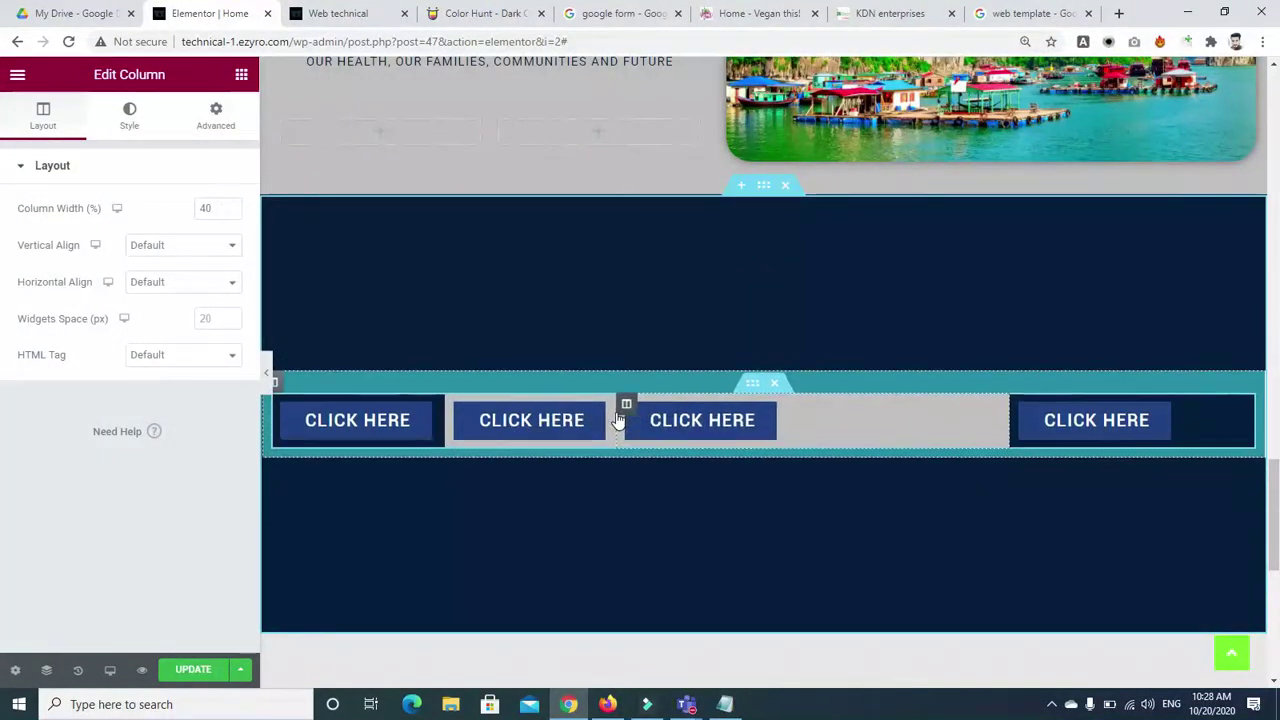
{"action": "left_click_drag", "start_coordinate": [1005, 420], "coordinate": [789, 421]}
{"action": "left_click", "coordinate": [559, 280]}
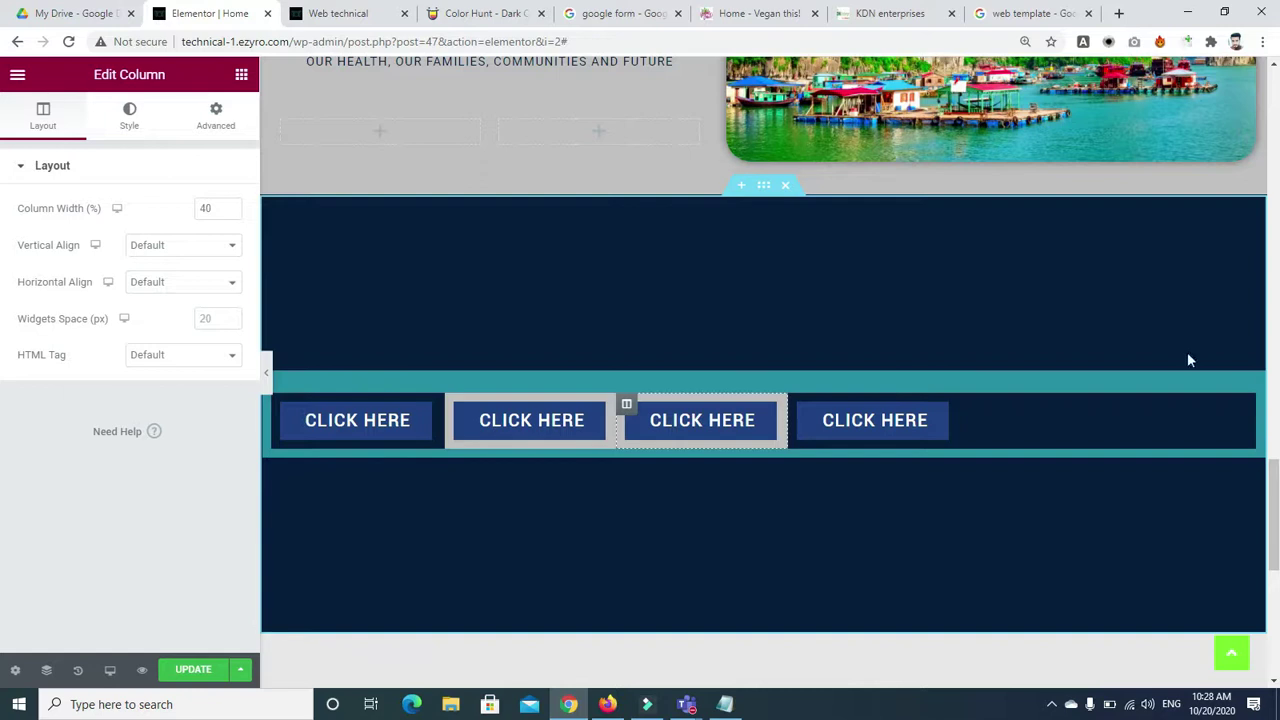
Step: Delete the first empty inner column below the vegan paragraph and add a Button widget to the remaining one
{"action": "scroll", "coordinate": [1189, 360], "scroll_direction": "up", "scroll_amount": 3}
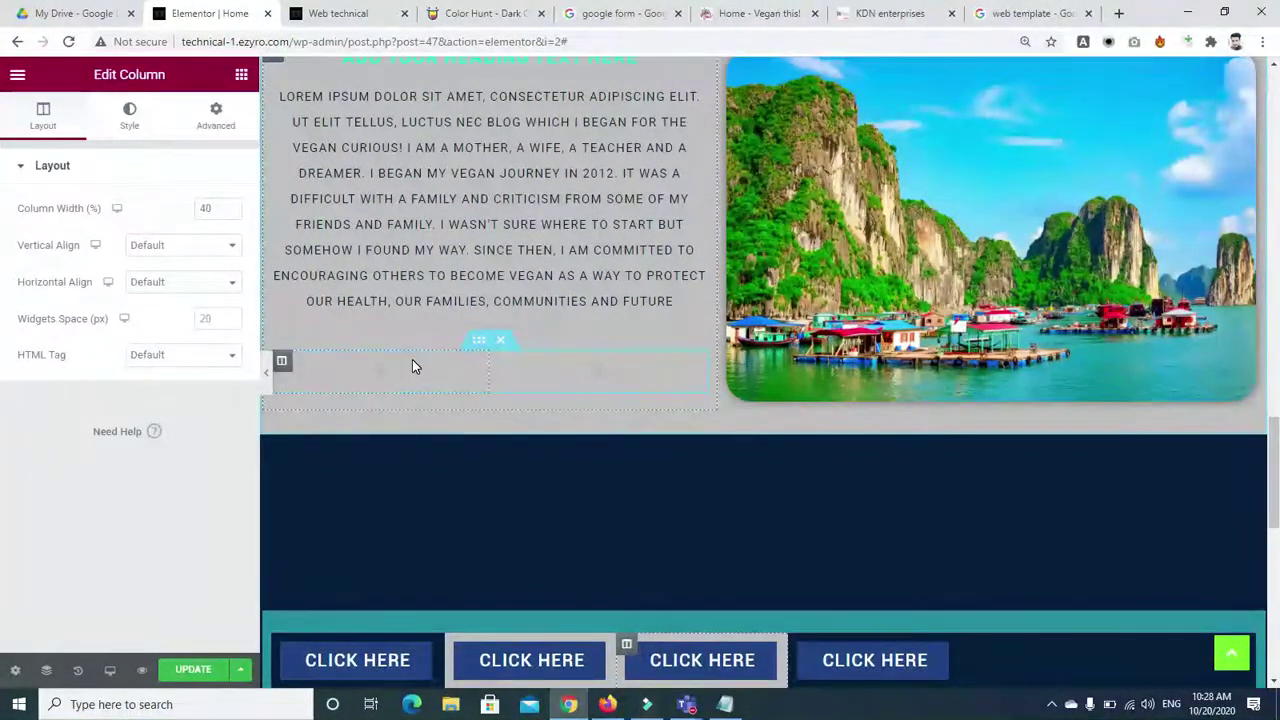
{"action": "right_click", "coordinate": [282, 366]}
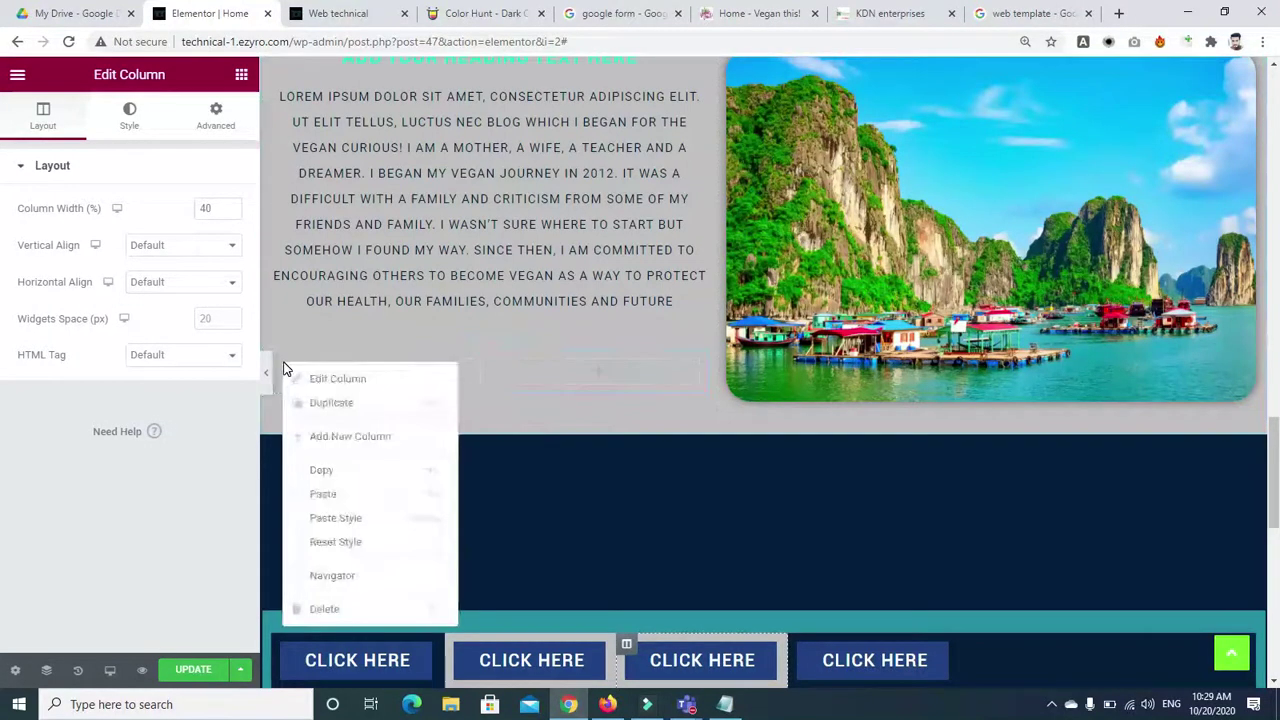
{"action": "left_click", "coordinate": [318, 609]}
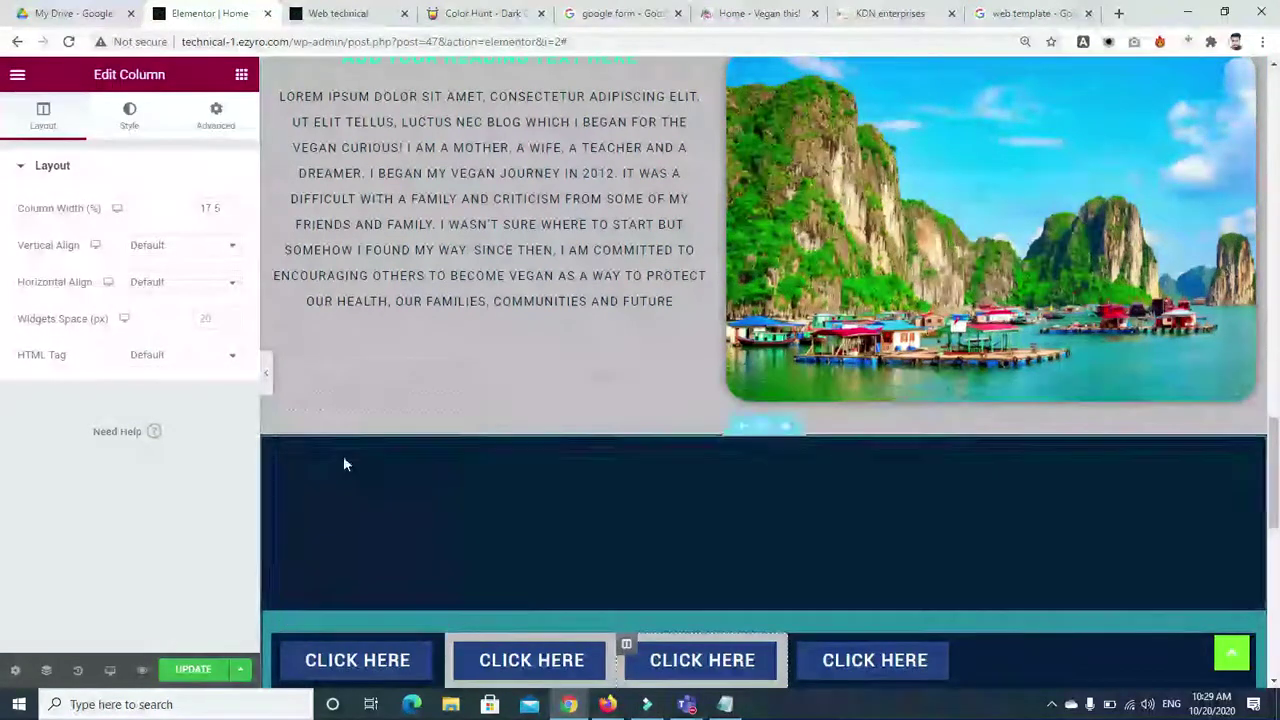
{"action": "left_click", "coordinate": [241, 77]}
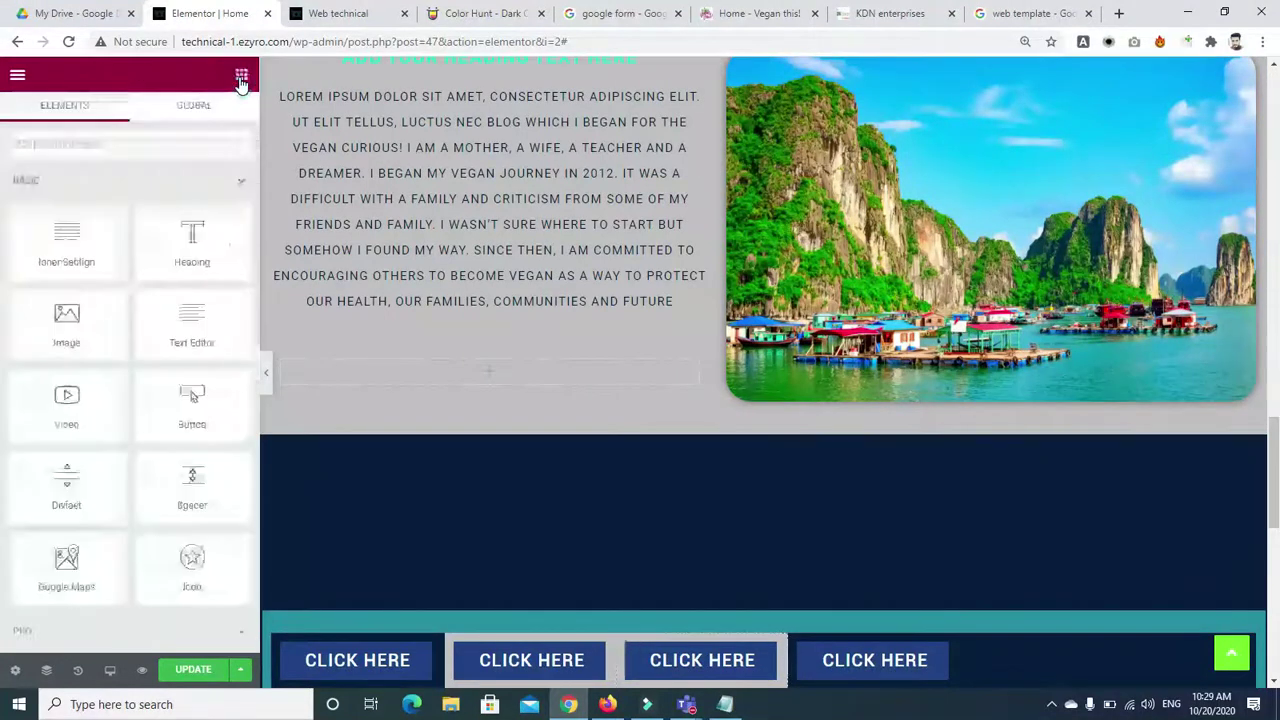
{"action": "left_click_drag", "start_coordinate": [191, 396], "coordinate": [464, 365]}
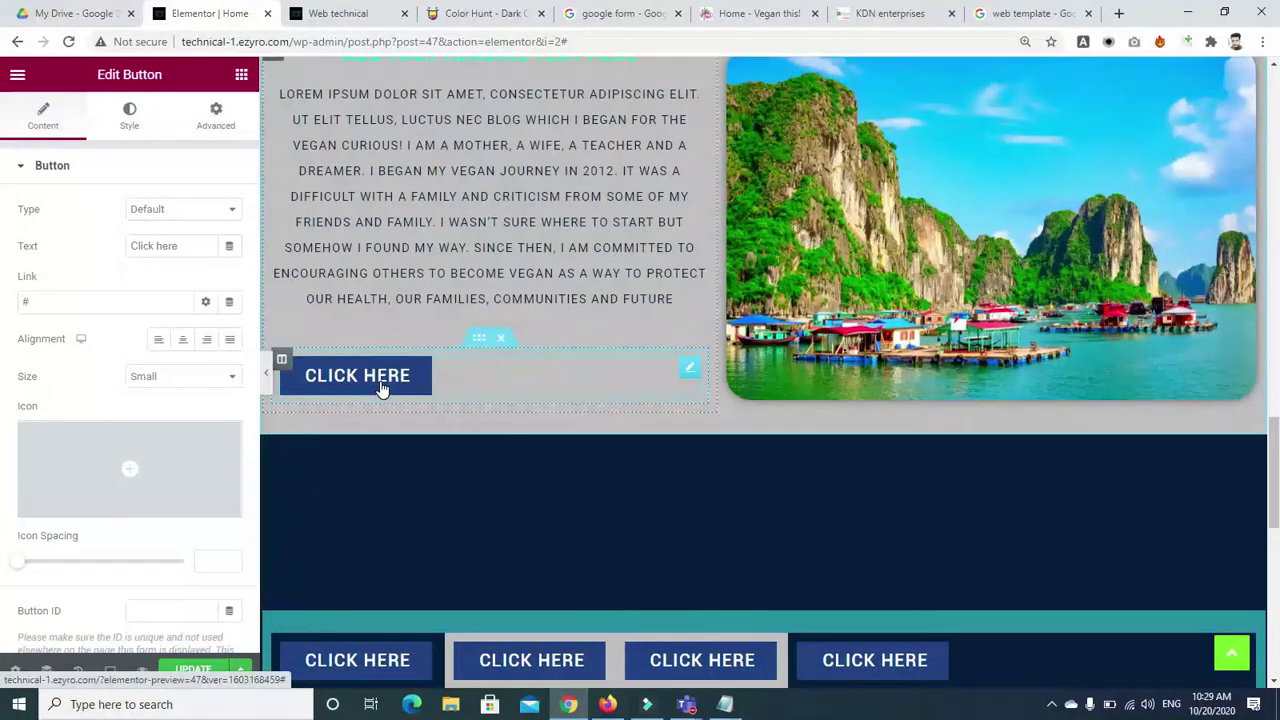
Step: Insert the Bell icon from the icon library into the button below the paragraph
{"action": "left_click", "coordinate": [114, 455]}
{"action": "left_click", "coordinate": [490, 350]}
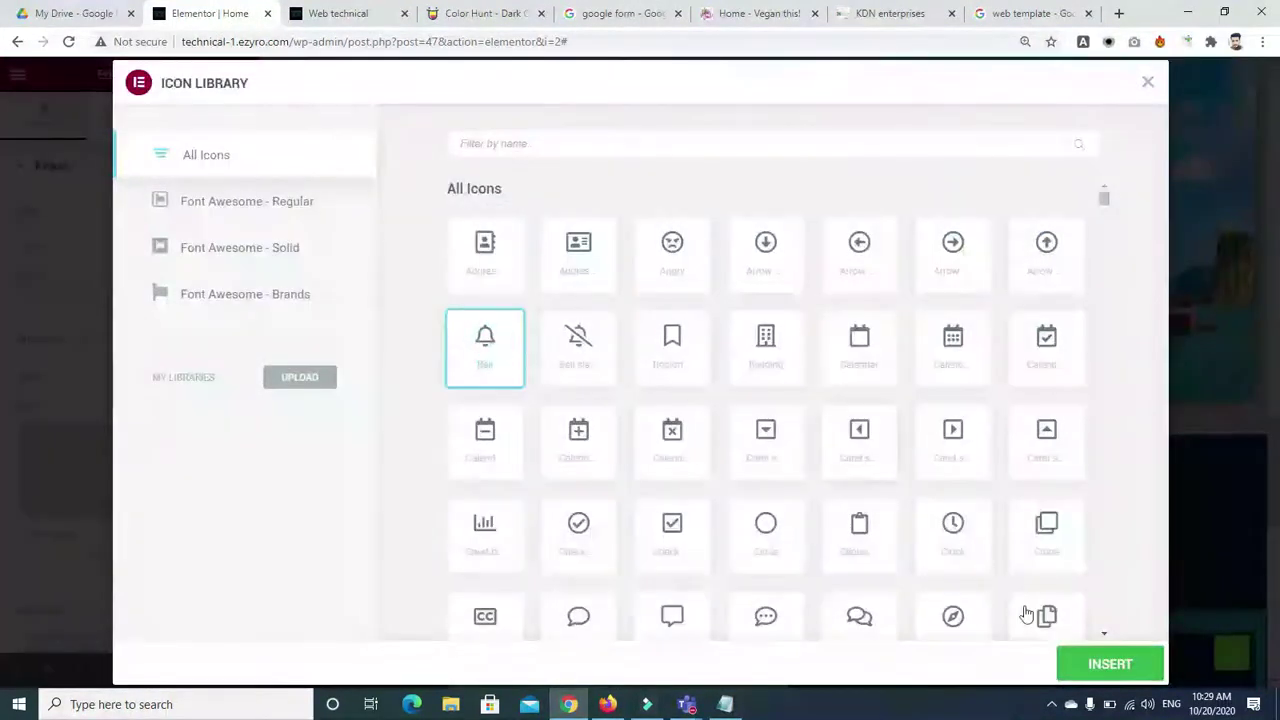
{"action": "left_click", "coordinate": [1094, 663]}
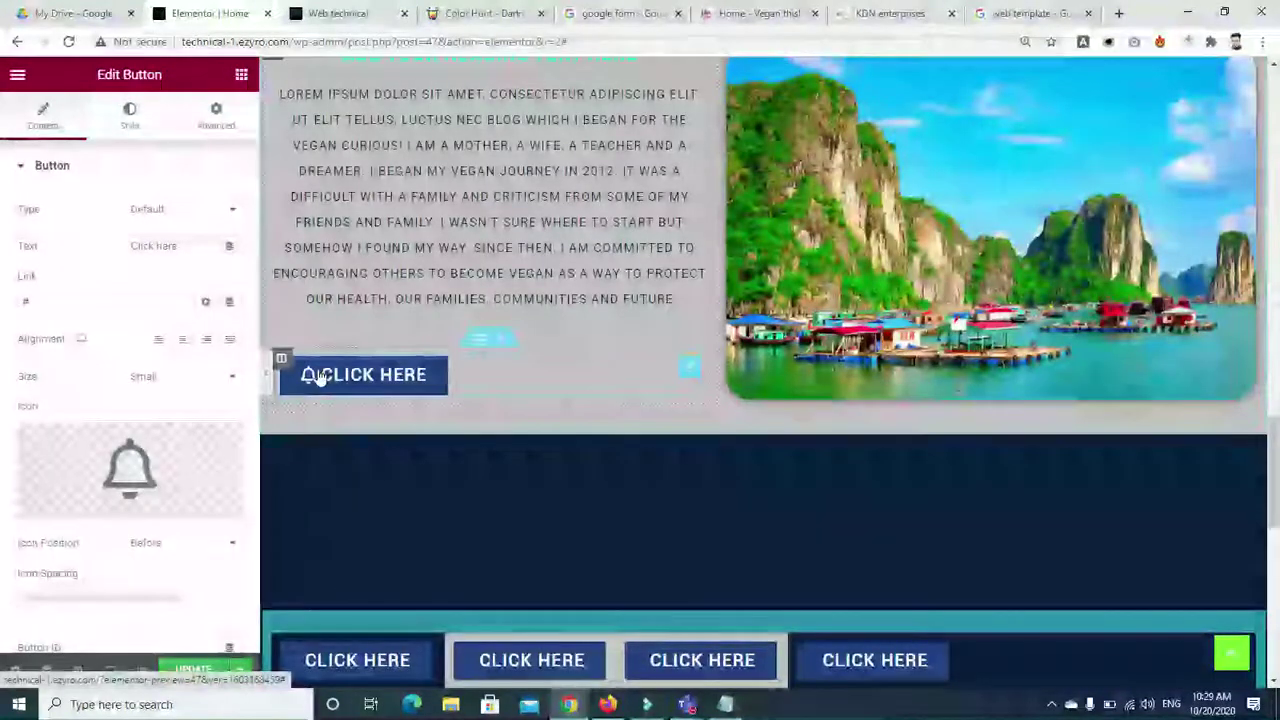
Step: Duplicate the bell button's column twice to make a row of three buttons below the paragraph
{"action": "right_click", "coordinate": [315, 379]}
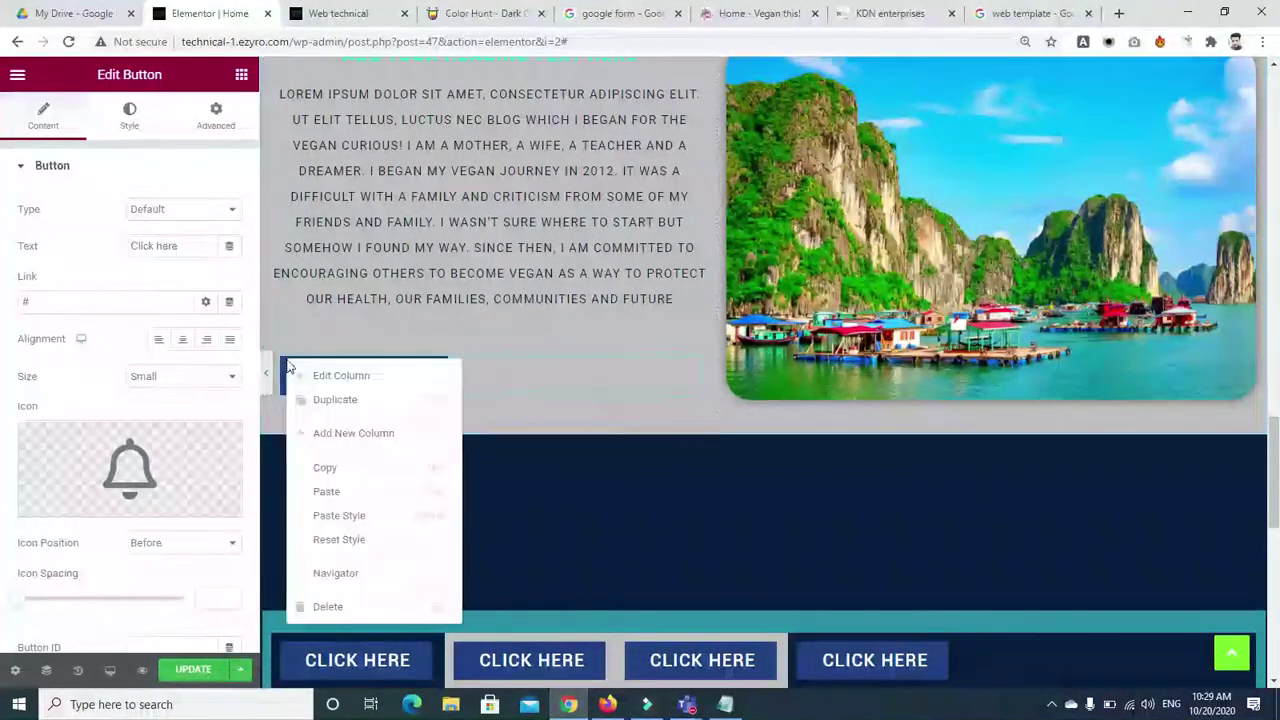
{"action": "left_click", "coordinate": [312, 399]}
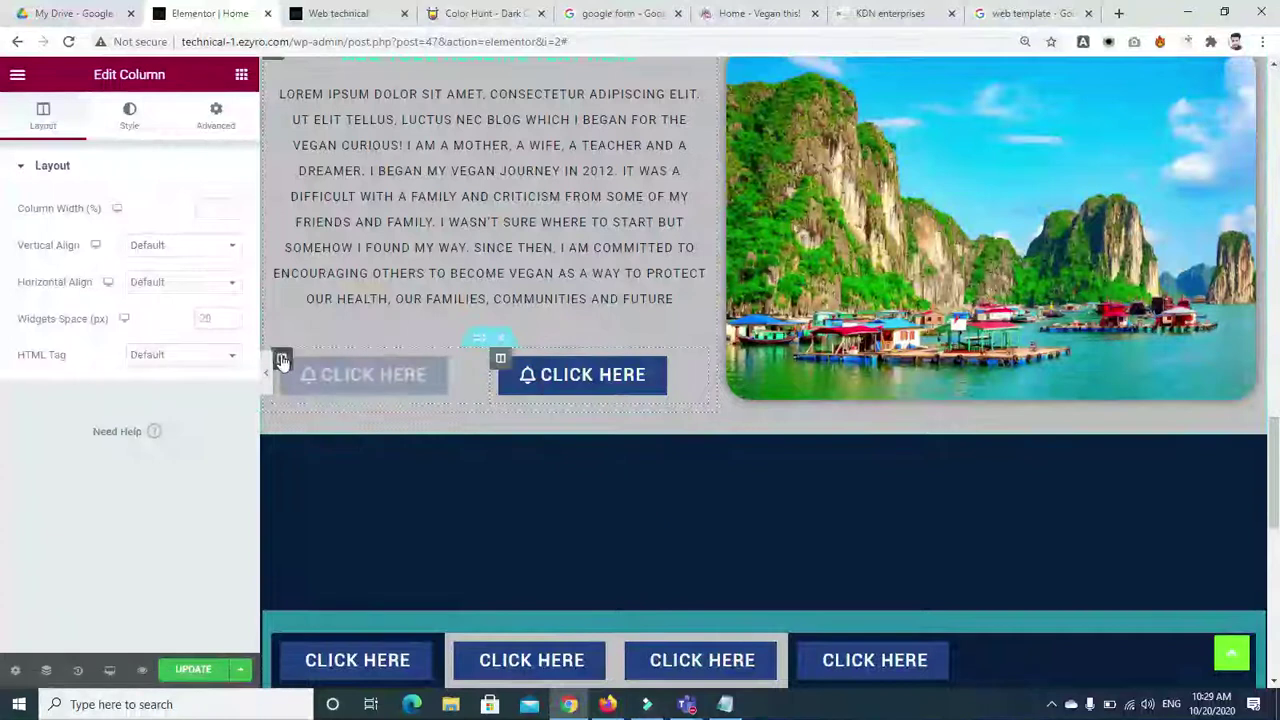
{"action": "right_click", "coordinate": [285, 360]}
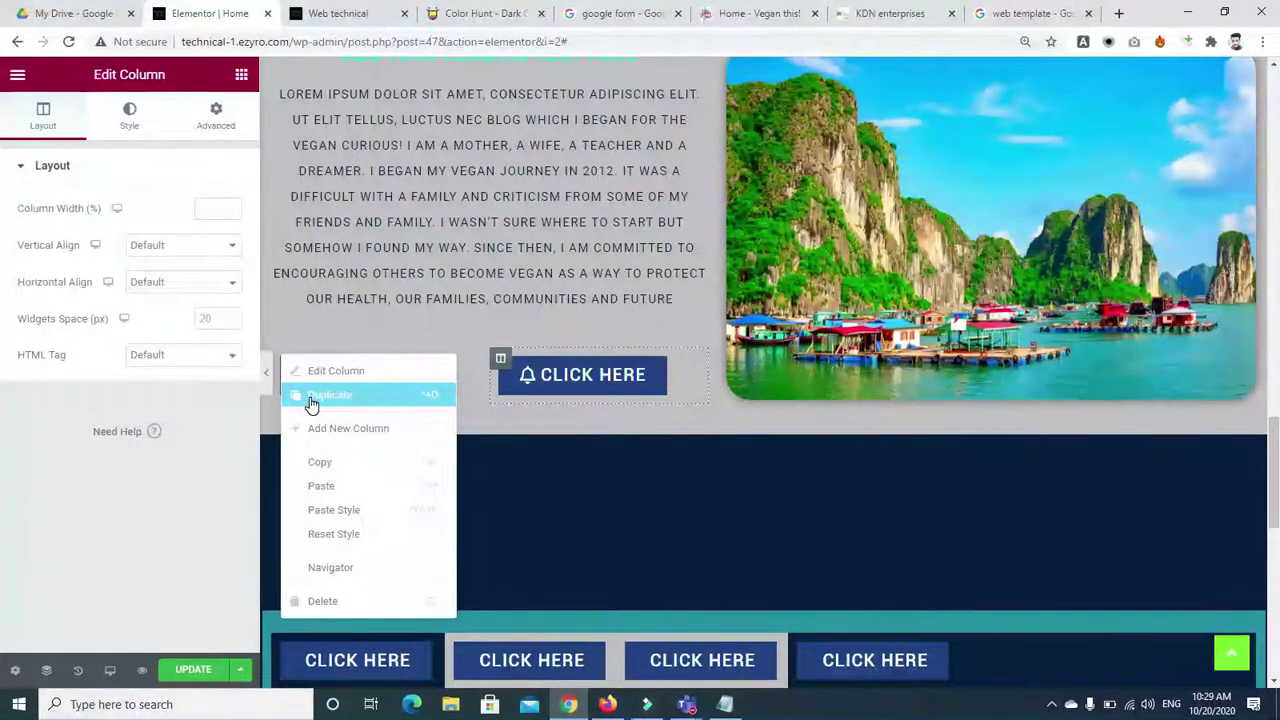
{"action": "left_click", "coordinate": [312, 400]}
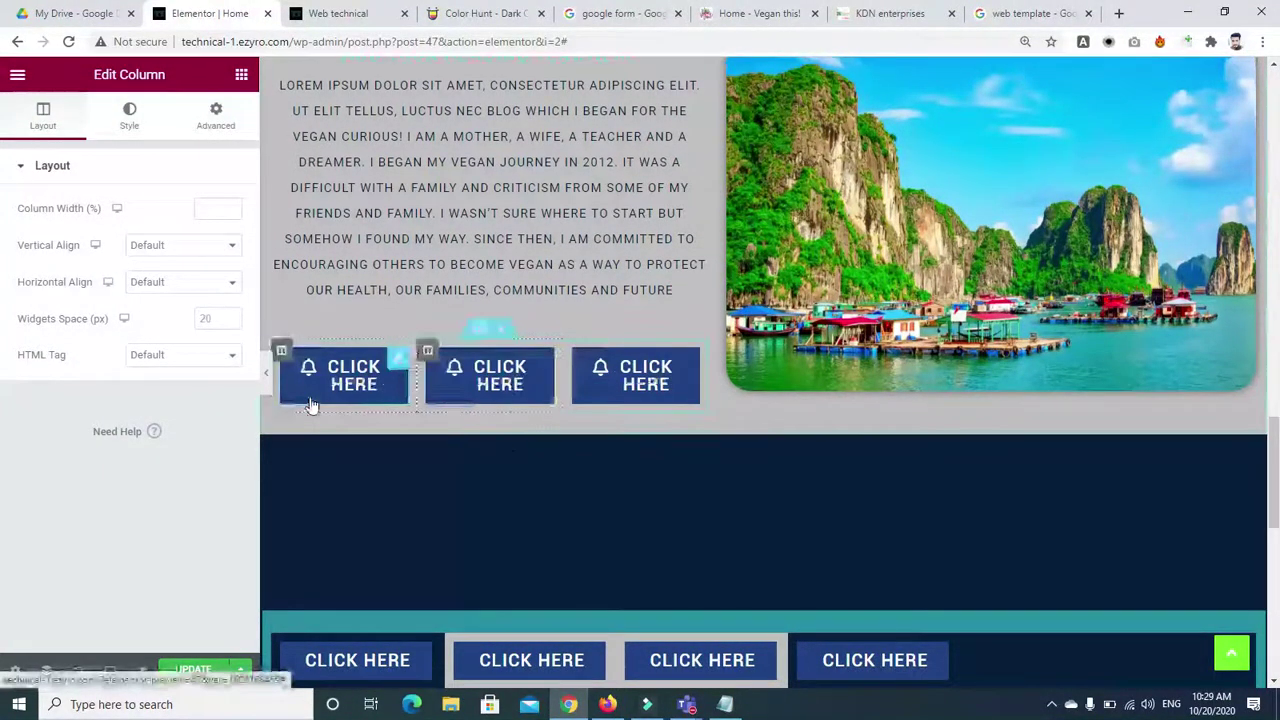
Step: Shorten the middle bell button's text to "Click"
{"action": "left_click", "coordinate": [496, 387]}
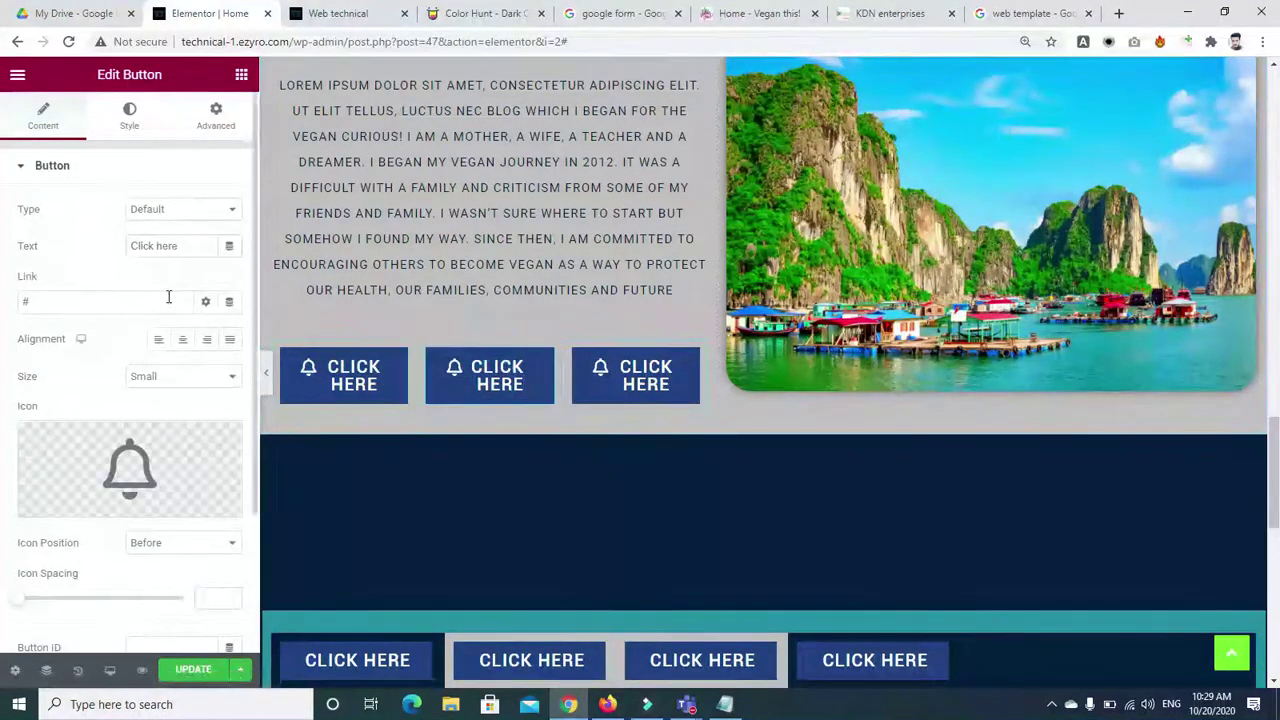
{"action": "left_click", "coordinate": [187, 246]}
{"action": "key", "text": "BackSpace"}
{"action": "key", "text": "BackSpace"}
{"action": "key", "text": "BackSpace"}
{"action": "key", "text": "BackSpace"}
{"action": "key", "text": "BackSpace"}
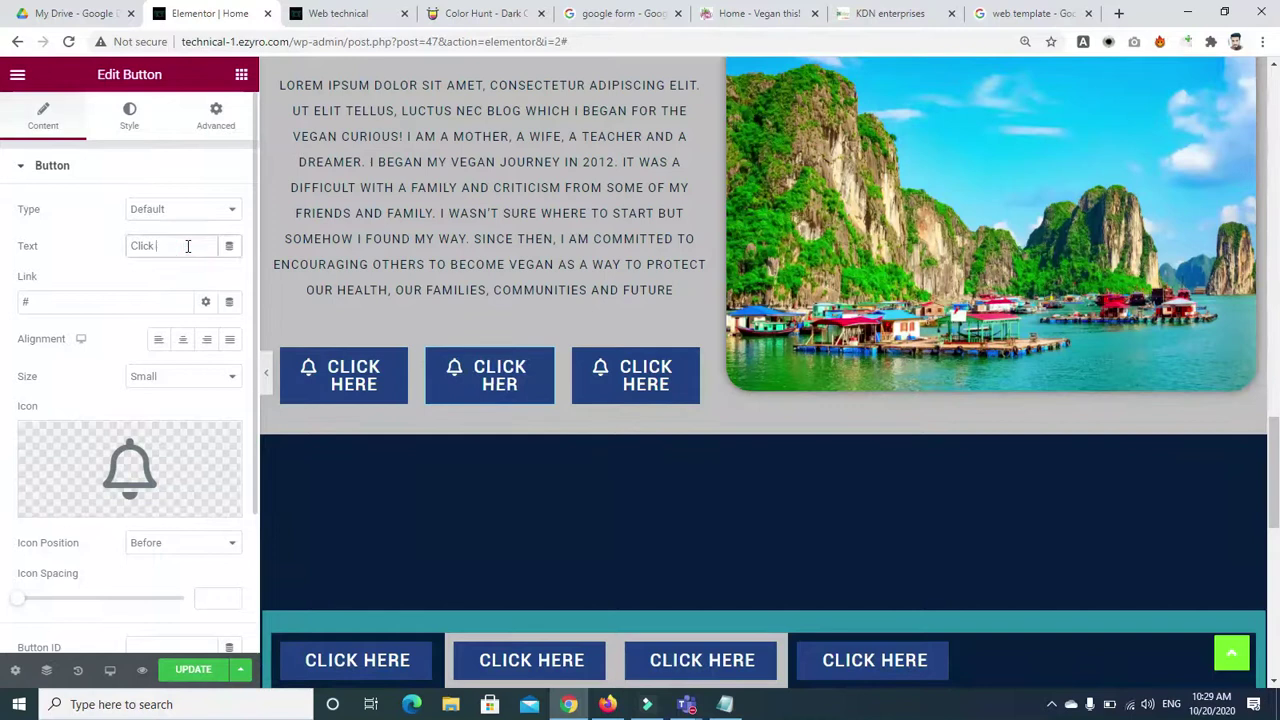
Step: Shorten the first bell button's text to "Click"
{"action": "left_click", "coordinate": [356, 388]}
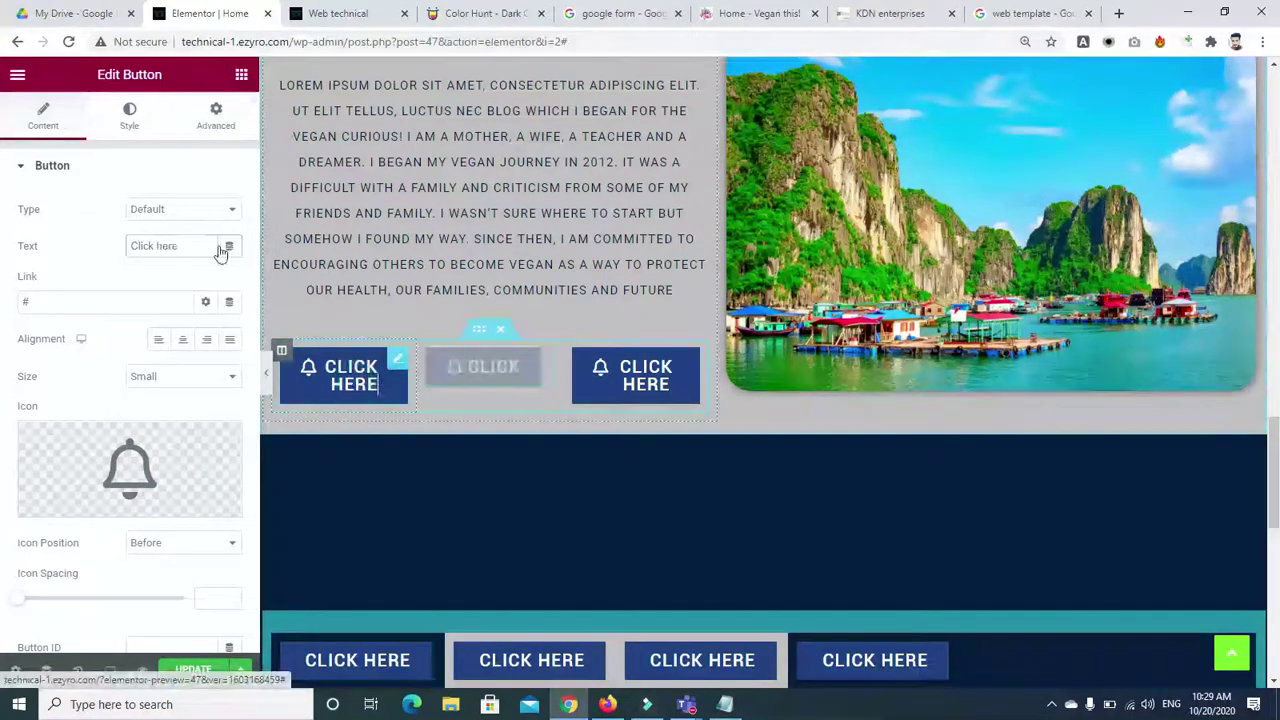
{"action": "left_click", "coordinate": [198, 249]}
{"action": "key", "text": "BackSpace"}
{"action": "key", "text": "BackSpace"}
{"action": "key", "text": "BackSpace"}
{"action": "key", "text": "BackSpace"}
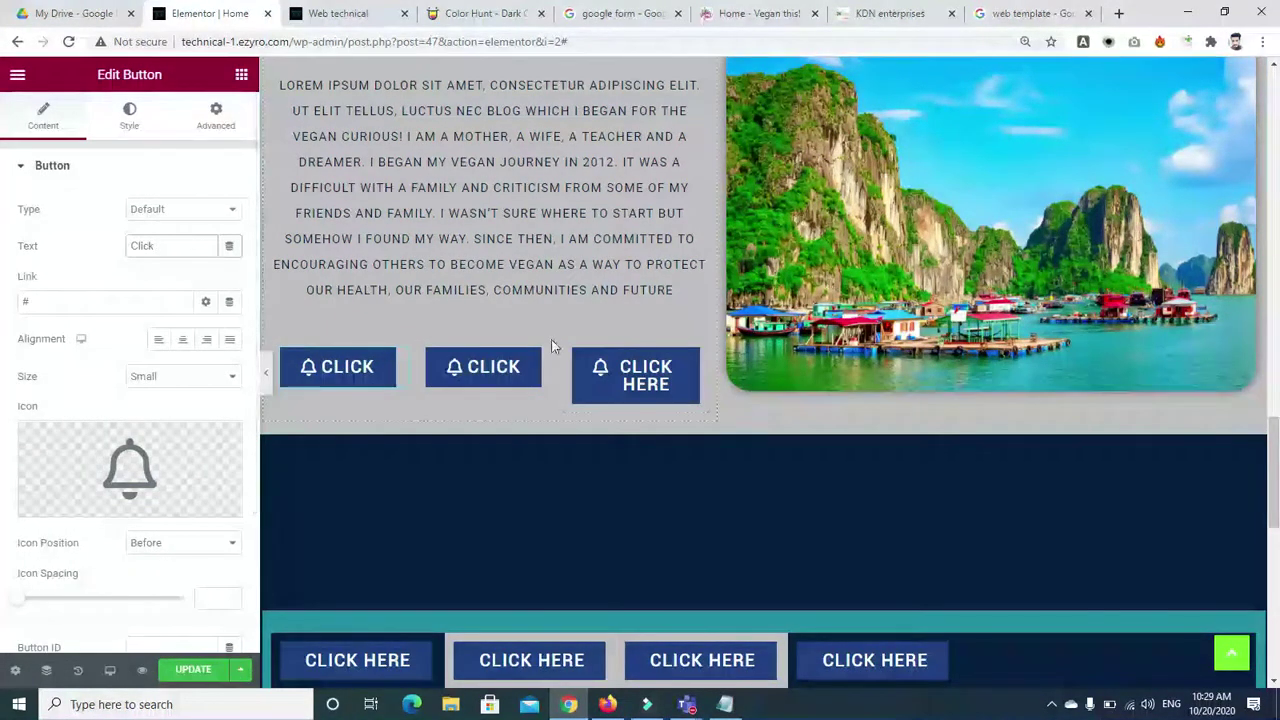
Step: Shorten the third bell button's text to "Click"
{"action": "left_click", "coordinate": [641, 378]}
{"action": "key", "text": "BackSpace"}
{"action": "key", "text": "BackSpace"}
{"action": "key", "text": "BackSpace"}
{"action": "key", "text": "BackSpace"}
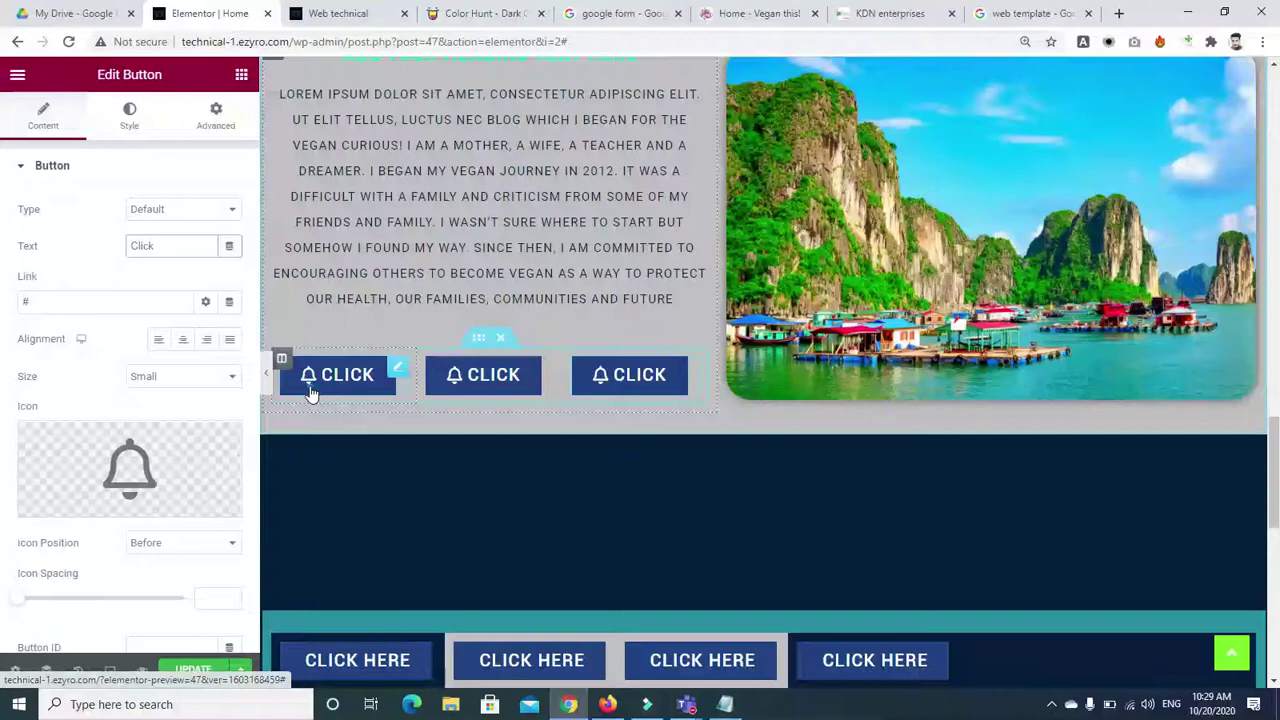
Step: Replace the first button's bell icon with the bookmark icon from the icon library
{"action": "left_click", "coordinate": [74, 505]}
{"action": "left_click", "coordinate": [676, 368]}
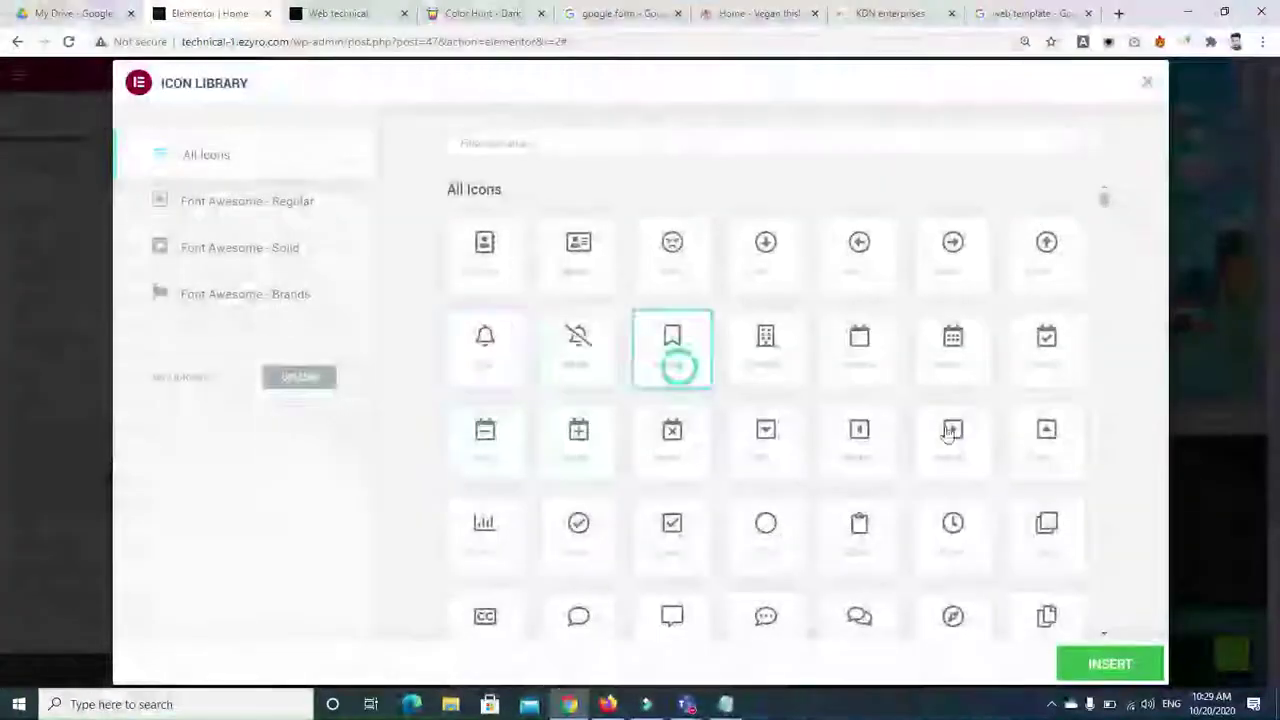
{"action": "left_click", "coordinate": [1110, 664]}
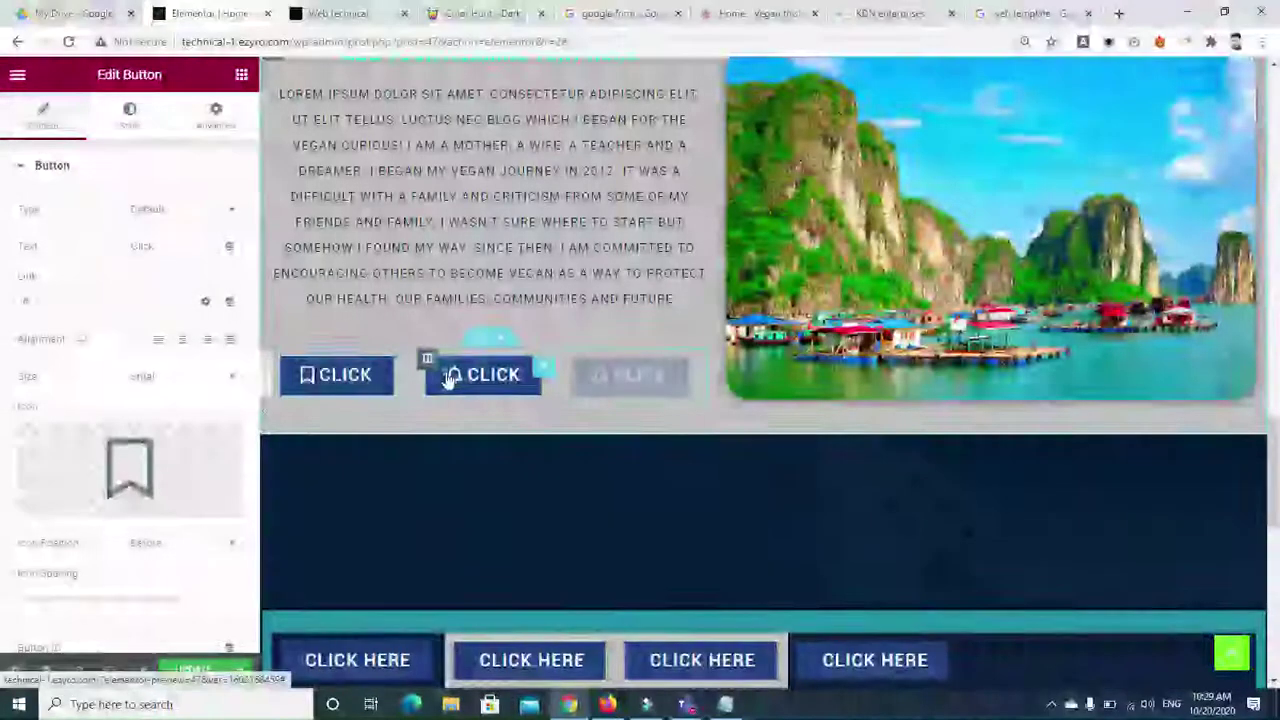
Step: Replace the middle button's bell icon with the calendar icon containing a cross
{"action": "left_click", "coordinate": [452, 390]}
{"action": "left_click", "coordinate": [74, 505]}
{"action": "left_click", "coordinate": [670, 432]}
{"action": "left_click", "coordinate": [1090, 665]}
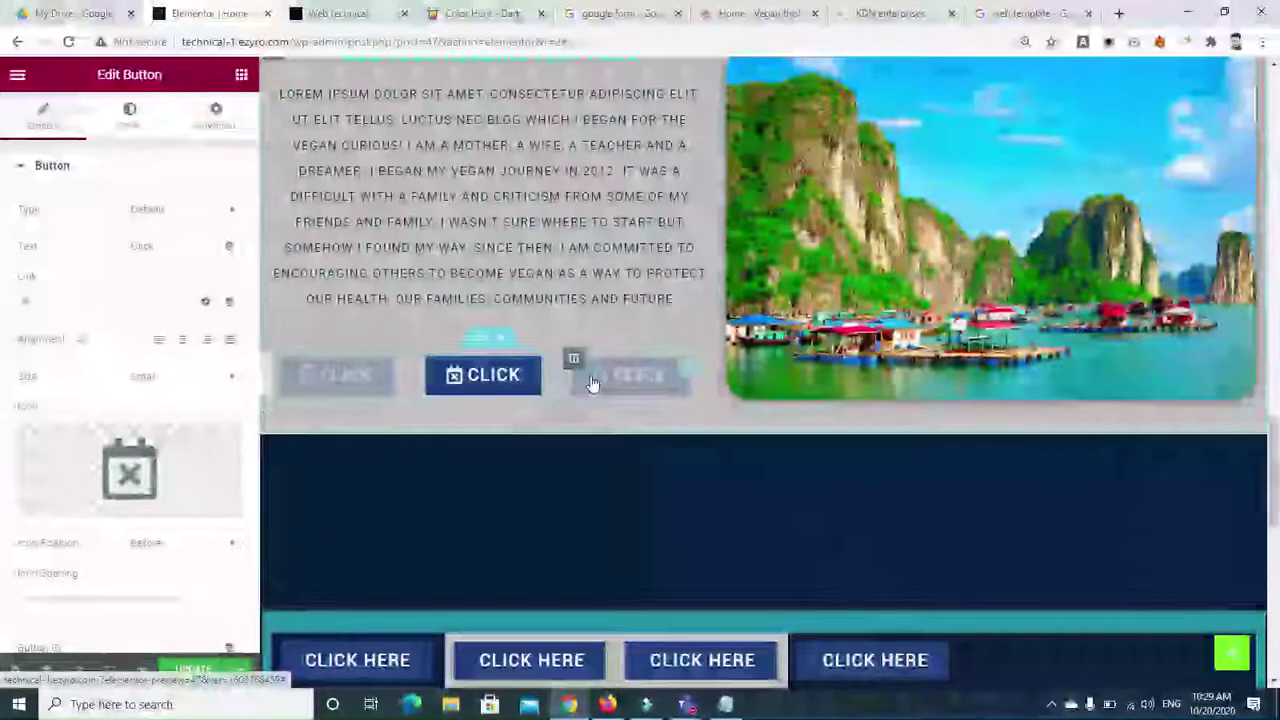